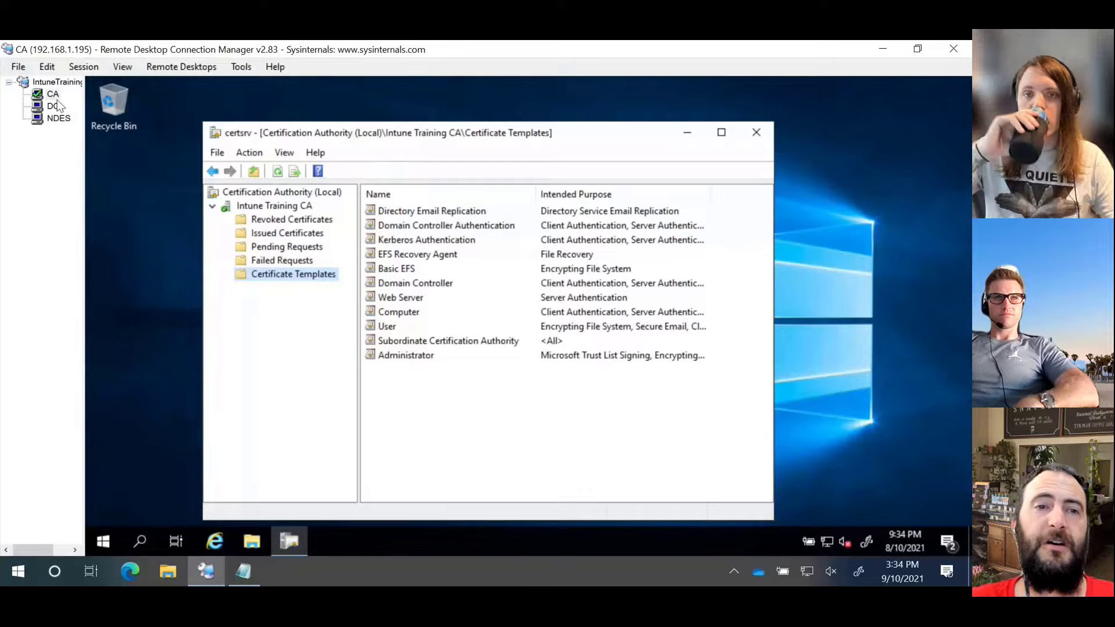
Step: Switch through the DC and CA sessions to the NDES server session's Server Manager dashboard
click(46, 109)
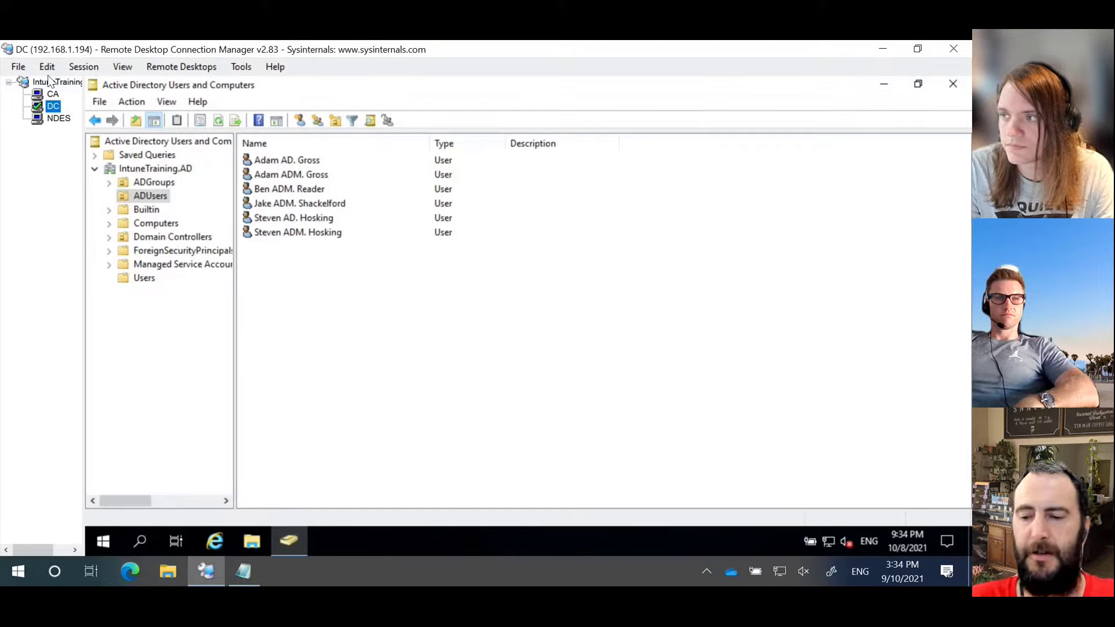
click(54, 94)
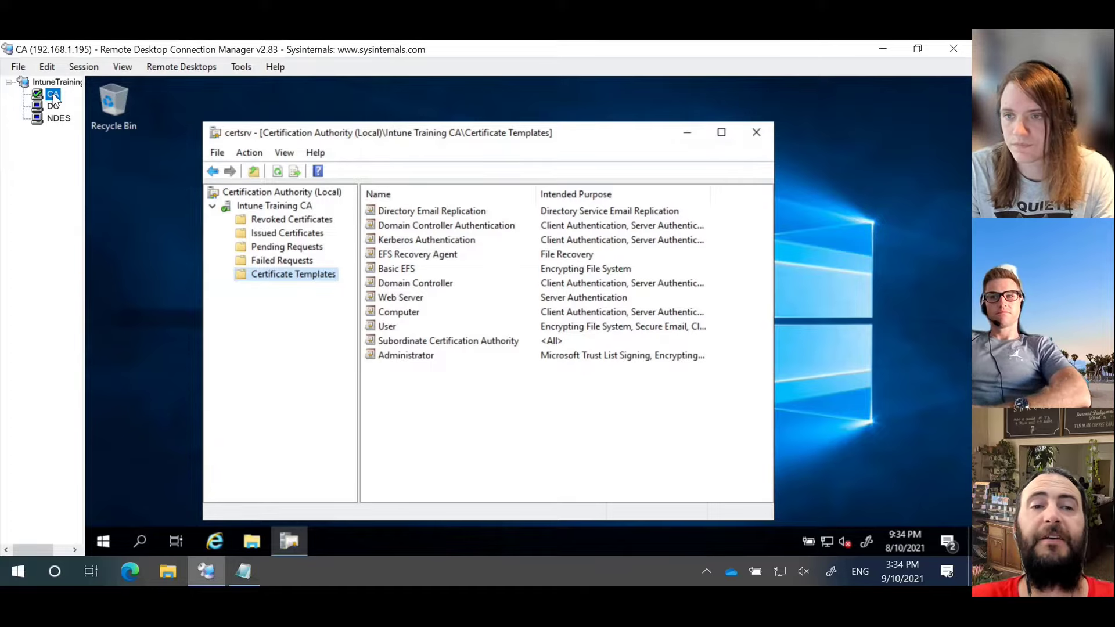
click(60, 120)
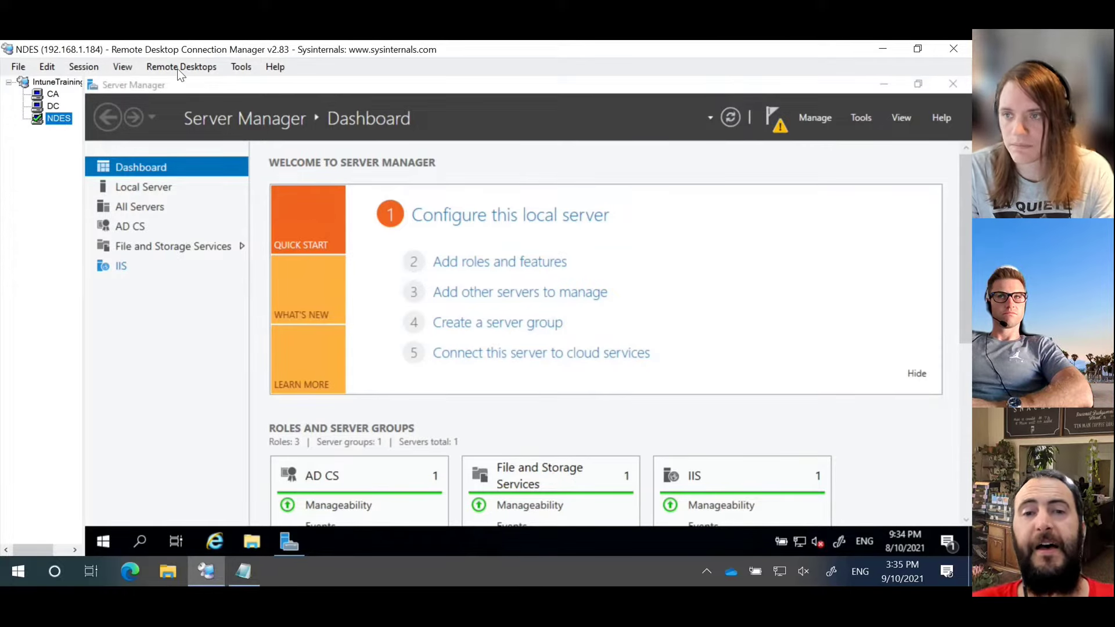
Step: Show Server Manager notifications with the pending AD CS post-deployment configuration on ITNDES
click(777, 130)
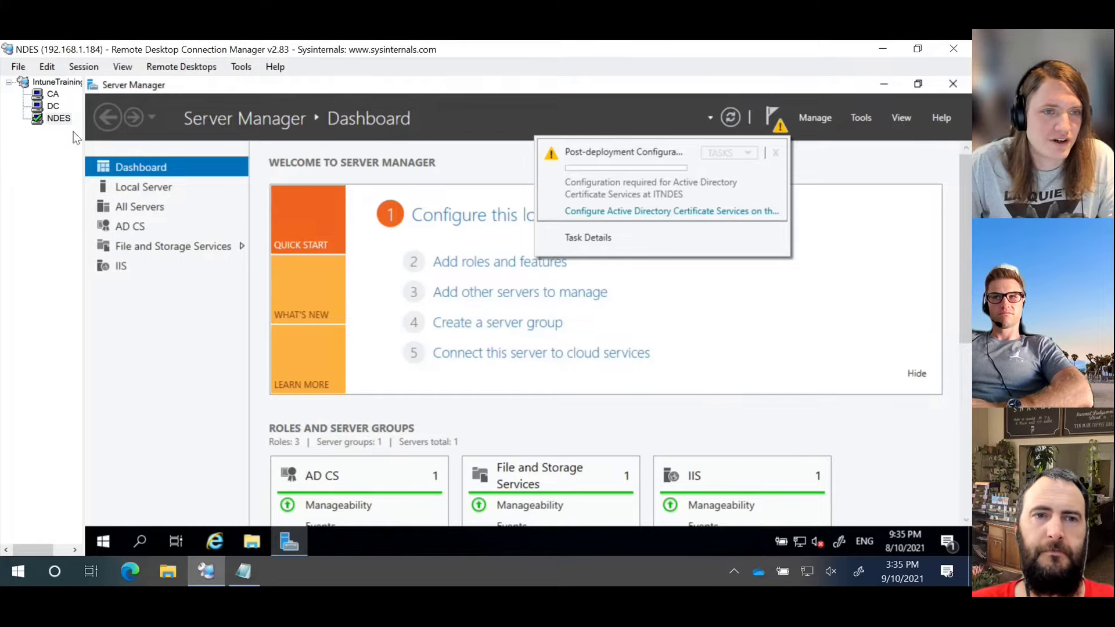
Step: Switch back to the CA session showing Intune Training CA's certificate templates
click(42, 96)
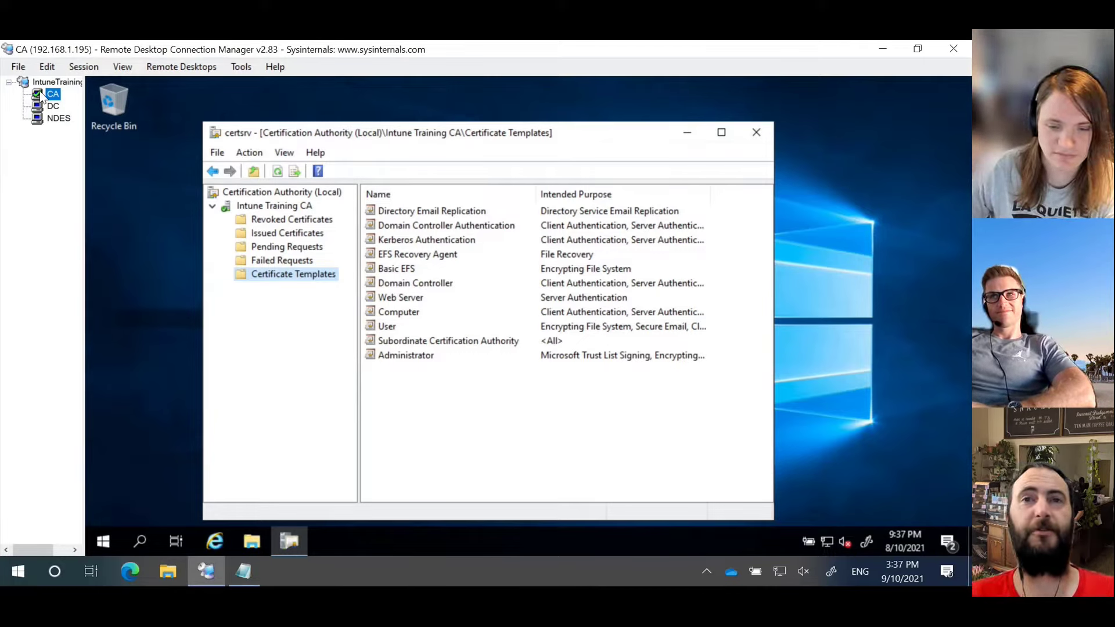
click(408, 416)
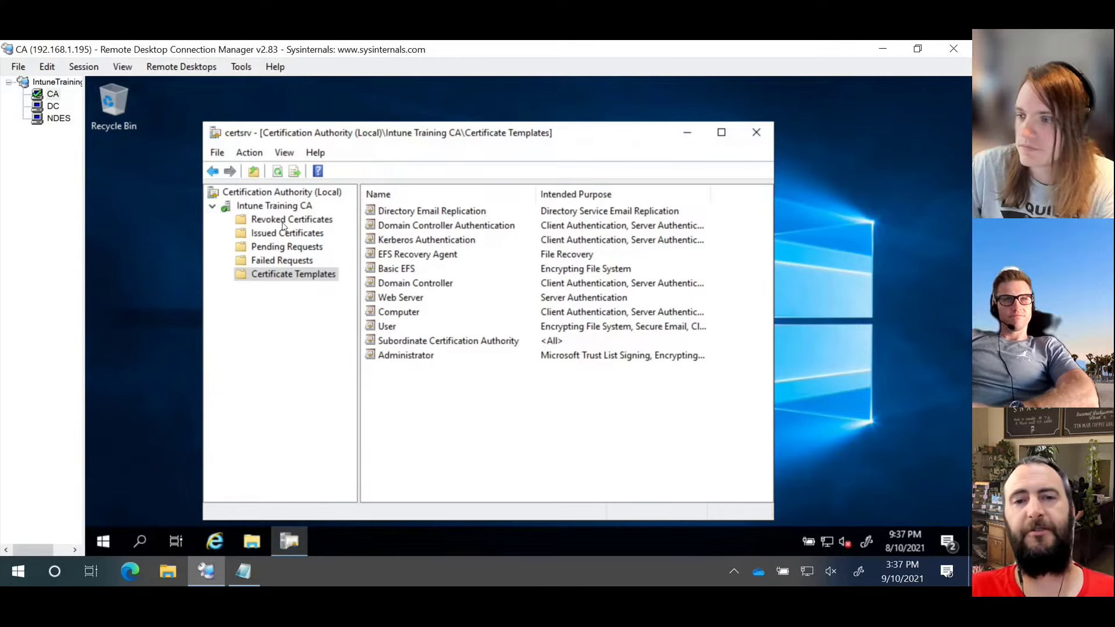
right_click(278, 281)
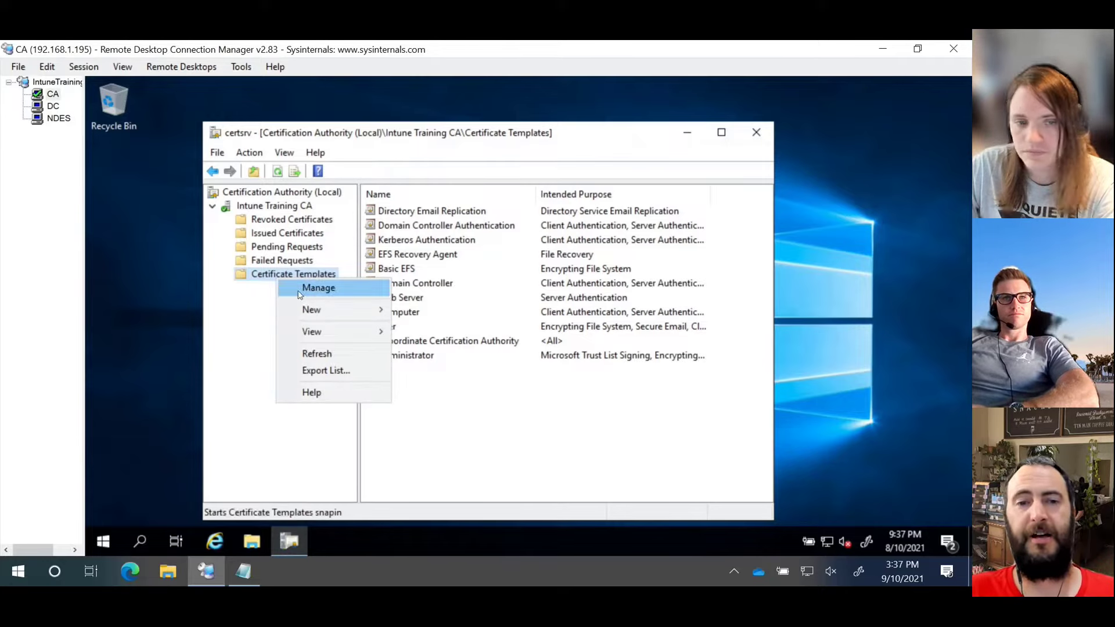
click(318, 288)
click(760, 130)
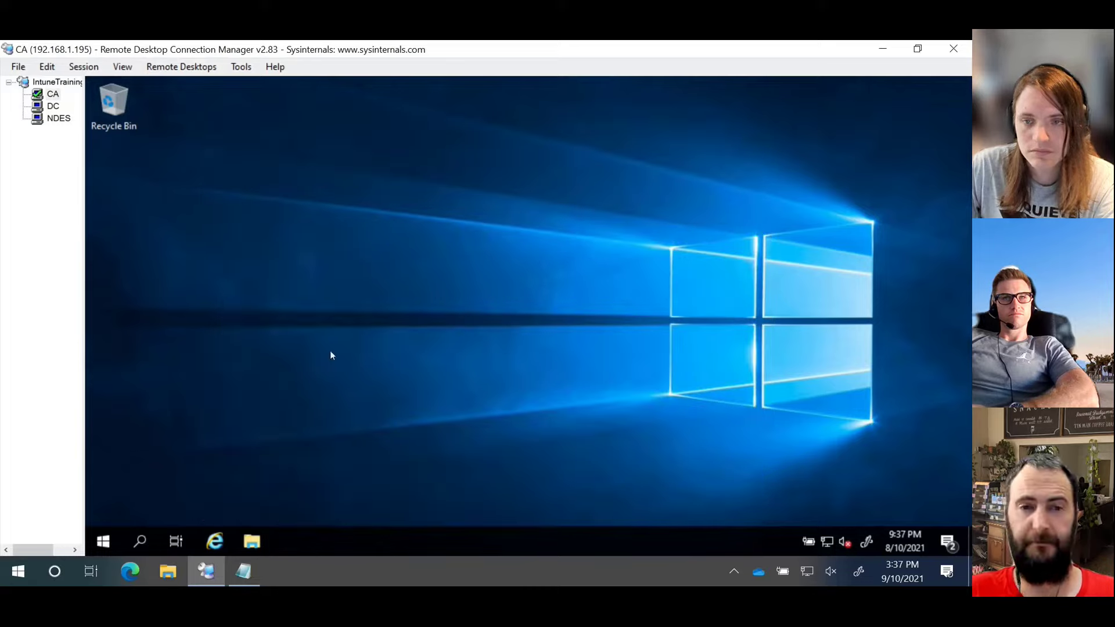
click(108, 545)
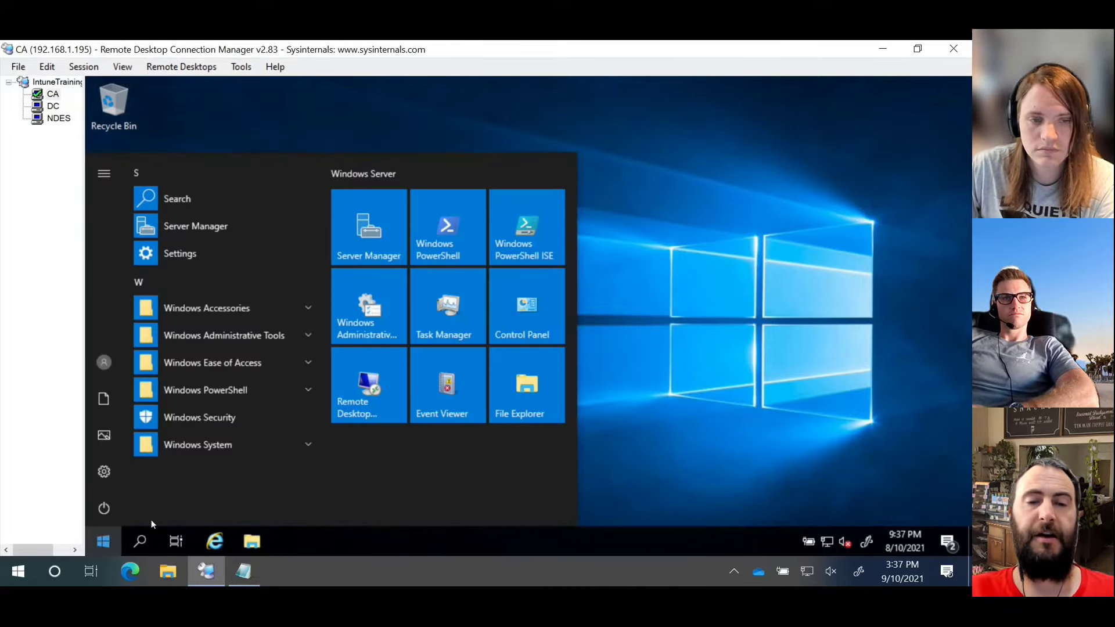
click(256, 340)
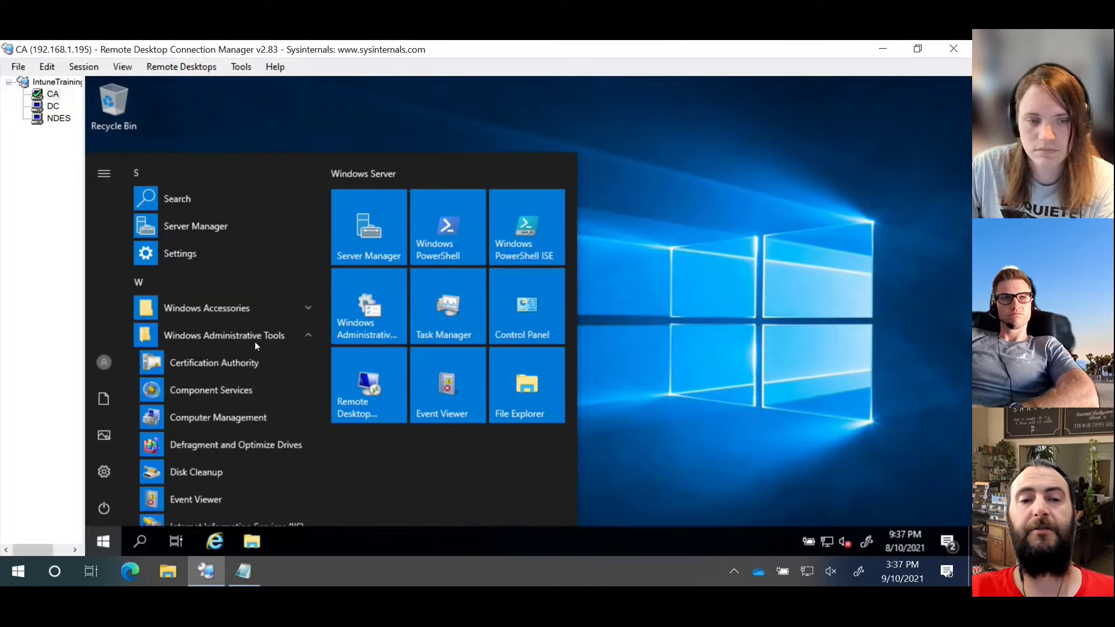
click(221, 361)
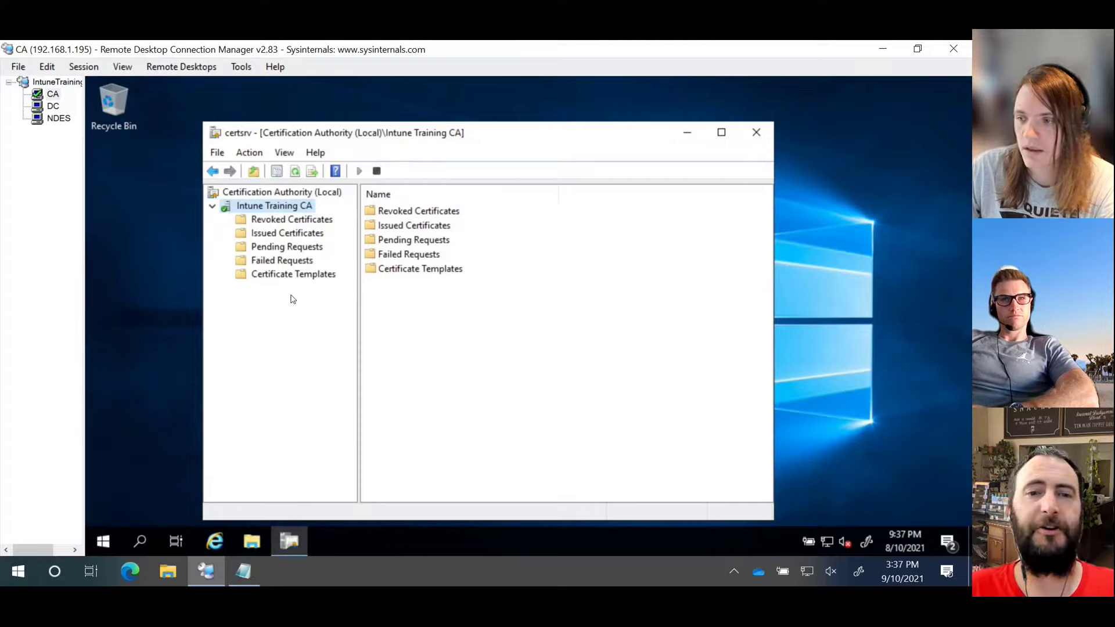
click(297, 276)
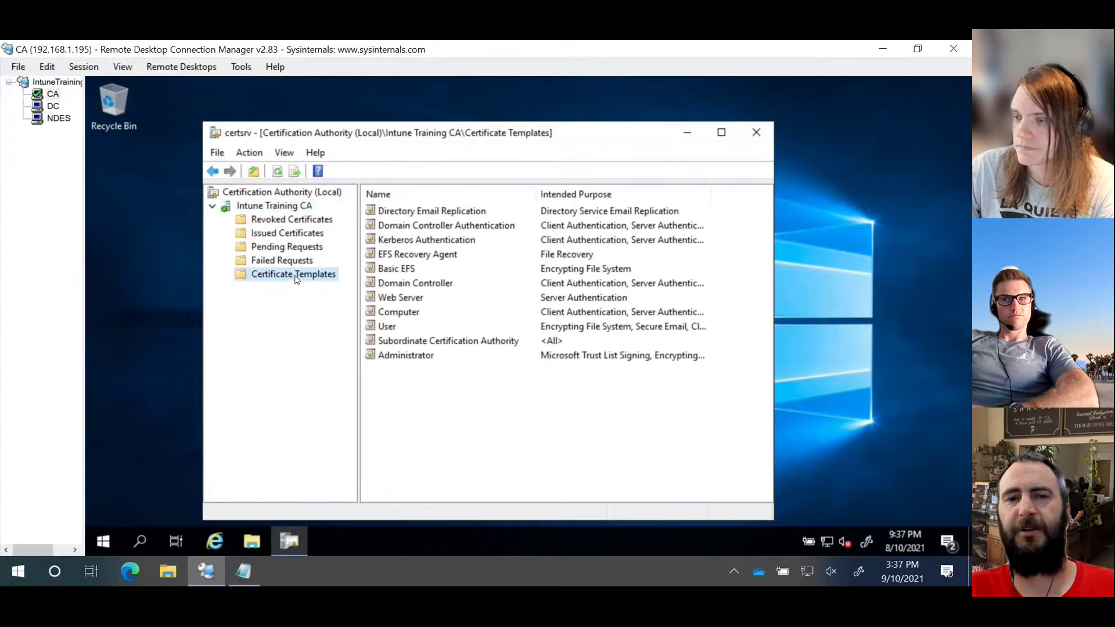
Step: Open the Certificate Templates Console via Manage and scroll through Administrator to Workstation Authentication
right_click(395, 400)
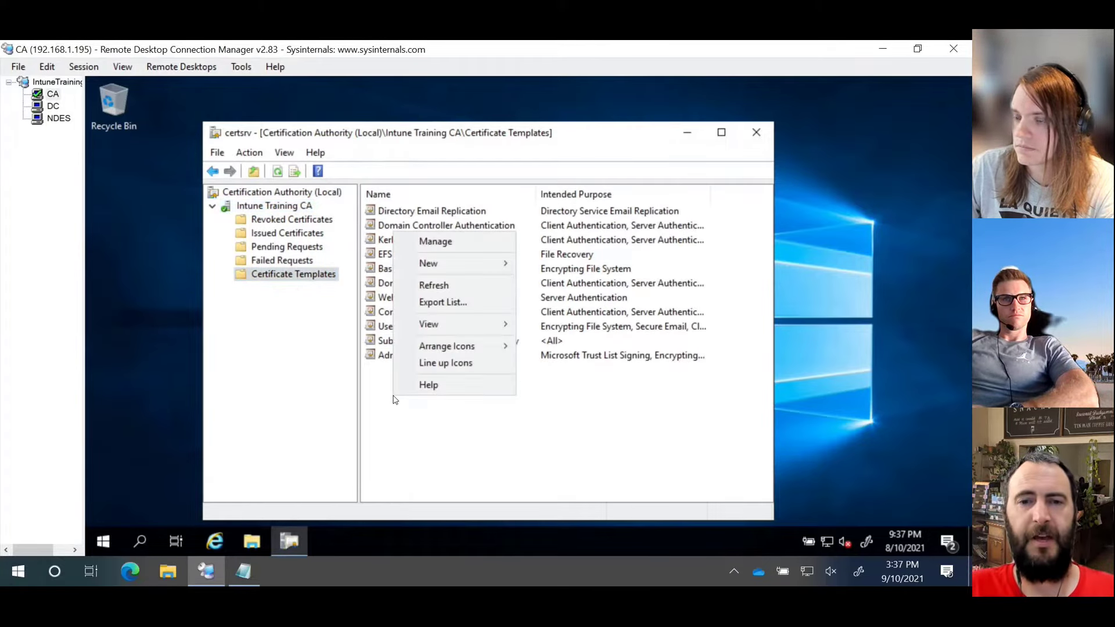
click(473, 248)
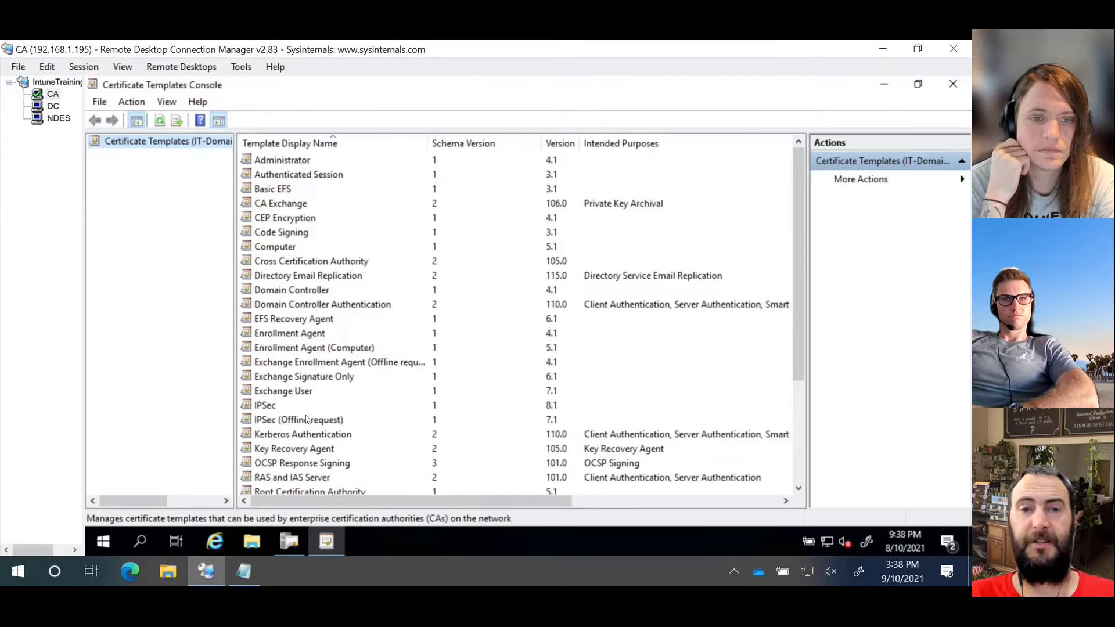
click(289, 545)
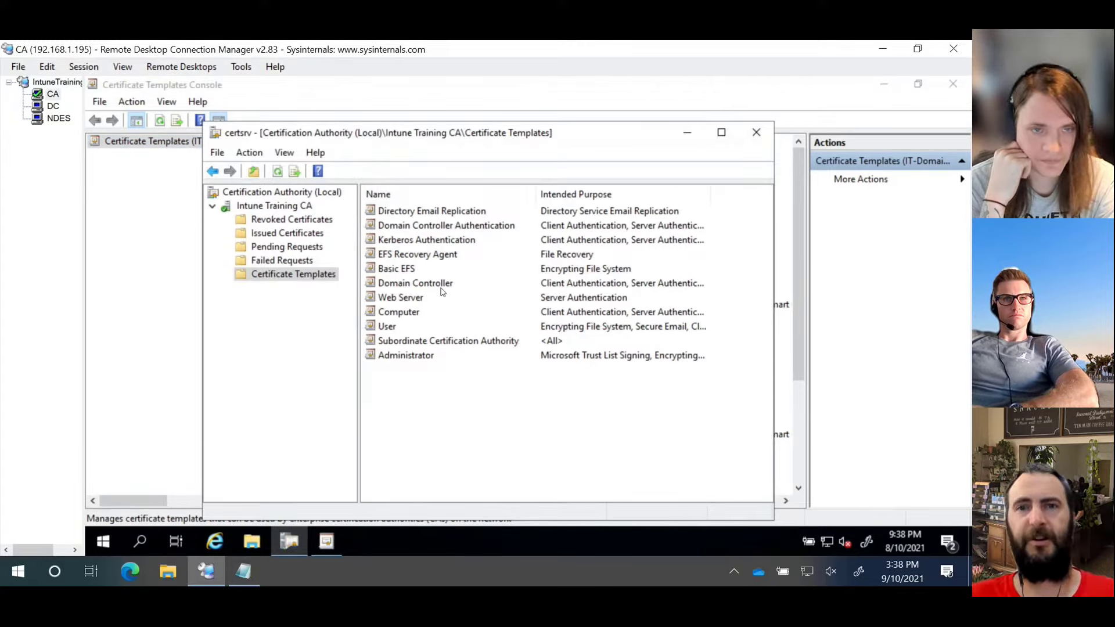
click(161, 253)
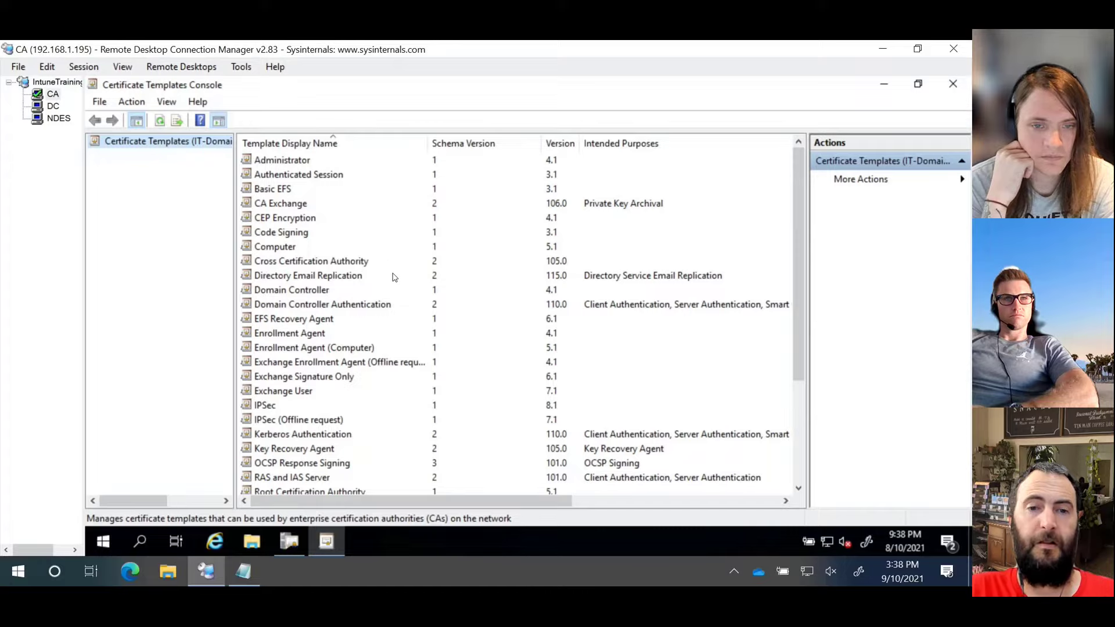
scroll(392, 277, down, 4)
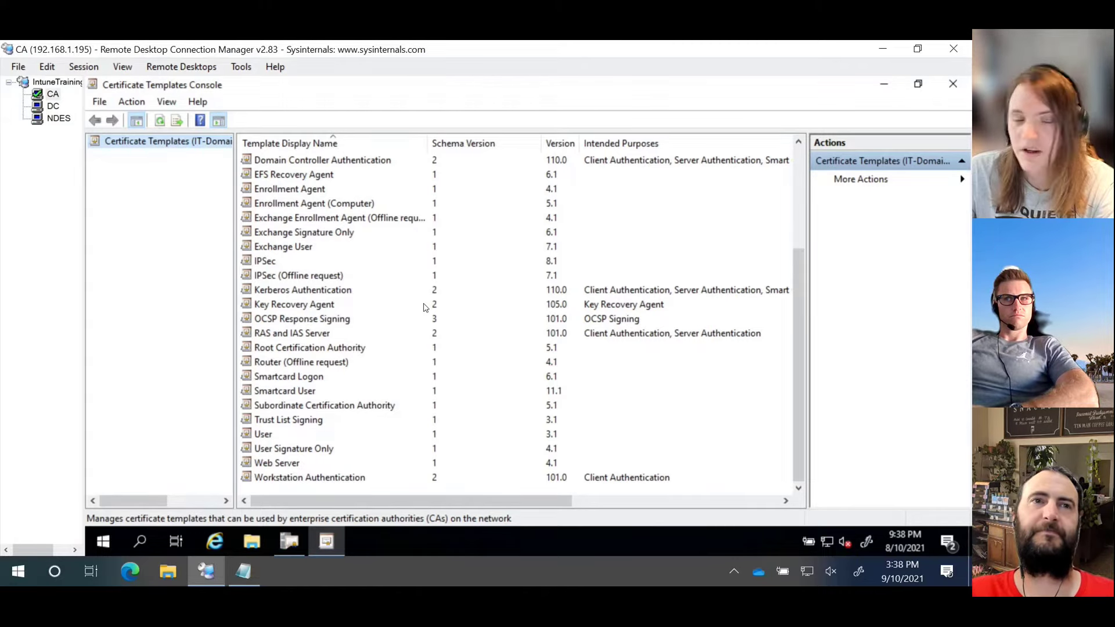
scroll(424, 375, up, 3)
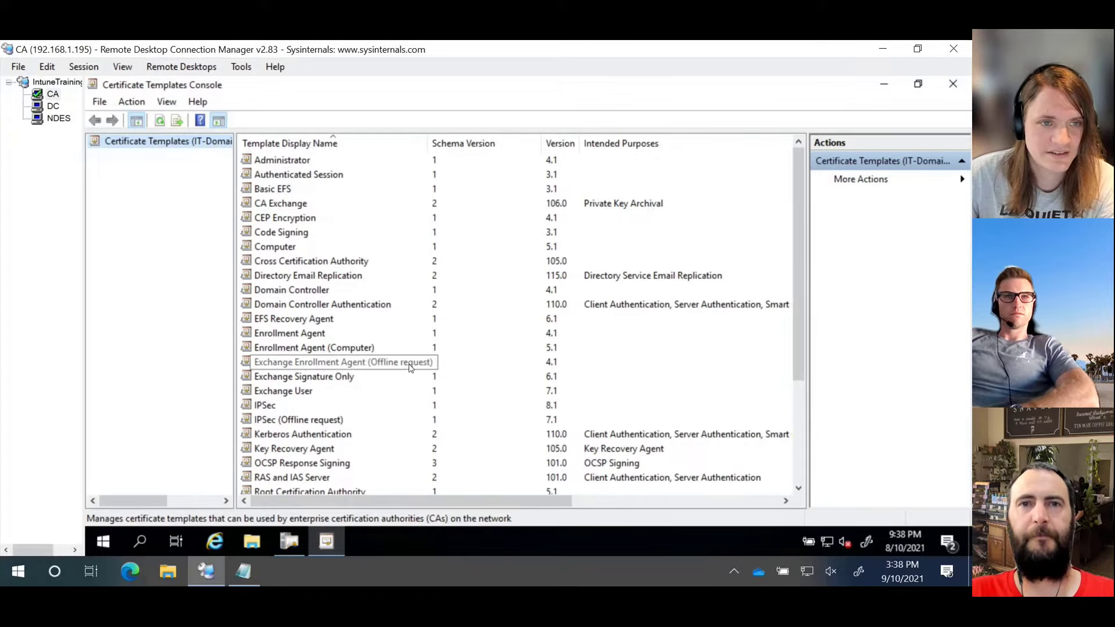
scroll(415, 430, down, 3)
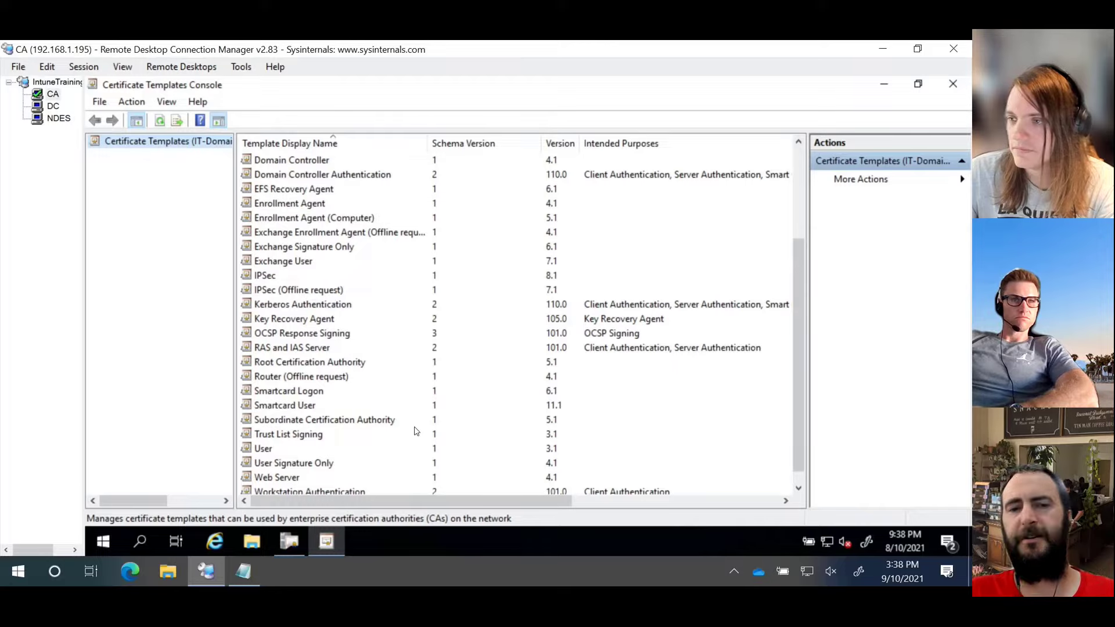
scroll(427, 422, down, 1)
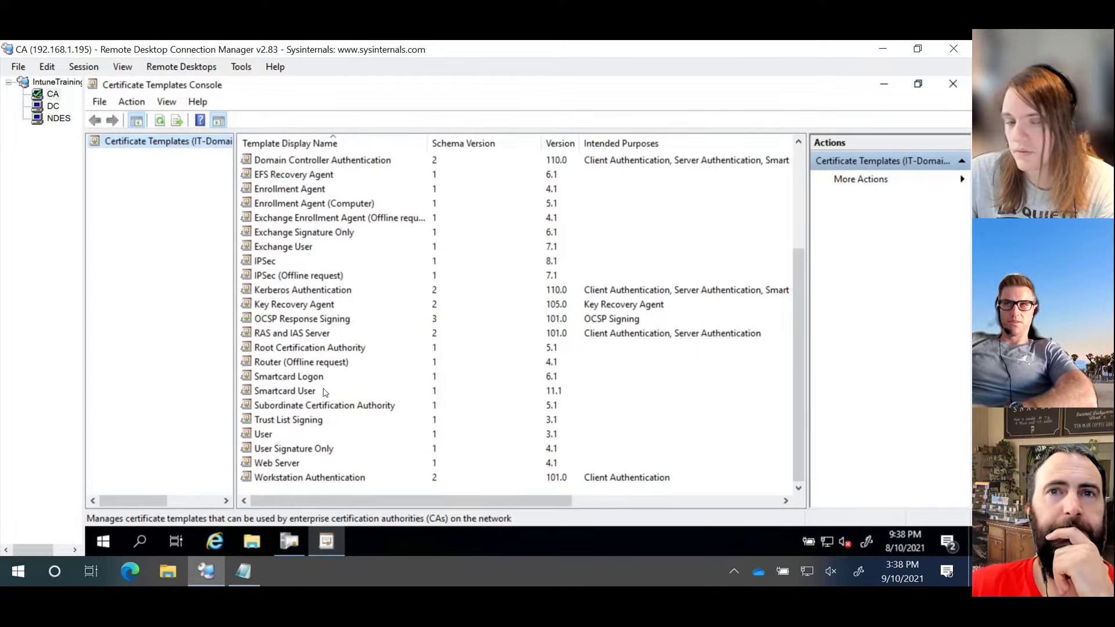
Step: Duplicate the User template, discard the first copy, then duplicate User again to open New Template properties
click(268, 436)
right_click(268, 435)
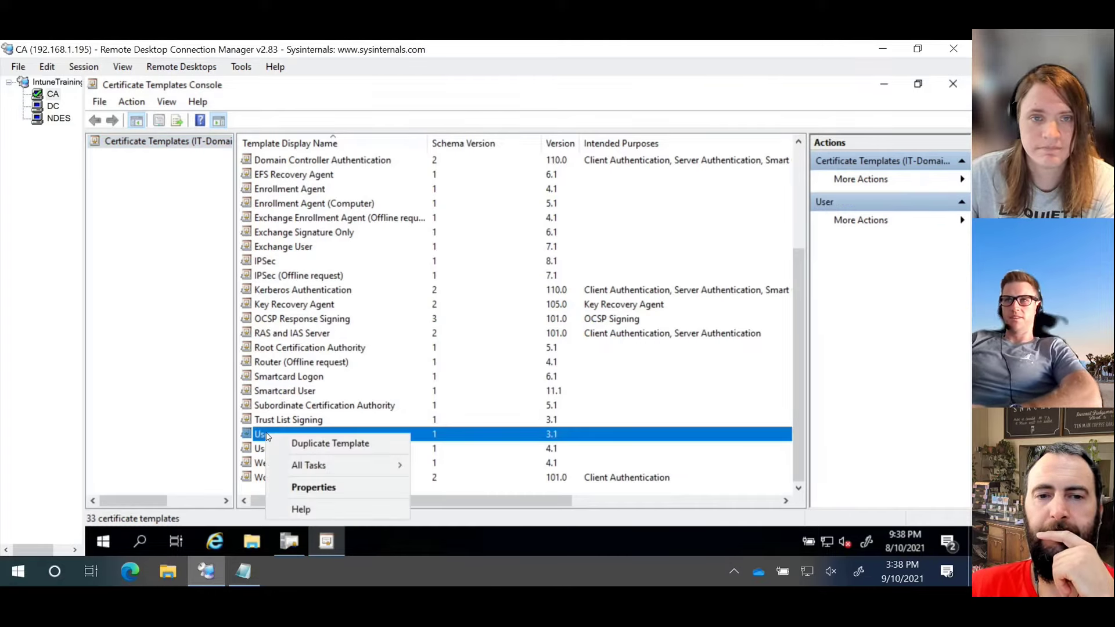
click(339, 446)
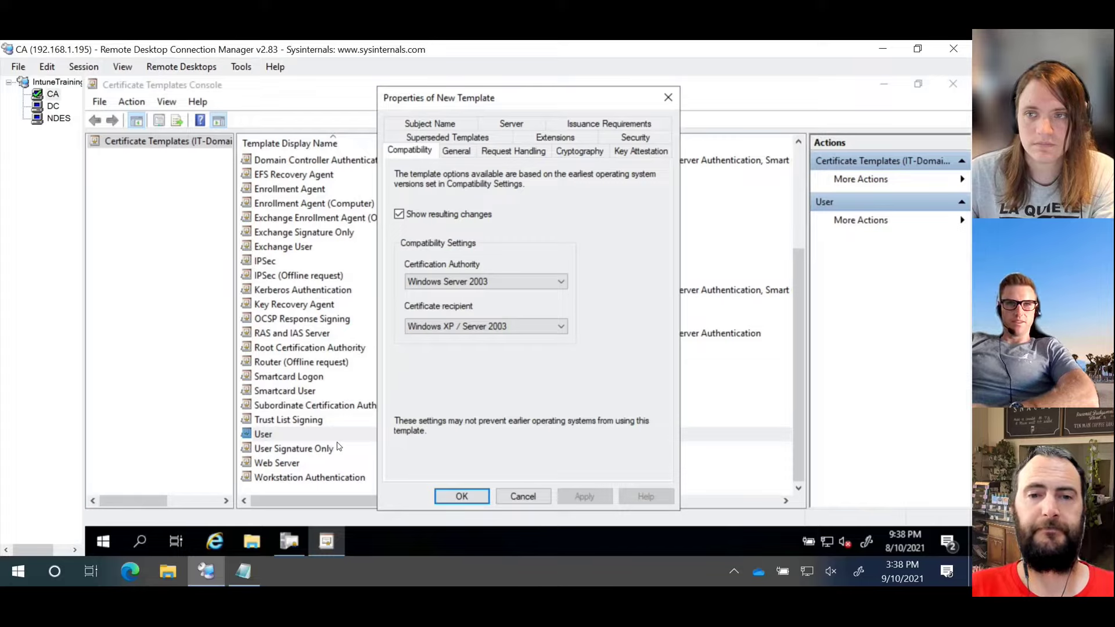
click(668, 97)
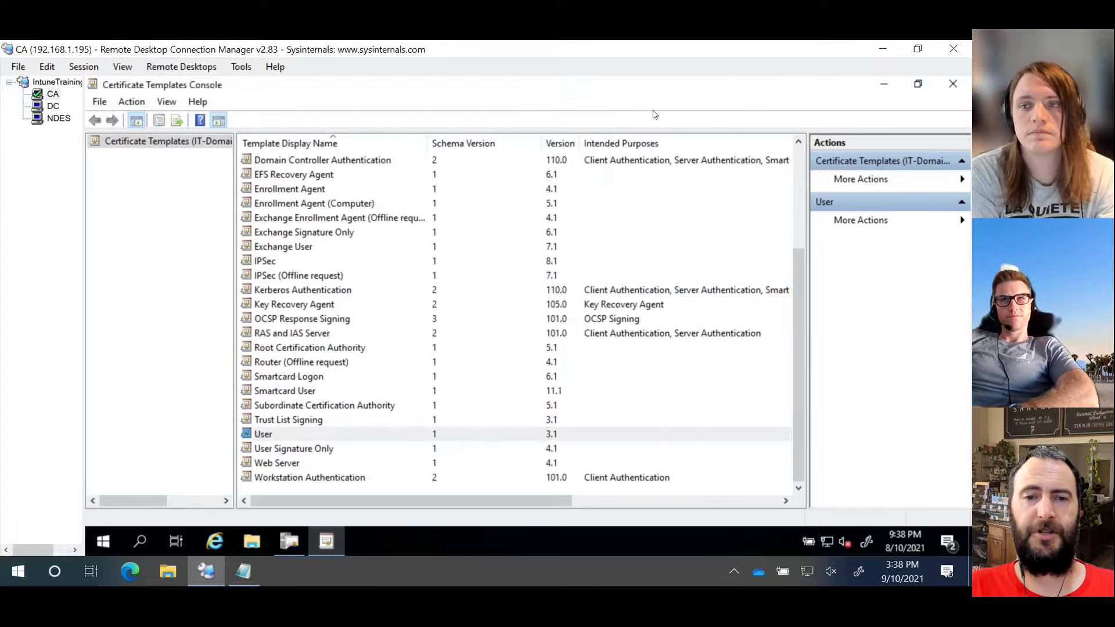
right_click(314, 441)
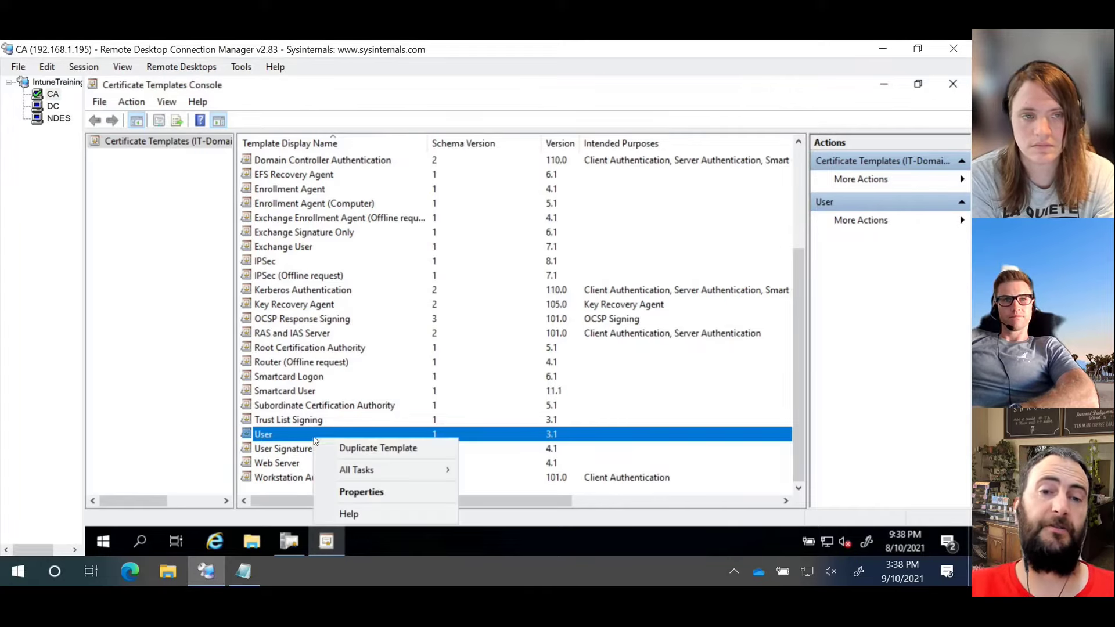
click(378, 449)
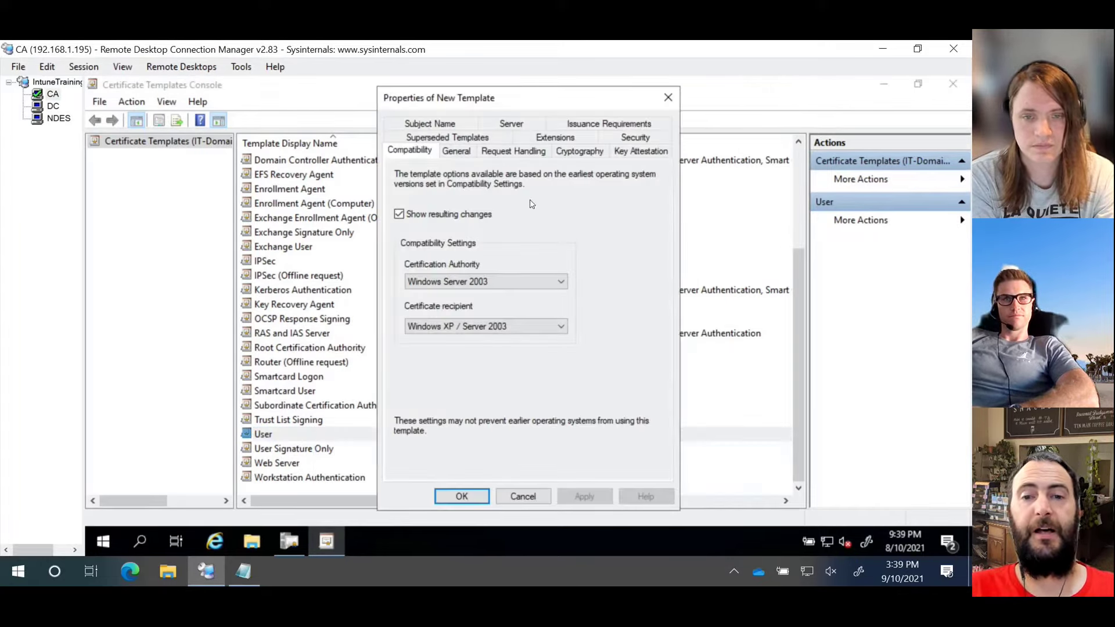
Step: Set compatibility to Windows Server 2012 R2 for the CA and Windows 10 / Server 2016 for recipients
click(459, 287)
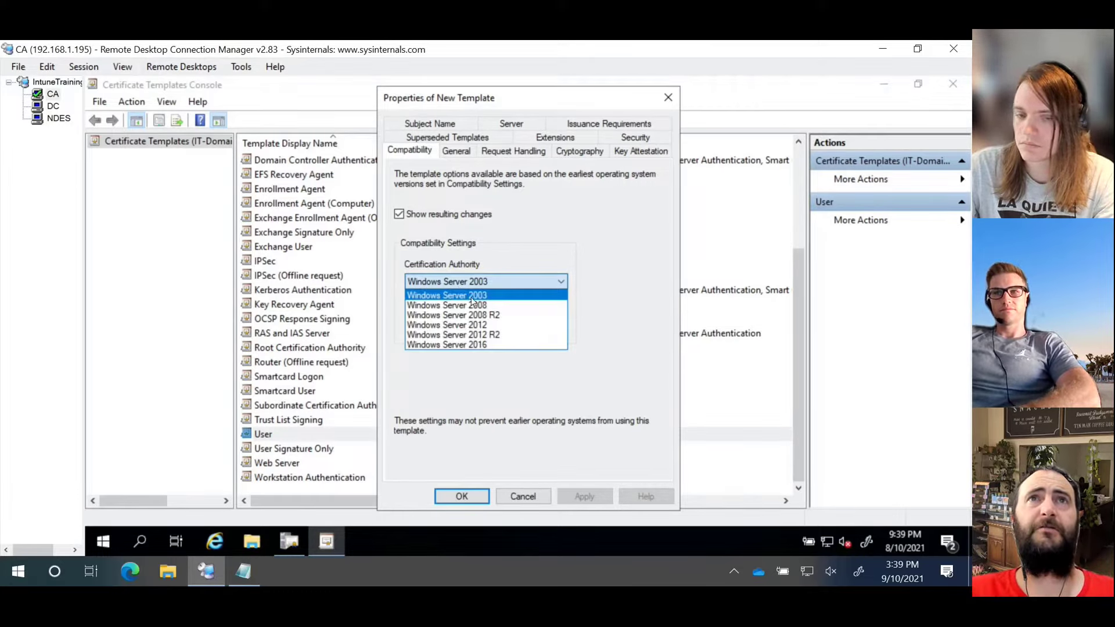
click(507, 335)
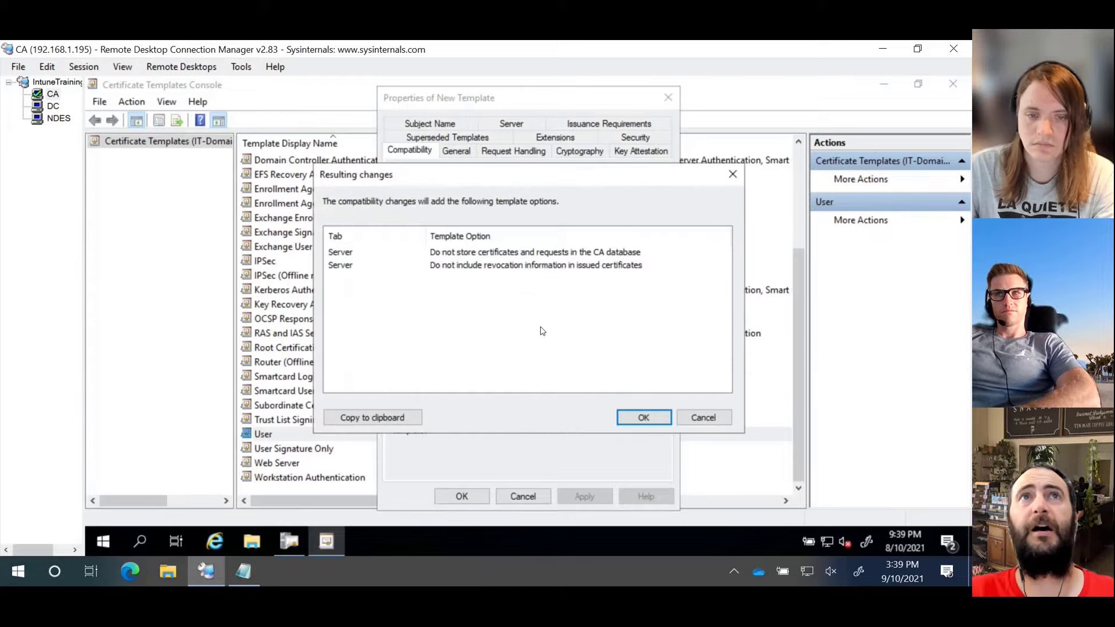
click(644, 418)
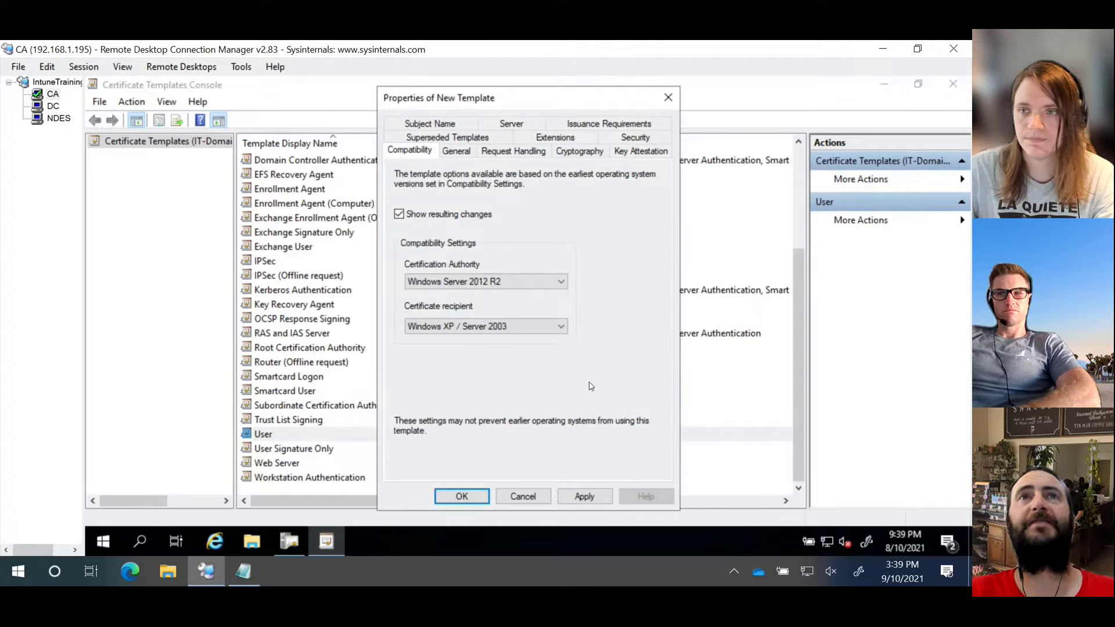
click(550, 327)
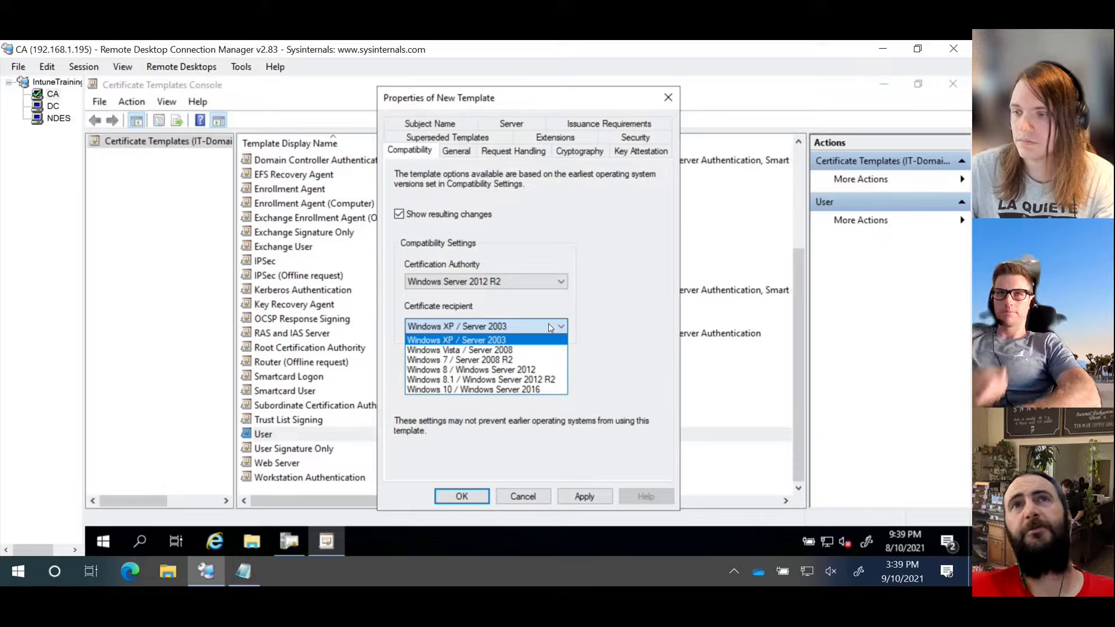
click(516, 390)
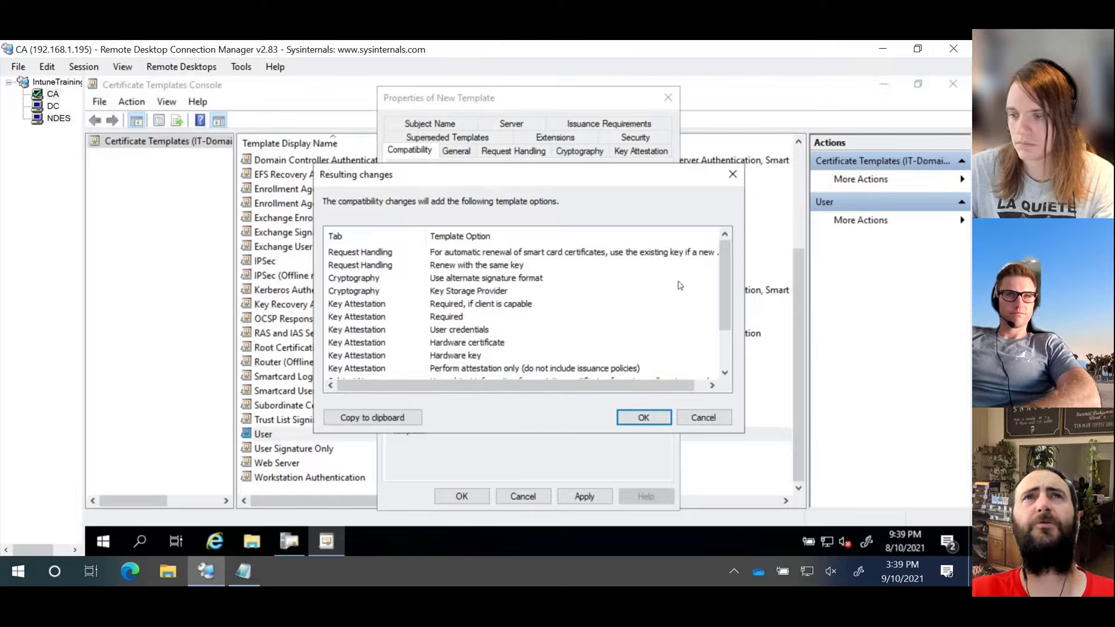
scroll(679, 285, down, 2)
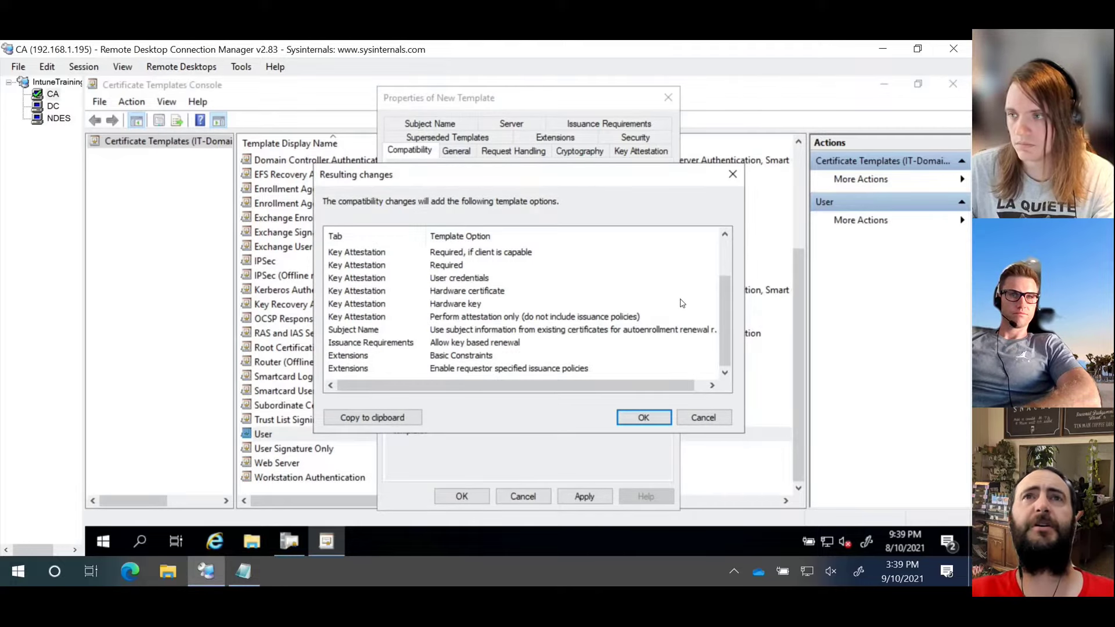
click(643, 419)
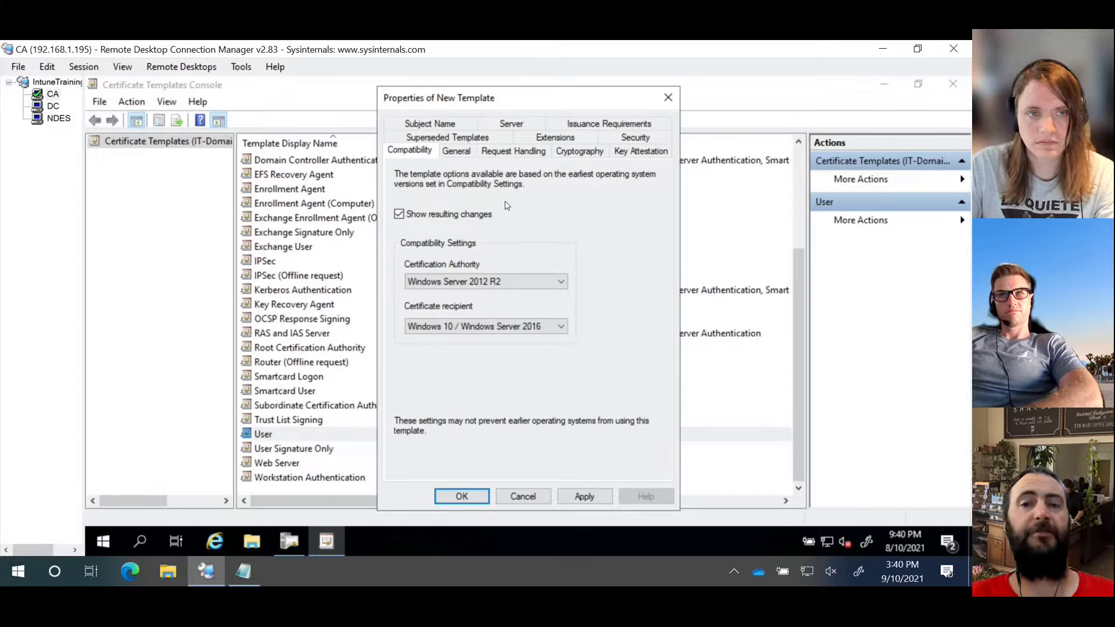
click(424, 283)
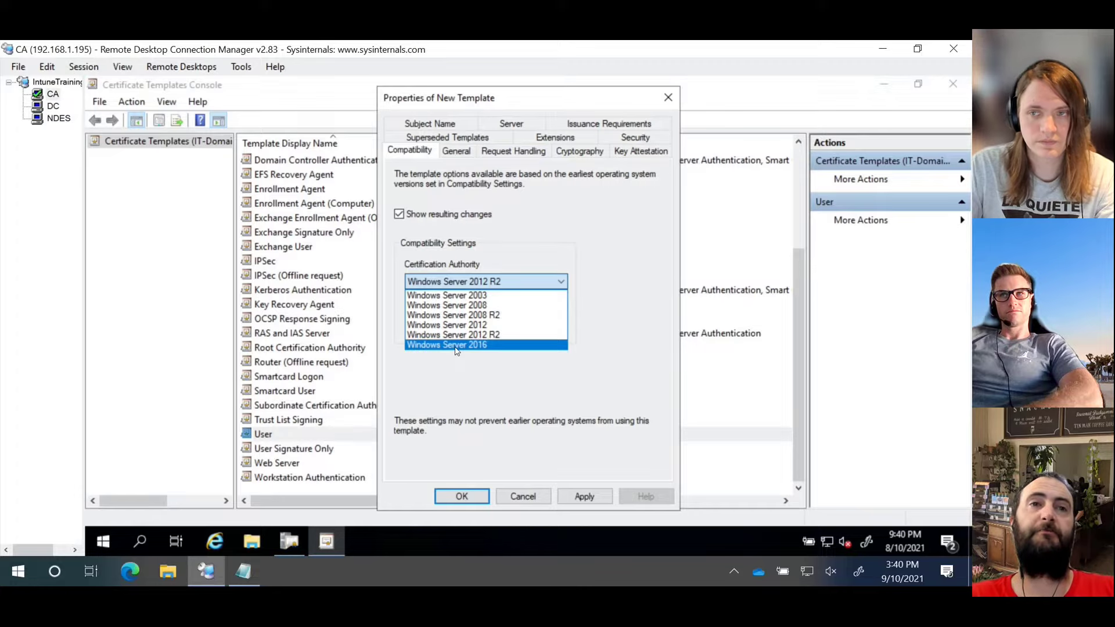
click(485, 279)
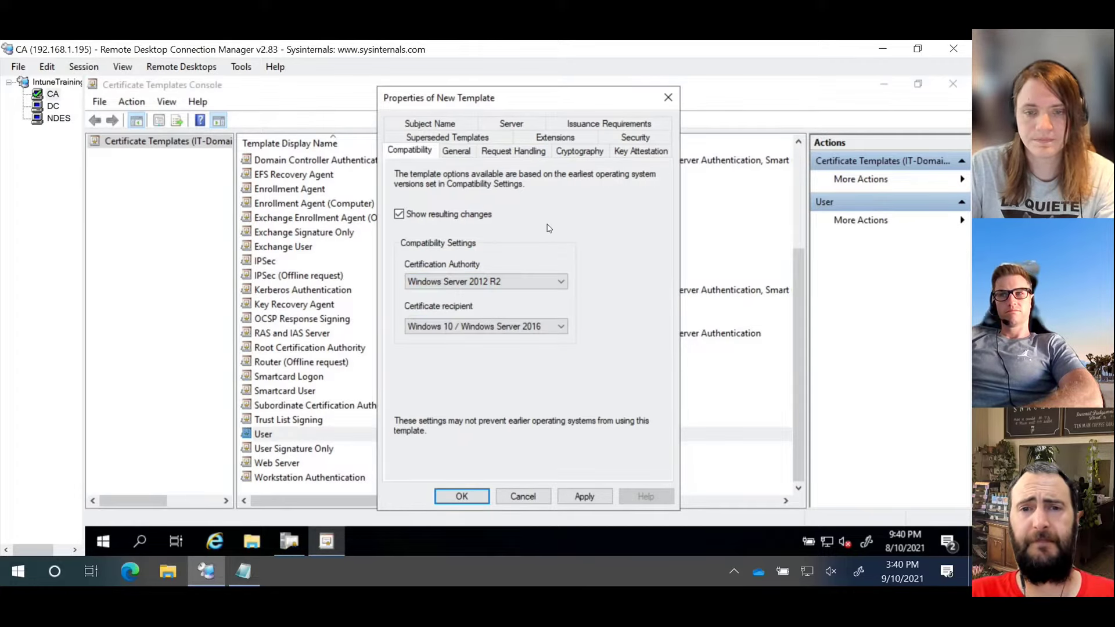
Step: Replace 'Copy of User' with NDESUser as display name and remove the space in the template name
click(456, 152)
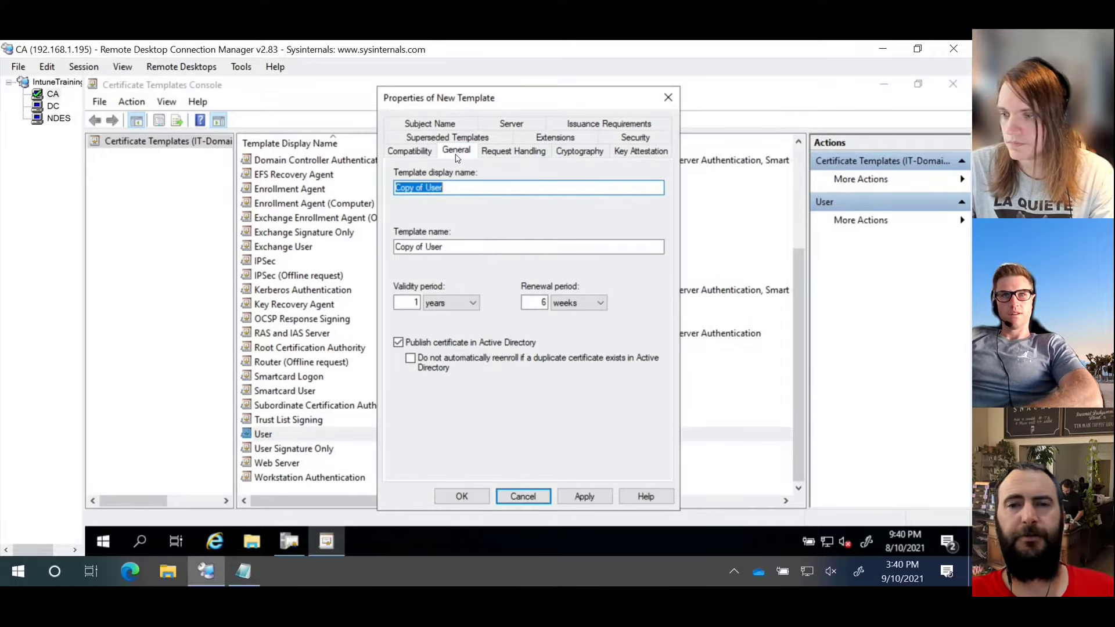
key(BackSpace)
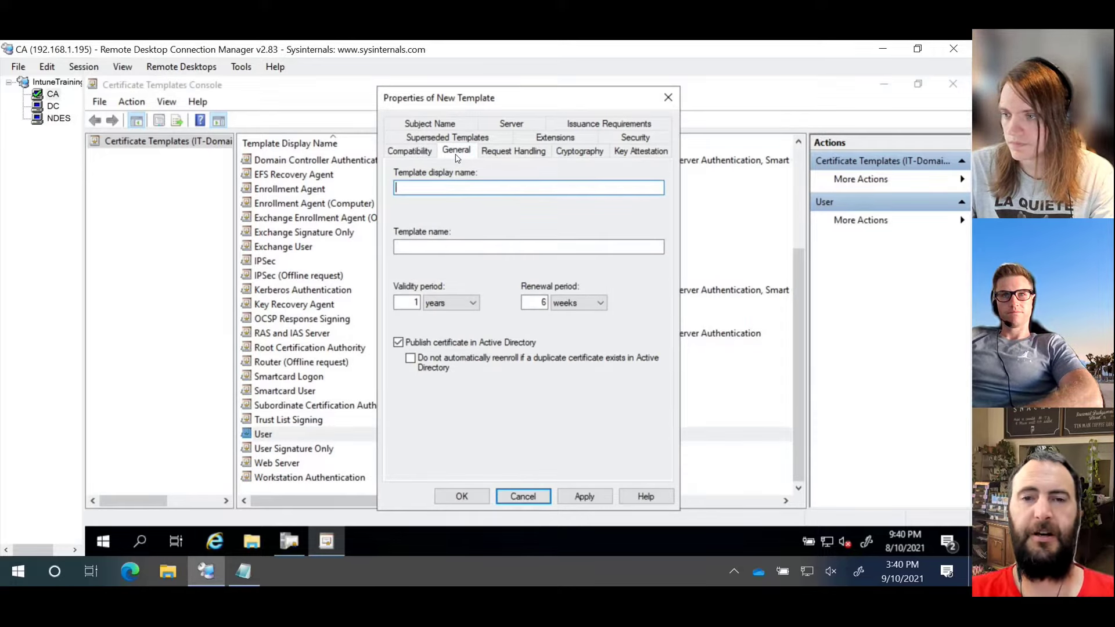
text(NS)
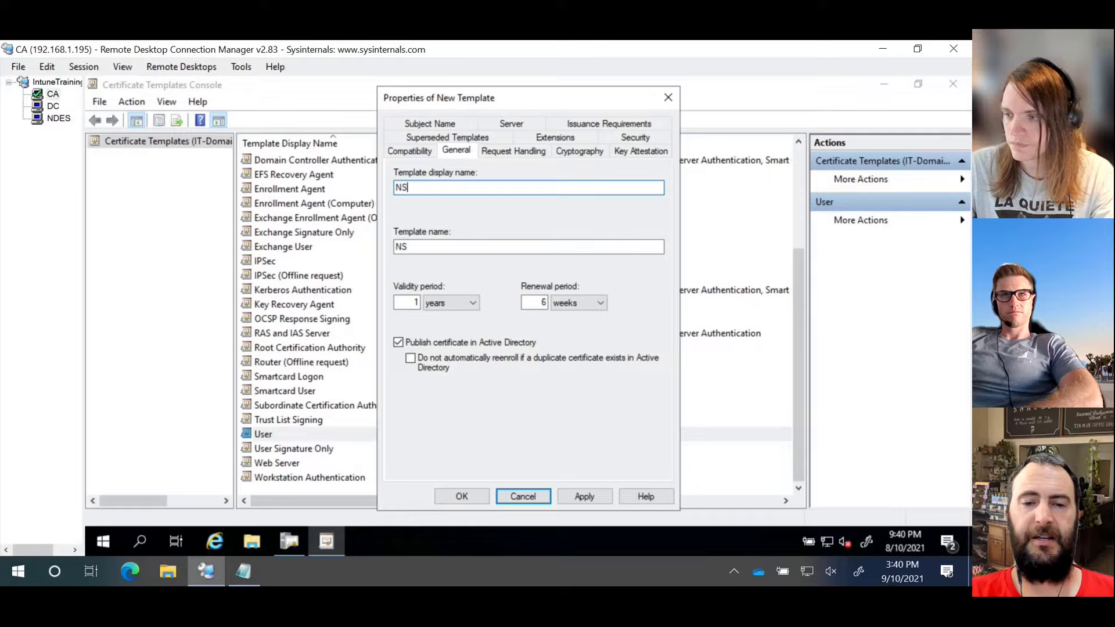
key(BackSpace)
text(DESUser)
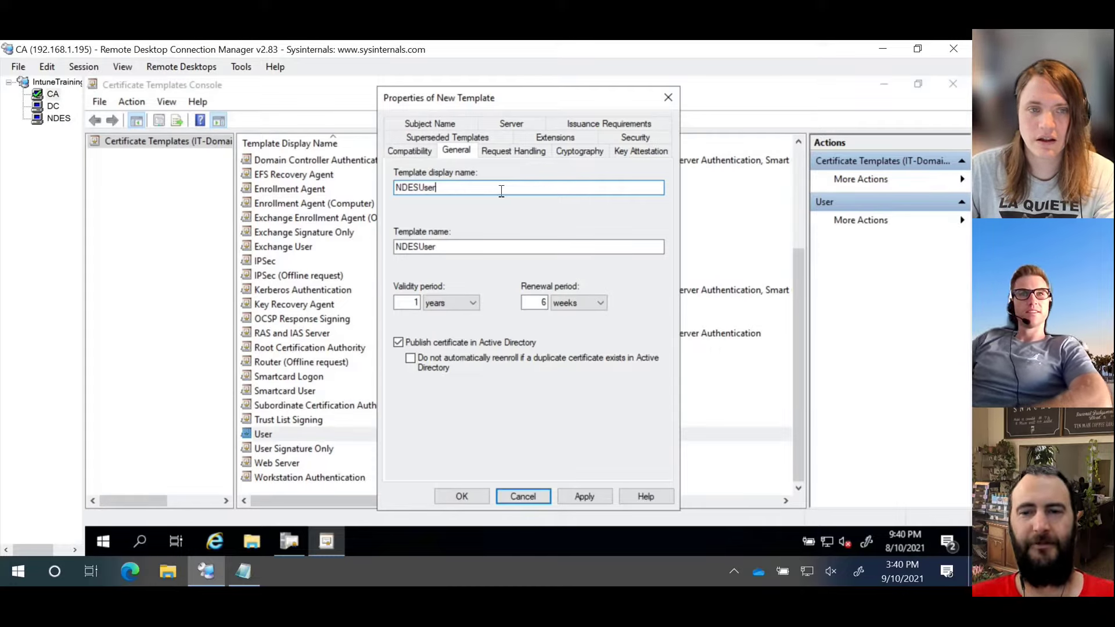
key(BackSpace)
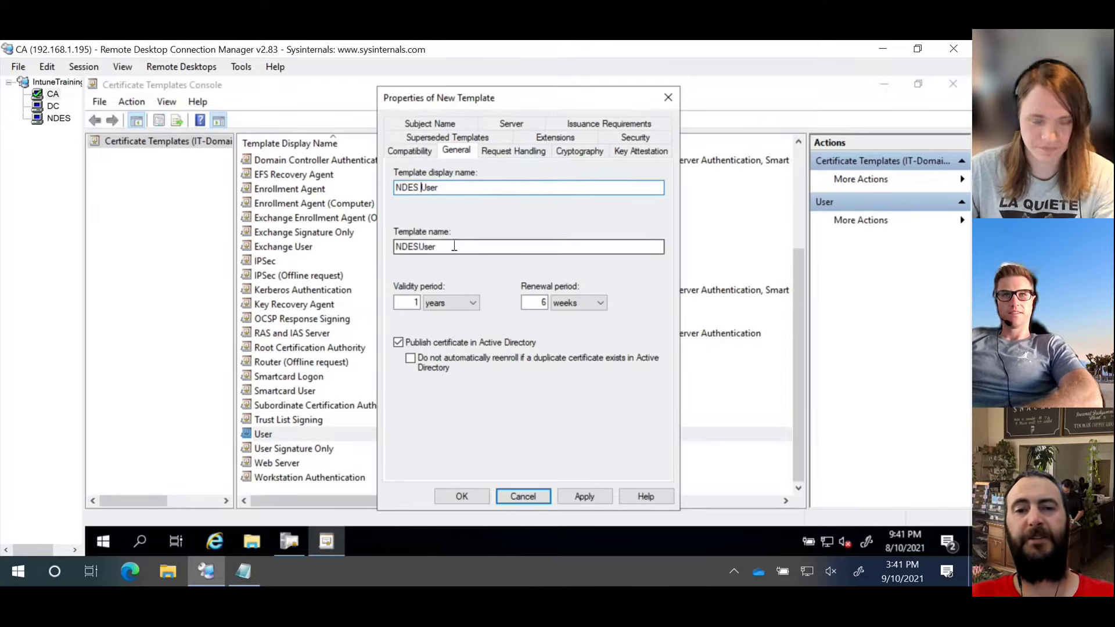
key(Tab)
click(495, 248)
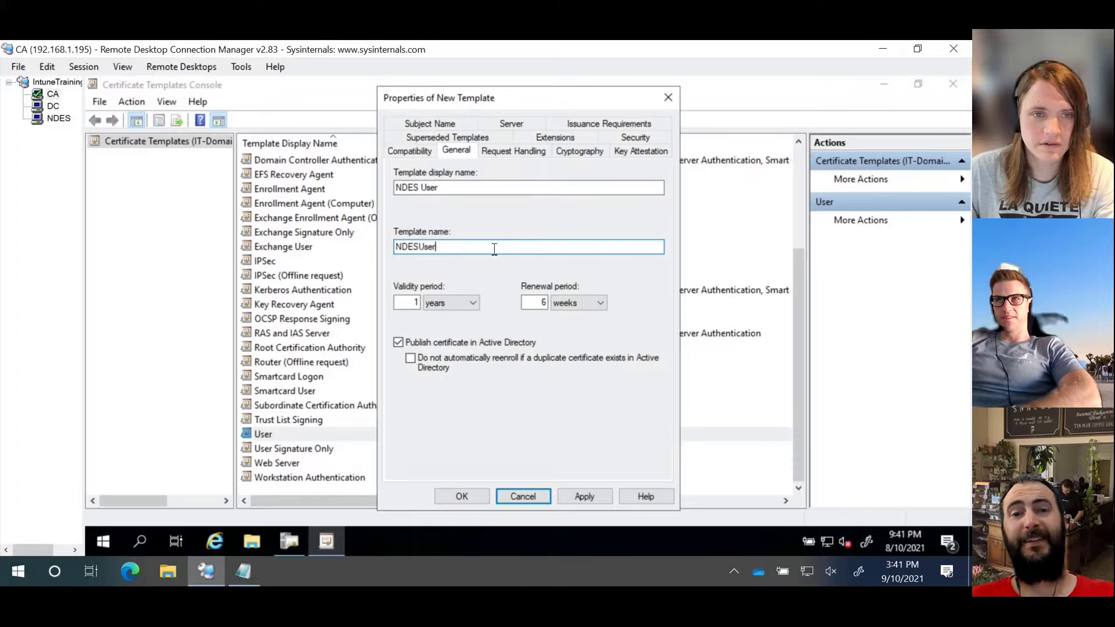
click(422, 187)
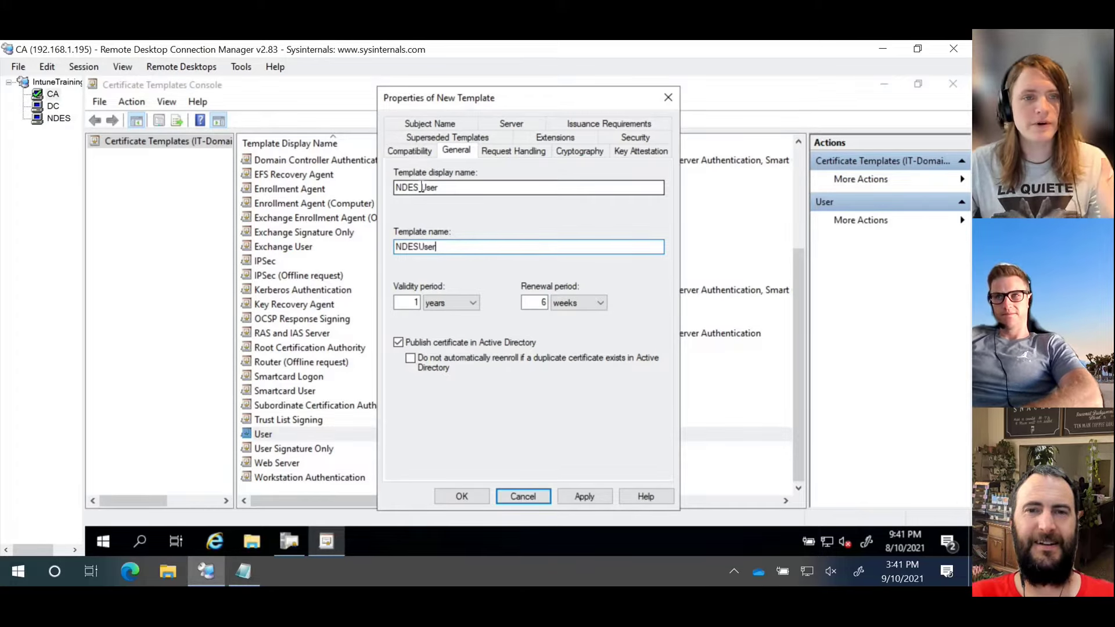
key(BackSpace)
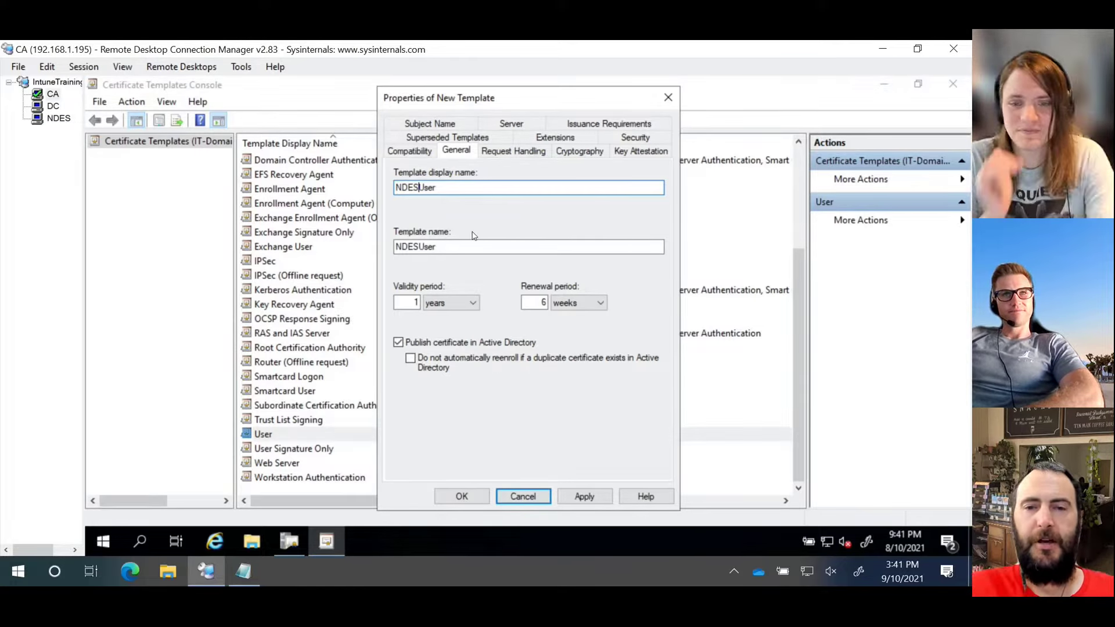
click(447, 347)
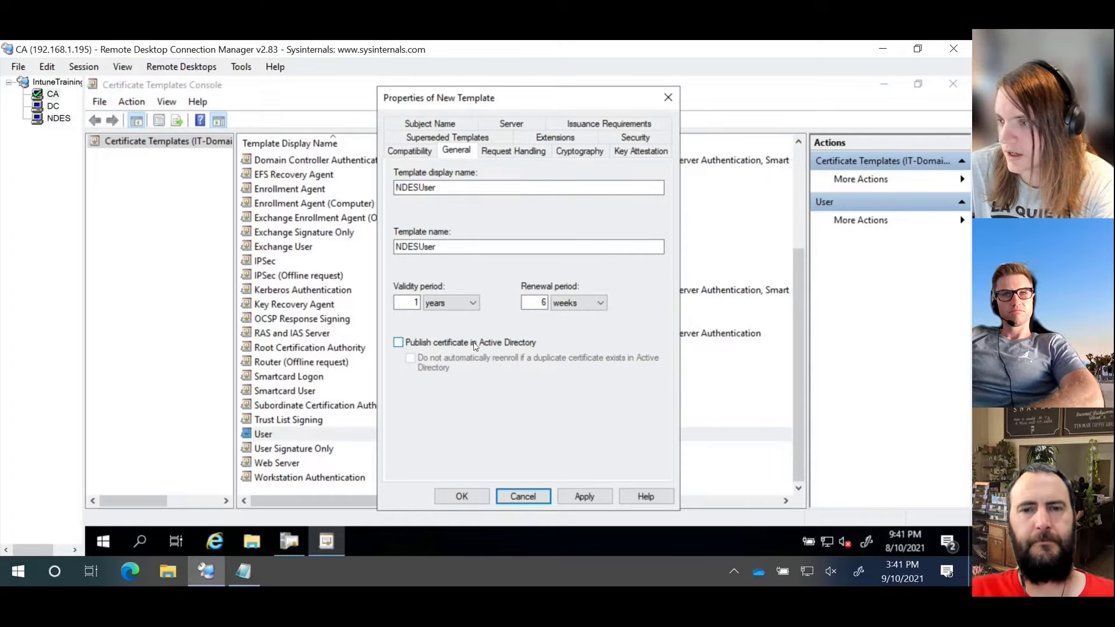
click(474, 345)
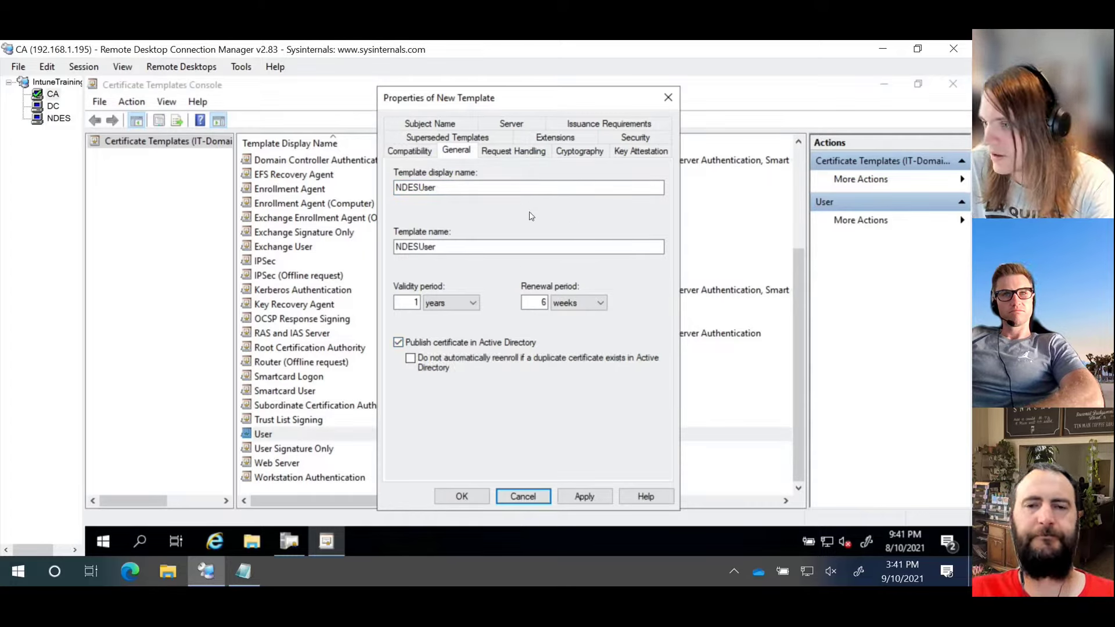
Step: Uncheck 'Publish certificate in Active Directory', review Request Handling, and view the 2048-bit Cryptography settings
click(510, 154)
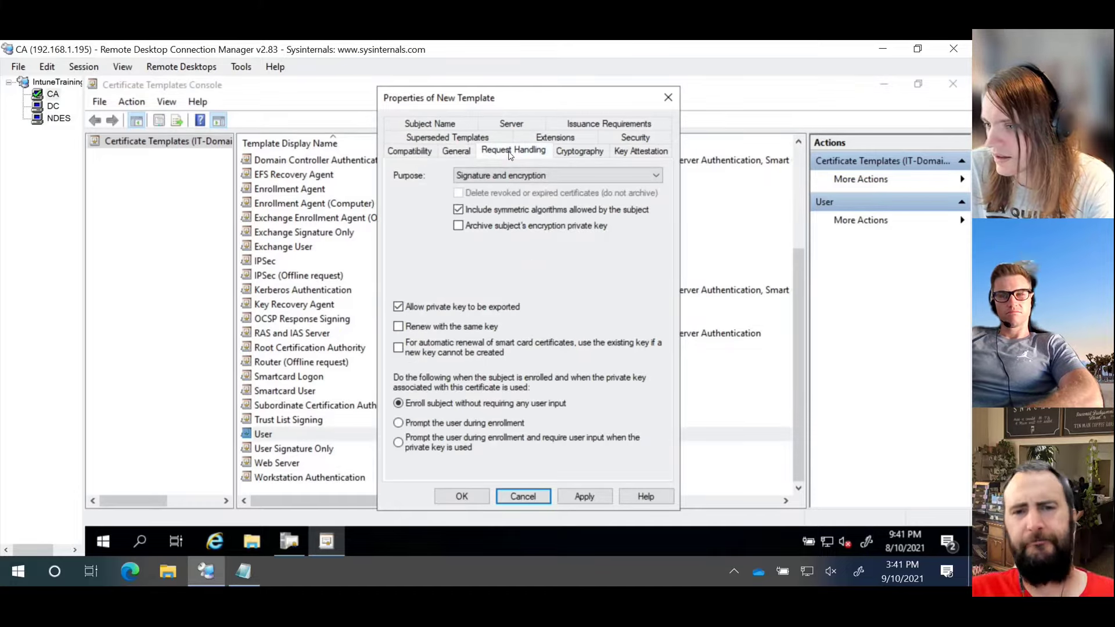
click(455, 152)
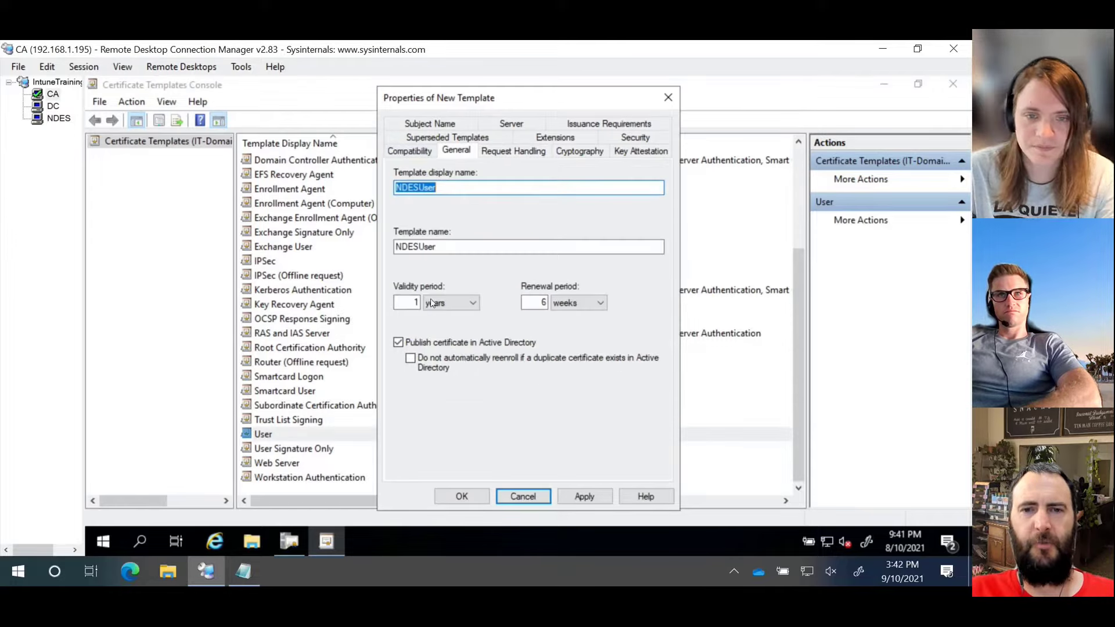
click(424, 348)
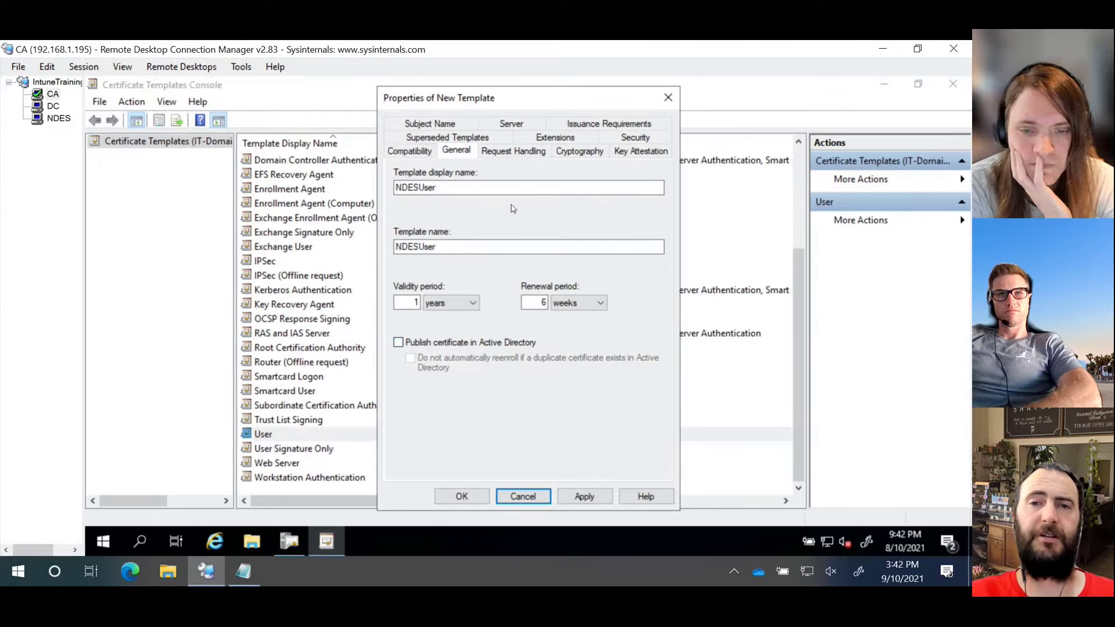
click(516, 153)
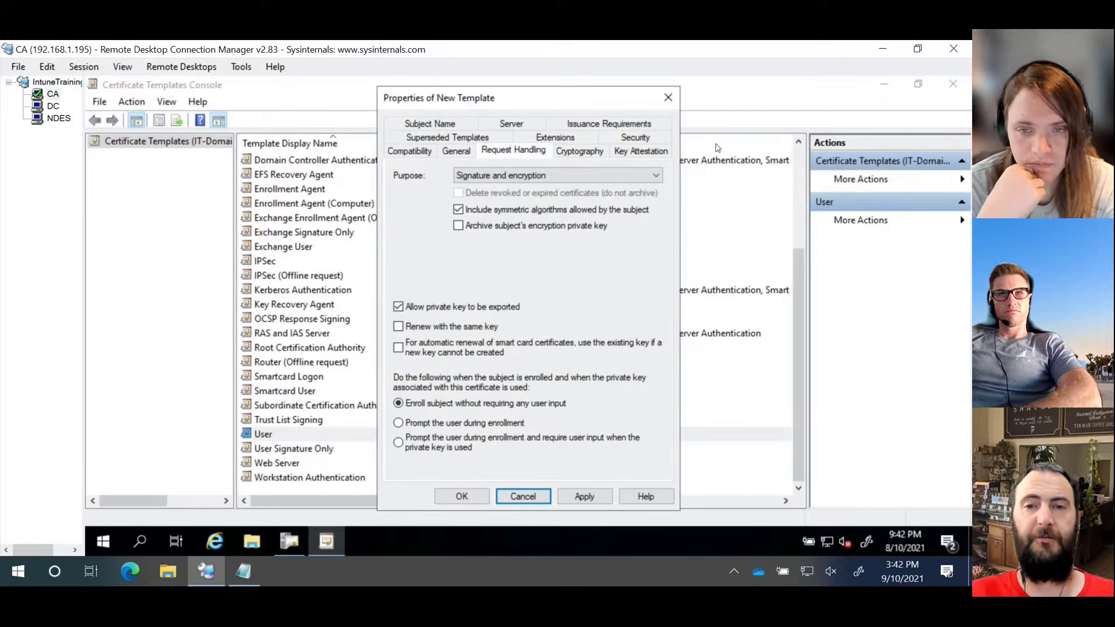
click(601, 154)
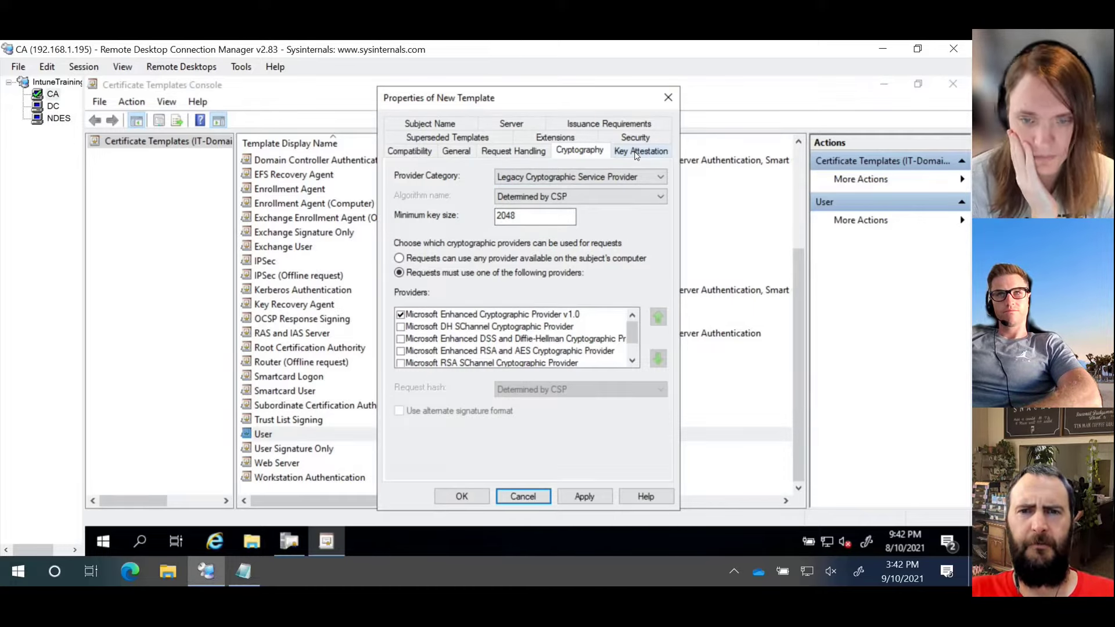
Step: Try Key Storage Provider, revert to Legacy CSP, review Key Attestation, then view Superseded Templates
click(627, 175)
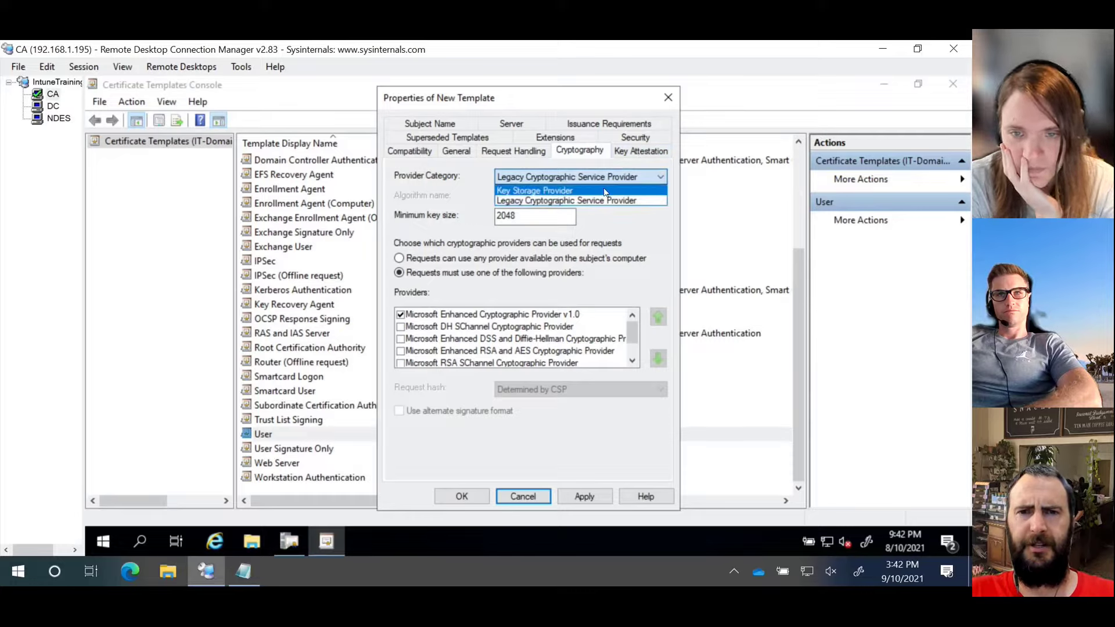
click(604, 192)
click(610, 178)
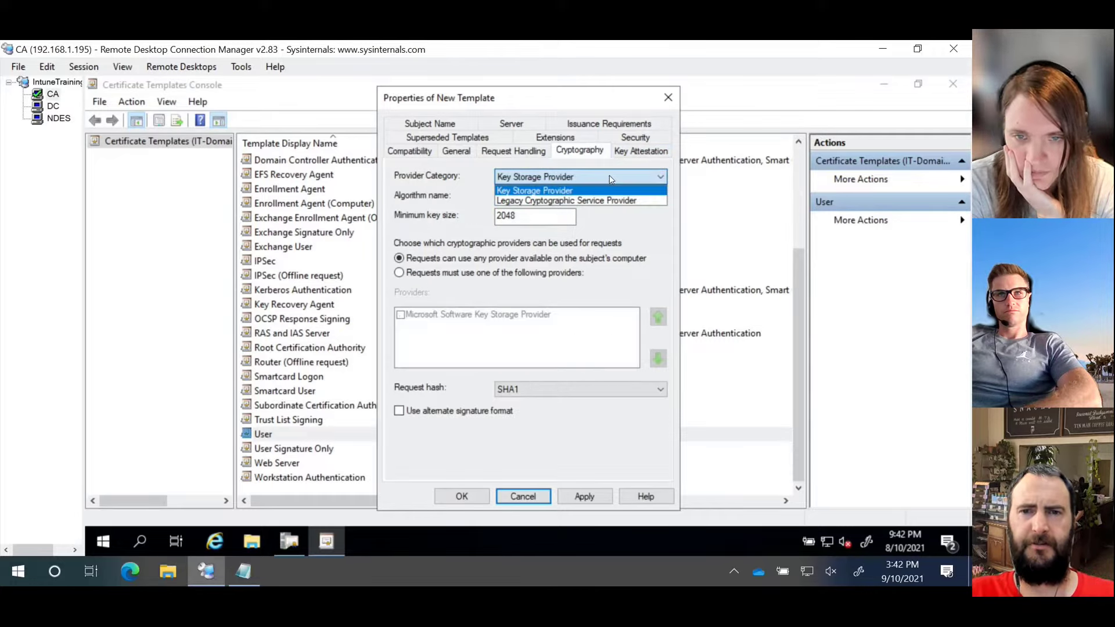
click(607, 200)
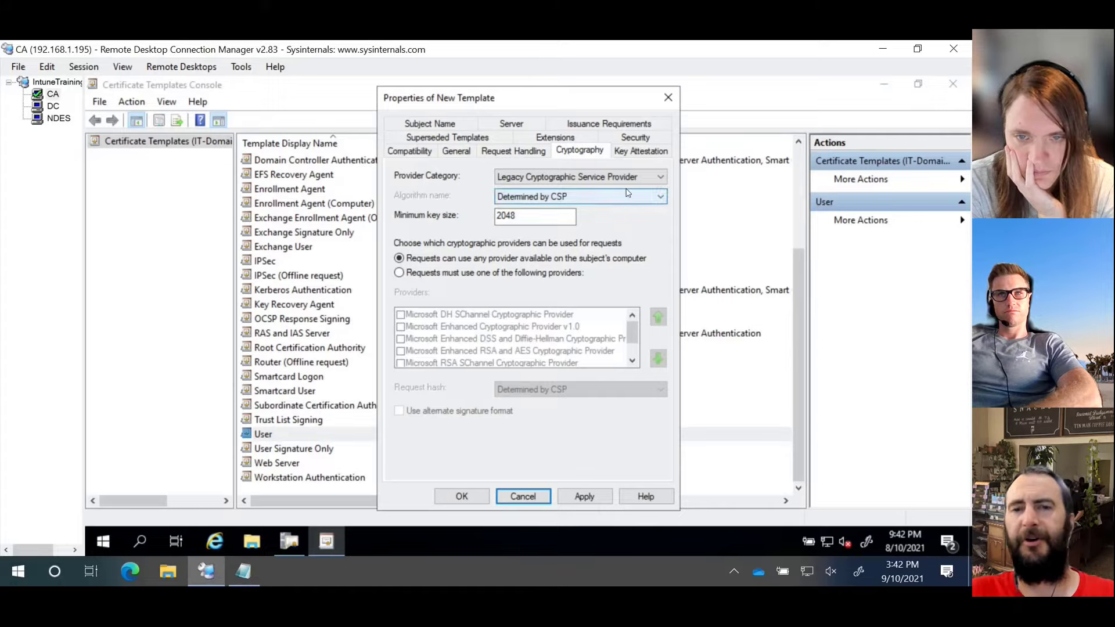
click(619, 153)
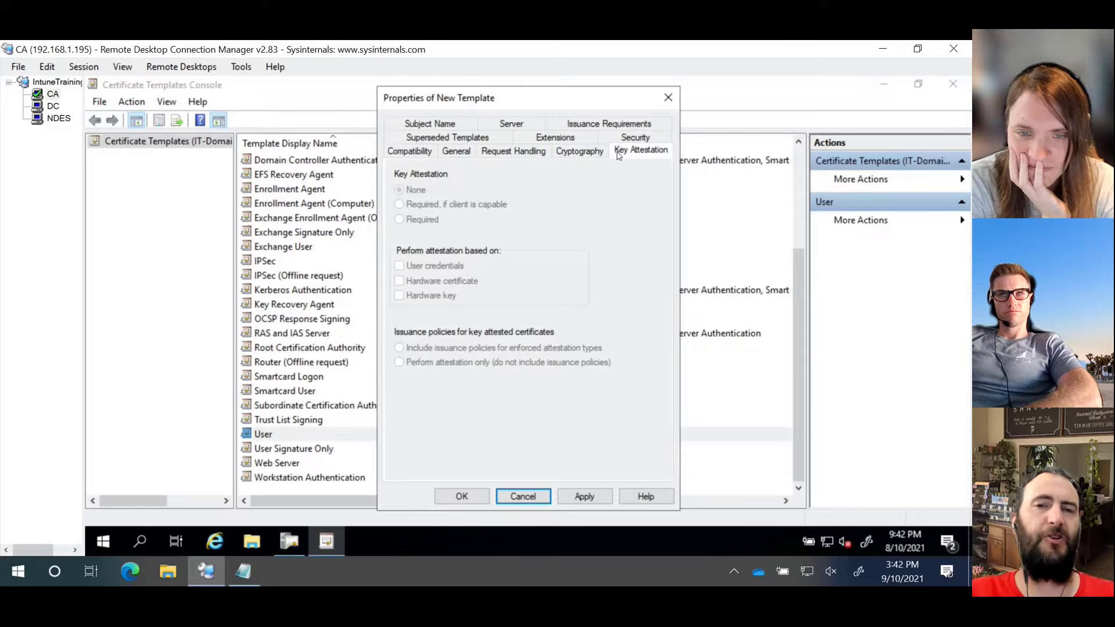
click(443, 139)
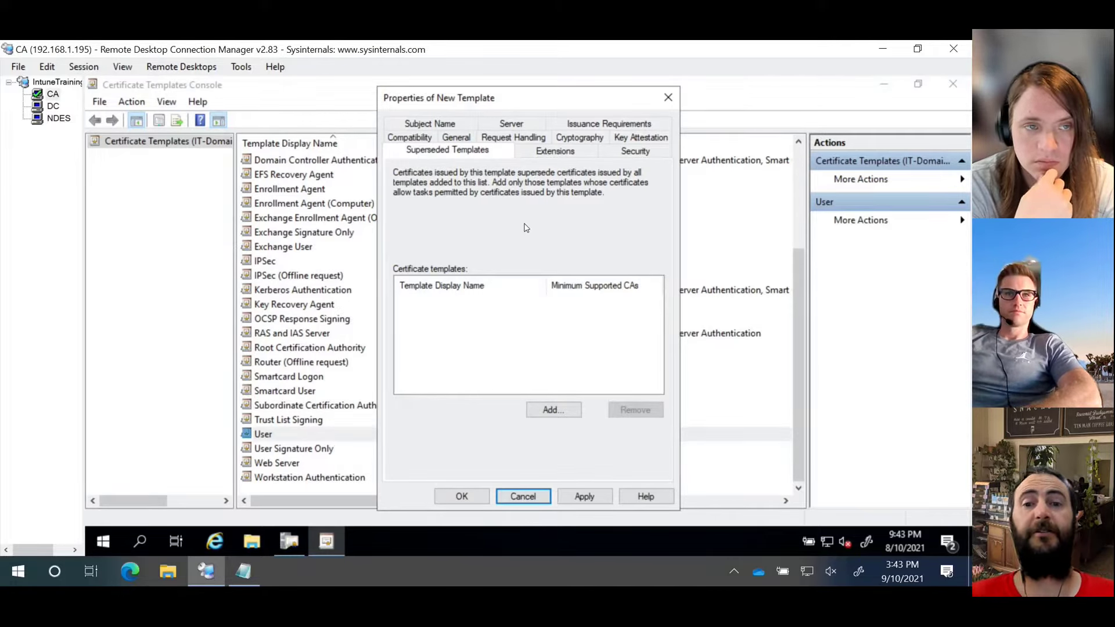
Step: Review Key Usage and Application Policies (EFS, Secure Email, Client Authentication) on the Extensions tab
click(529, 153)
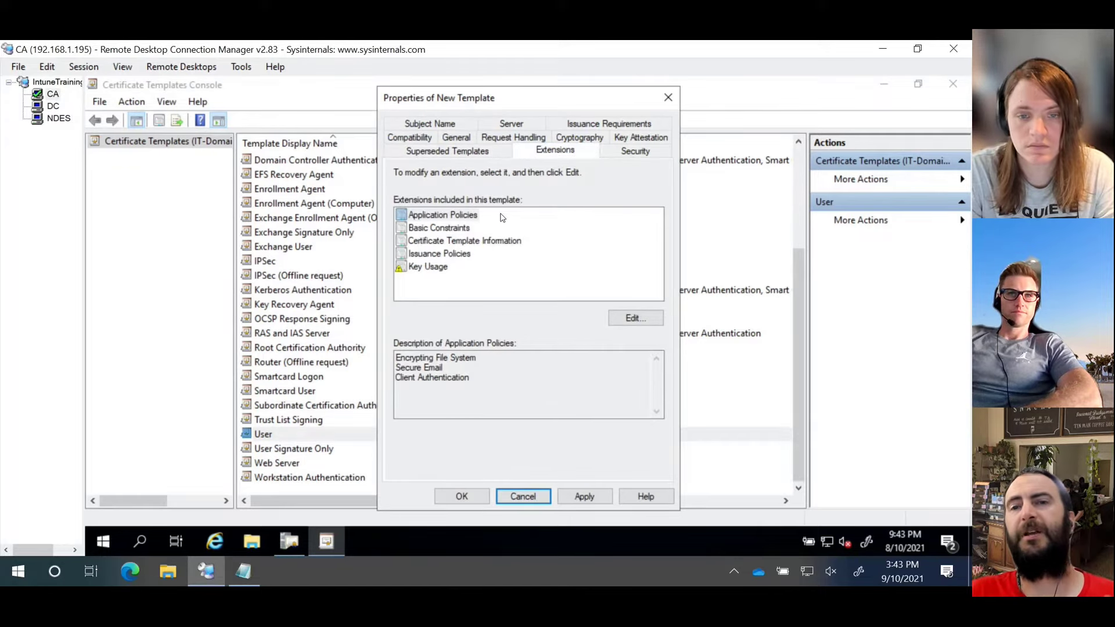
click(437, 271)
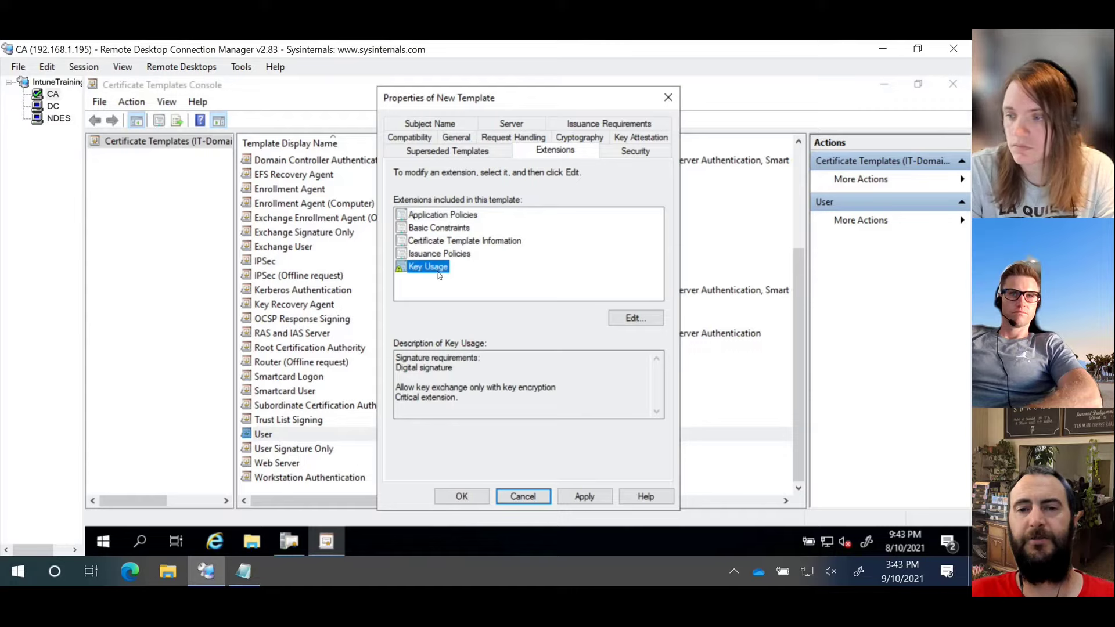
click(447, 216)
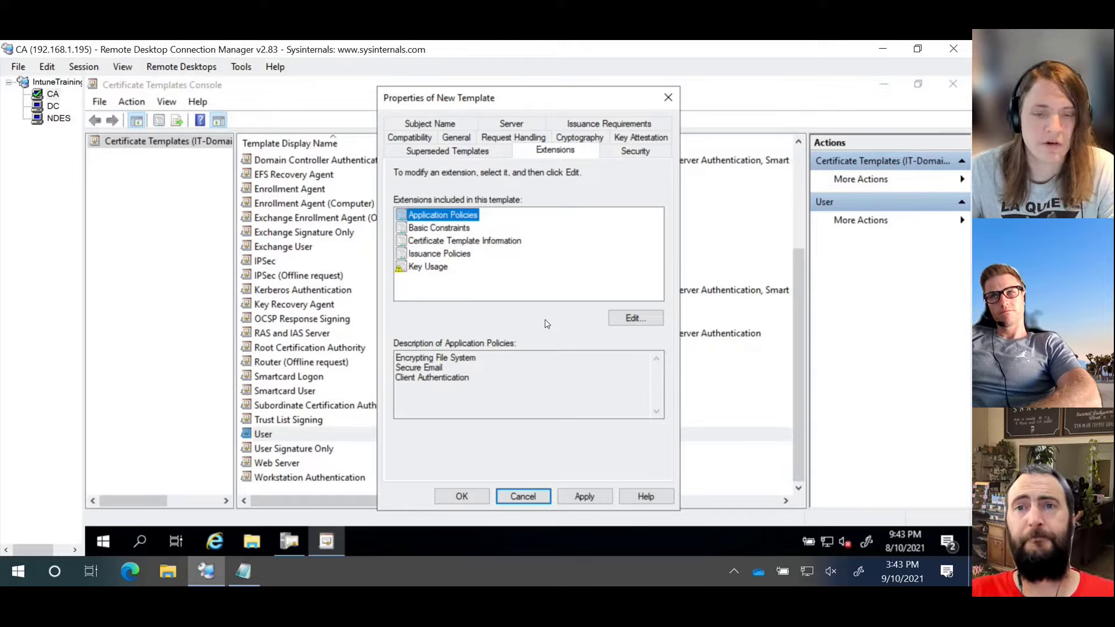
Step: Add Any Purpose to NDESUser's application policies and confirm the extension change
click(635, 320)
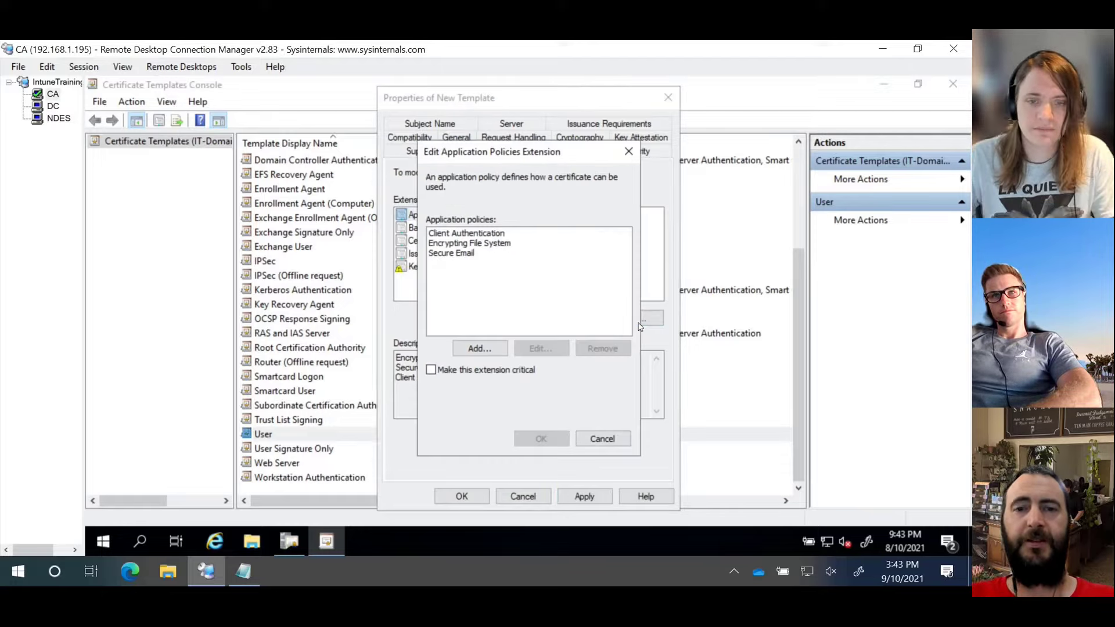
click(498, 349)
click(441, 255)
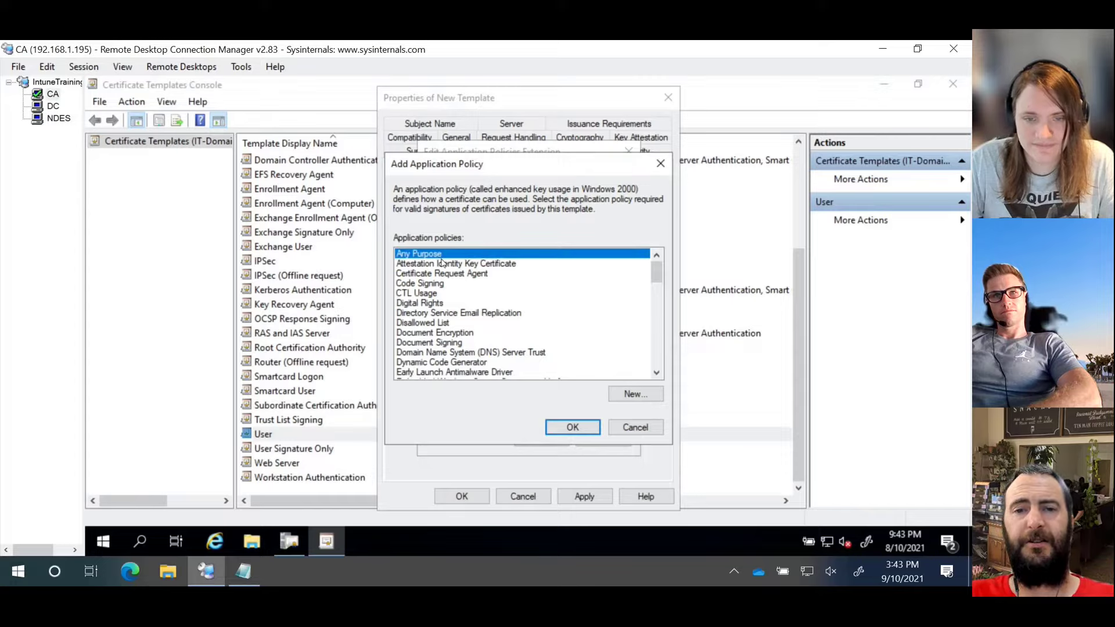
click(566, 432)
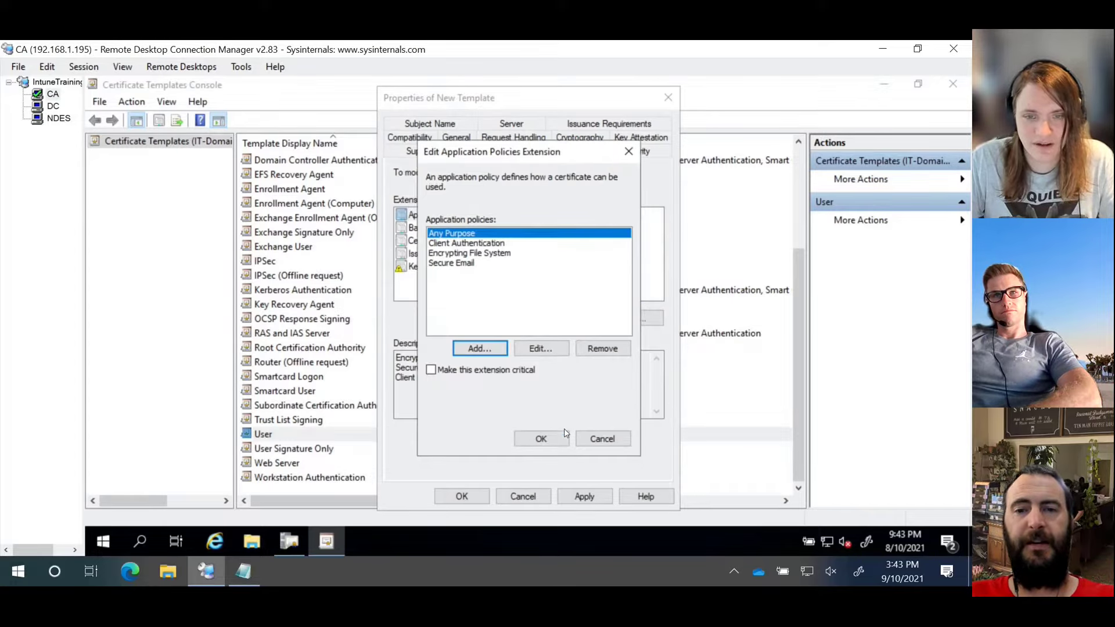
click(558, 439)
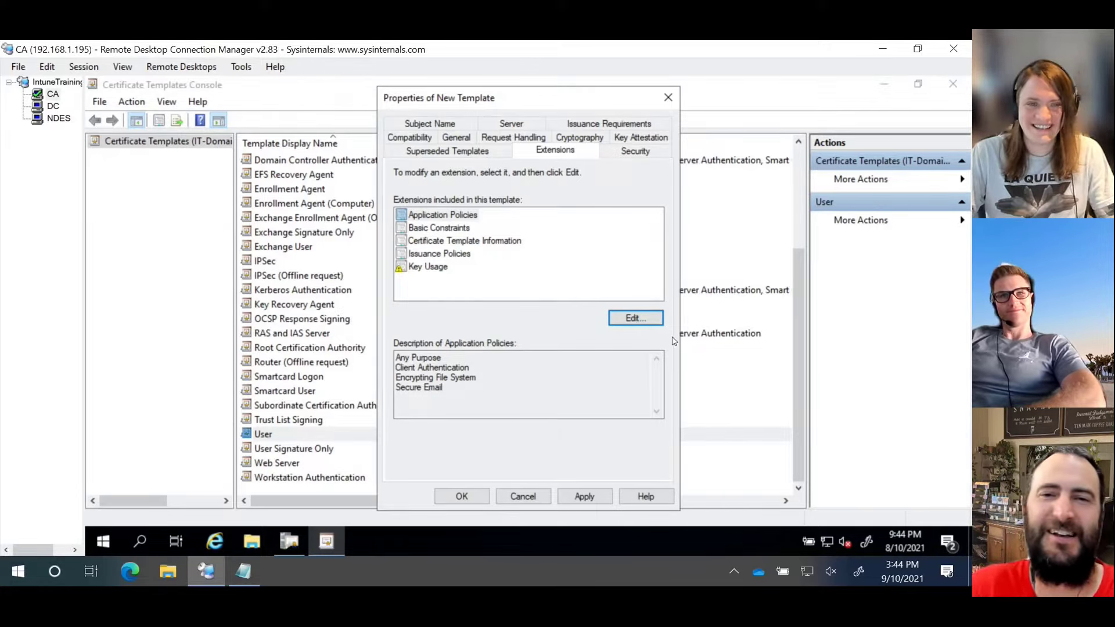
Step: Review the Basic Constraints, Template Information, Key Usage and Issuance Policies extensions, then the permissions
click(444, 231)
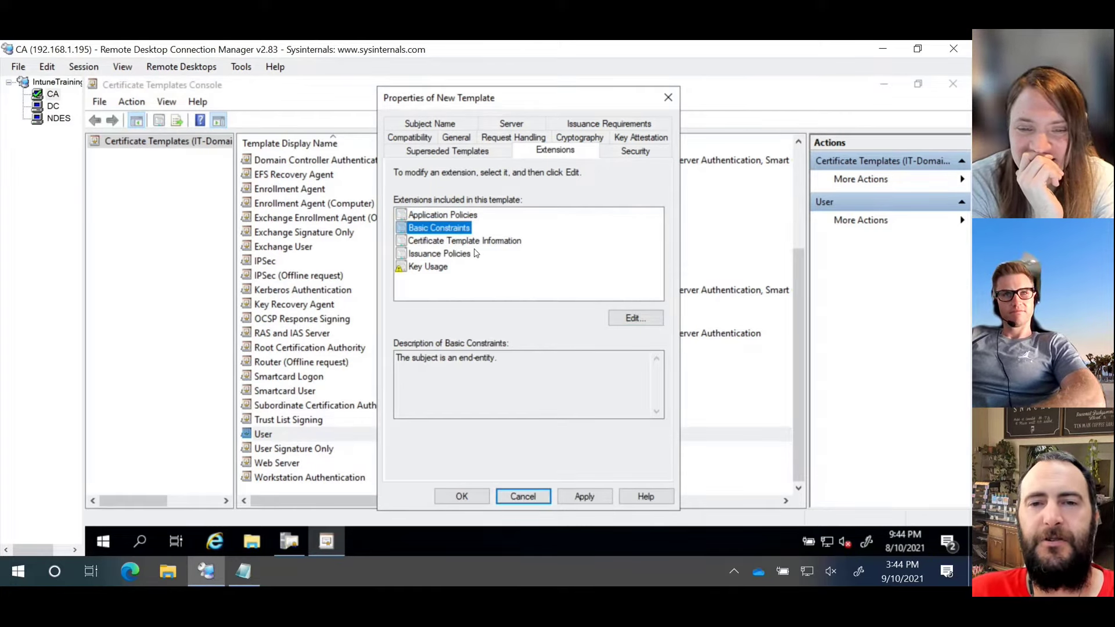
click(474, 243)
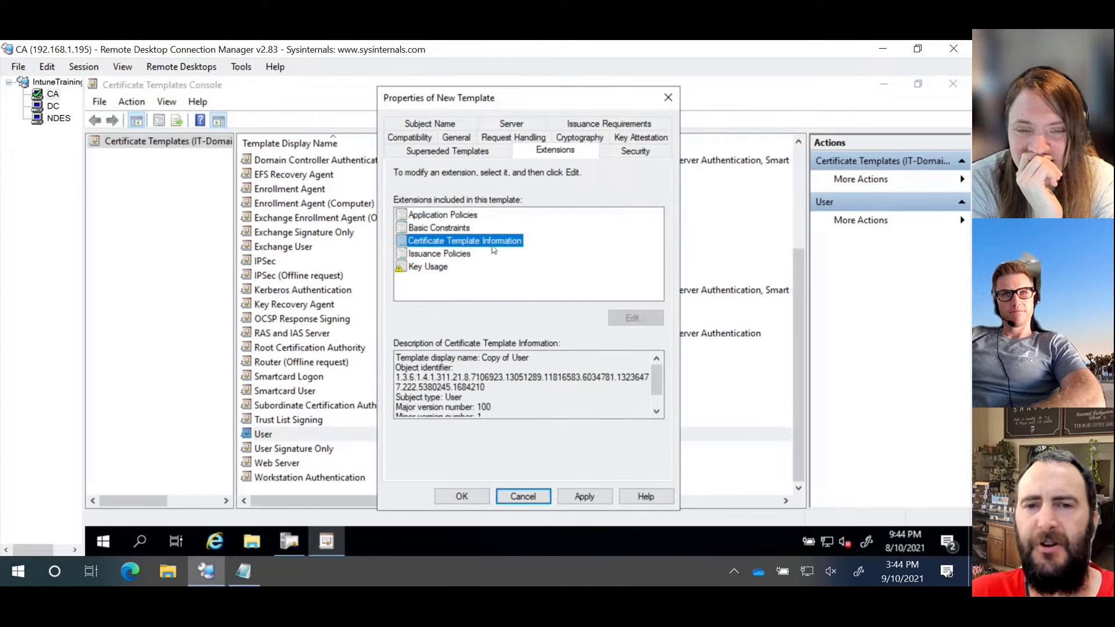
click(442, 269)
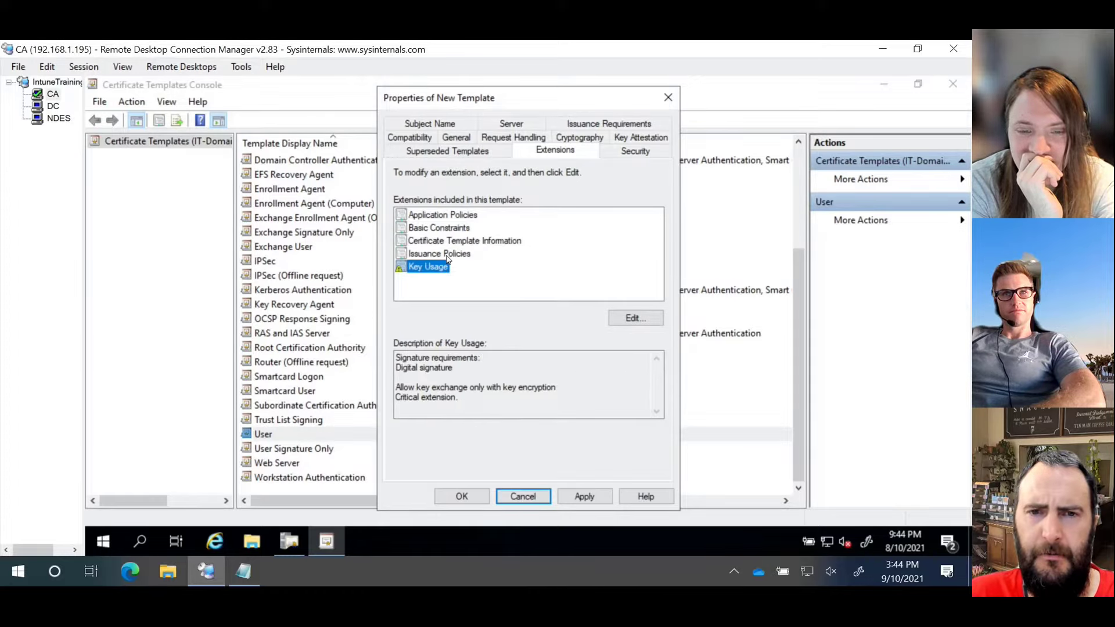
click(449, 257)
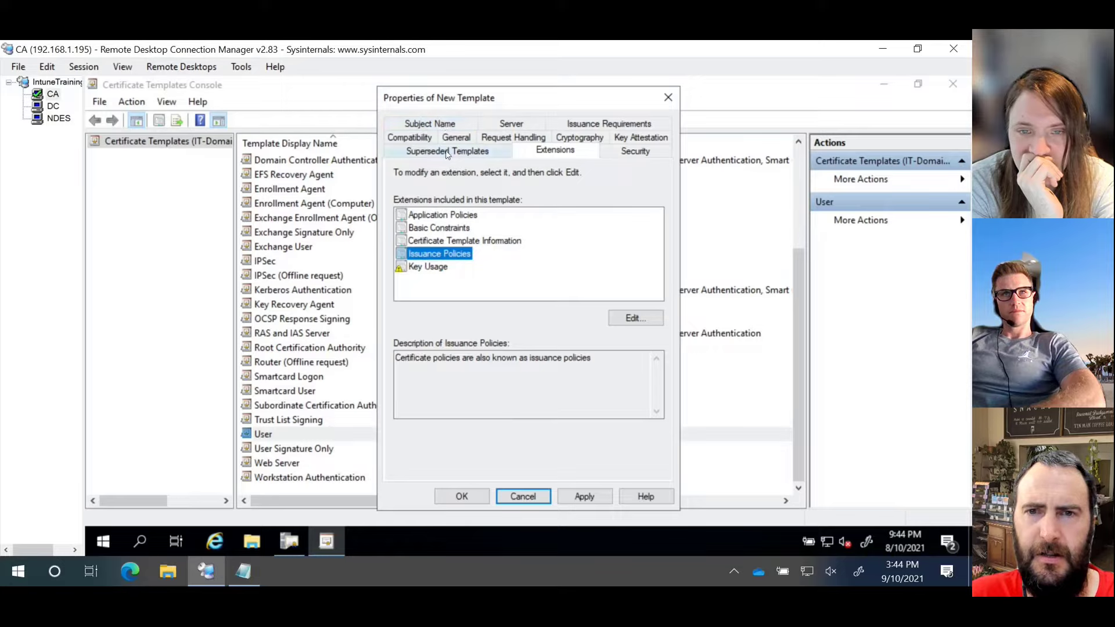
click(602, 151)
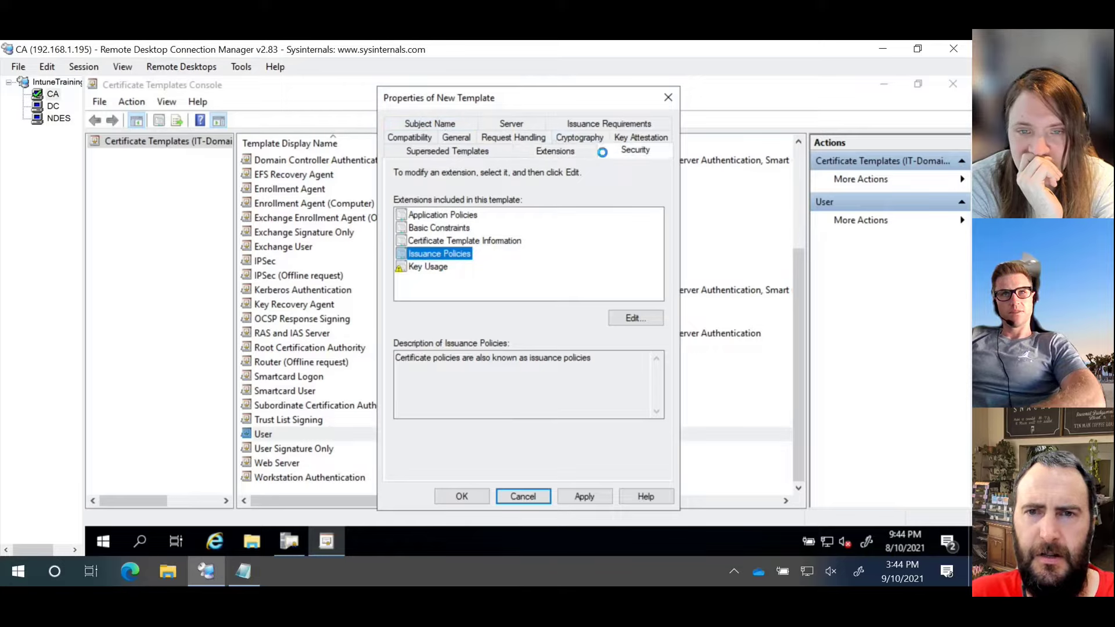
Step: Set the subject name to Supply in the request and accept the warning
click(462, 124)
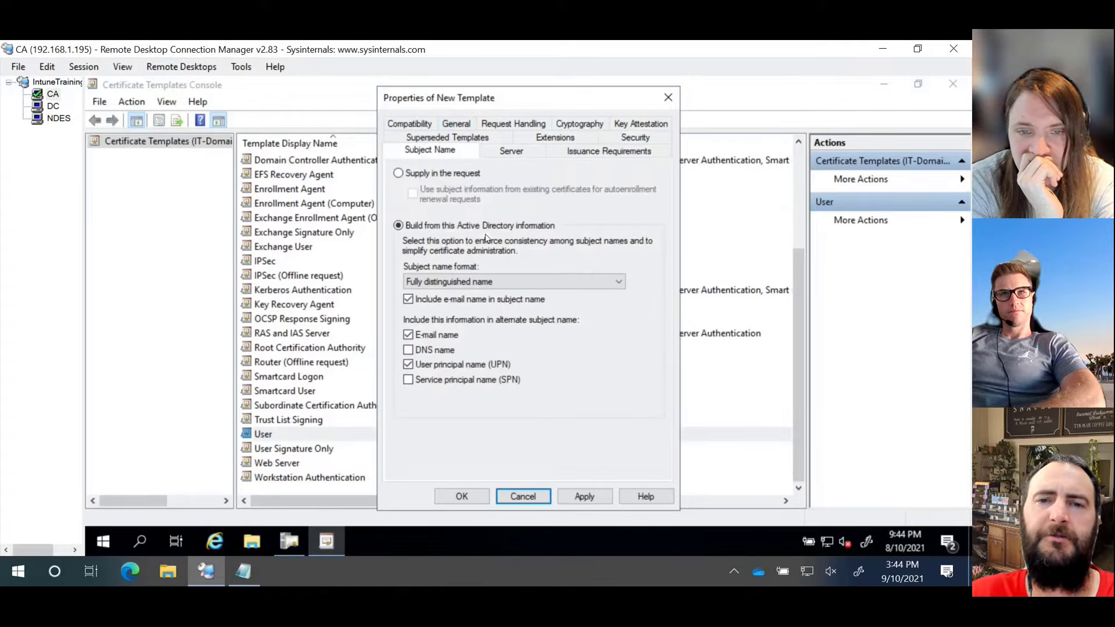
click(438, 175)
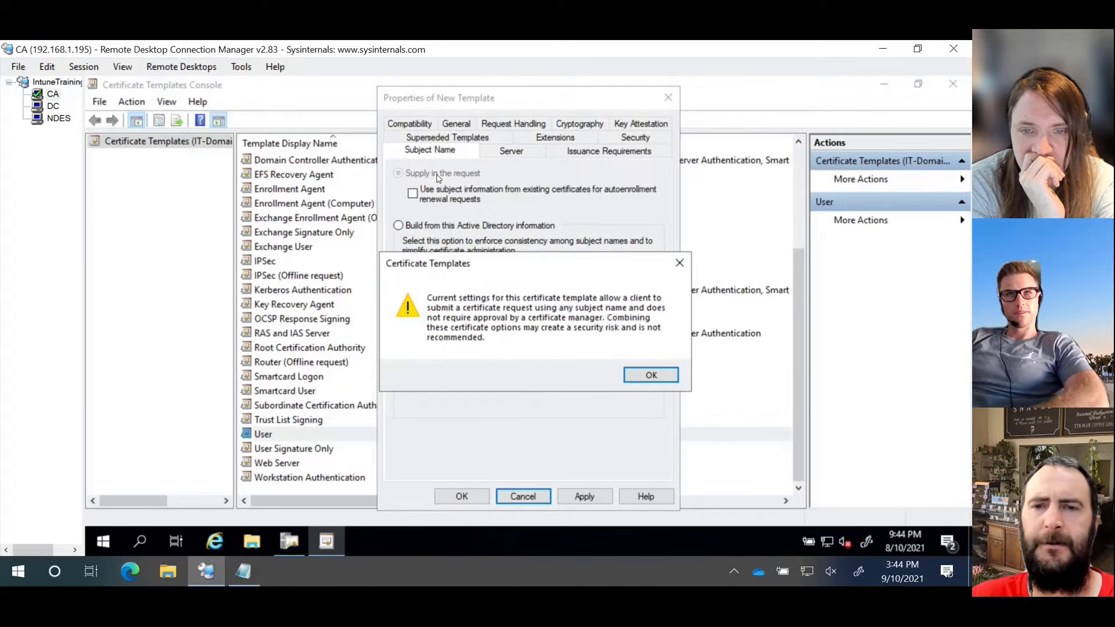
click(651, 375)
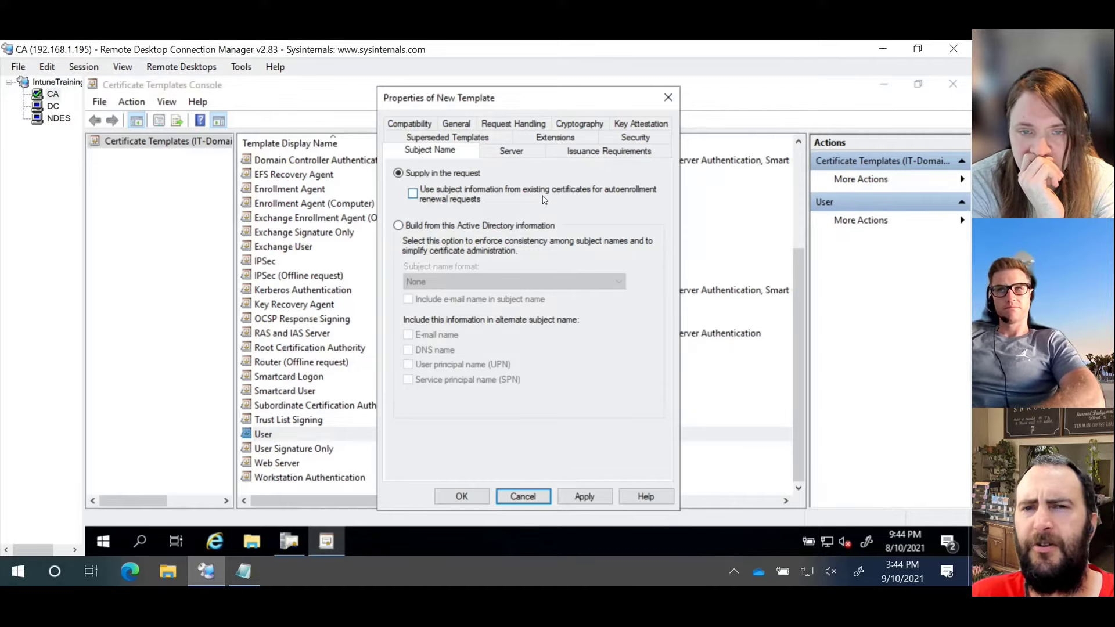
Step: Review the Server, Issuance Requirements and Superseded Templates settings before returning to Extensions
click(504, 155)
click(582, 153)
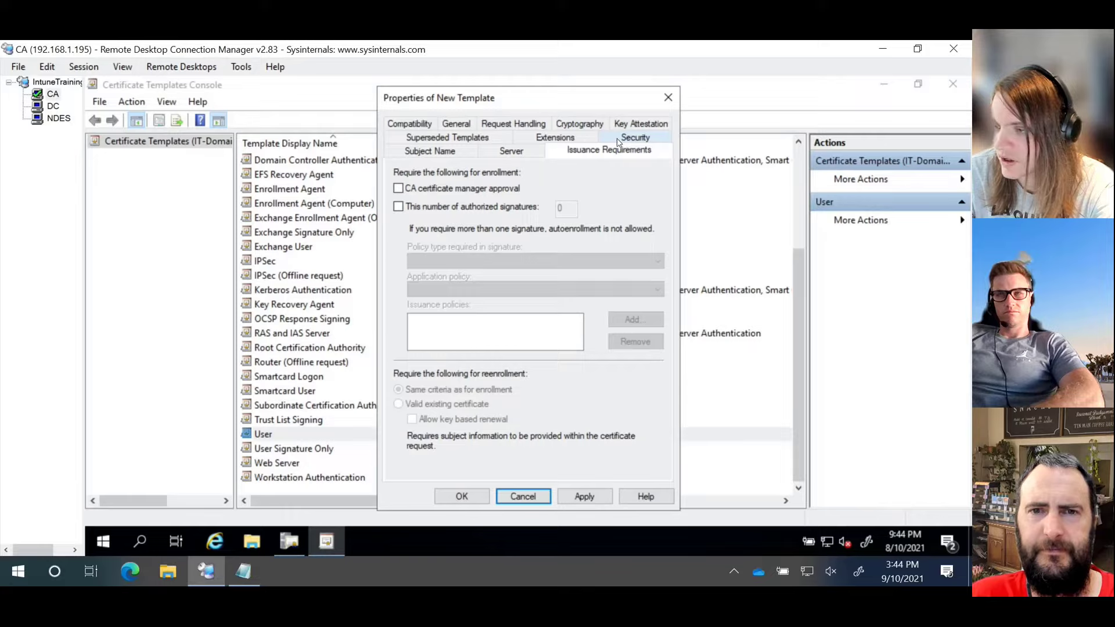
click(430, 153)
click(510, 153)
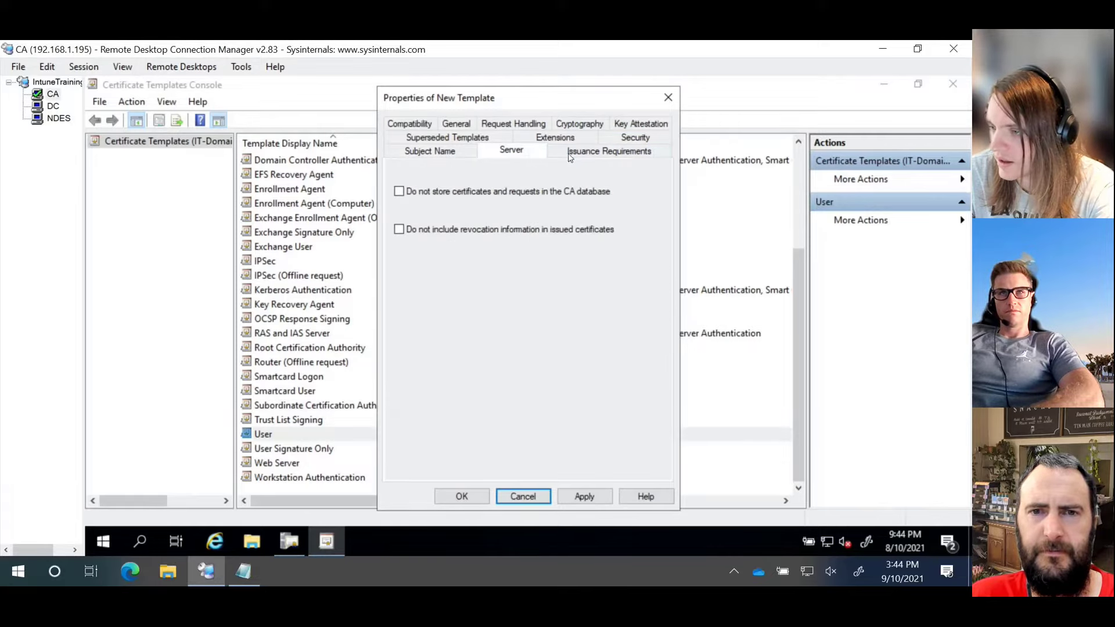
click(586, 154)
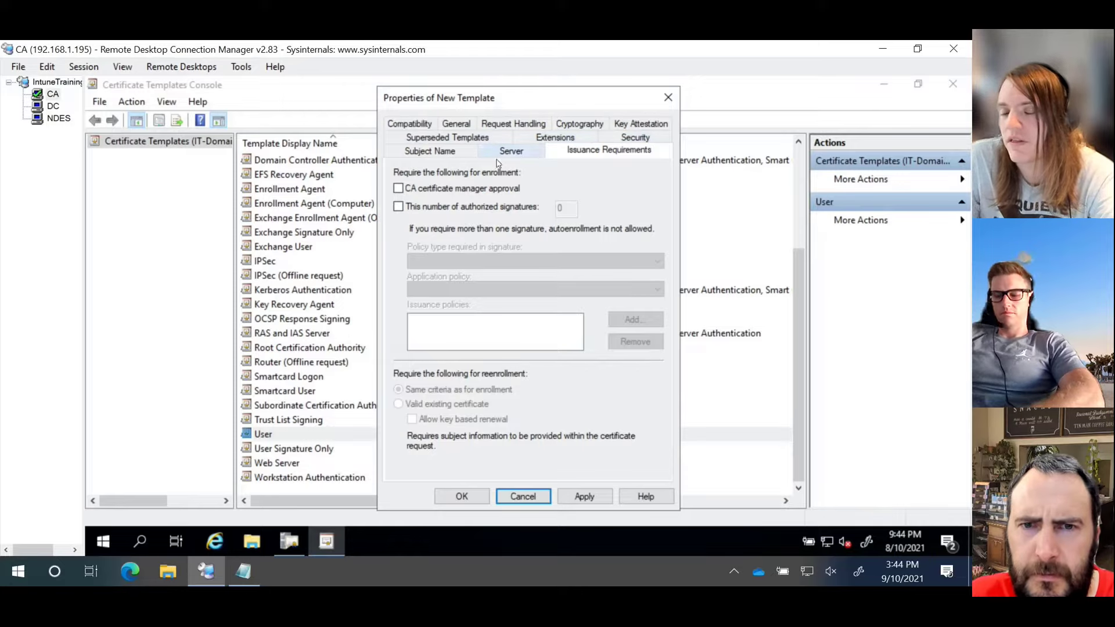
click(488, 140)
click(541, 152)
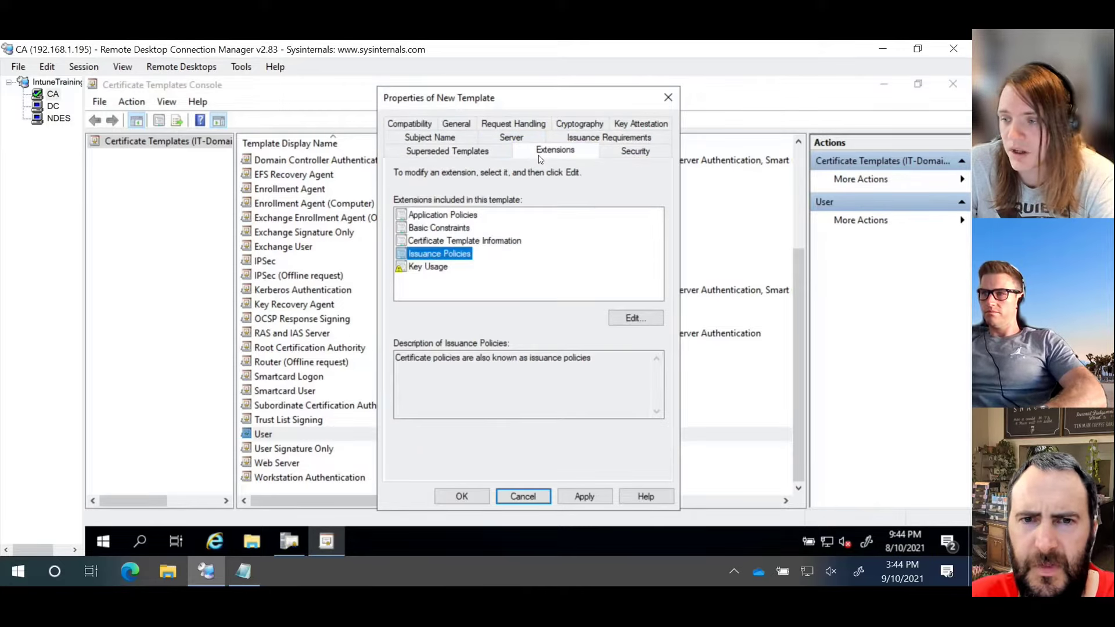
click(445, 219)
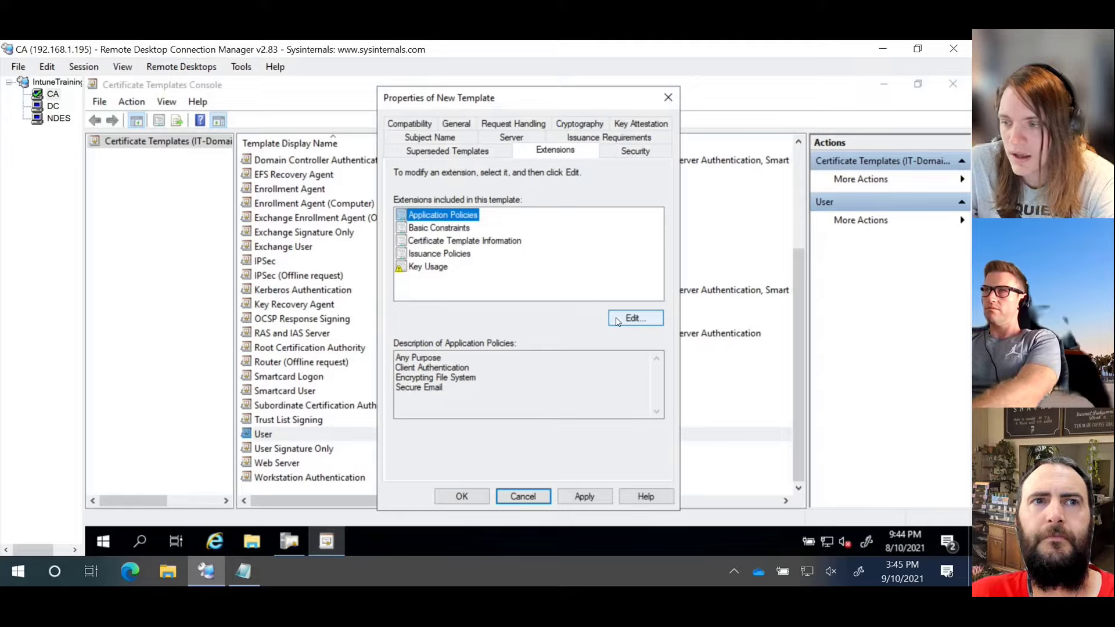
click(482, 363)
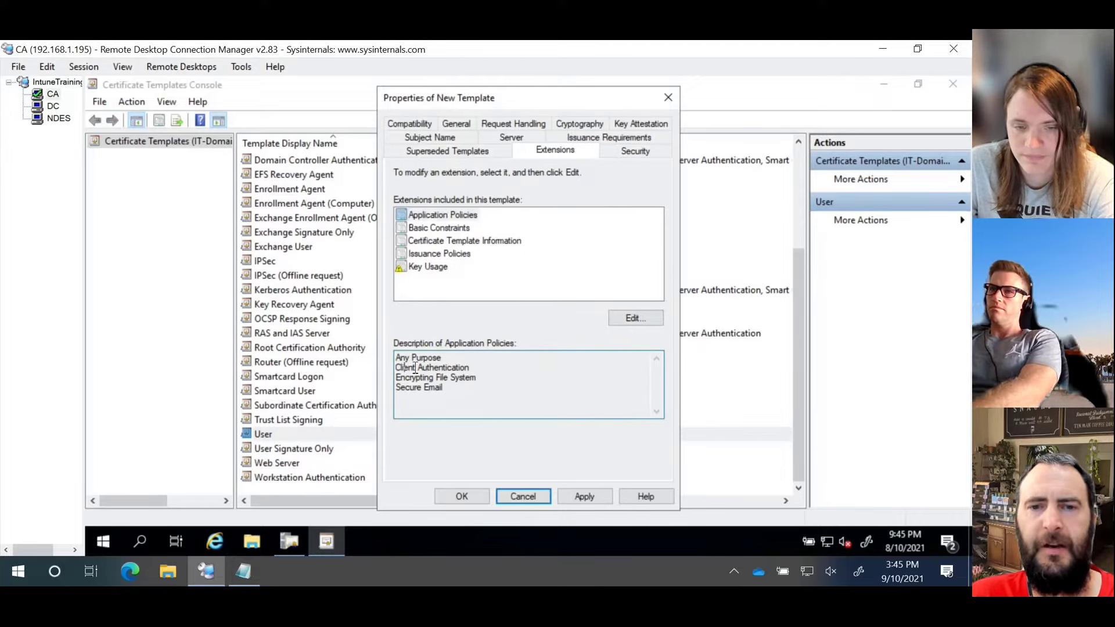
drag(469, 367, 370, 371)
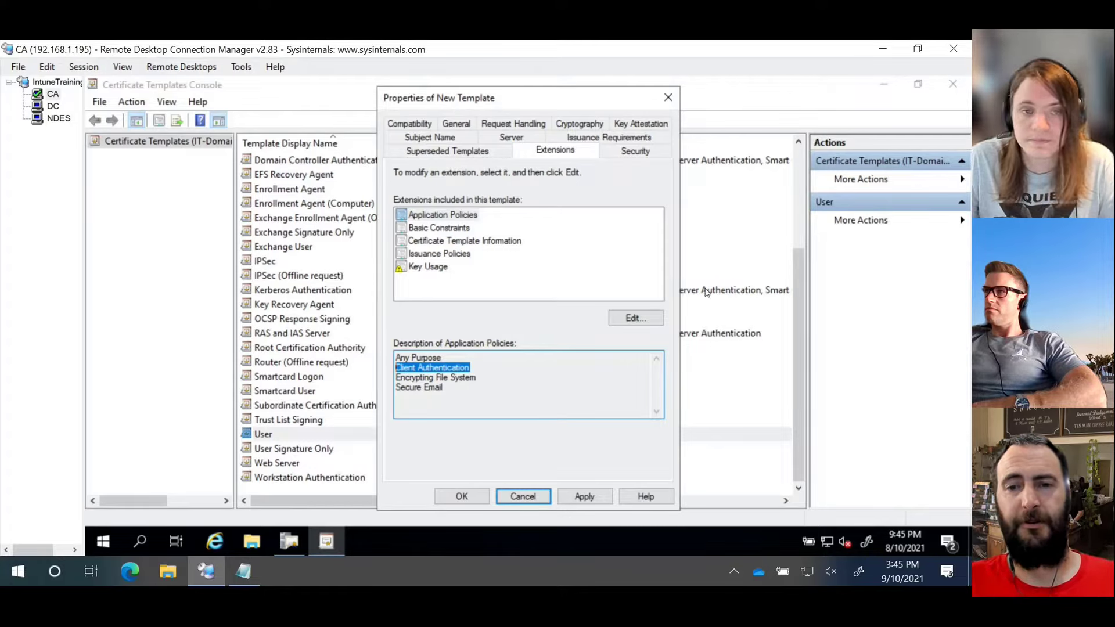
click(650, 318)
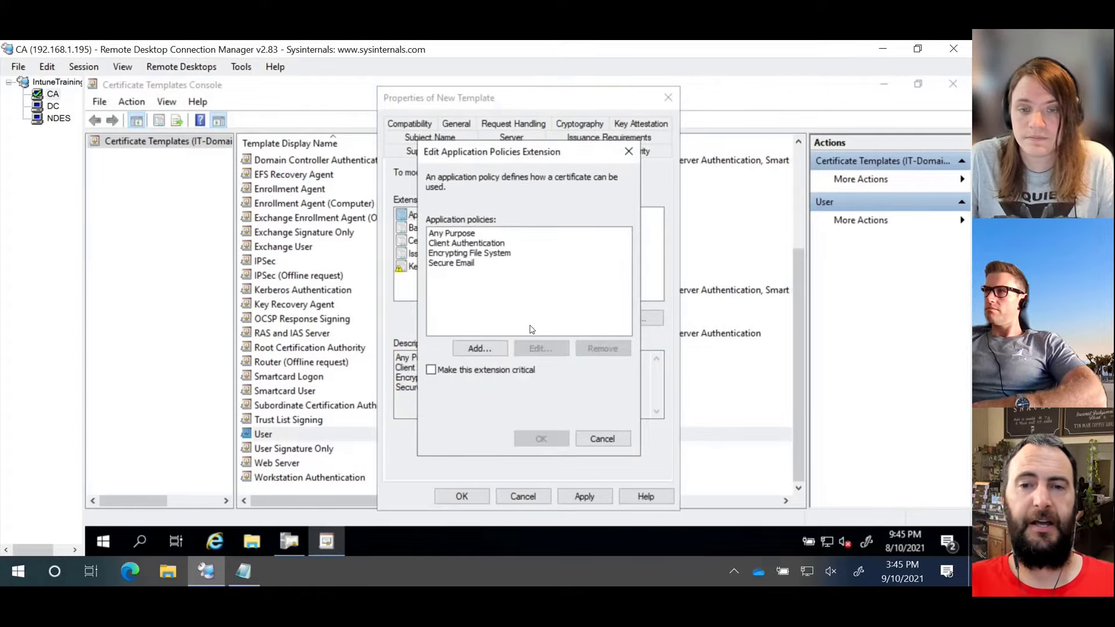
click(494, 351)
click(572, 314)
scroll(567, 316, down, 15)
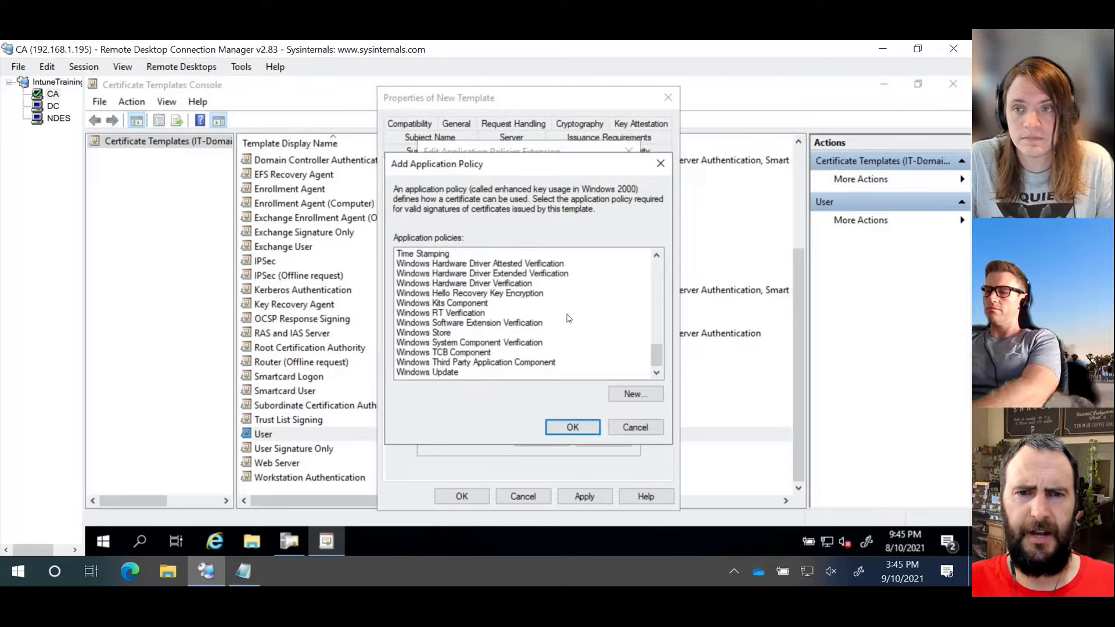
scroll(512, 324, up, 4)
key(w)
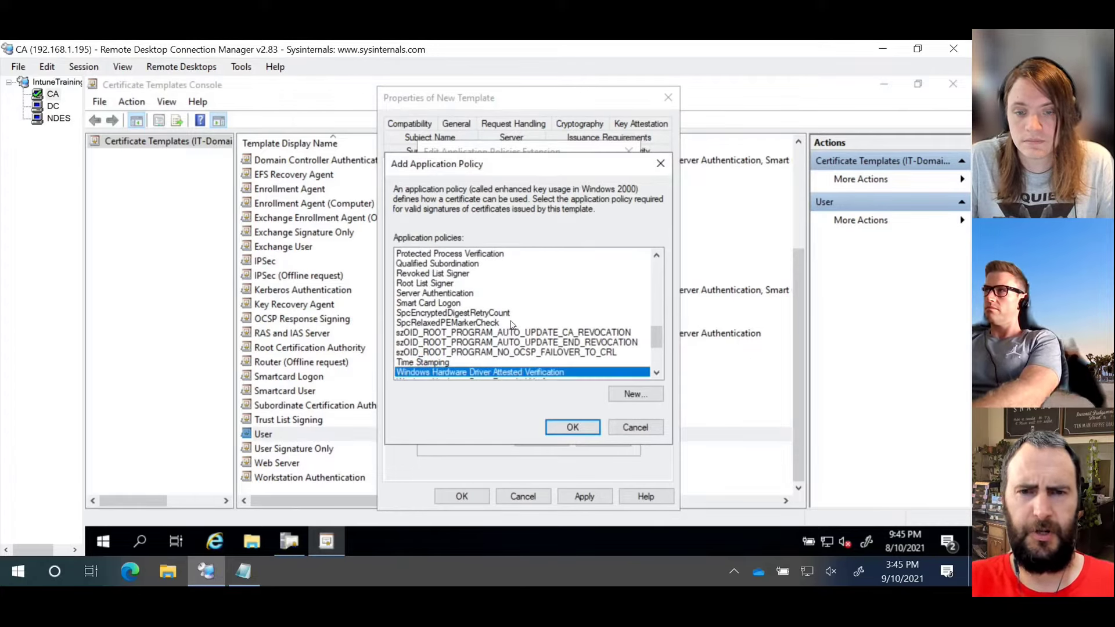
scroll(469, 326, down, 3)
scroll(469, 326, down, 1)
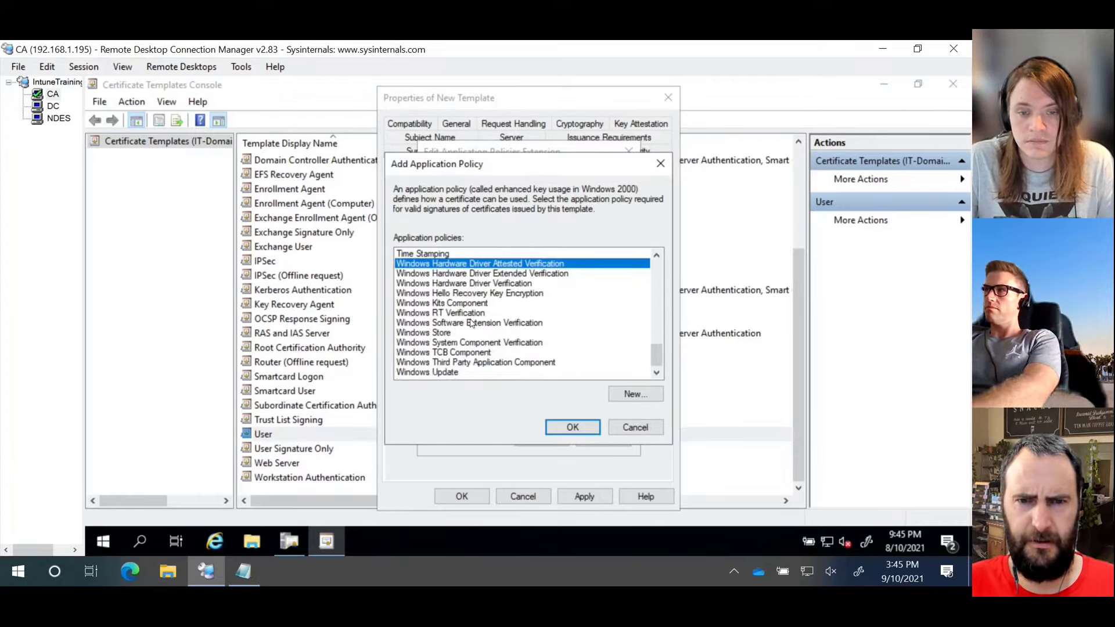
key(s)
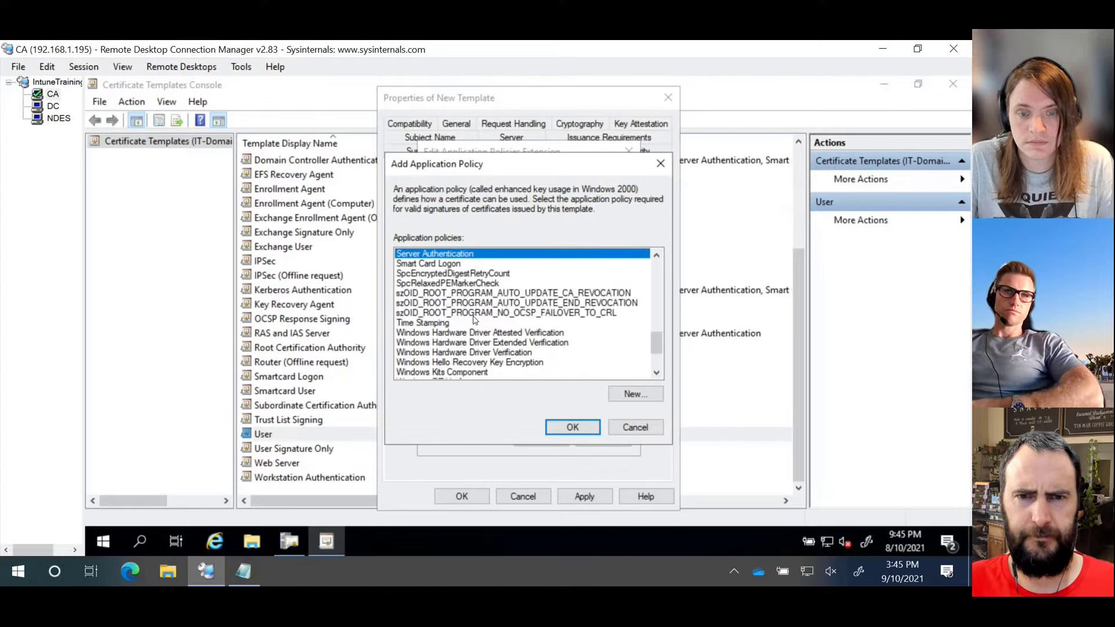
click(572, 427)
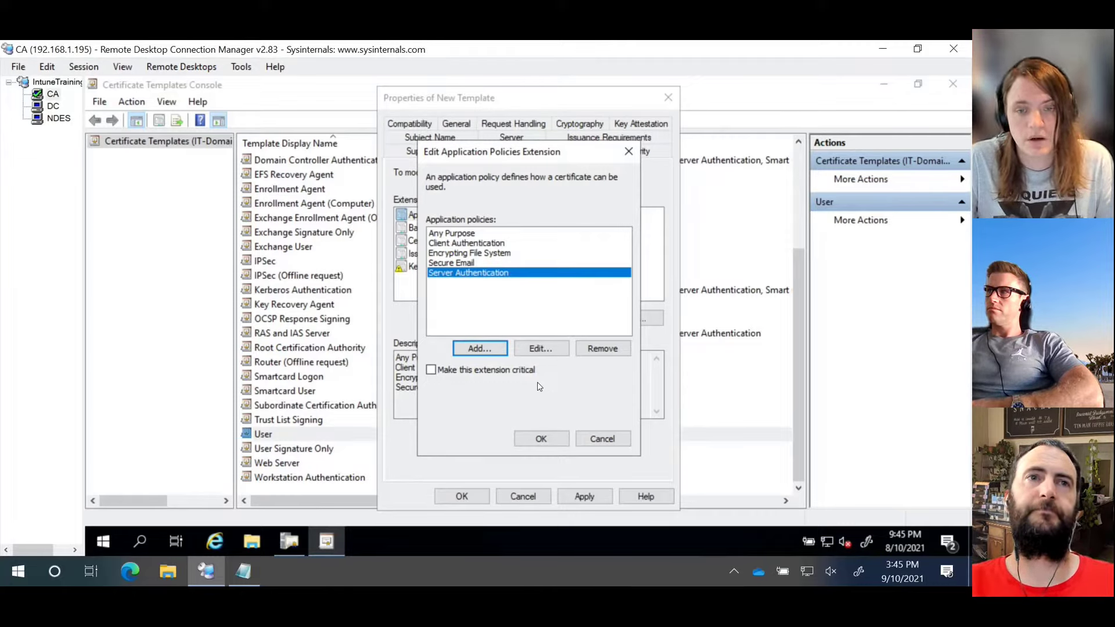
click(602, 348)
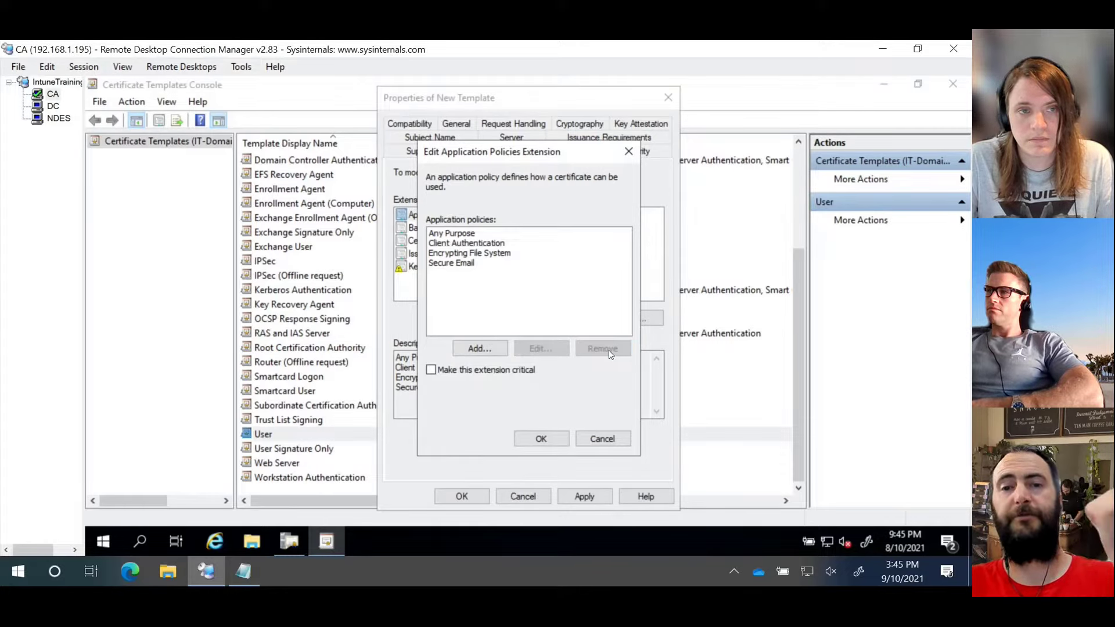
click(540, 440)
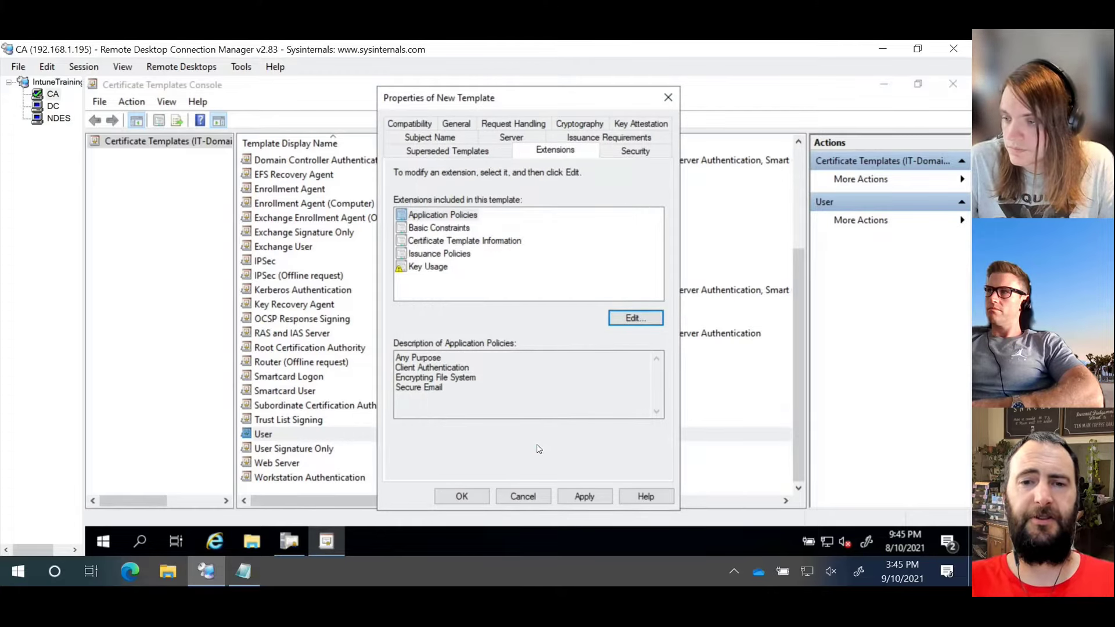
Step: Review NDESUser's permissions, then show Request Handling with private key export left allowed
click(632, 155)
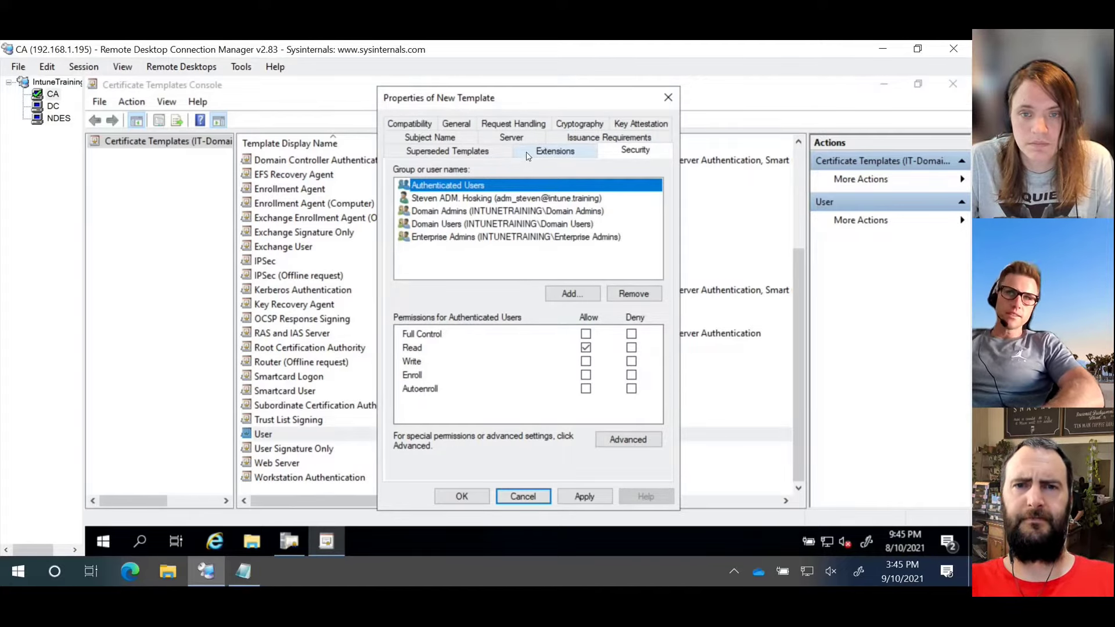
click(527, 126)
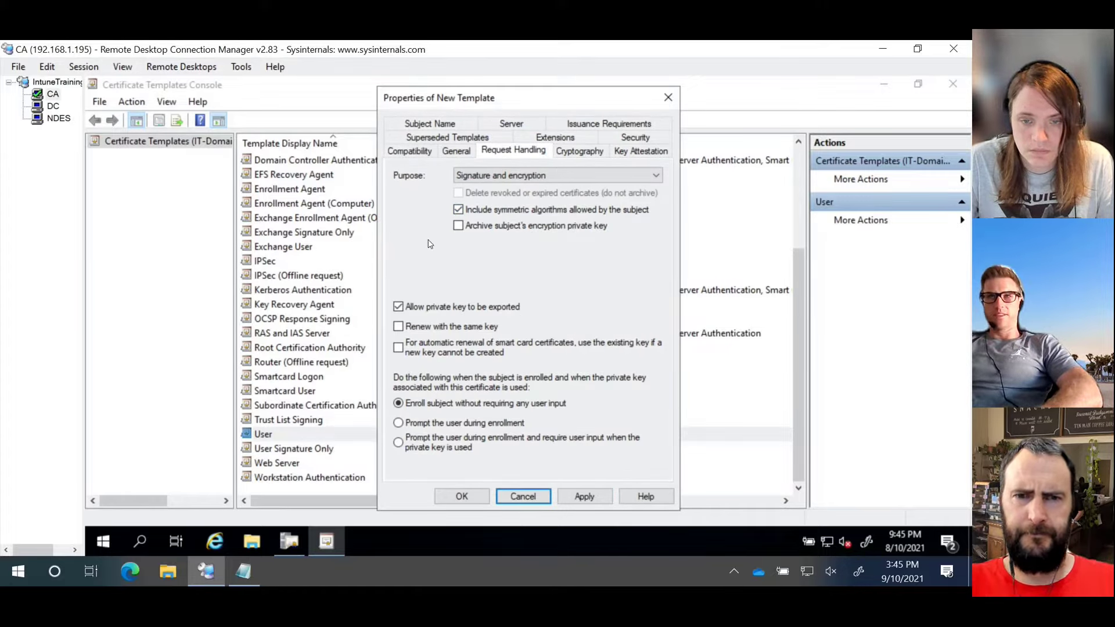
click(413, 308)
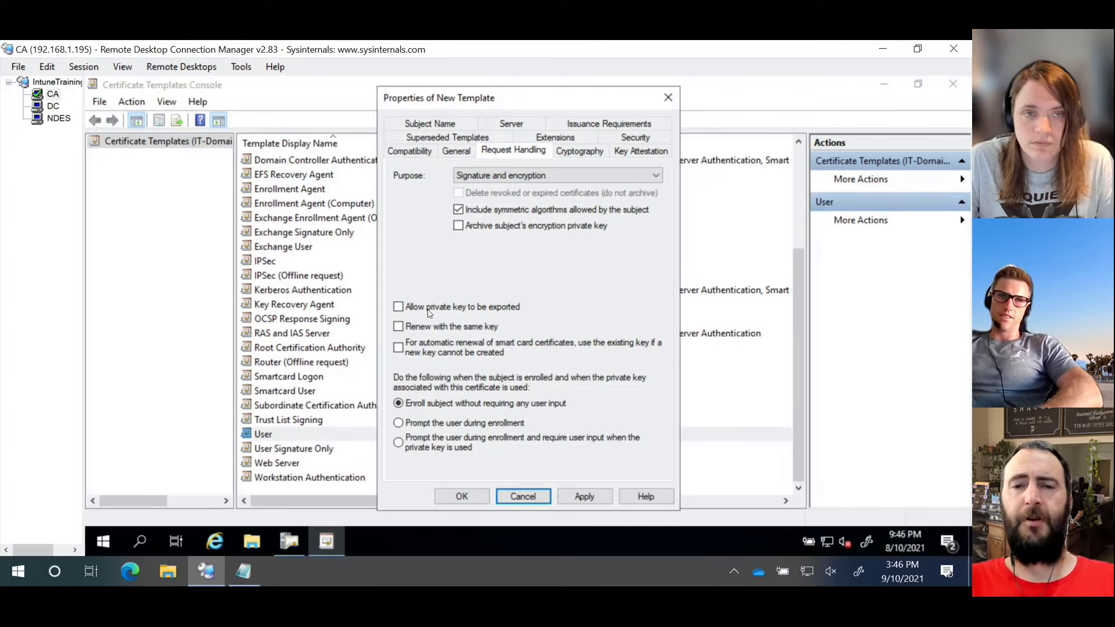
click(398, 307)
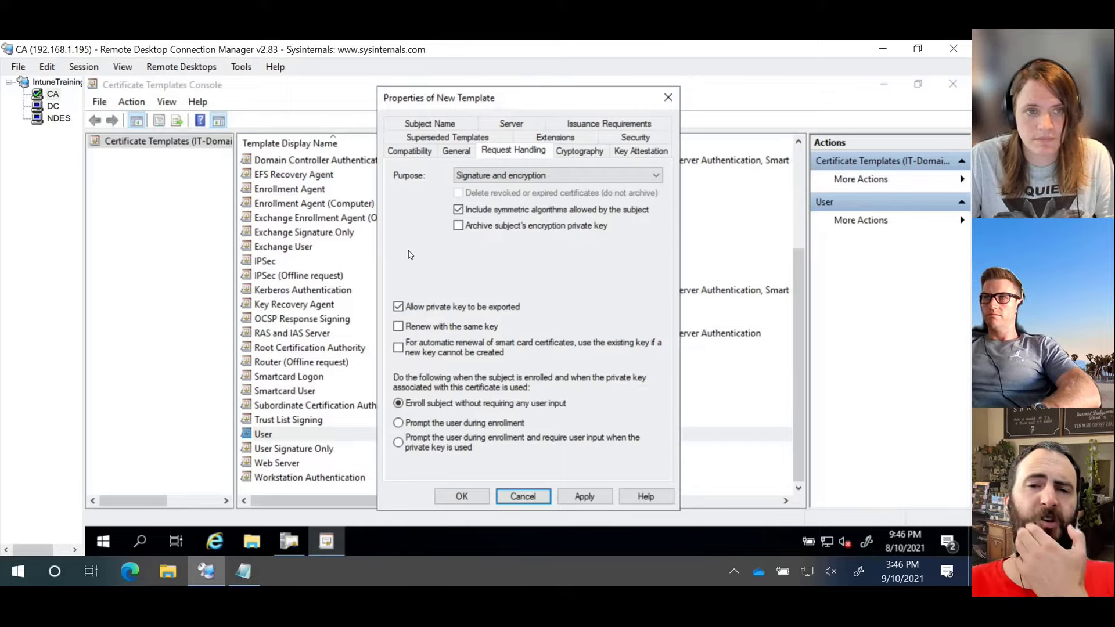
Step: Save the NDESUser template, then duplicate the Web Server template
click(461, 497)
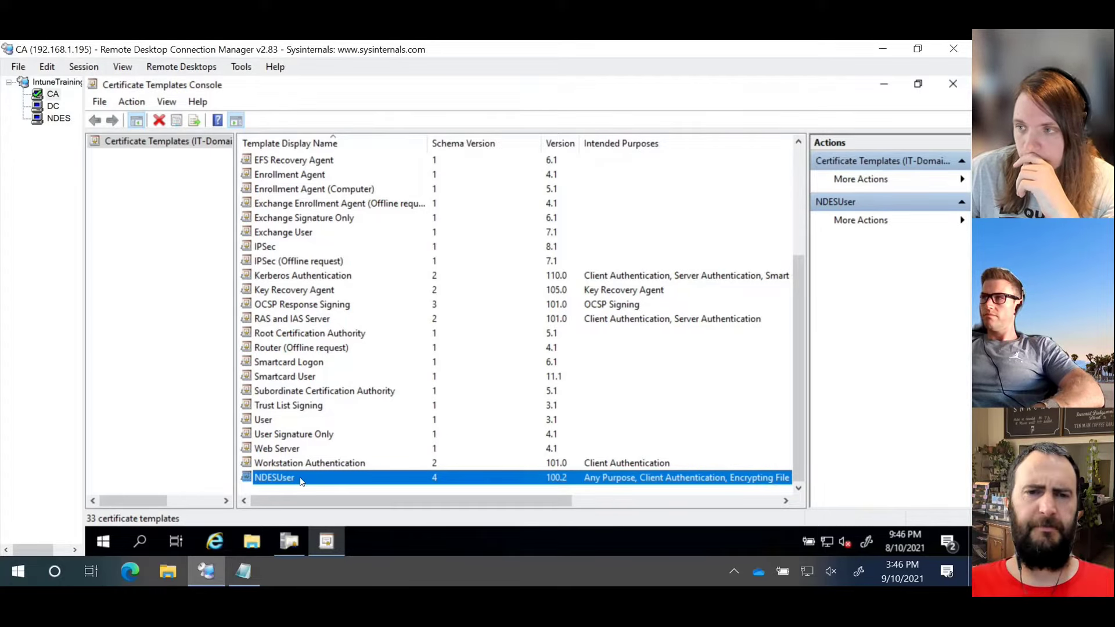
click(284, 448)
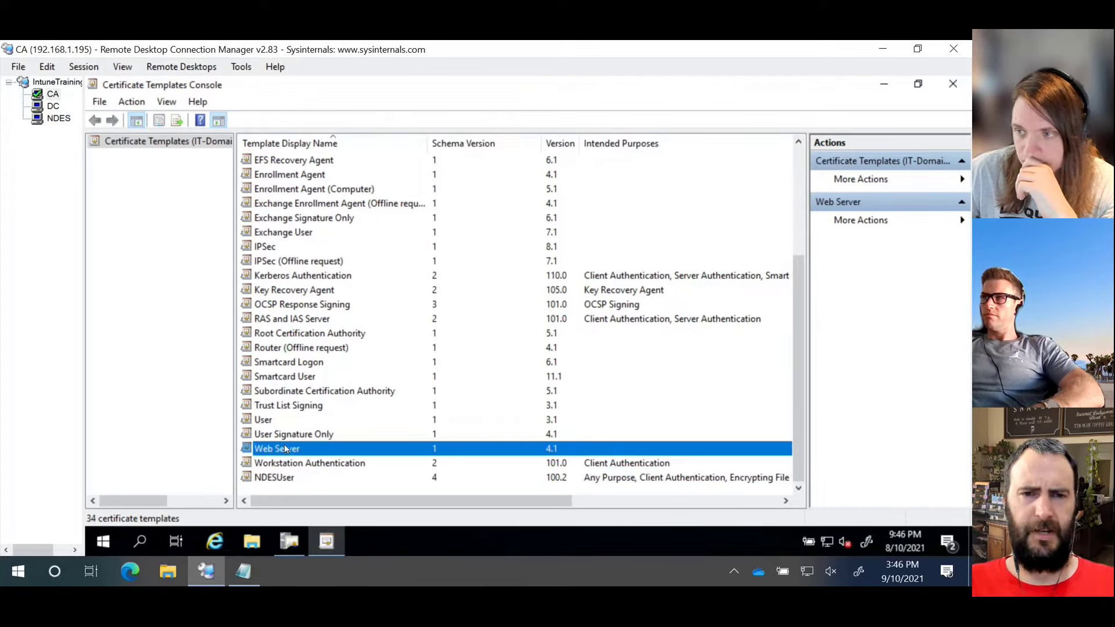
right_click(284, 447)
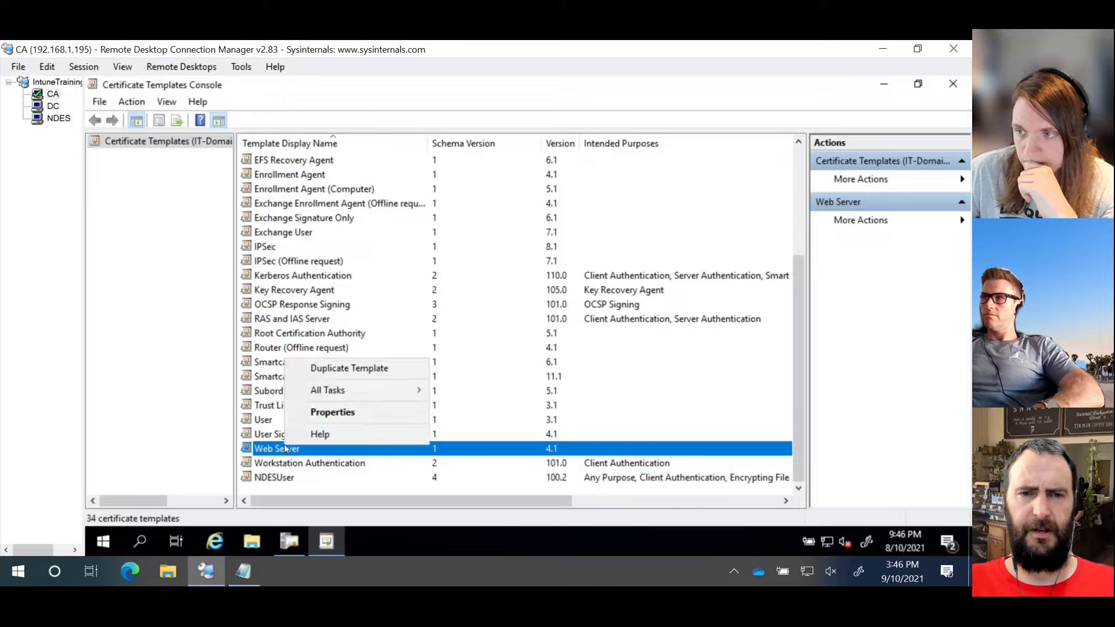
click(350, 368)
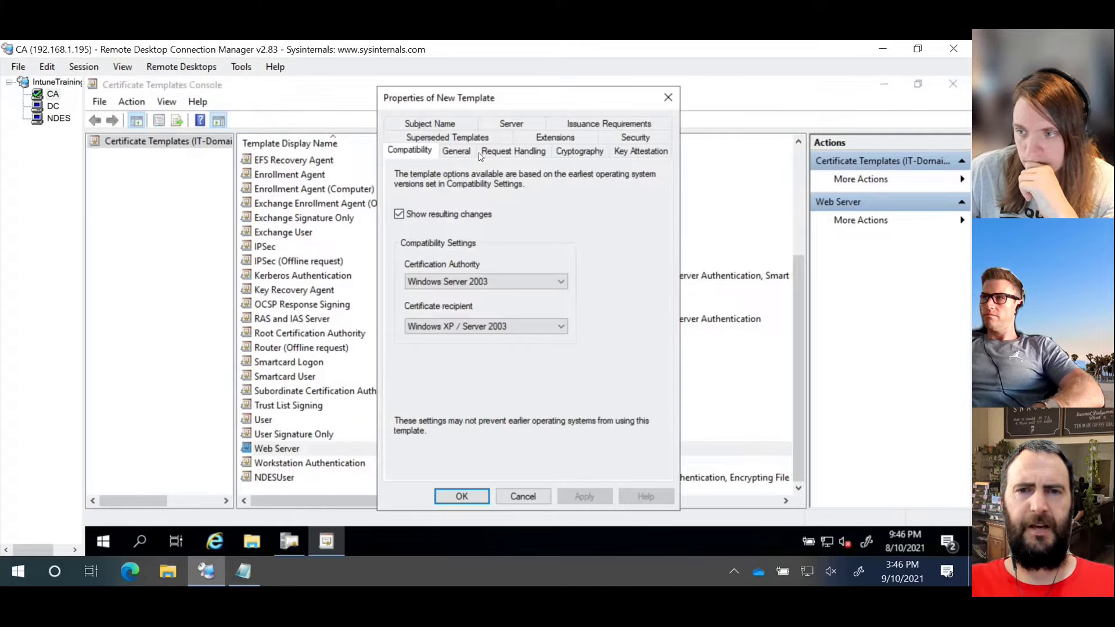
Step: Name the new template NDESServer on its General settings
drag(473, 103, 635, 94)
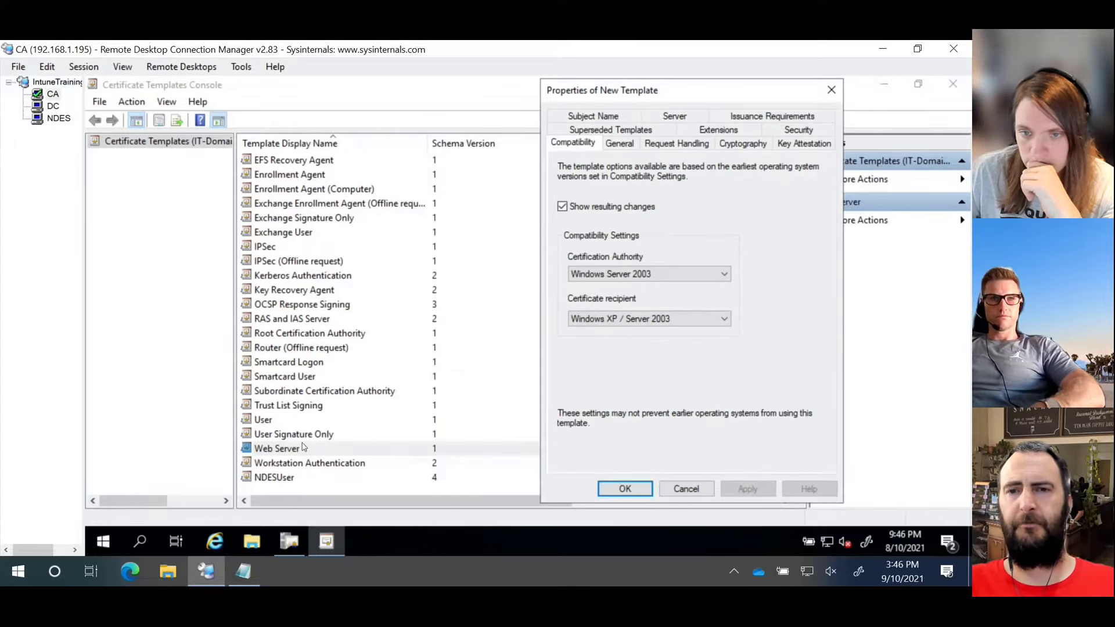
click(619, 143)
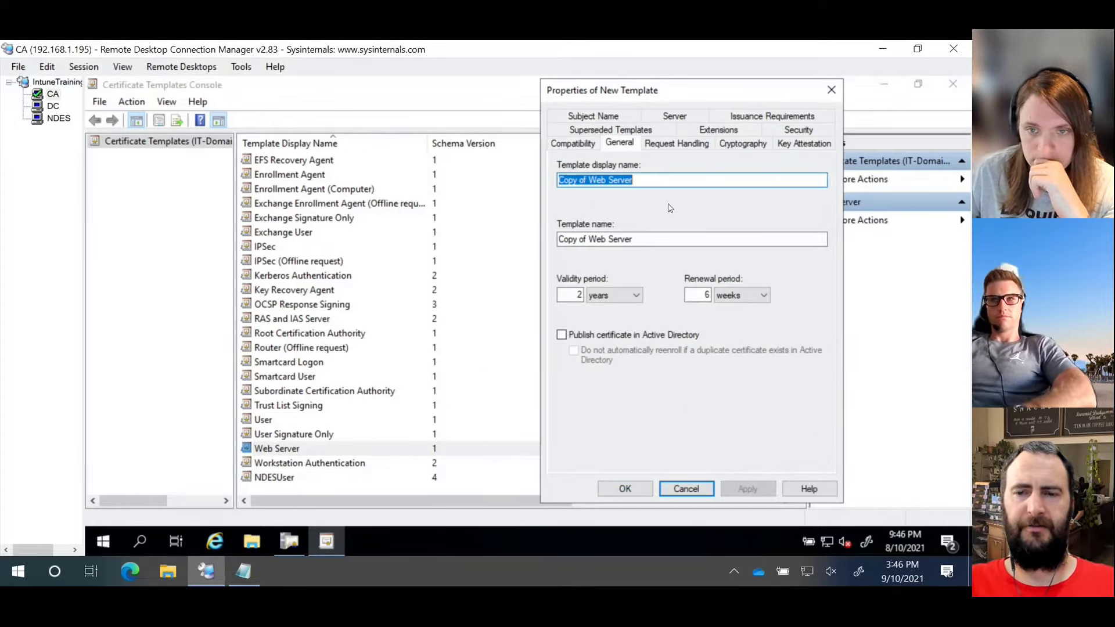
key(BackSpace)
text(NDE)
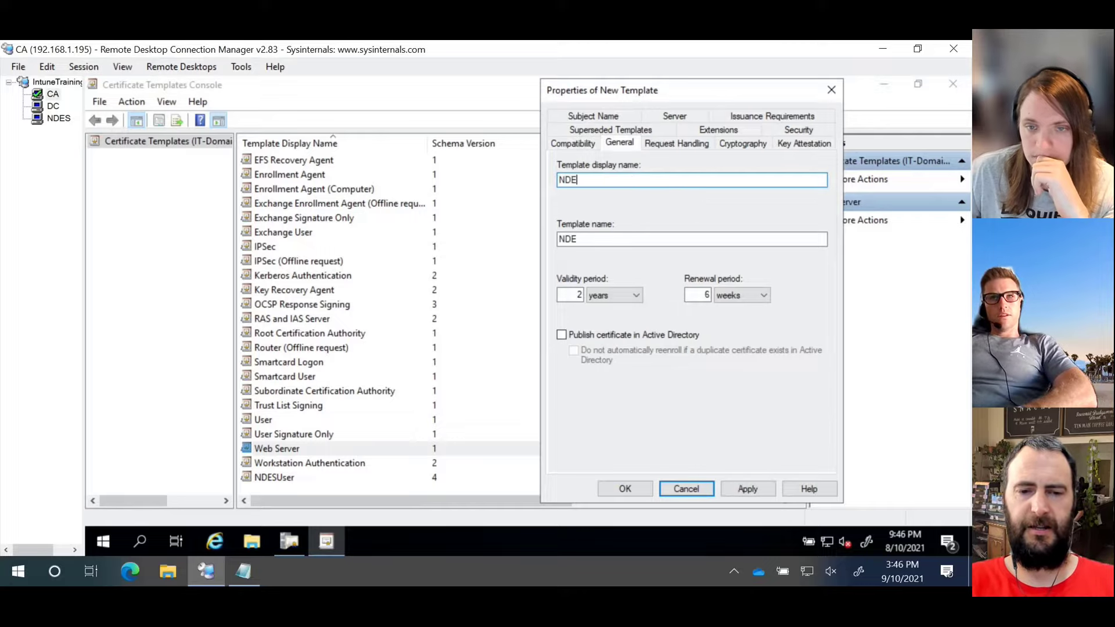
text(SServer)
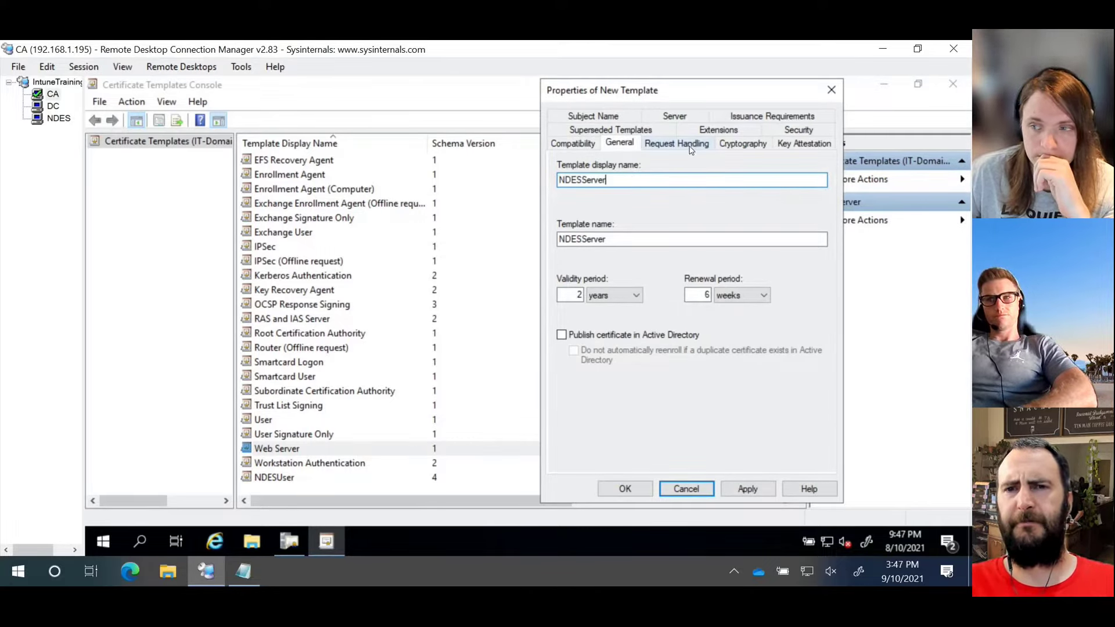
Step: Review the Request Handling, Cryptography, Key Attestation, Superseded, Extensions, Subject Name, Server and Issuance settings
click(690, 149)
click(741, 145)
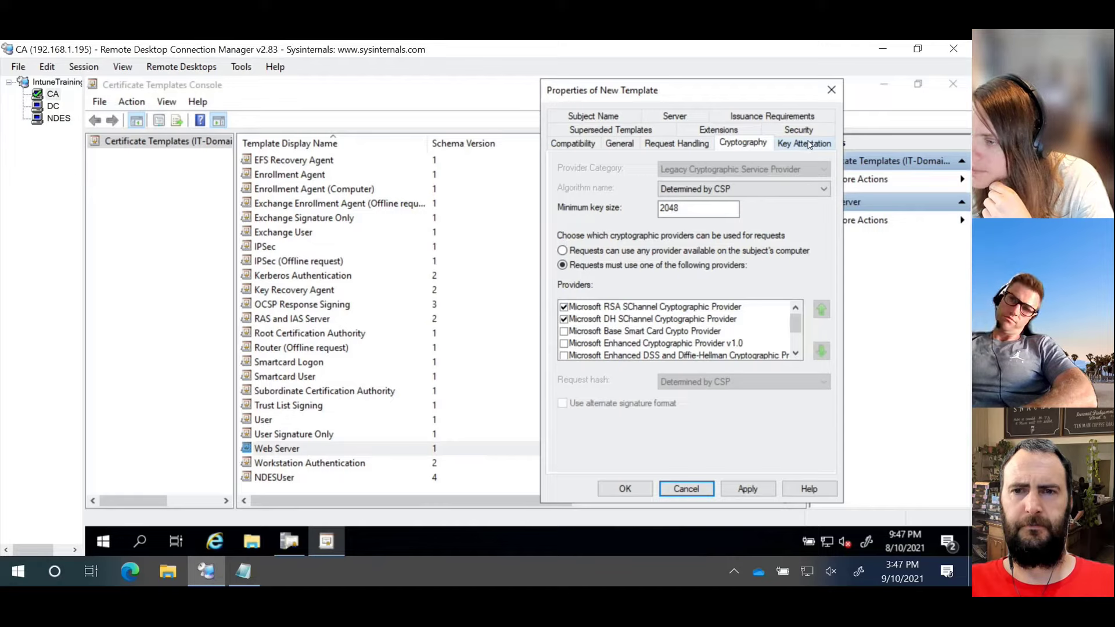
click(808, 144)
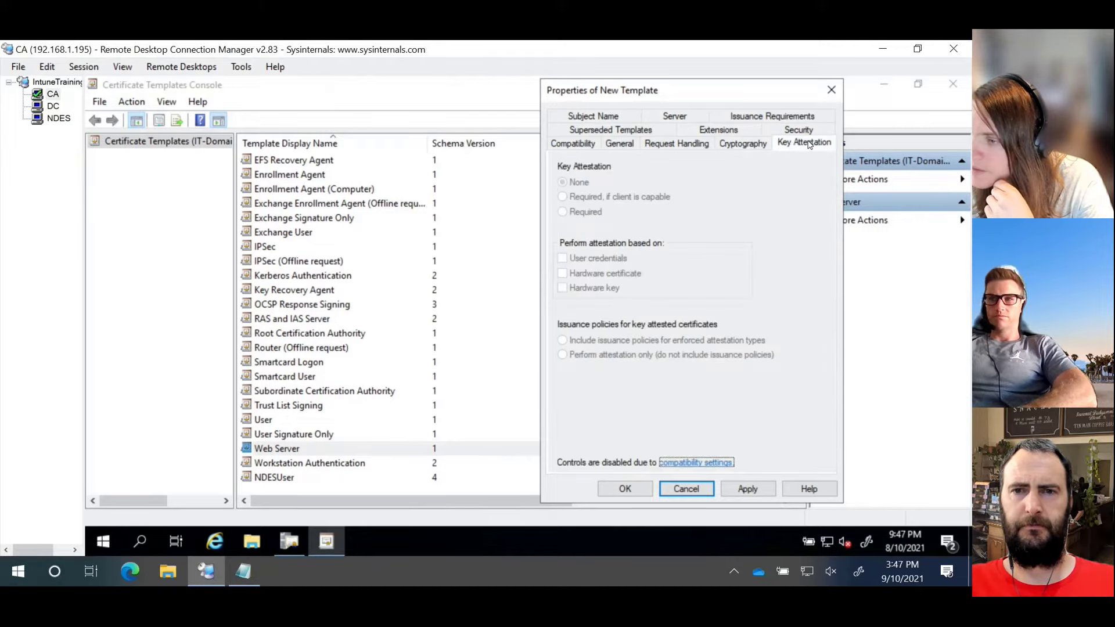
click(619, 134)
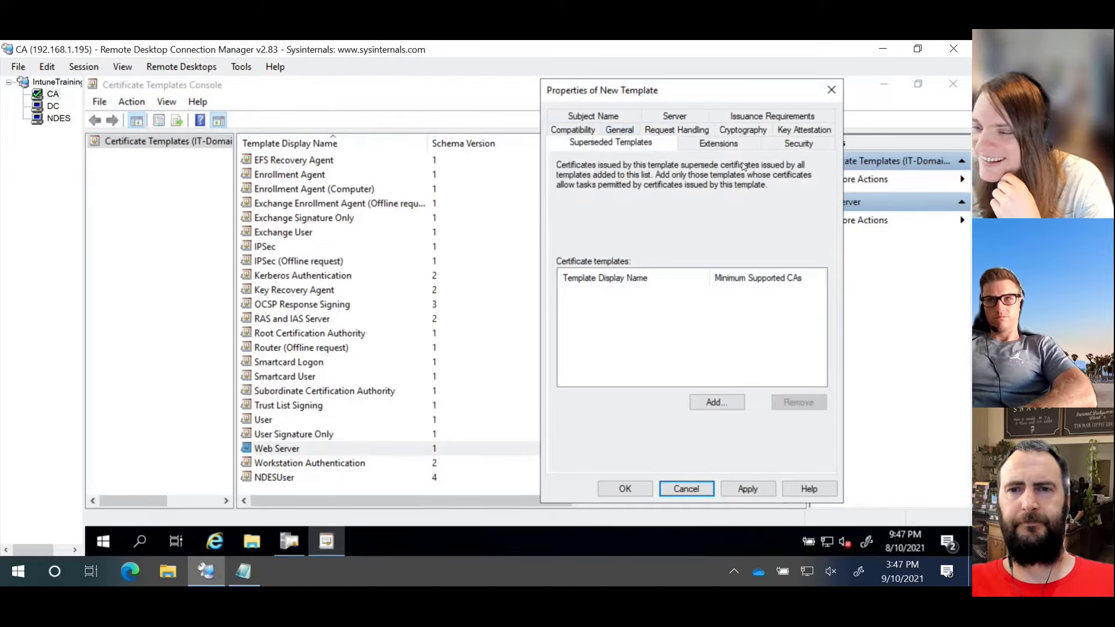
click(733, 147)
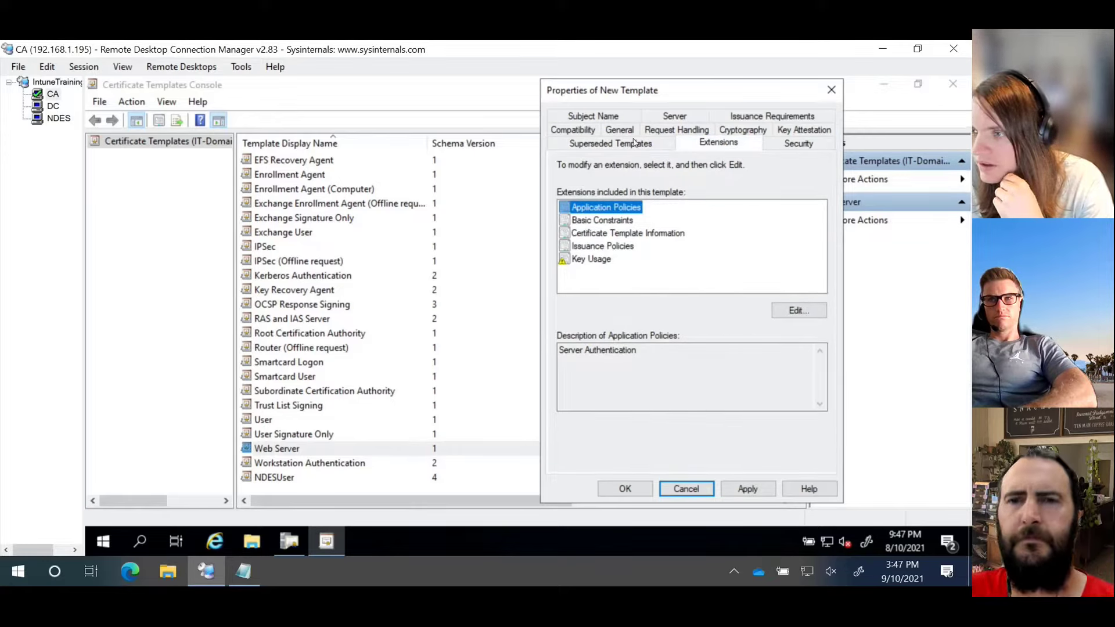
click(598, 119)
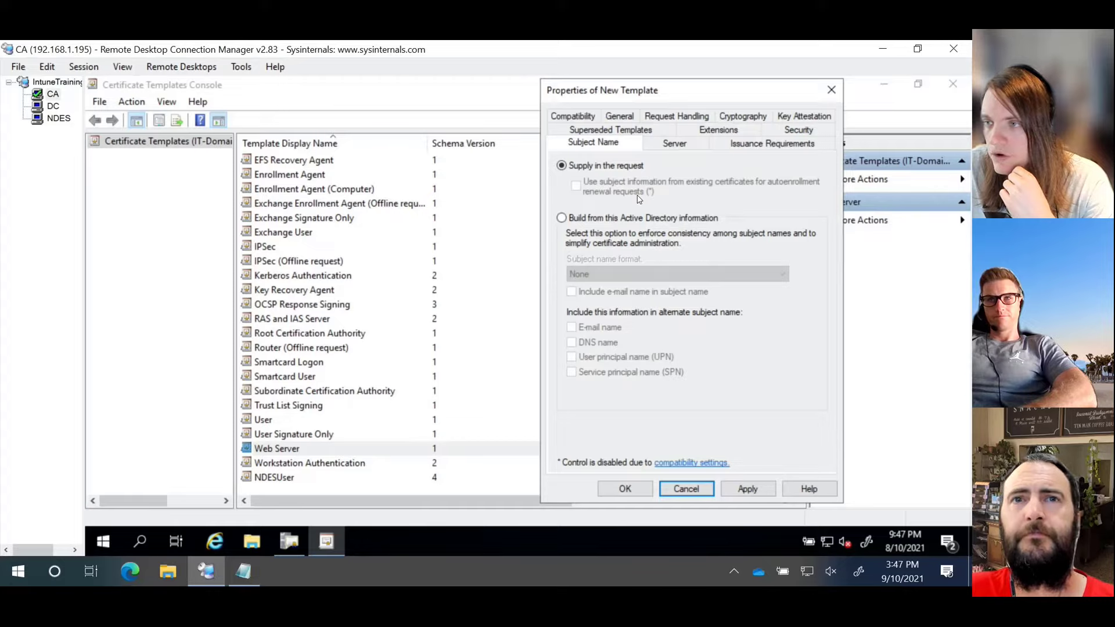
click(676, 147)
click(767, 145)
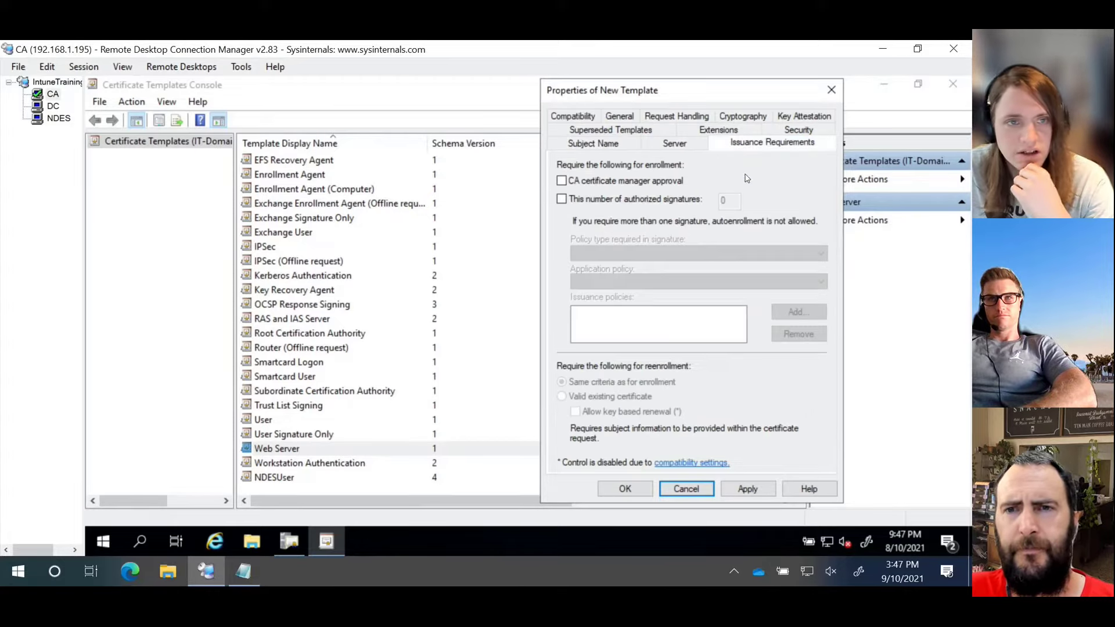
Step: Check the Security permissions without adding anyone, then save NDESServer
click(776, 135)
click(746, 288)
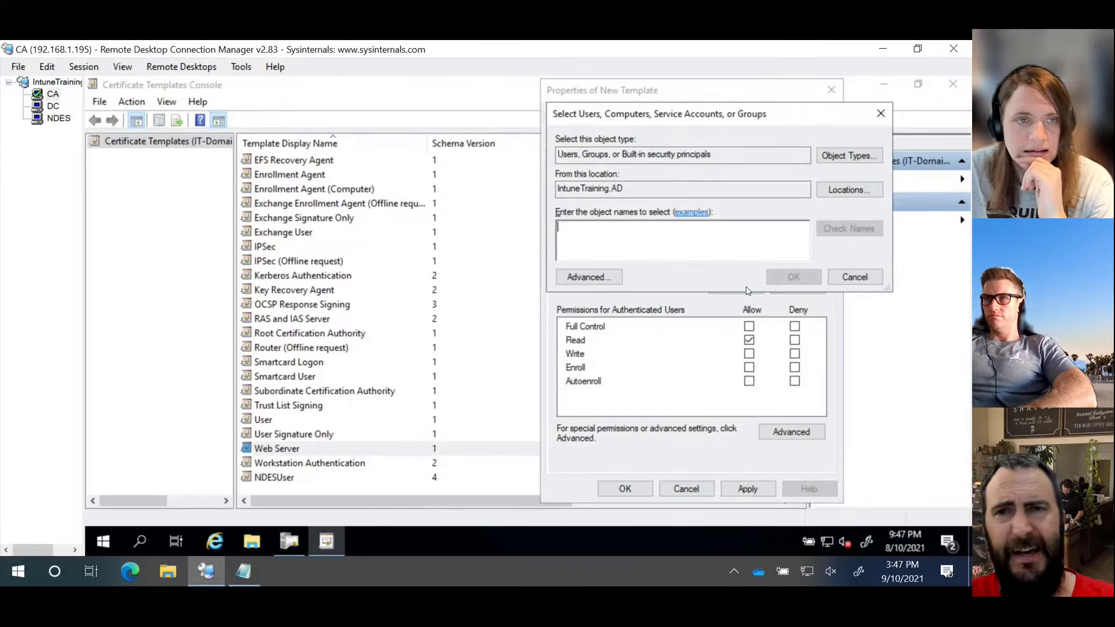
click(857, 277)
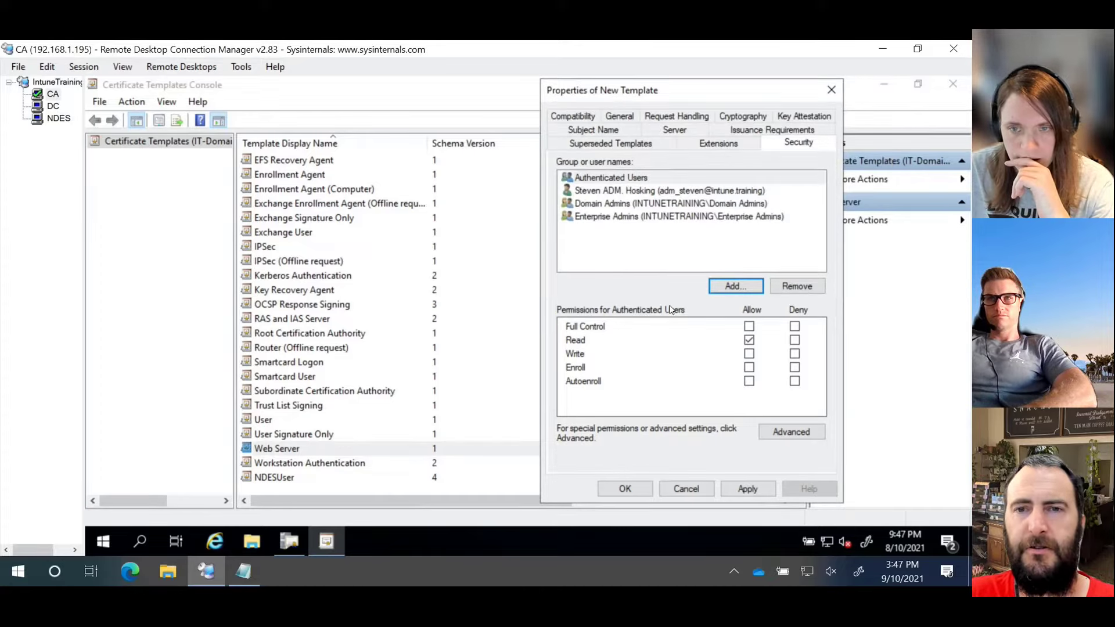
click(632, 493)
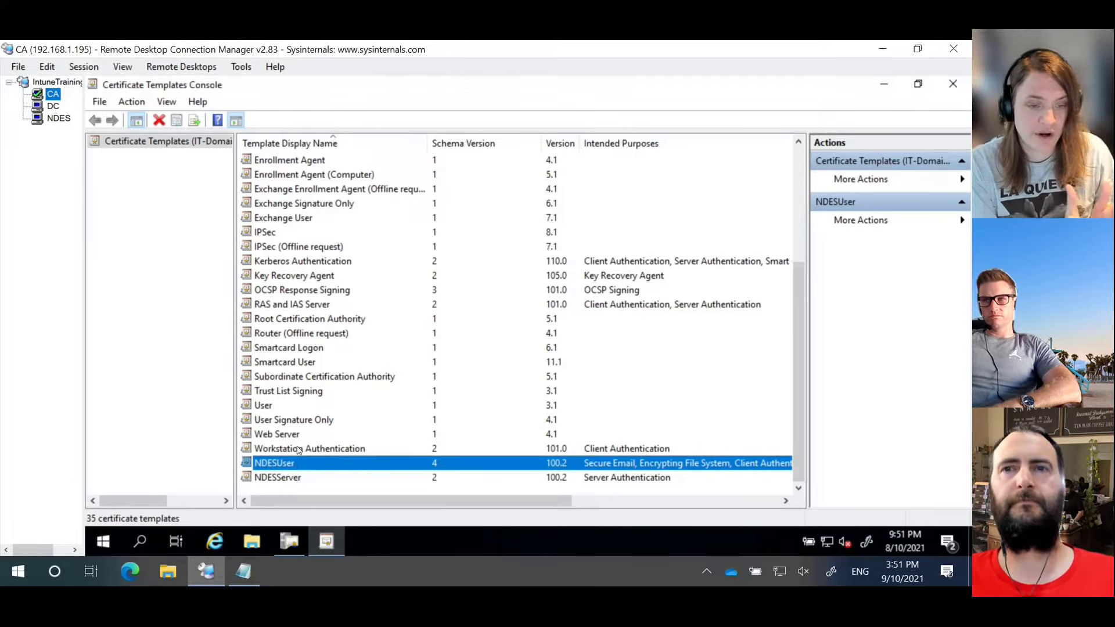
Step: Select the NDESServer entry to verify its Server Authentication purpose and version 100.2
click(291, 479)
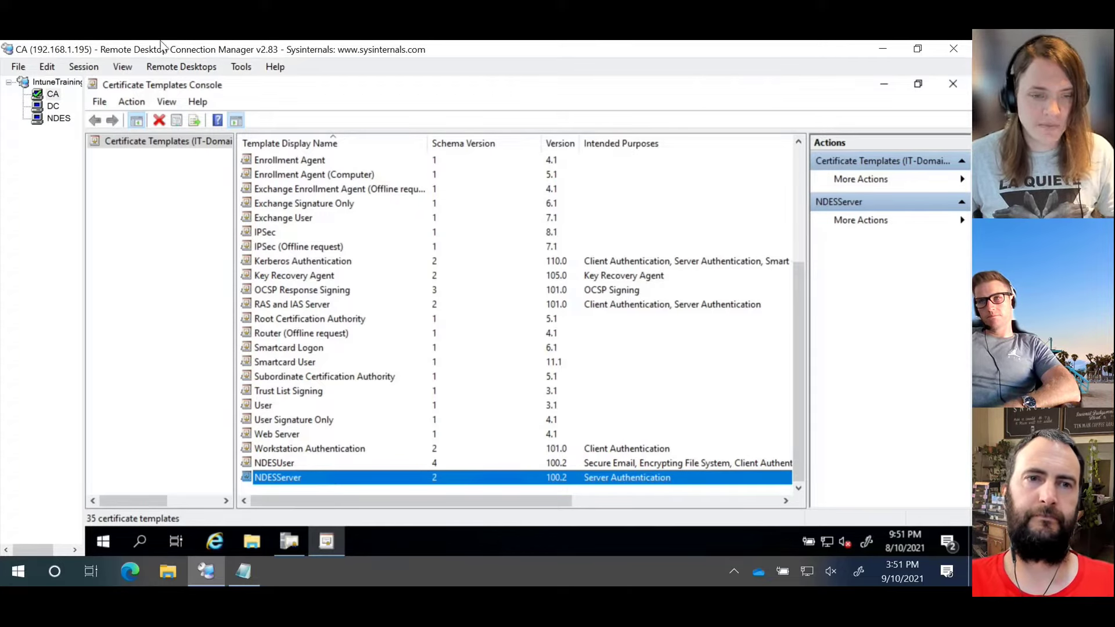
Step: On the domain controller, start a new user in the ADUsers container
click(48, 105)
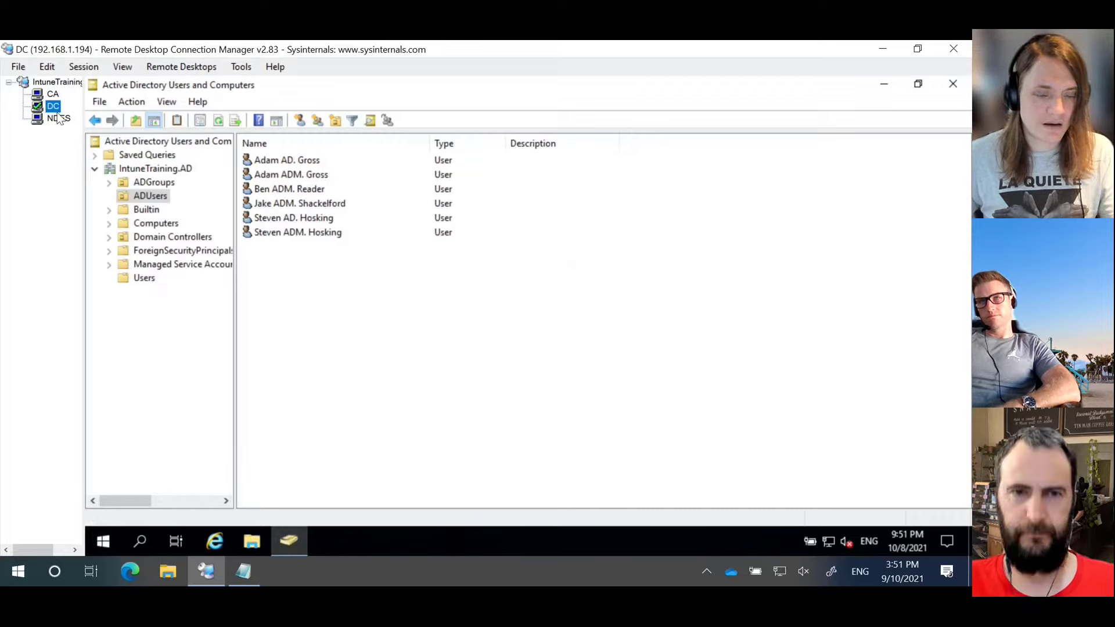
right_click(334, 272)
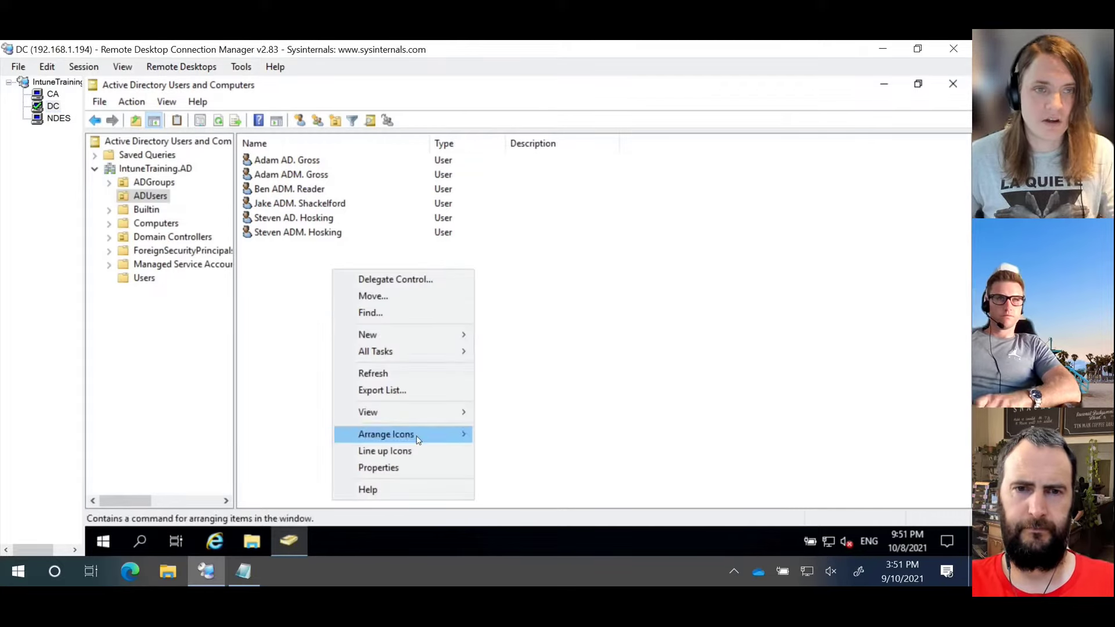
mouse_move(399, 334)
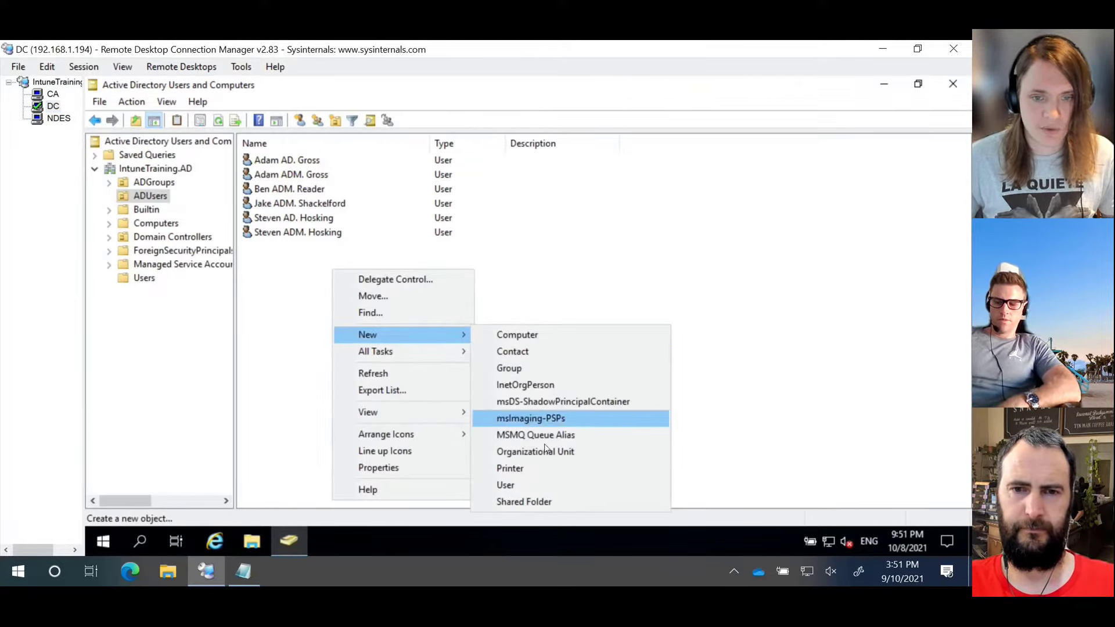
click(534, 482)
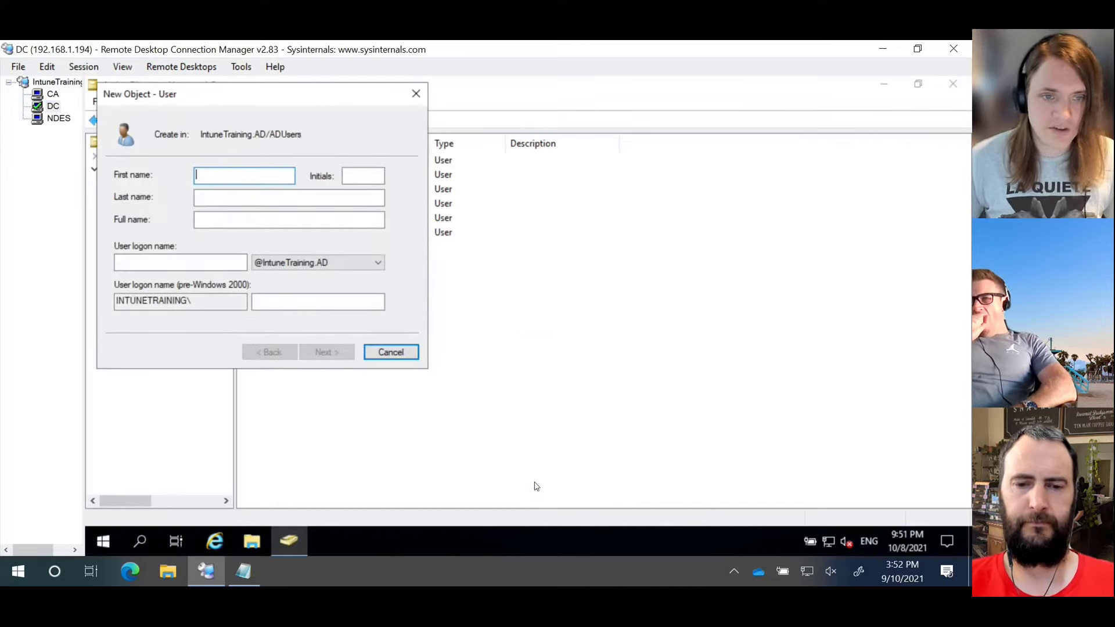
Step: Enter first name SVC, last name NDES and logon name svc_ndes
text(SVC)
key(Tab)
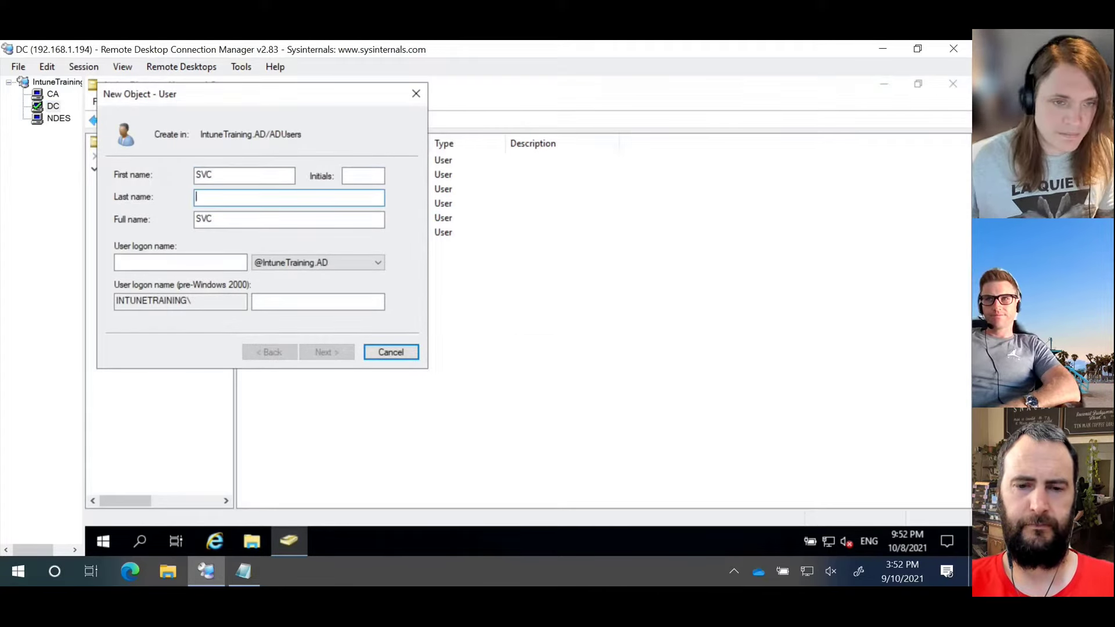
text(NDES)
key(Tab)
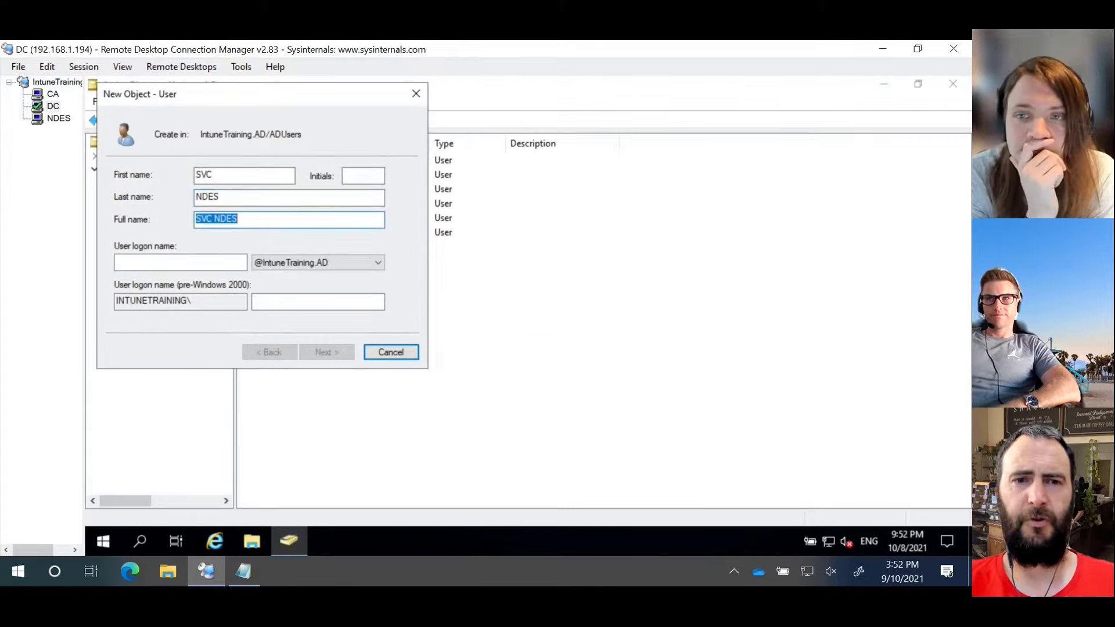
key(Tab)
text(sv)
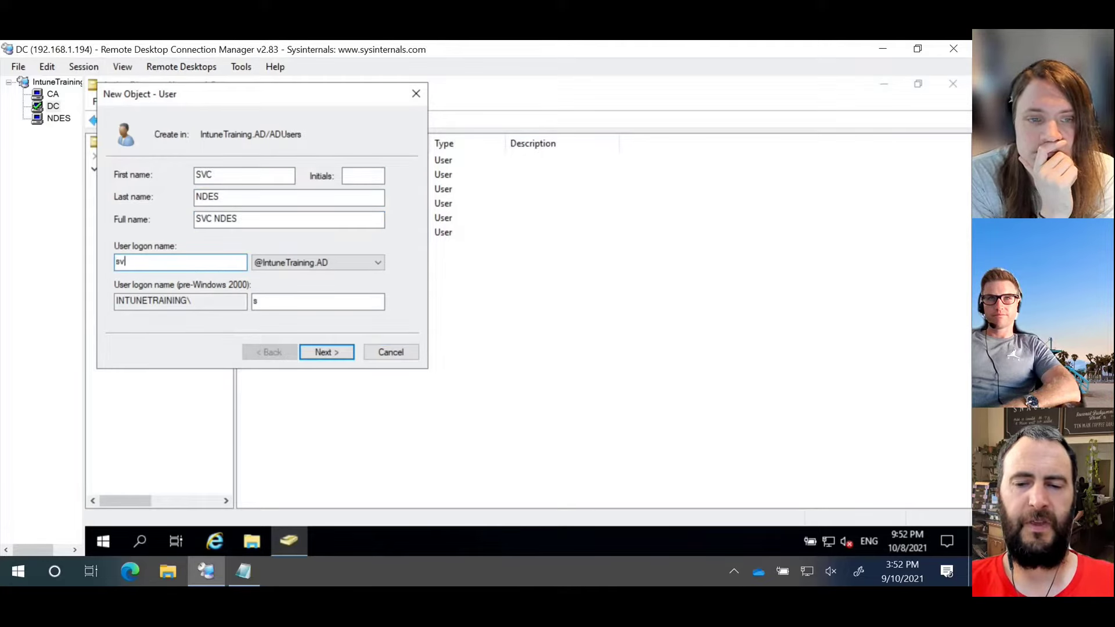
text(c_ndes)
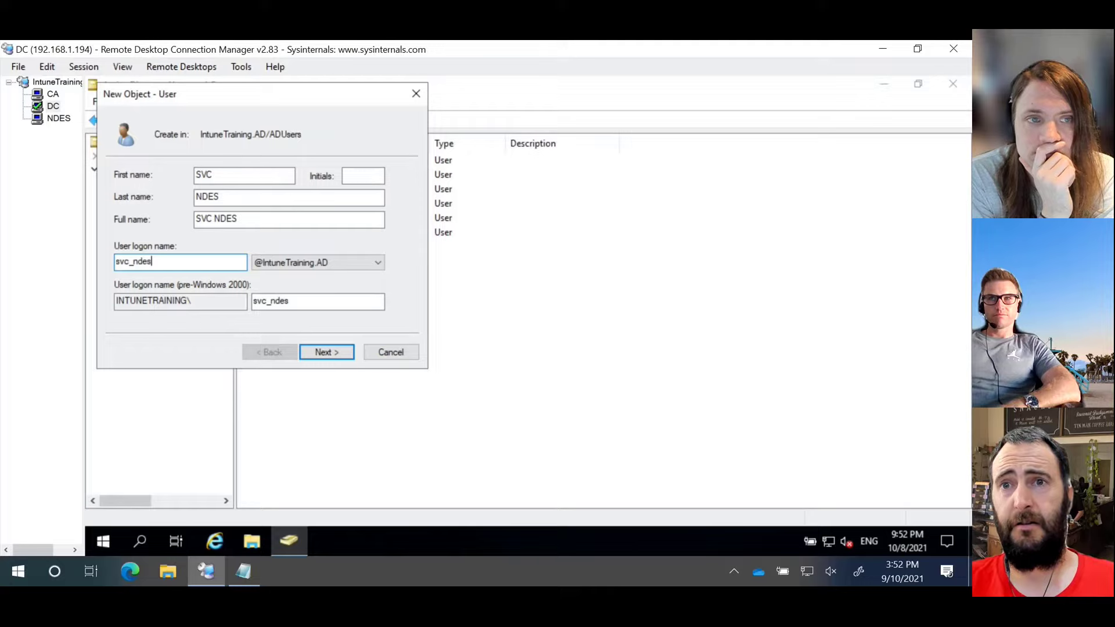
key(Return)
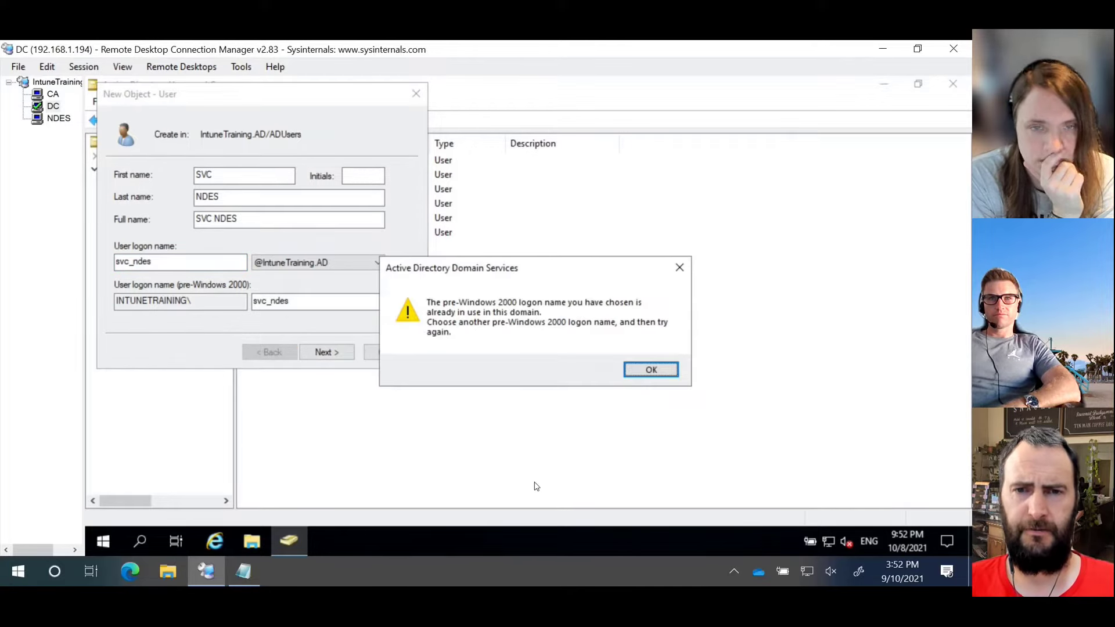
Step: Dismiss the name-already-in-use warning and cancel the new user
click(652, 370)
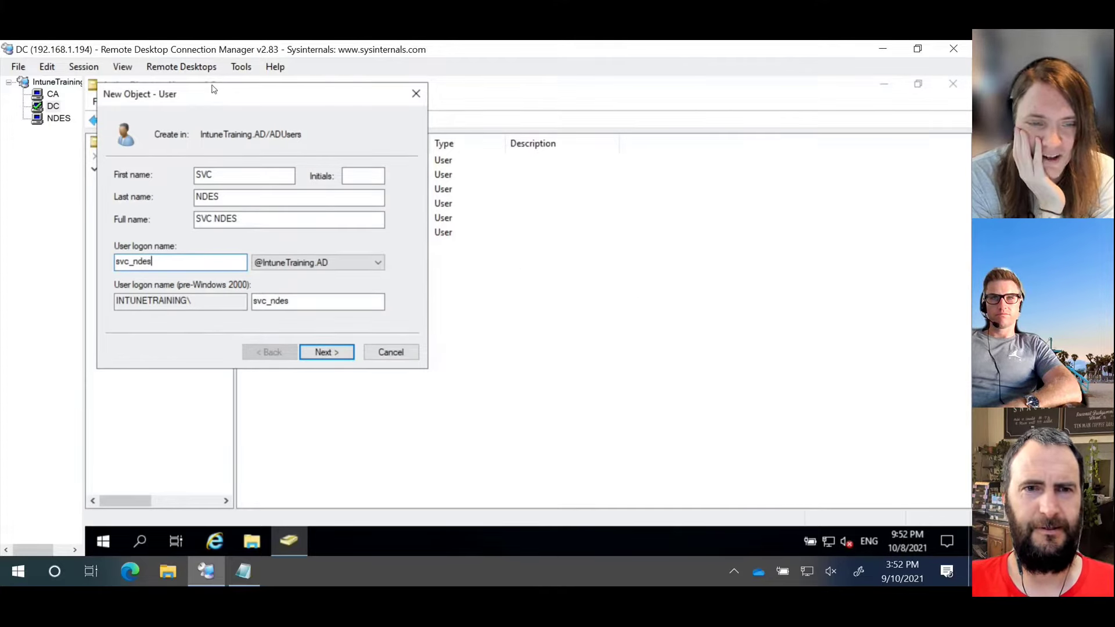
drag(220, 101, 433, 162)
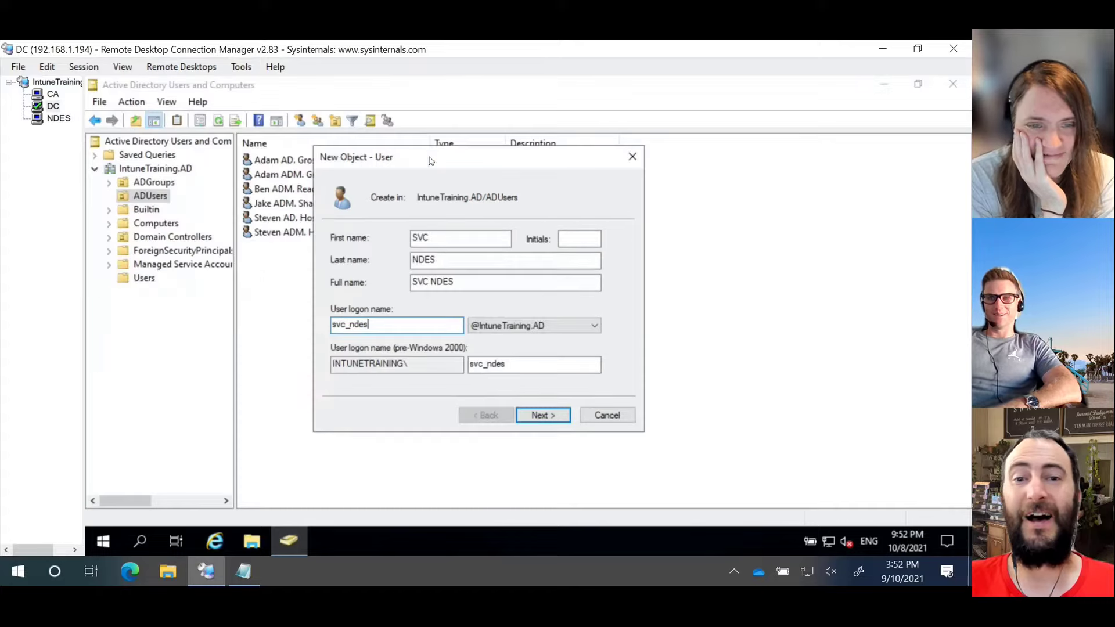
click(631, 156)
Step: Browse the Users container and open the svc NDES account's properties
click(148, 278)
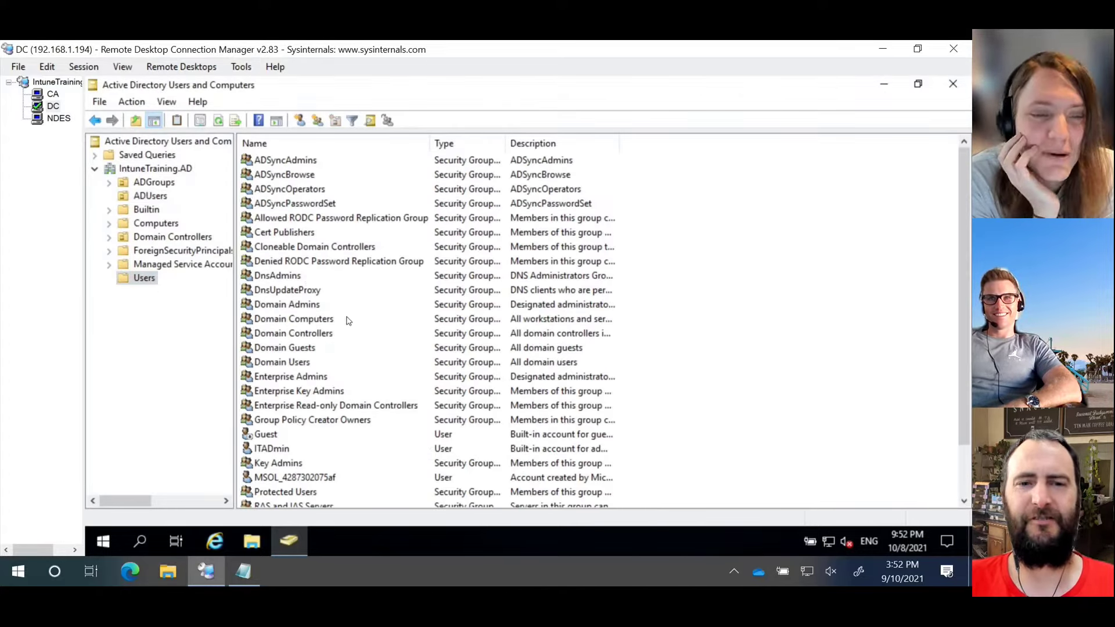
click(342, 324)
scroll(342, 329, down, 2)
double_click(281, 492)
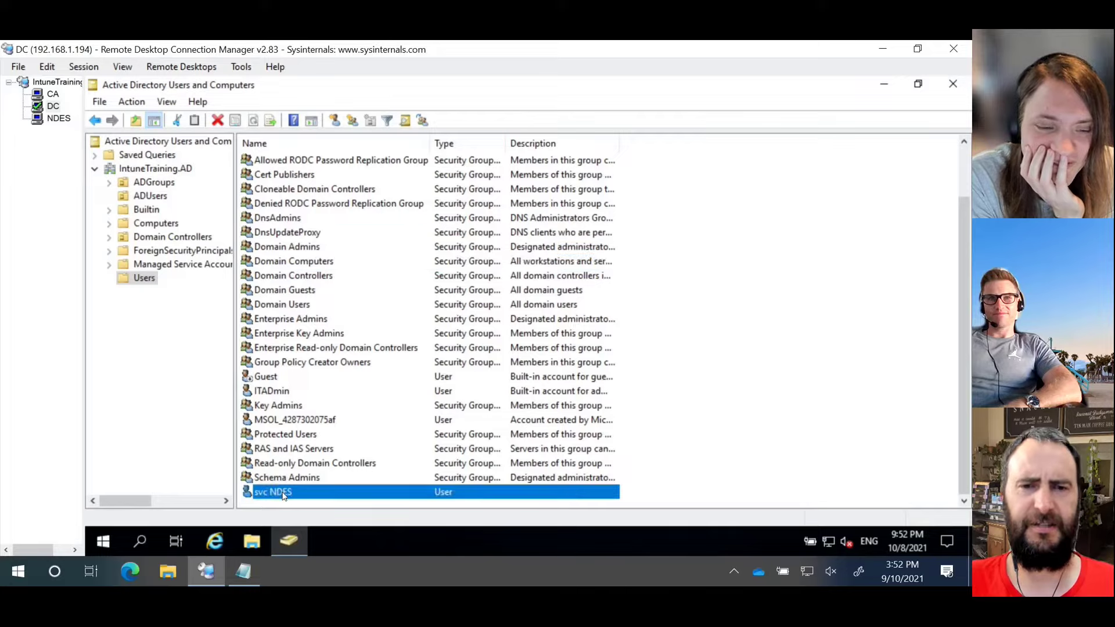
Step: Check svc NDES's Address, Account and Member Of tabs, then close the properties
click(457, 194)
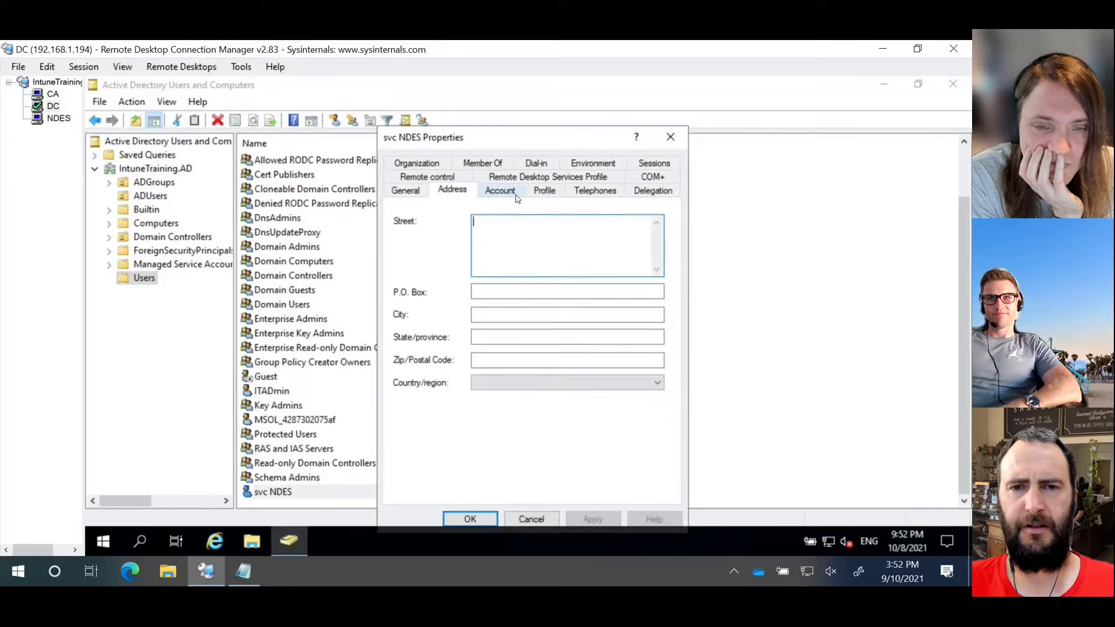
click(510, 197)
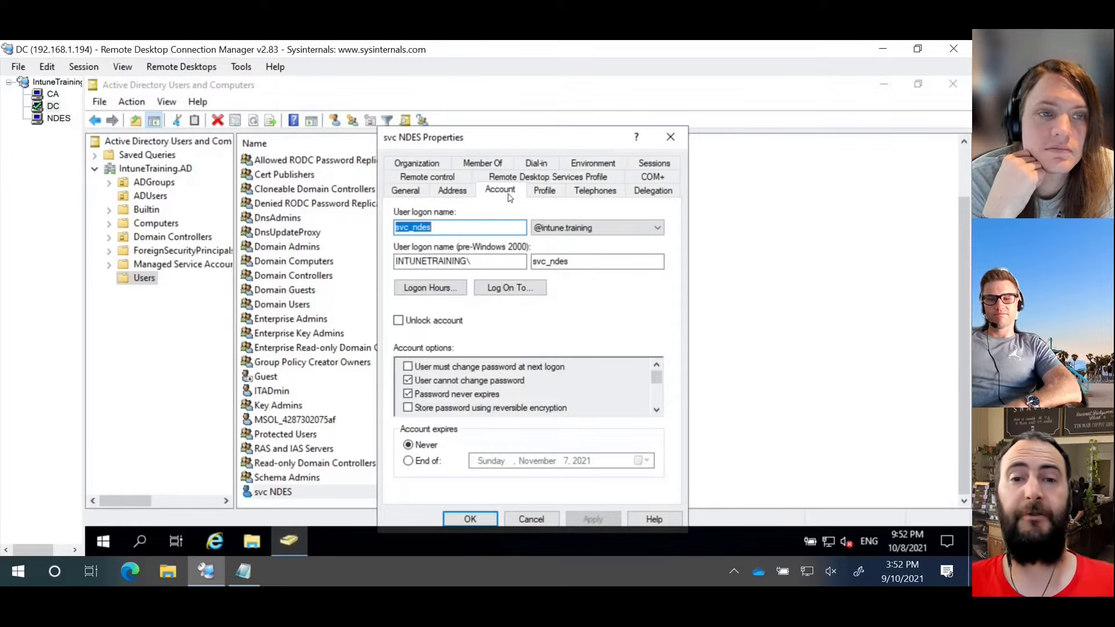
click(486, 165)
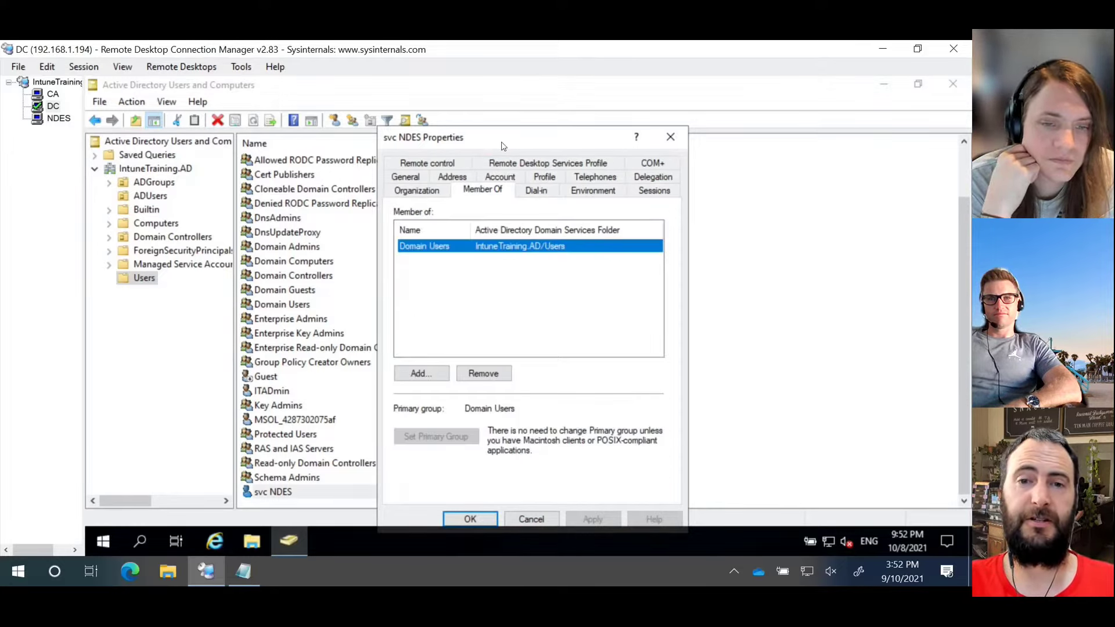
drag(502, 143, 475, 123)
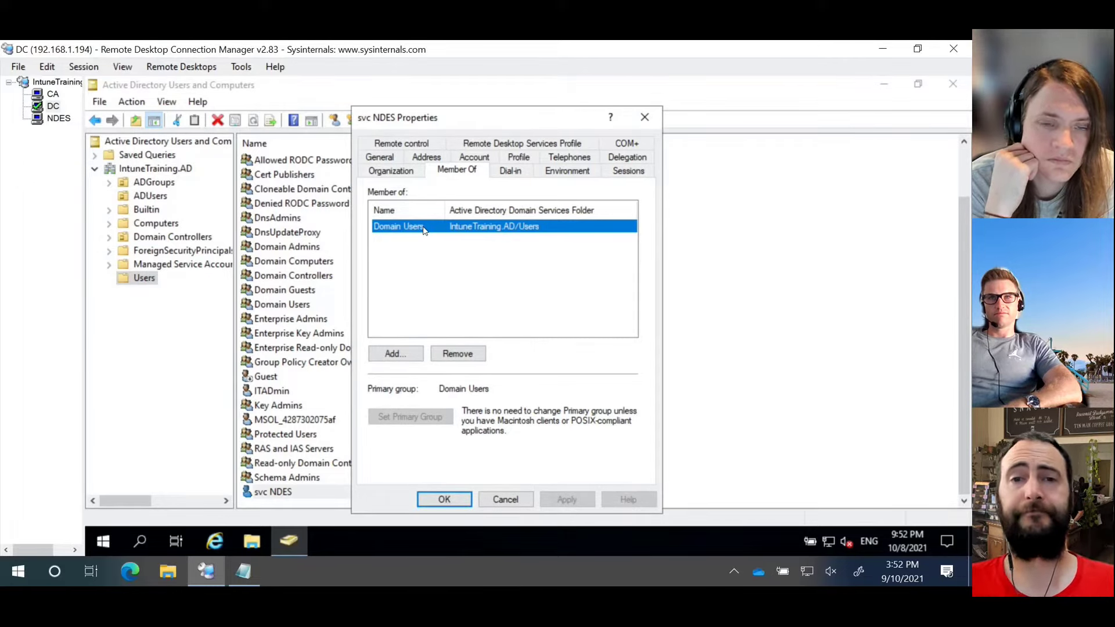
click(645, 119)
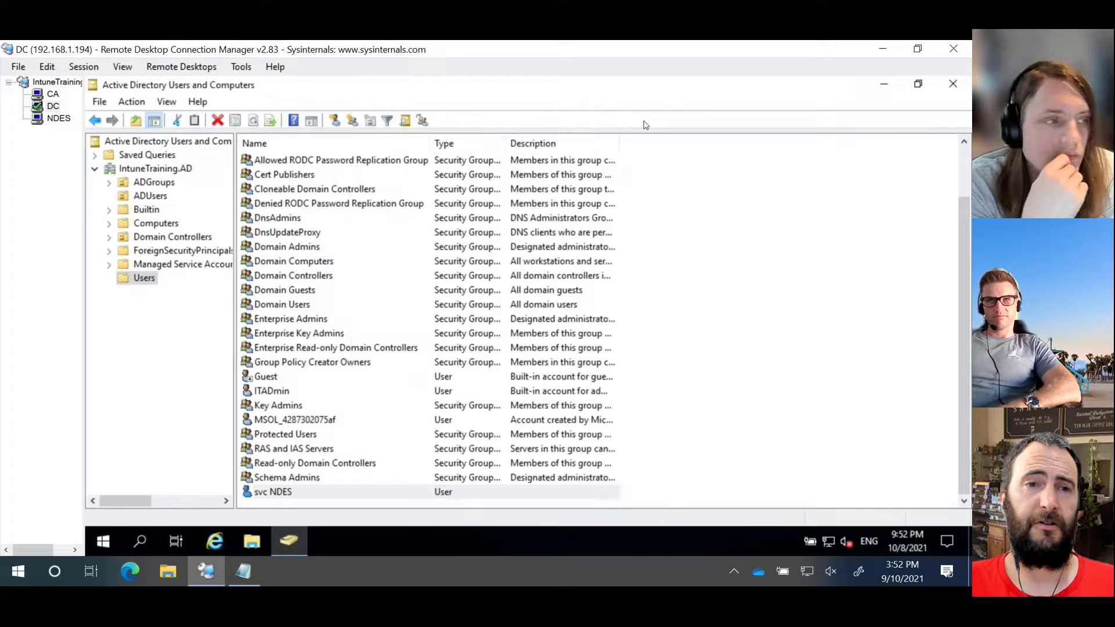
Step: On the CA server, open the NDESUser template's Security permissions
click(47, 95)
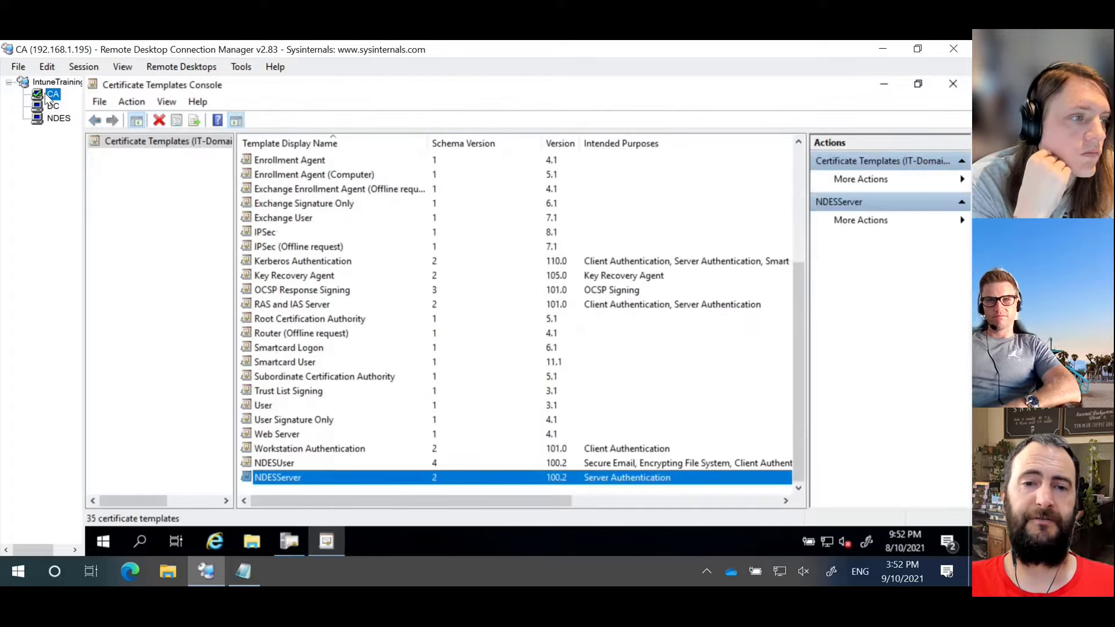
click(288, 463)
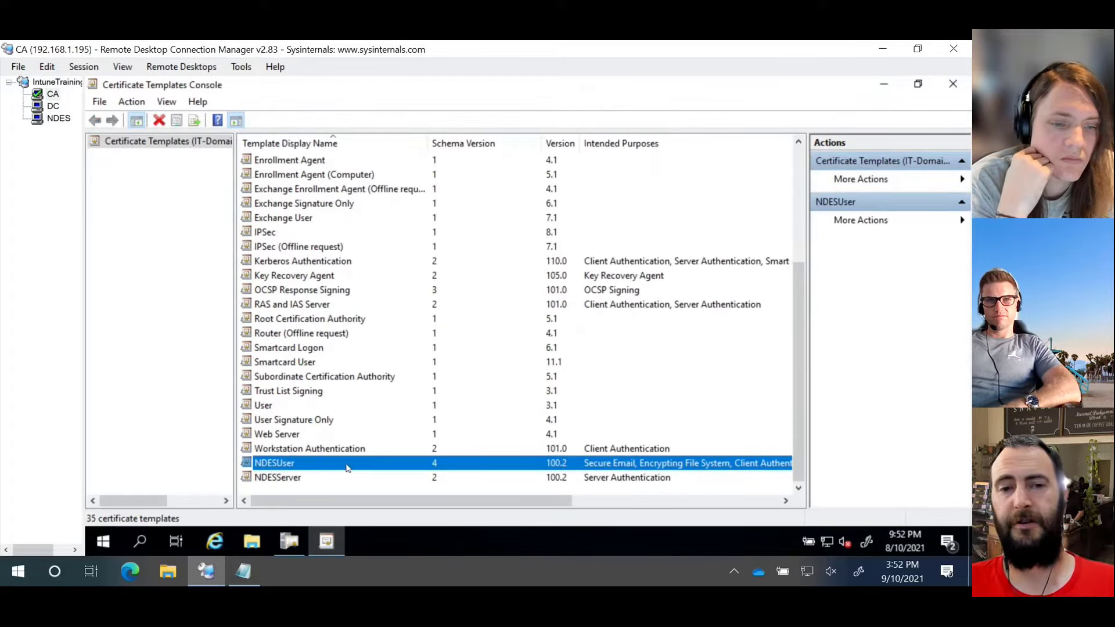
right_click(291, 468)
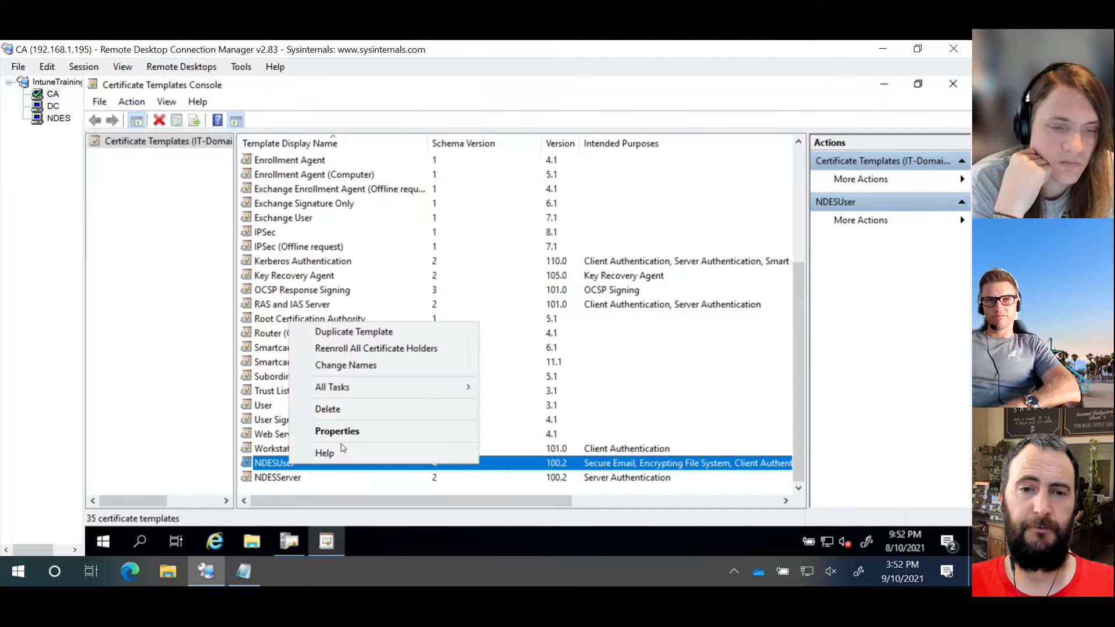
click(359, 429)
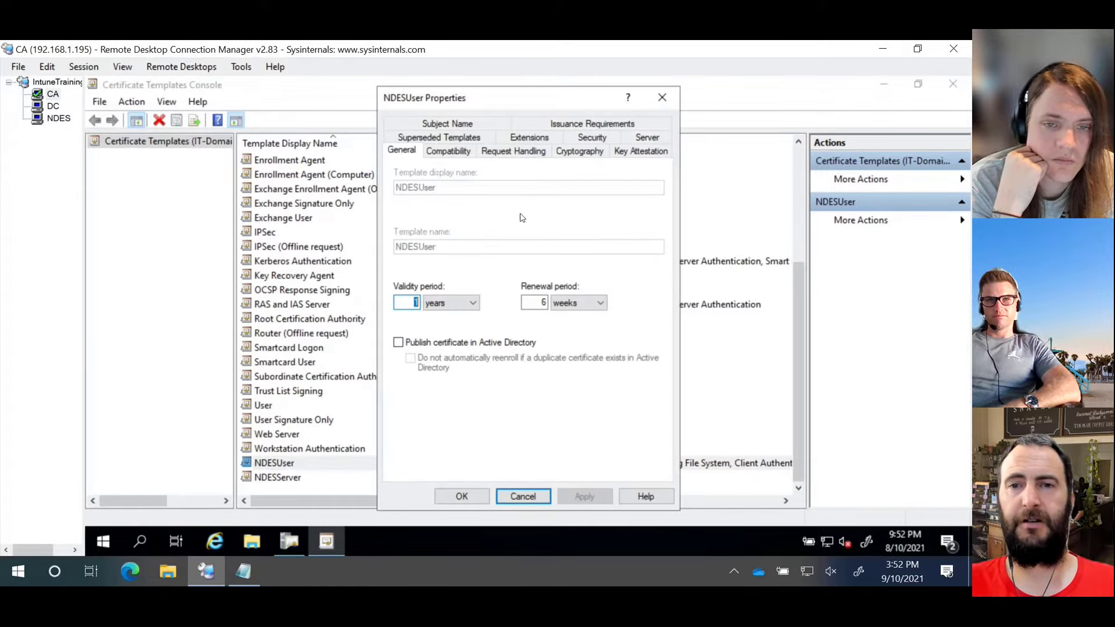
click(593, 138)
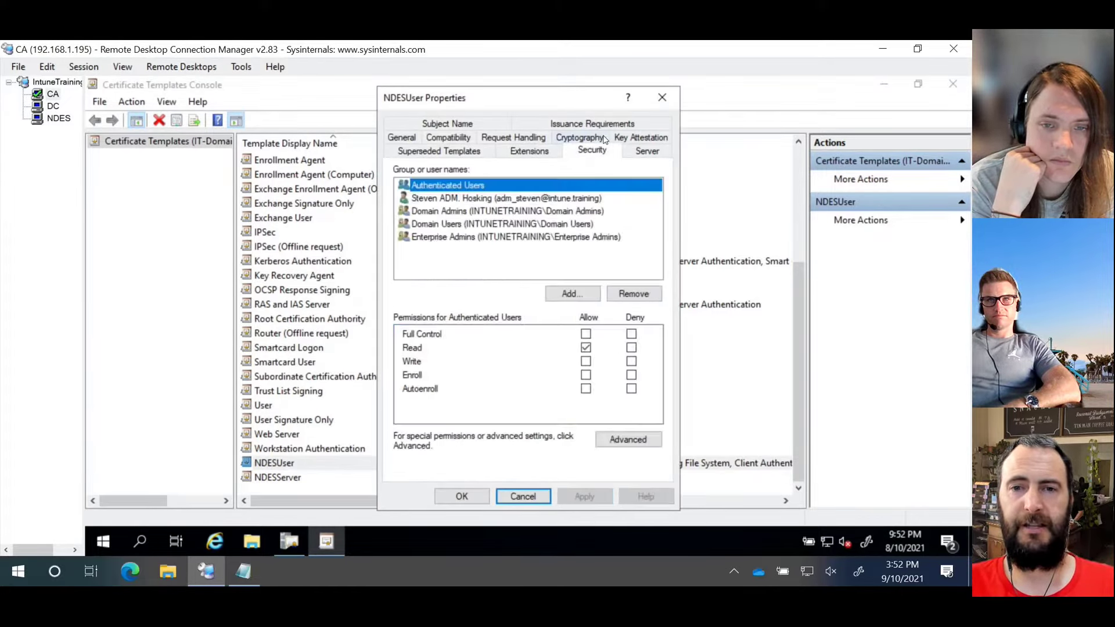
Step: Add svc_ndes to the template permissions with Enroll allowed and save
click(572, 293)
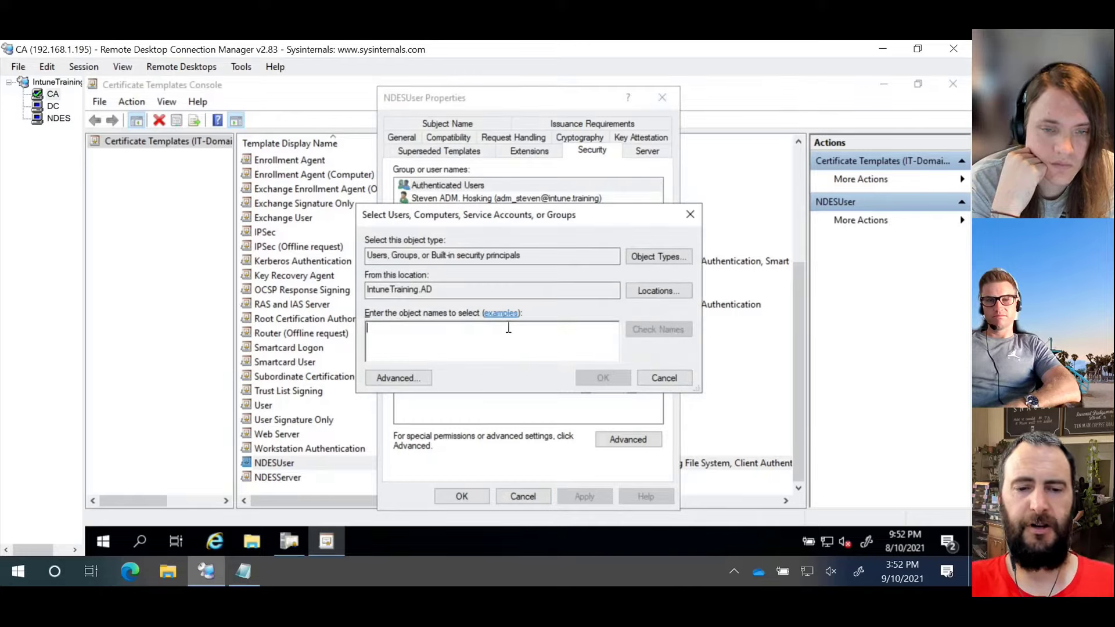
text(svc_n)
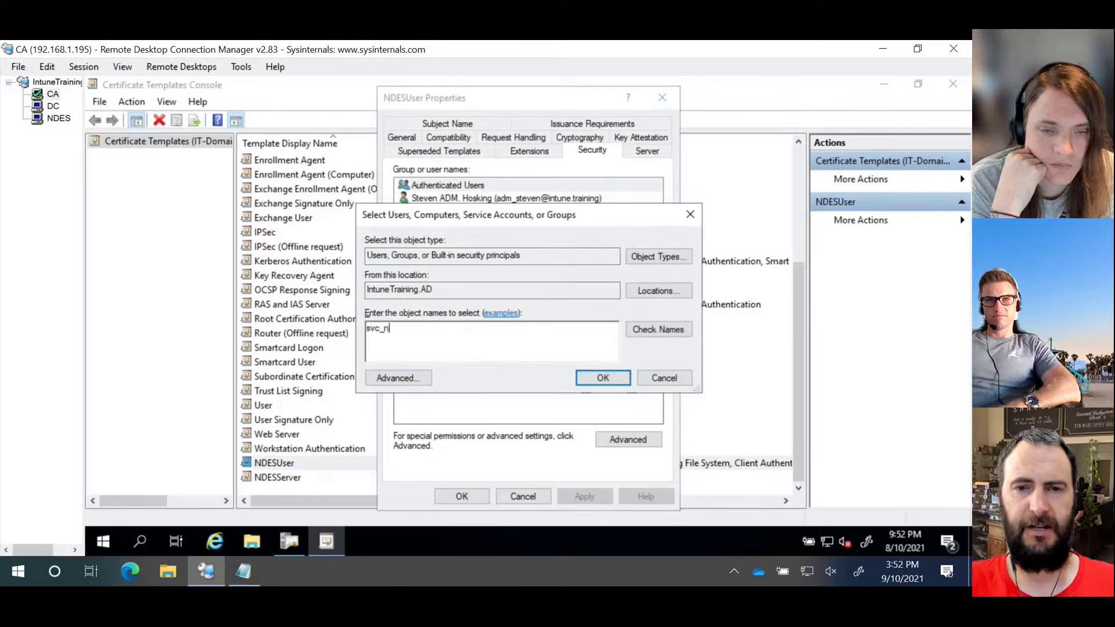
text(des)
click(656, 330)
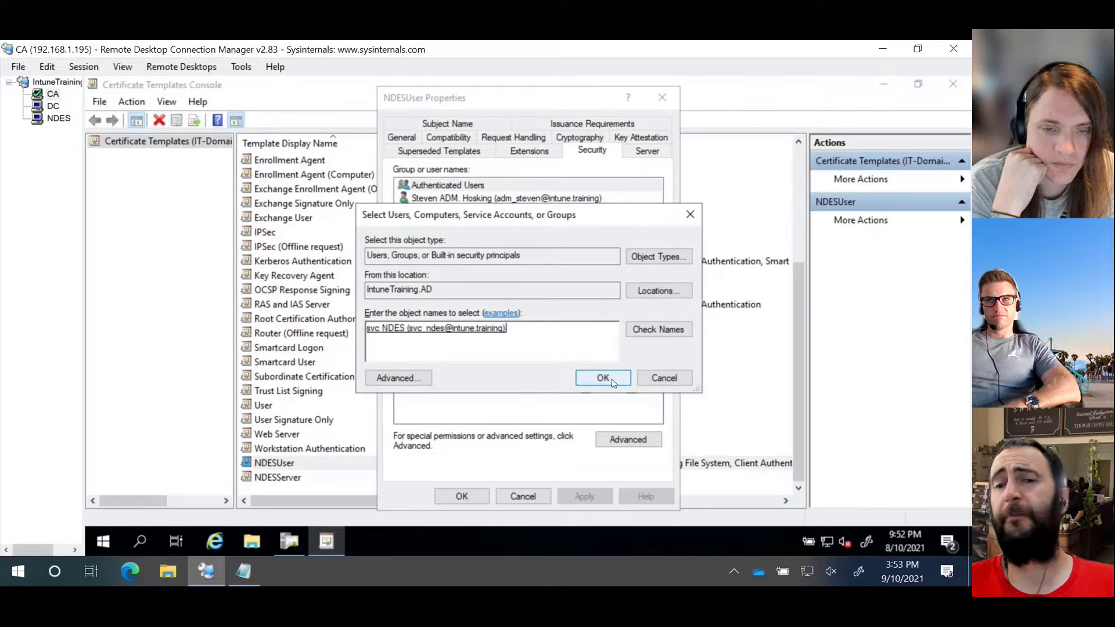
click(603, 379)
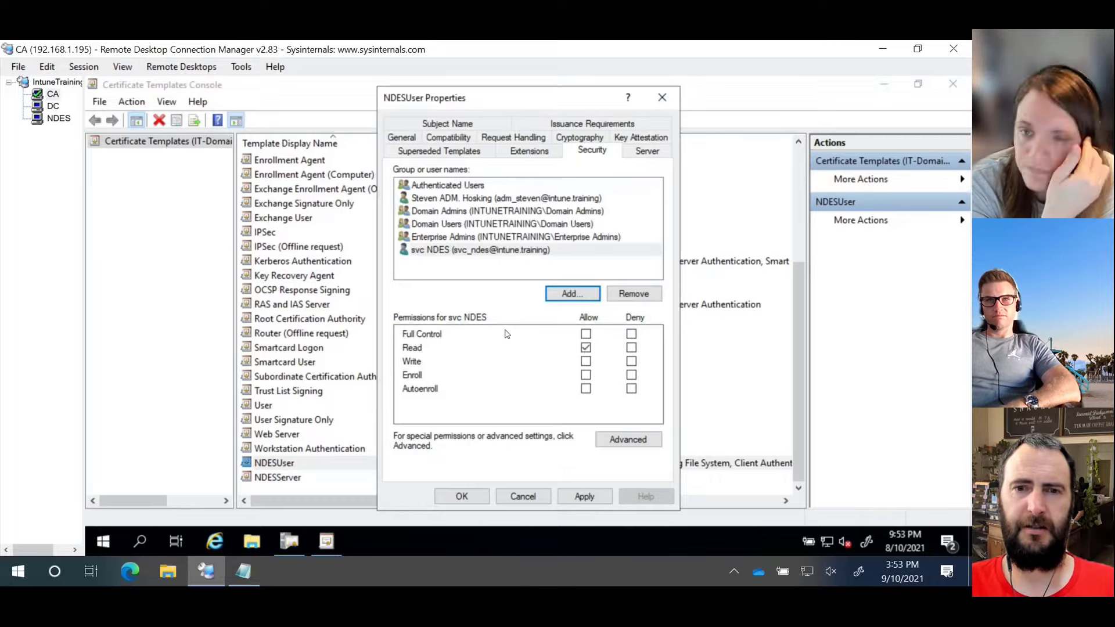
click(586, 376)
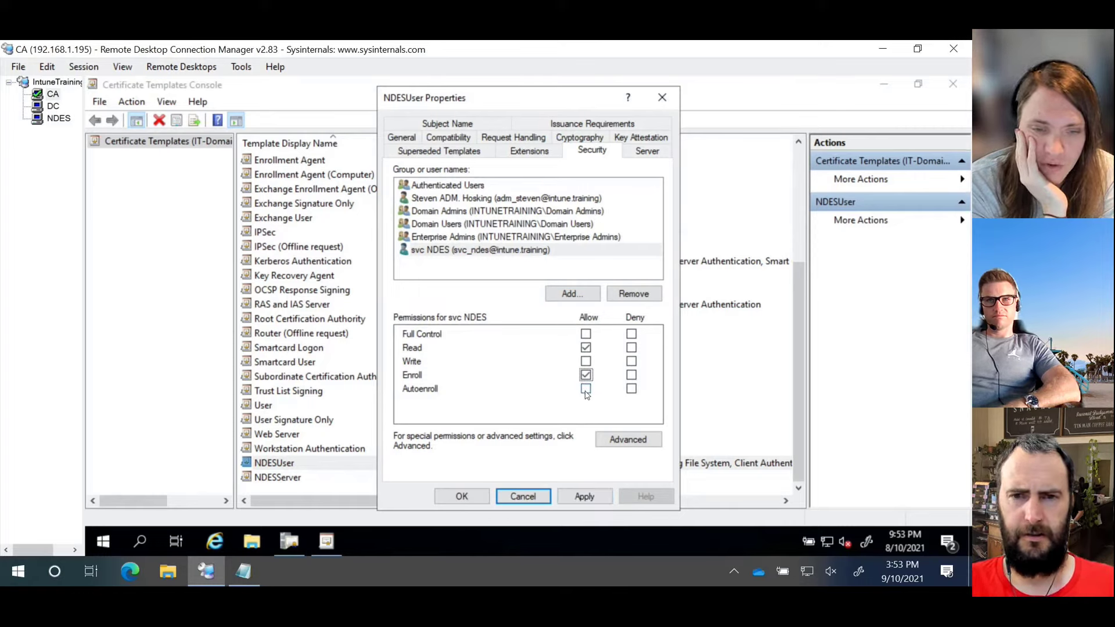
click(586, 375)
click(586, 375)
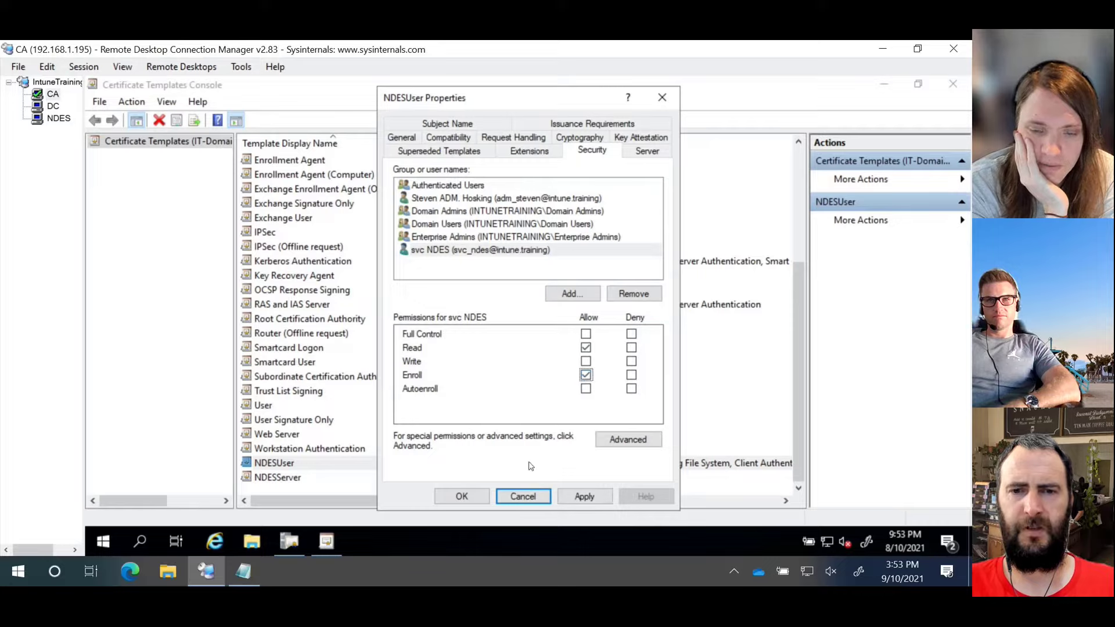
click(477, 501)
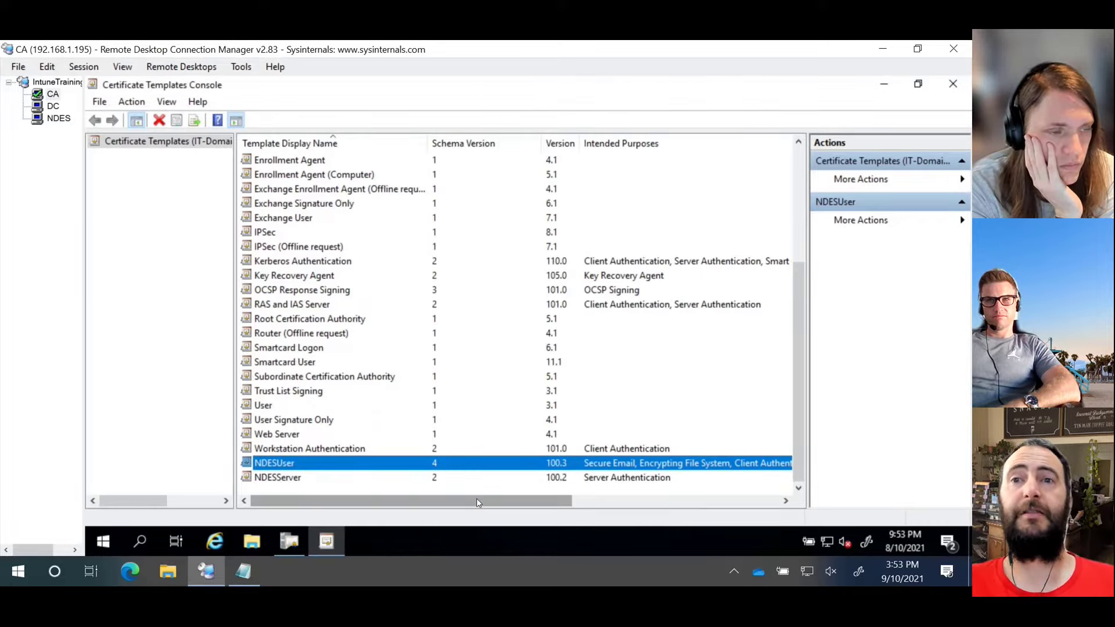
Step: In the Certification Authority console, start a new Certificate Template to Issue
click(287, 545)
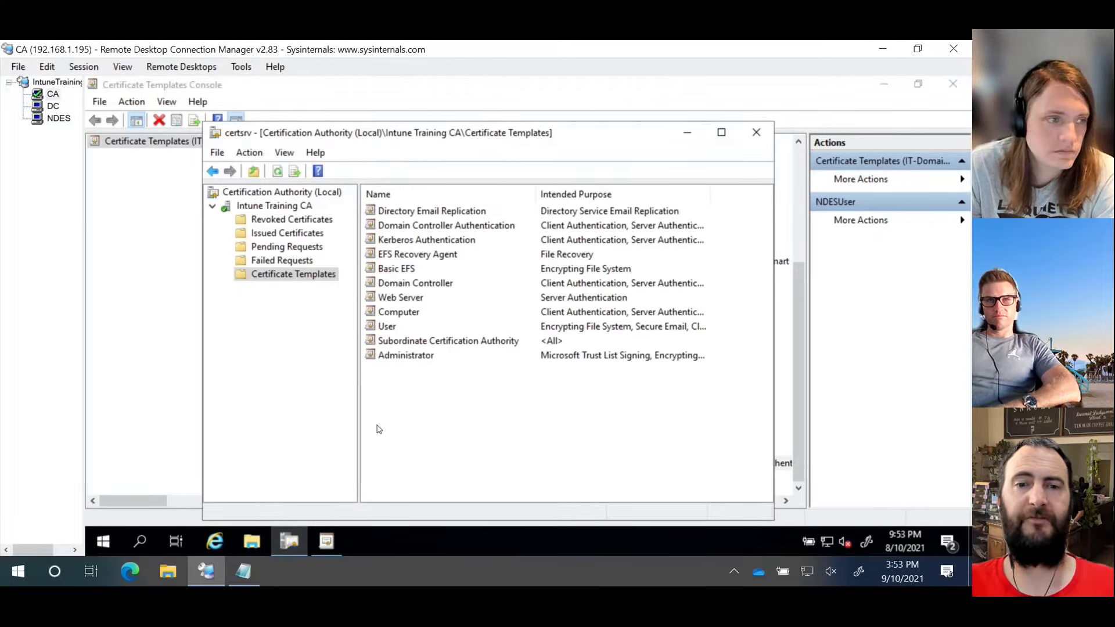
right_click(315, 275)
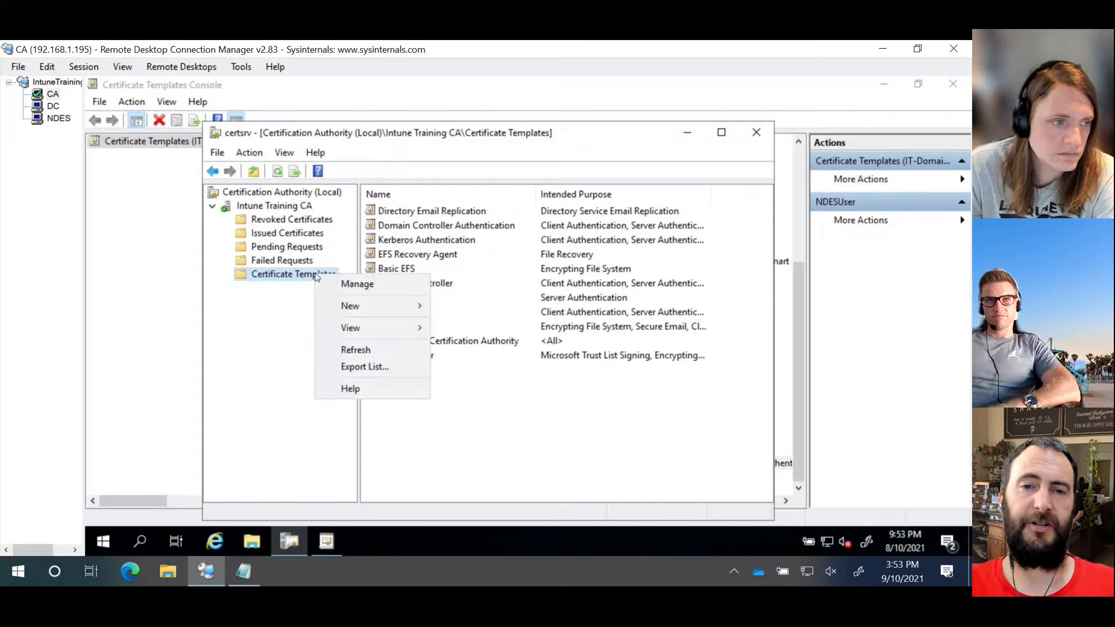
mouse_move(374, 308)
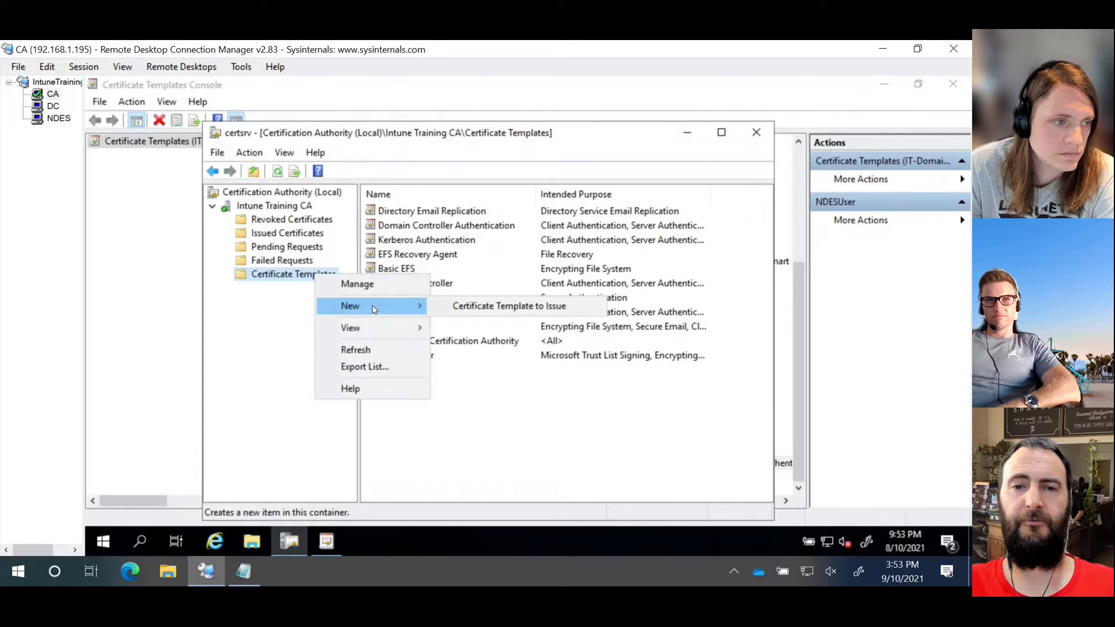
right_click(279, 274)
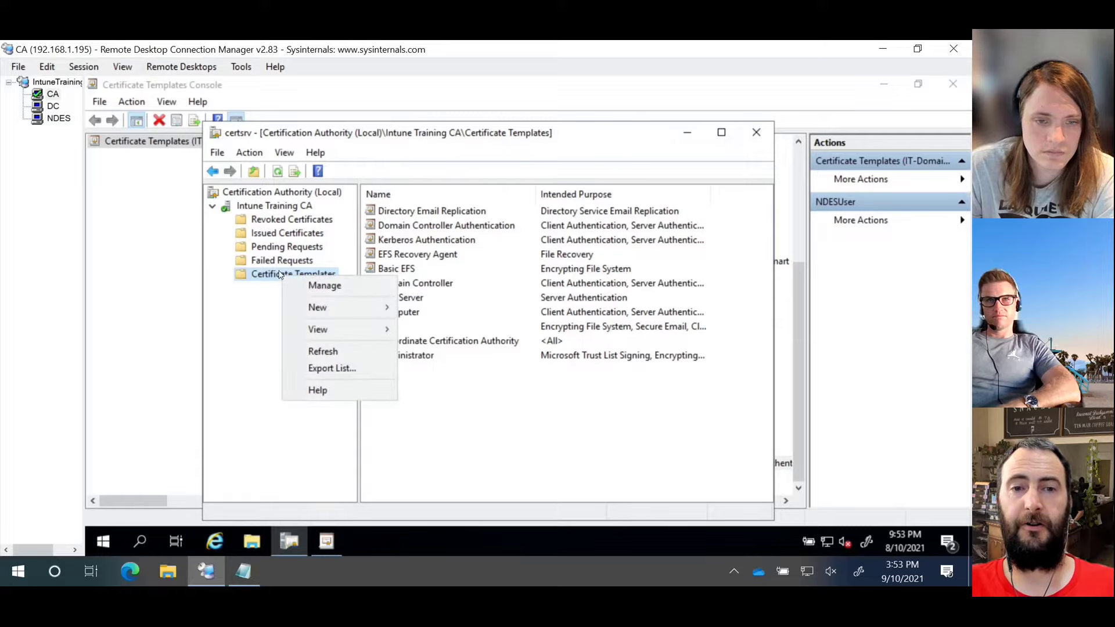
mouse_move(348, 307)
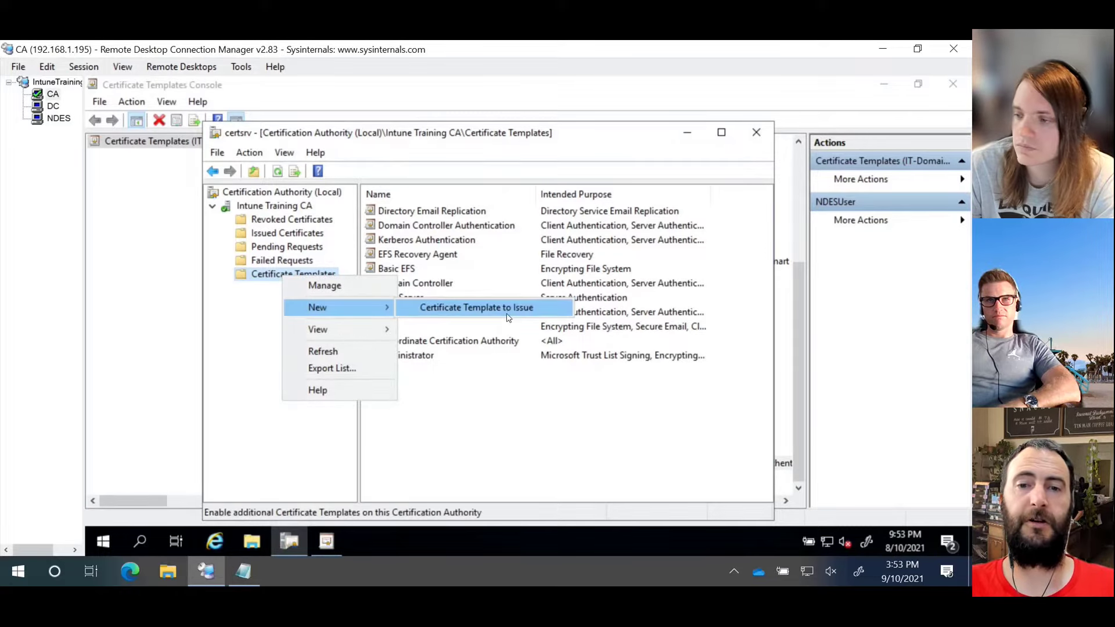
click(511, 319)
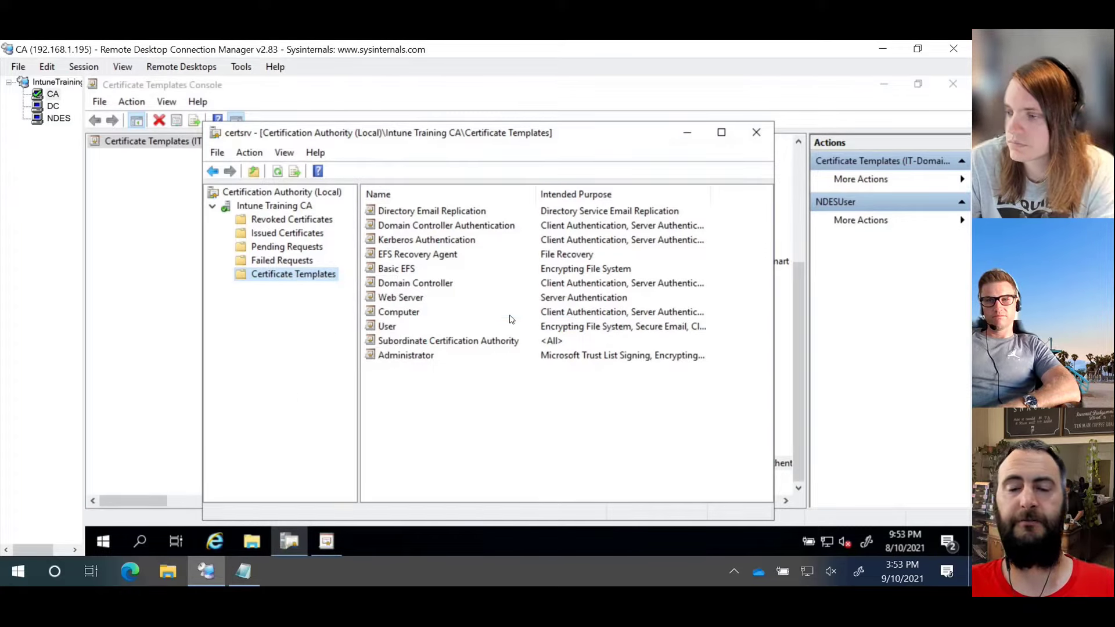
Step: Select NDESServer and NDESUser and enable both for issuing
click(395, 347)
scroll(395, 347, down, 5)
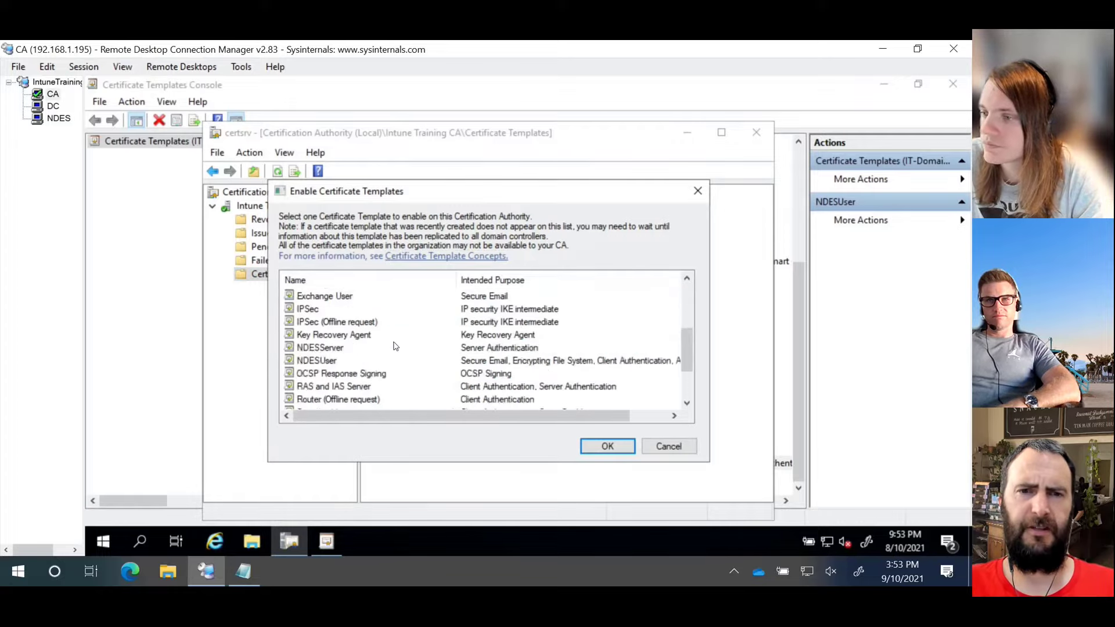
scroll(395, 347, up, 4)
scroll(394, 346, down, 1)
scroll(395, 347, down, 1)
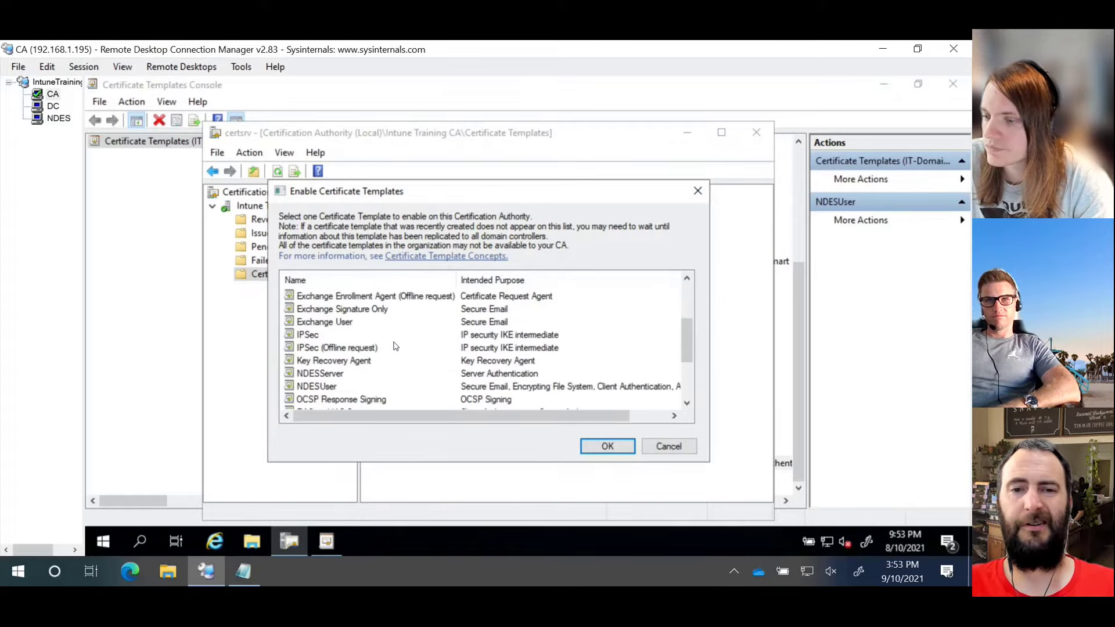
click(342, 377)
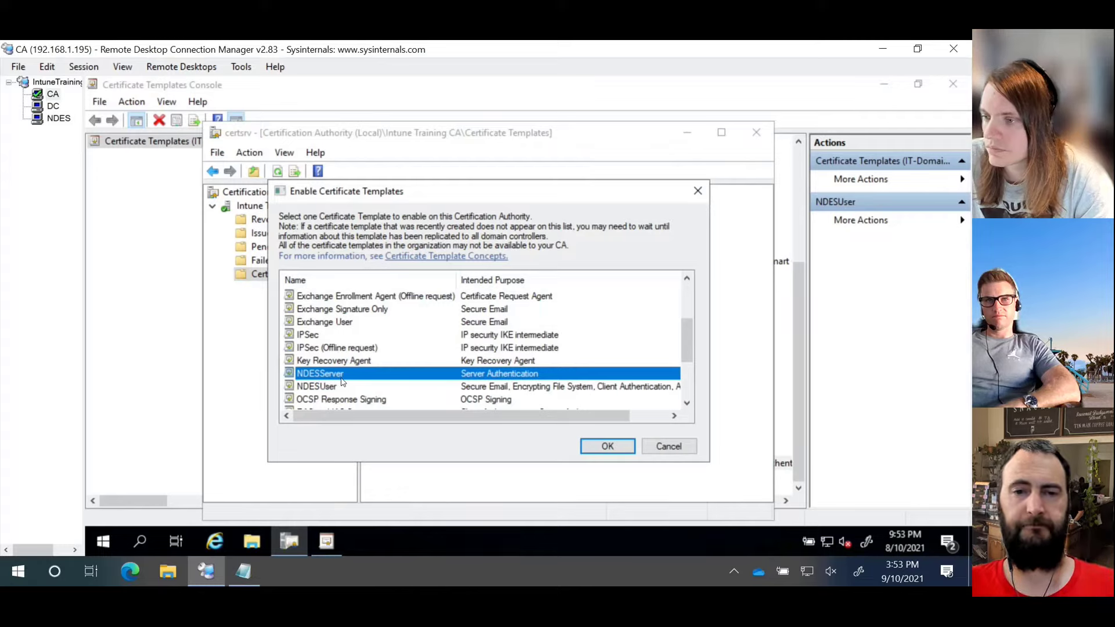
ctrl+click(340, 386)
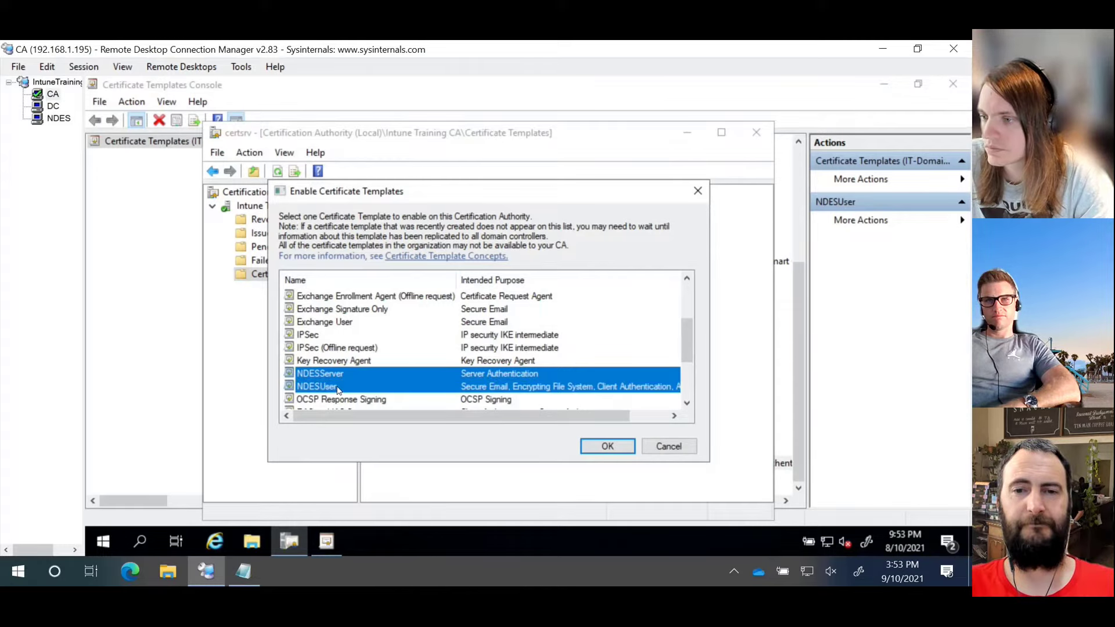
click(614, 449)
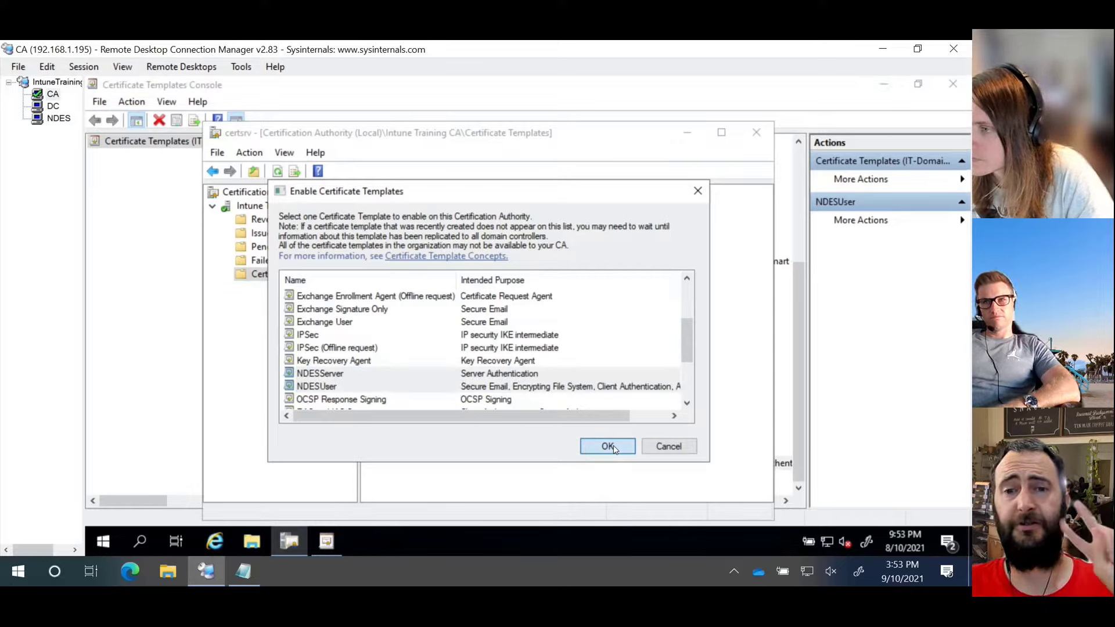
click(608, 446)
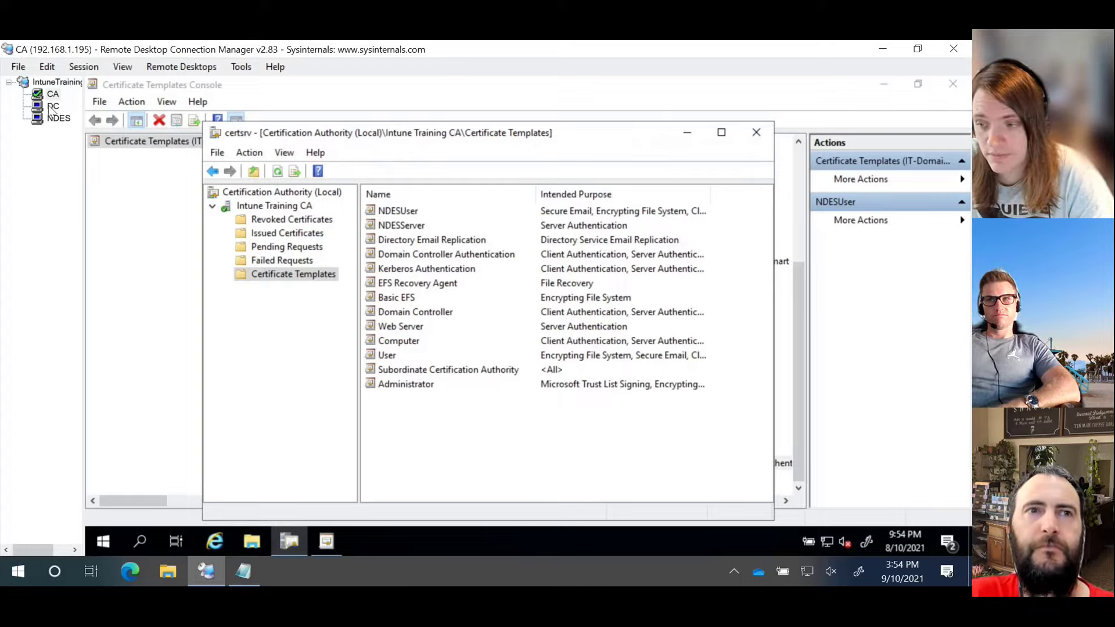
Step: Open Intune Training CA's properties on the Security tab
click(260, 208)
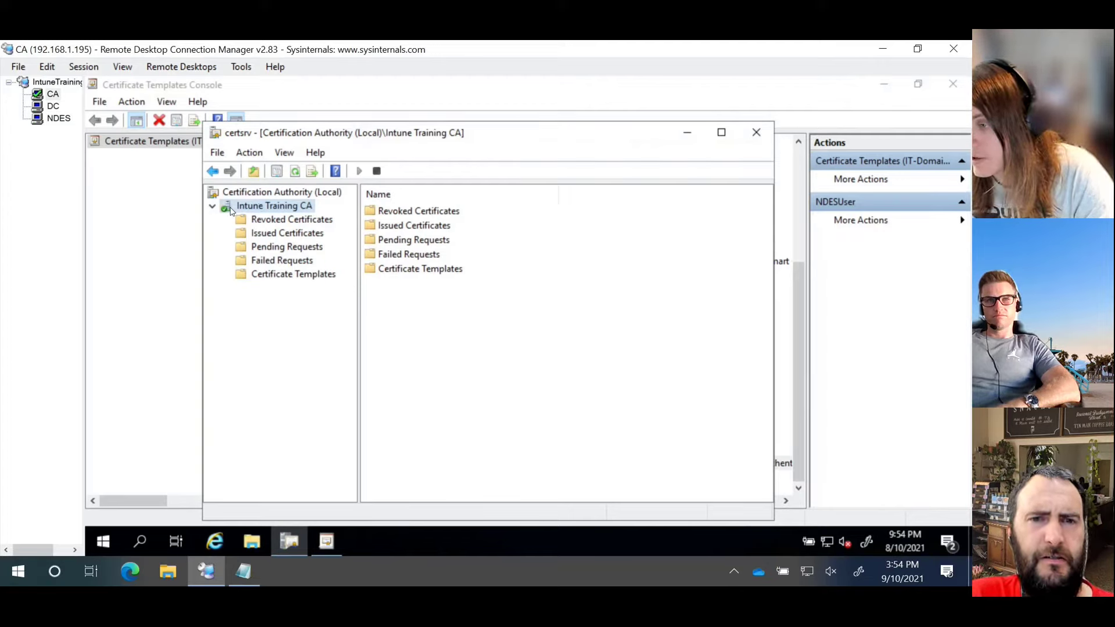
right_click(232, 209)
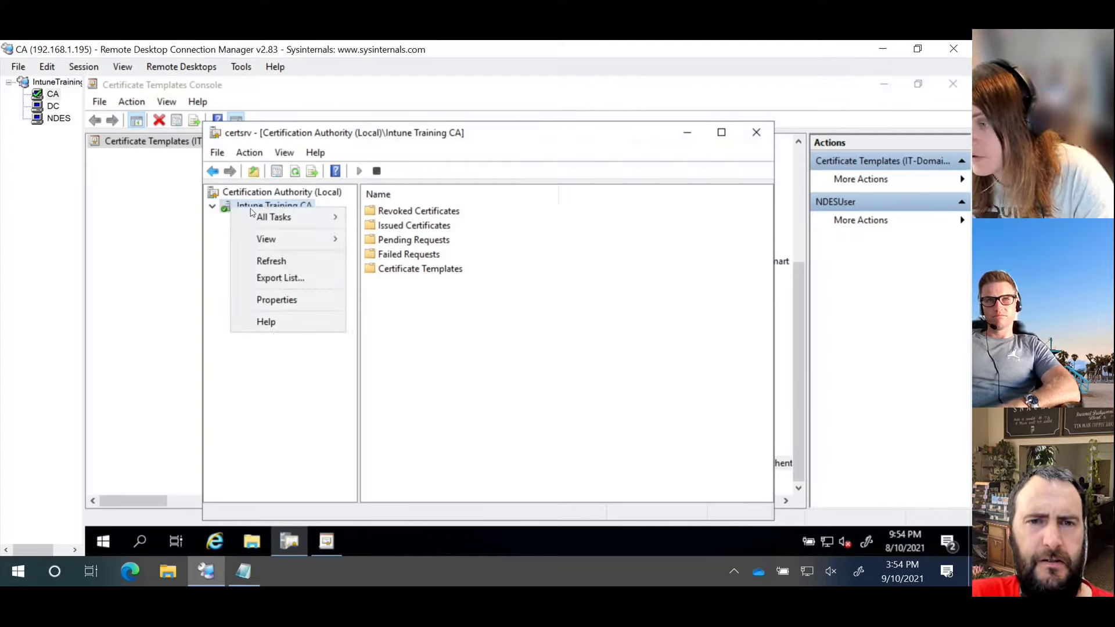
click(293, 302)
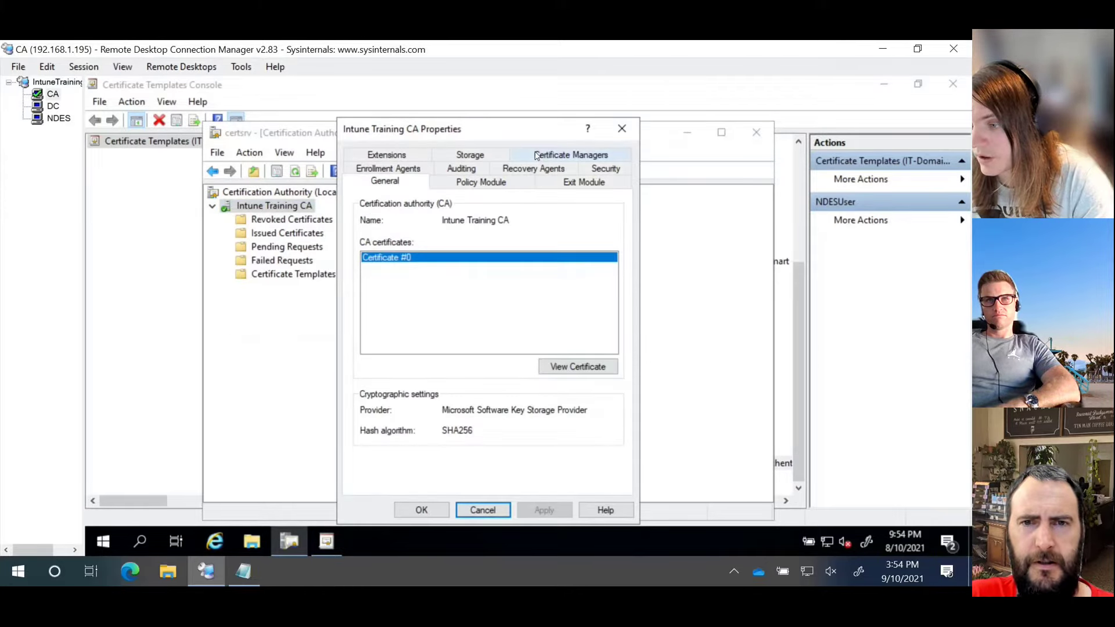
drag(451, 134, 571, 131)
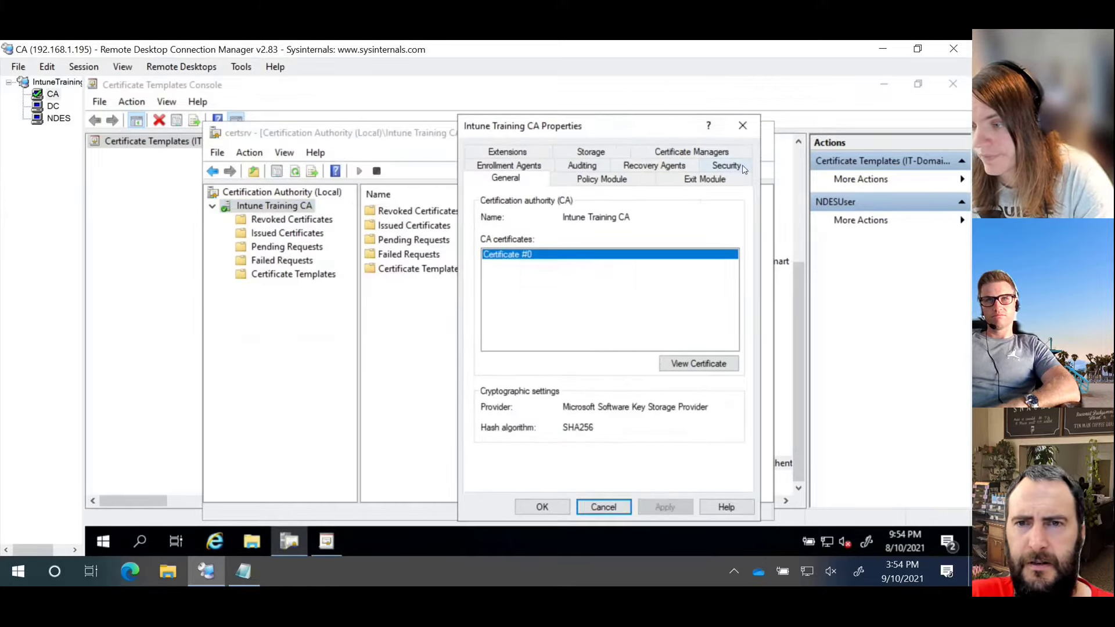
click(730, 165)
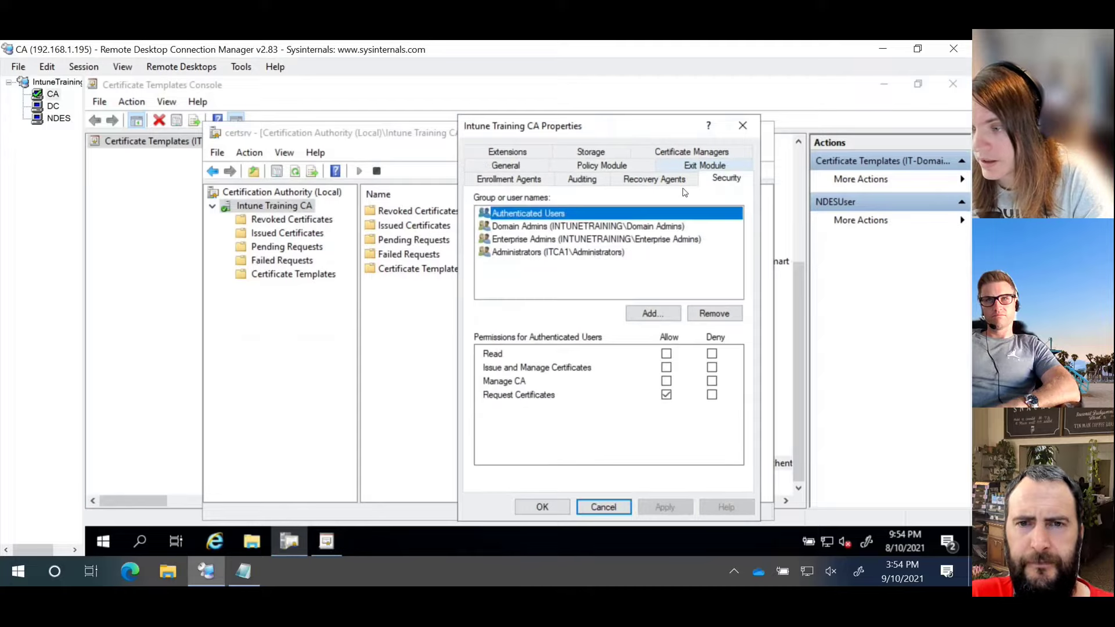
Step: Add svc_ndes with Issue and Manage Certificates allowed, save, and return to the CA session
click(657, 314)
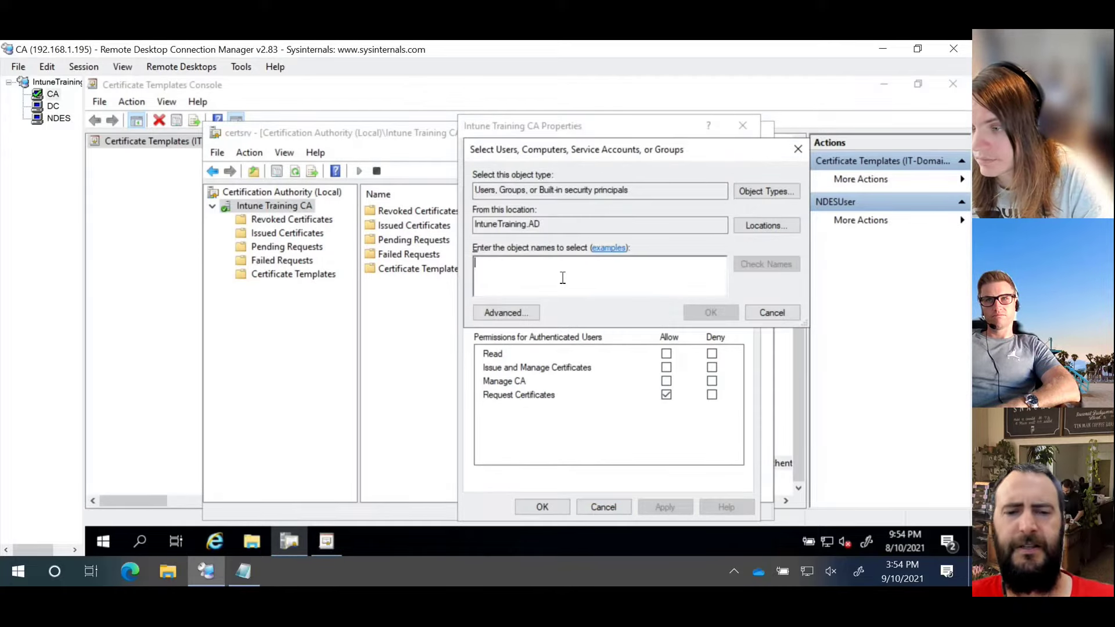
text(svc_)
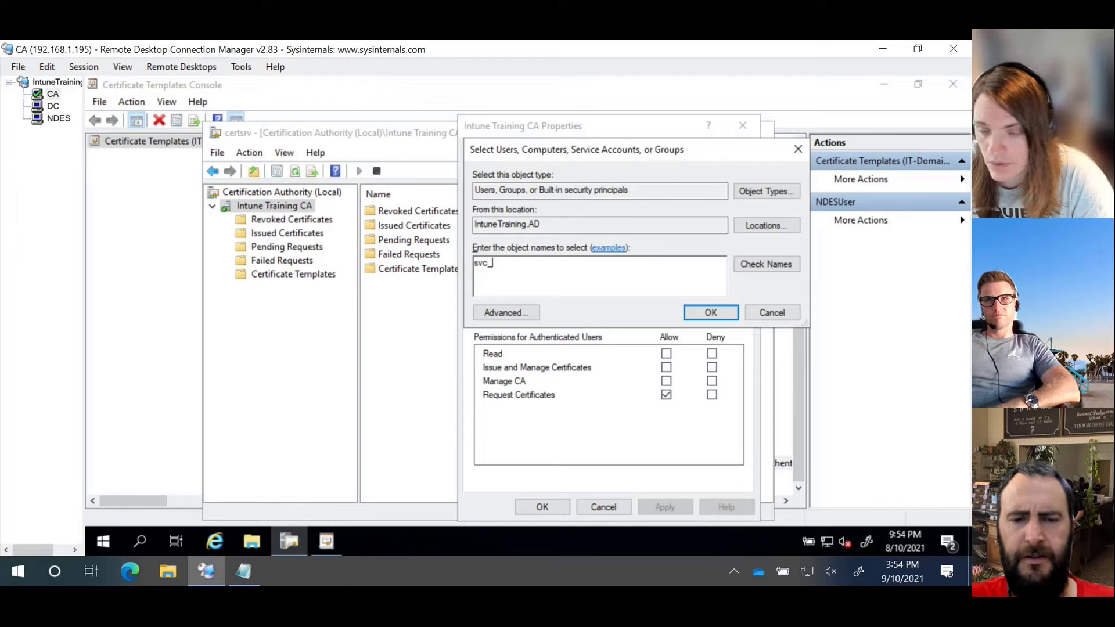
text(ndes)
key(Return)
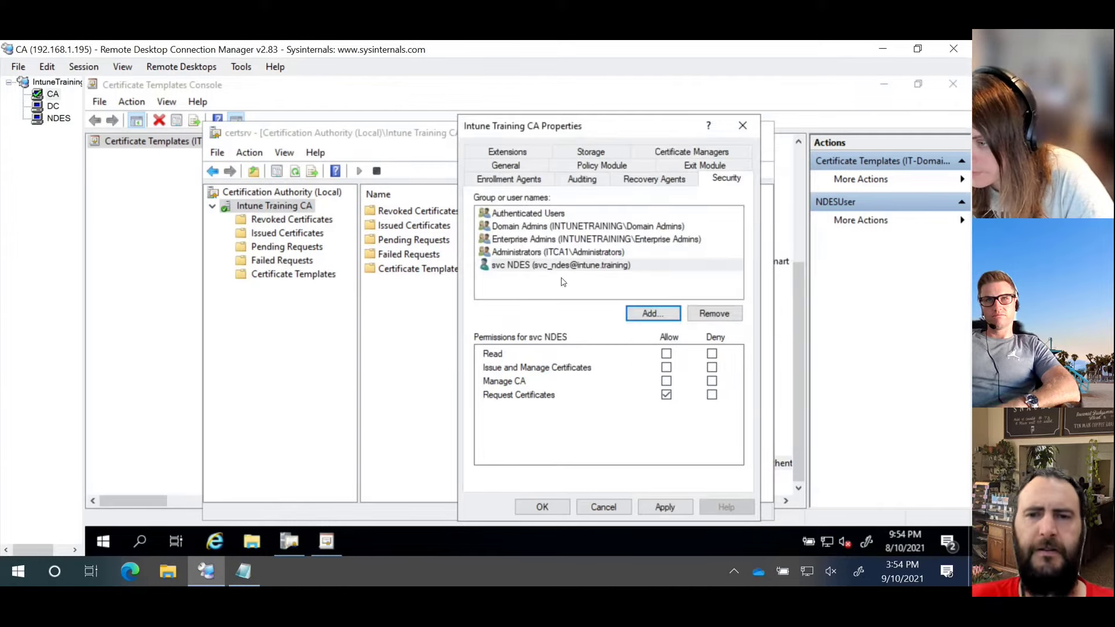
click(666, 368)
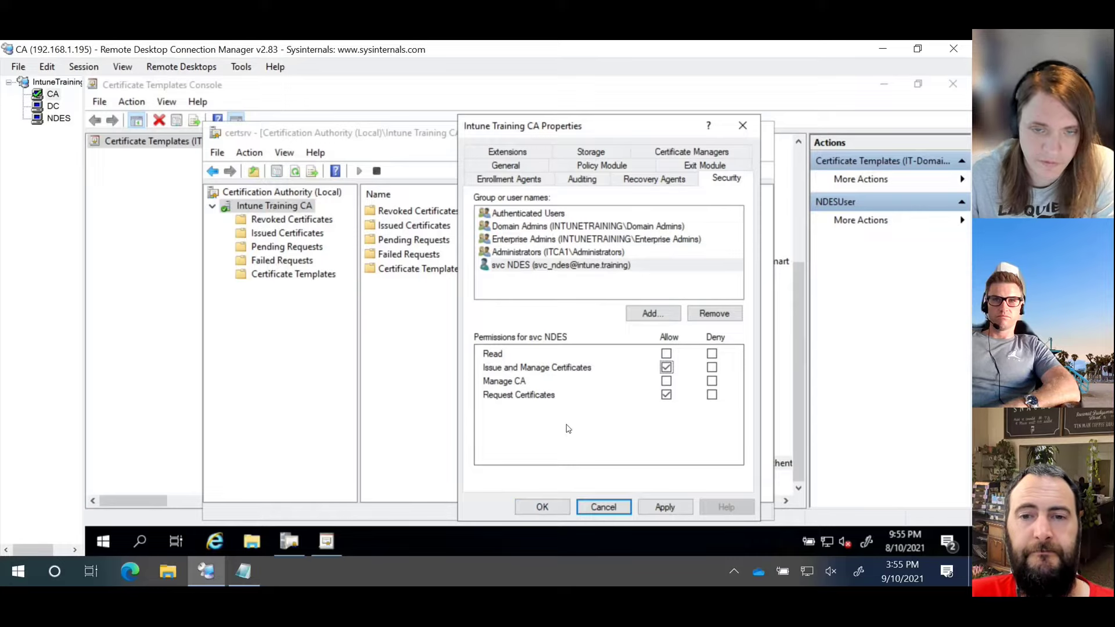
click(543, 508)
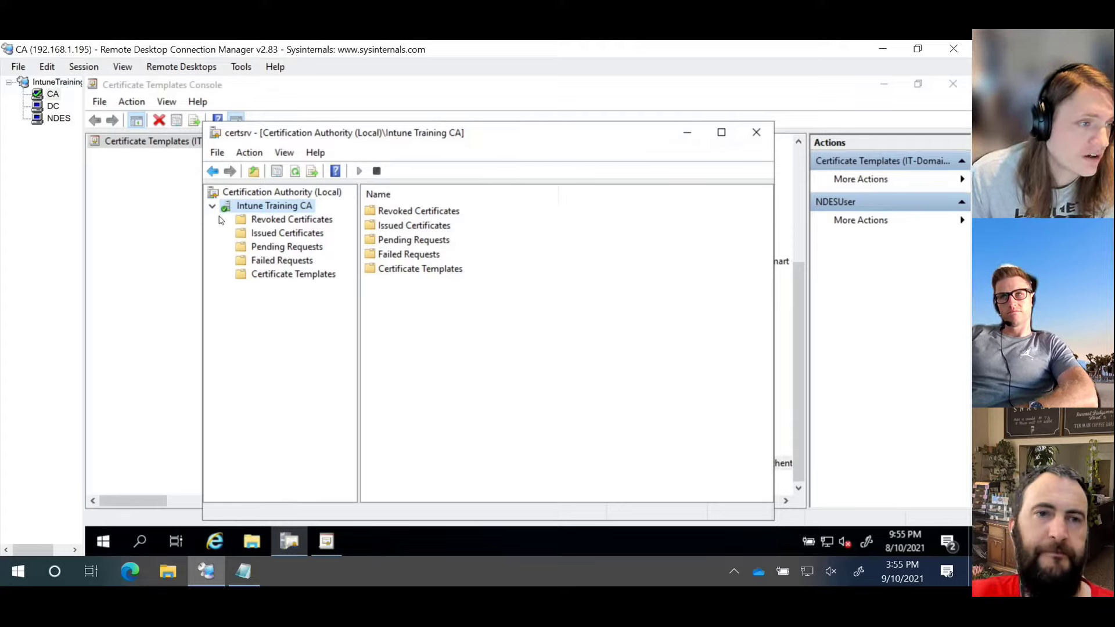
click(53, 119)
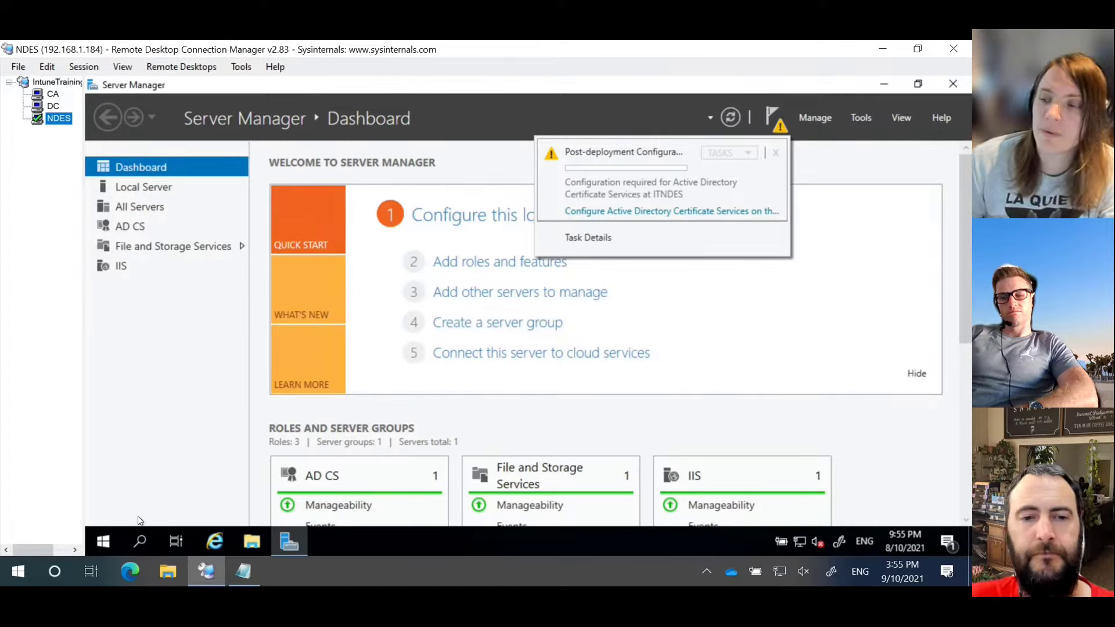
click(50, 94)
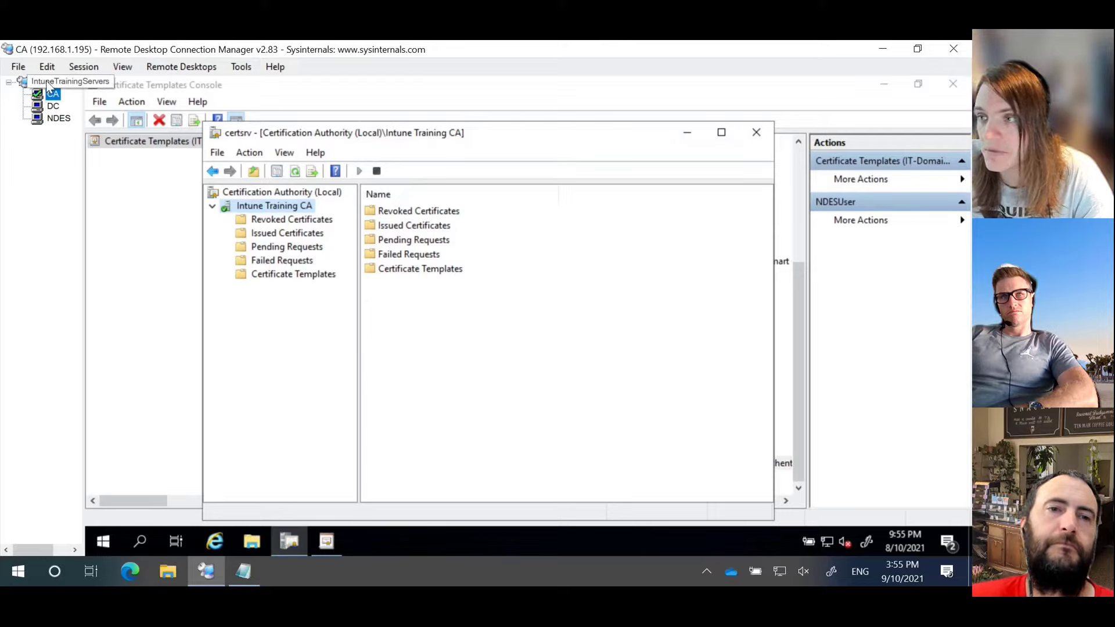
Step: Check certsrv's Certificate Templates folder for NDESUser, then bring the Certificate Templates Console forward
click(46, 121)
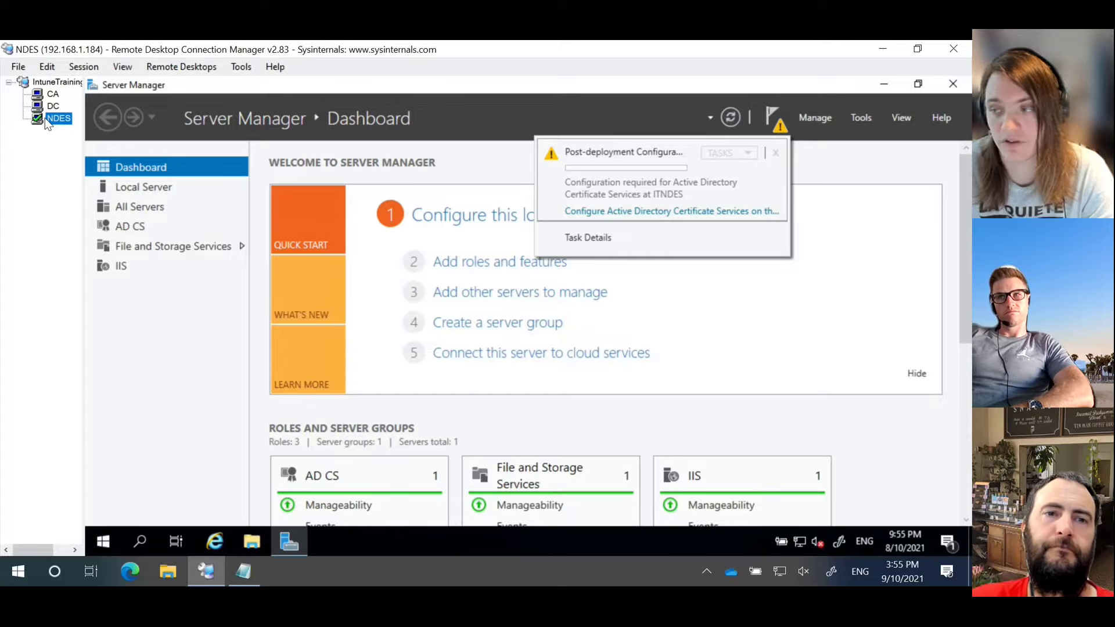
click(54, 94)
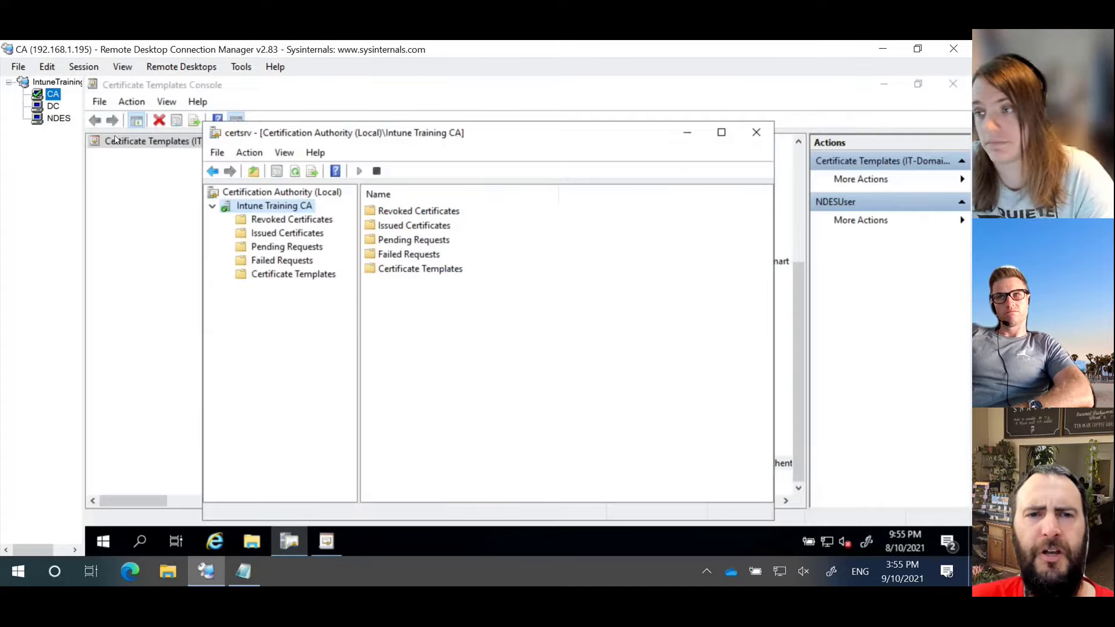
click(296, 274)
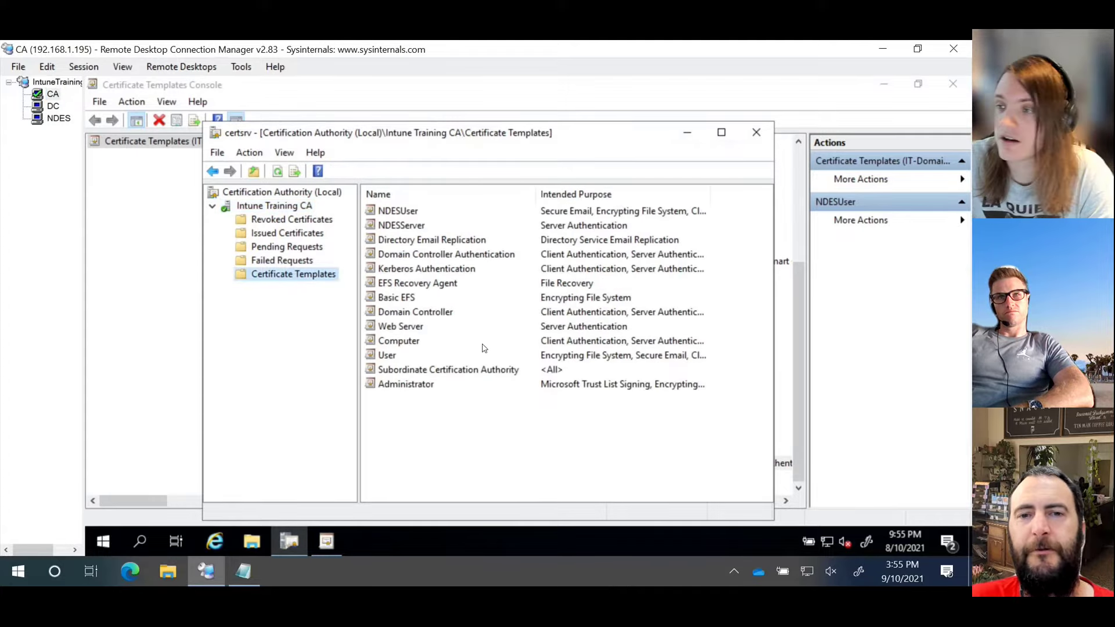
click(408, 213)
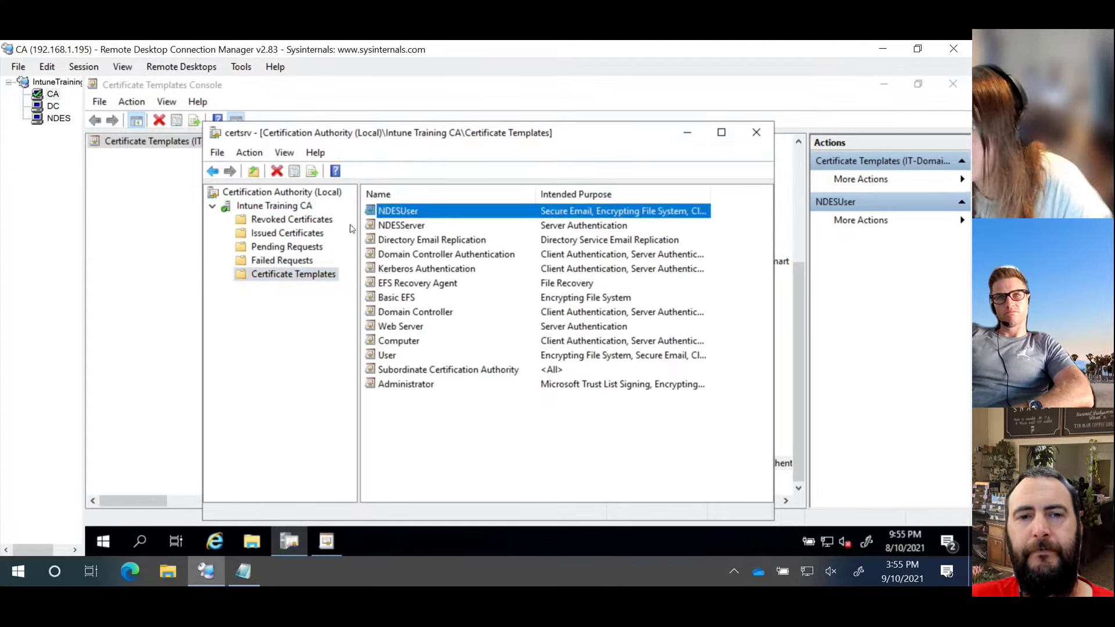
click(268, 210)
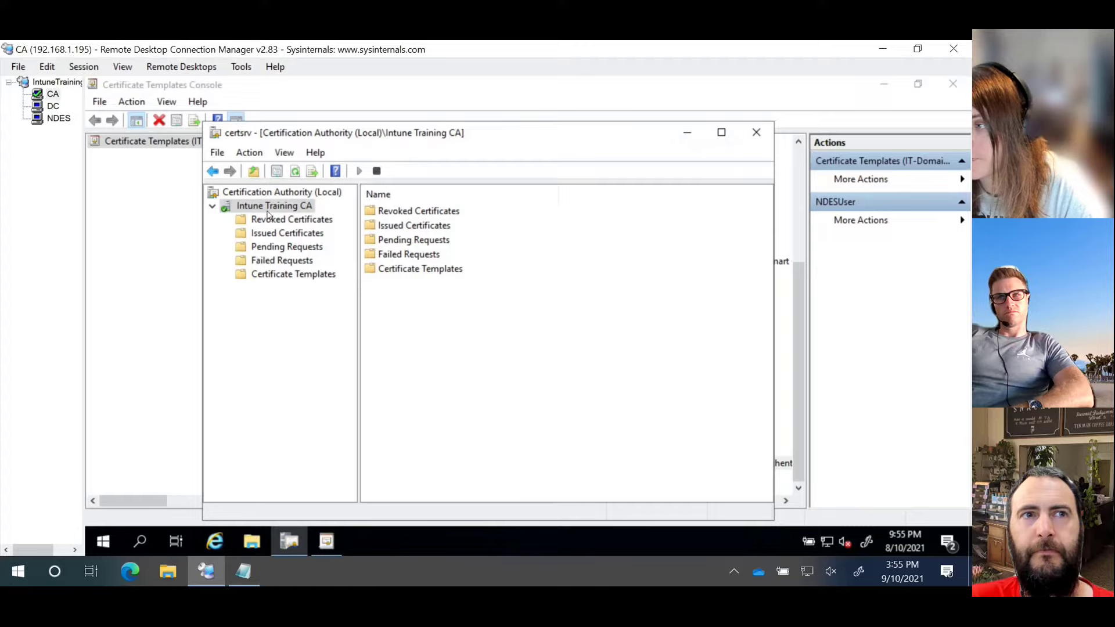
click(293, 279)
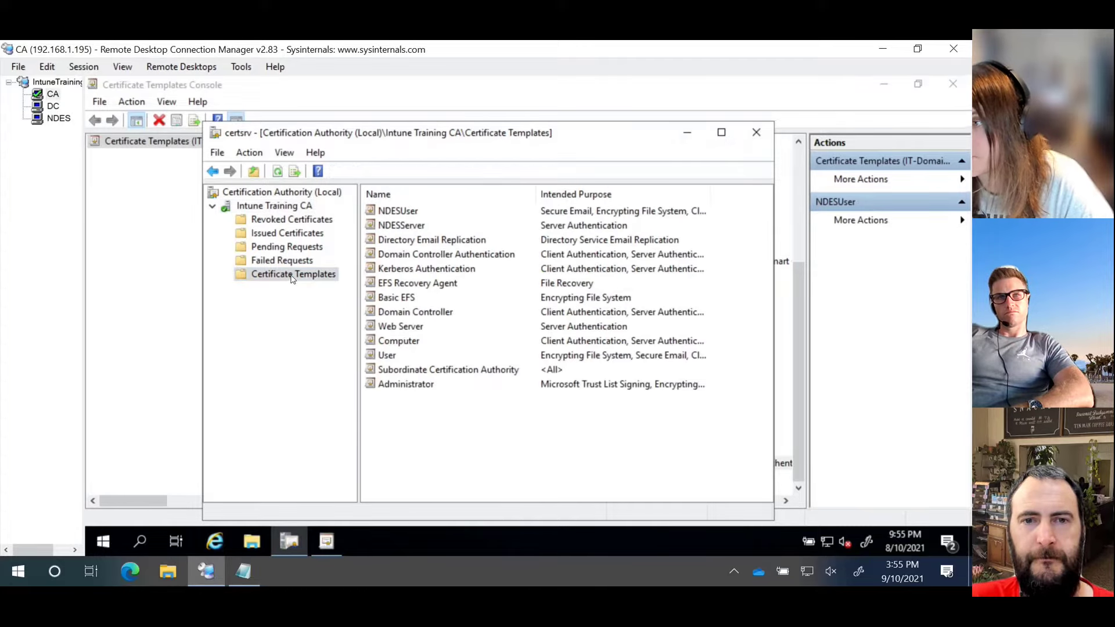
click(143, 212)
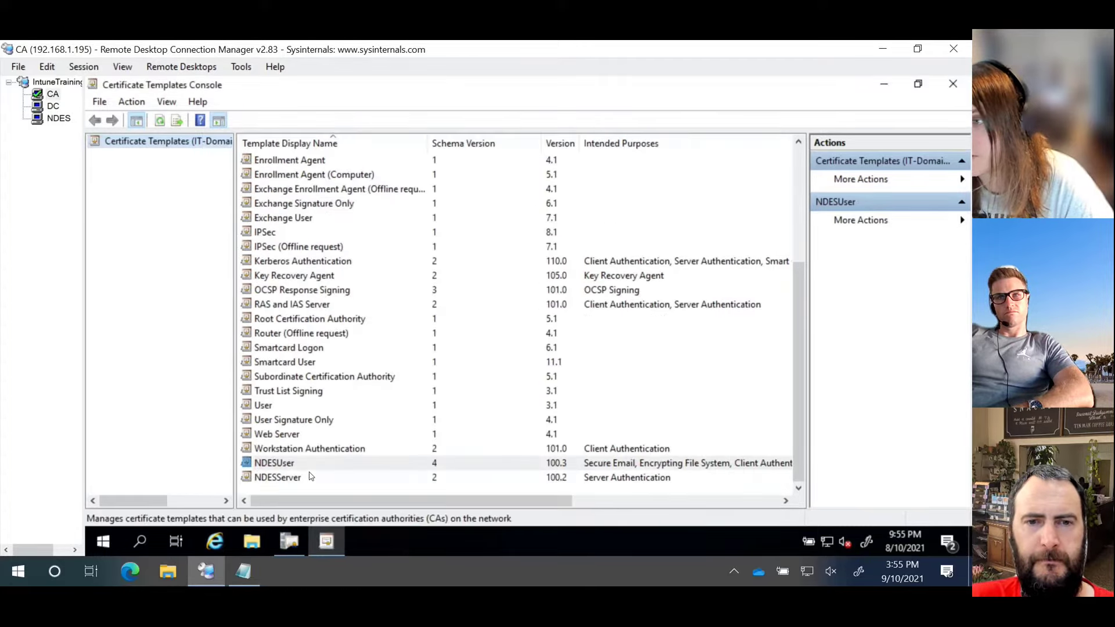
right_click(301, 463)
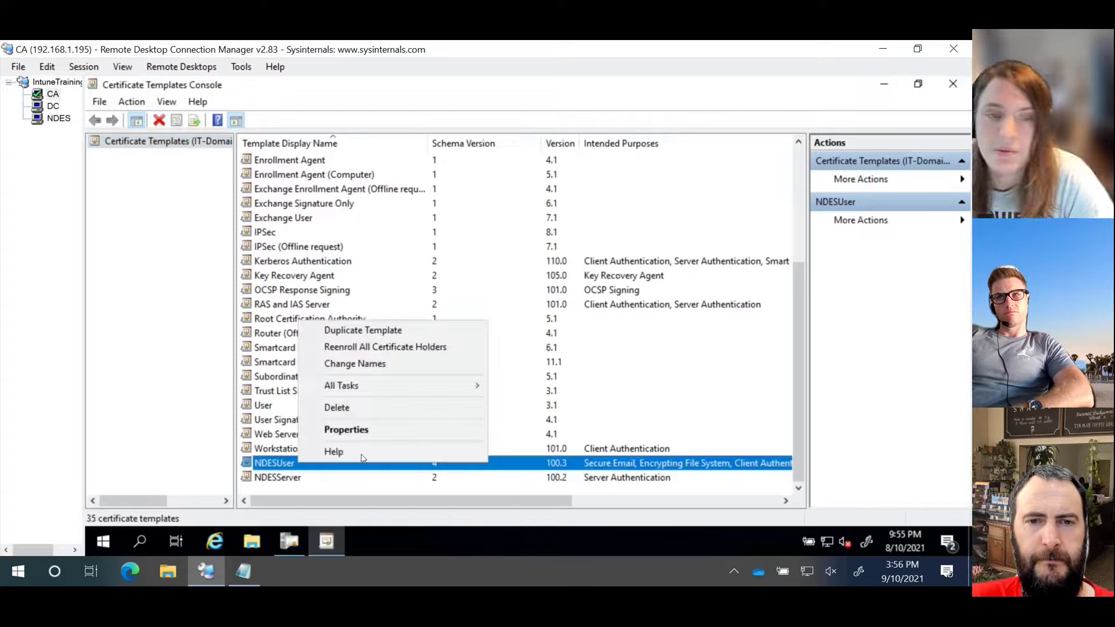
click(343, 428)
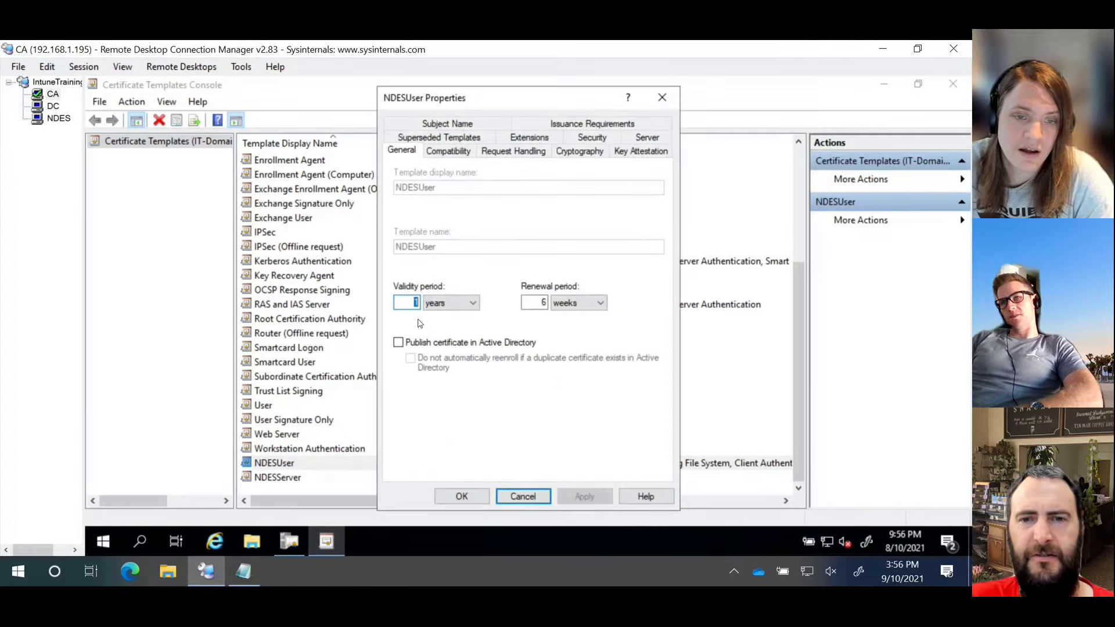
click(530, 497)
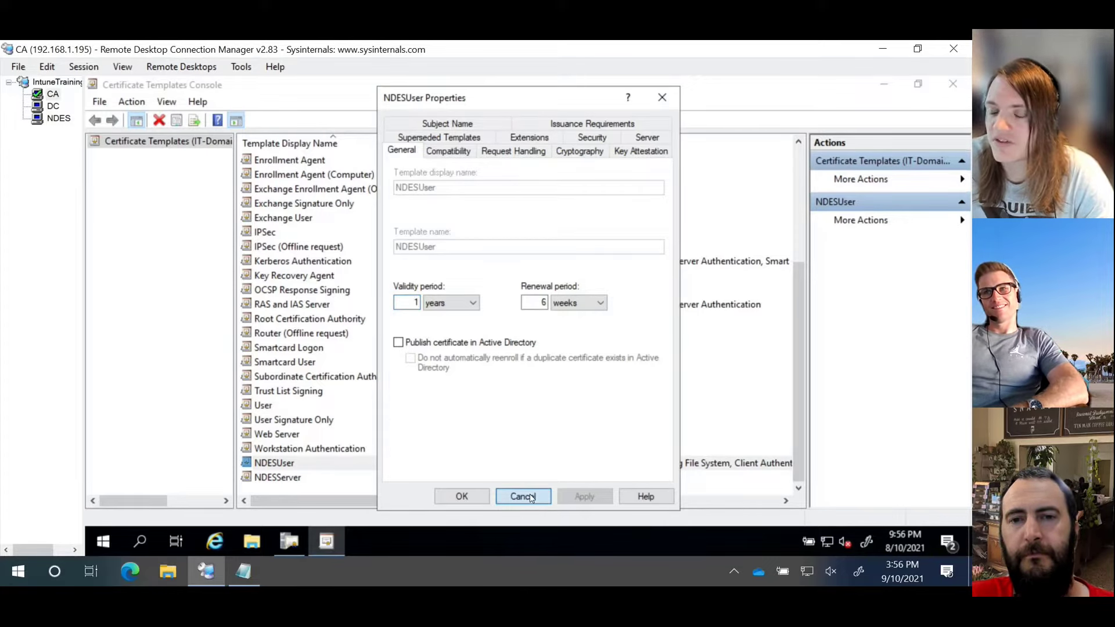
click(148, 314)
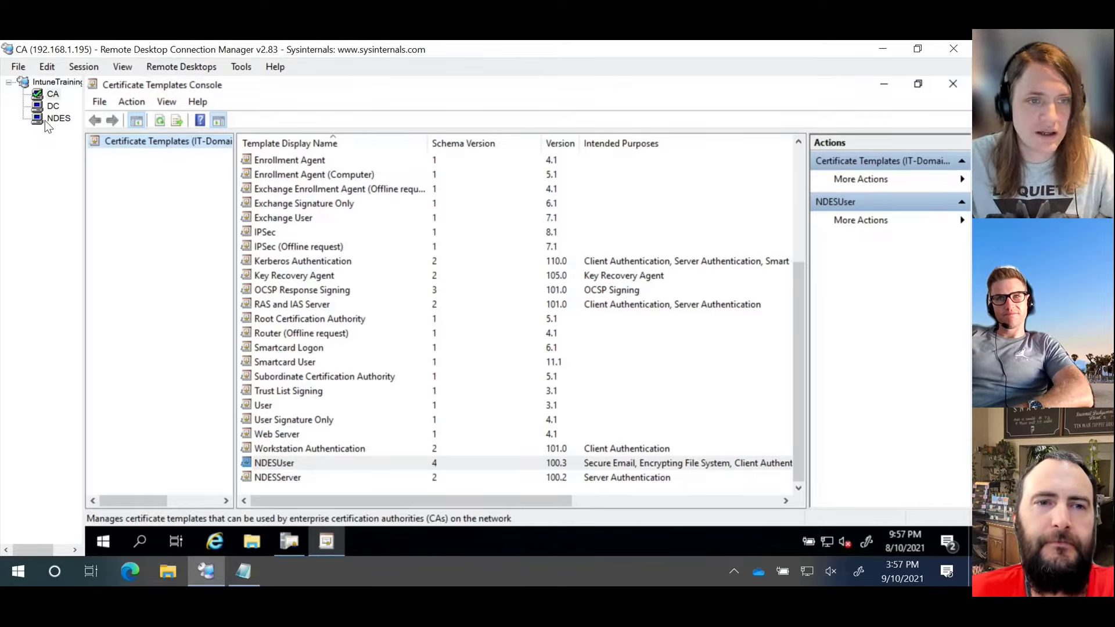
Step: On the NDES server, open Computer Management and expand Local Users and Groups
click(44, 120)
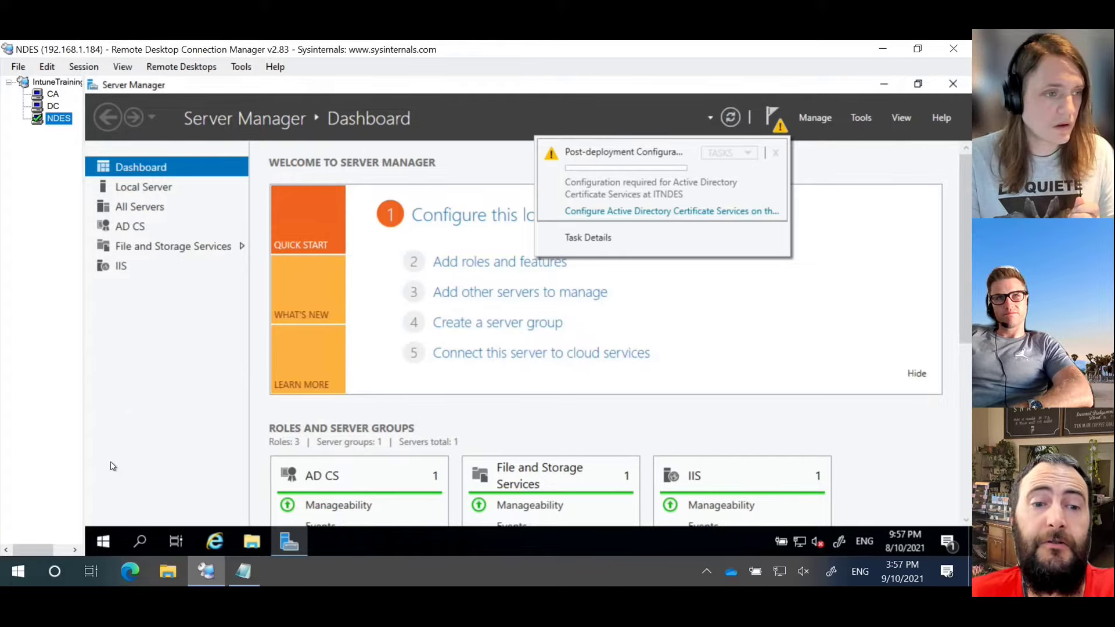
click(106, 541)
right_click(107, 542)
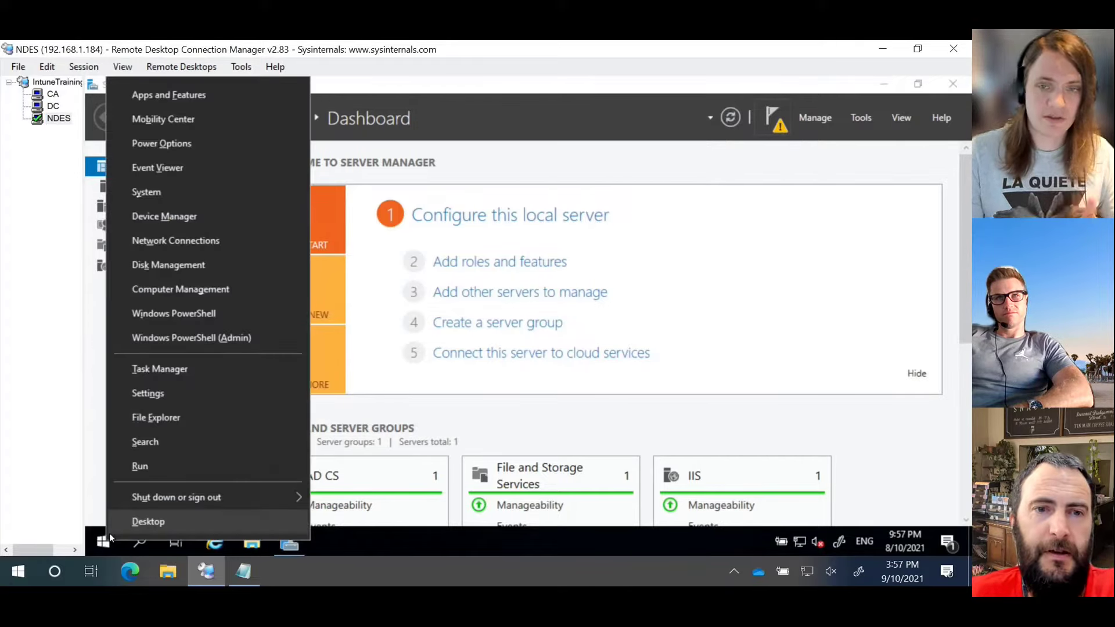
click(159, 289)
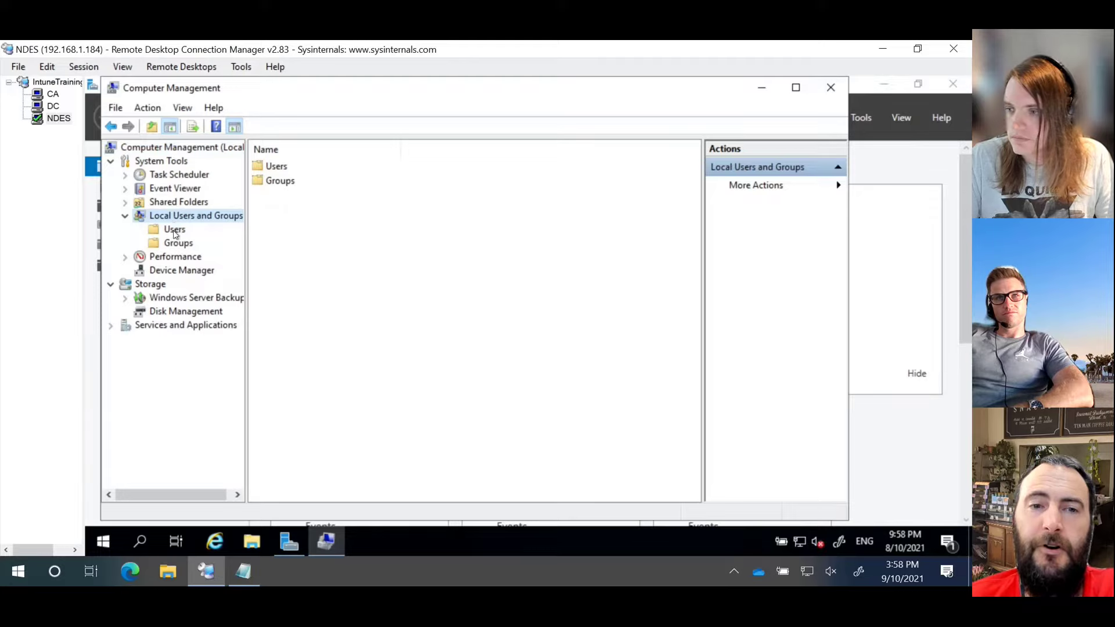
click(174, 231)
Step: Add the svc_ndes service account to the NDES server's IIS_IUSRS local group
click(177, 242)
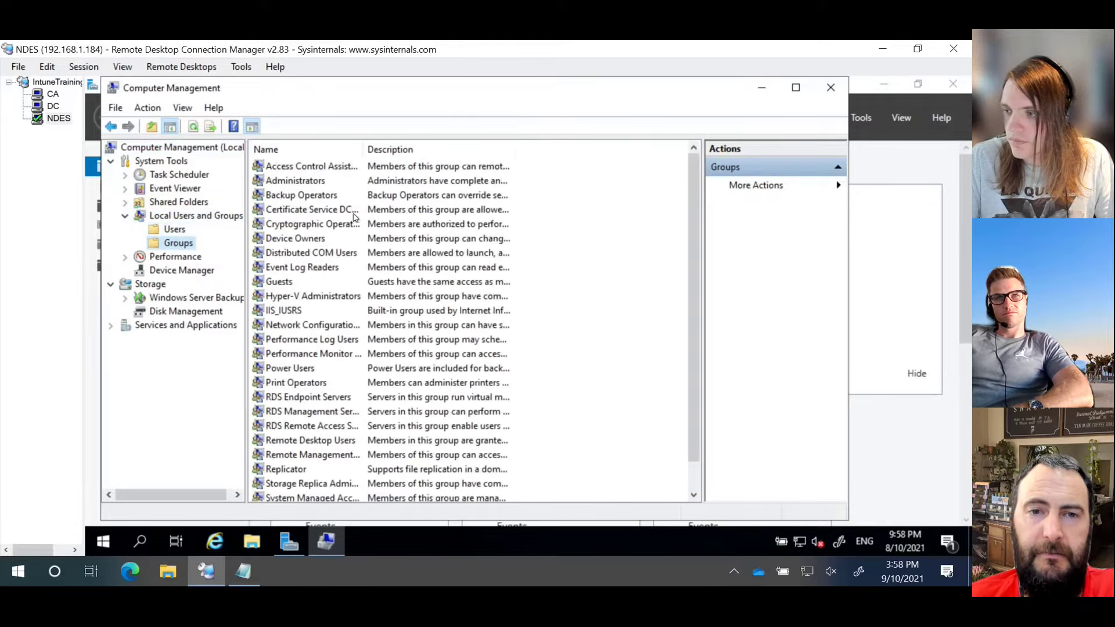
double_click(293, 312)
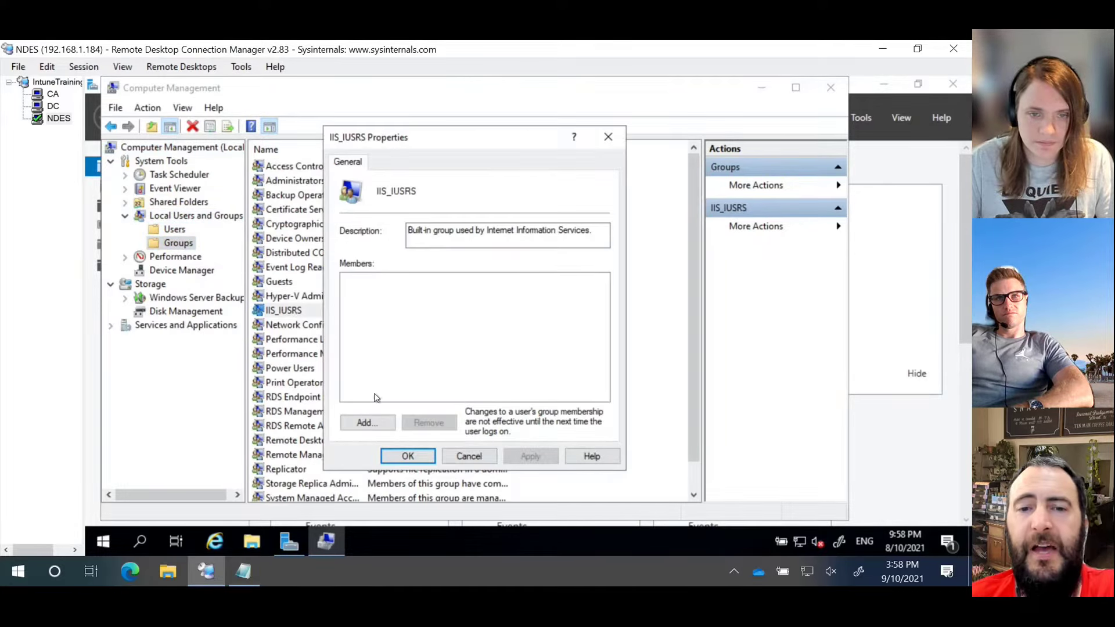
click(376, 421)
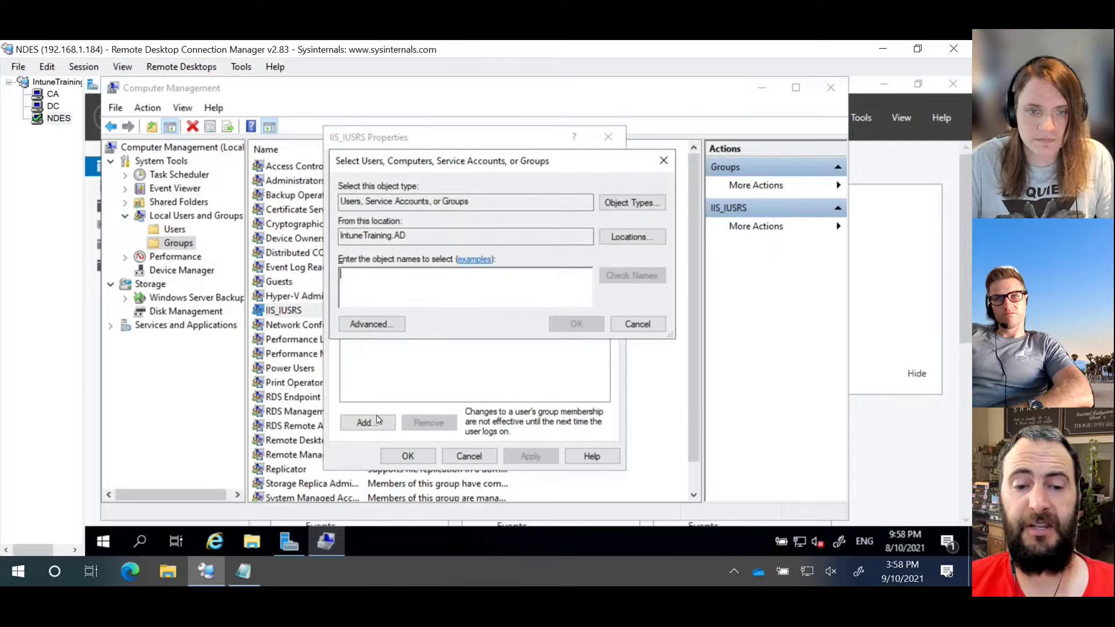
text(svc)
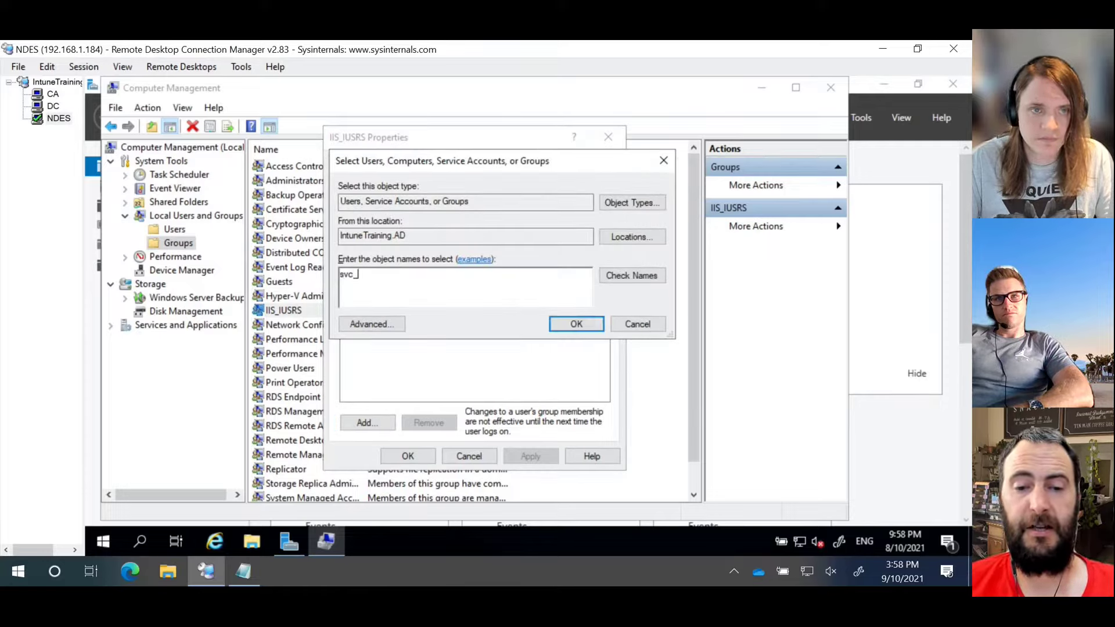
text(_ndes)
key(Return)
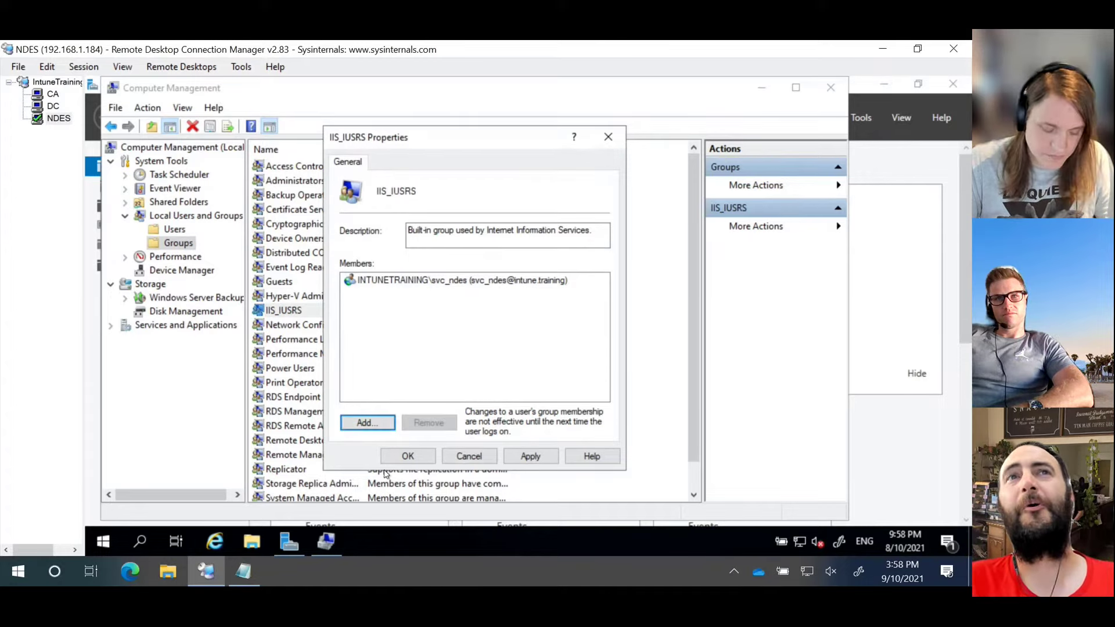
click(407, 457)
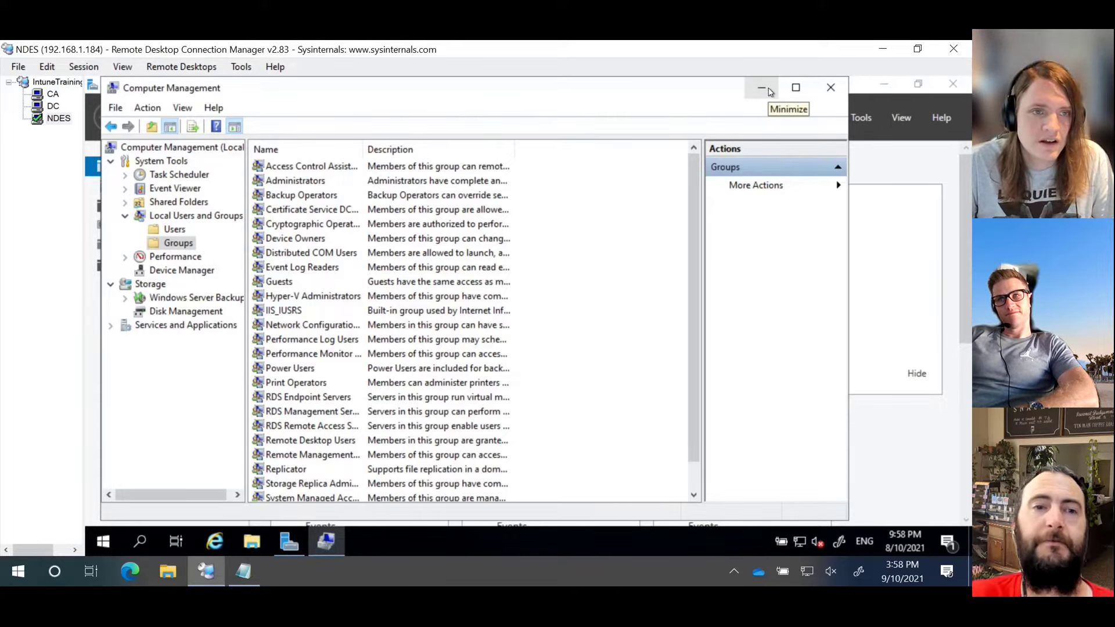
click(53, 95)
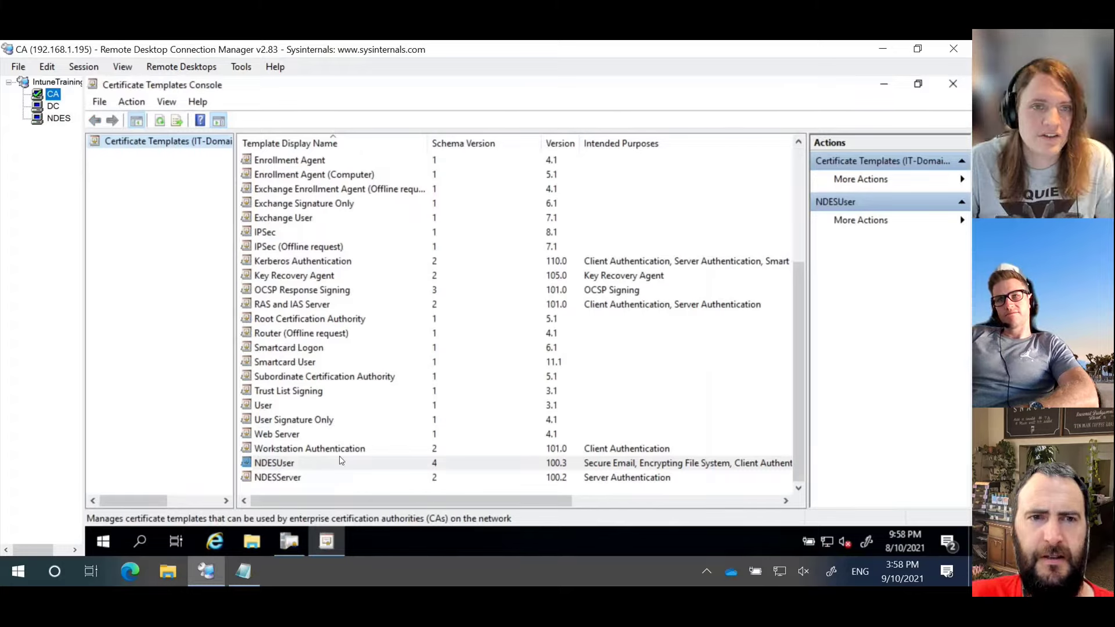
click(289, 541)
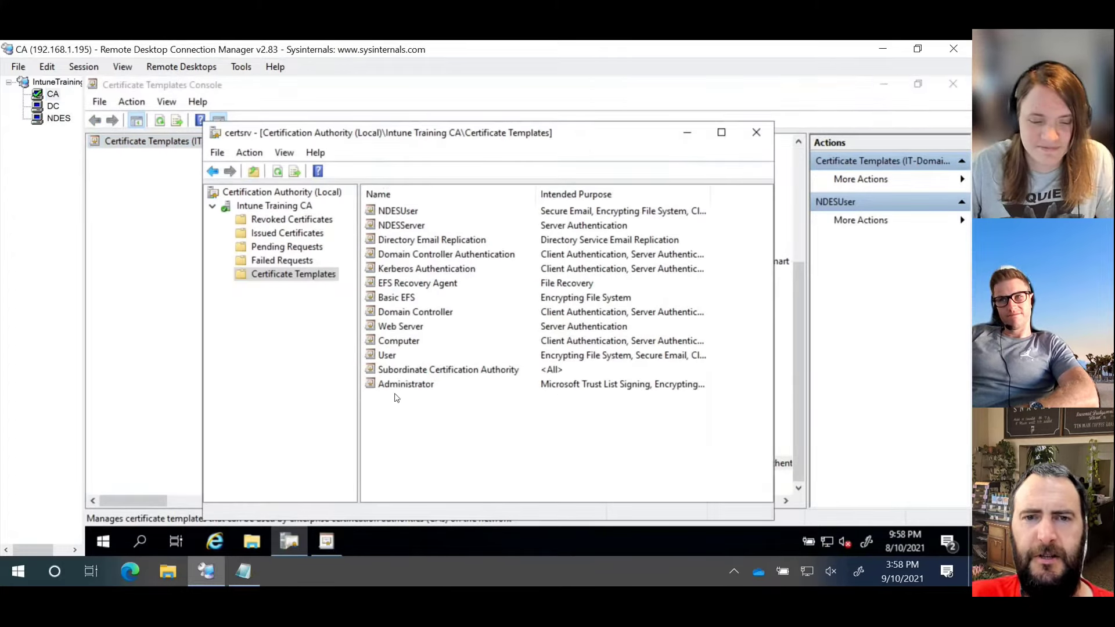
click(405, 211)
click(405, 229)
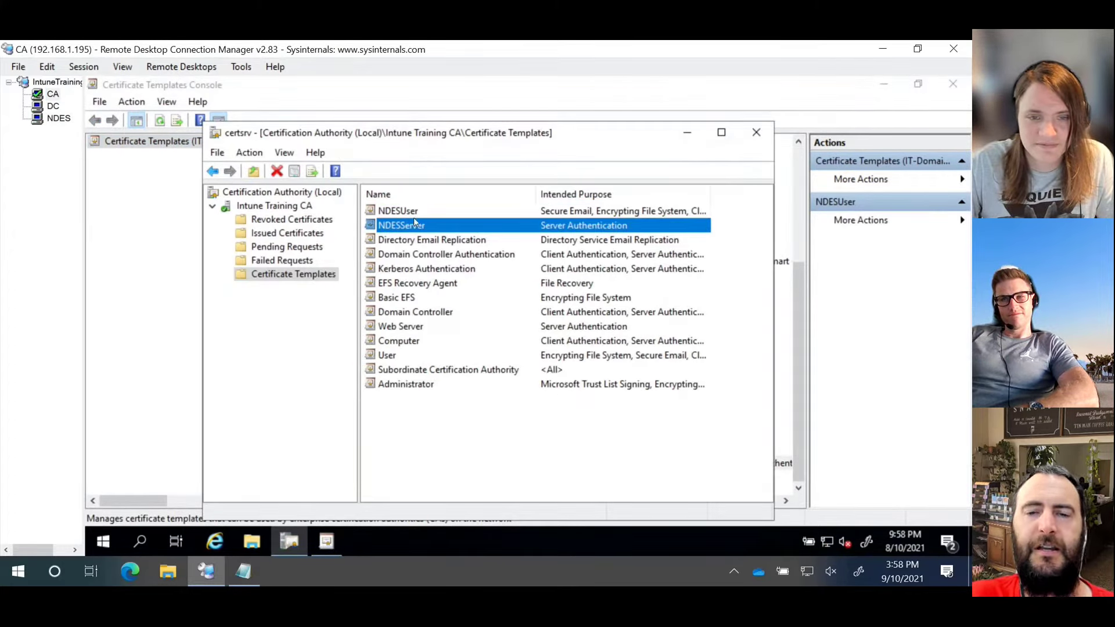
click(416, 213)
click(418, 228)
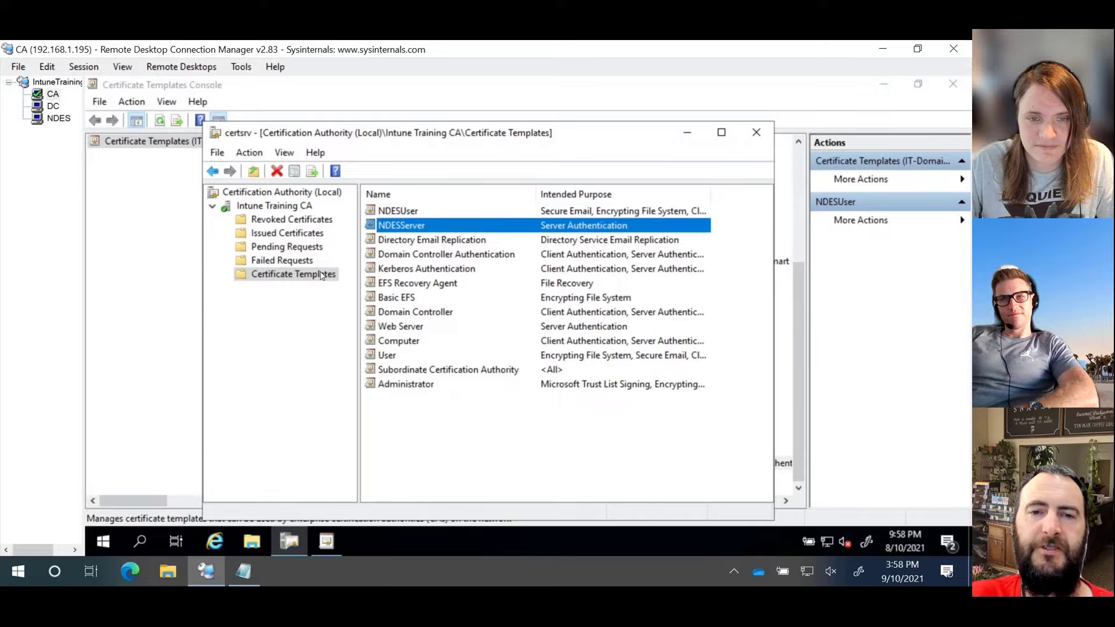
click(279, 277)
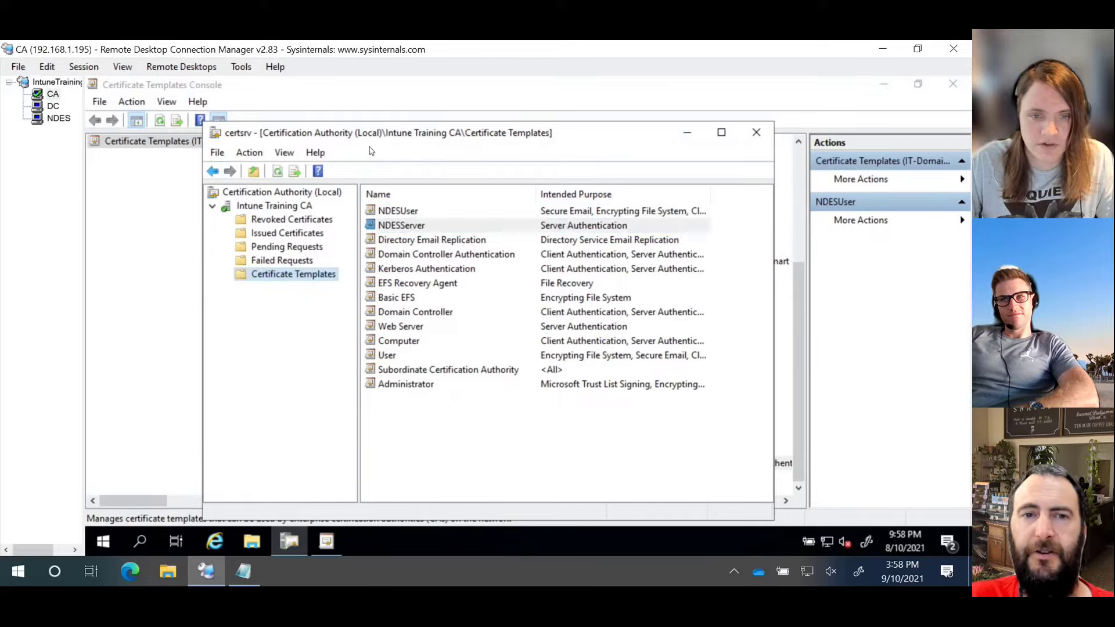
click(54, 120)
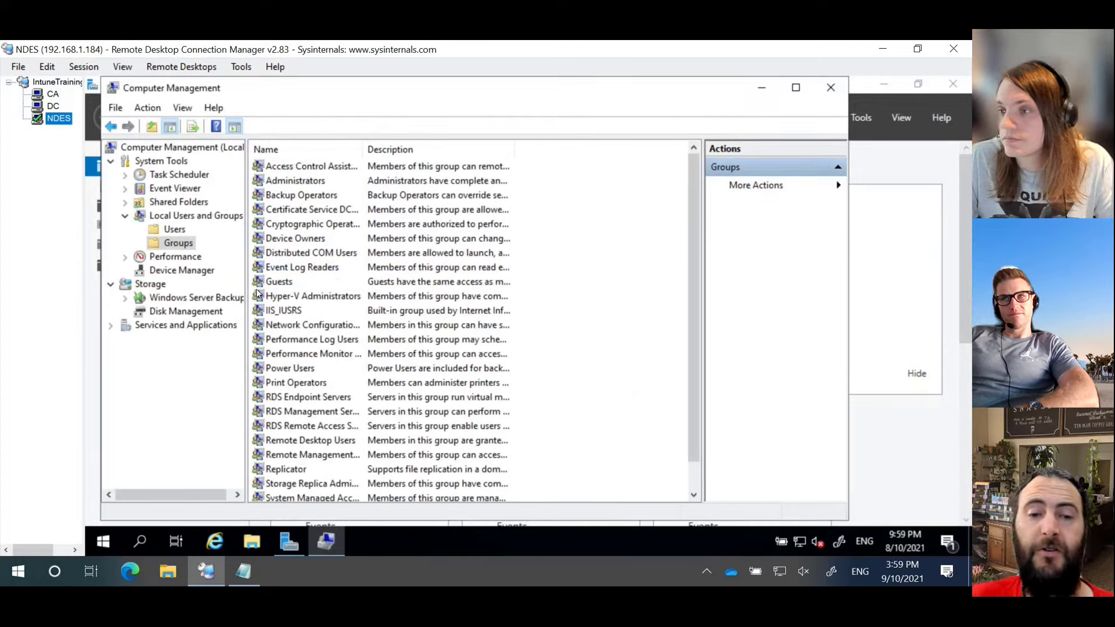
Step: Launch certlm.msc with administrator rights on the NDES server
right_click(103, 541)
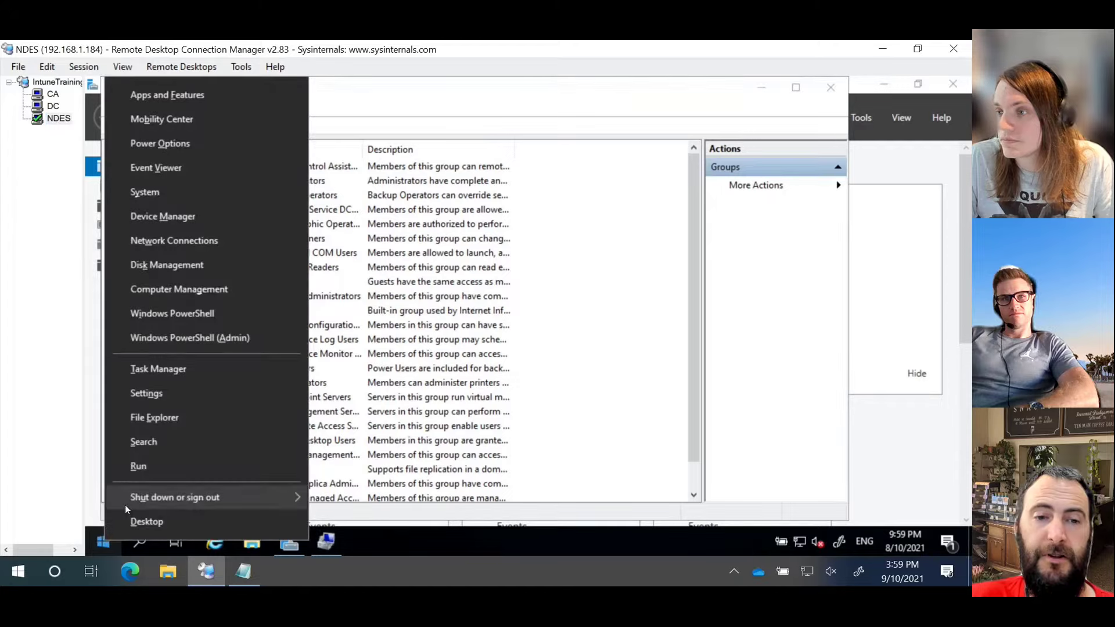
click(137, 473)
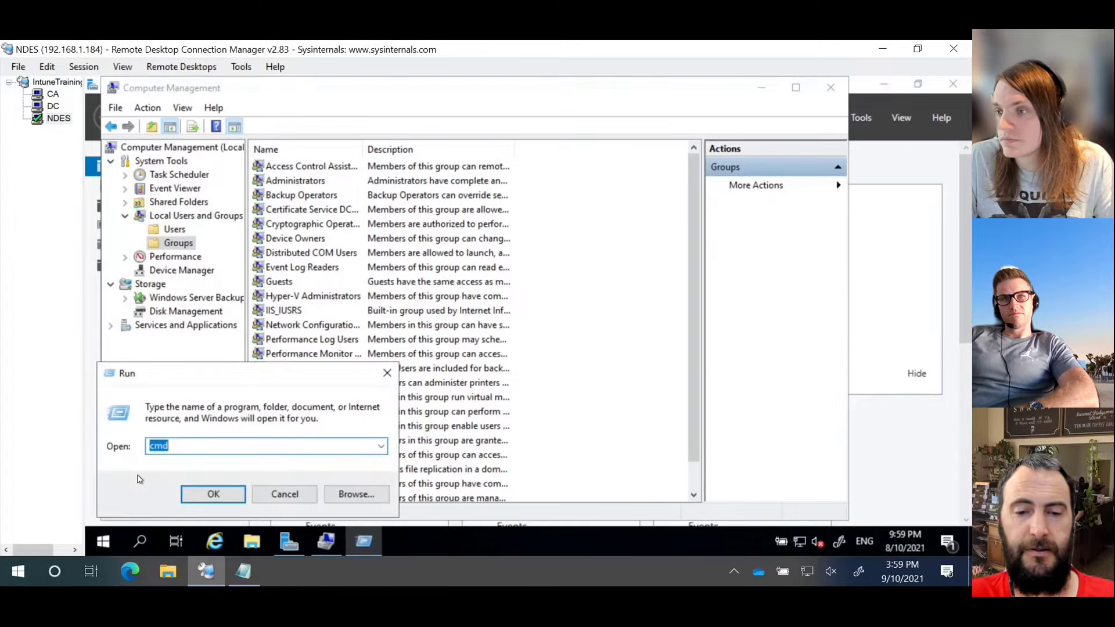
text(certlm.msc)
key(Return)
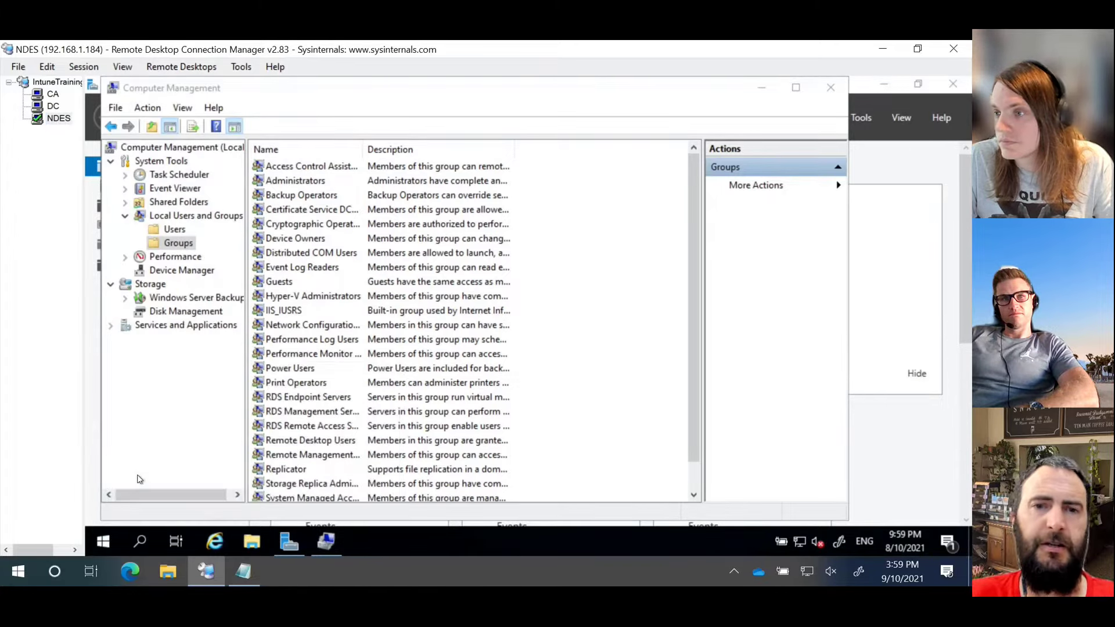
click(511, 413)
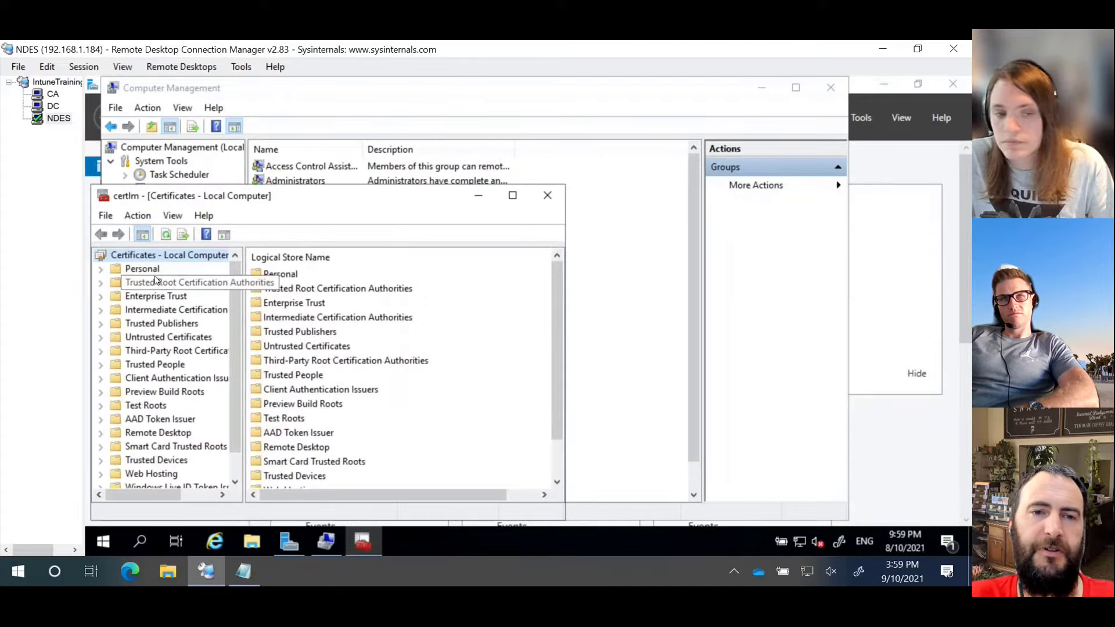
Step: Start a Personal computer certificate request, show all templates, then cancel it
double_click(142, 268)
click(158, 283)
right_click(160, 284)
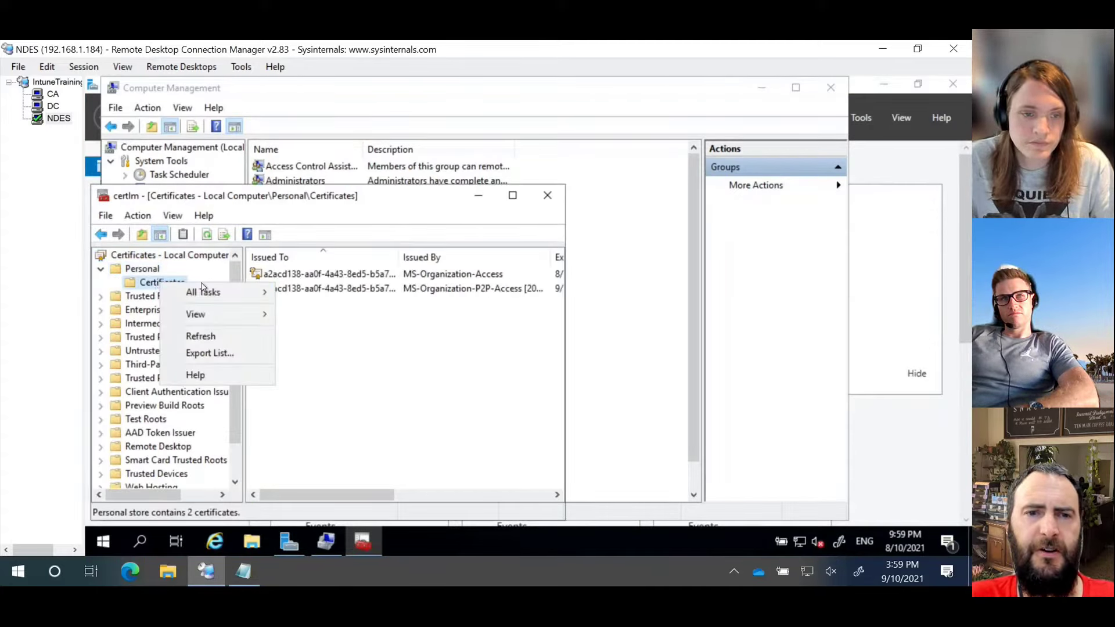
mouse_move(192, 291)
click(317, 293)
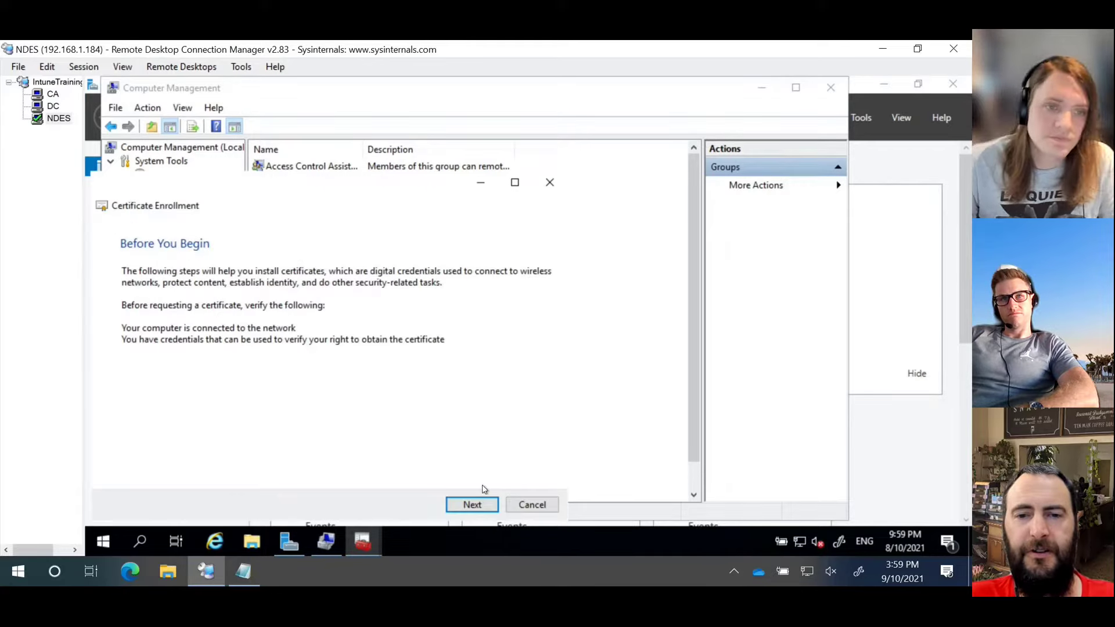
click(472, 505)
click(472, 504)
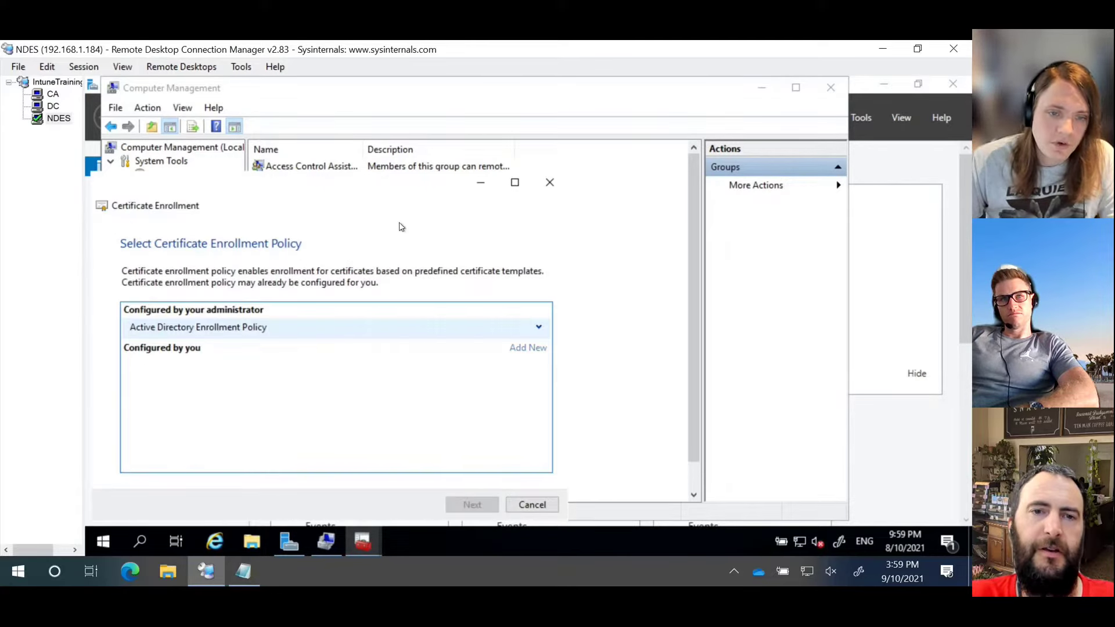
drag(331, 186, 458, 139)
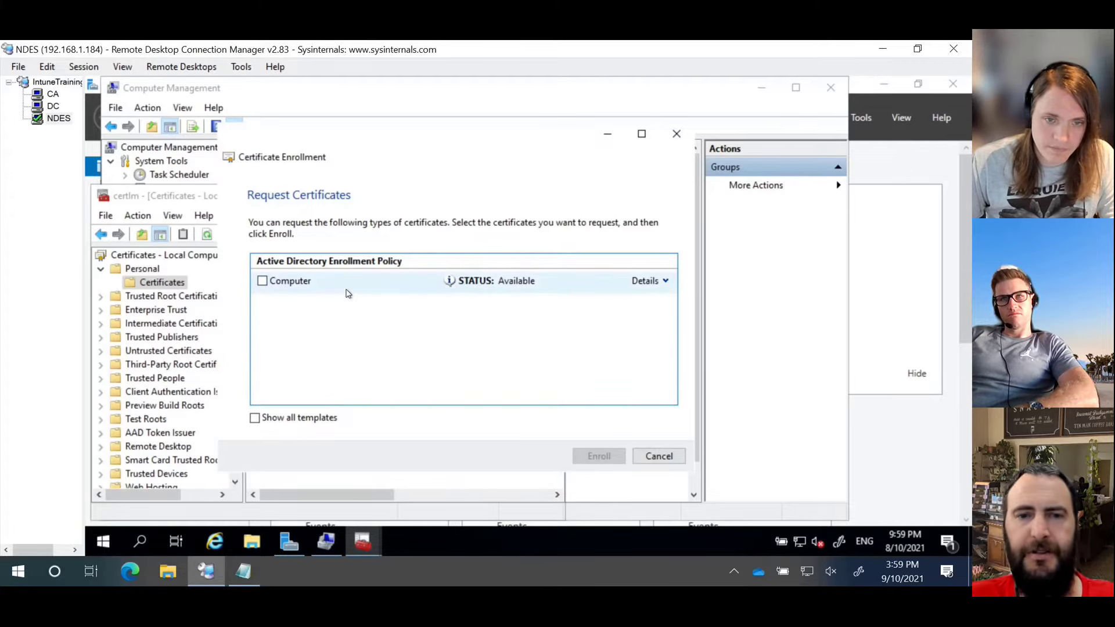
click(304, 420)
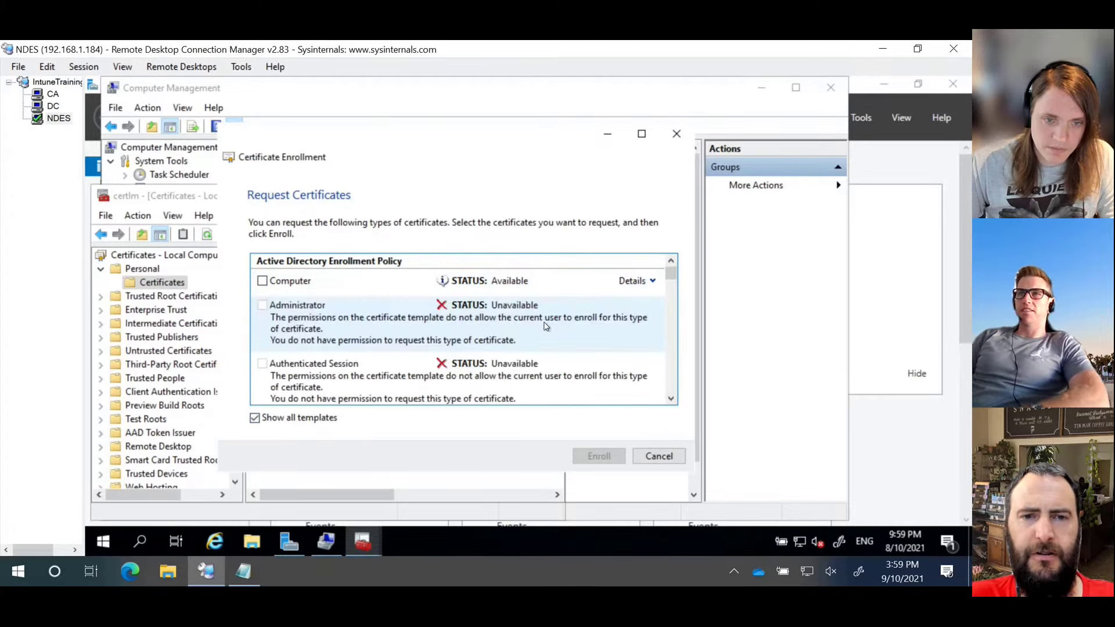
drag(673, 275, 671, 343)
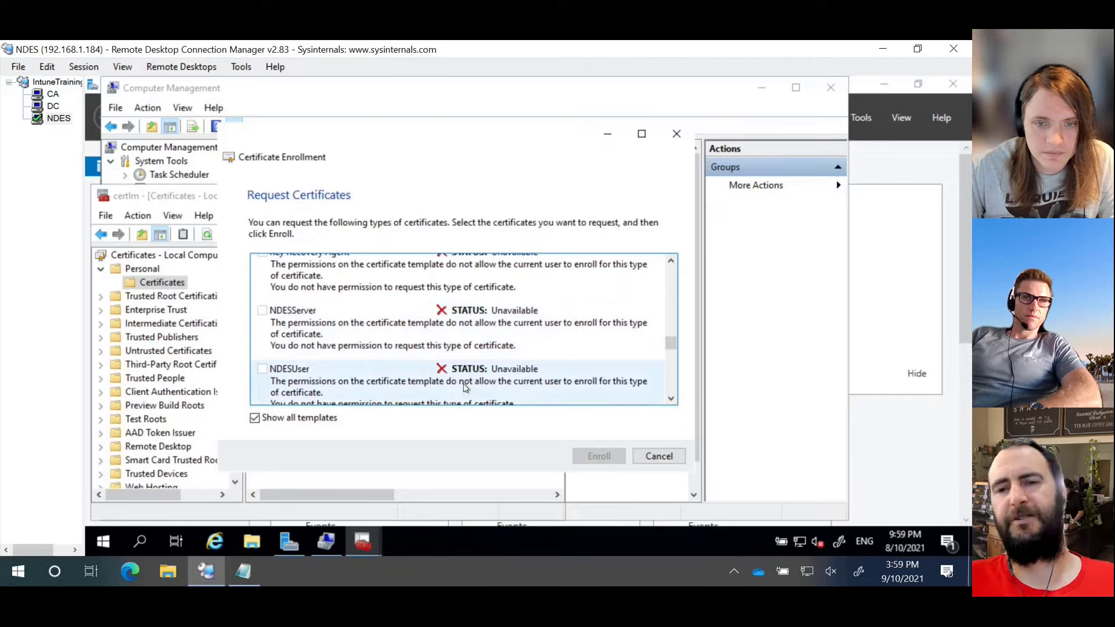
click(663, 455)
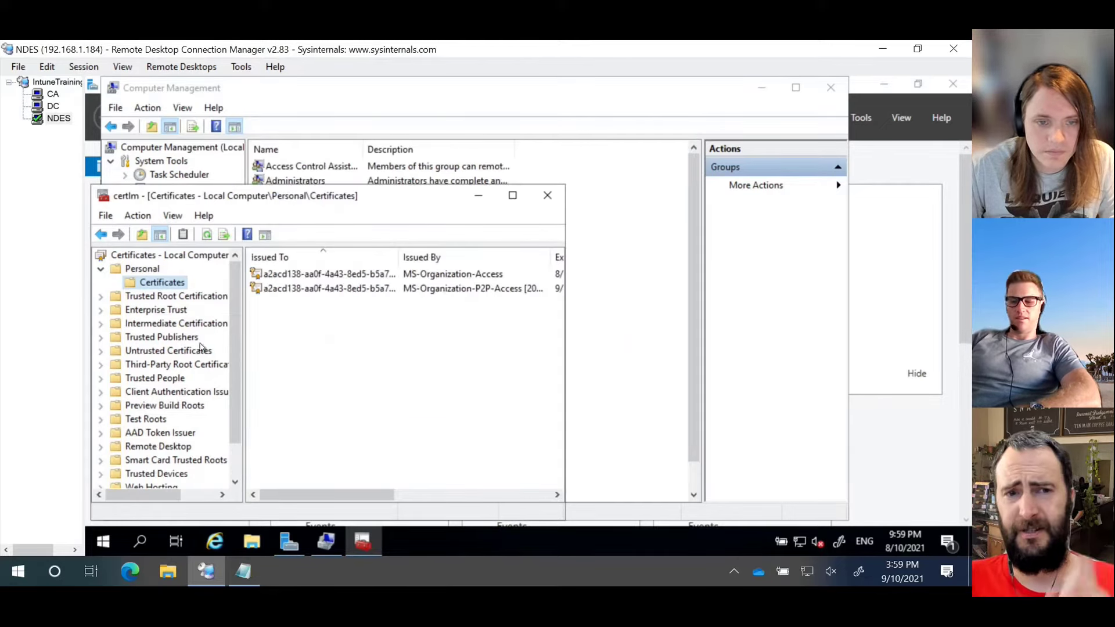
Step: Show the maximized Trusted Root Certification Authorities certificates and select Intune Training CA
double_click(195, 298)
click(168, 312)
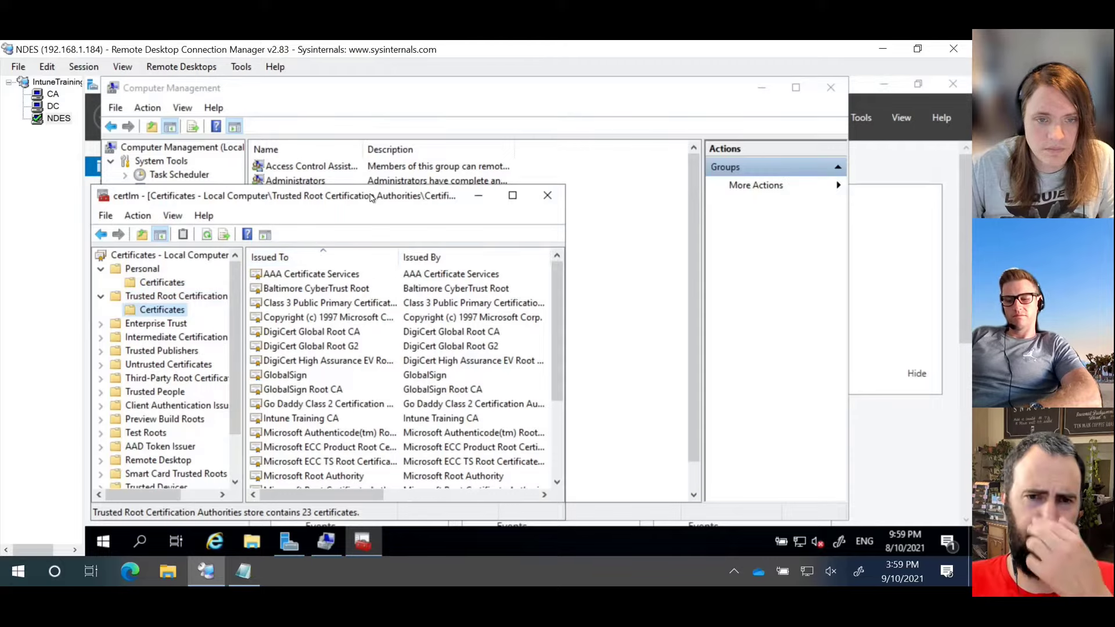
double_click(371, 197)
click(319, 305)
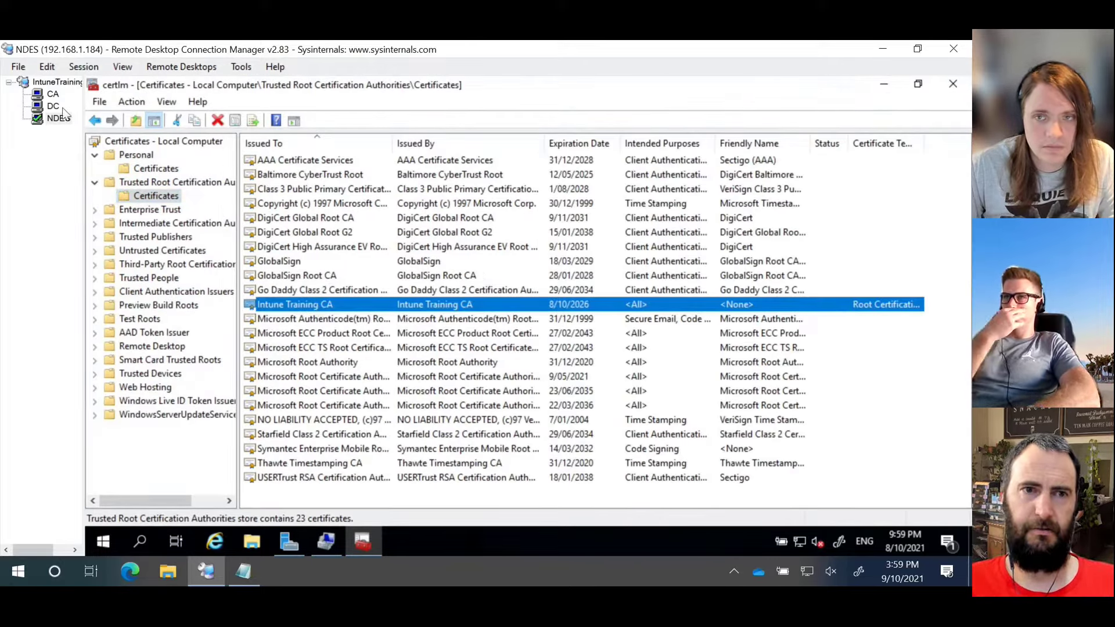
click(53, 96)
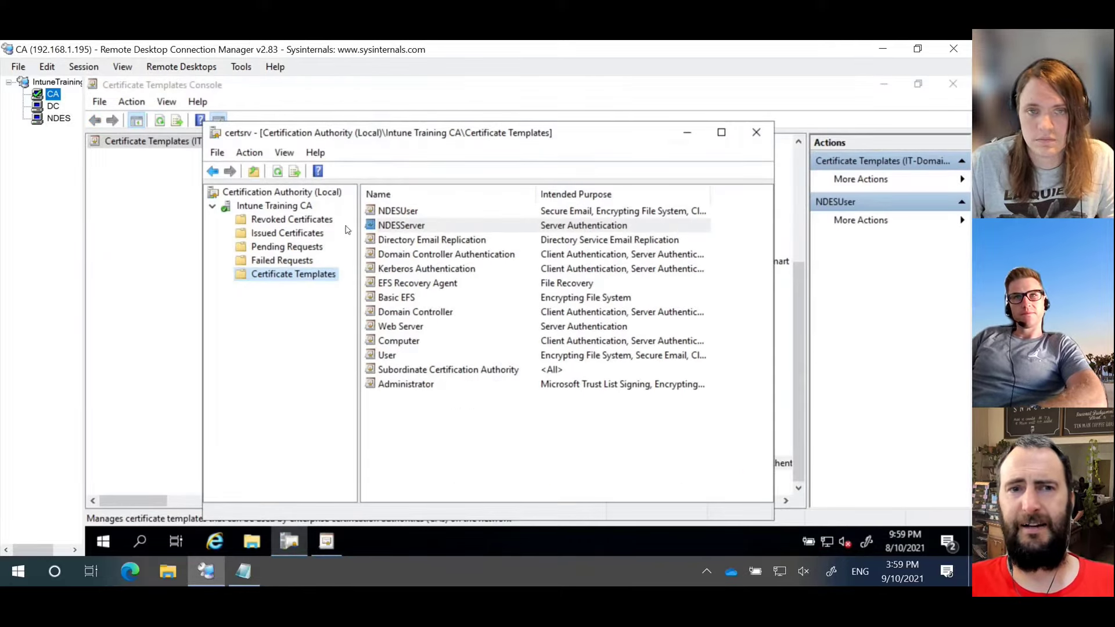
Step: Open the NDESServer template's Security tab and review the existing permission entries
click(178, 223)
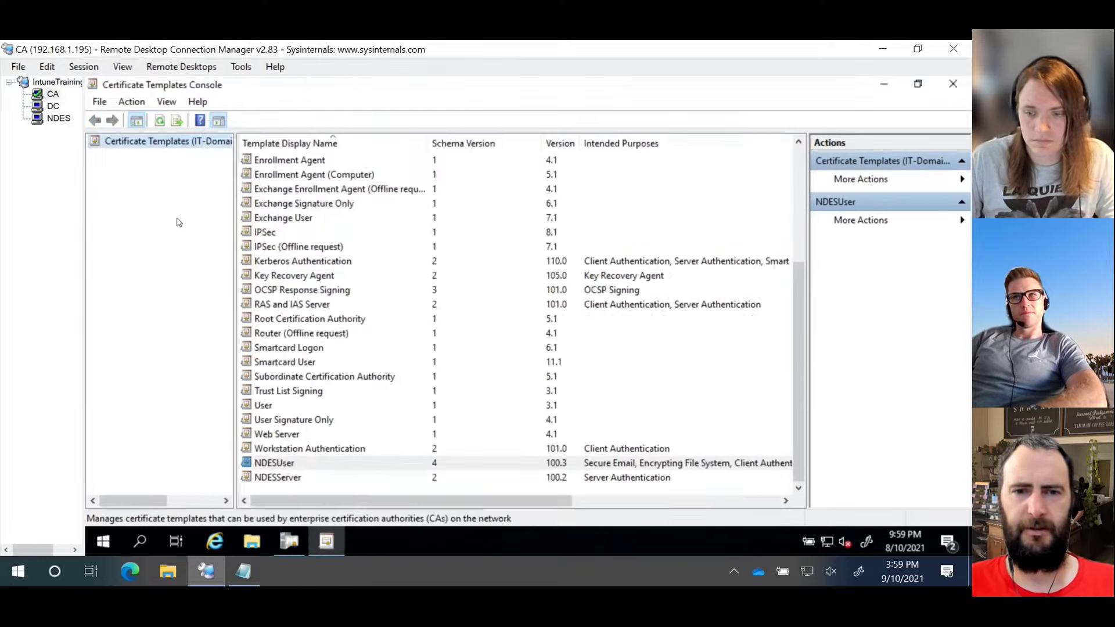
double_click(291, 479)
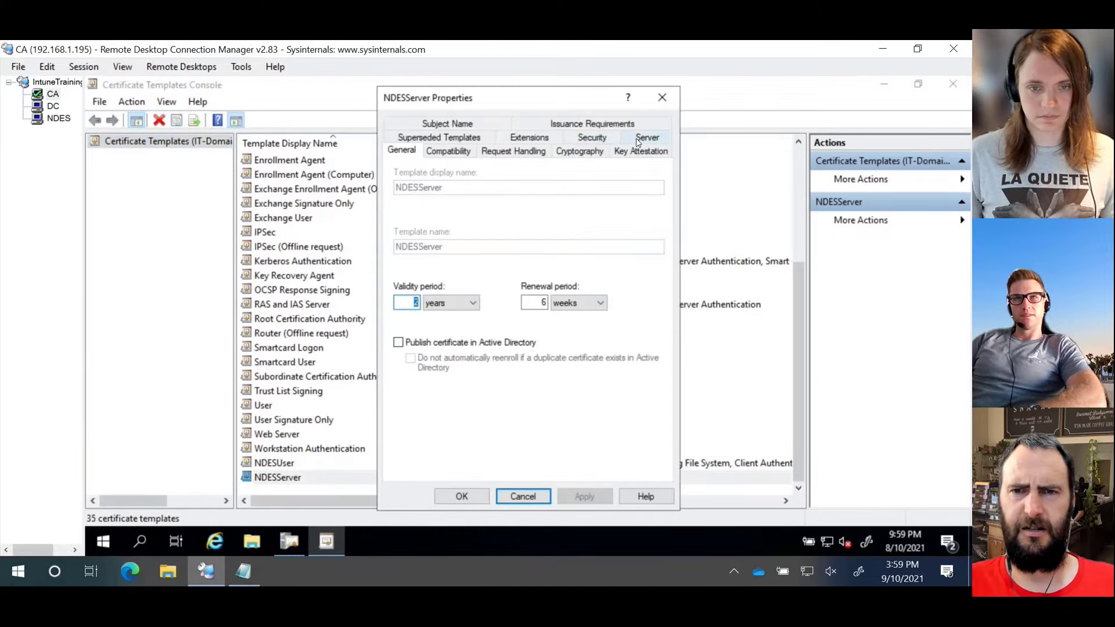
click(590, 140)
click(464, 199)
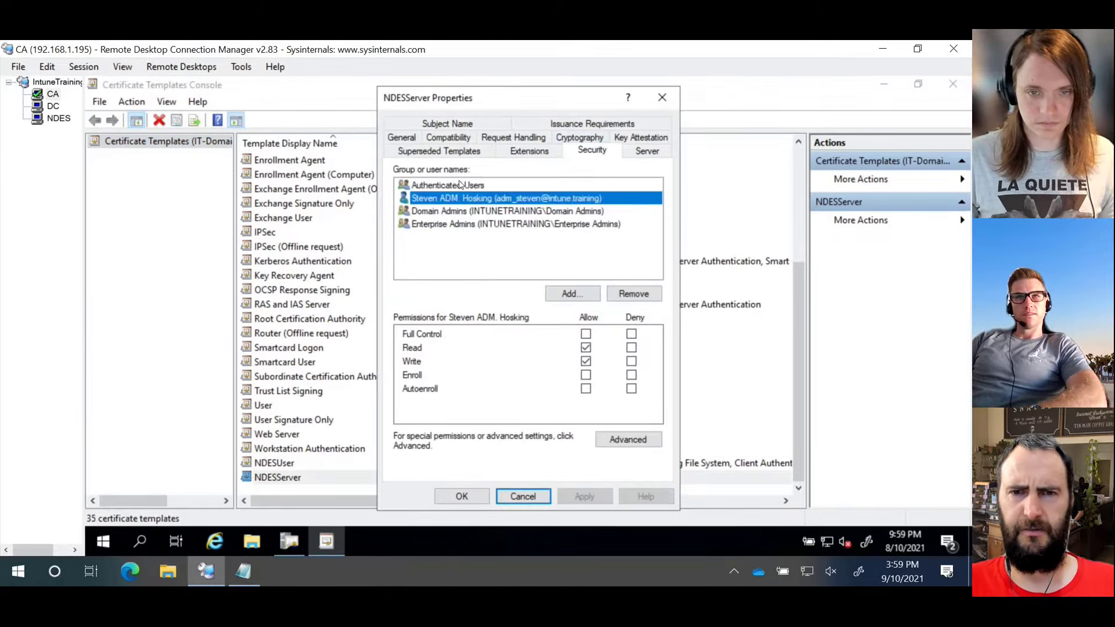
click(462, 187)
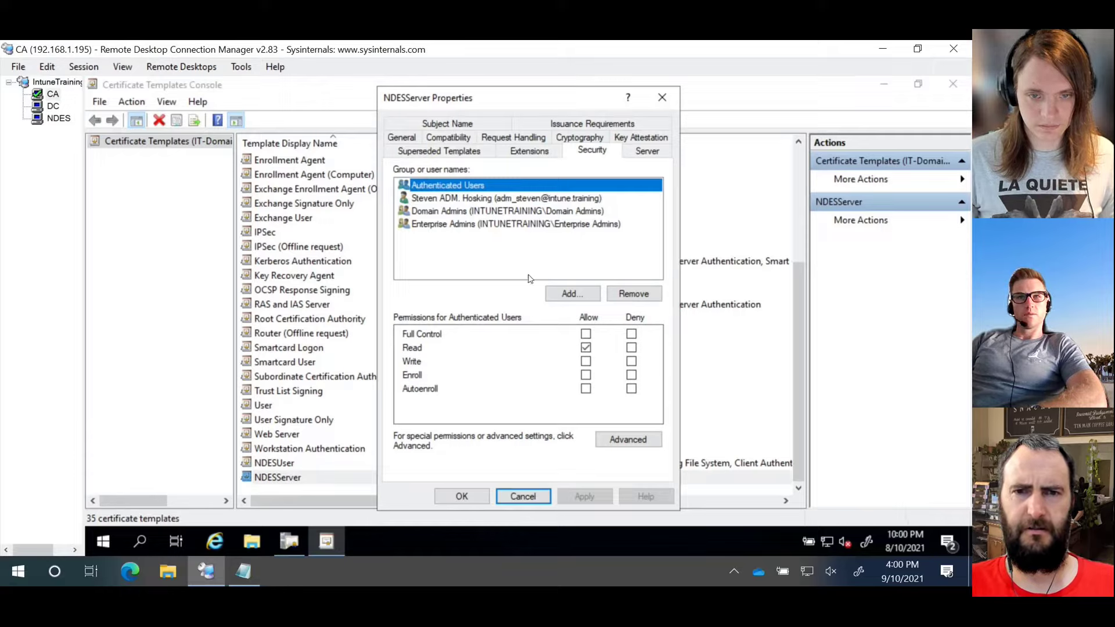
click(513, 211)
click(507, 197)
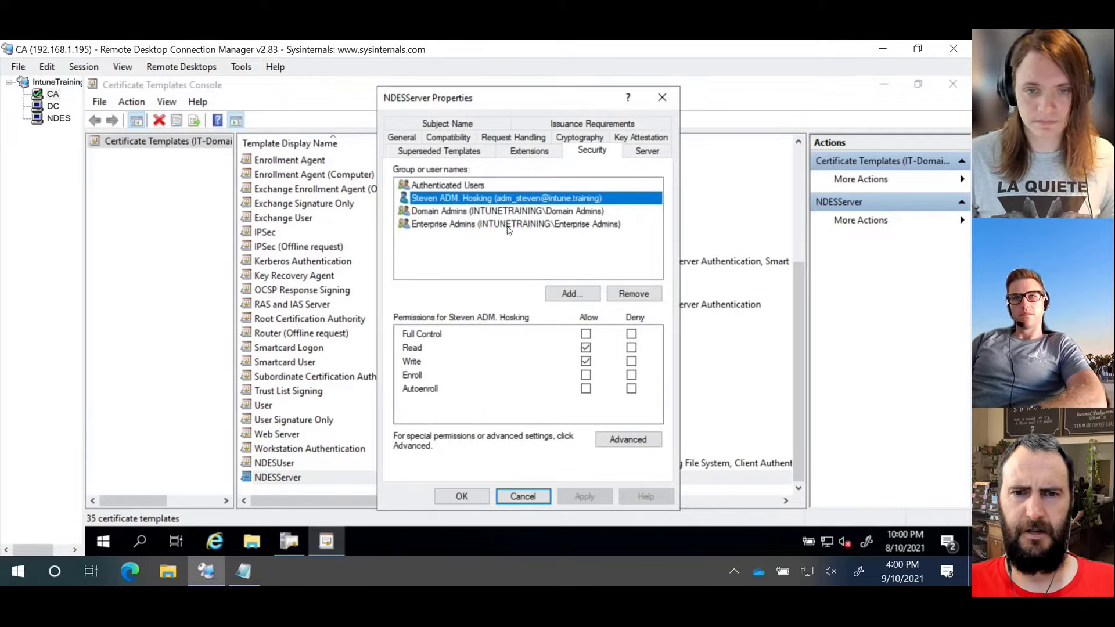
click(465, 185)
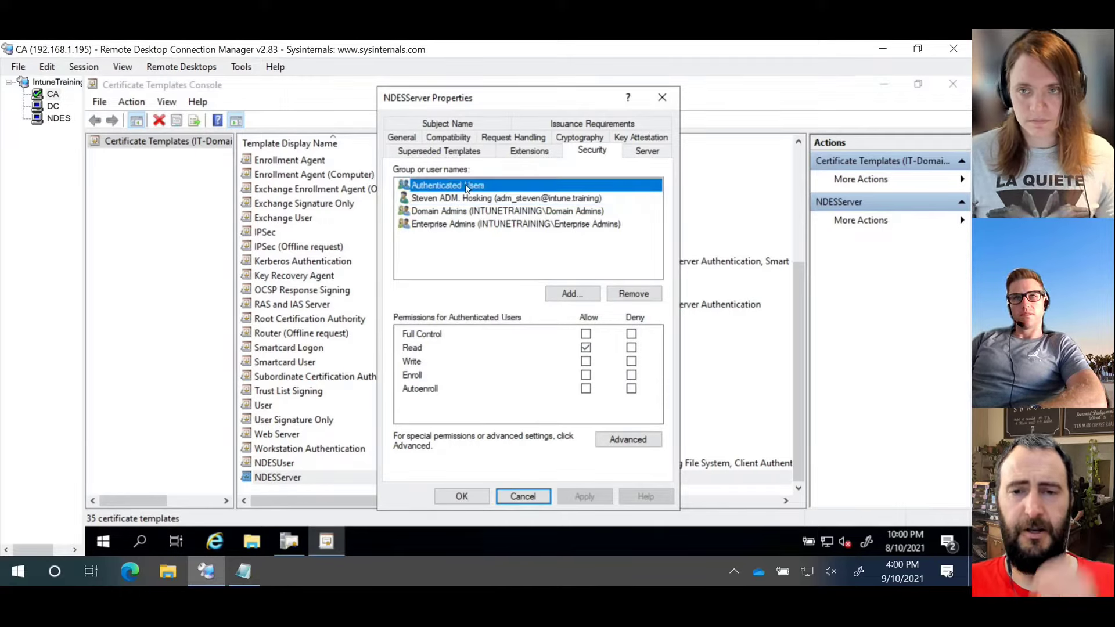
Step: Add the ITNDES computer with Allow Write and Enroll, then apply and close
click(564, 295)
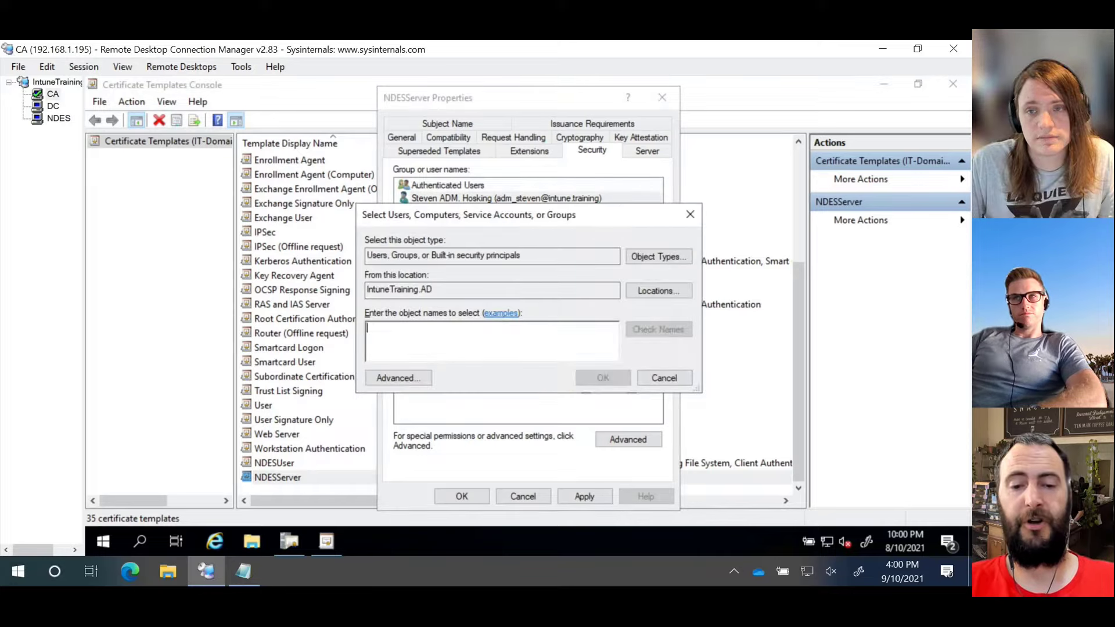
text(in)
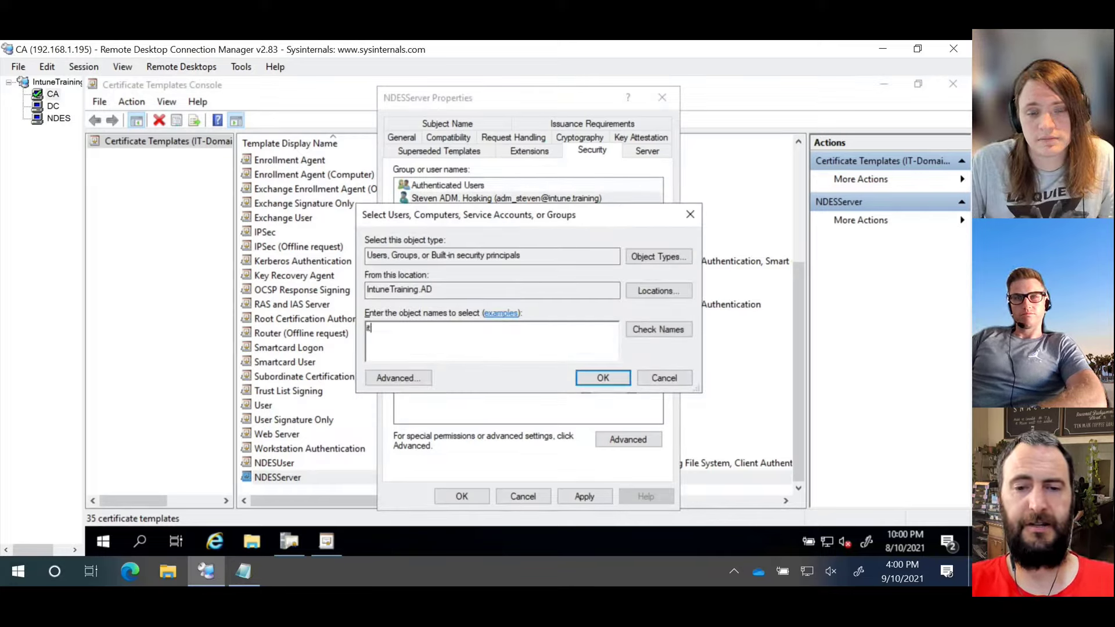
text(ndes)
key(Return)
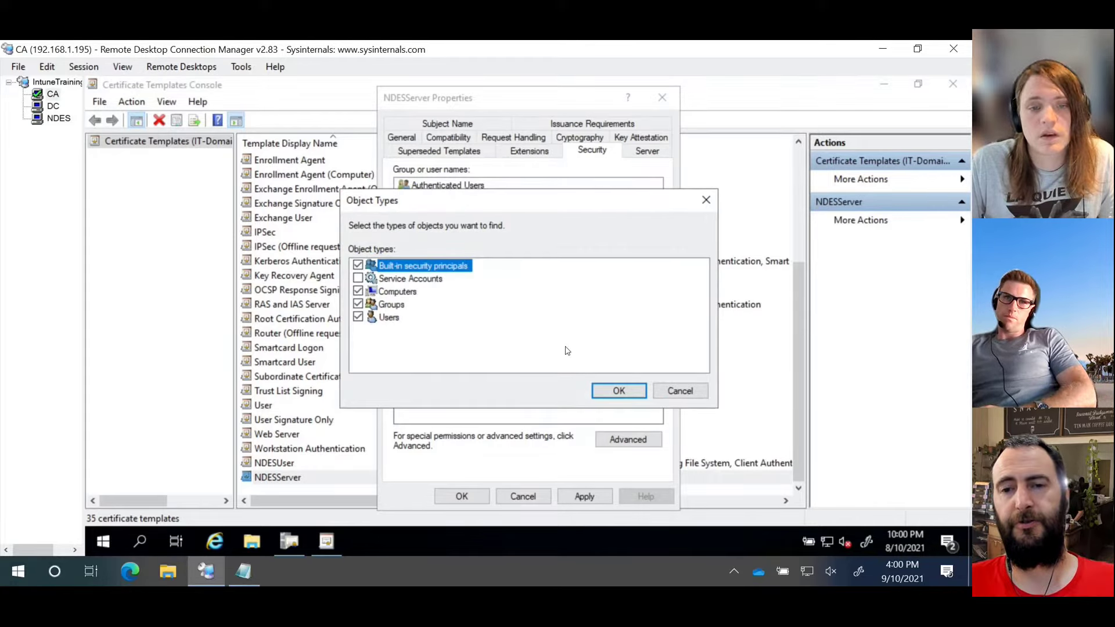
click(619, 389)
click(593, 376)
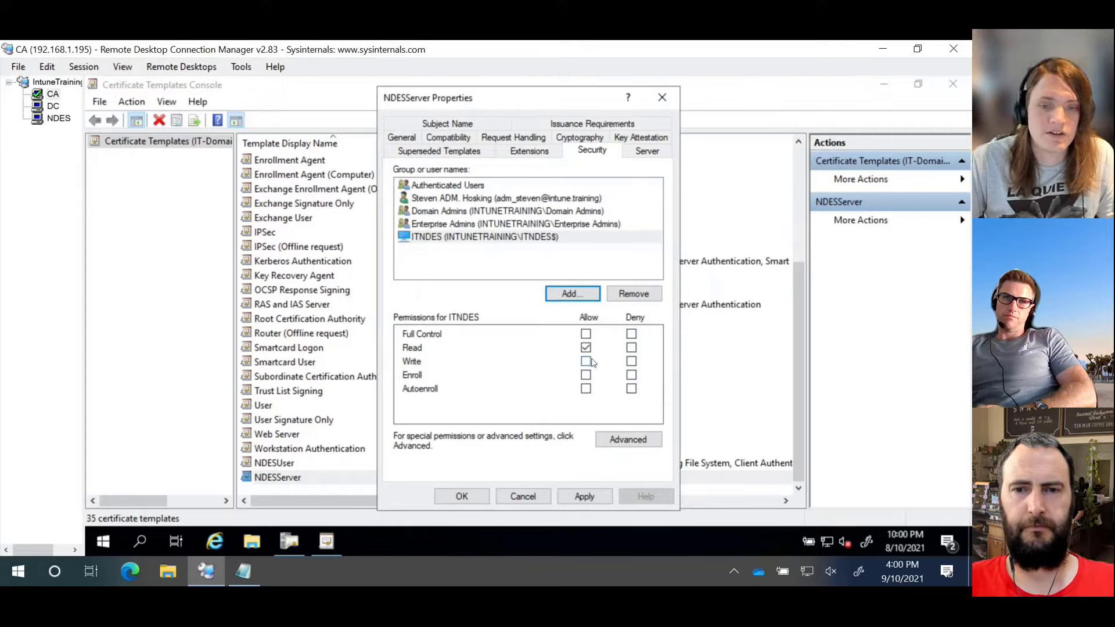
click(585, 361)
click(586, 374)
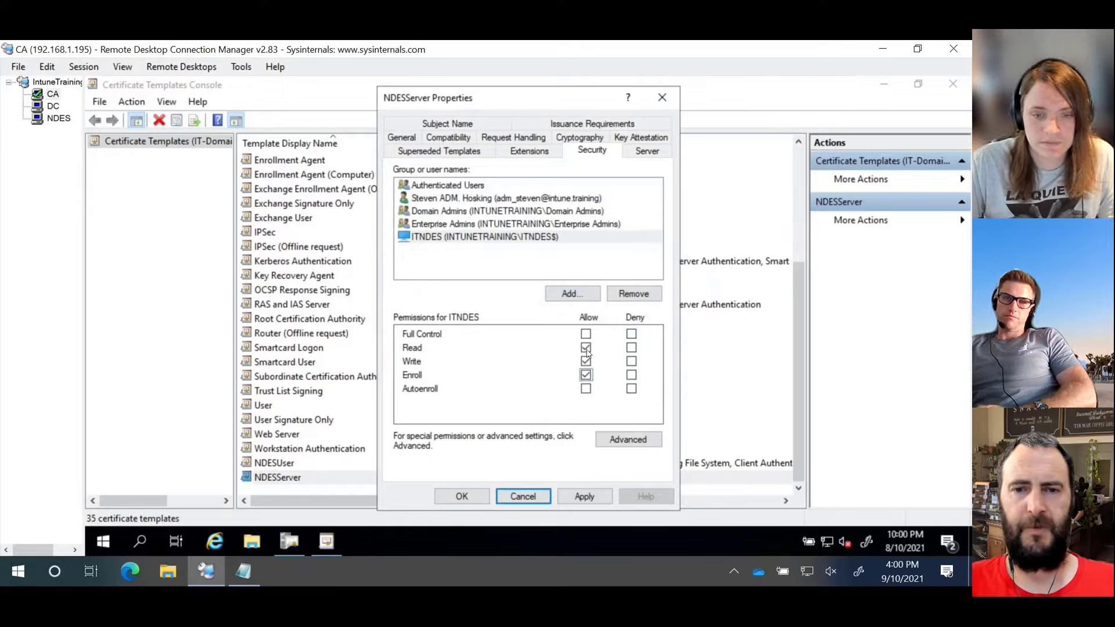
click(575, 496)
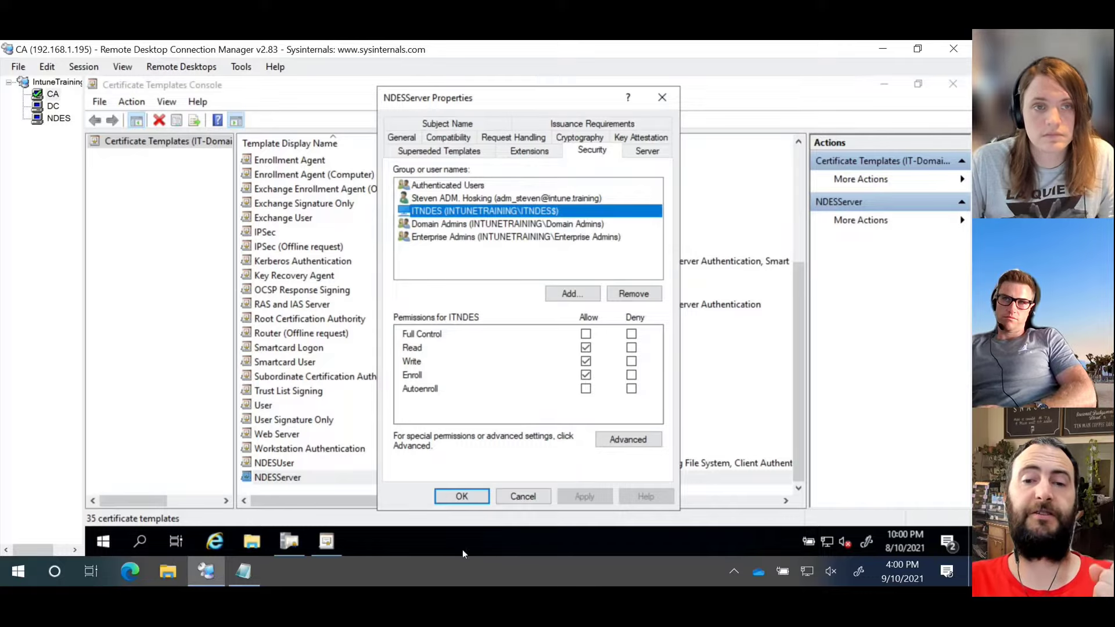
click(463, 496)
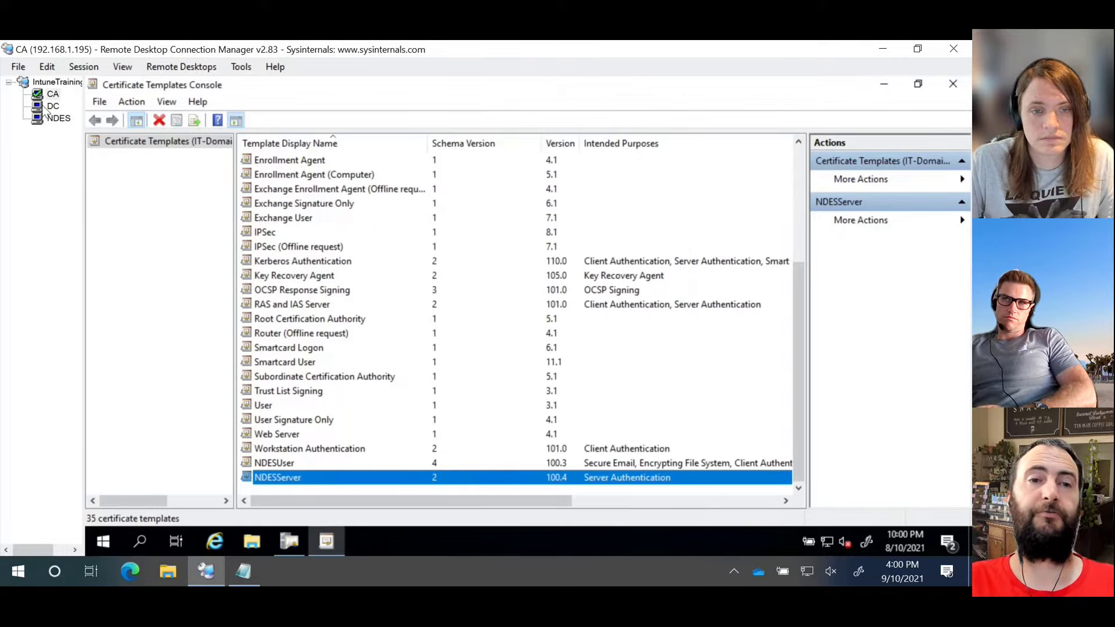
Step: On NDES, start a computer certificate request, tick NDESServer, then cancel without enrolling
click(43, 119)
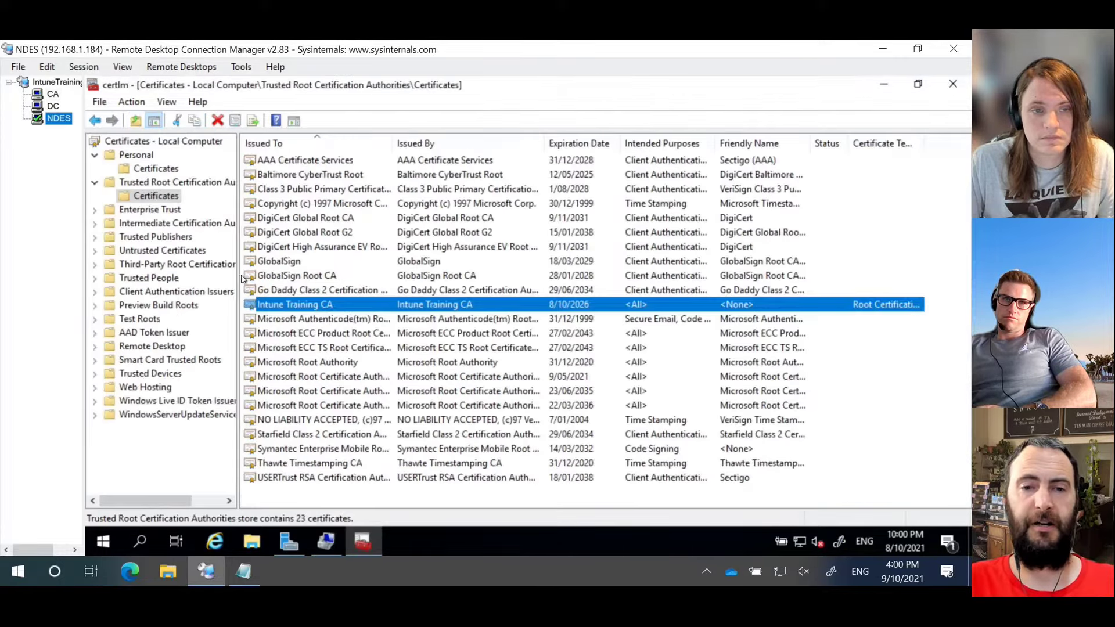
click(158, 182)
right_click(155, 170)
mouse_move(201, 178)
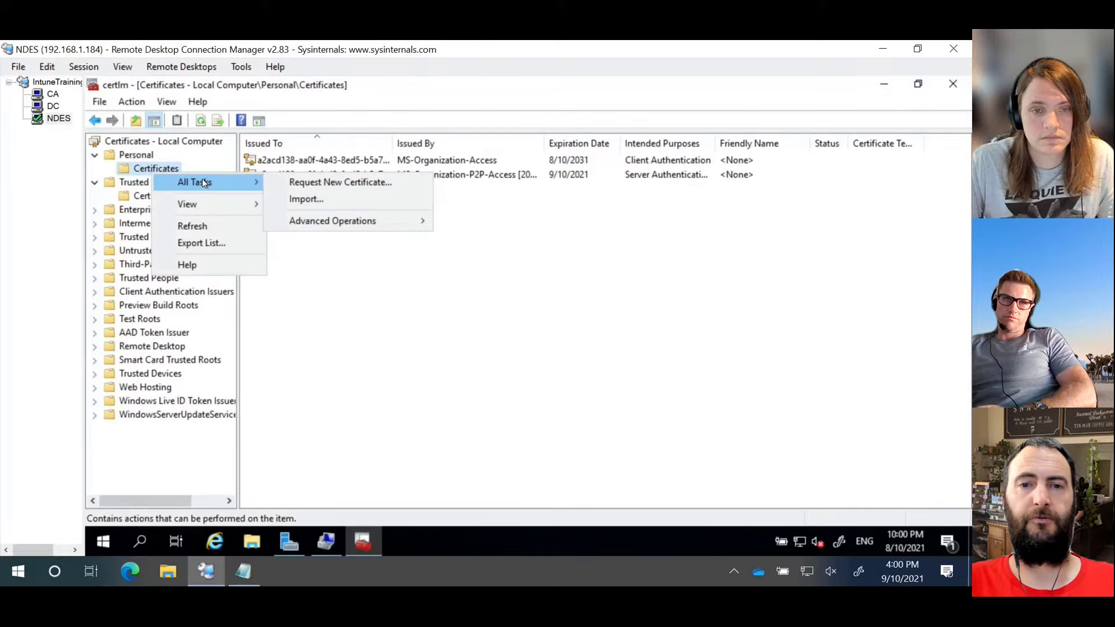
click(369, 185)
click(667, 457)
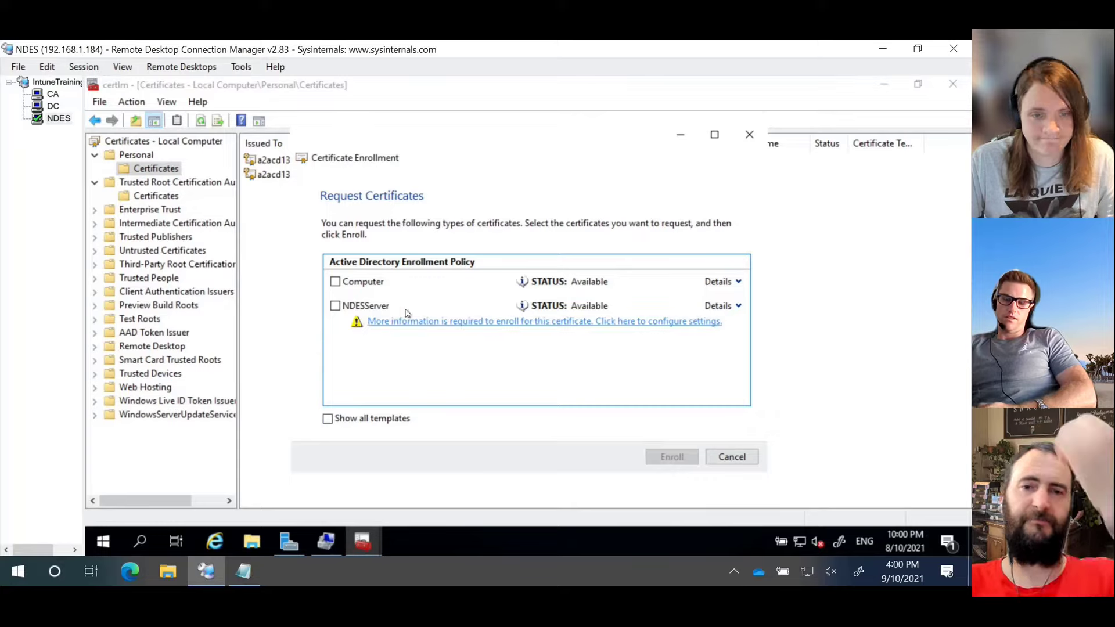
click(372, 306)
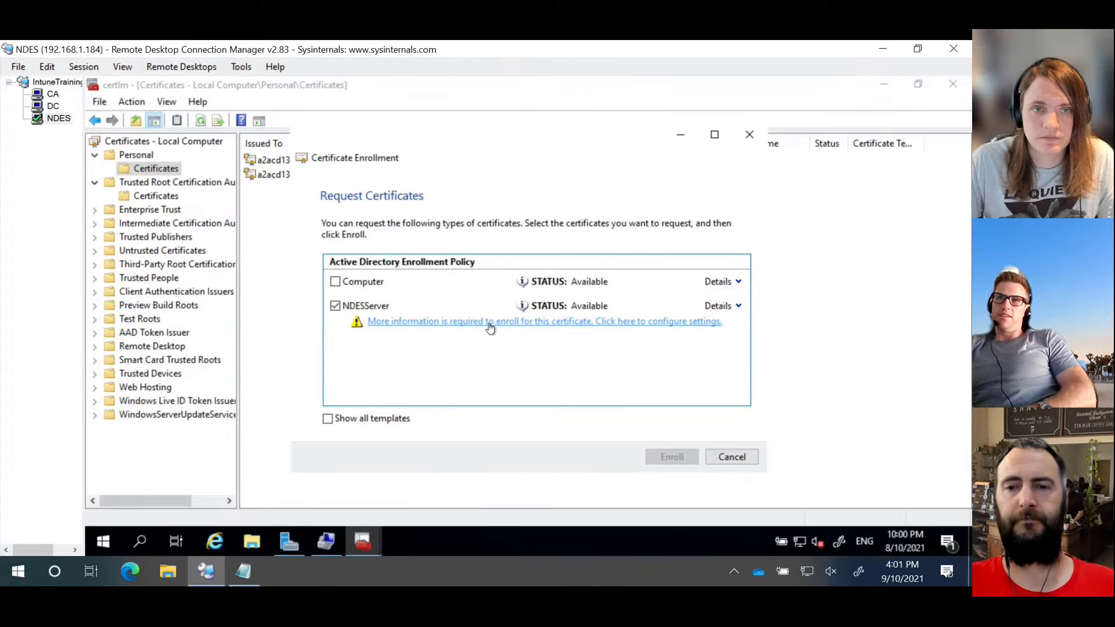
click(730, 458)
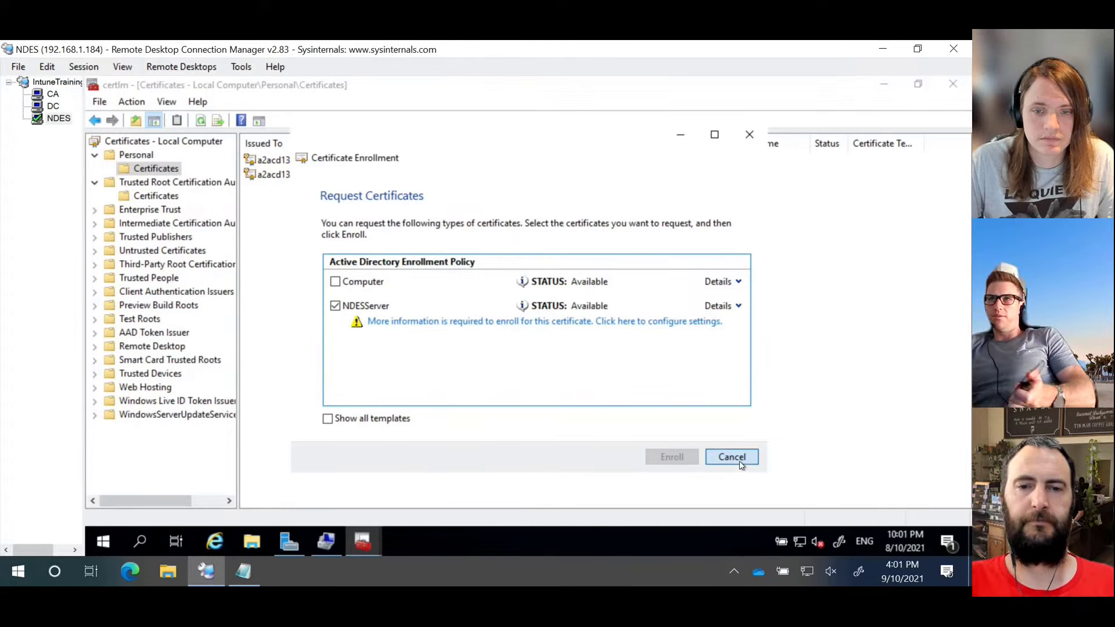
Step: Run certmgr.msc and show the current user's Personal certificates
right_click(103, 541)
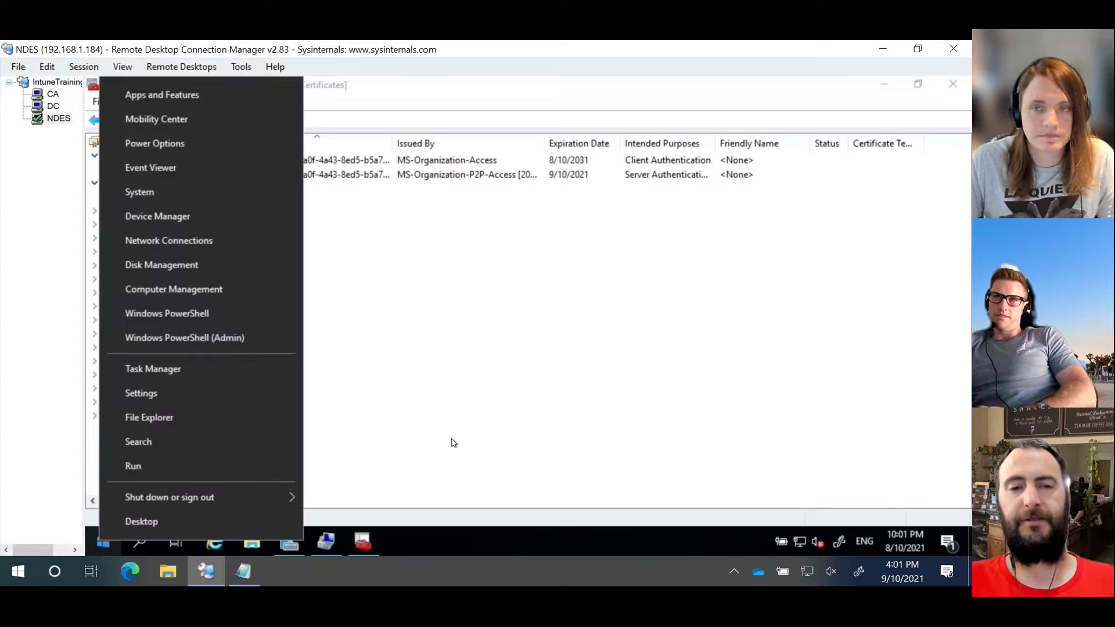
click(227, 466)
text(cert)
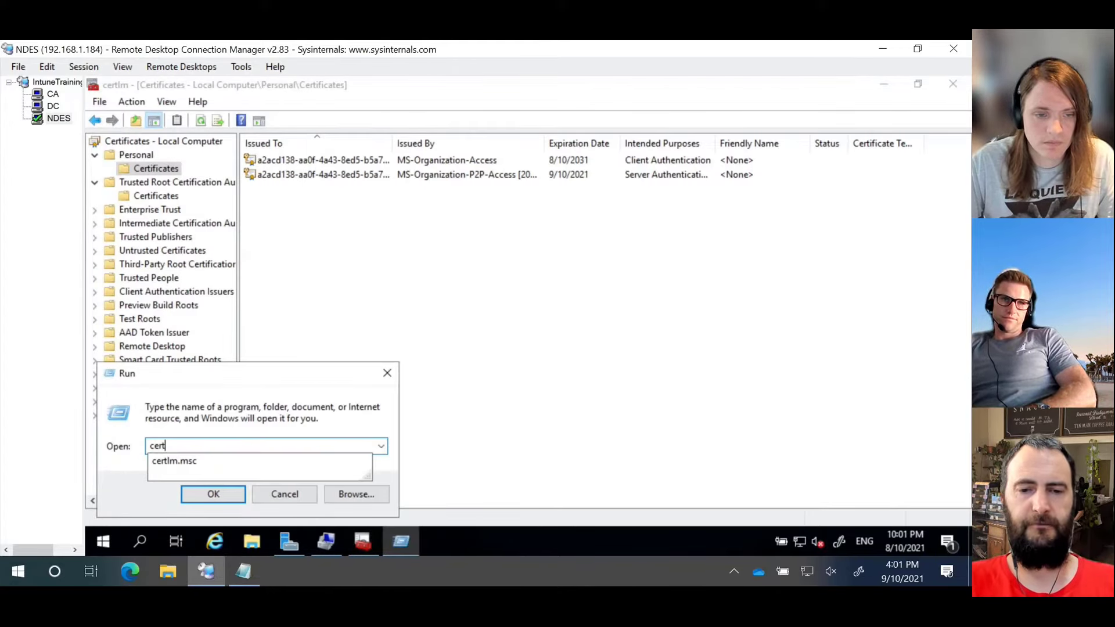
text(mgr.m)
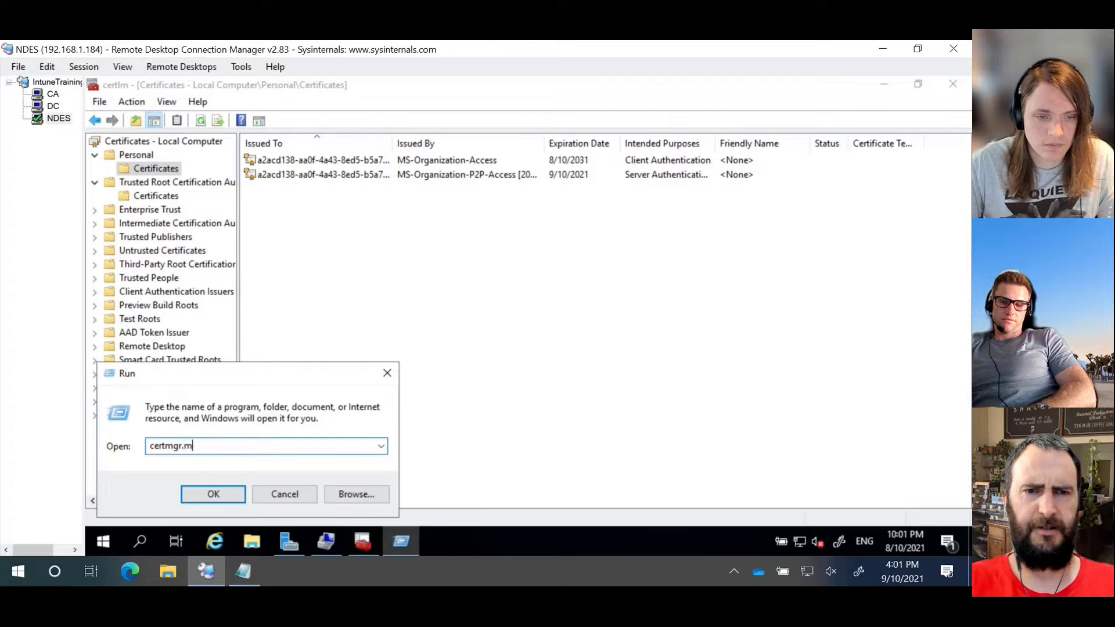
text(sc)
key(Return)
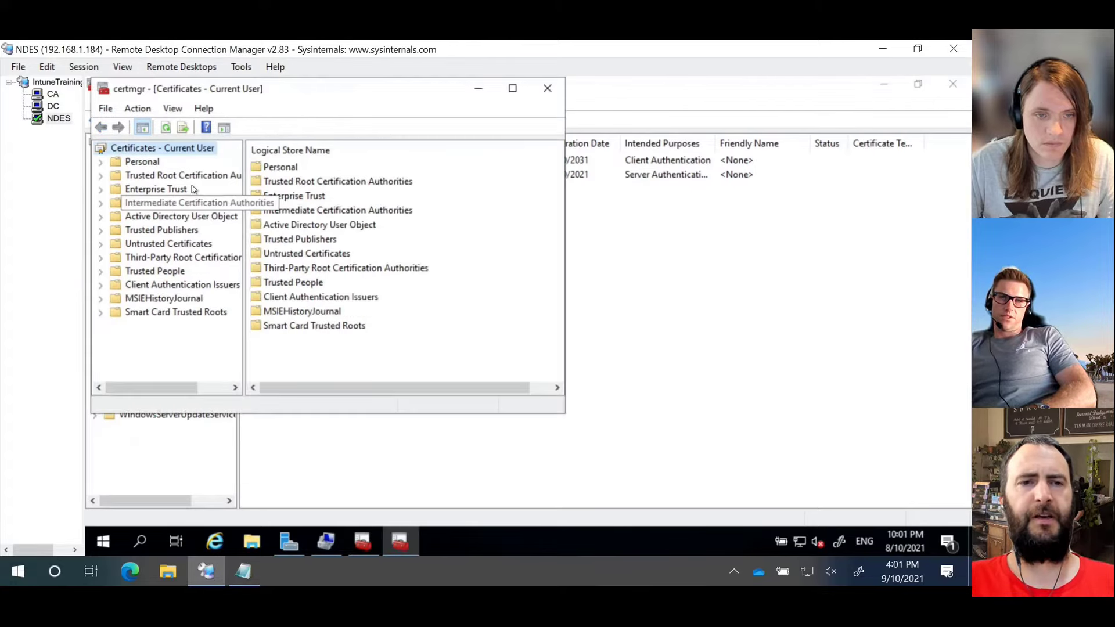
double_click(143, 161)
click(161, 175)
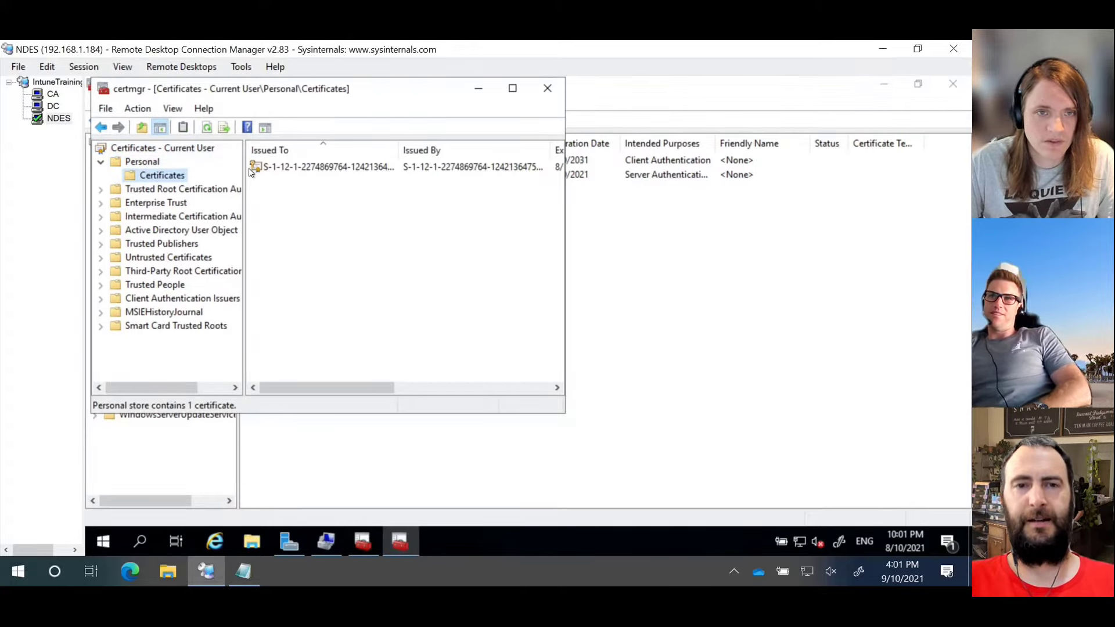
Step: Review the user templates in a new certificate request, cancel, and minimize both certificate consoles
drag(308, 90, 567, 156)
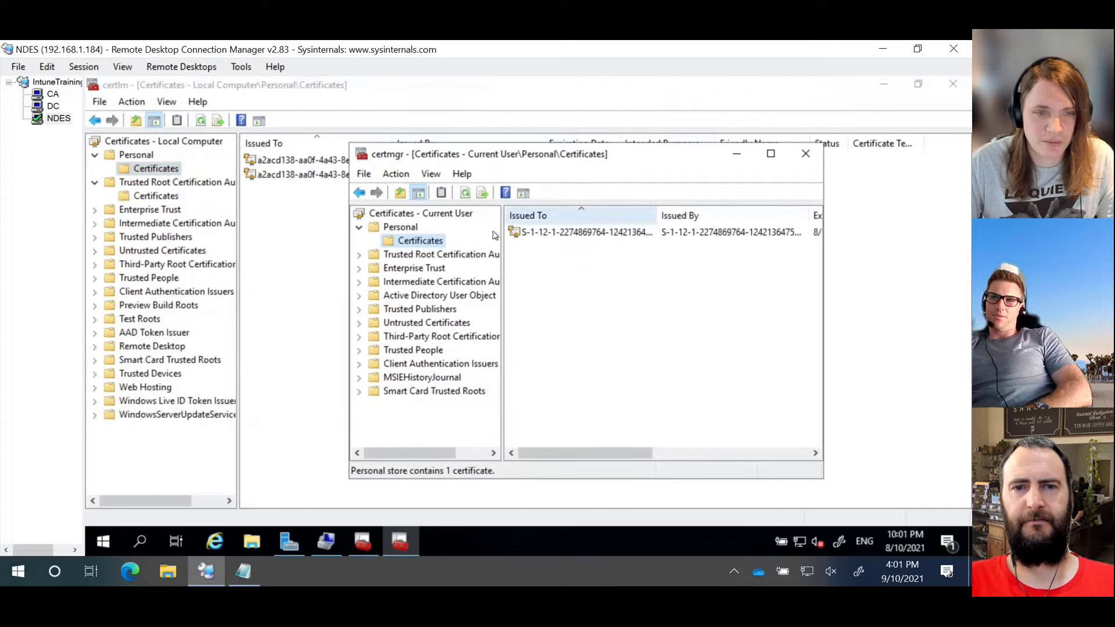
right_click(431, 241)
mouse_move(494, 251)
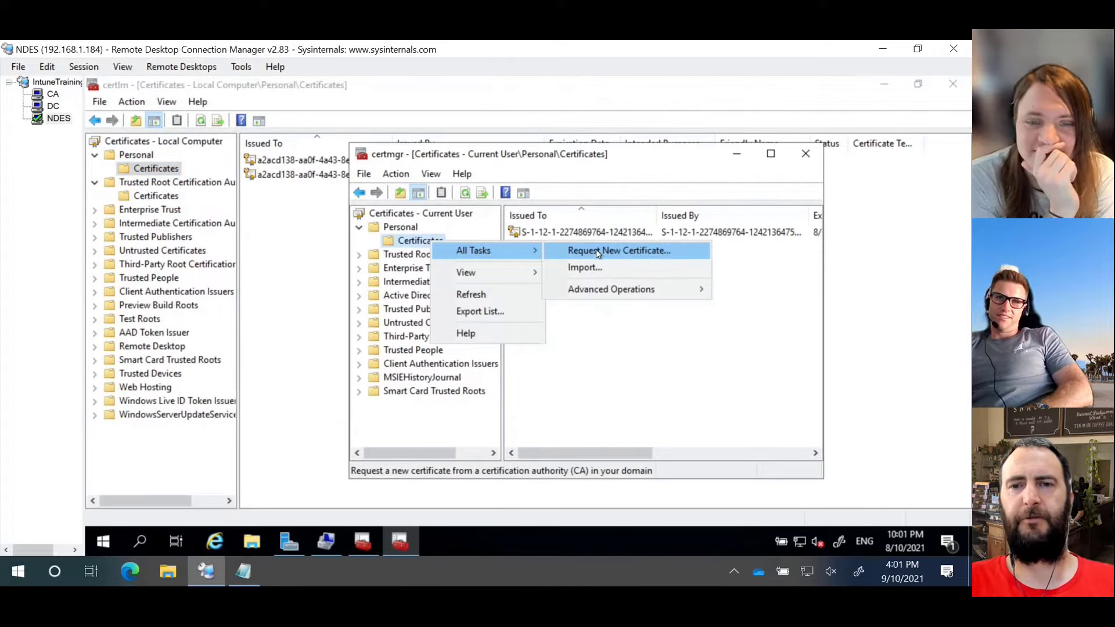
click(596, 251)
click(733, 473)
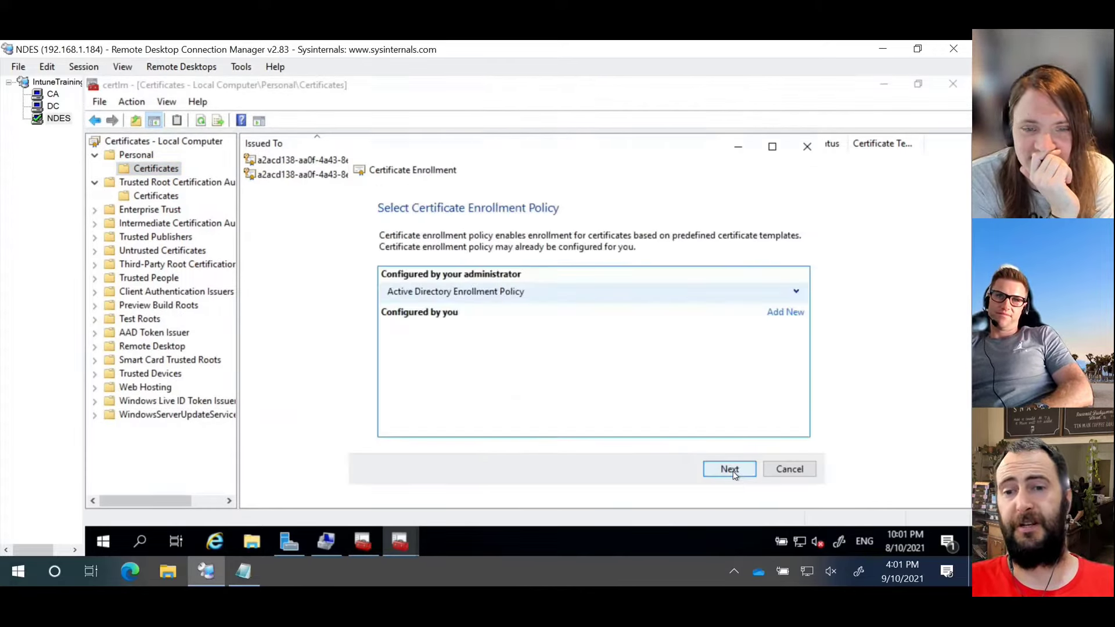
click(731, 471)
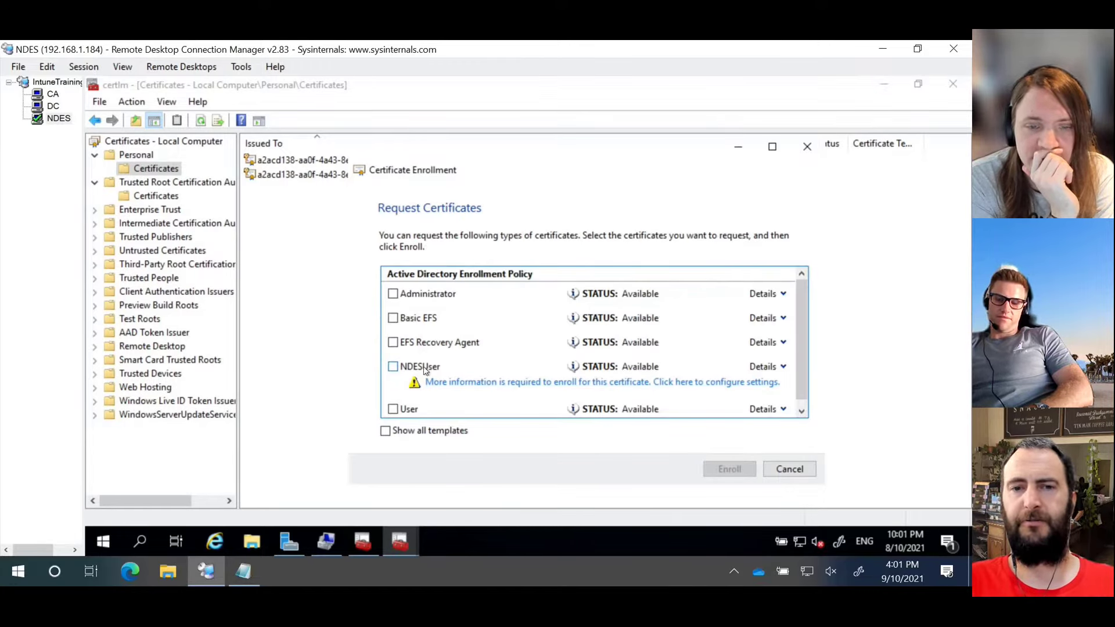
scroll(464, 348, down, 1)
scroll(491, 346, up, 1)
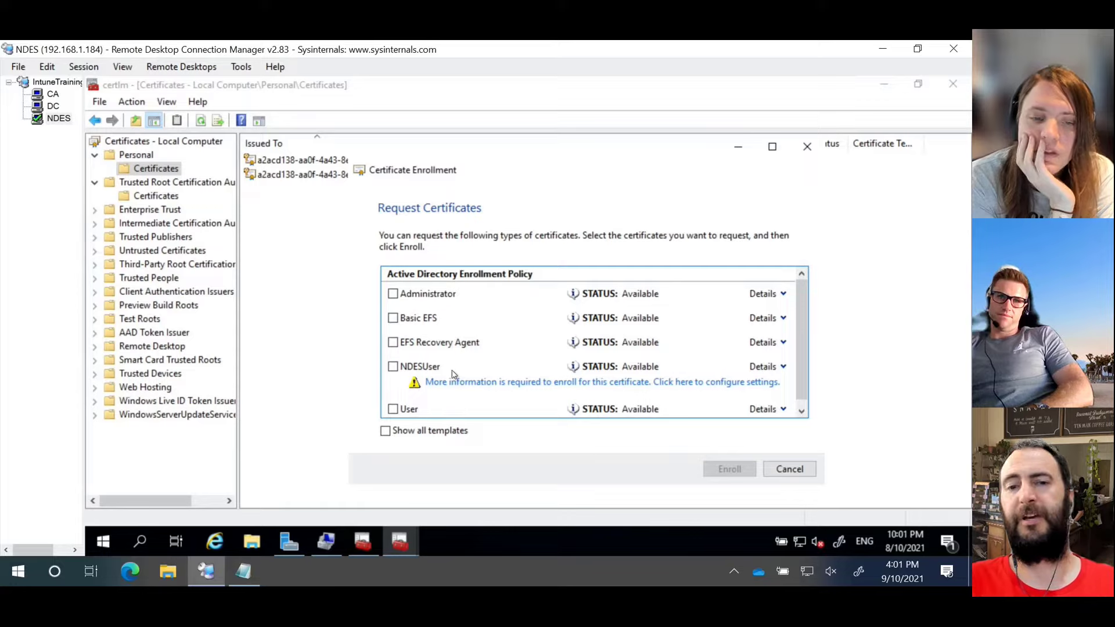
scroll(491, 378, down, 1)
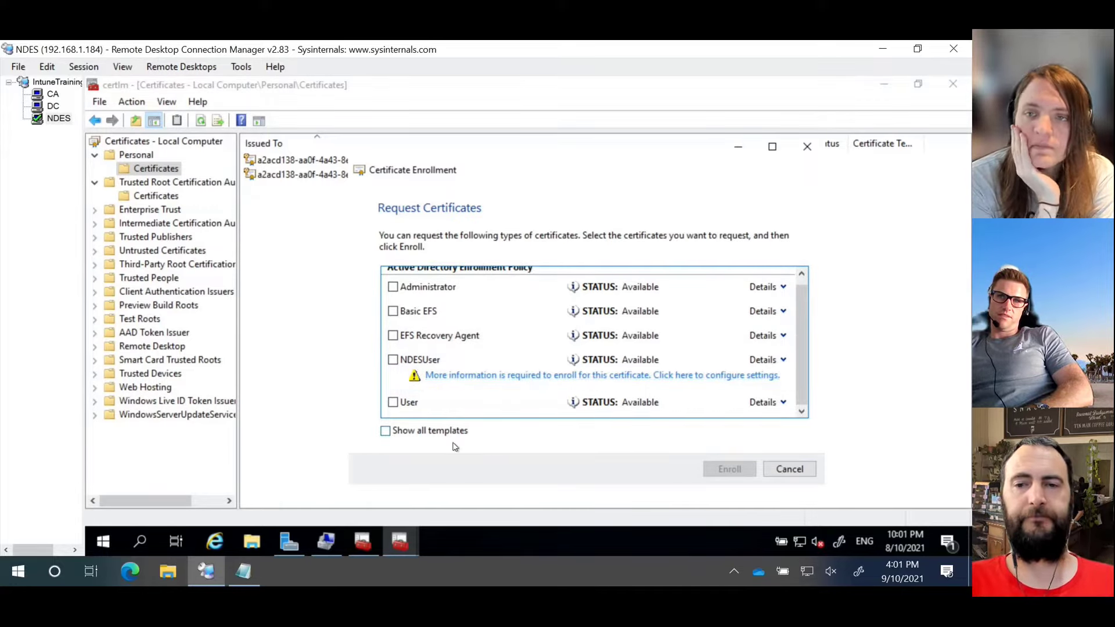
click(790, 469)
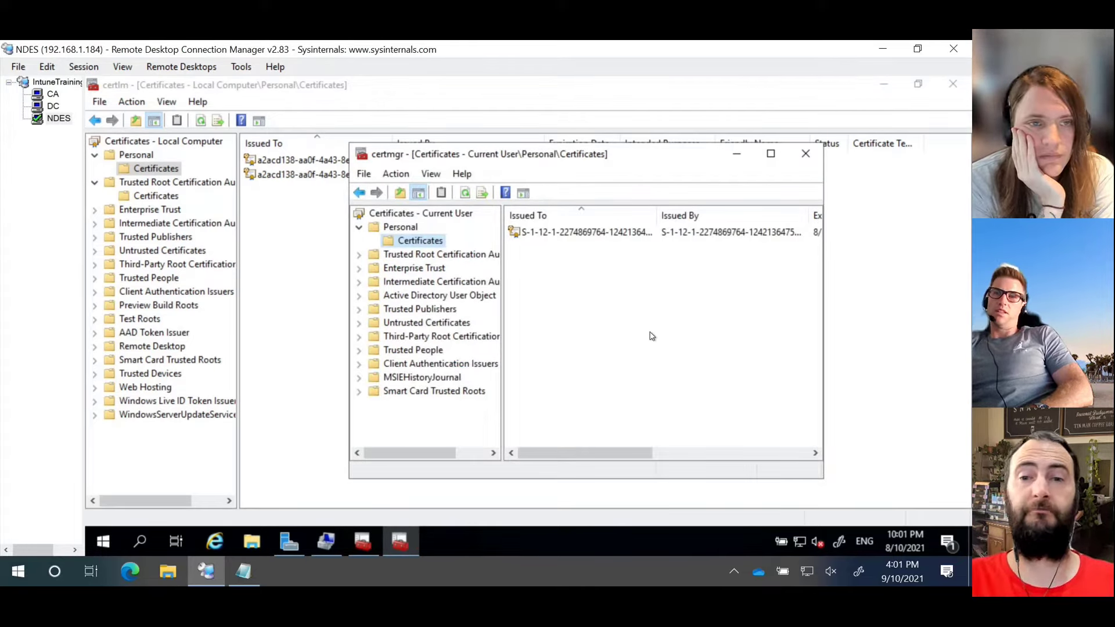
click(737, 154)
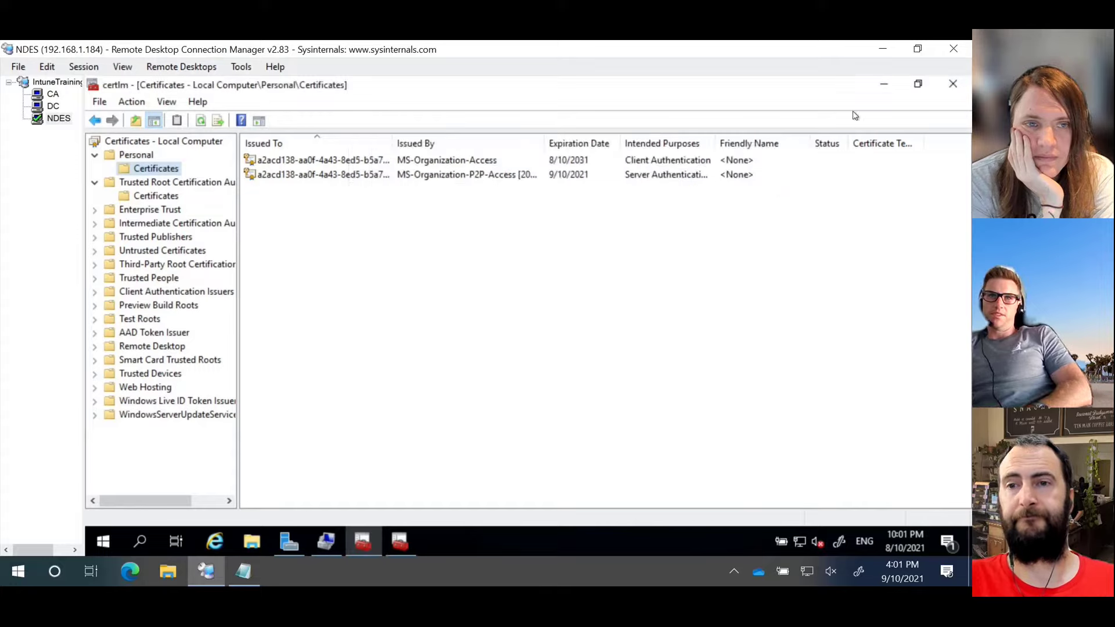
click(884, 87)
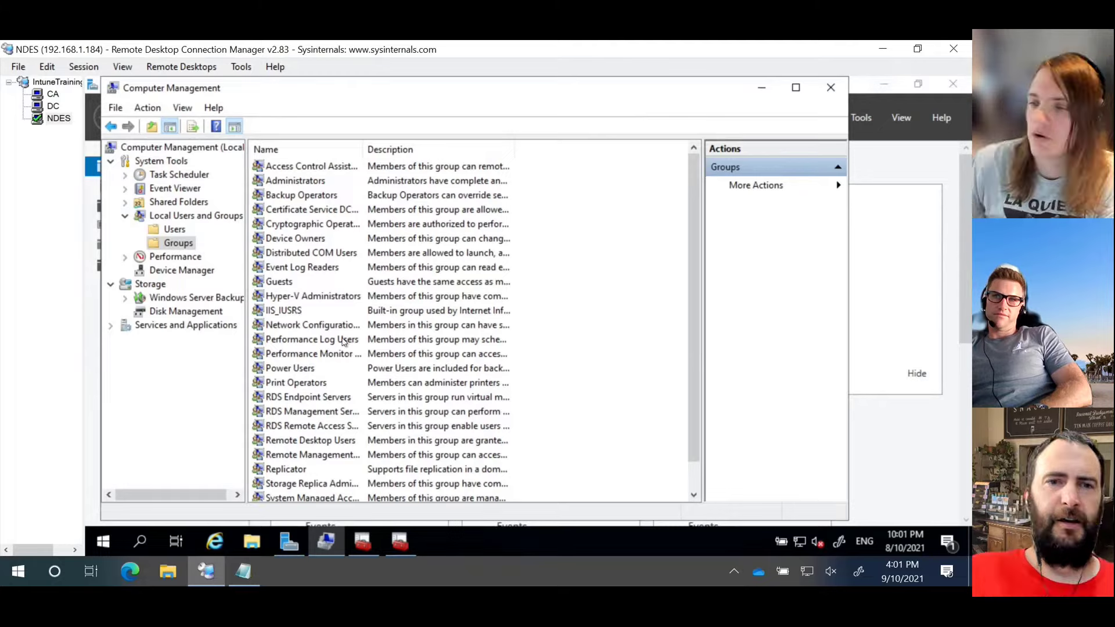
Step: From Server Manager's notifications, launch Configure Active Directory Certificate Services on ITNDES
click(761, 88)
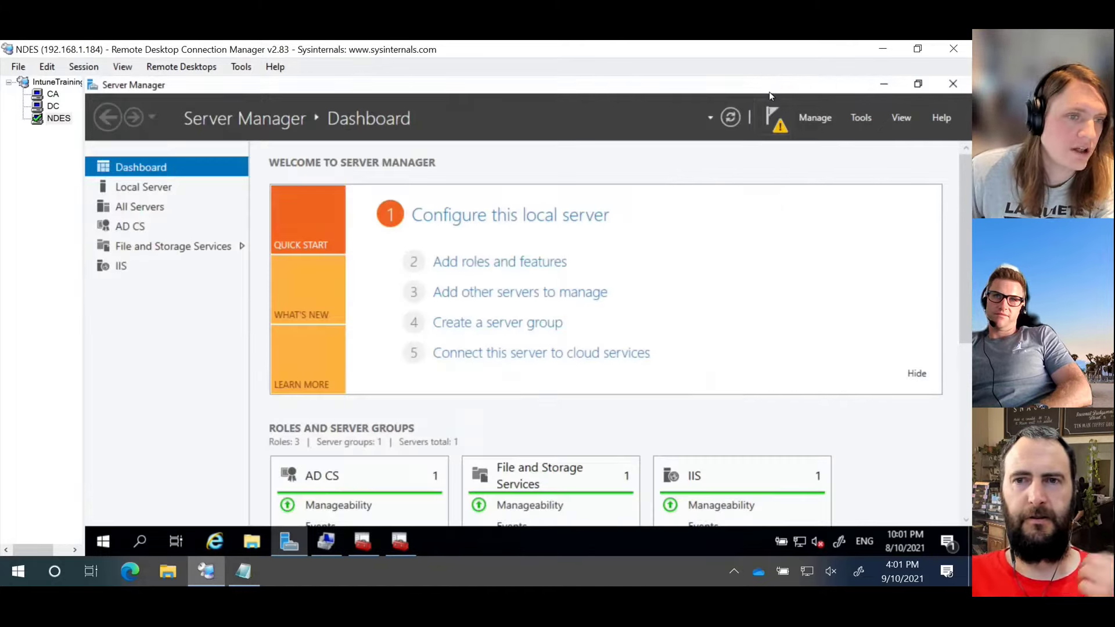
click(779, 125)
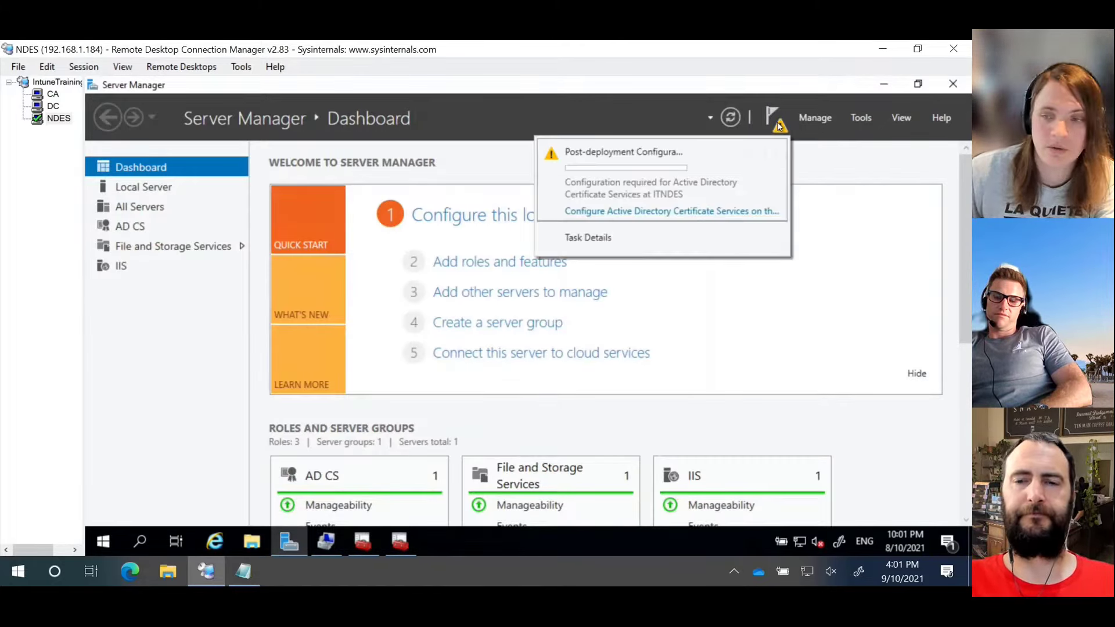
click(658, 213)
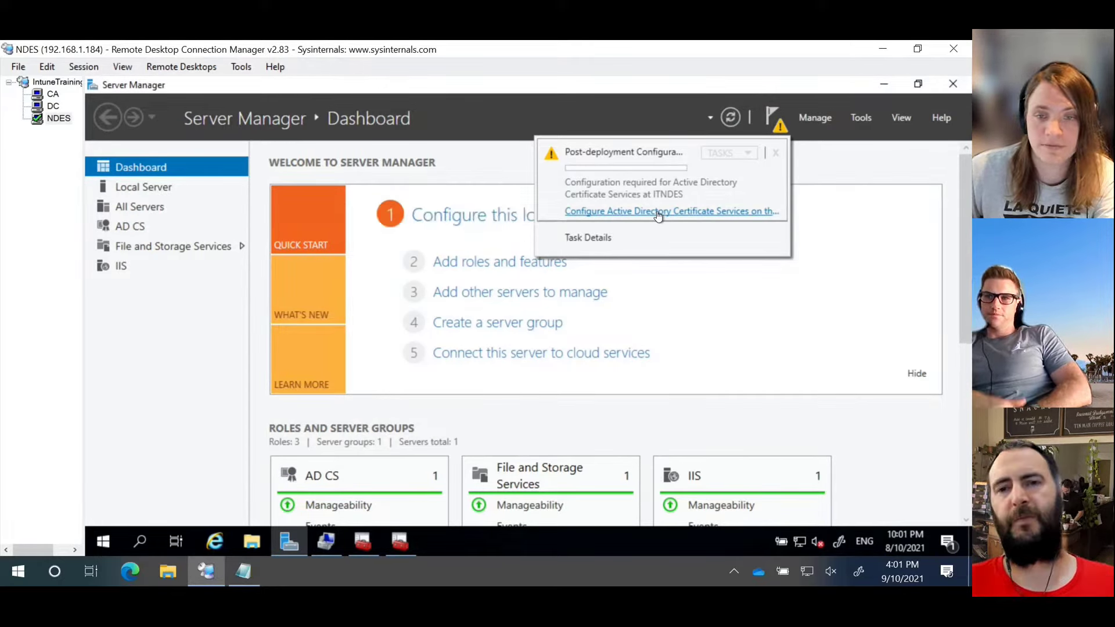
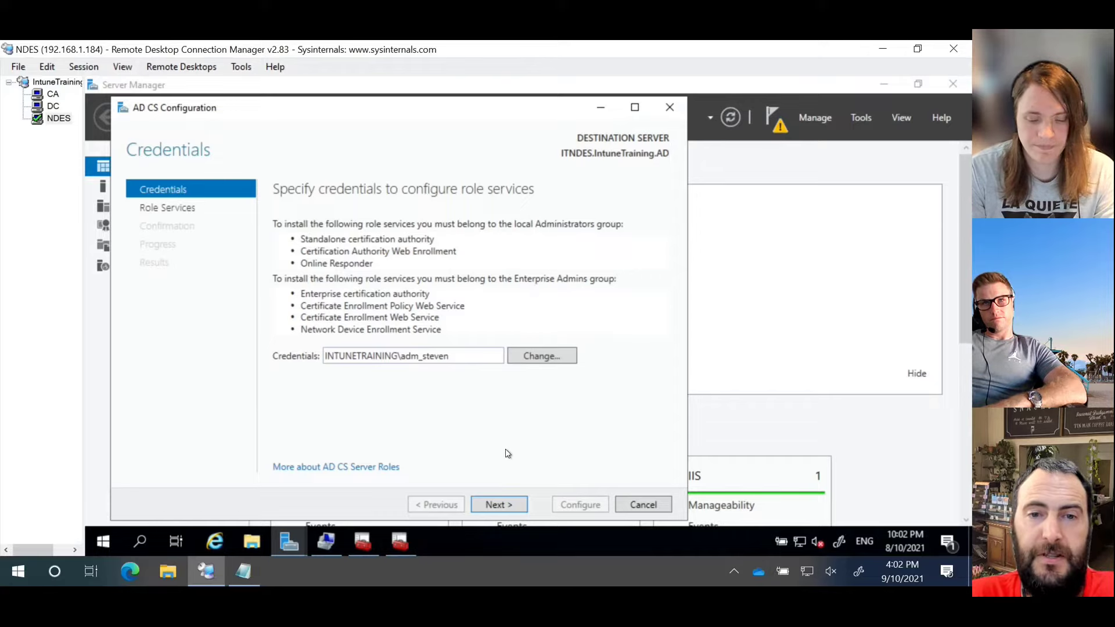
Step: Tick Network Device Enrollment Service as the role service and advance to the NDES service account page
click(497, 505)
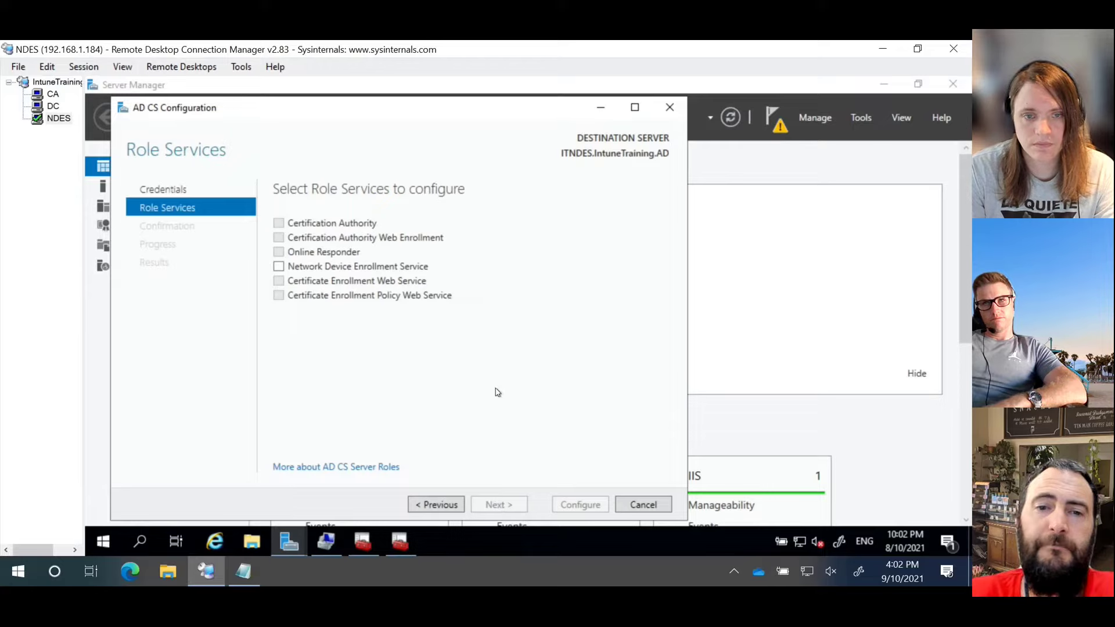
click(280, 266)
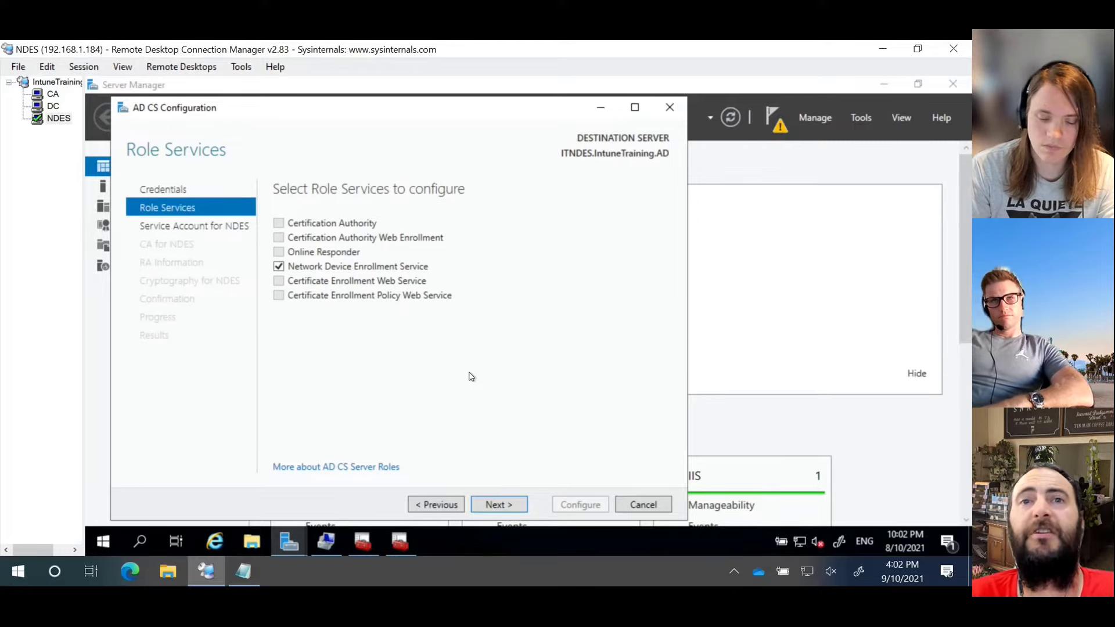
click(490, 506)
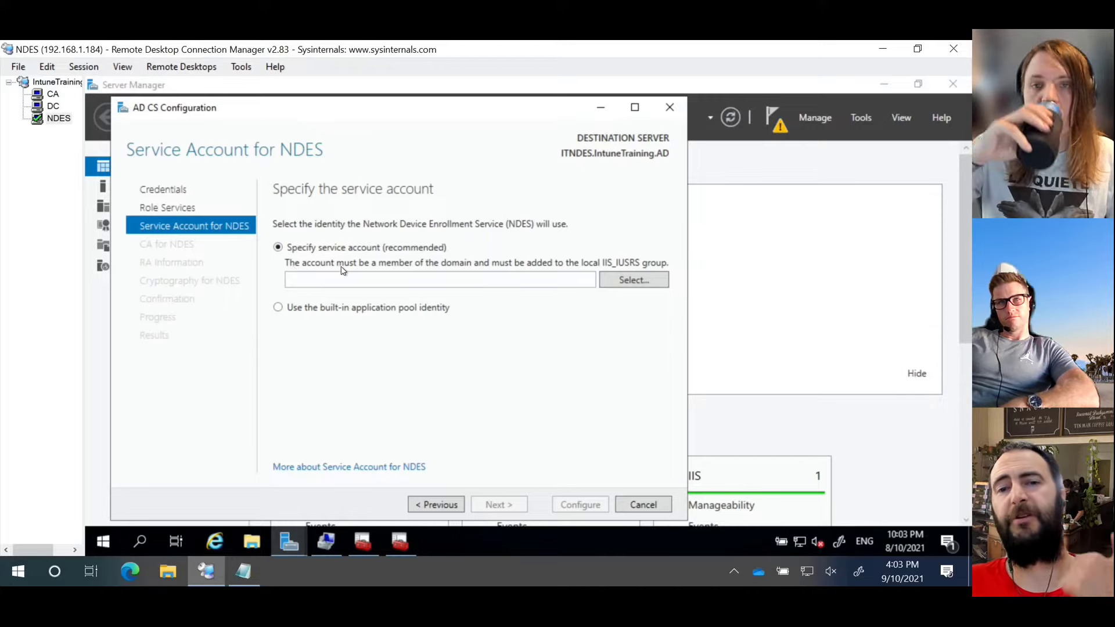
Step: Specify the domain account svc_ndes and its password as the NDES service account
click(639, 279)
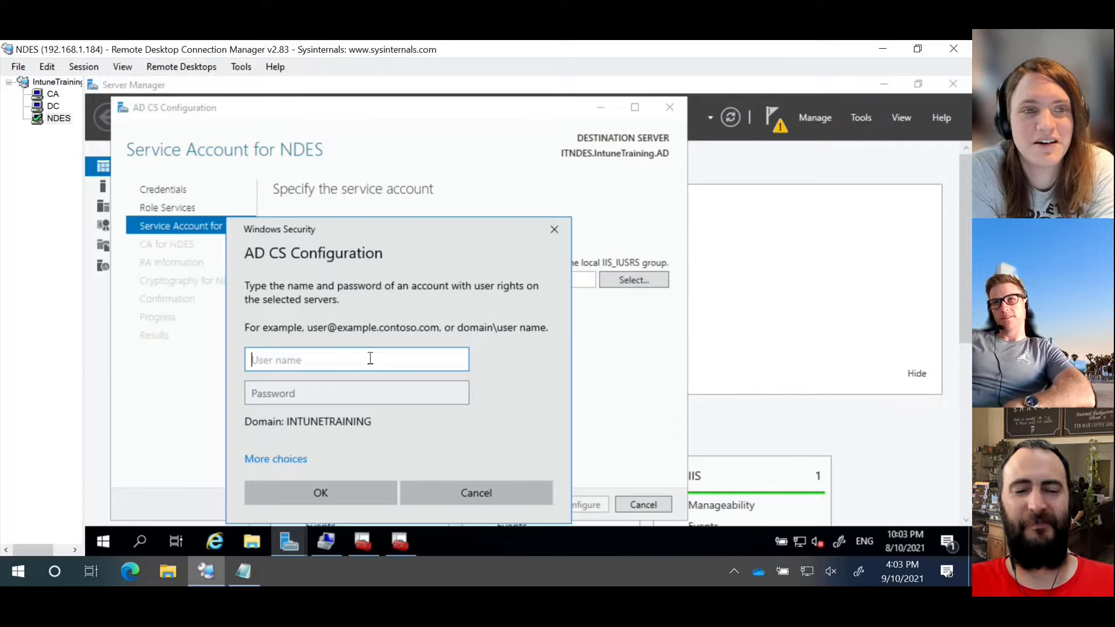
text(svc_ndess)
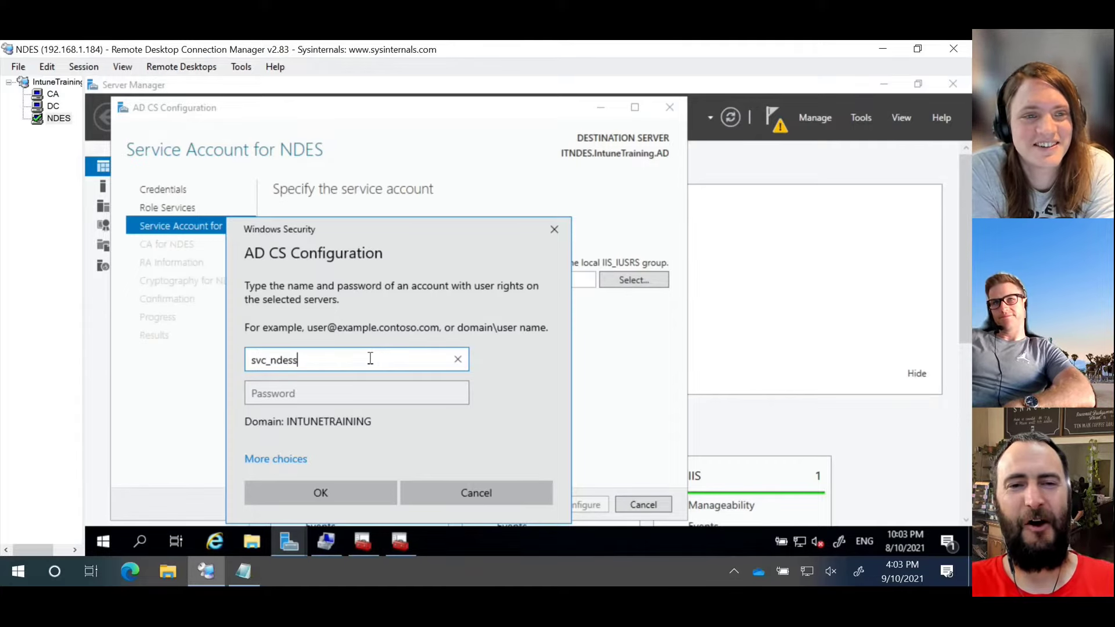
key(BackSpace)
key(Tab)
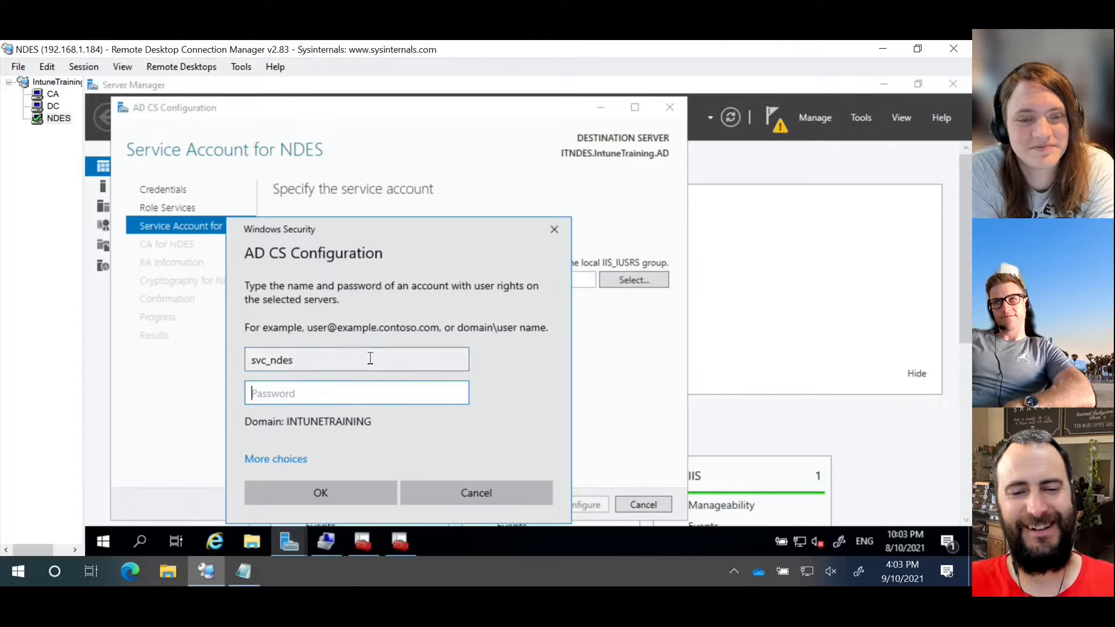
text(********)
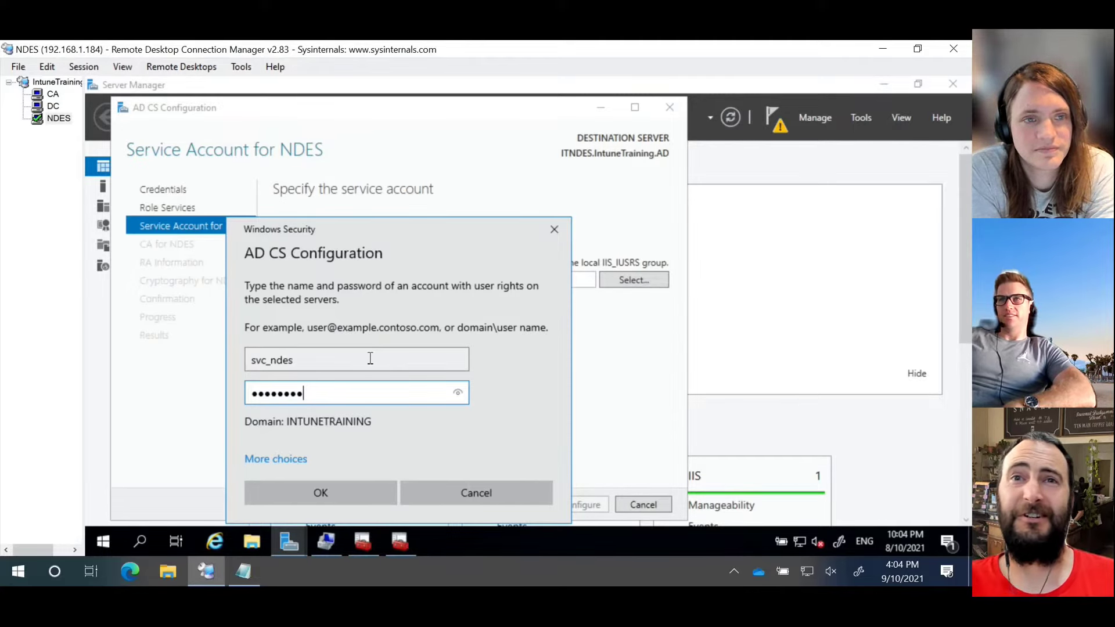
click(357, 500)
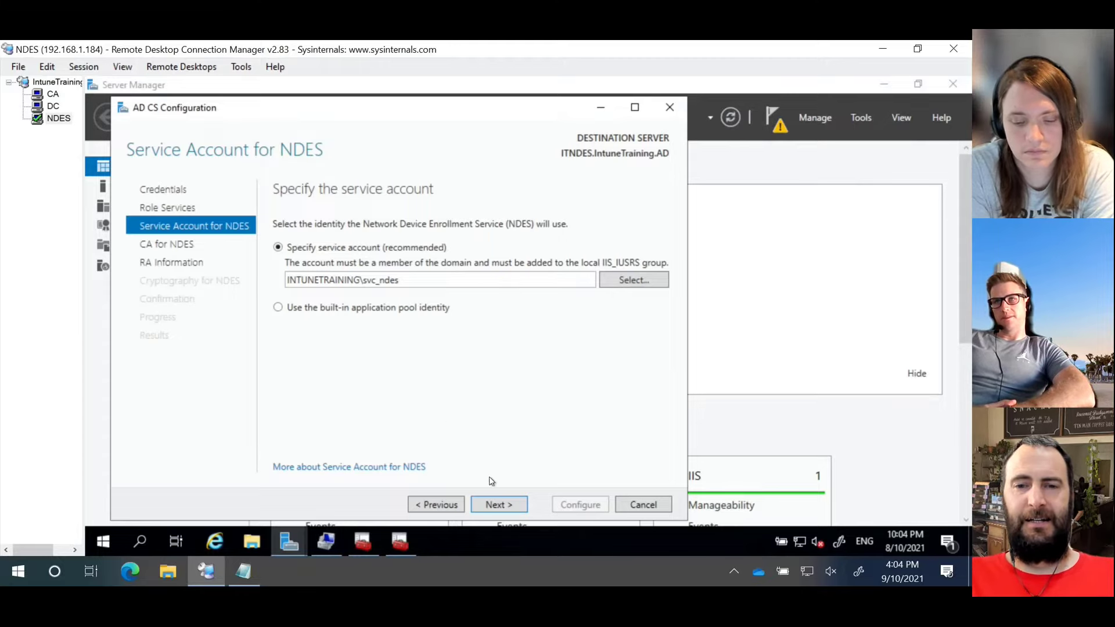
Step: Pick Intune Training CA by CA name as the NDES target CA and continue to RA Information
click(501, 504)
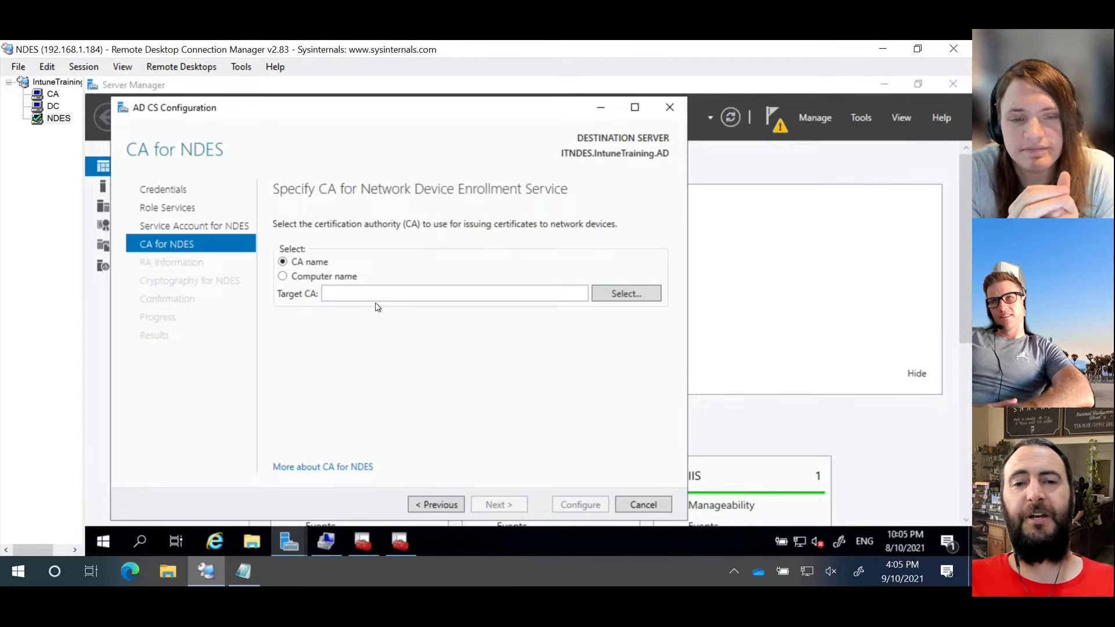
click(314, 277)
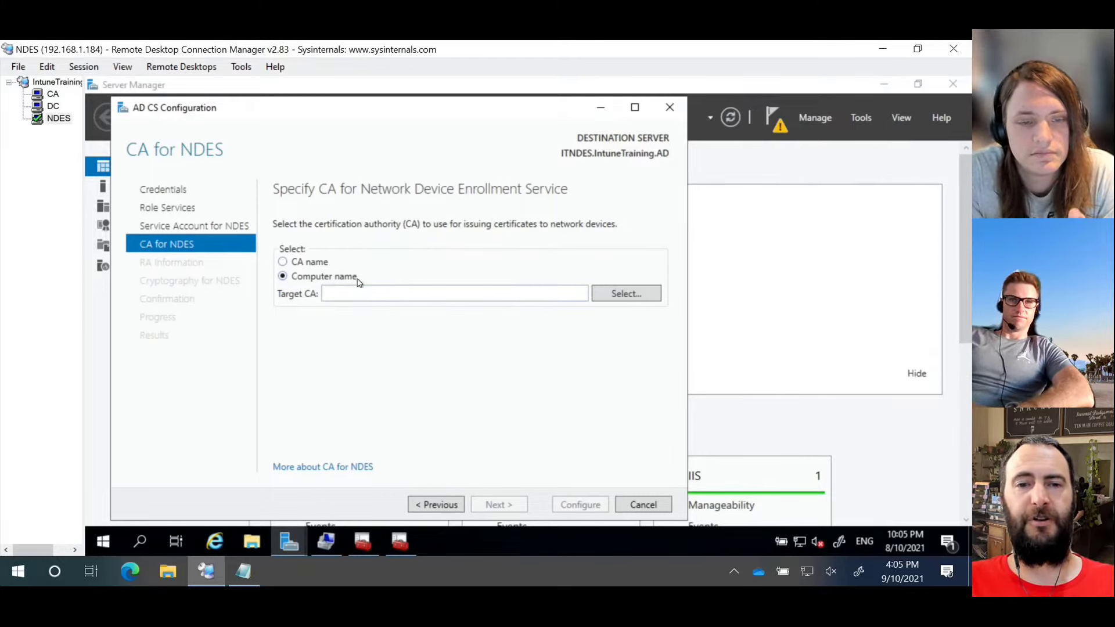
click(322, 263)
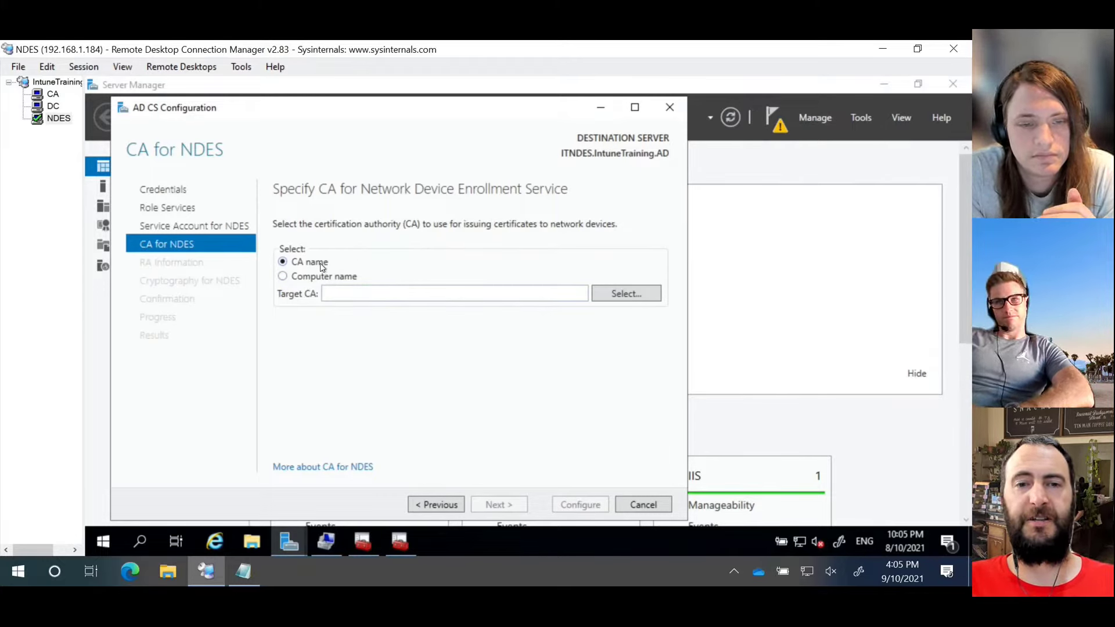
click(655, 295)
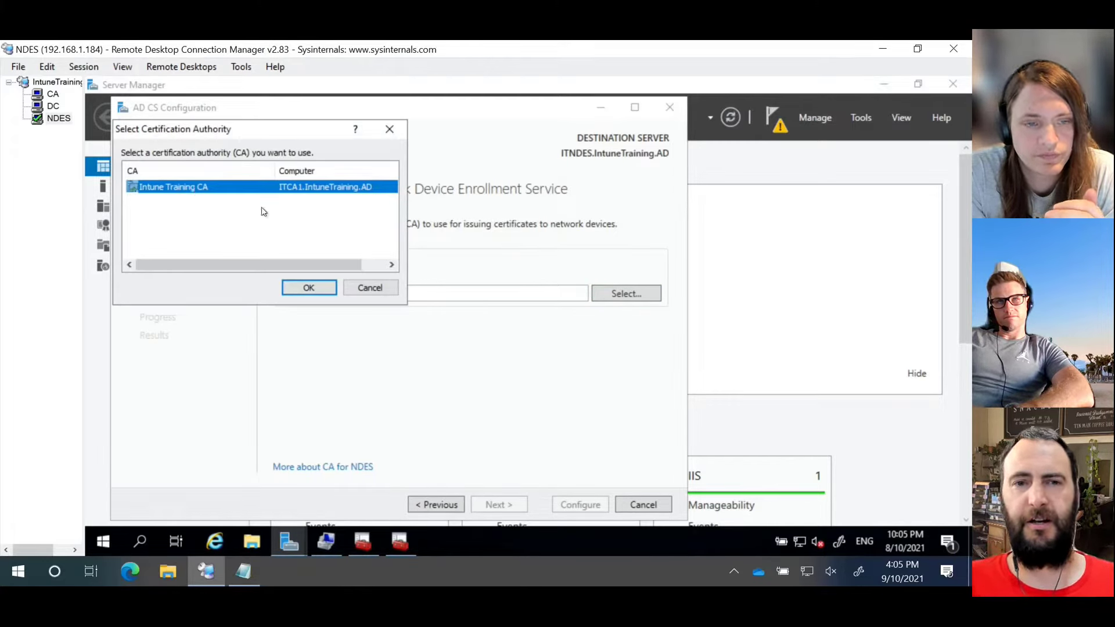
click(307, 287)
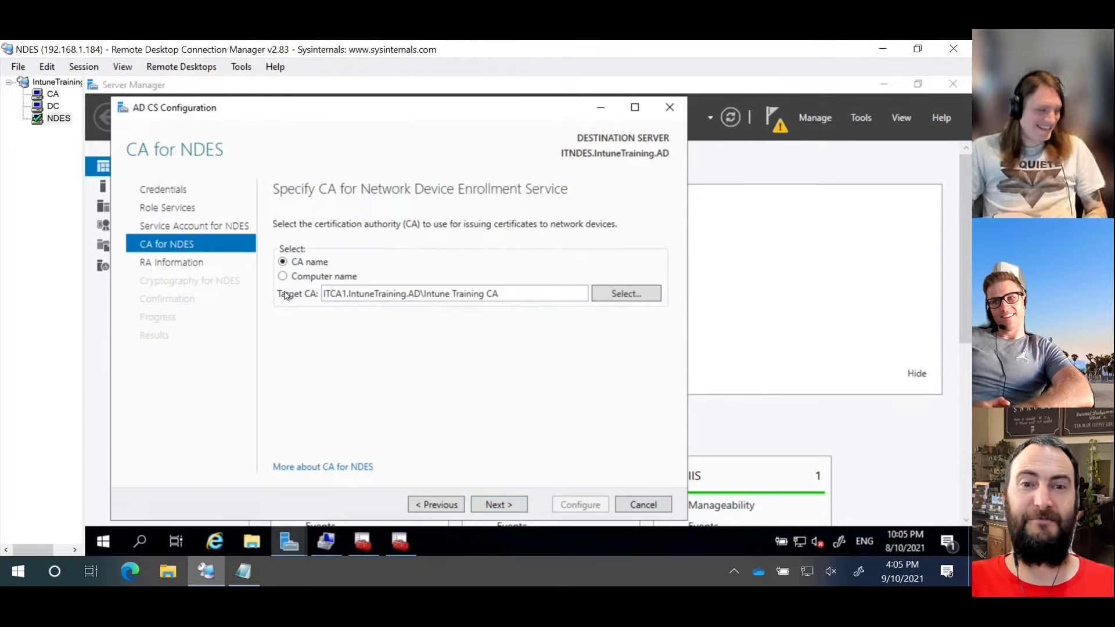
click(491, 505)
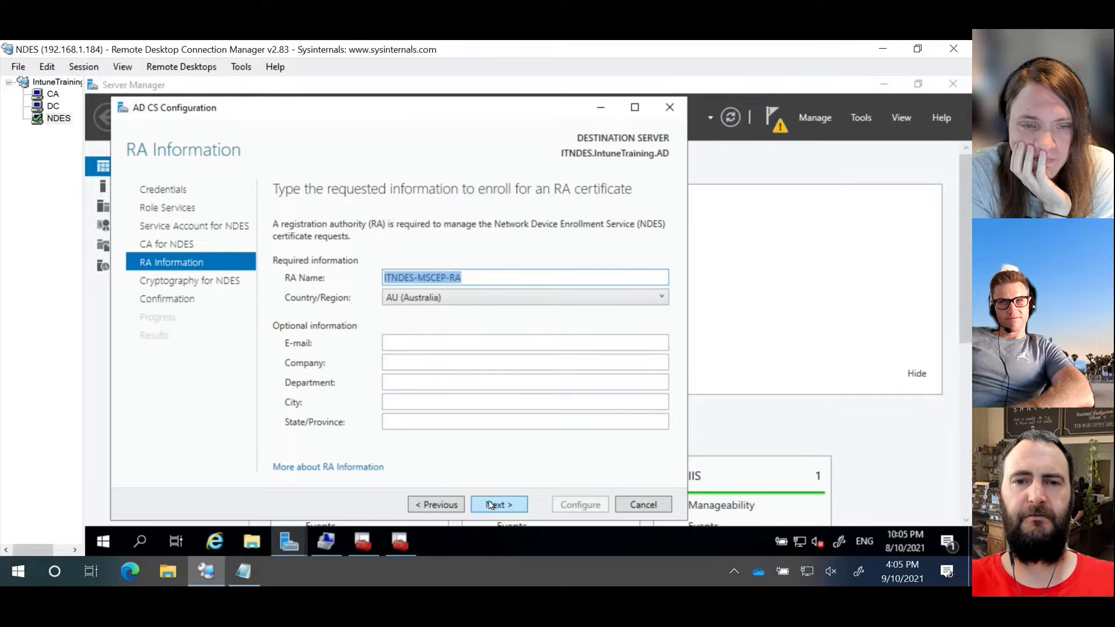
Step: Replace the default RA name ITNDES-MSCEP-RA with IntuneTraining-NDES
key(BackSpace)
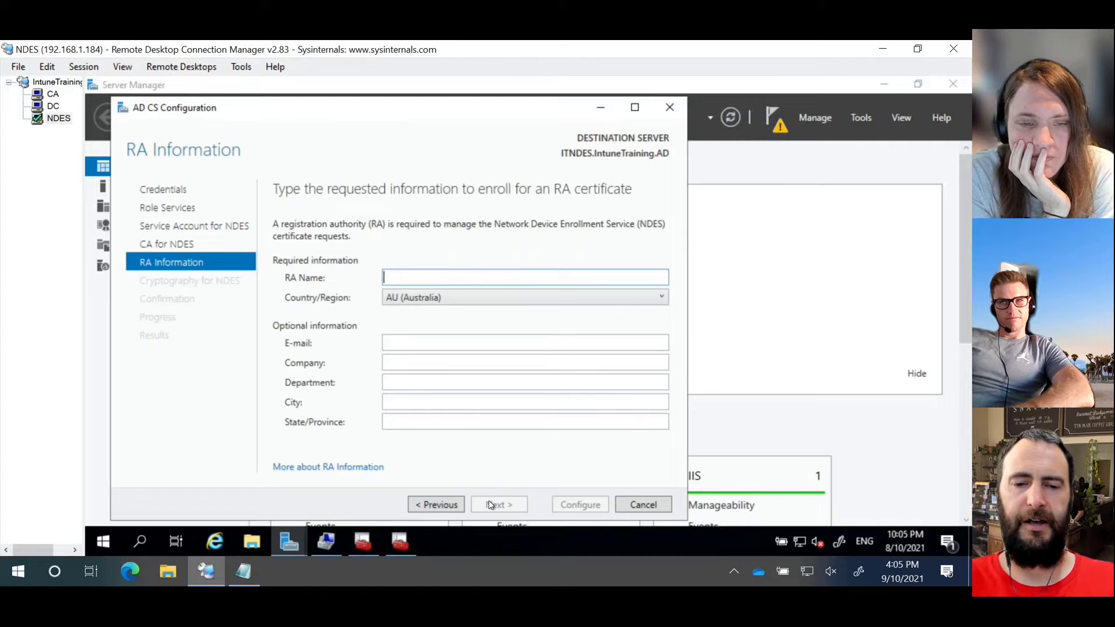
text(INtune)
key(BackSpace)
key(BackSpace)
key(BackSpace)
key(BackSpace)
key(BackSpace)
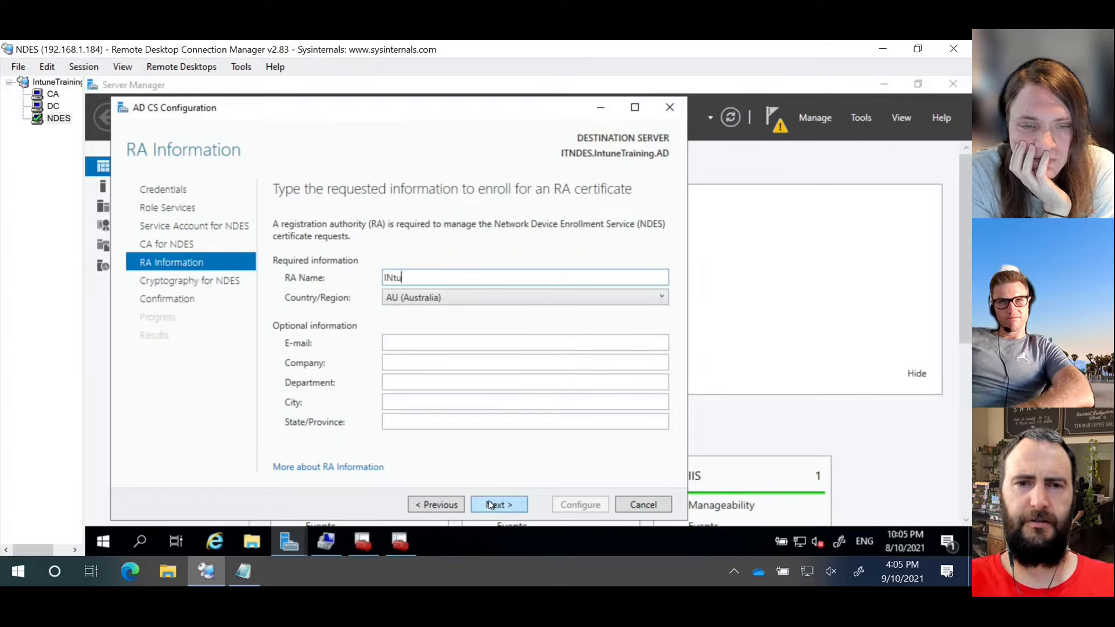
text(ntrin)
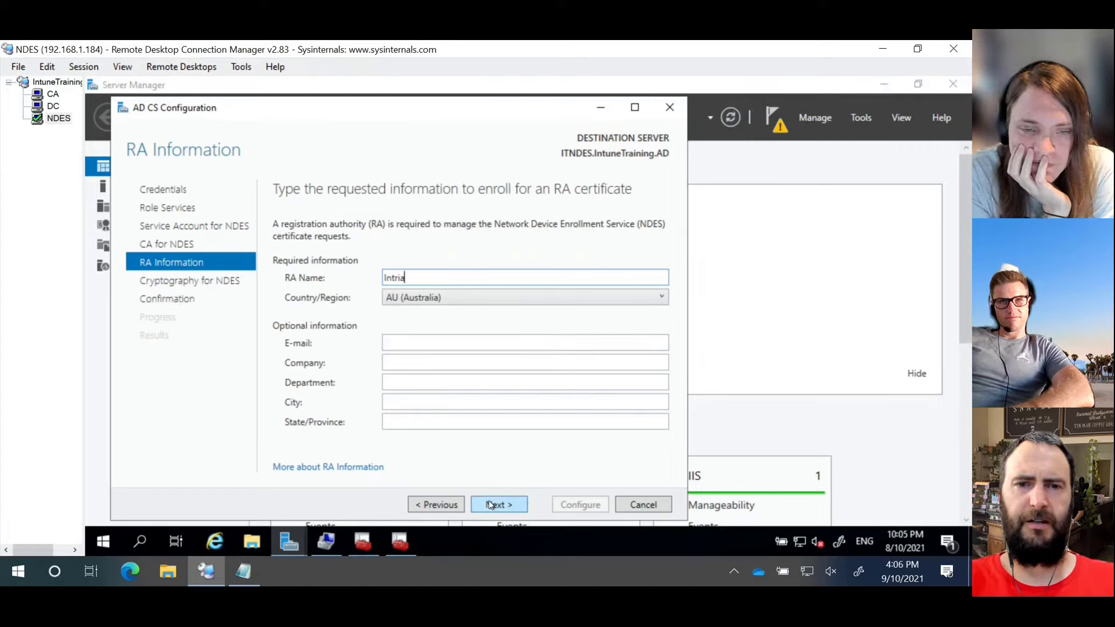
key(BackSpace)
key(BackSpace)
key(BackSpace)
text(aining)
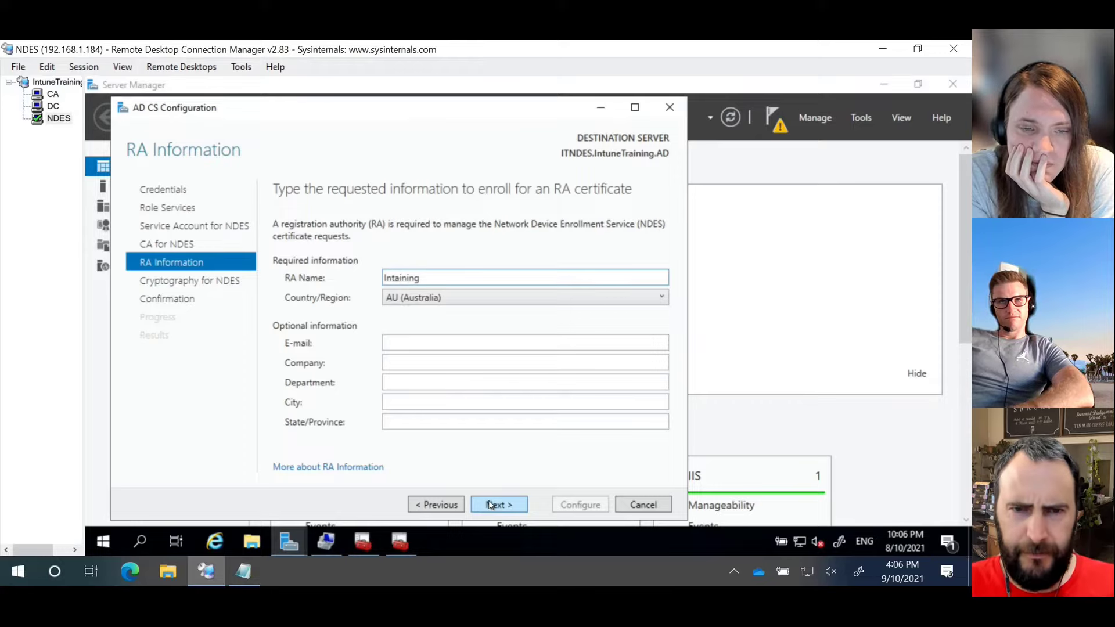
key(BackSpace)
key(BackSpace)
key(BackSpace)
key(BackSpace)
key(BackSpace)
key(BackSpace)
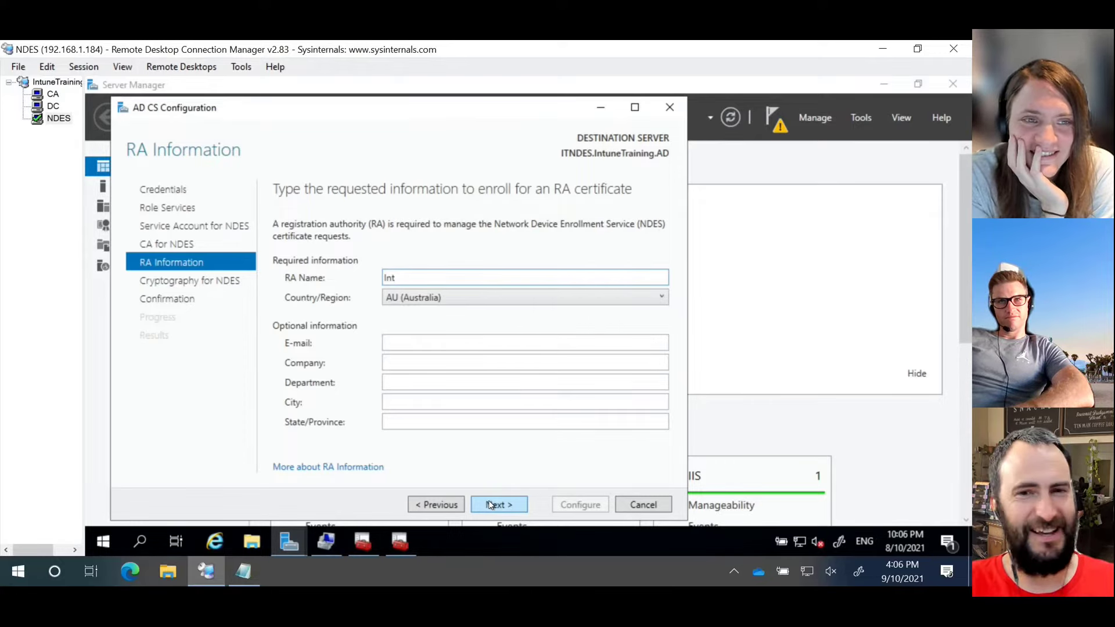
text(un)
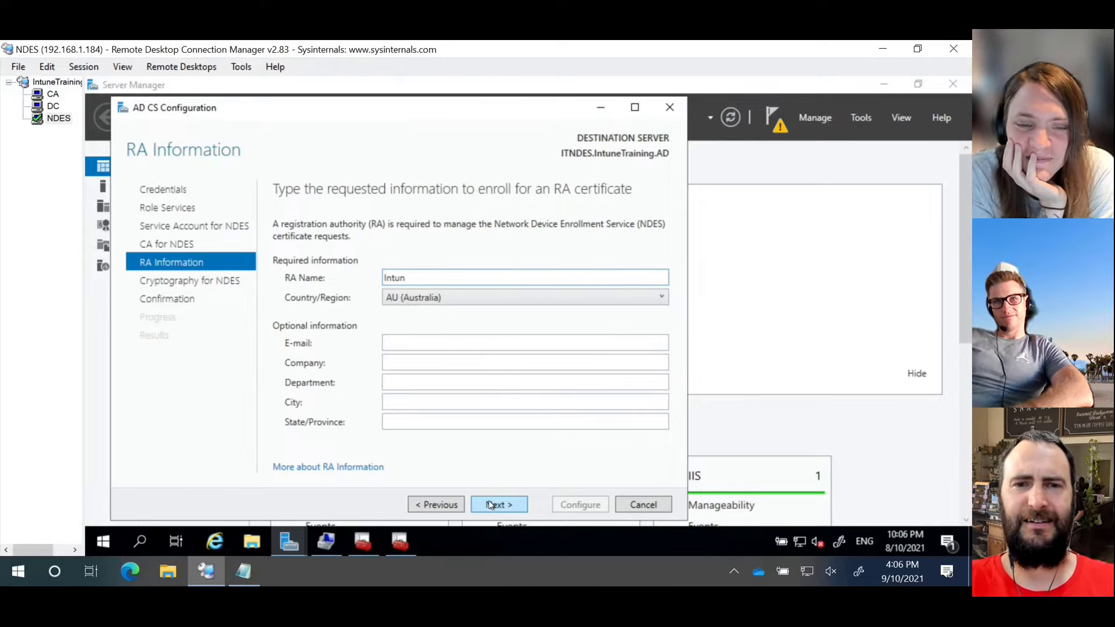
text(eTrainin)
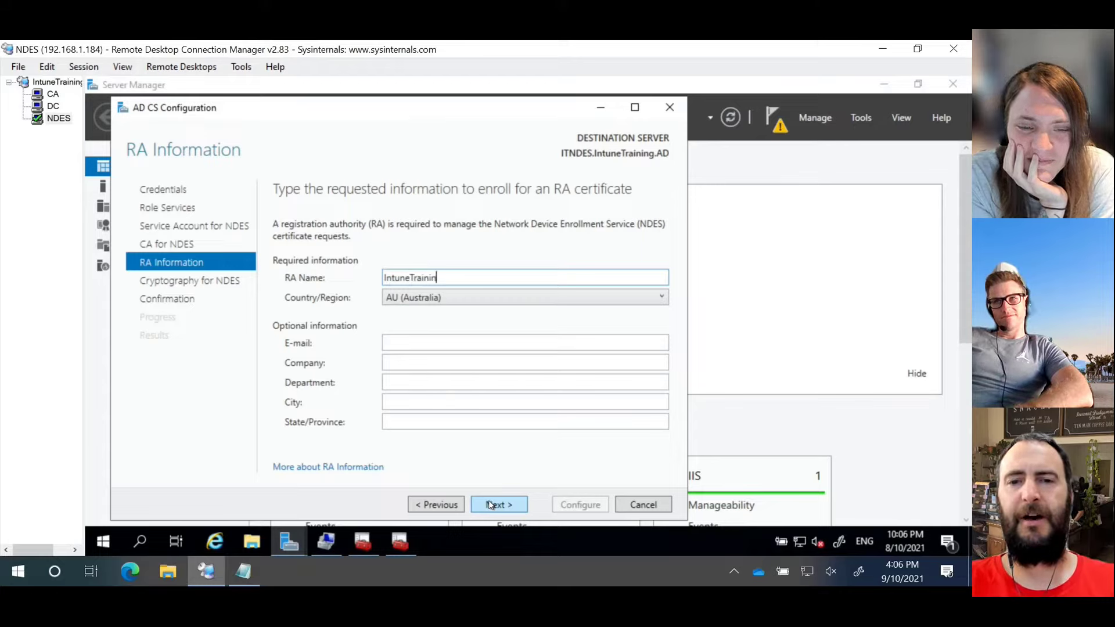
text(g-NDES)
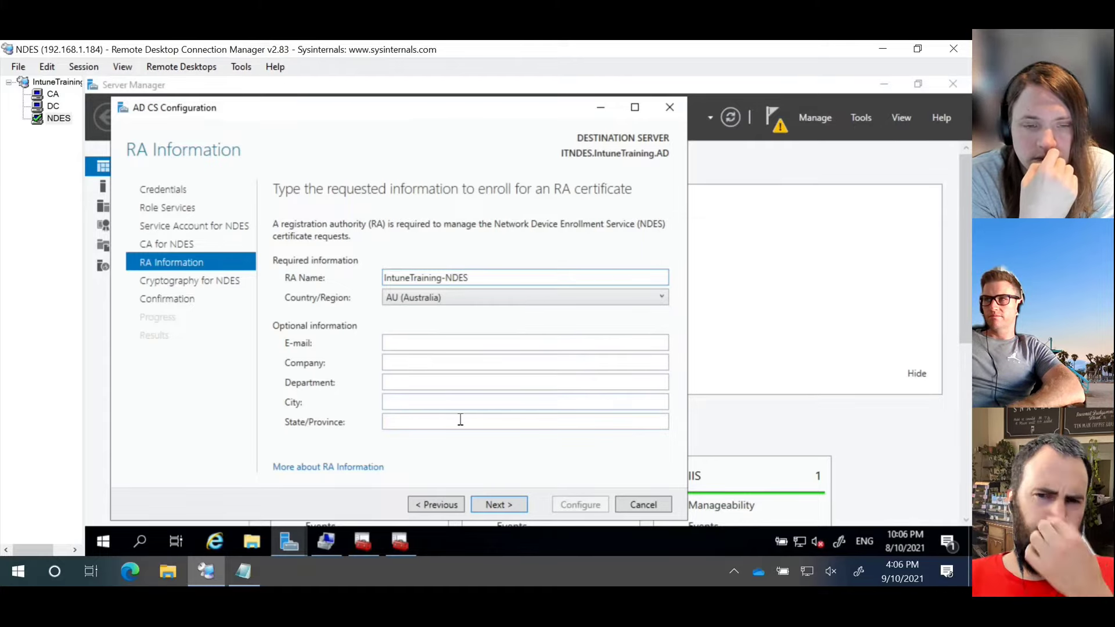
Step: Accept the default 2048-bit Microsoft Strong Cryptographic Provider settings and proceed to Confirmation
click(494, 506)
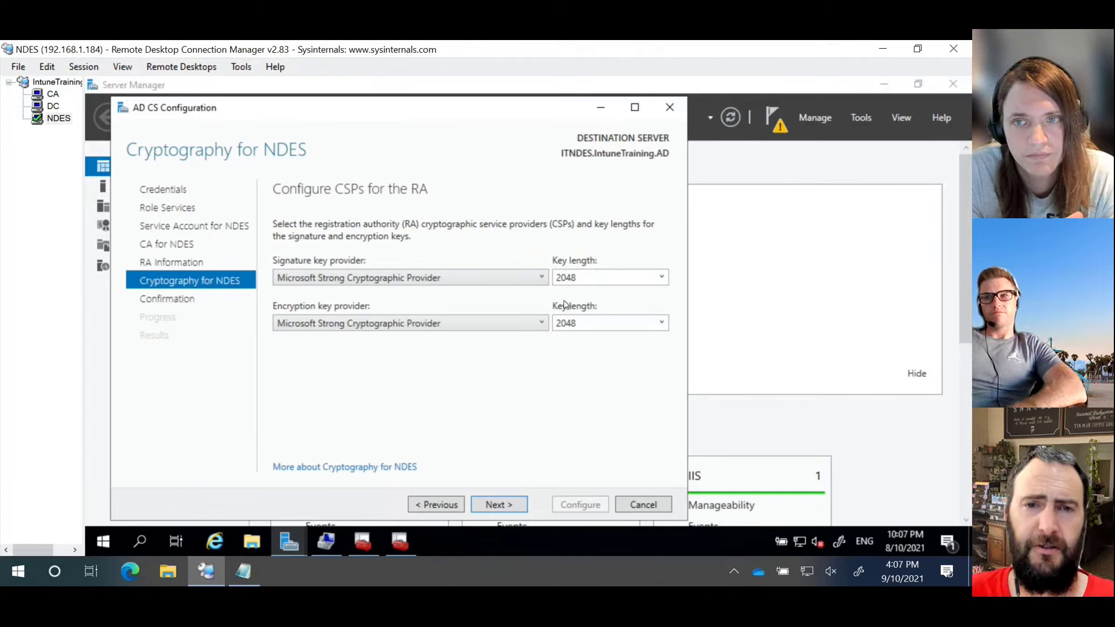
click(487, 506)
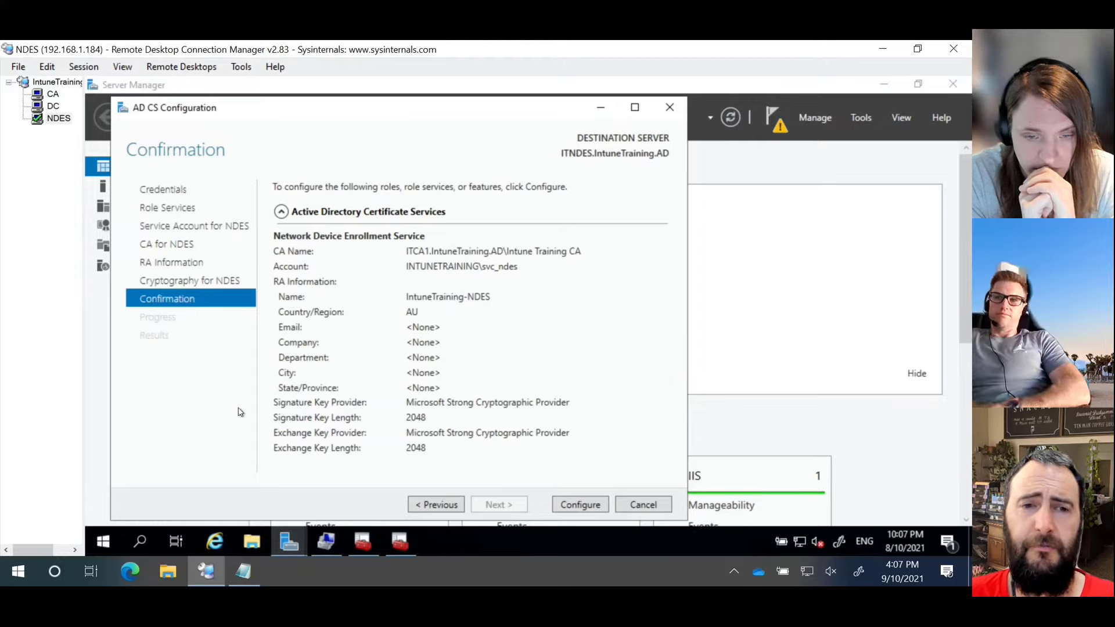
Step: Click Configure on the Confirmation page to apply the NDES configuration
click(604, 508)
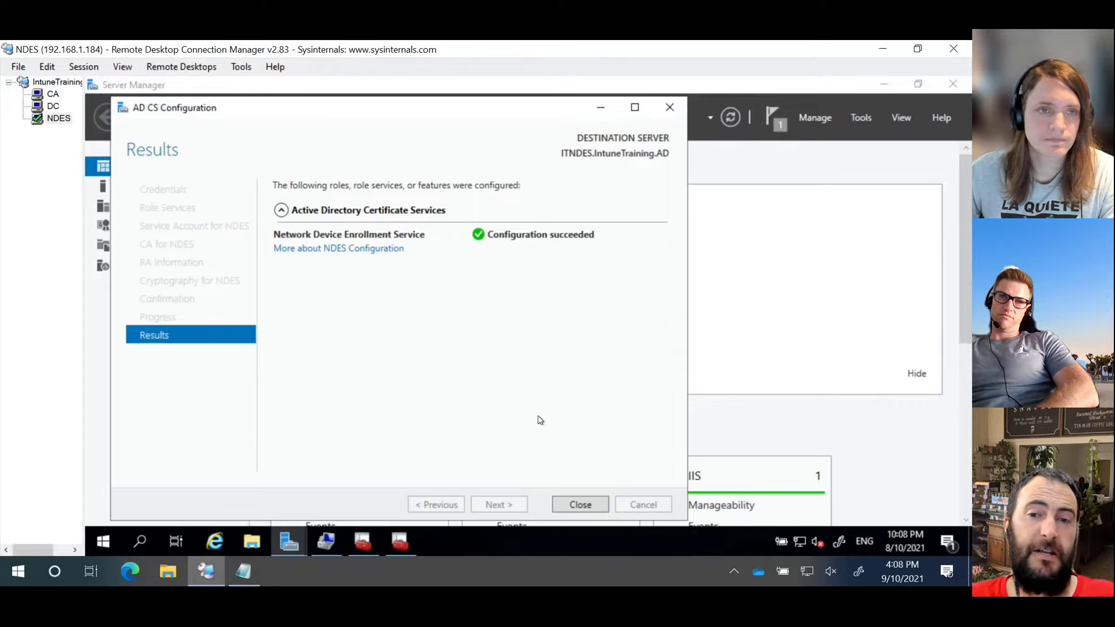
Step: Copy the setspn command line from the Notepad notes
click(248, 575)
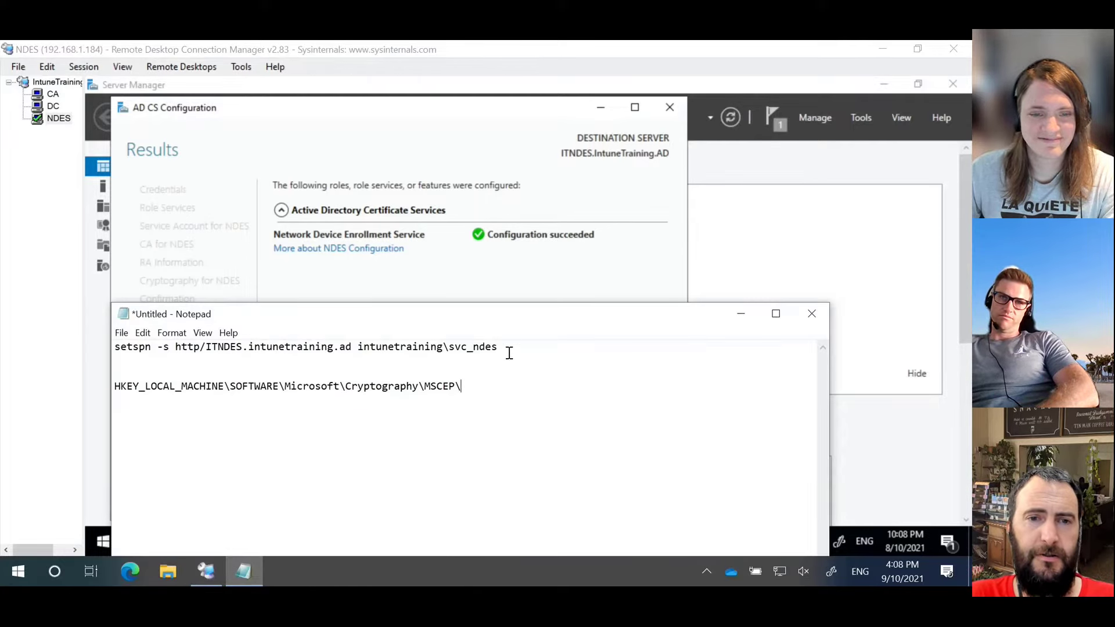
drag(507, 349, 105, 347)
click(105, 355)
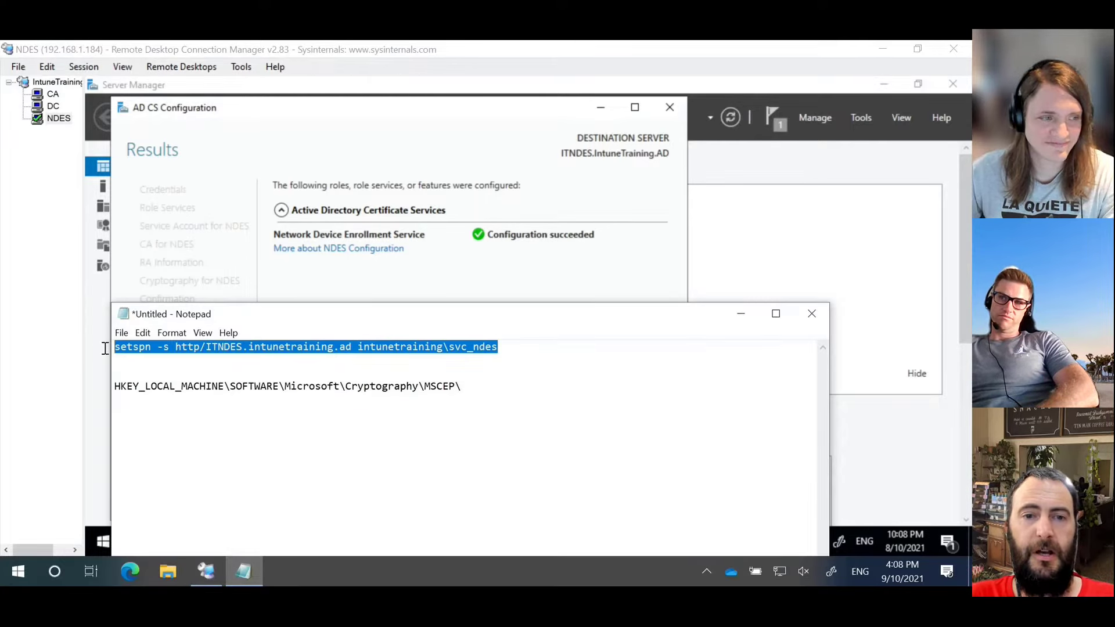
right_click(263, 348)
click(166, 185)
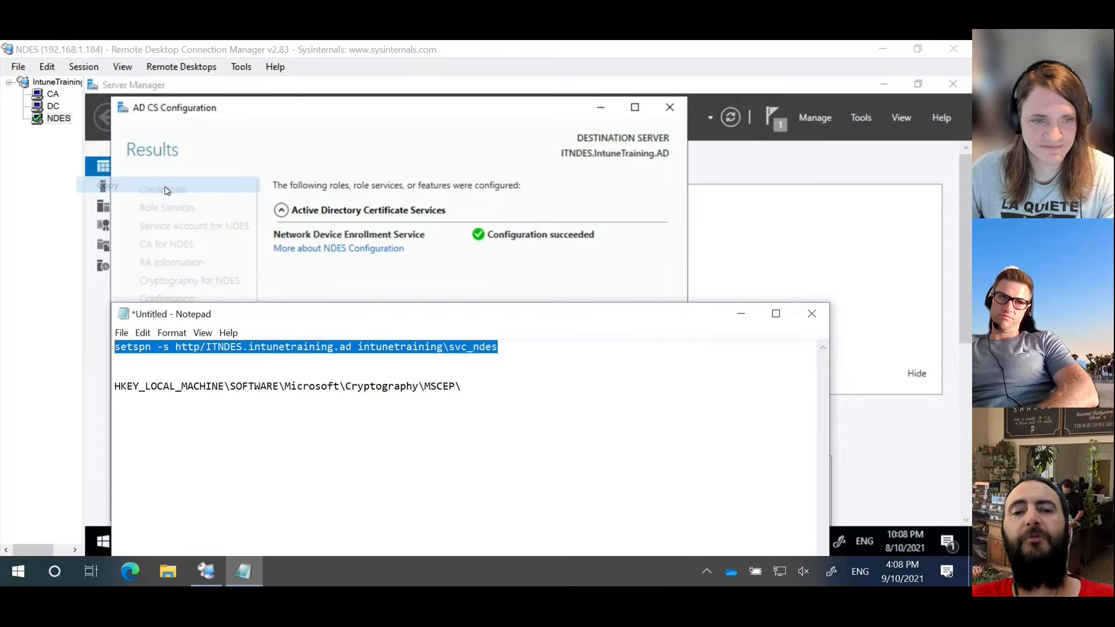
Step: Launch Windows PowerShell (Admin) from the Start button's right-click menu on the NDES server
click(409, 141)
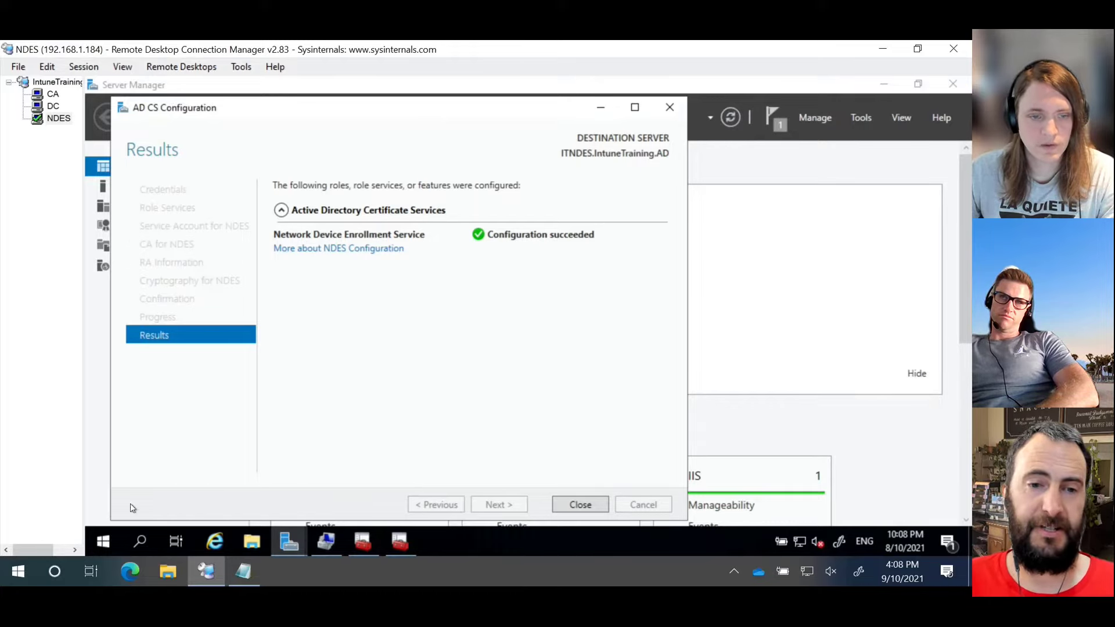
click(104, 544)
right_click(104, 543)
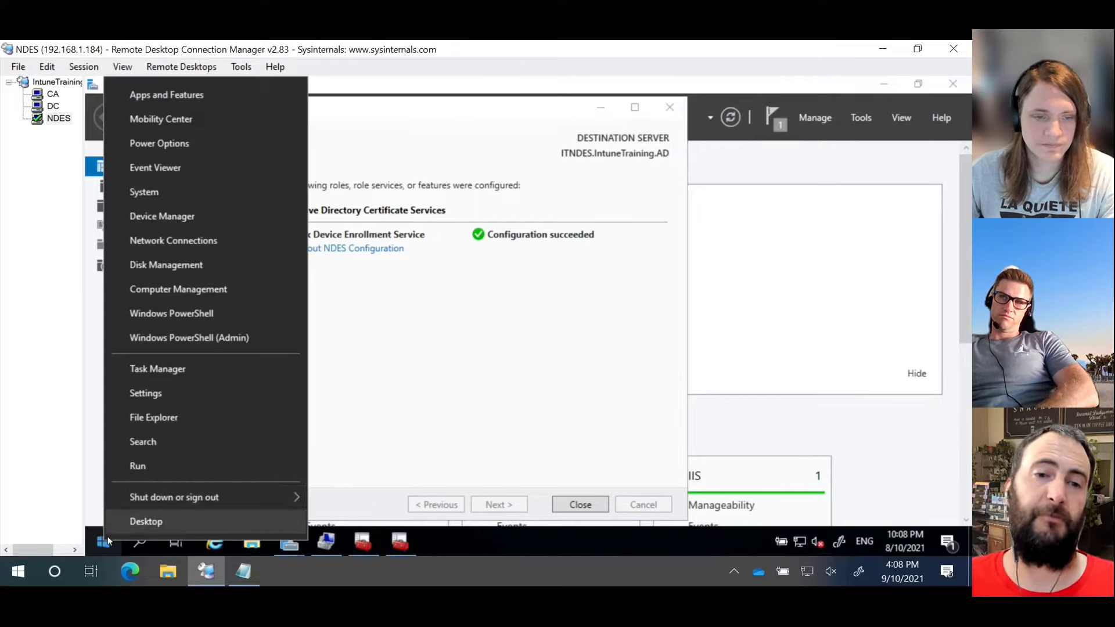
click(223, 346)
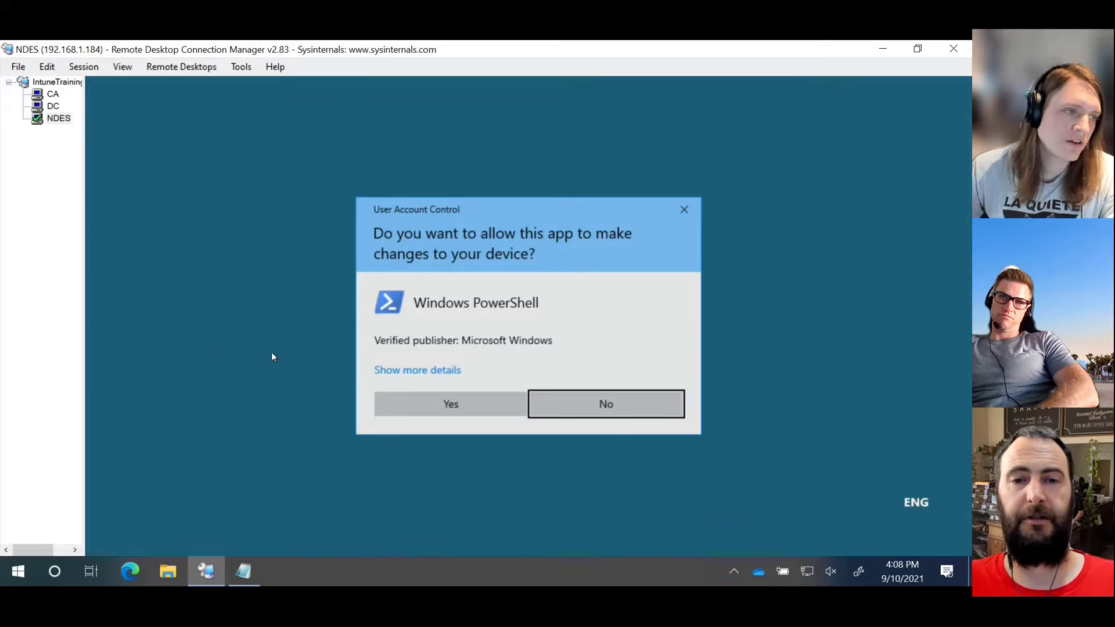
Step: Approve UAC, then paste and run setspn to register http/ITNDES.intunetraining.ad for svc_ndes
click(405, 400)
right_click(435, 268)
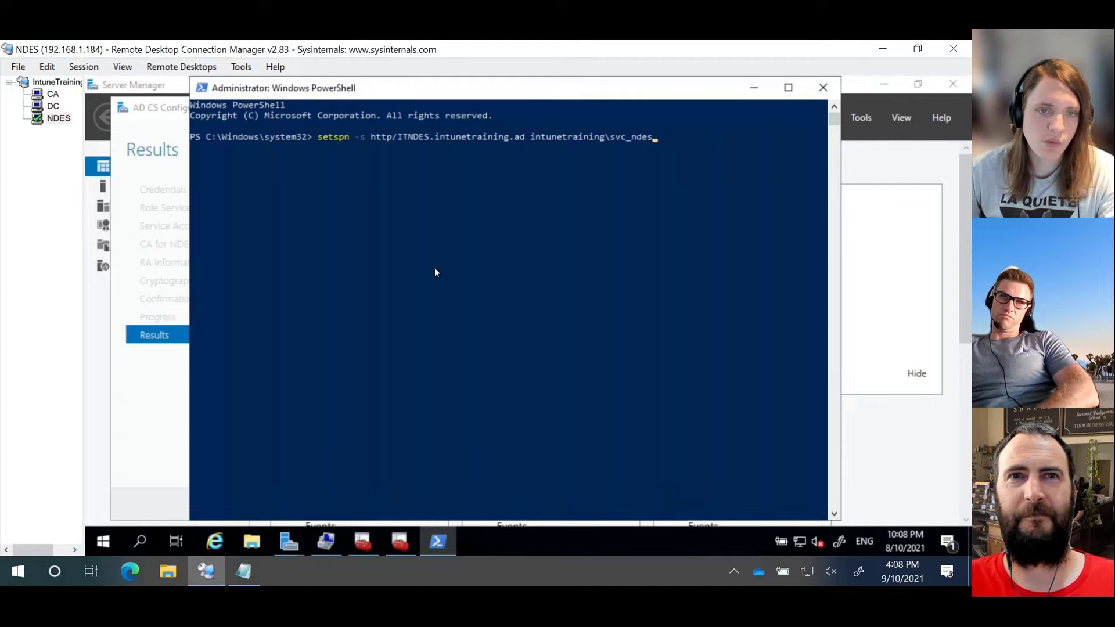
key(Return)
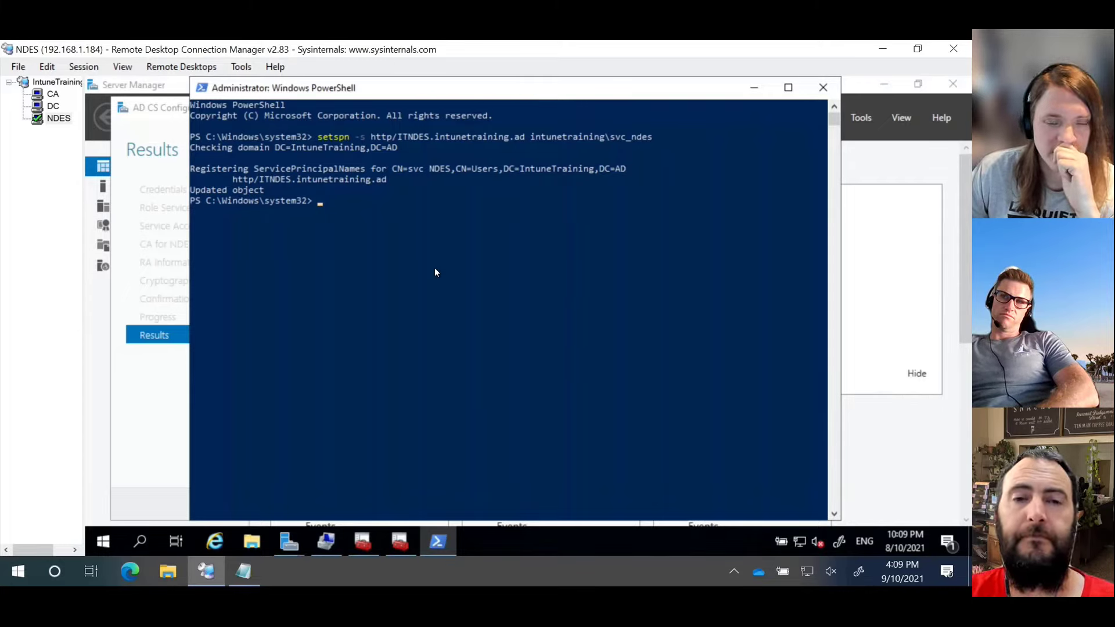
Step: Check the Notepad notes, then bring the AD CS Configuration results window forward on the server
click(233, 568)
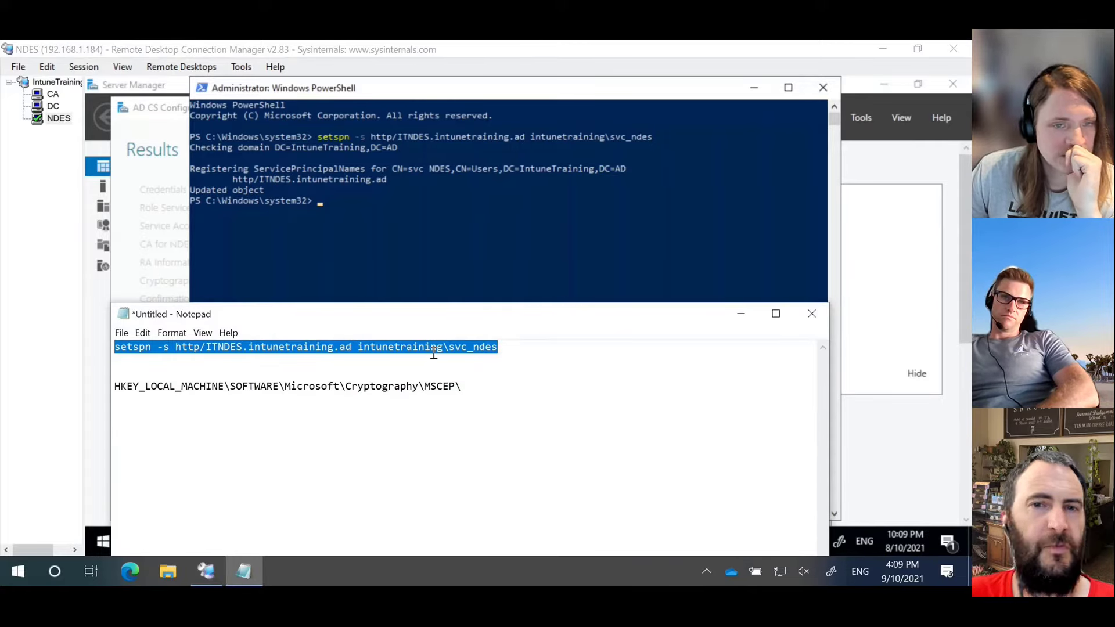
click(484, 56)
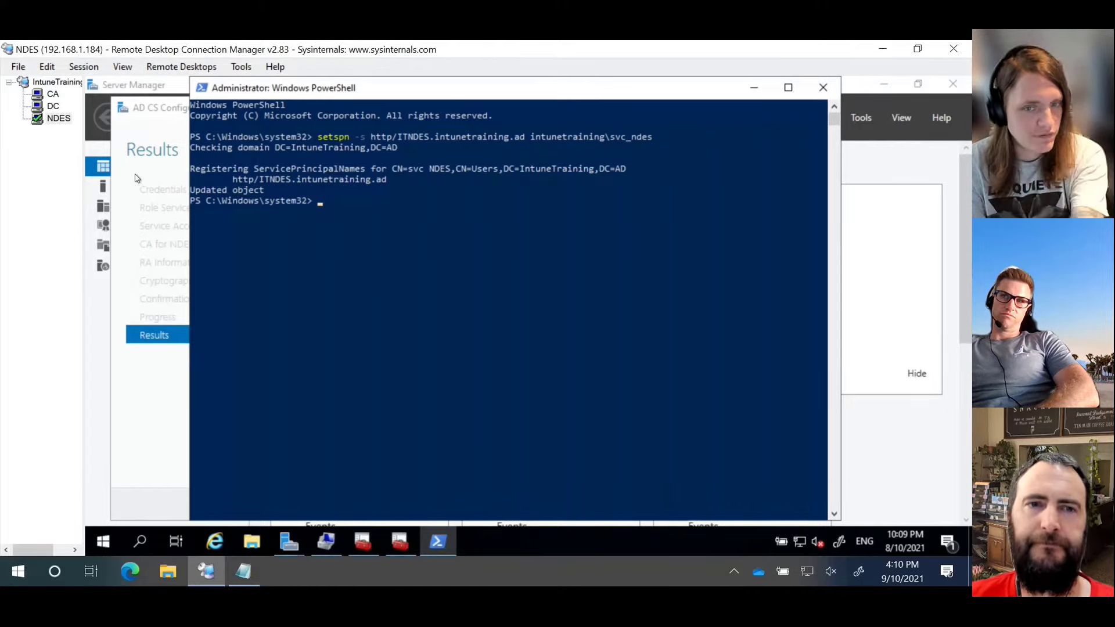
click(164, 107)
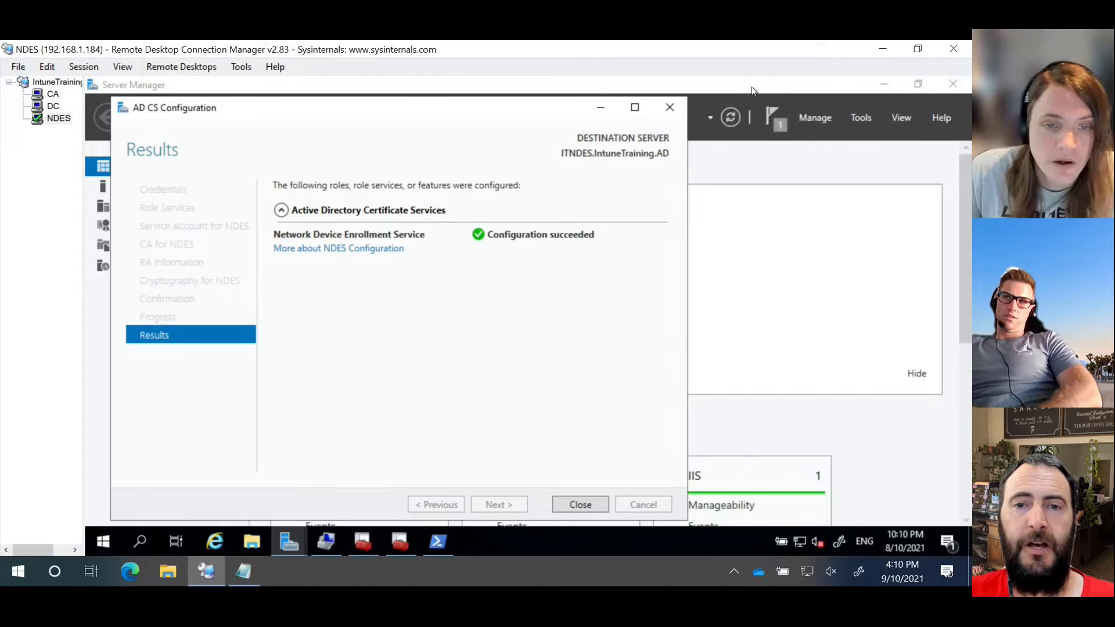
Step: Minimize PowerShell and close the completed AD CS Configuration wizard
click(754, 91)
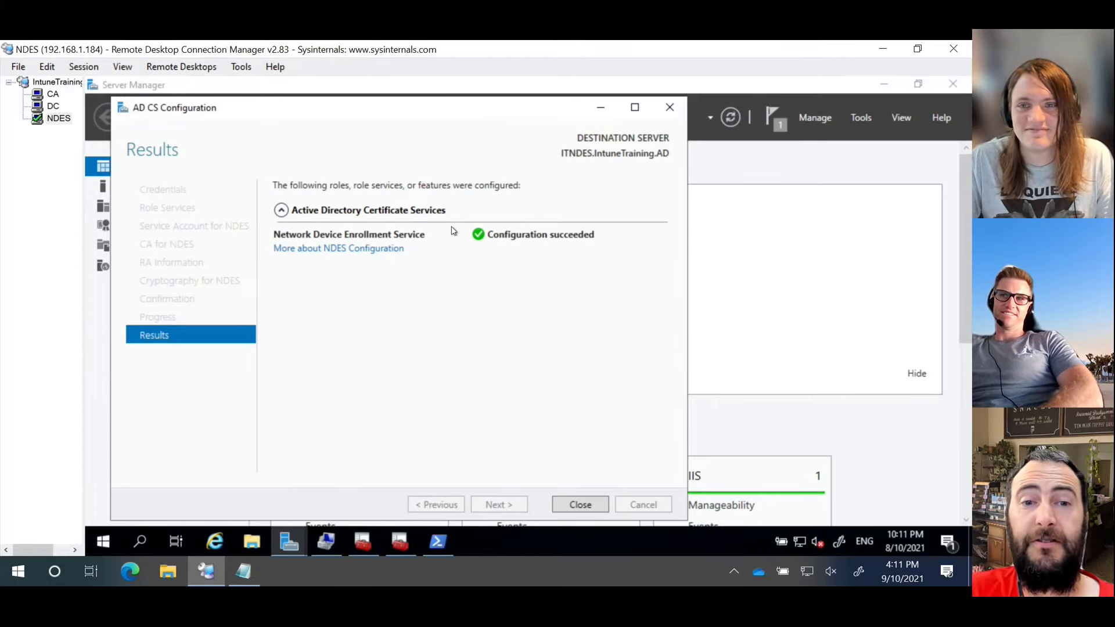
click(580, 505)
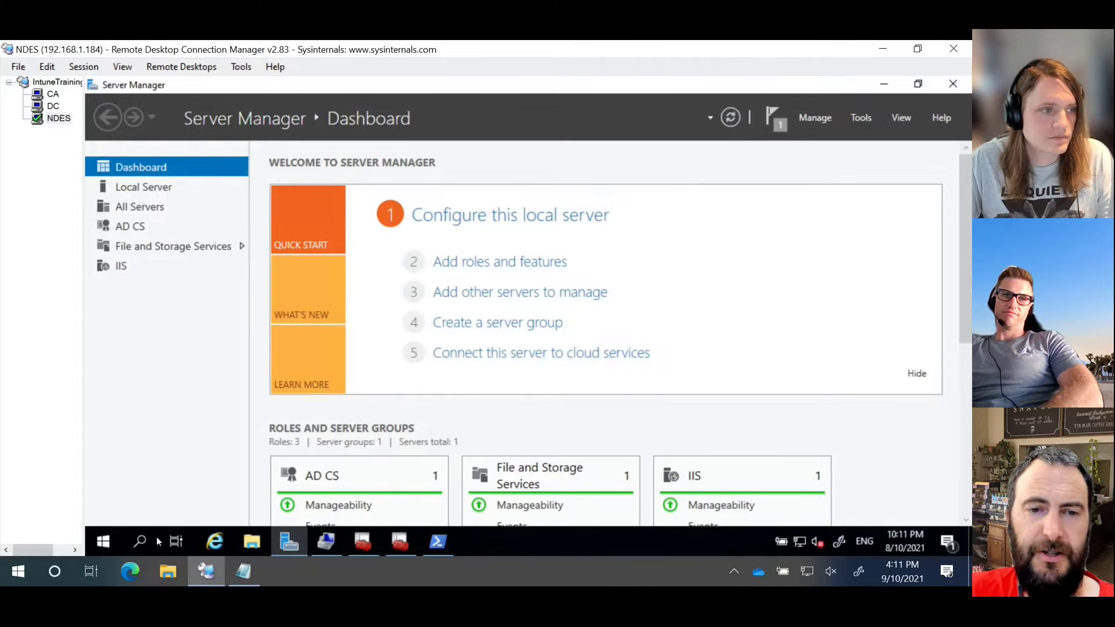
Step: Launch Microsoft Edge from the NDES server's Start menu
click(100, 542)
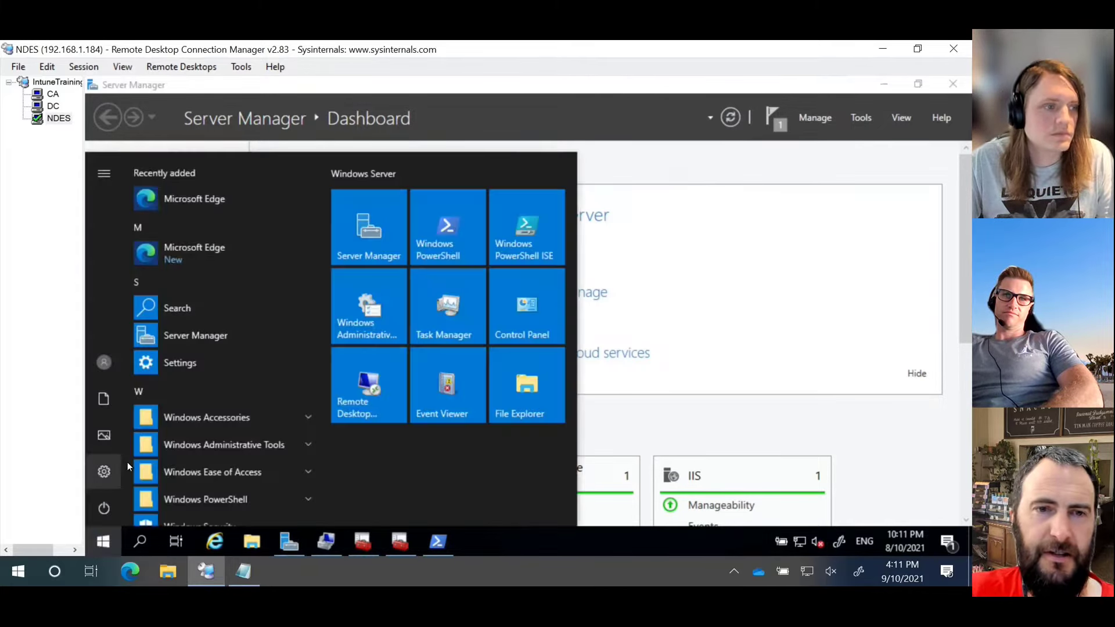
click(193, 199)
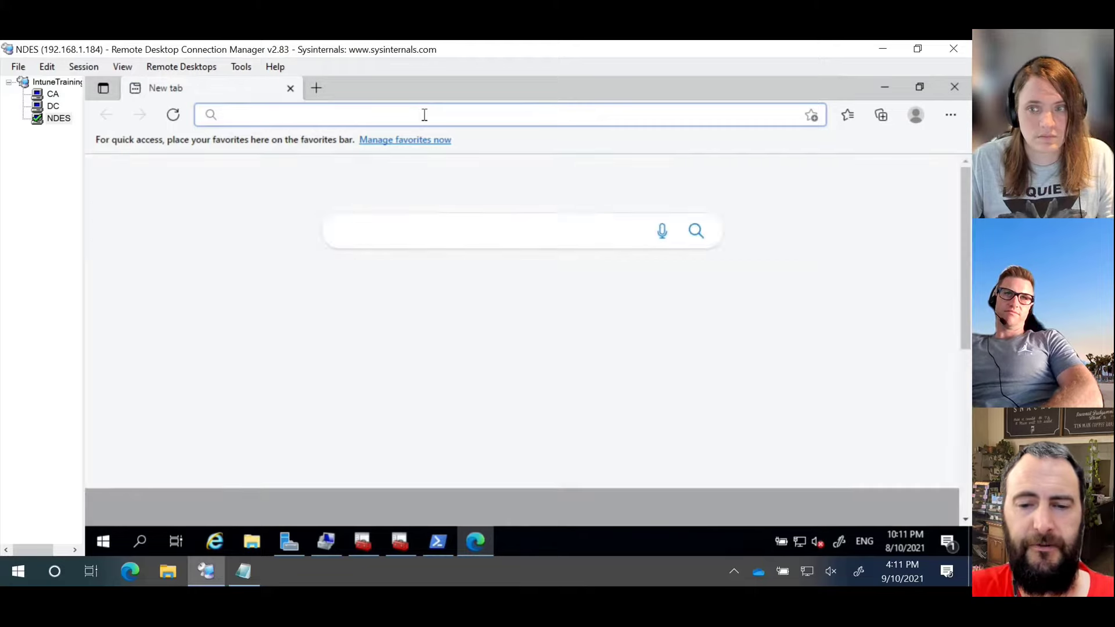
text(http)
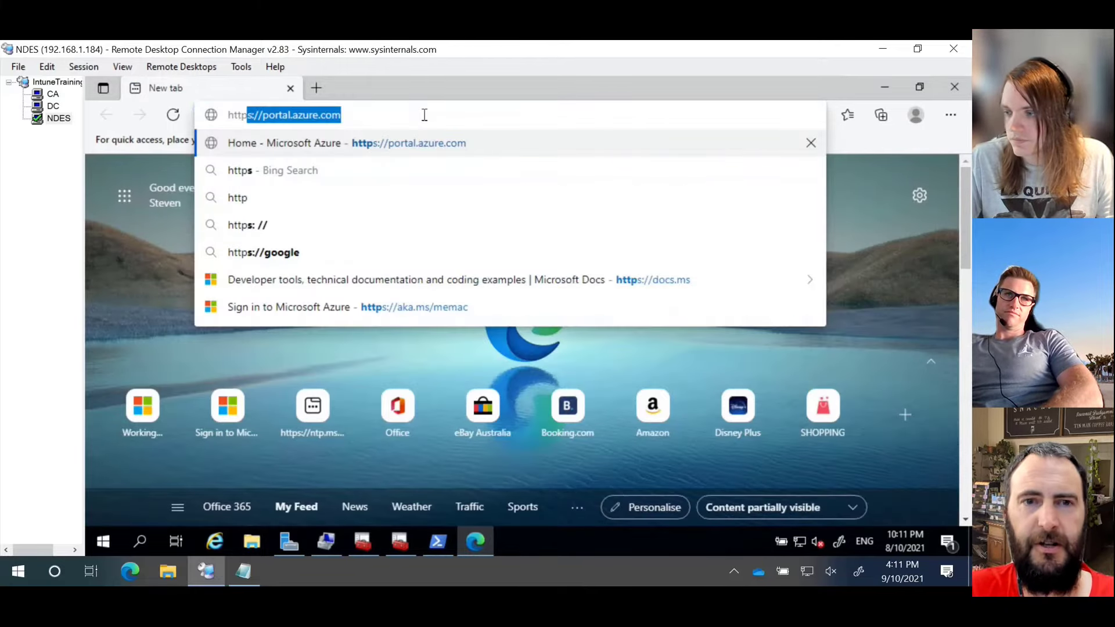
text(://localhost)
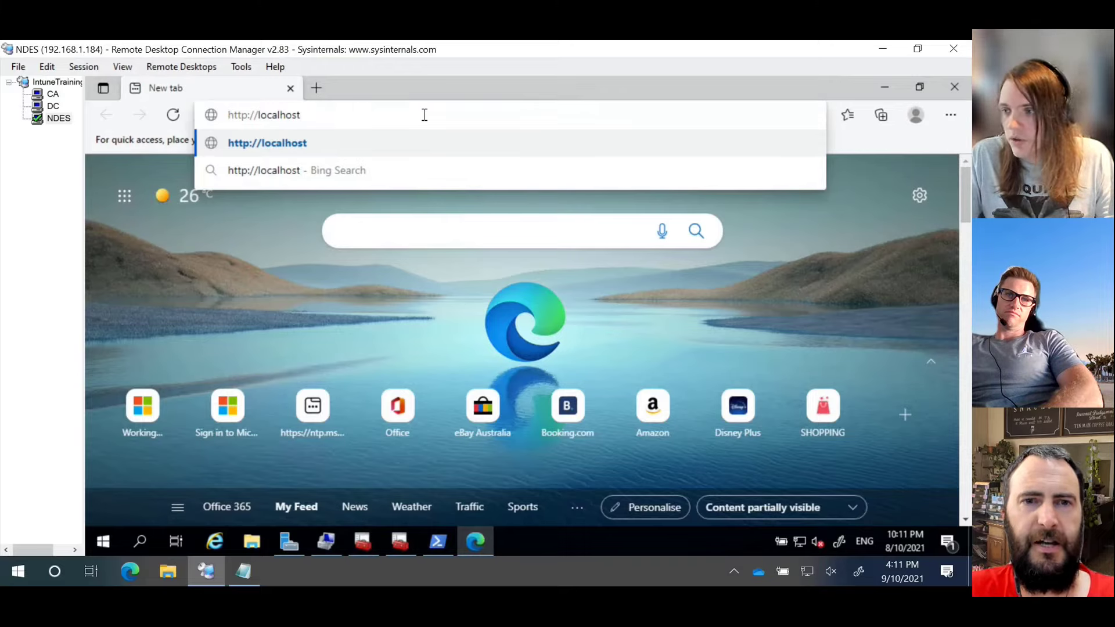
text(/cer)
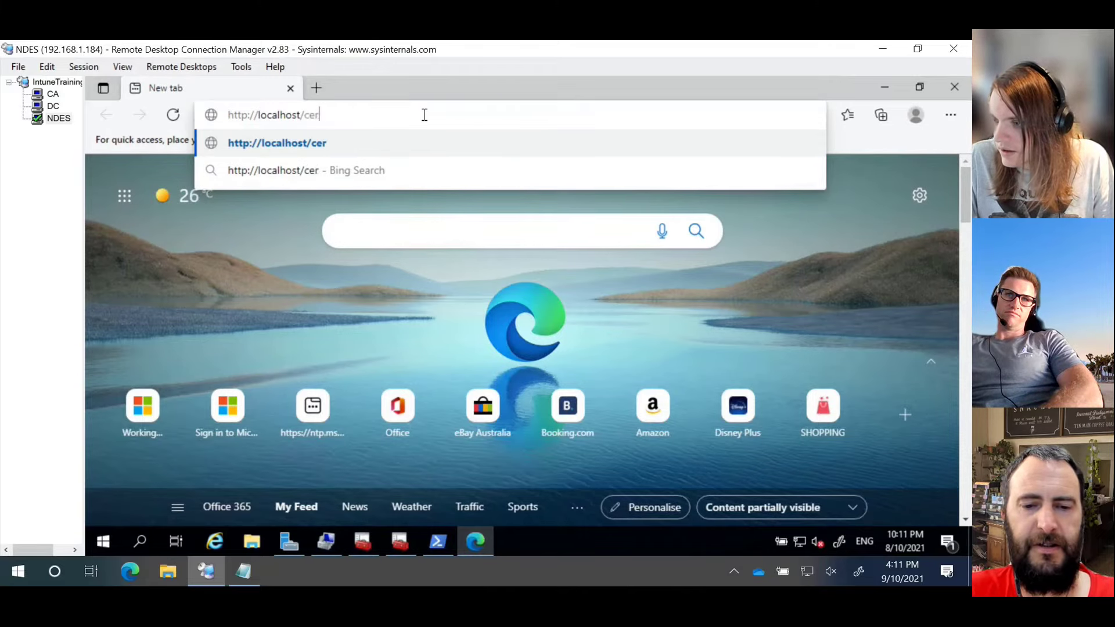
text(tsrv/)
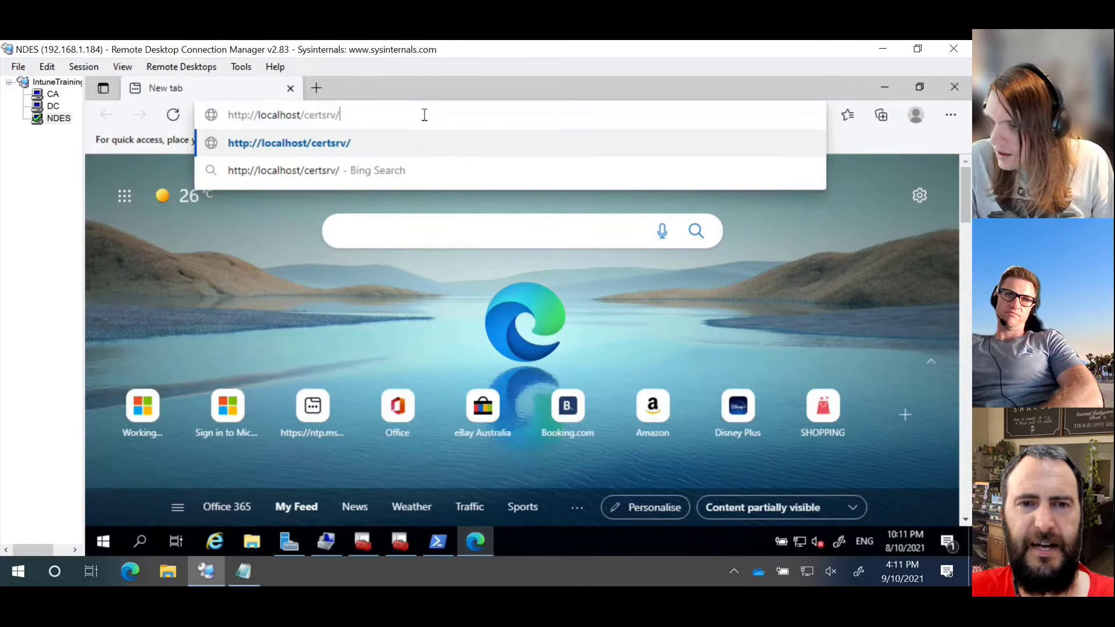
text(msce)
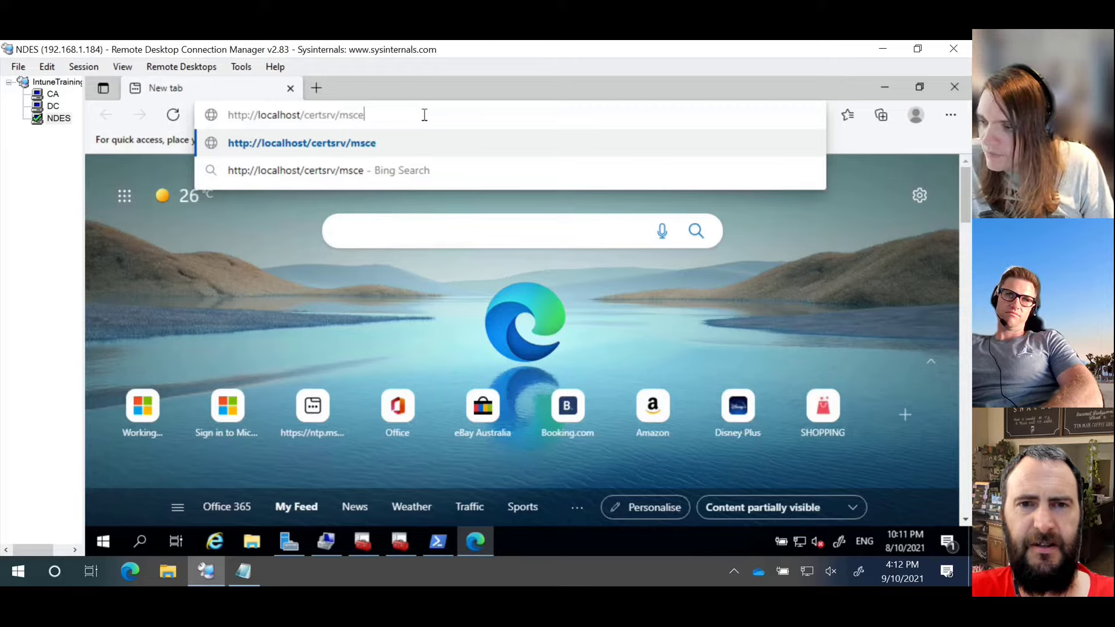
text(p/)
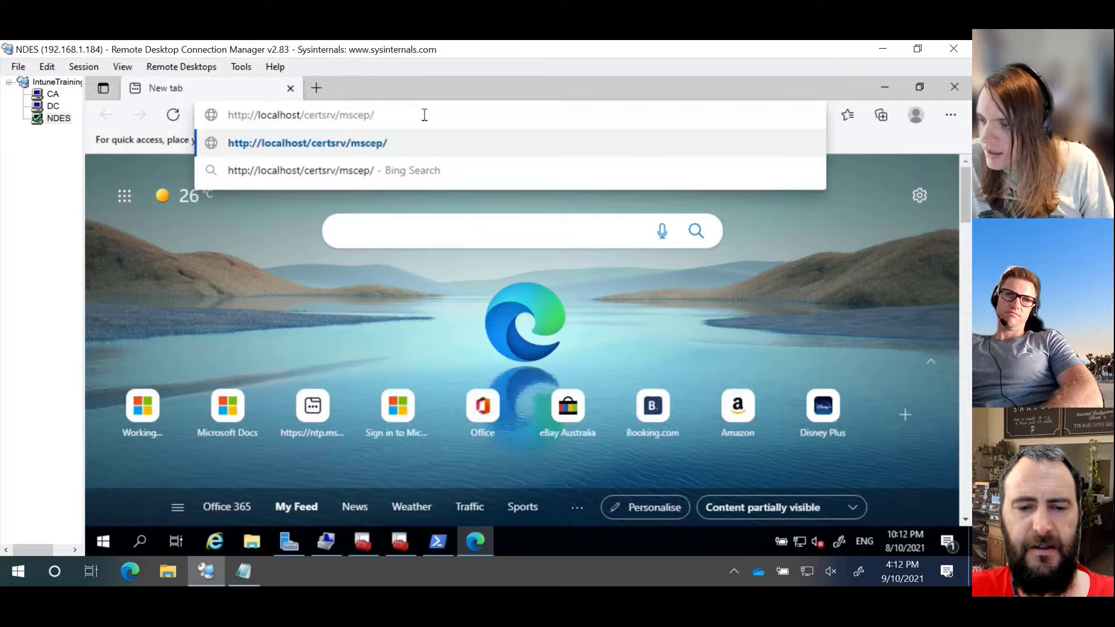
text(mscep.)
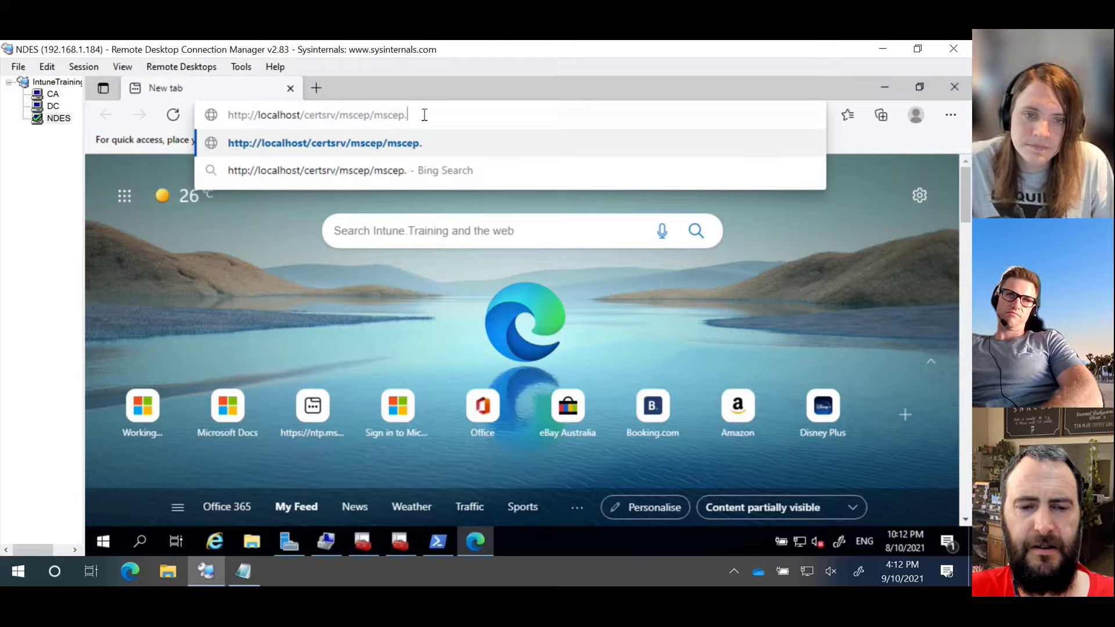
text(dll)
key(Return)
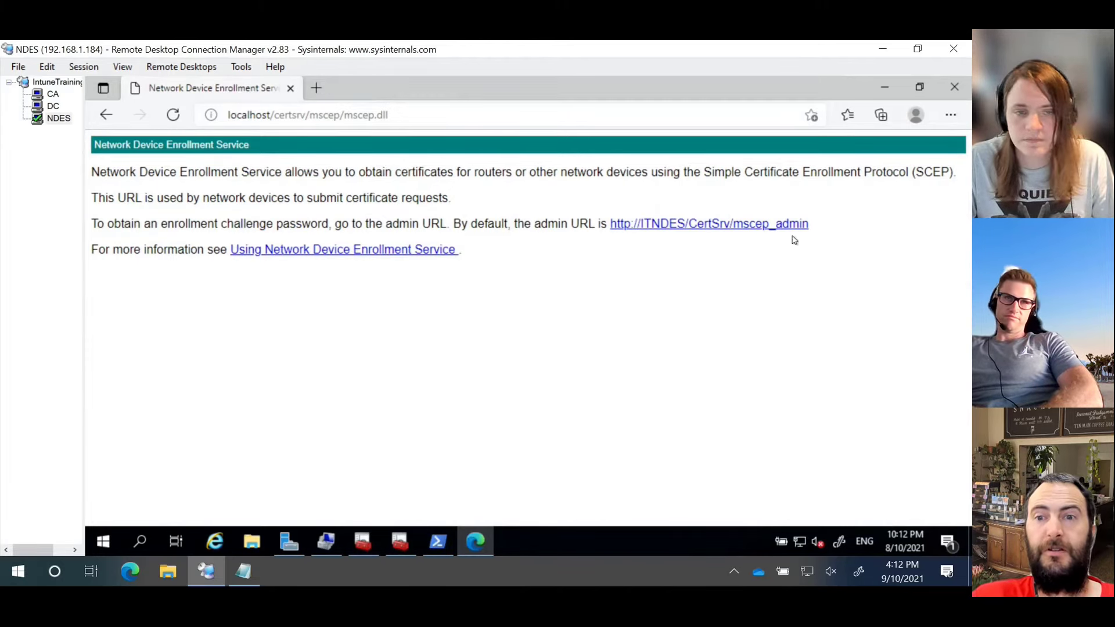
Step: Follow the itndes/CertSrv/mscep_admin/ link and review its Not secure site information
click(767, 230)
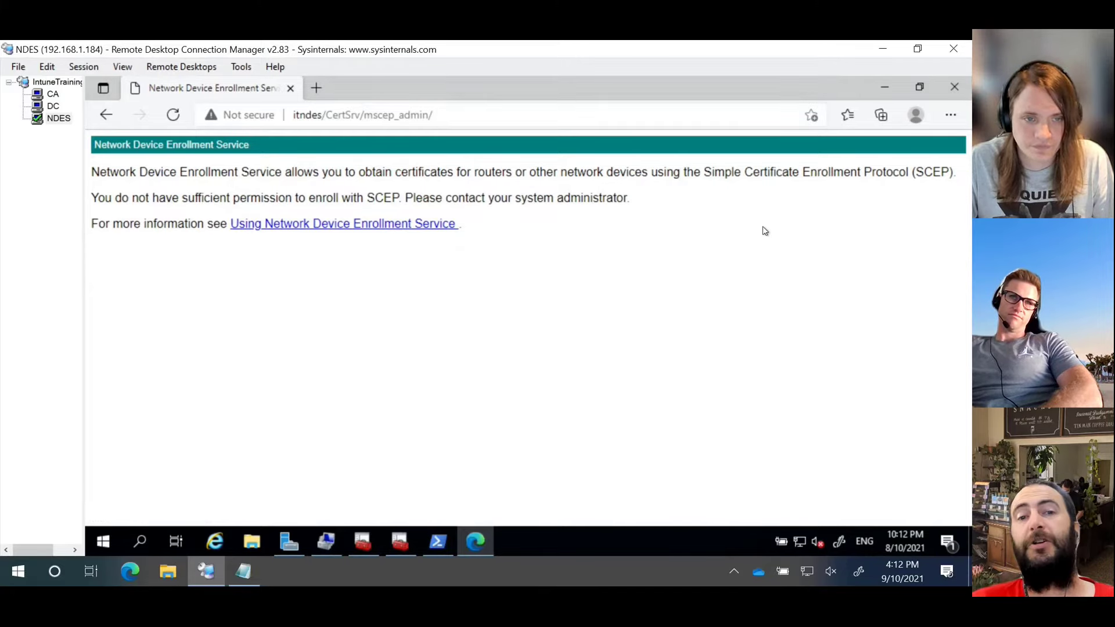
click(215, 120)
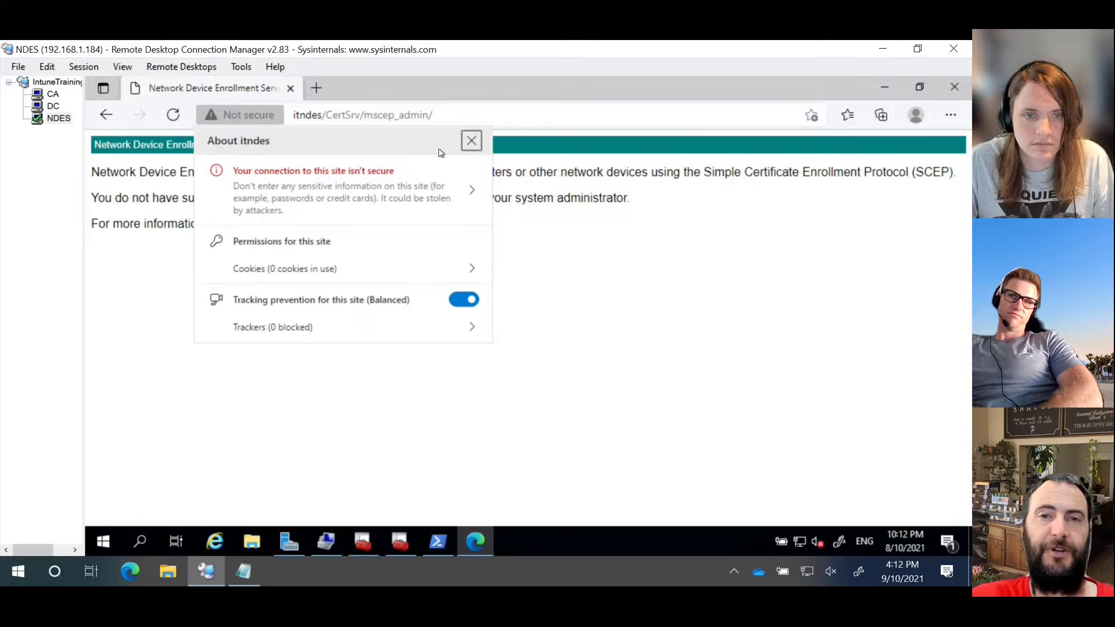
click(471, 141)
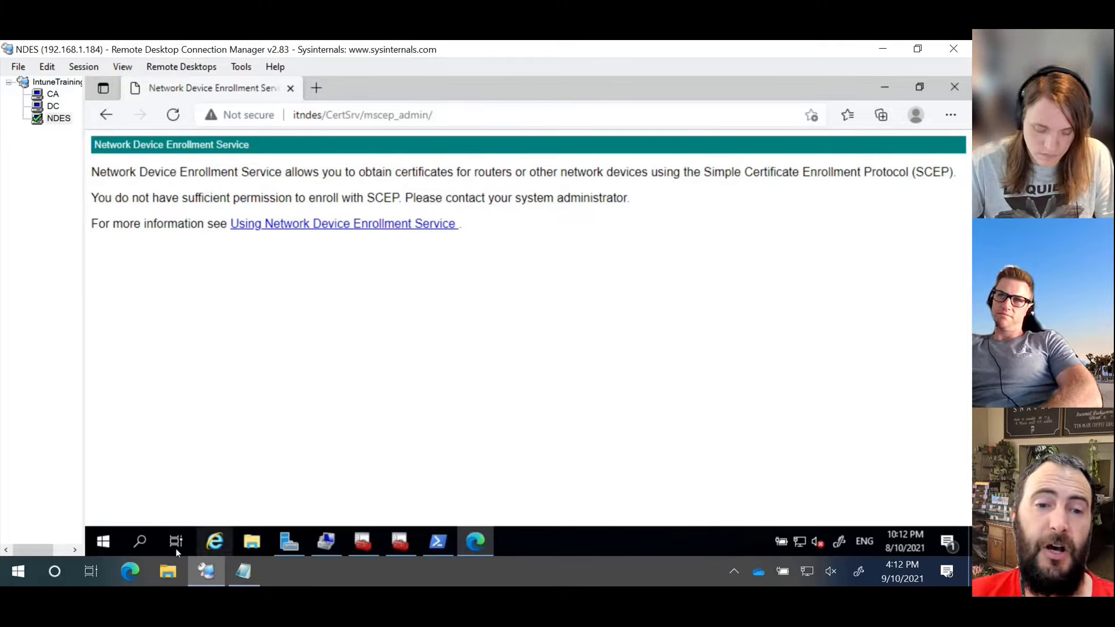
Step: Open File Explorer maximized and browse Local Disk (C:) > inetpub > logs
click(252, 542)
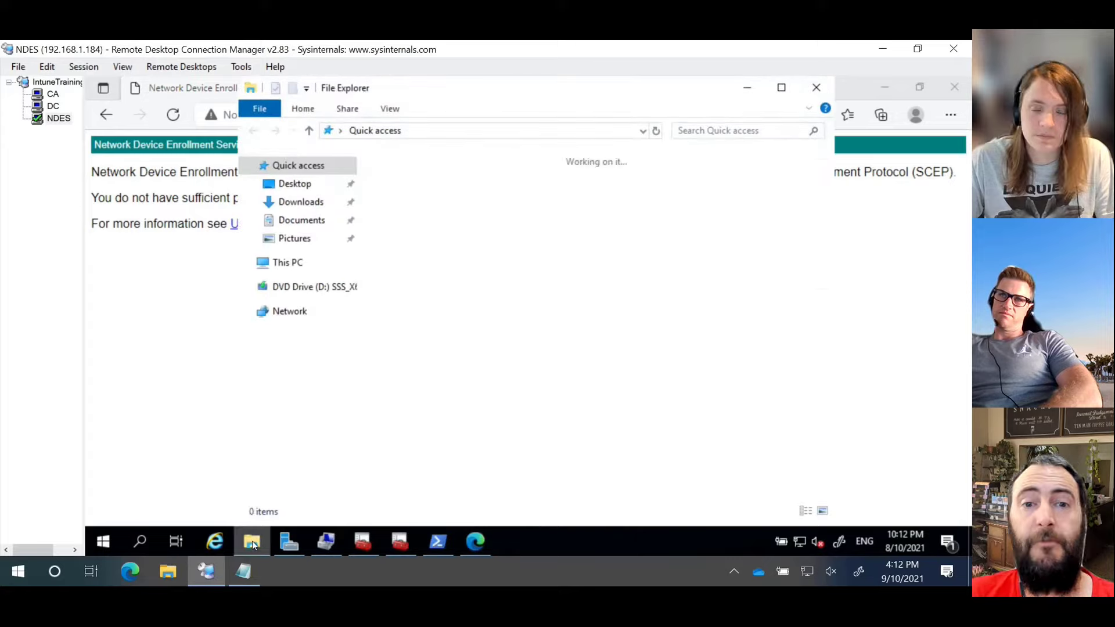
click(308, 264)
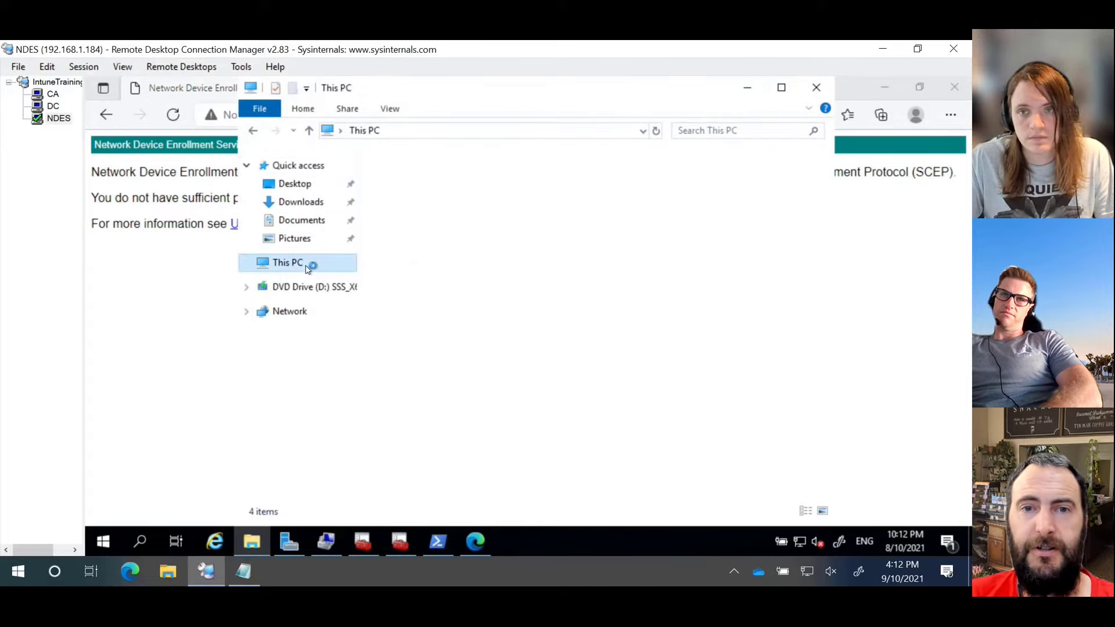
double_click(488, 92)
double_click(321, 344)
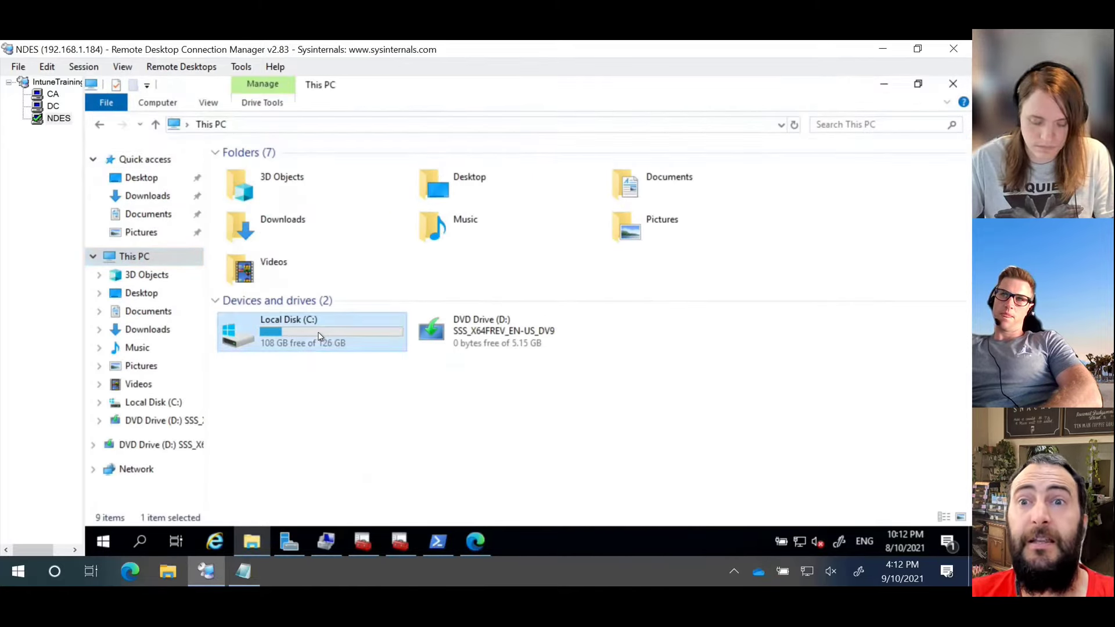
double_click(266, 184)
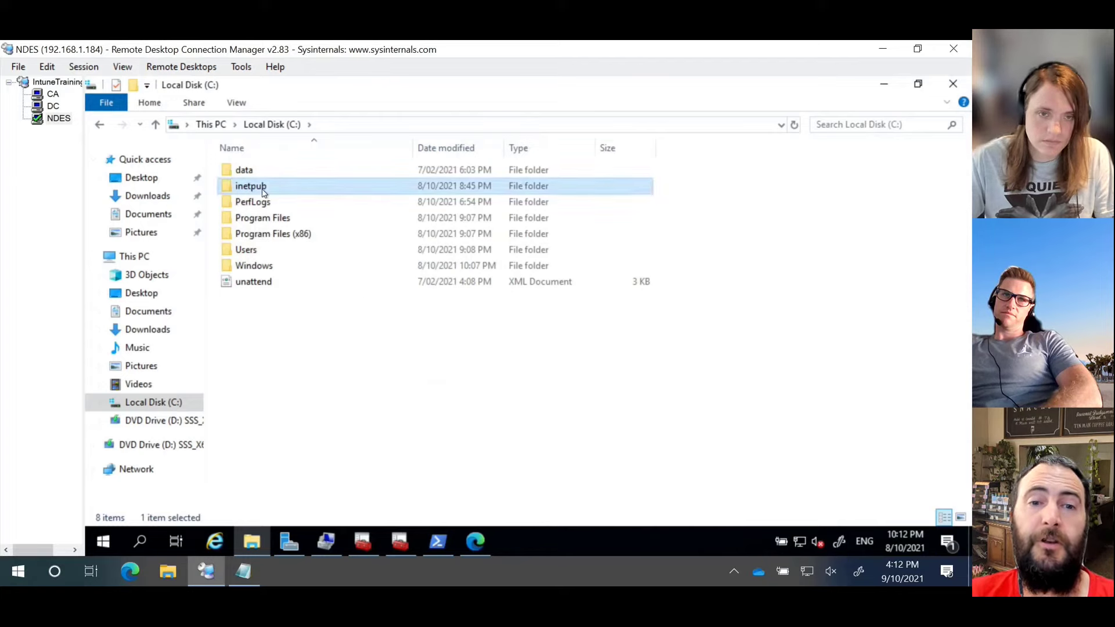
click(266, 204)
double_click(266, 204)
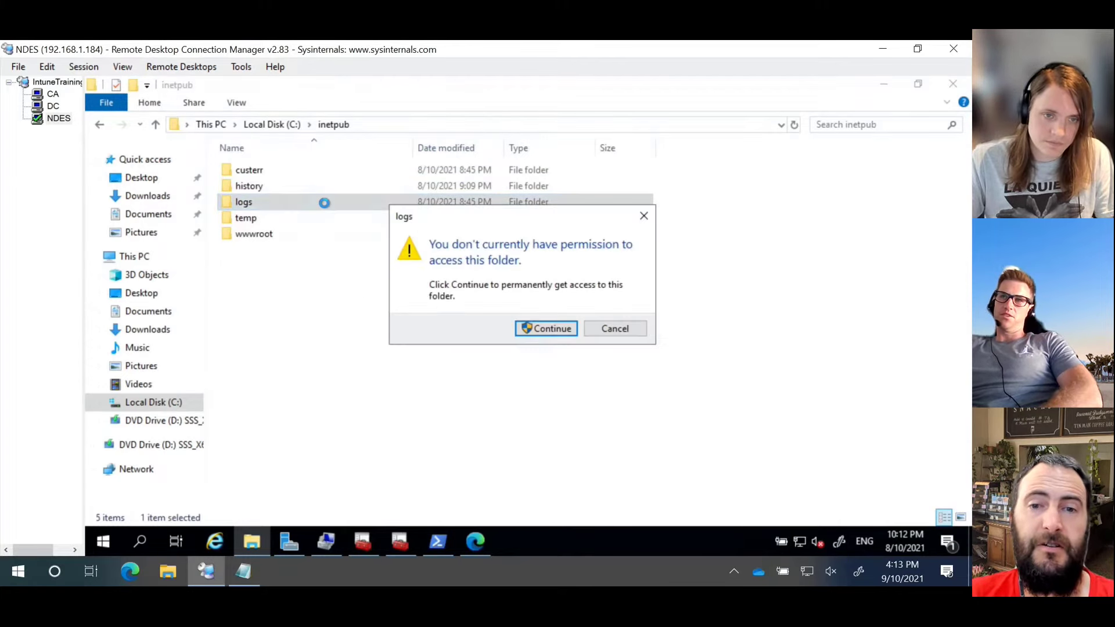
Step: Grant folder access and open u_ex211009 from LogFiles\W3SVC1 in Notepad
click(541, 327)
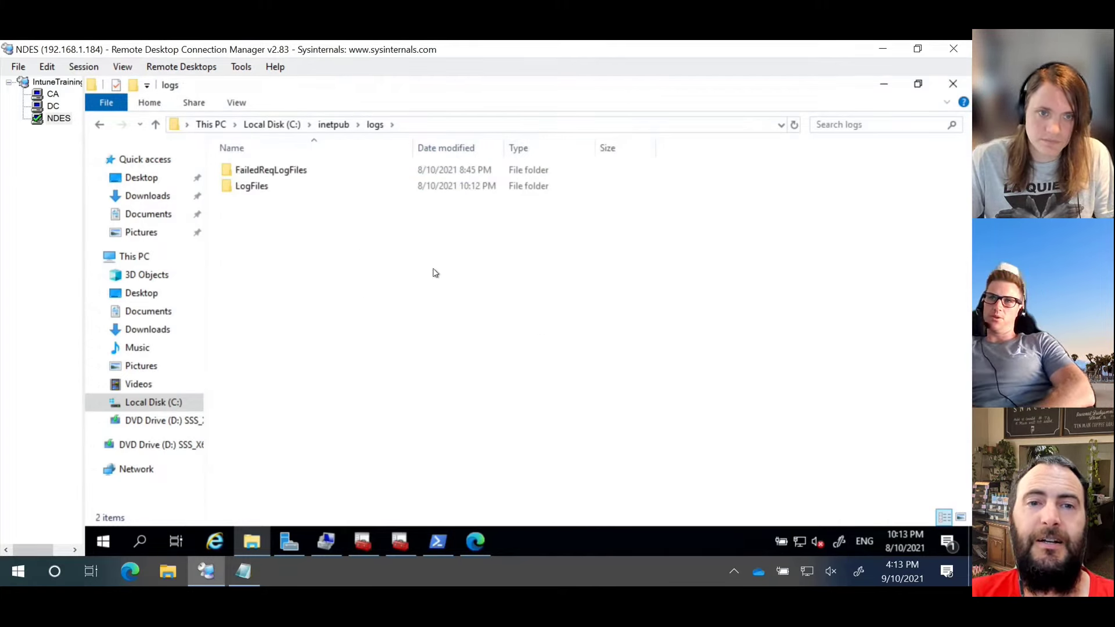
double_click(253, 191)
double_click(250, 169)
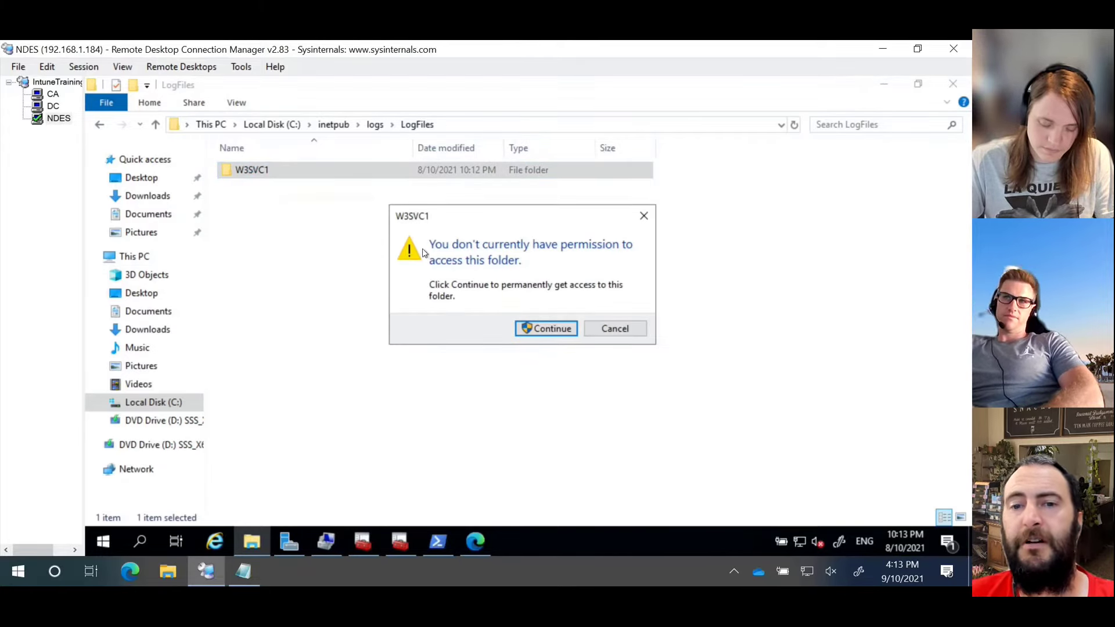
click(546, 327)
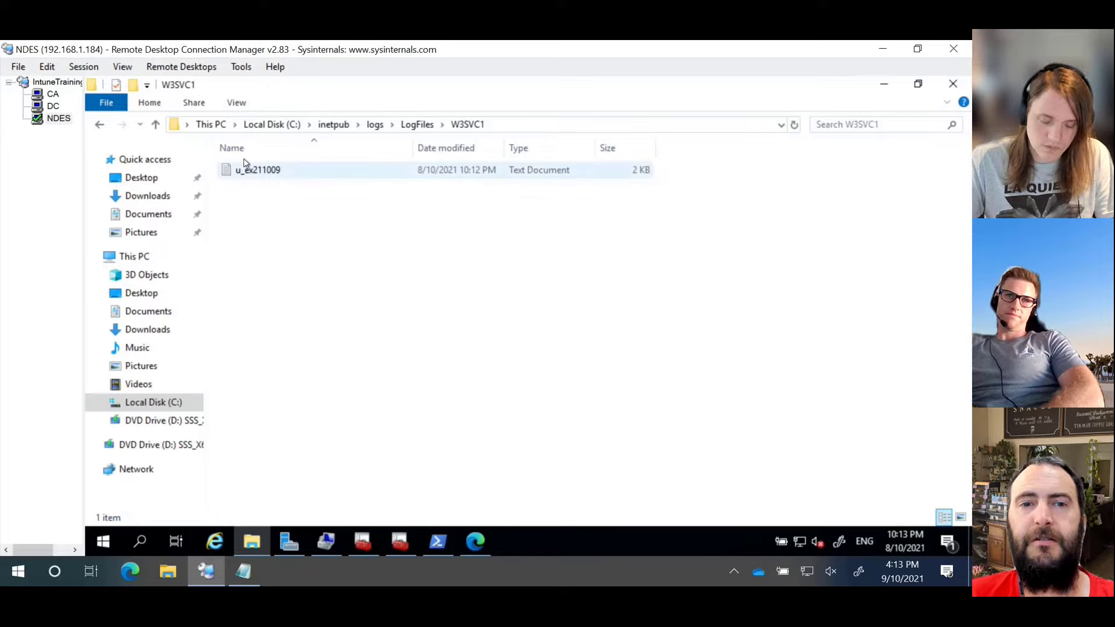
double_click(253, 172)
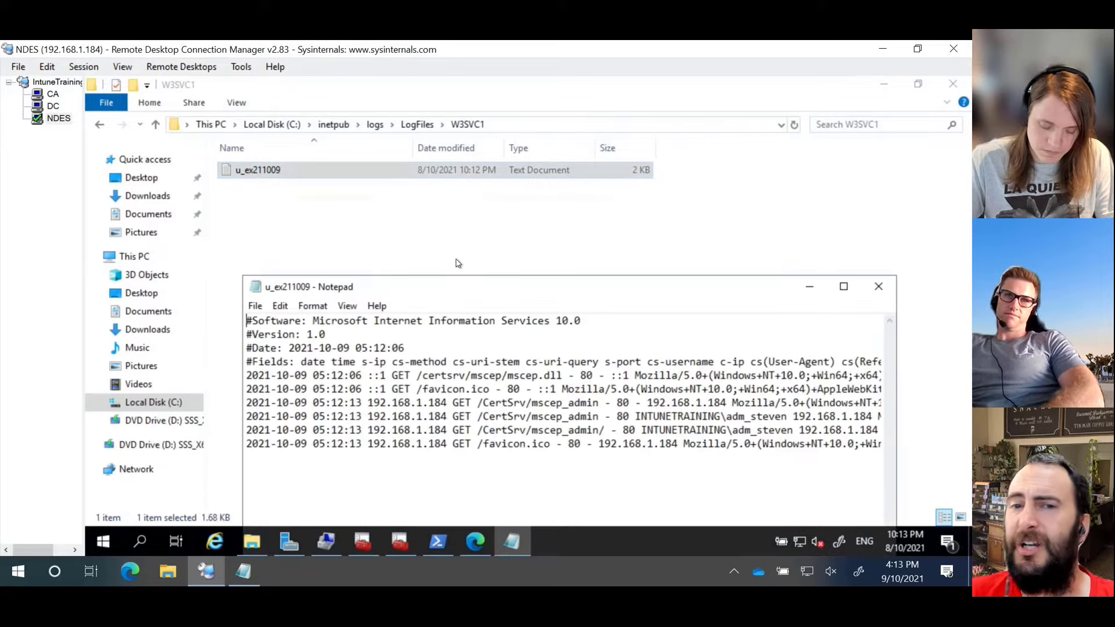
Step: Maximize the log and mark port 80 and the 200, 301 and 404 status codes
double_click(457, 286)
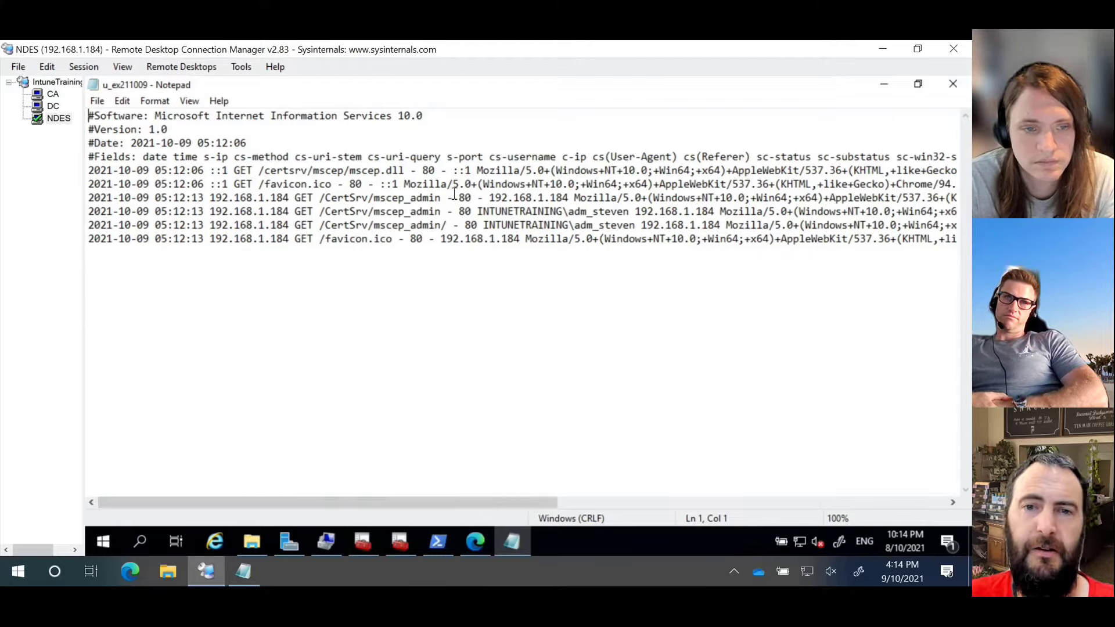
double_click(464, 198)
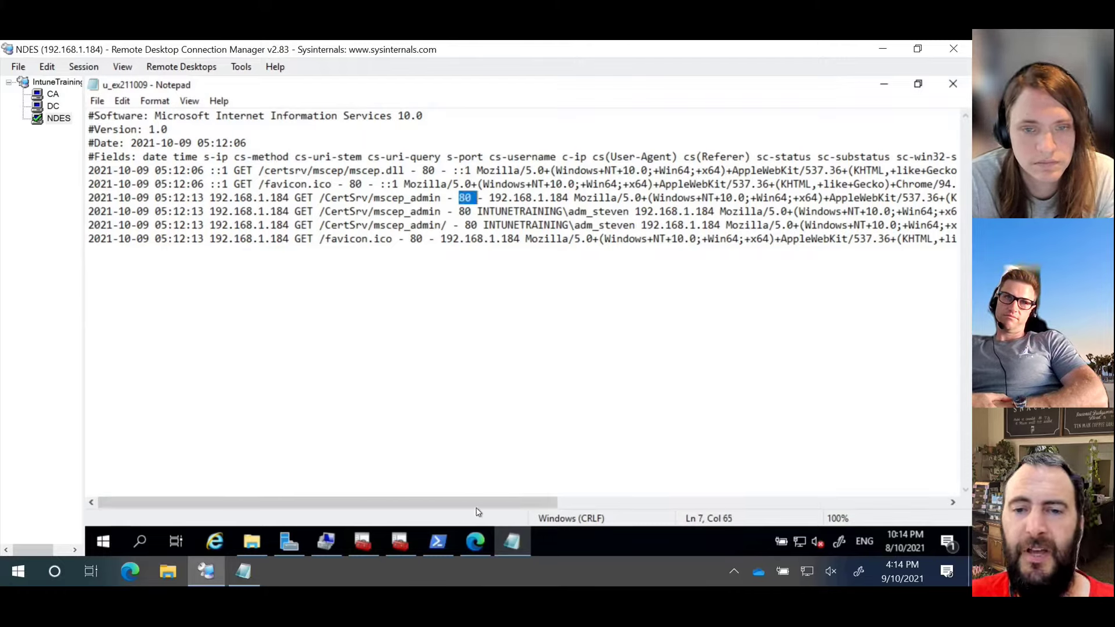
drag(478, 503, 868, 503)
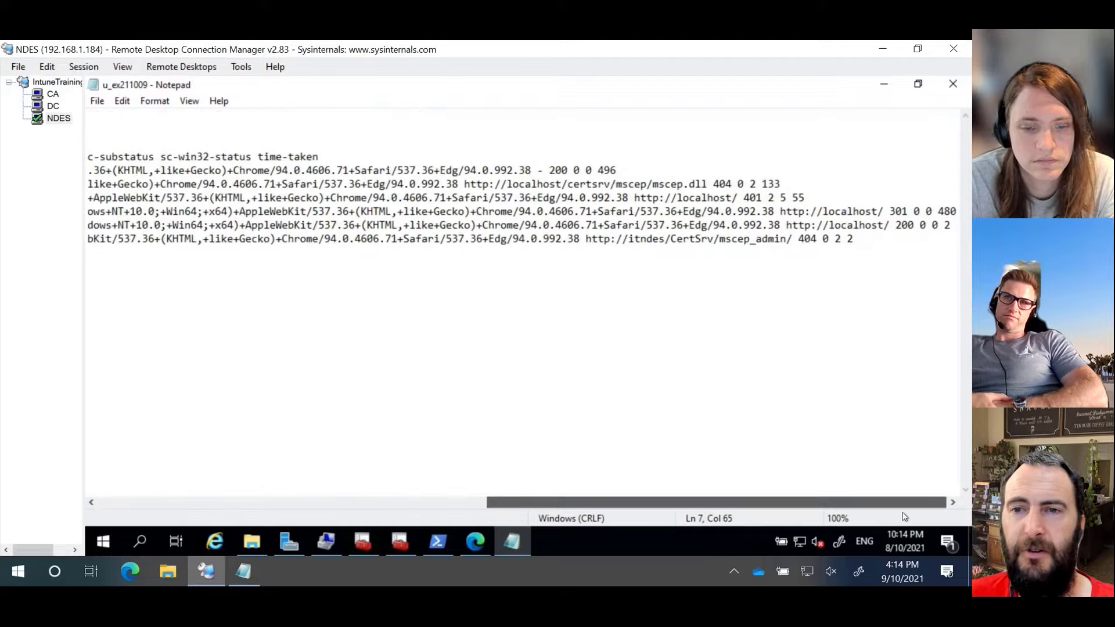
double_click(906, 225)
click(896, 212)
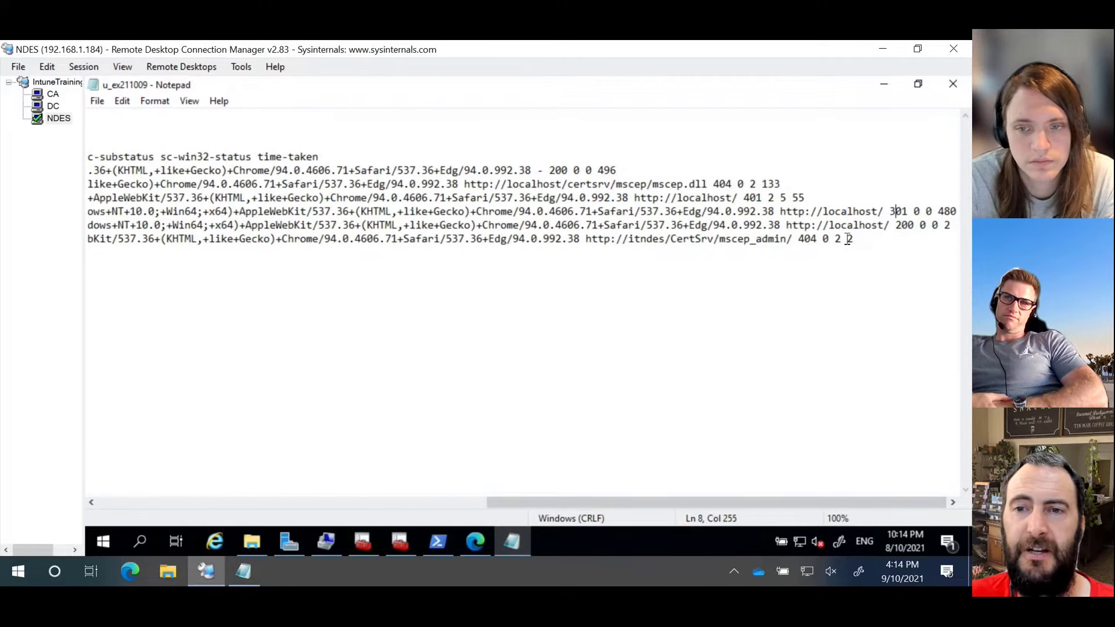
drag(848, 239, 799, 240)
Step: Read the end of the log to the 496 time-taken value, then close Notepad
key(ctrl+End)
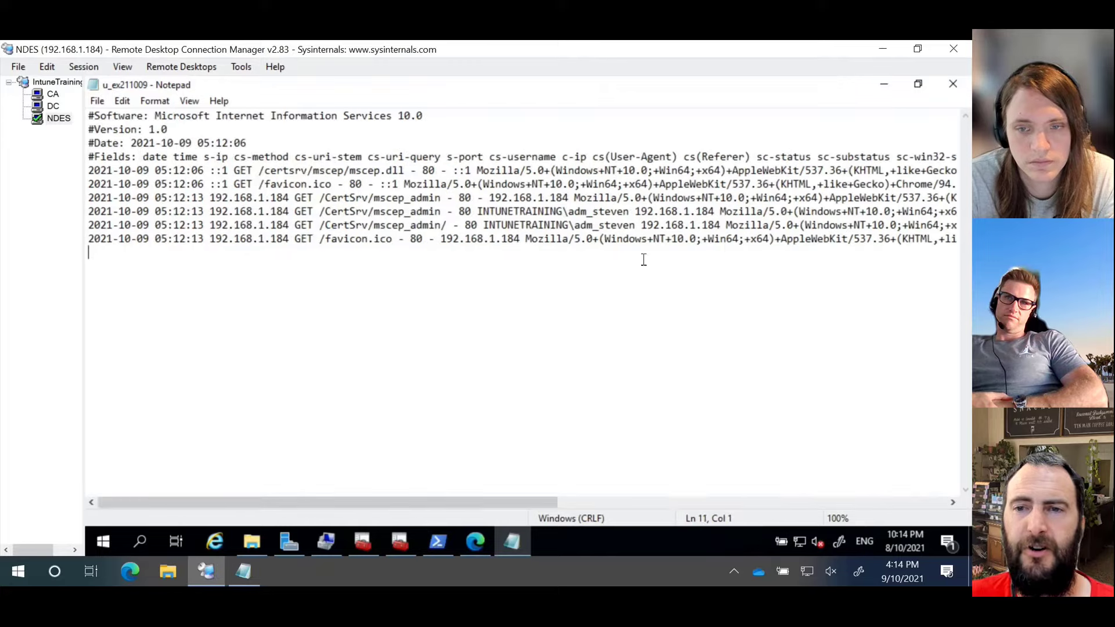
scroll(744, 250, right, 10)
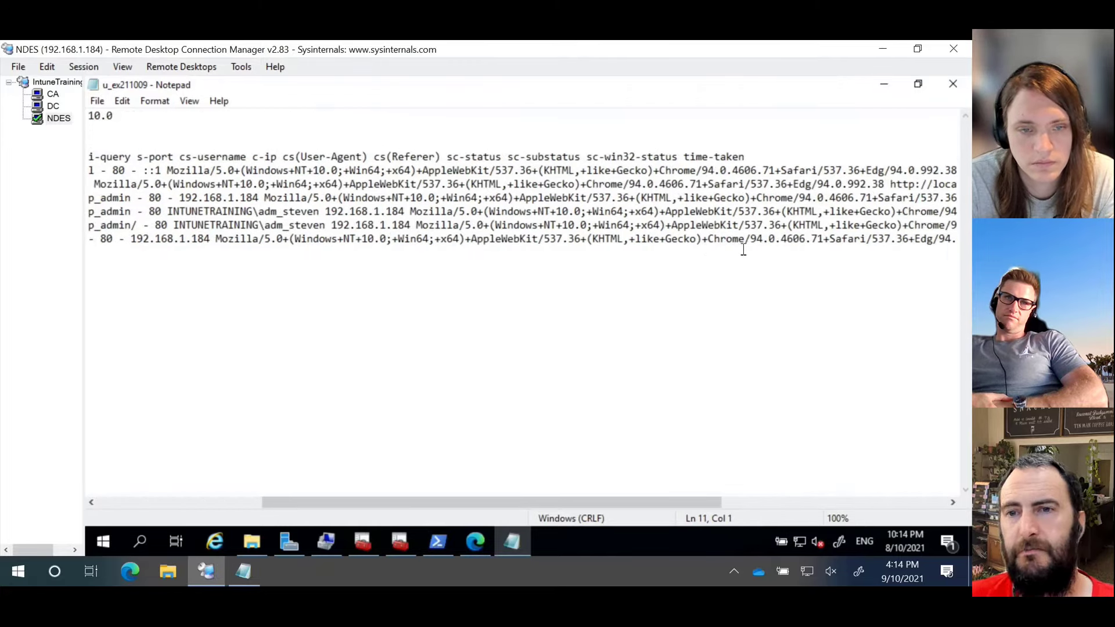
scroll(743, 250, right, 14)
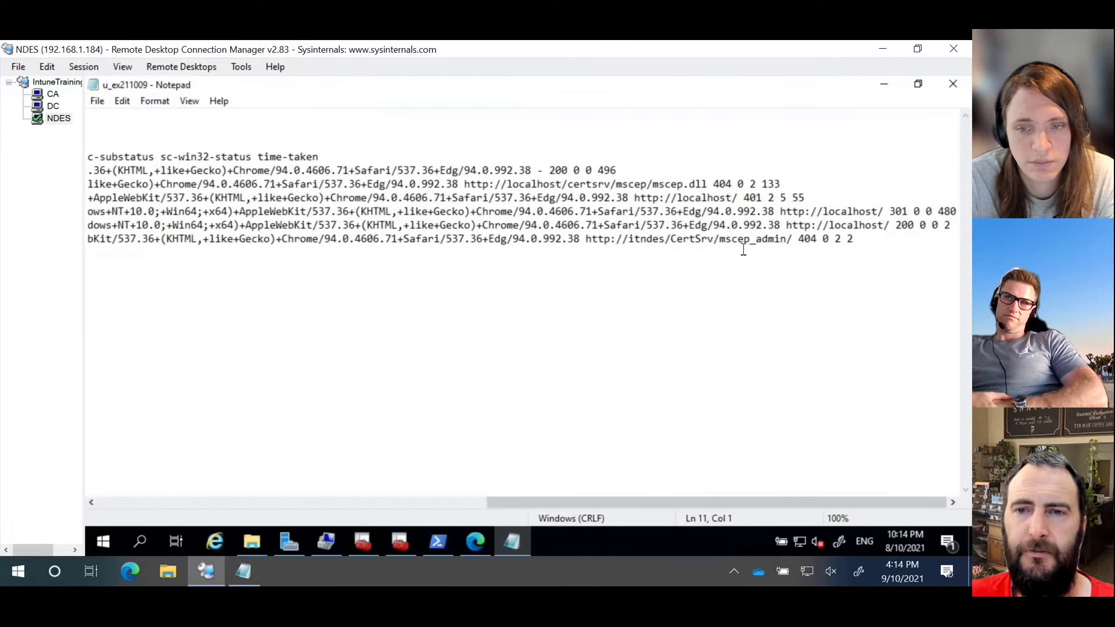
click(819, 171)
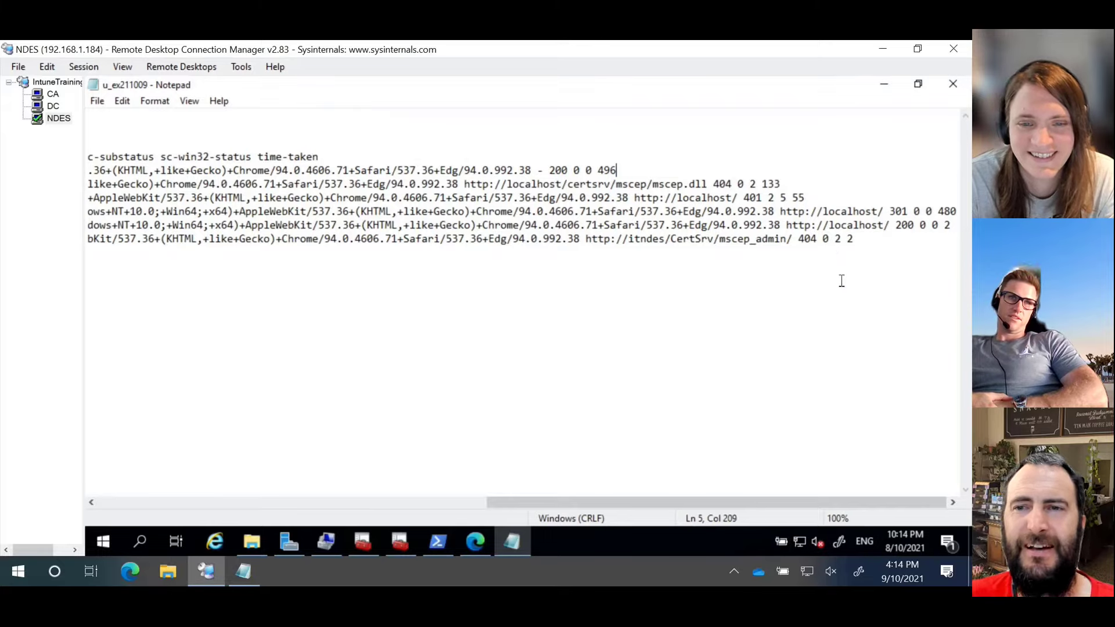
scroll(841, 281, left, 20)
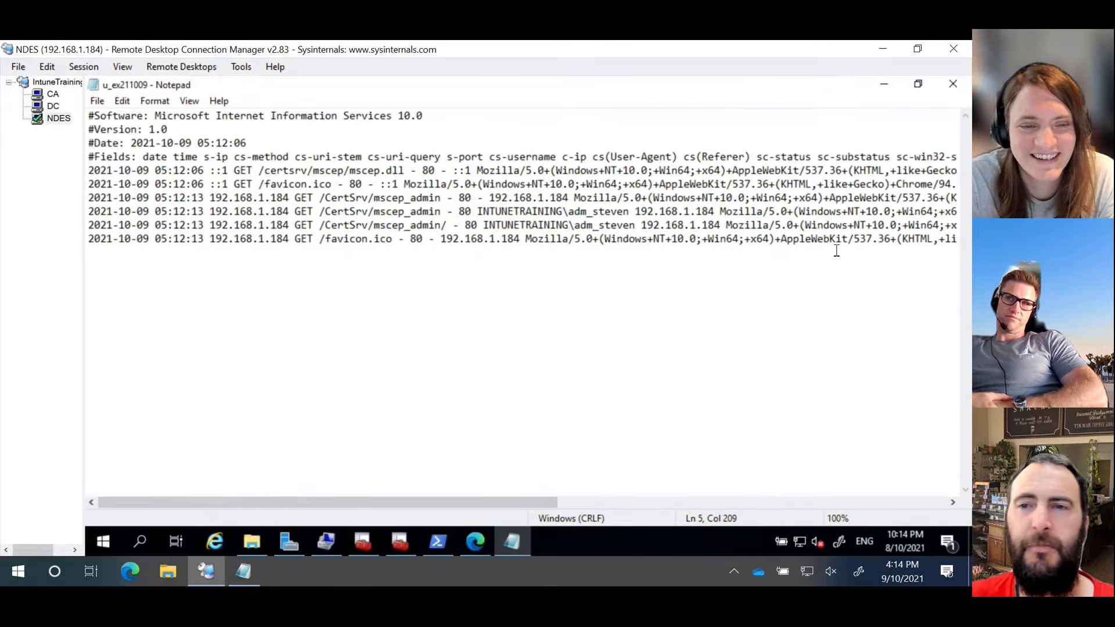
click(951, 84)
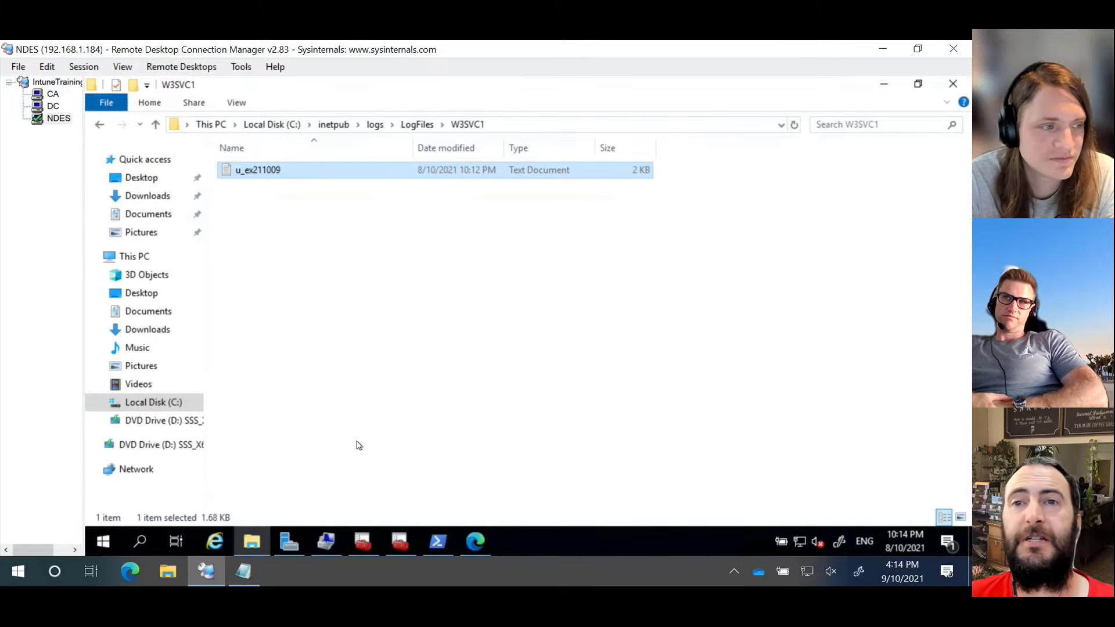
Step: Switch to certlm and select the Certificates - Local Computer root, then the Personal store
click(329, 544)
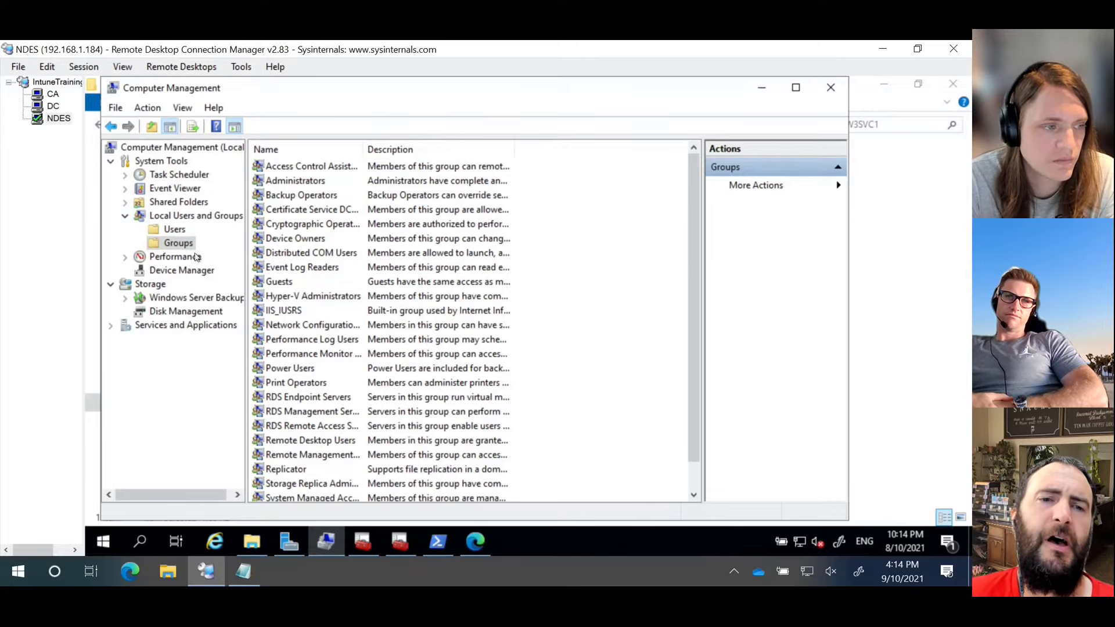
click(365, 540)
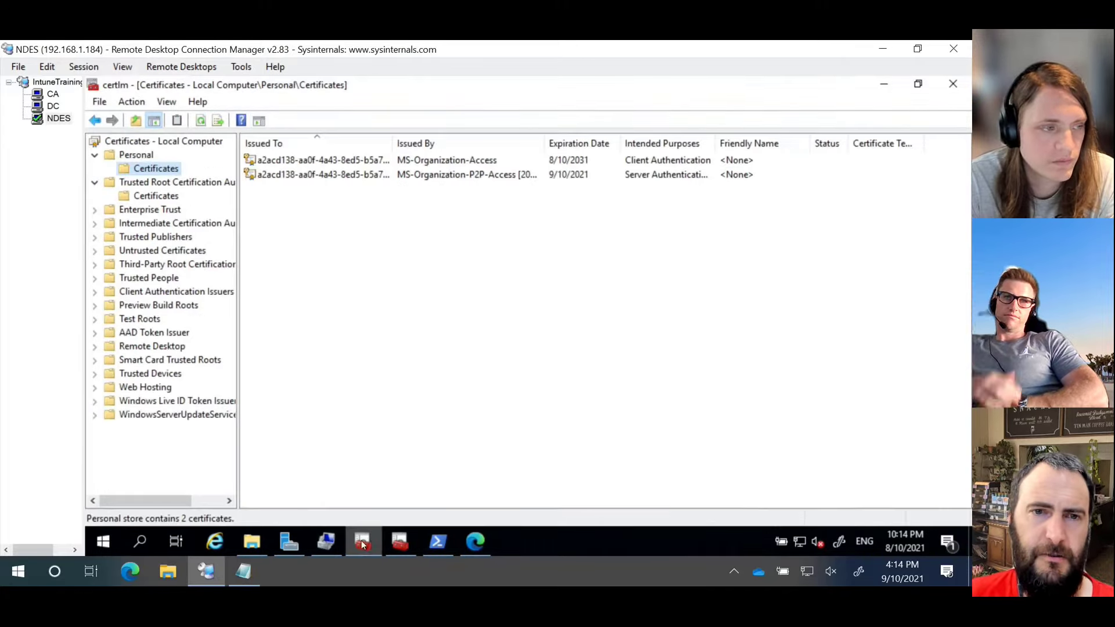
click(192, 142)
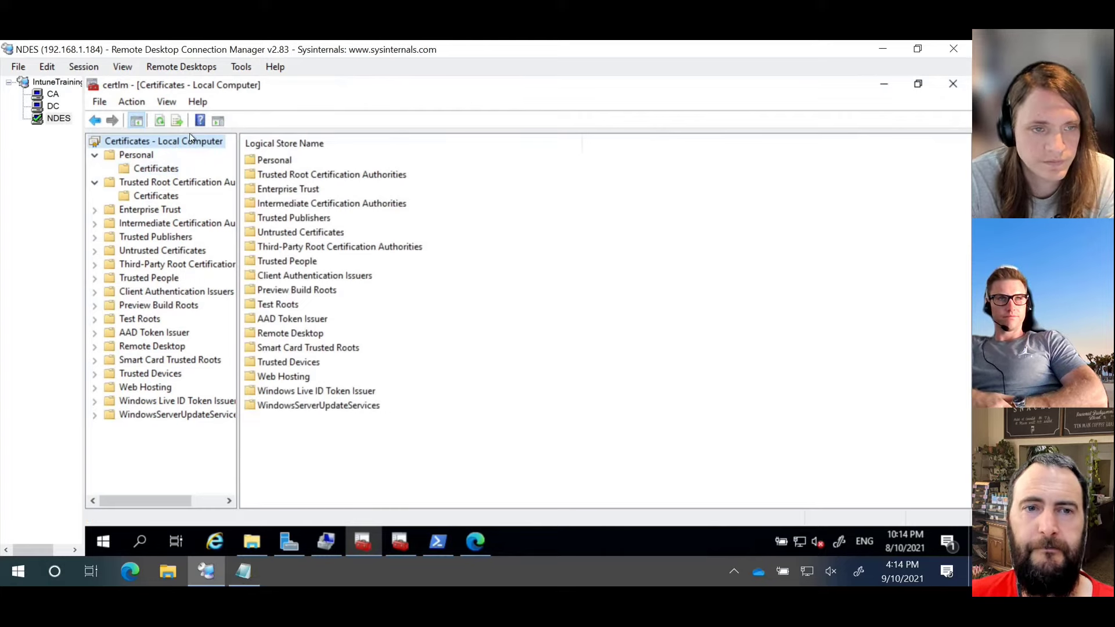
click(150, 169)
Step: Request a new certificate from Personal with the NDESServer template, opening its extra required settings
right_click(398, 266)
mouse_move(441, 272)
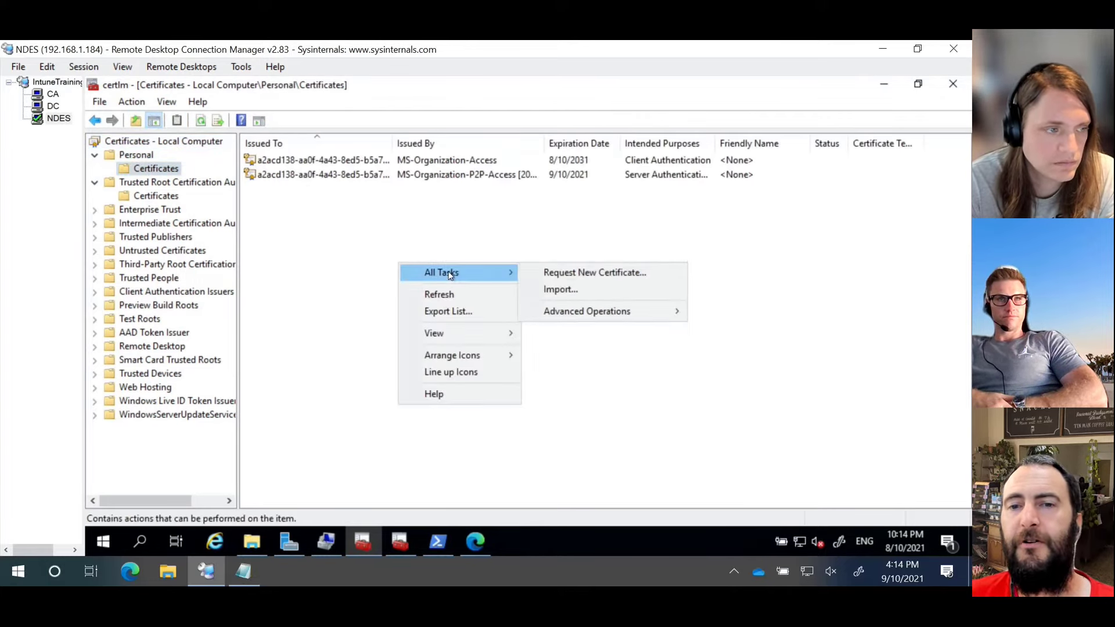
click(598, 273)
click(675, 456)
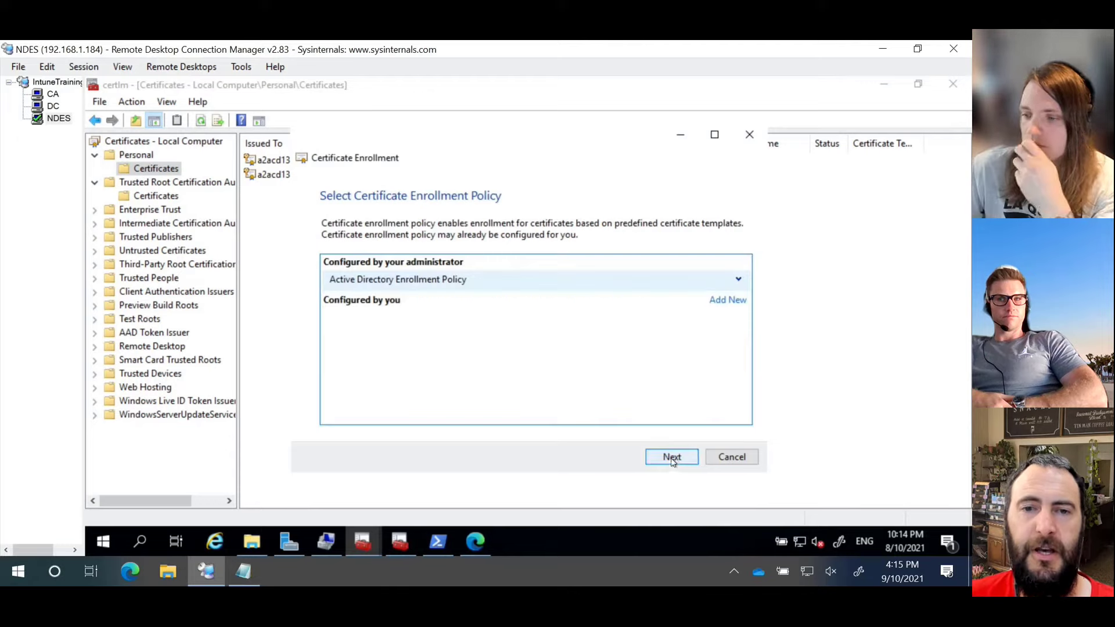
click(667, 458)
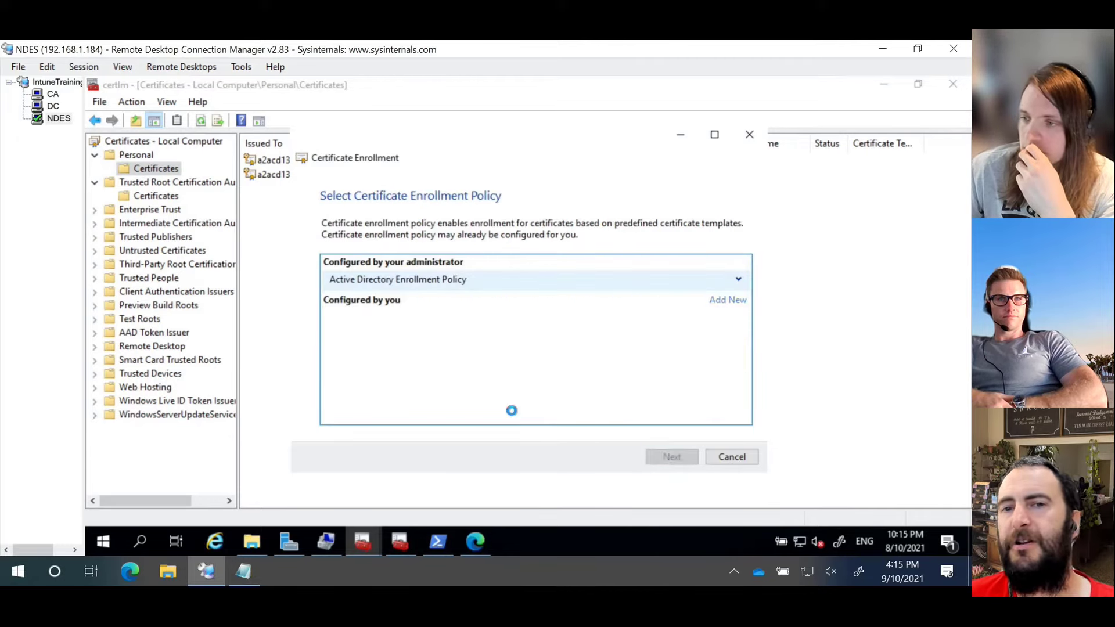
click(335, 307)
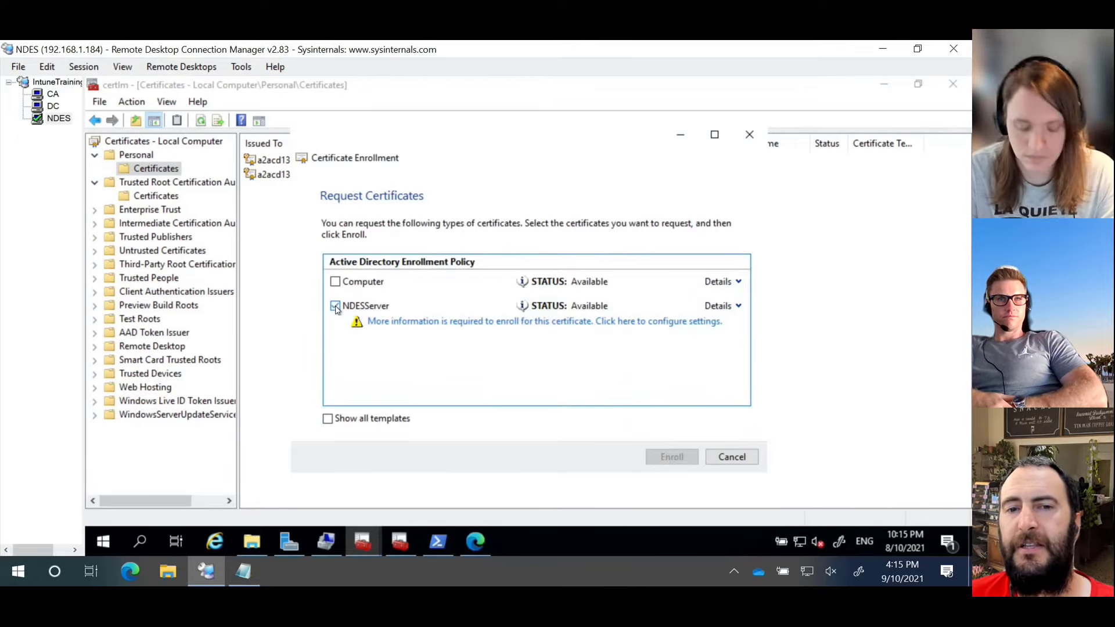
click(472, 322)
click(471, 327)
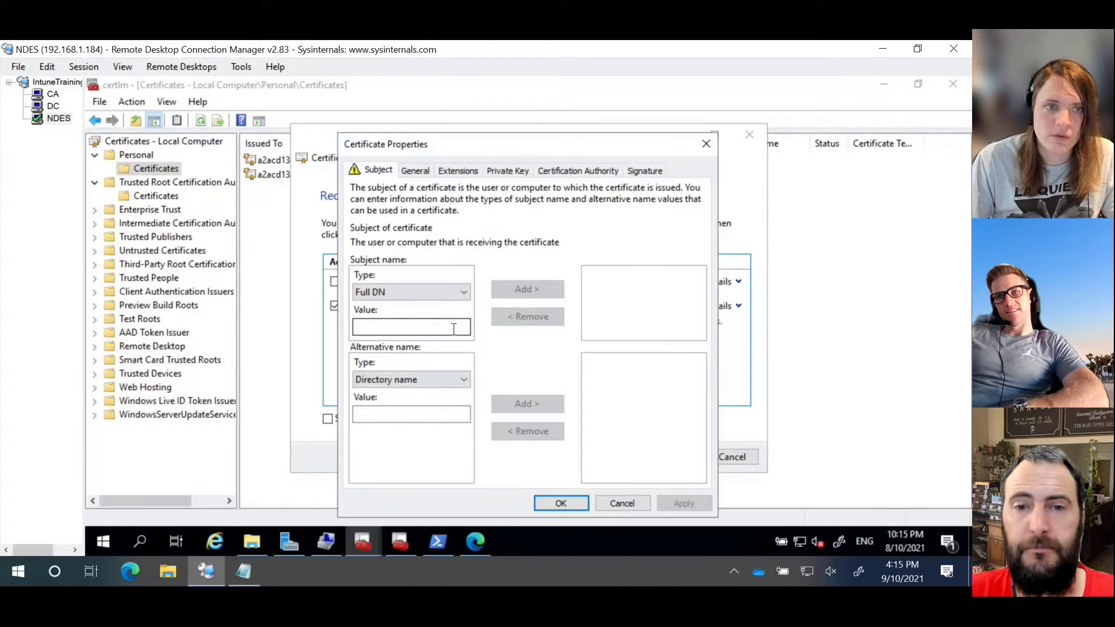
Step: Add the subject common name itndes.intunetraining.ad
click(455, 293)
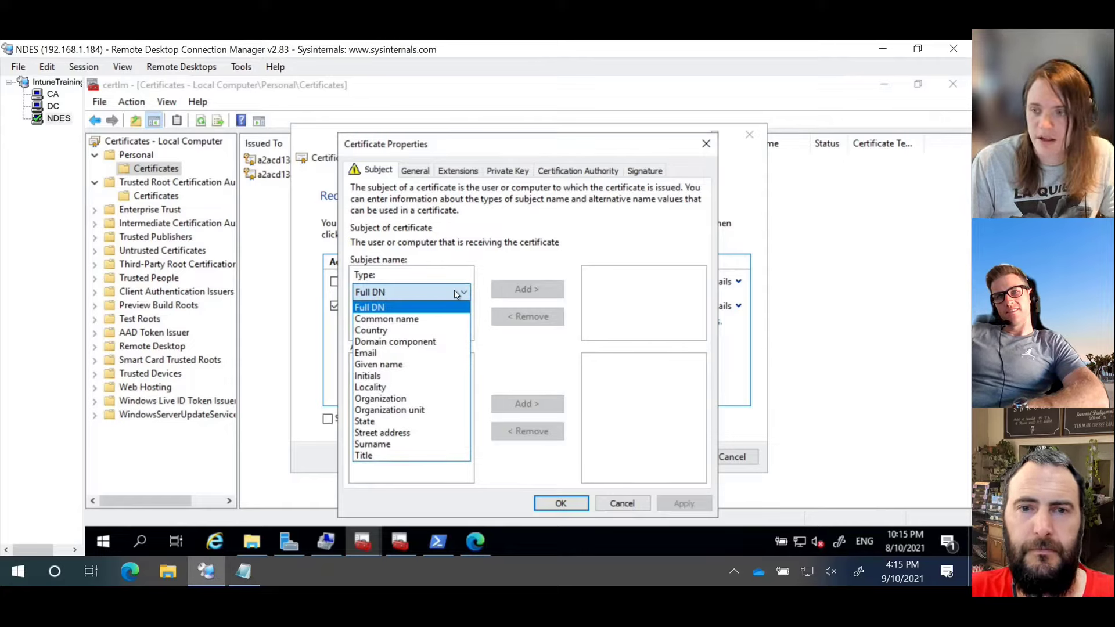
click(454, 293)
click(458, 292)
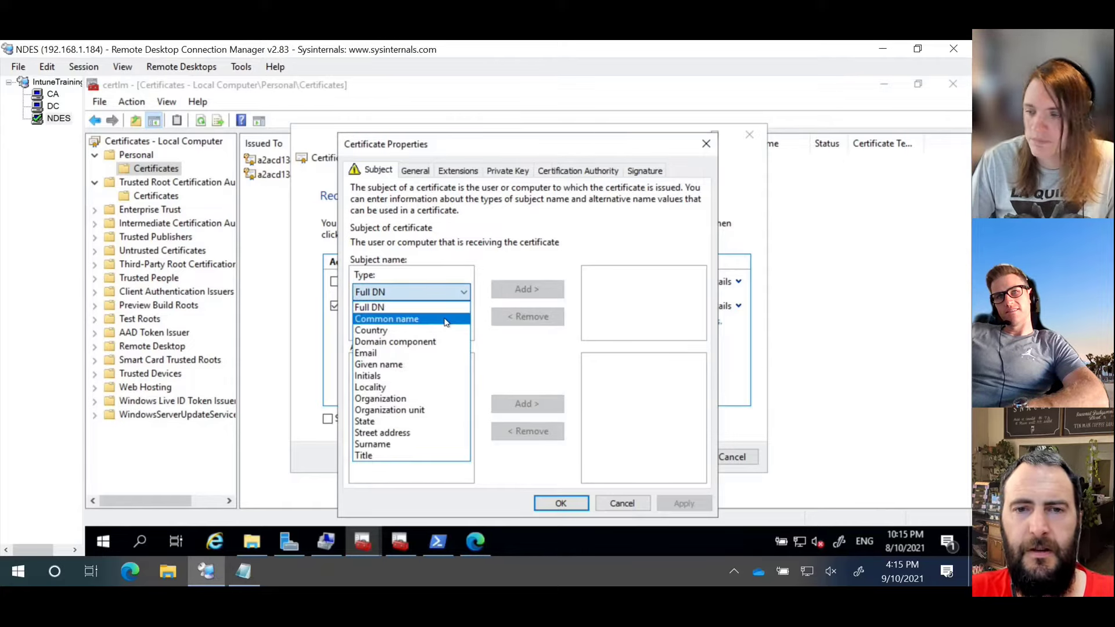
click(445, 321)
click(442, 327)
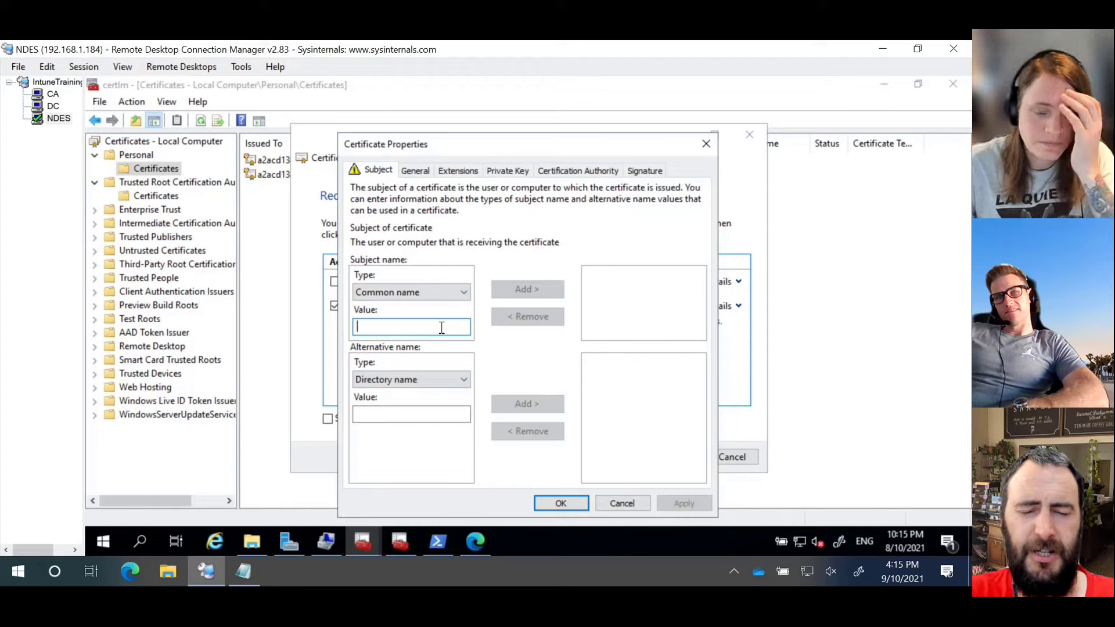
text(it)
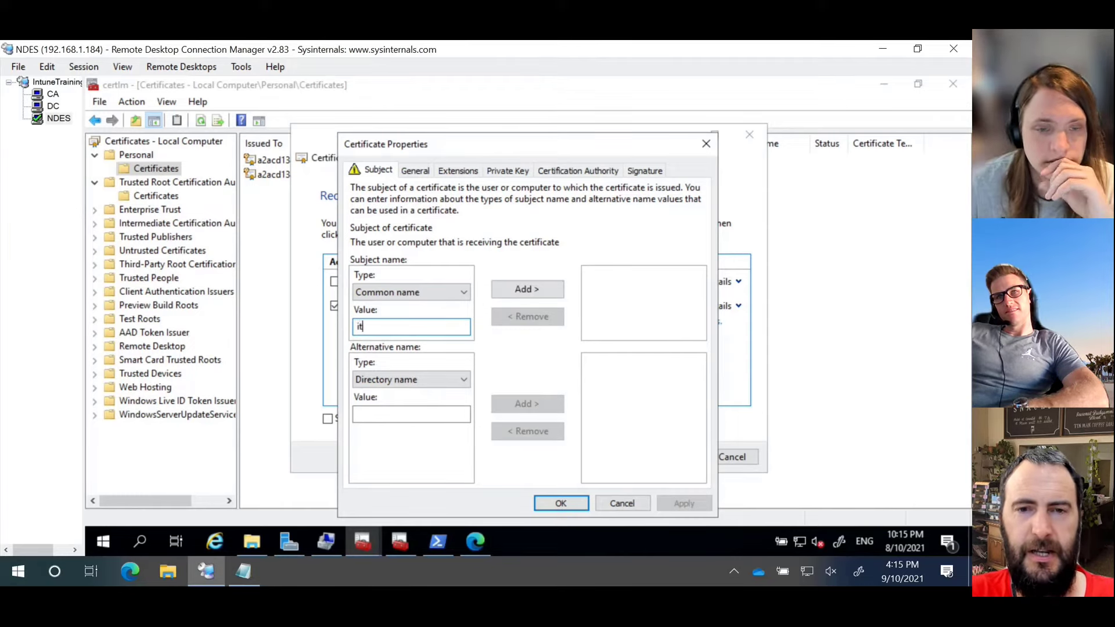
text(ndes.)
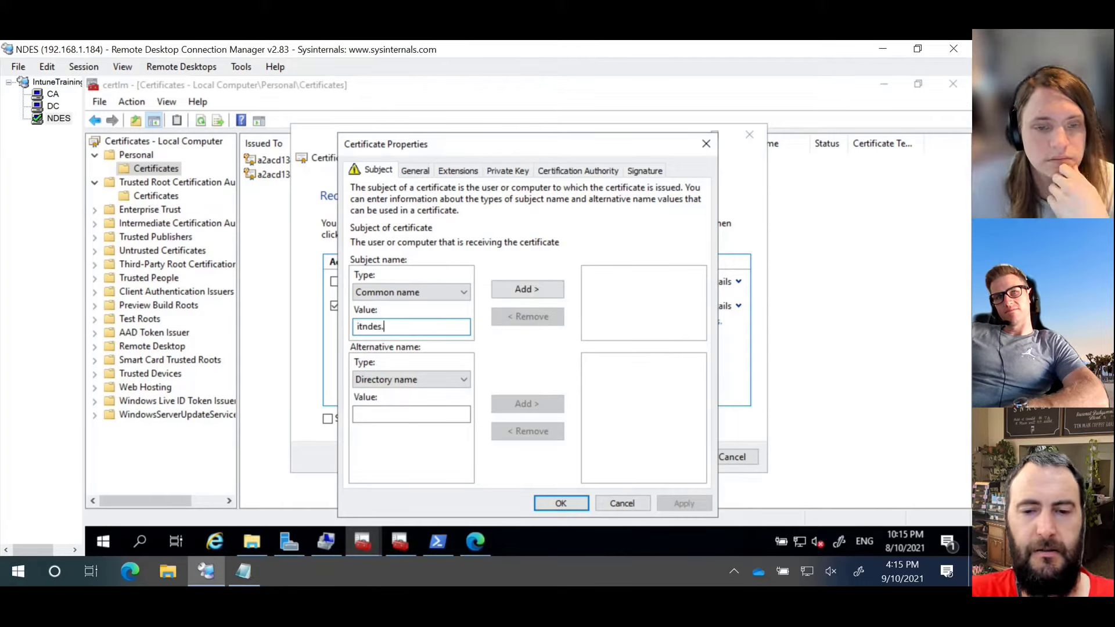
text(intunetraining.ad)
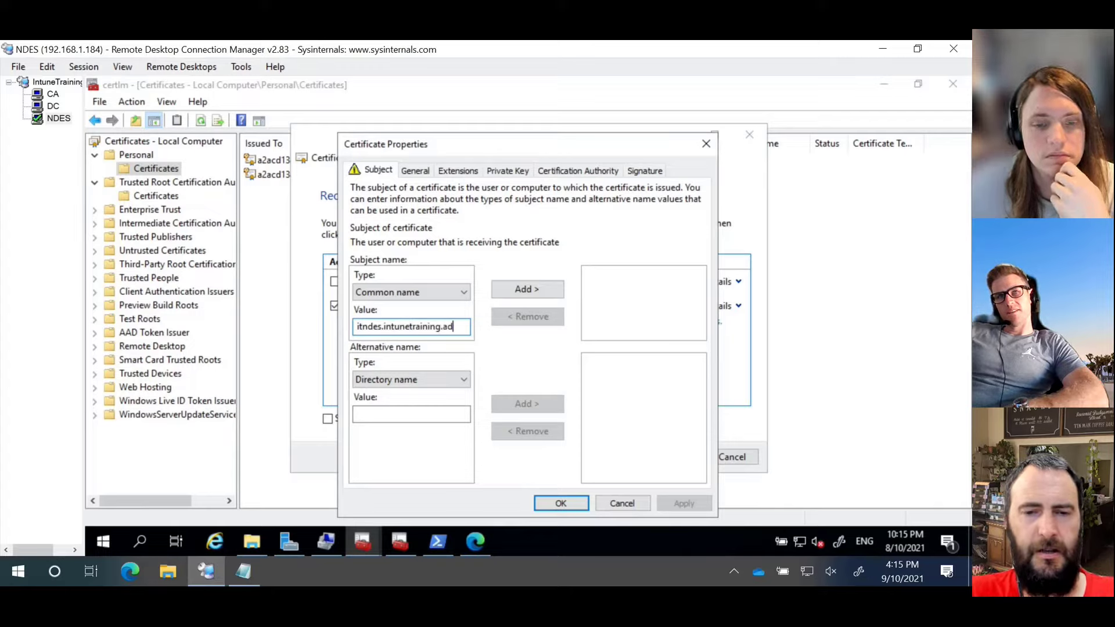
key(ctrl+a)
key(ctrl+c)
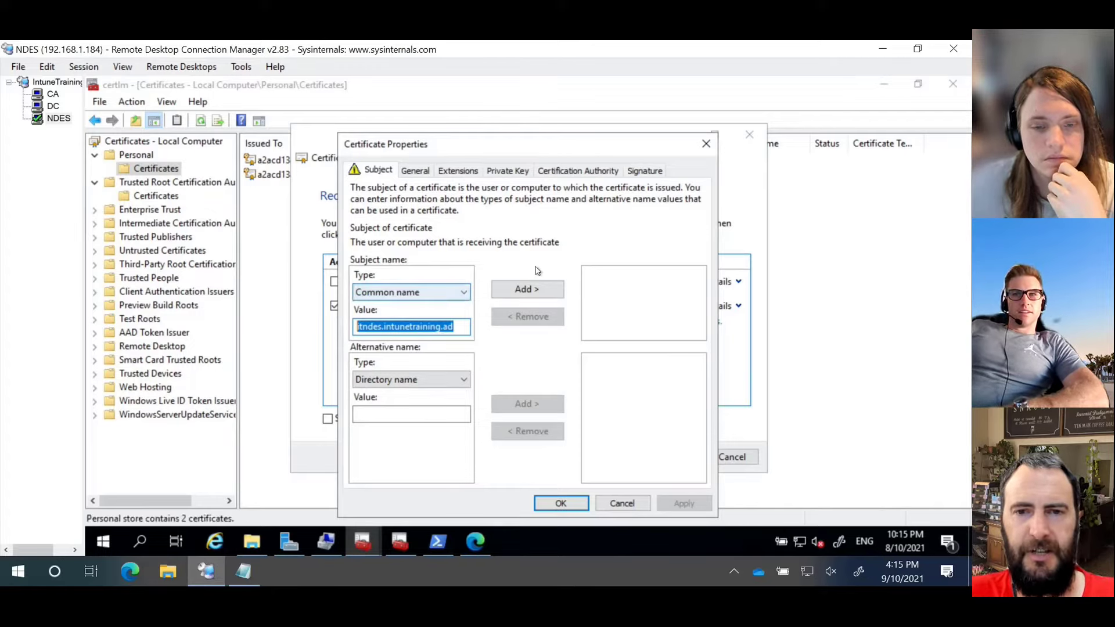
click(529, 289)
Step: Add itndes.intunetraining.ad as a DNS alternative name, removing the duplicate paste
click(456, 380)
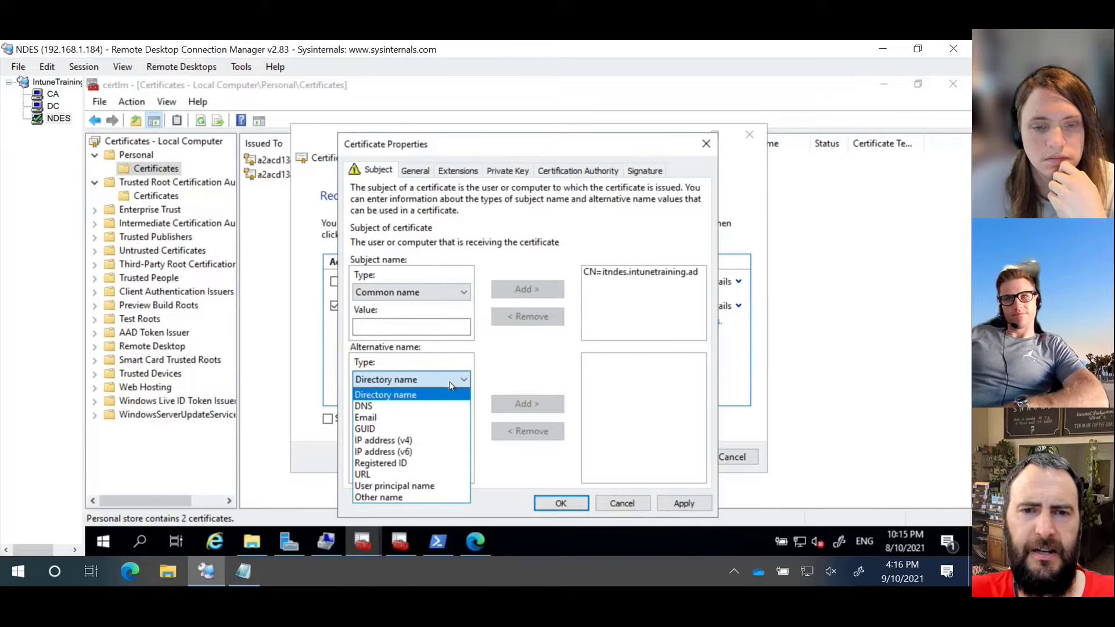
click(406, 407)
click(407, 413)
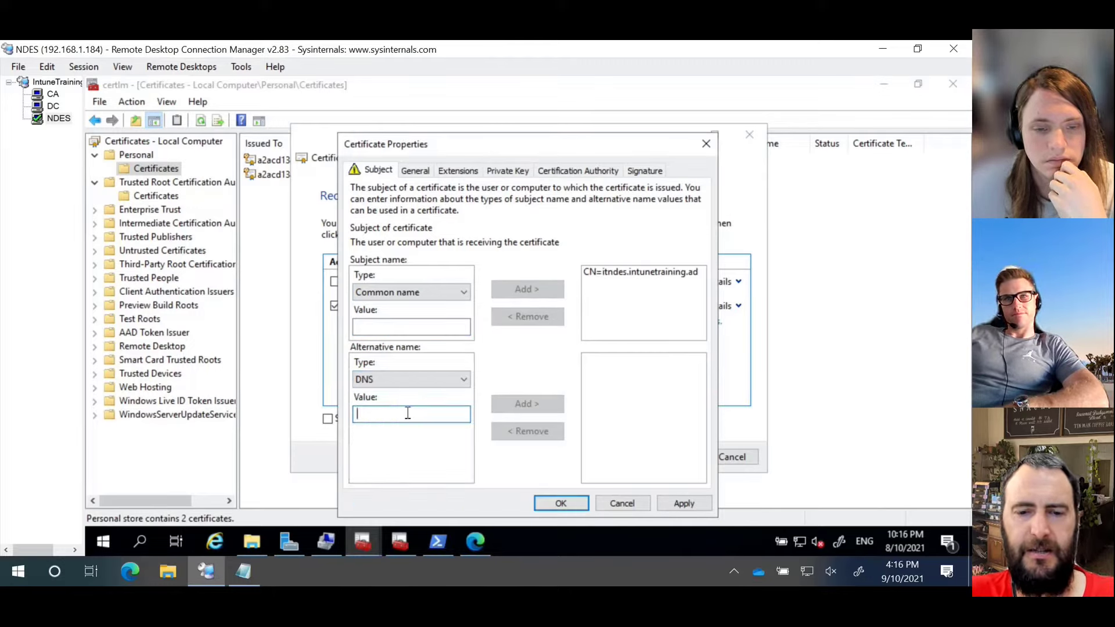
key(ctrl+v)
click(527, 403)
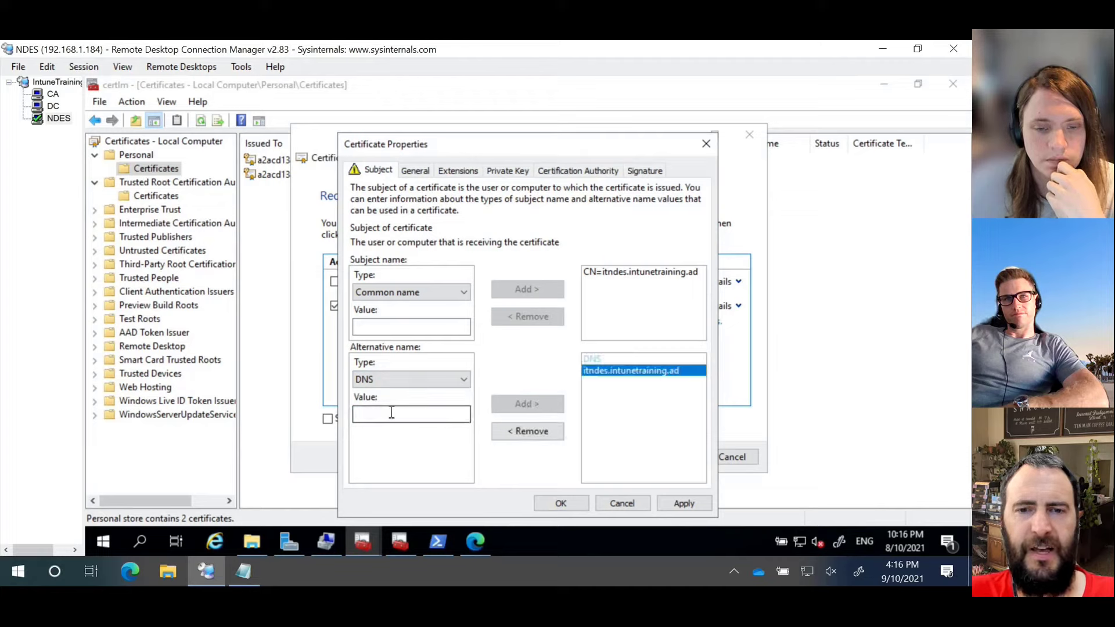
click(392, 412)
key(ctrl+v)
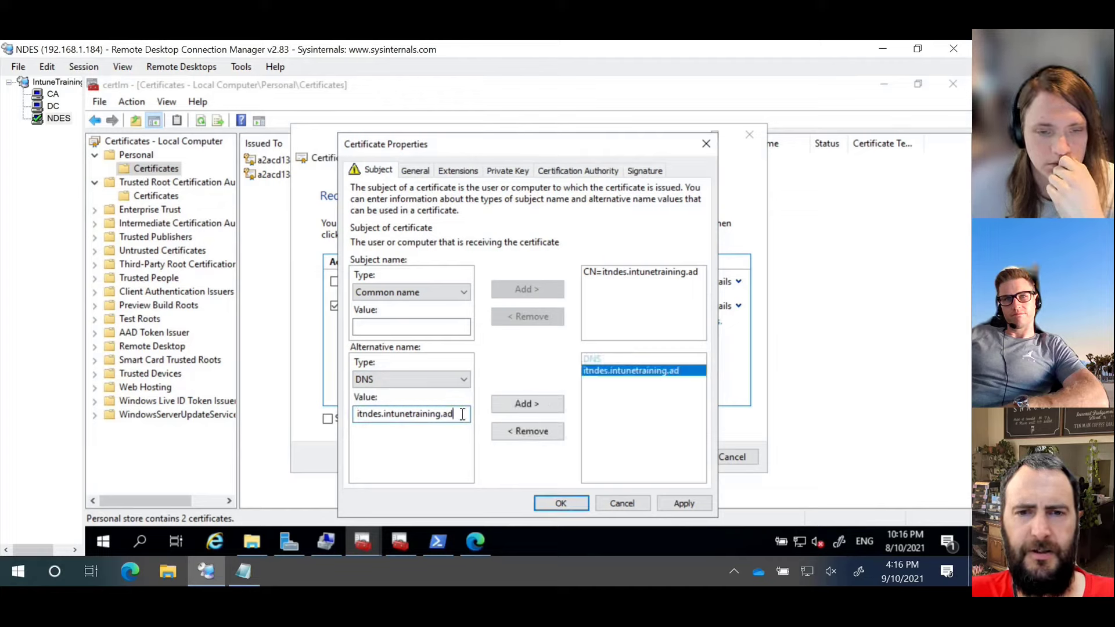
drag(451, 414, 340, 419)
key(ctrl+x)
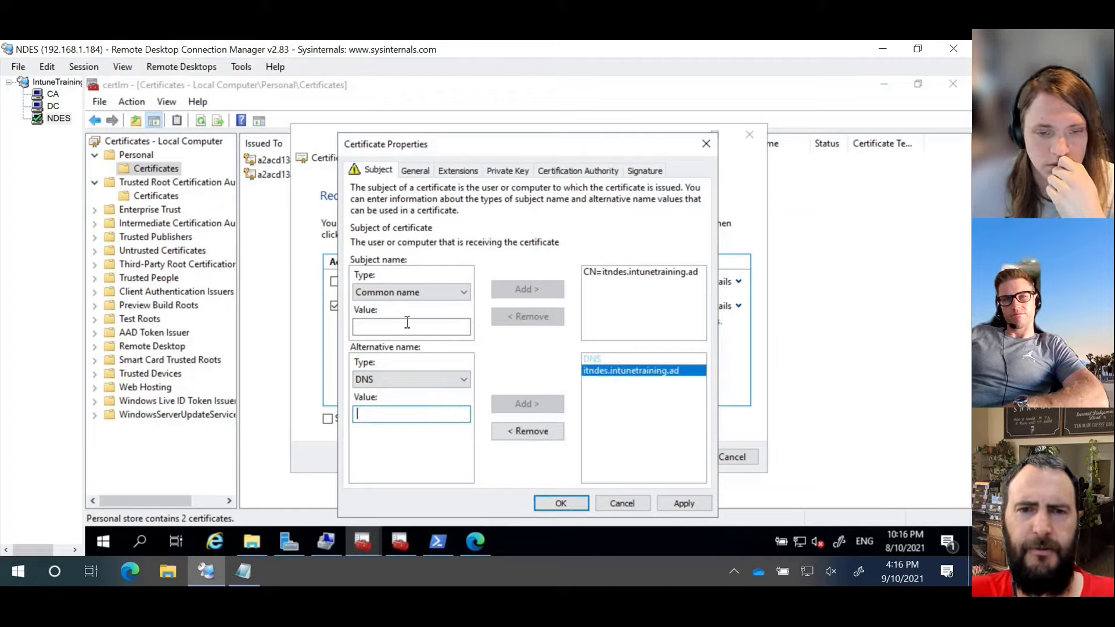
Step: Add itndes as a second common name and check the Intune Training CA issuer
click(407, 323)
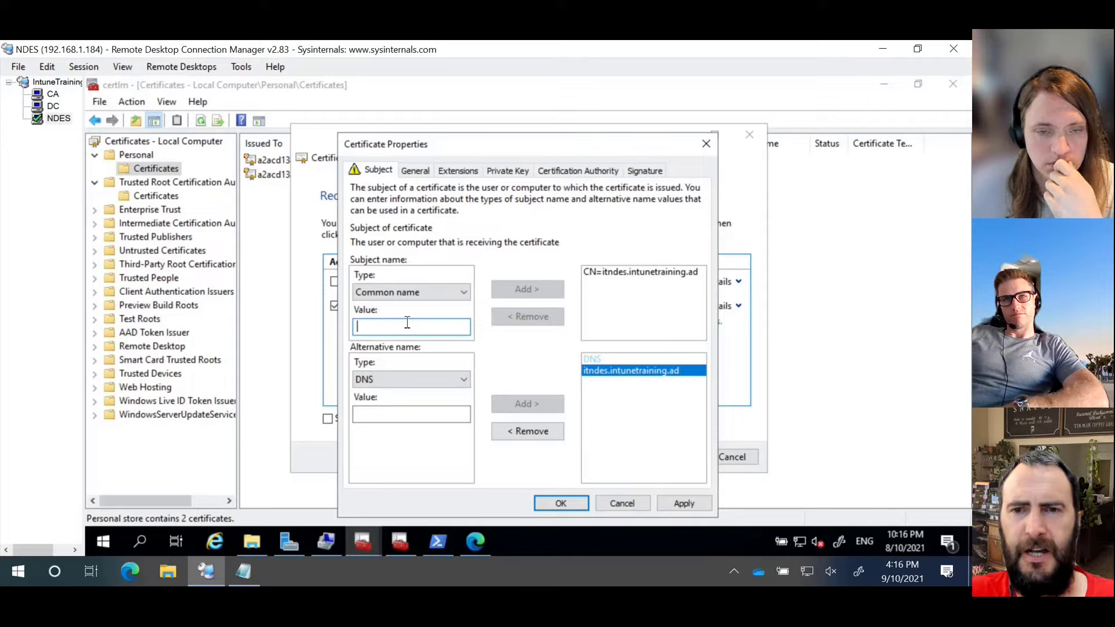
text(itndes)
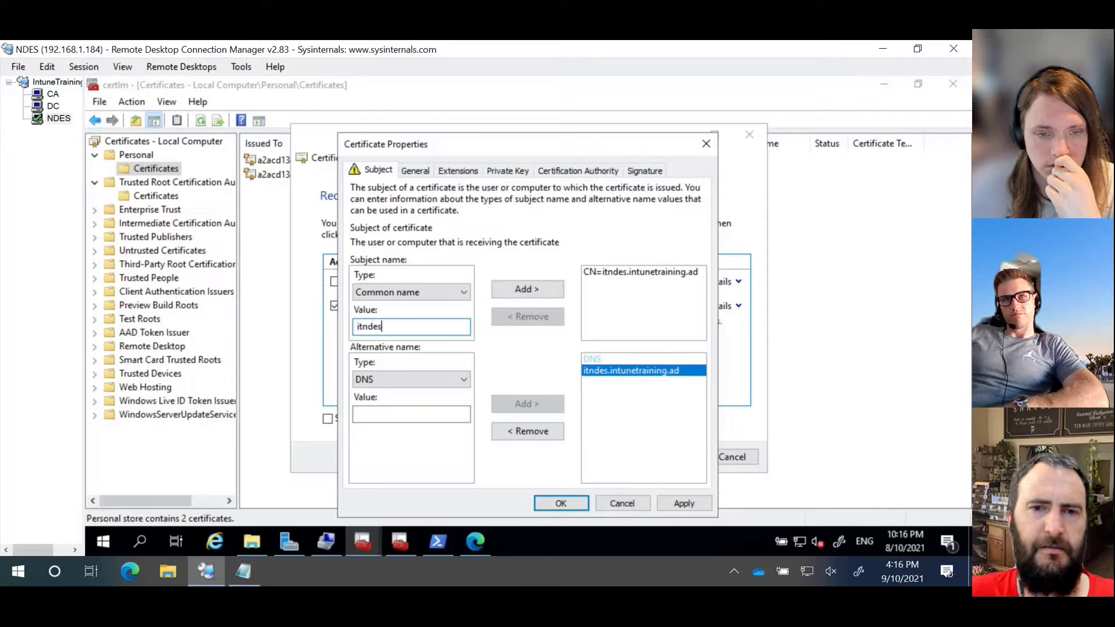
click(526, 289)
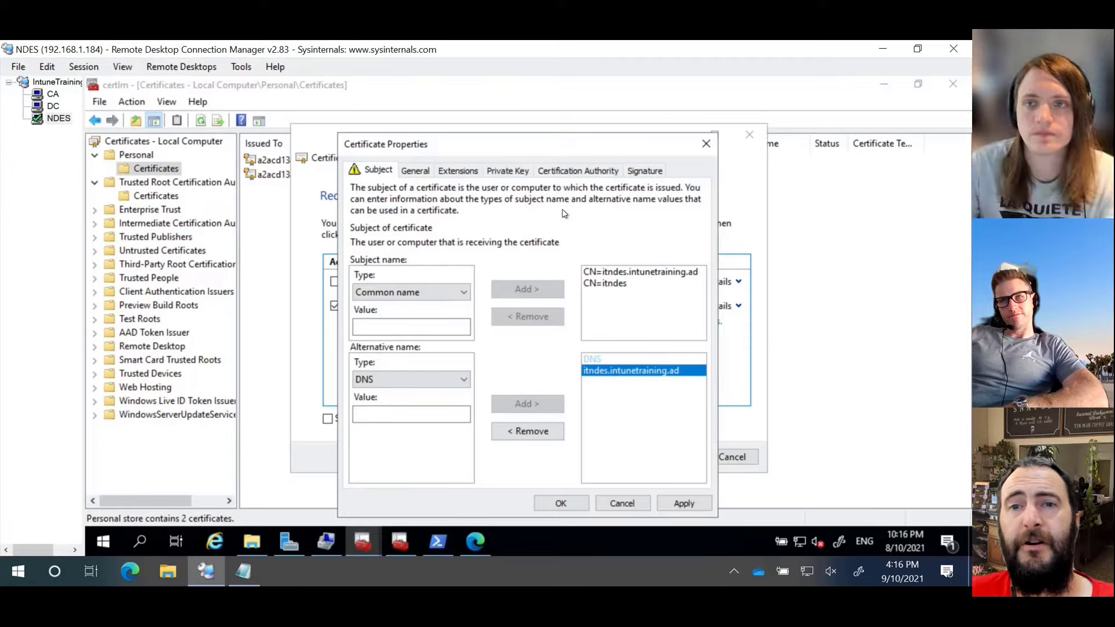
click(593, 169)
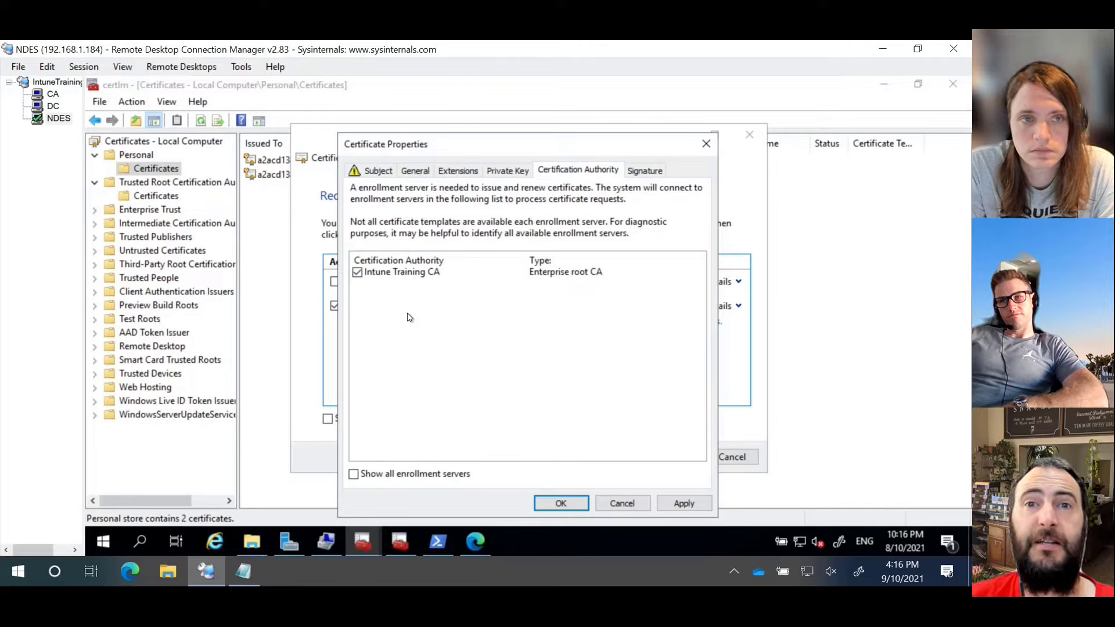
Step: Expand the Private Key tab's key options to confirm the 2048-bit key size
click(506, 170)
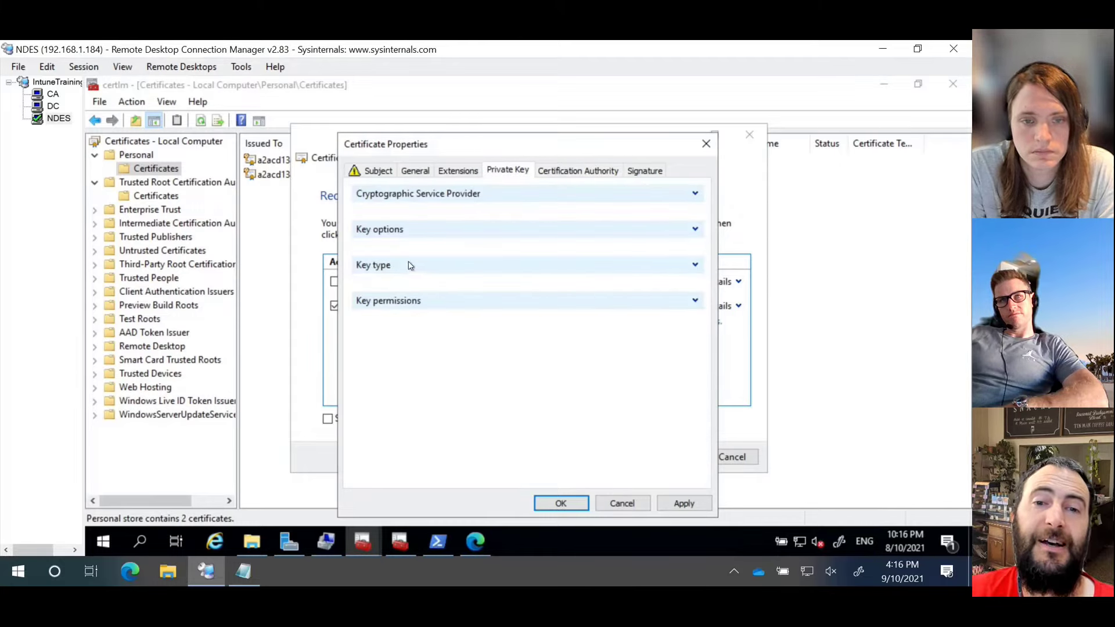
click(695, 229)
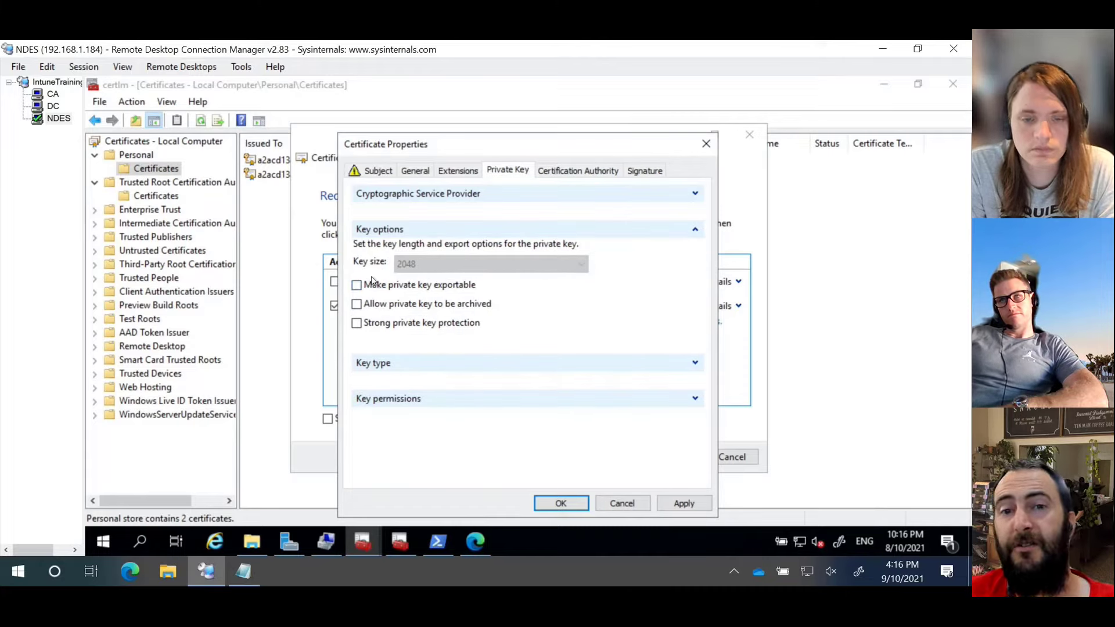
click(377, 170)
Step: Enter the friendly name 'NDES Web Server Cert' on the General tab
click(428, 172)
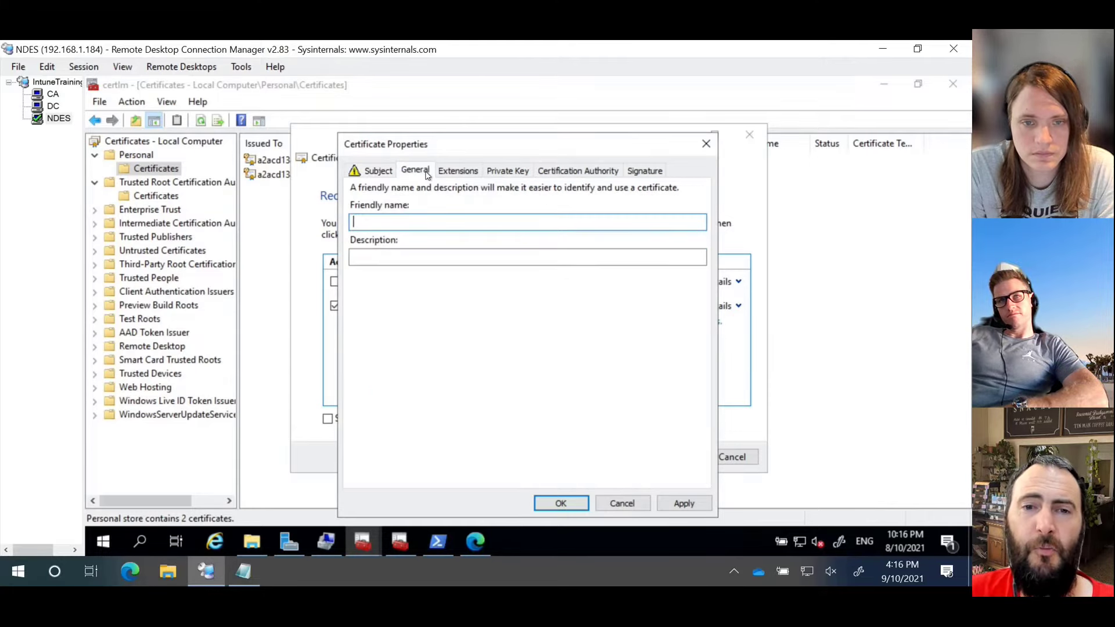
click(413, 221)
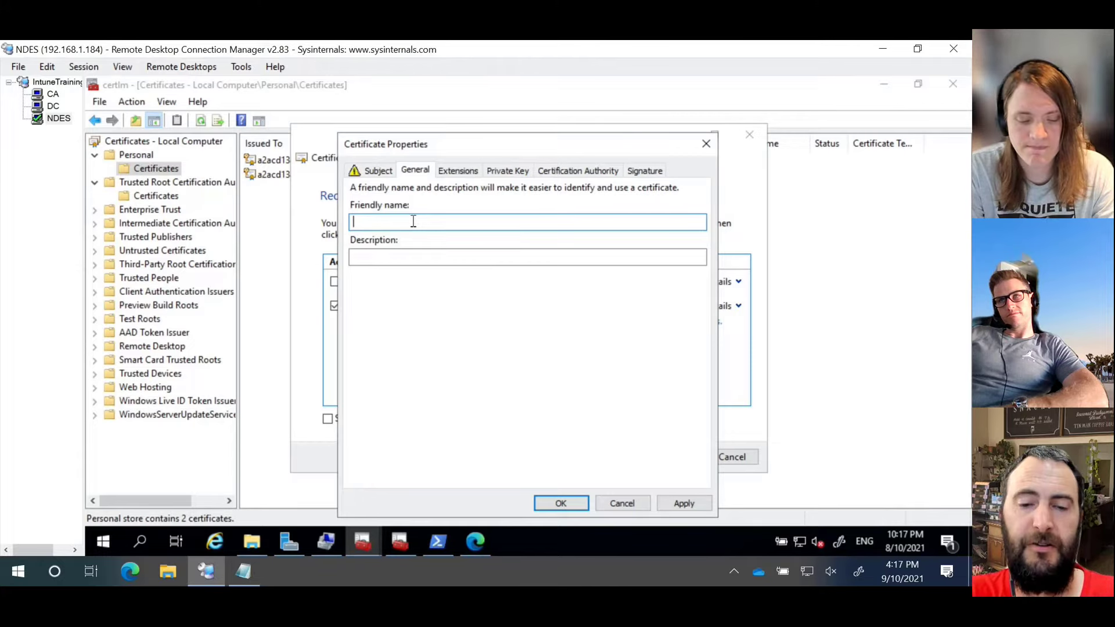
text(NDEs)
key(BackSpace)
key(BackSpace)
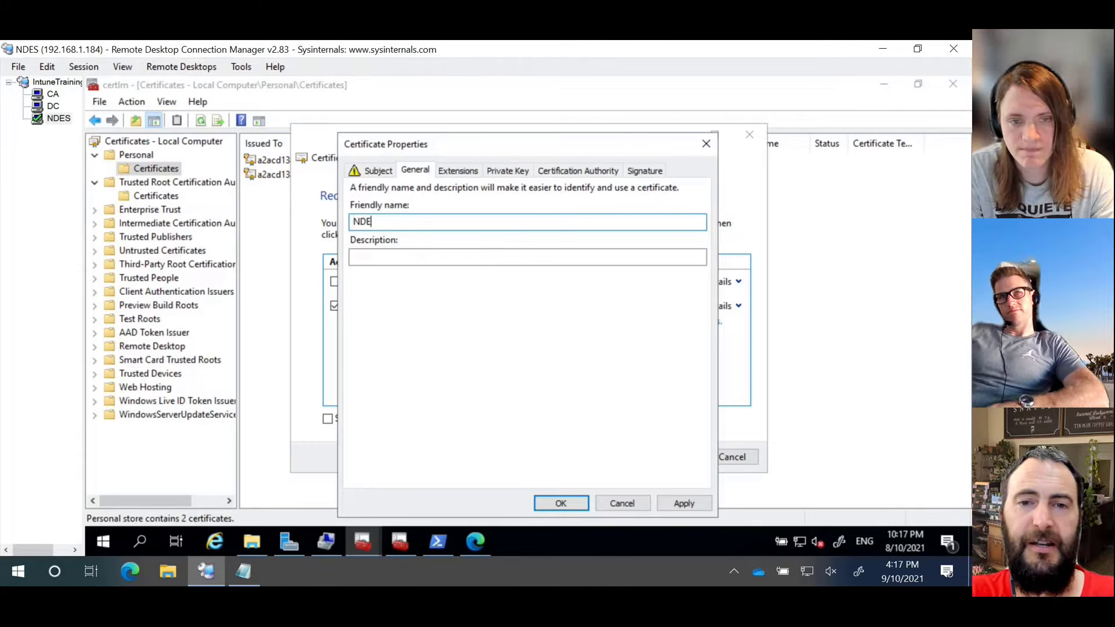
text(S We)
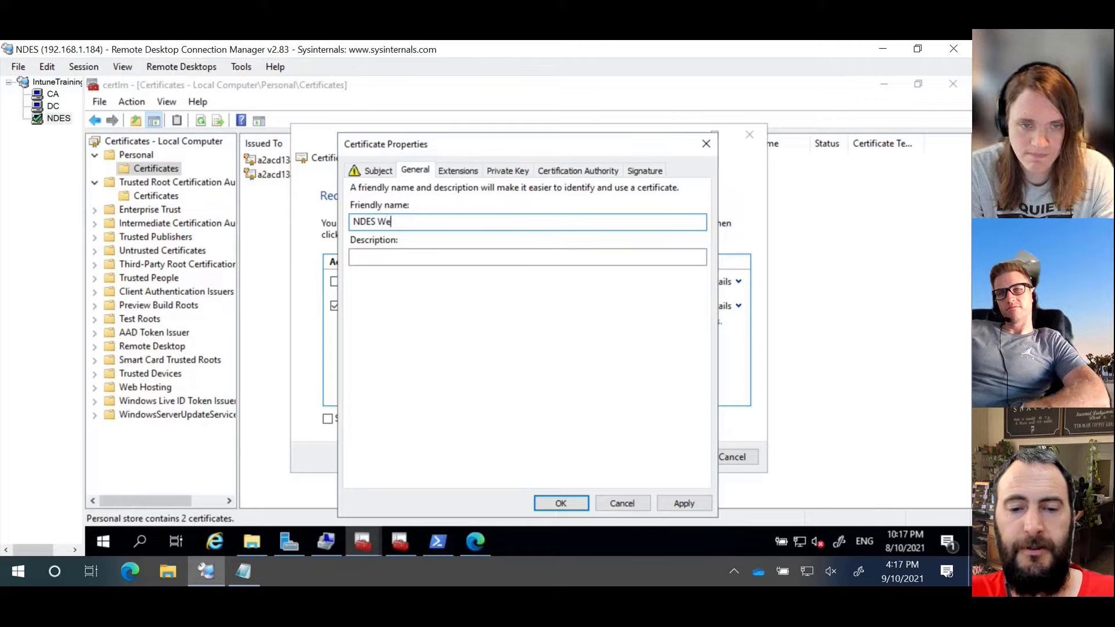
text(b Server Cert)
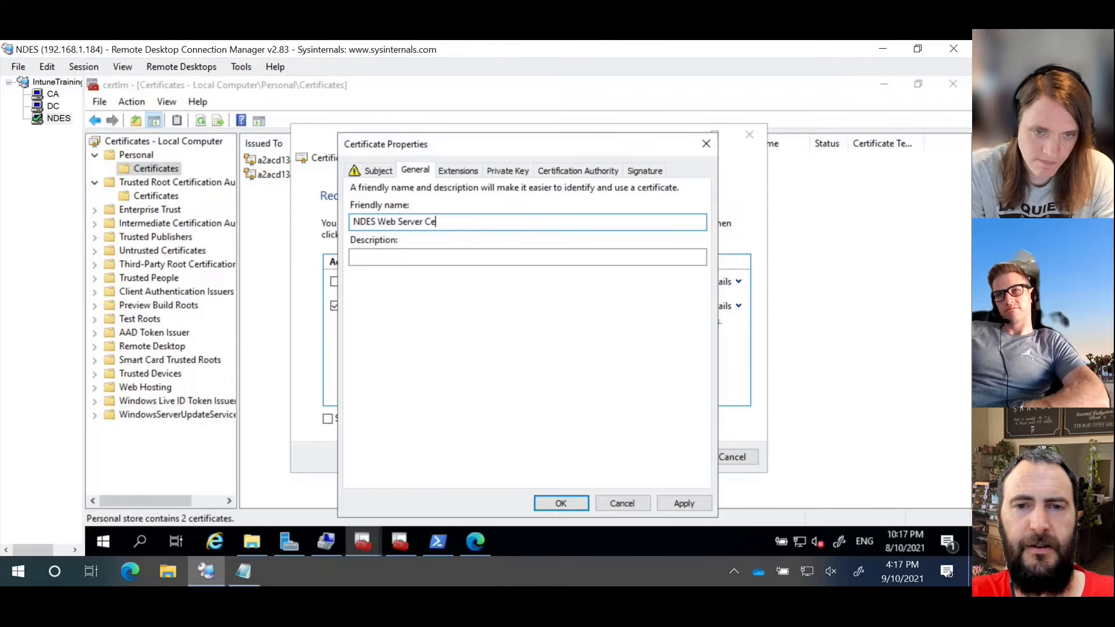
Step: Confirm the properties, enroll the NDESServer certificate and finish the wizard
click(568, 502)
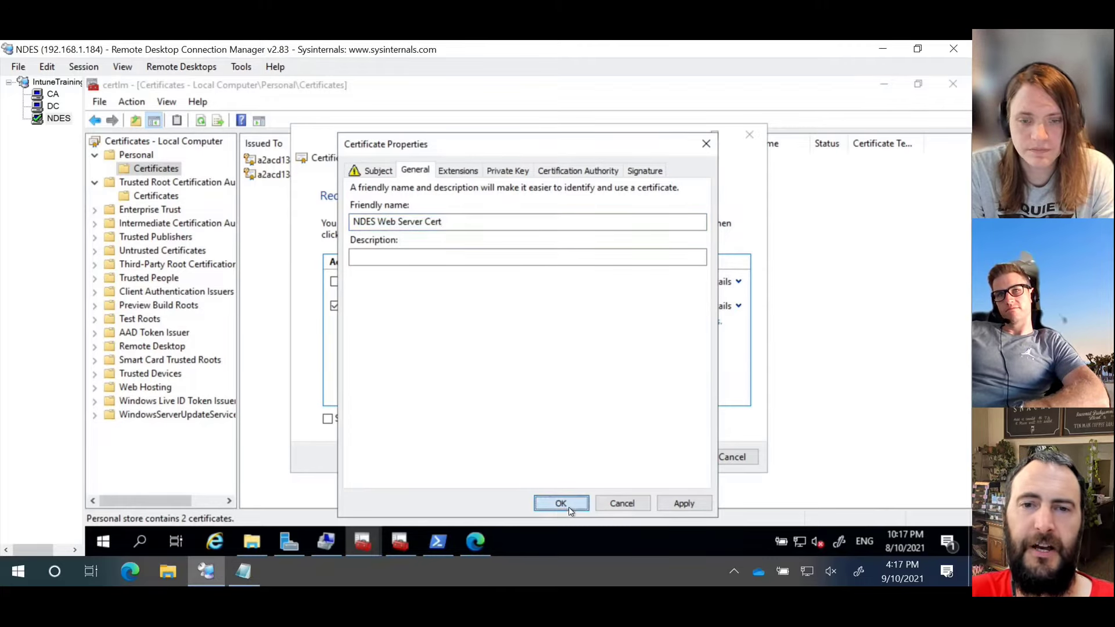
click(671, 457)
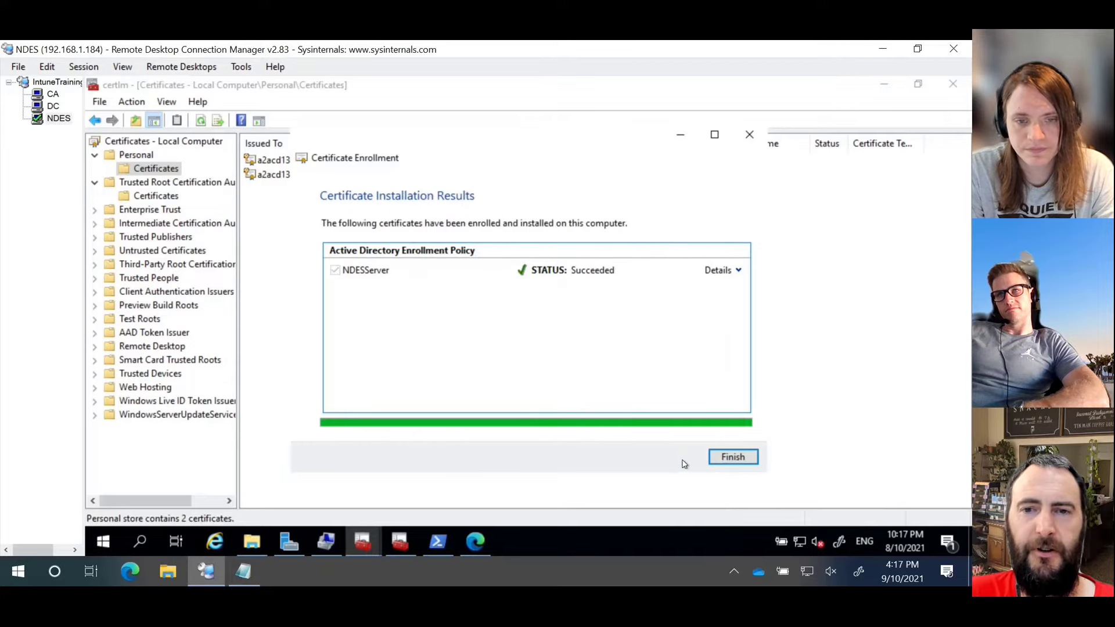
click(734, 457)
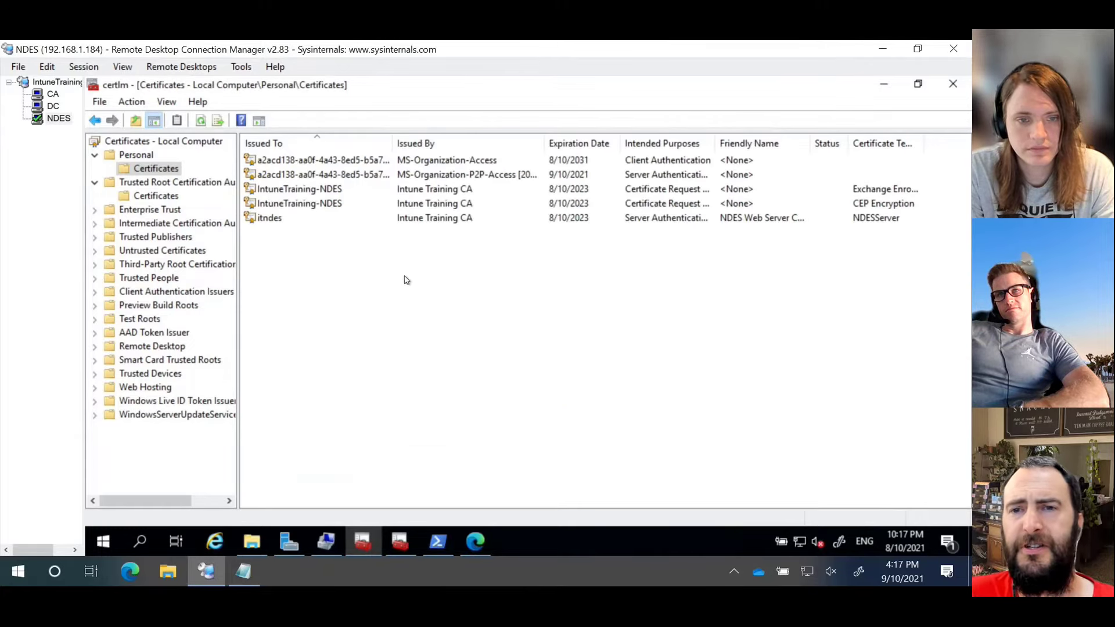
click(762, 203)
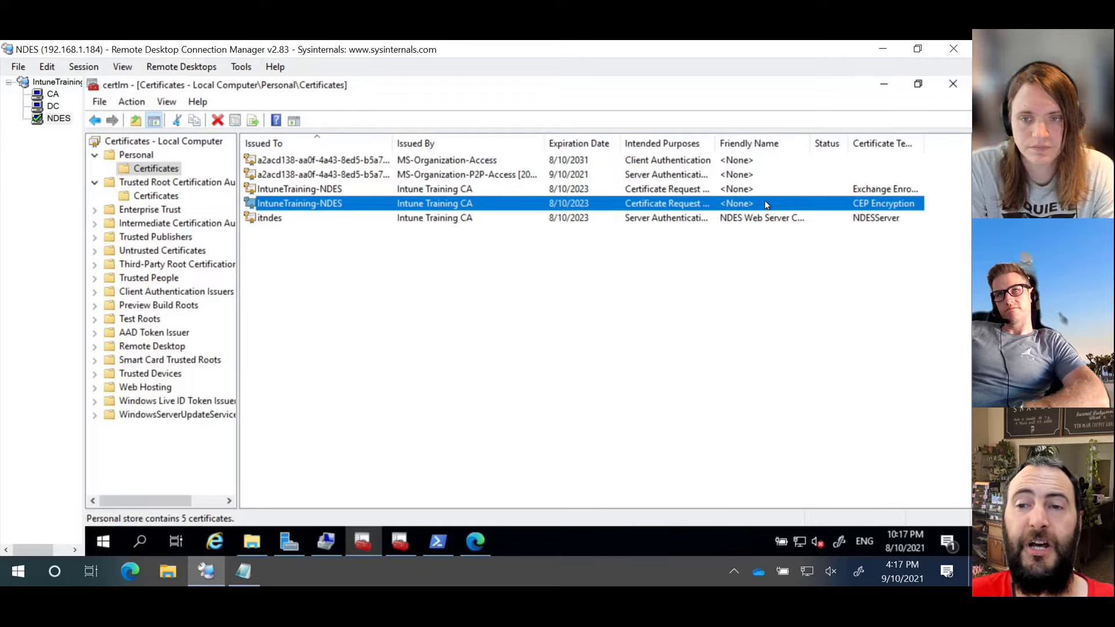
click(896, 189)
double_click(925, 144)
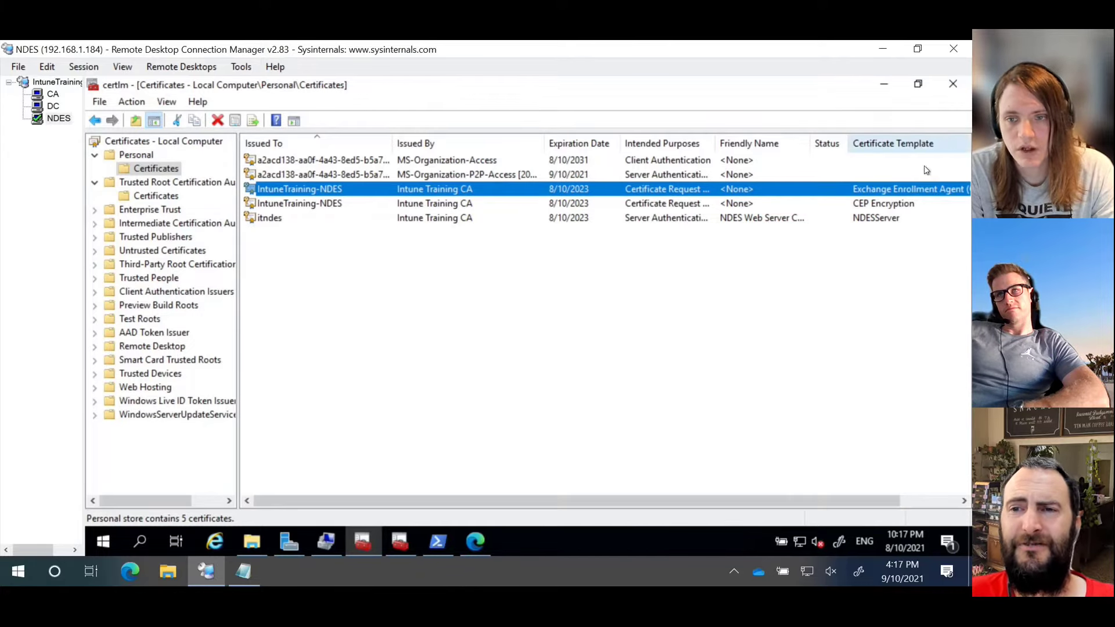
scroll(857, 343, right, 3)
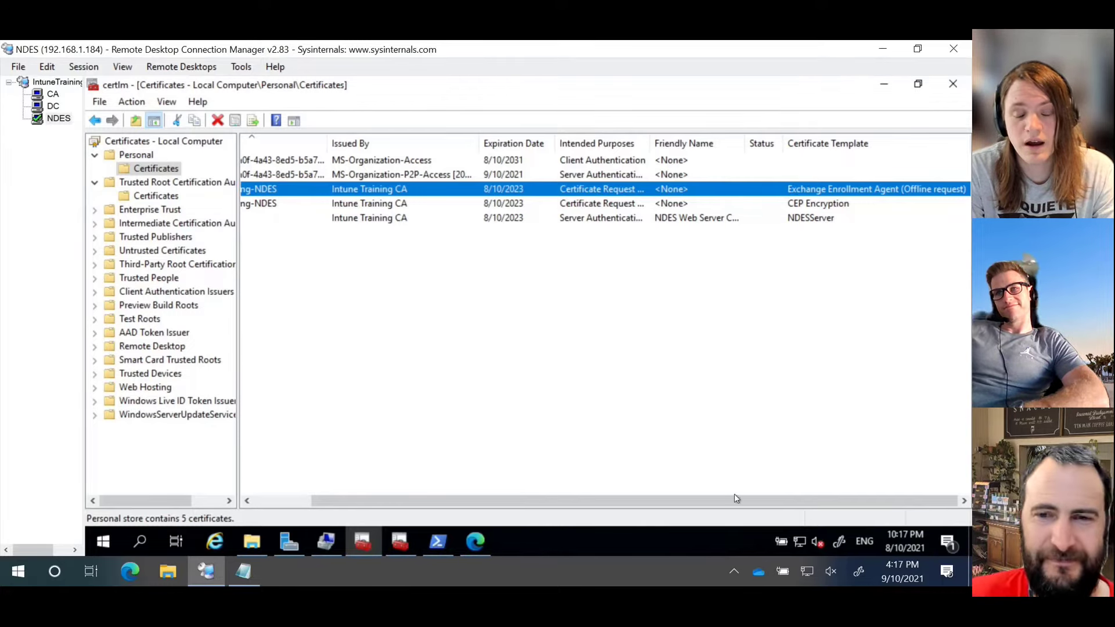
drag(716, 494, 530, 497)
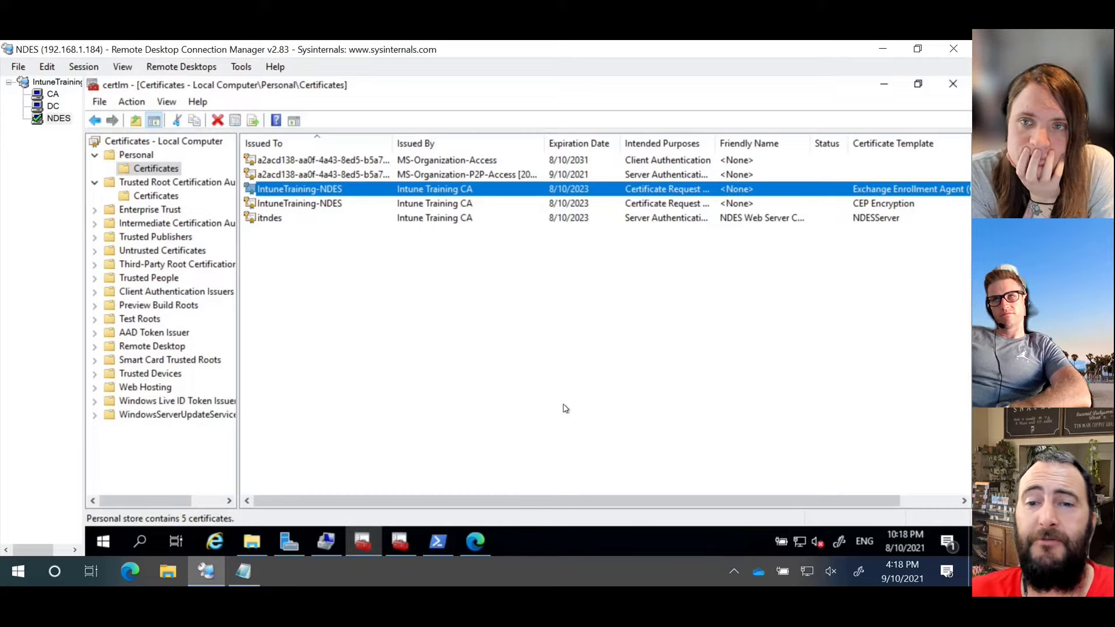
Step: Start a new certificate request on the NDES server using the Active Directory Enrollment Policy
right_click(442, 297)
mouse_move(468, 299)
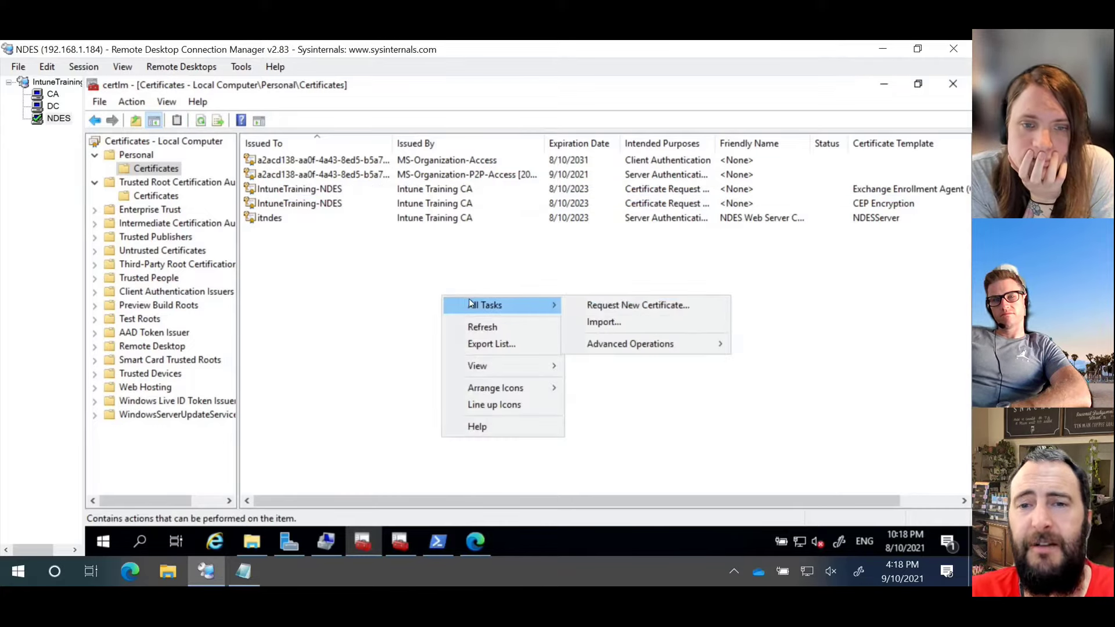
click(615, 306)
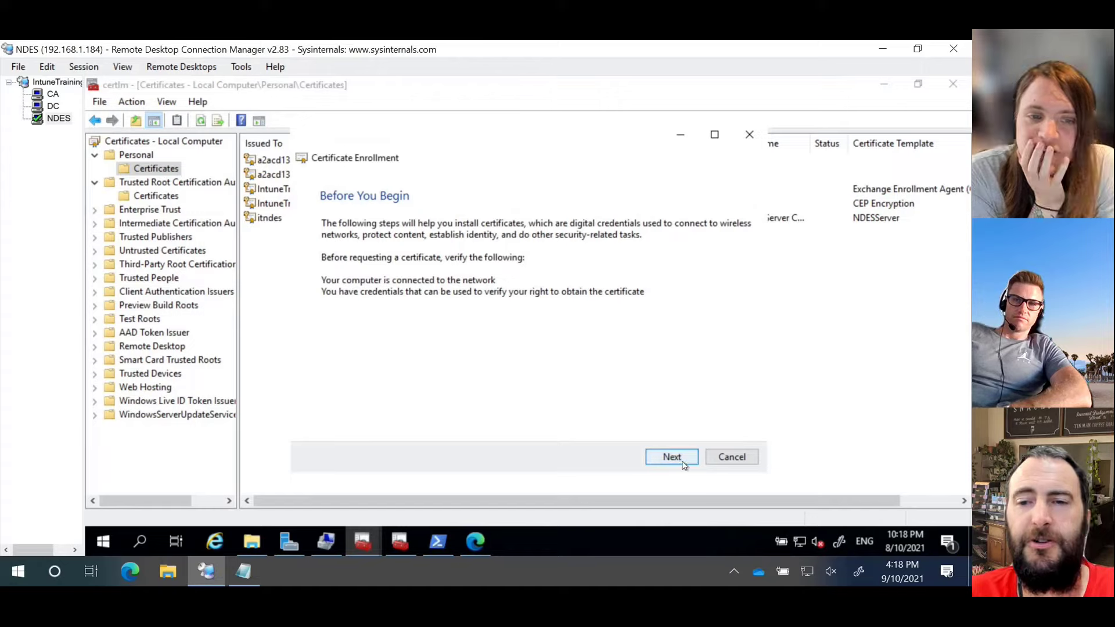
click(683, 458)
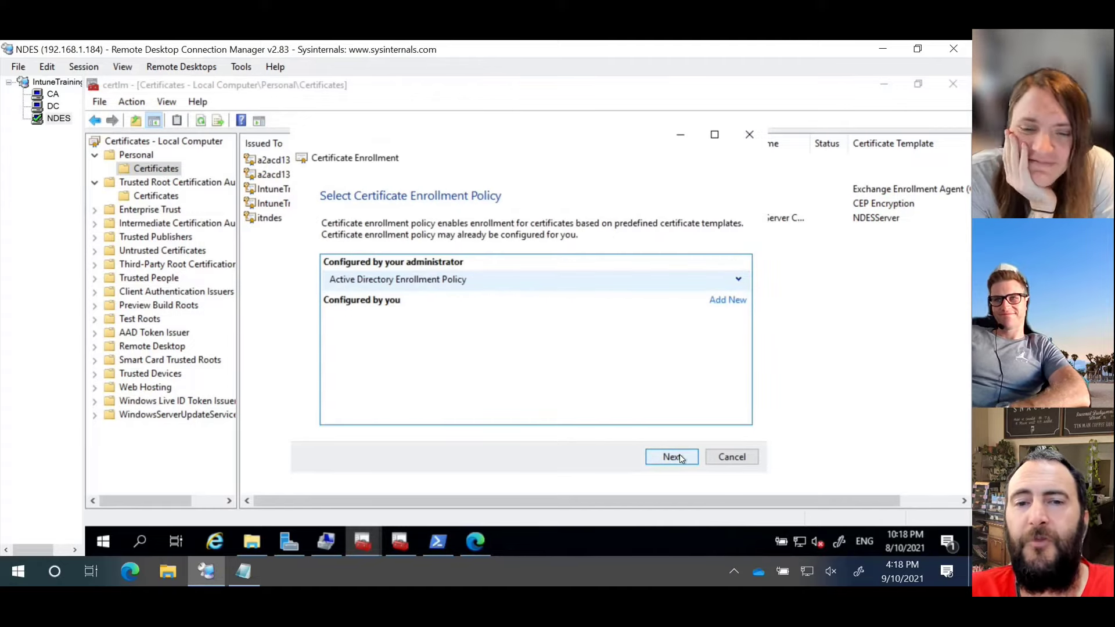
click(680, 456)
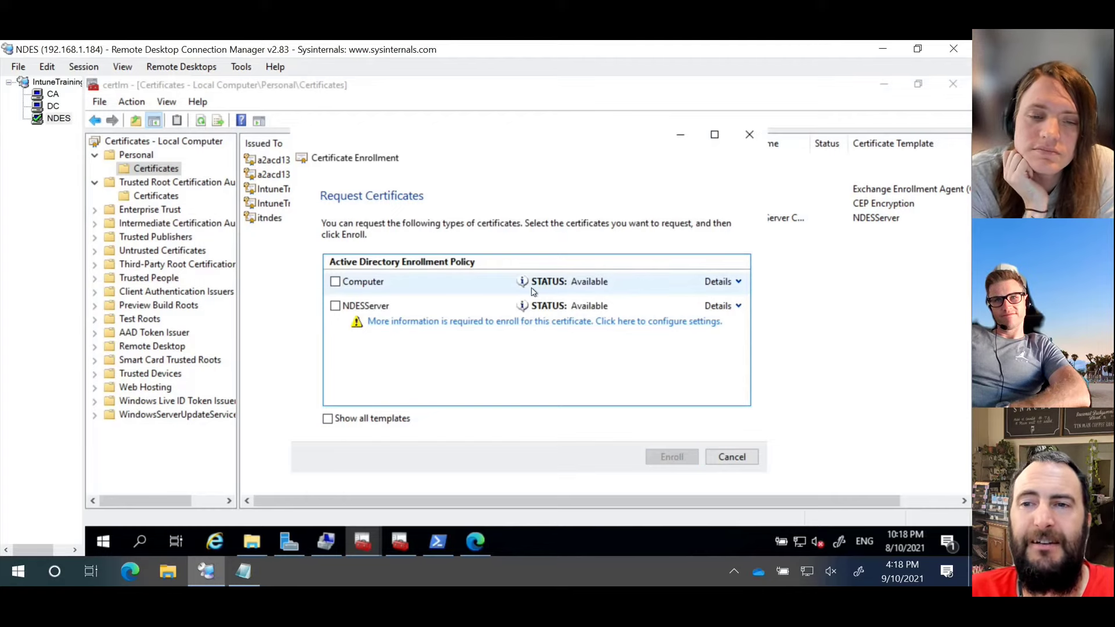
Step: Show all templates, scroll through the unavailable ones, and cancel without enrolling
click(365, 419)
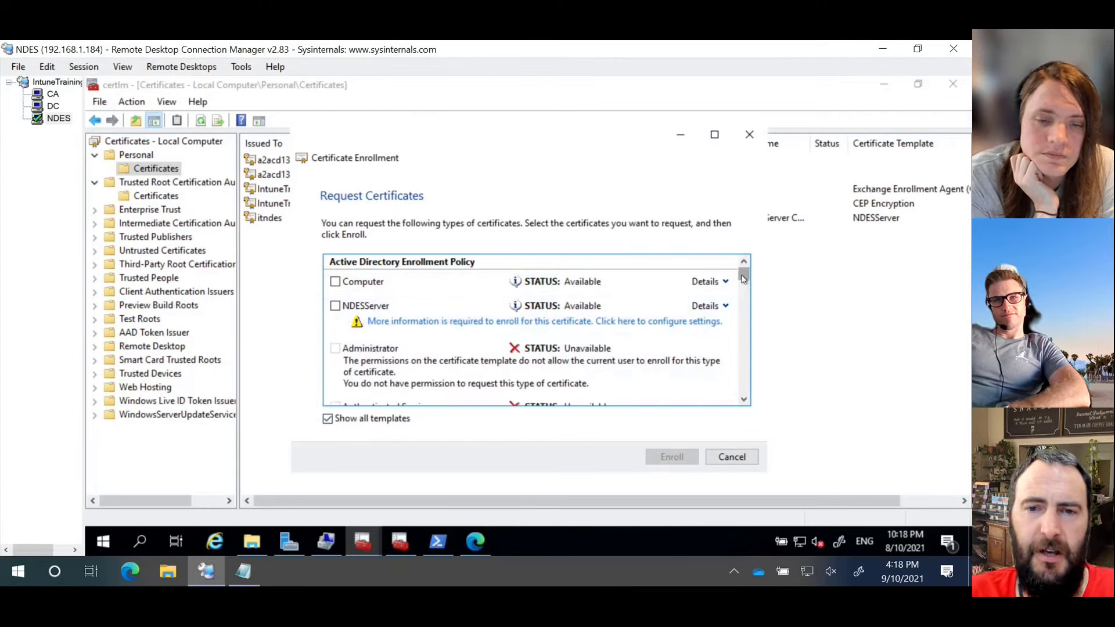
scroll(744, 278, down, 3)
scroll(743, 278, up, 2)
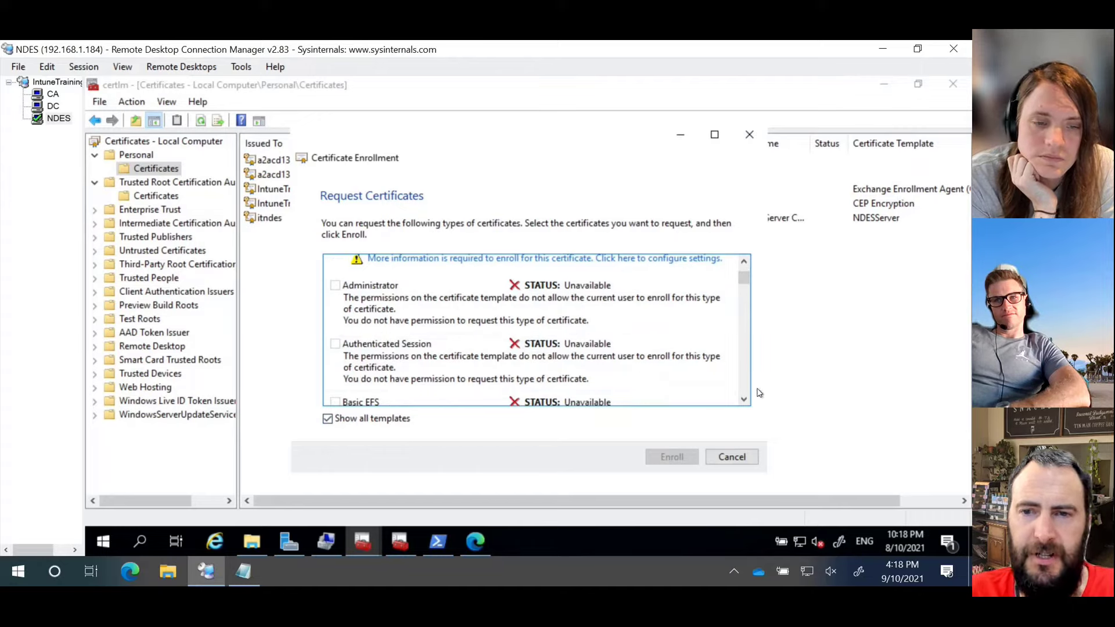
click(744, 400)
click(744, 401)
click(744, 401)
click(743, 401)
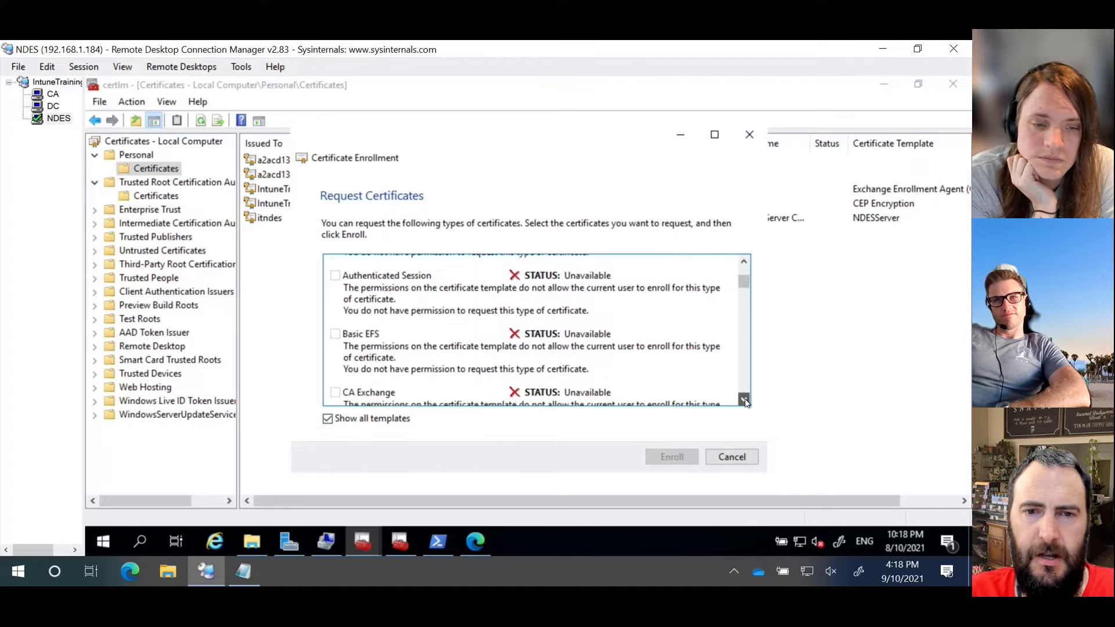
click(744, 401)
click(743, 401)
click(744, 401)
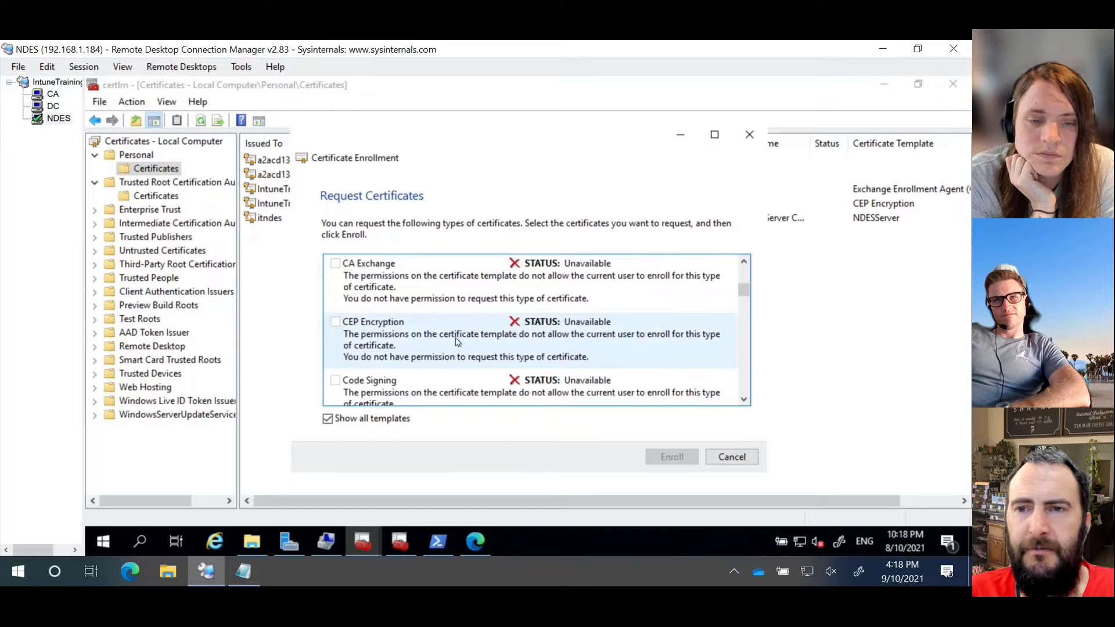
click(744, 400)
click(744, 400)
click(744, 400)
click(743, 401)
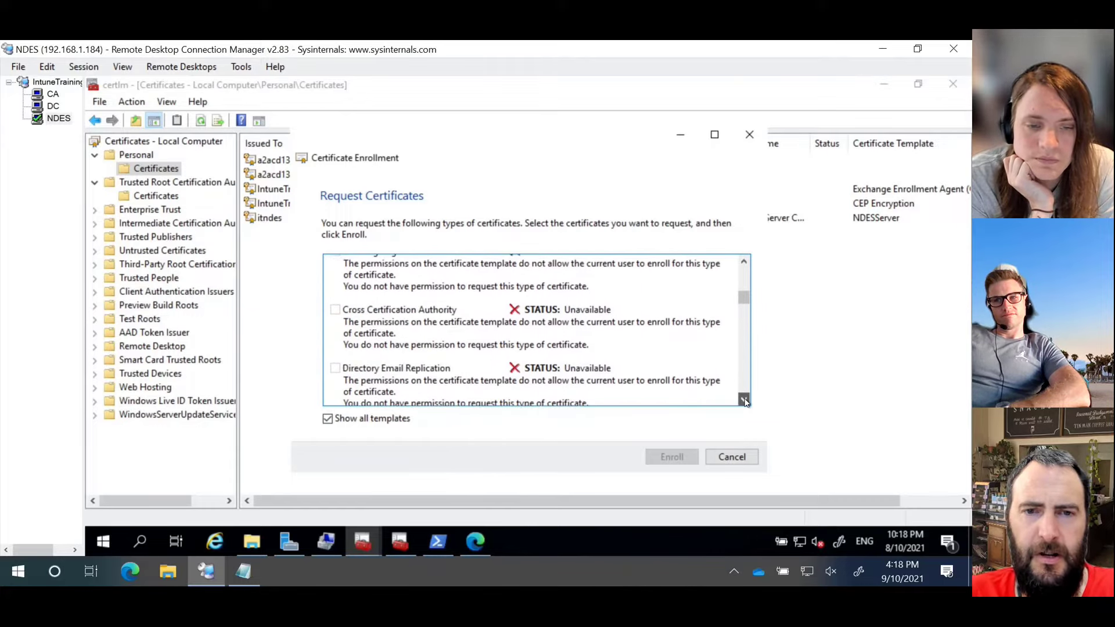
click(744, 400)
click(744, 401)
click(744, 401)
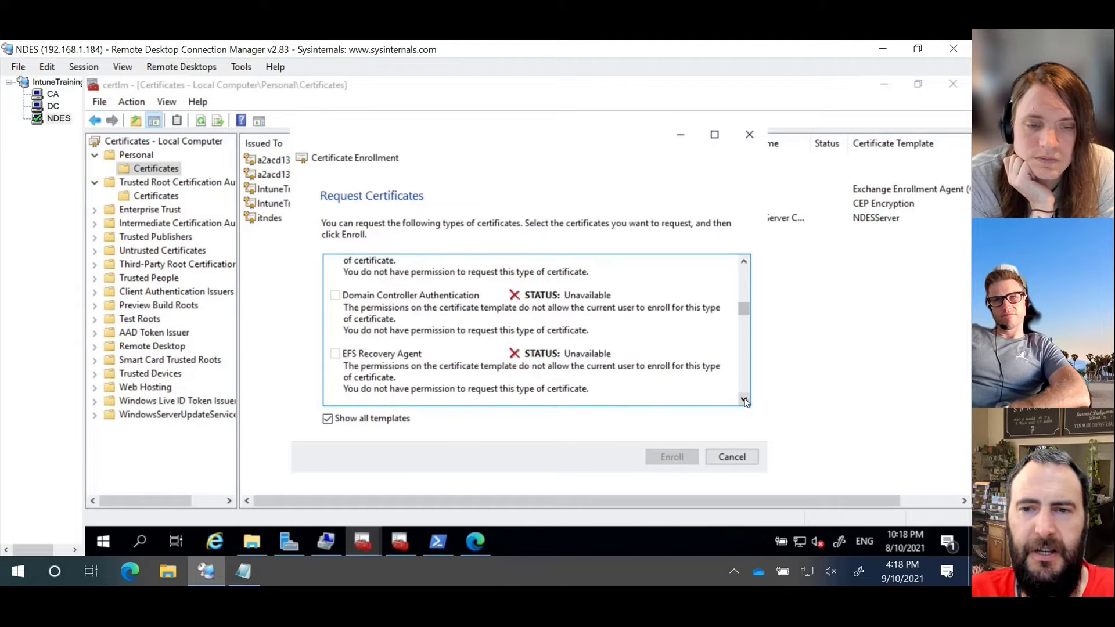
click(744, 400)
click(744, 400)
click(744, 400)
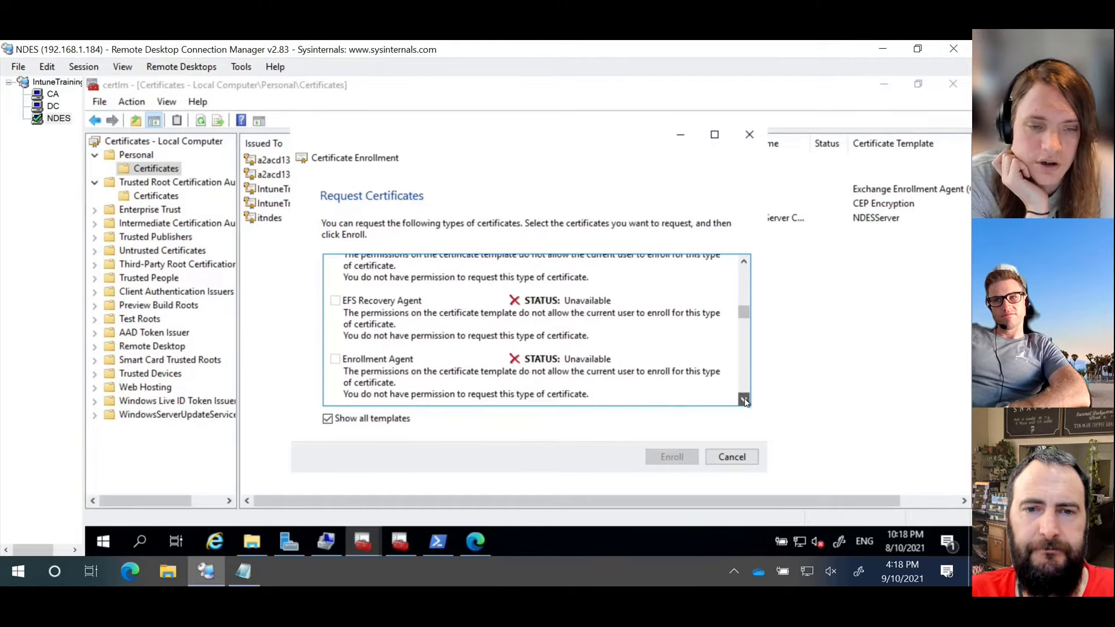
click(744, 400)
click(744, 401)
click(744, 401)
click(744, 401)
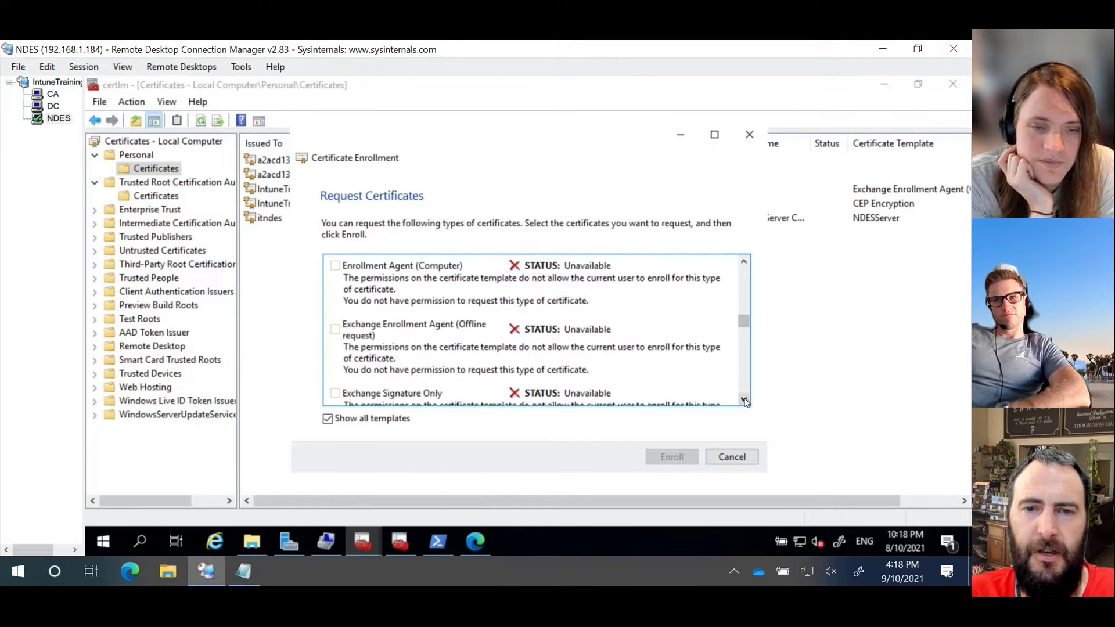
click(744, 401)
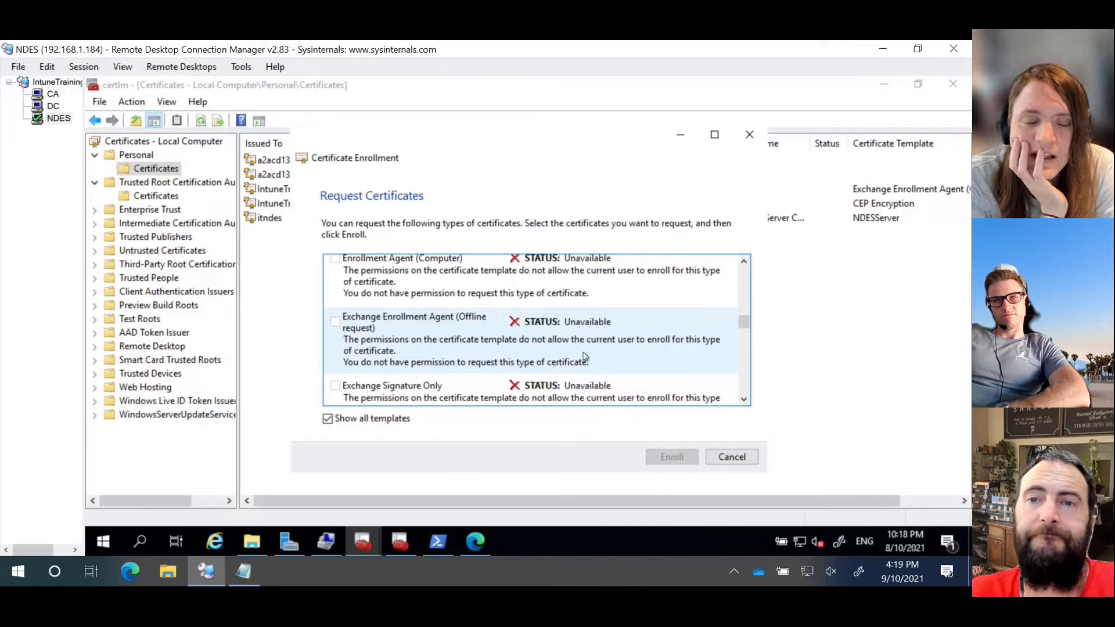
click(732, 457)
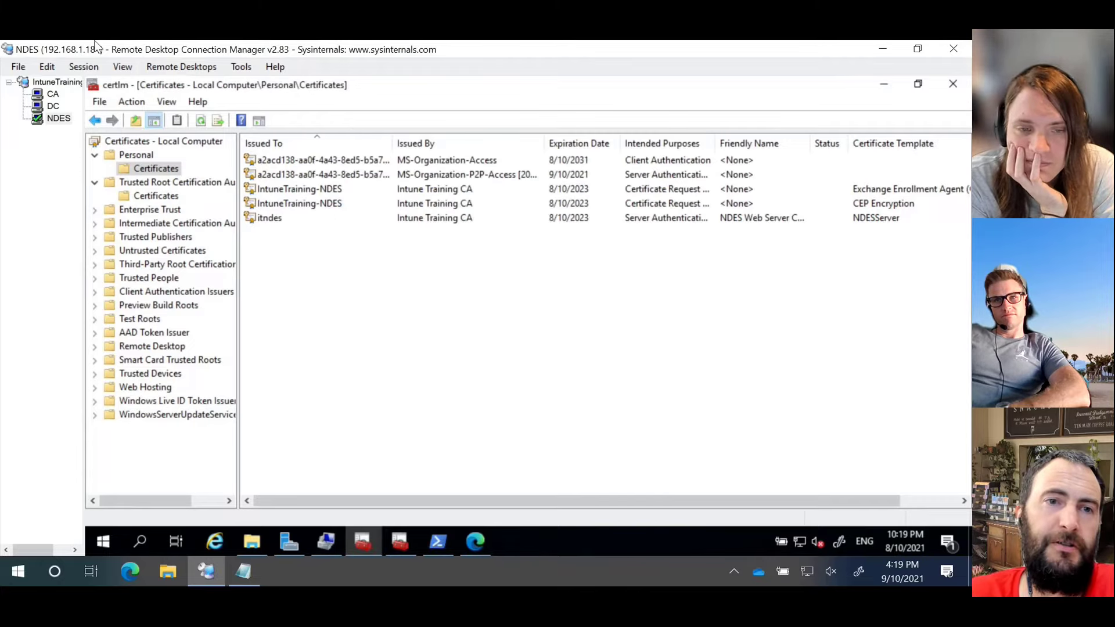
click(54, 94)
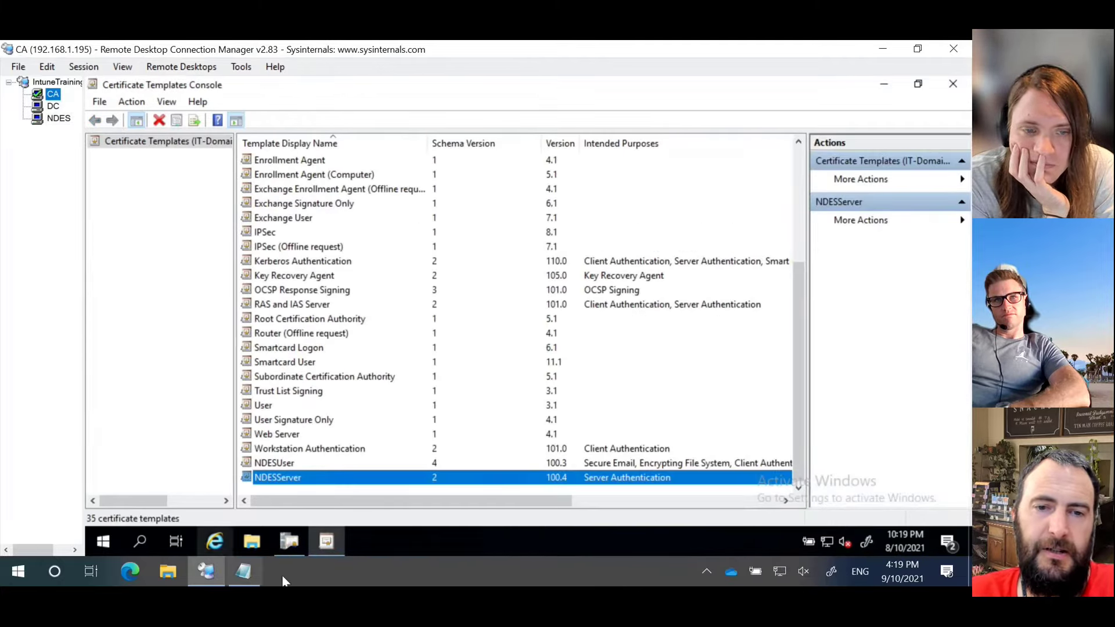
click(289, 541)
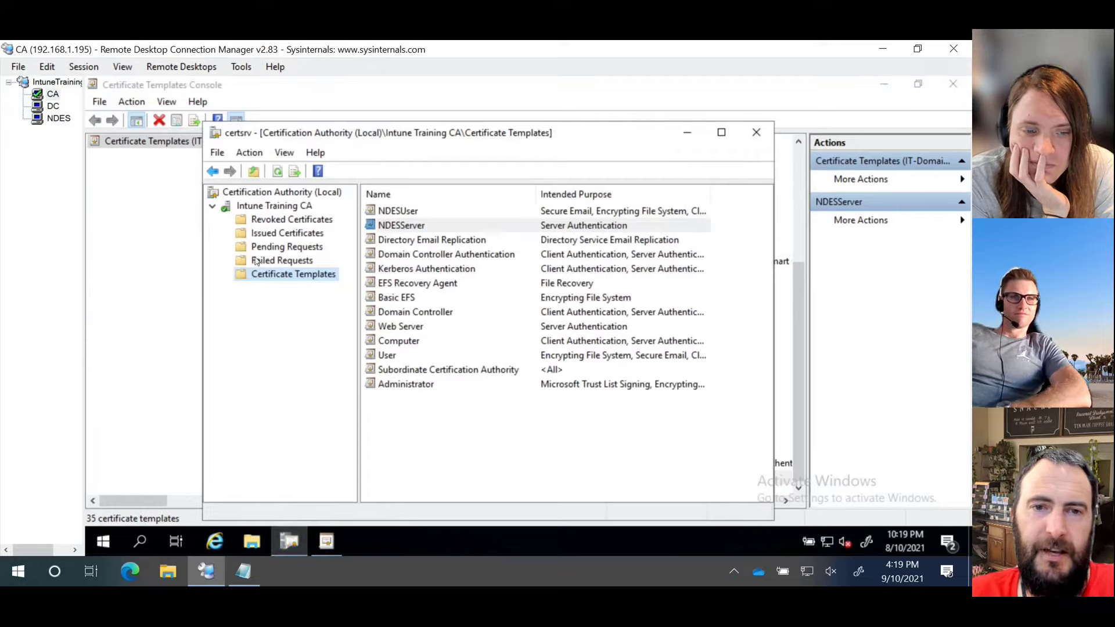
click(289, 232)
double_click(368, 134)
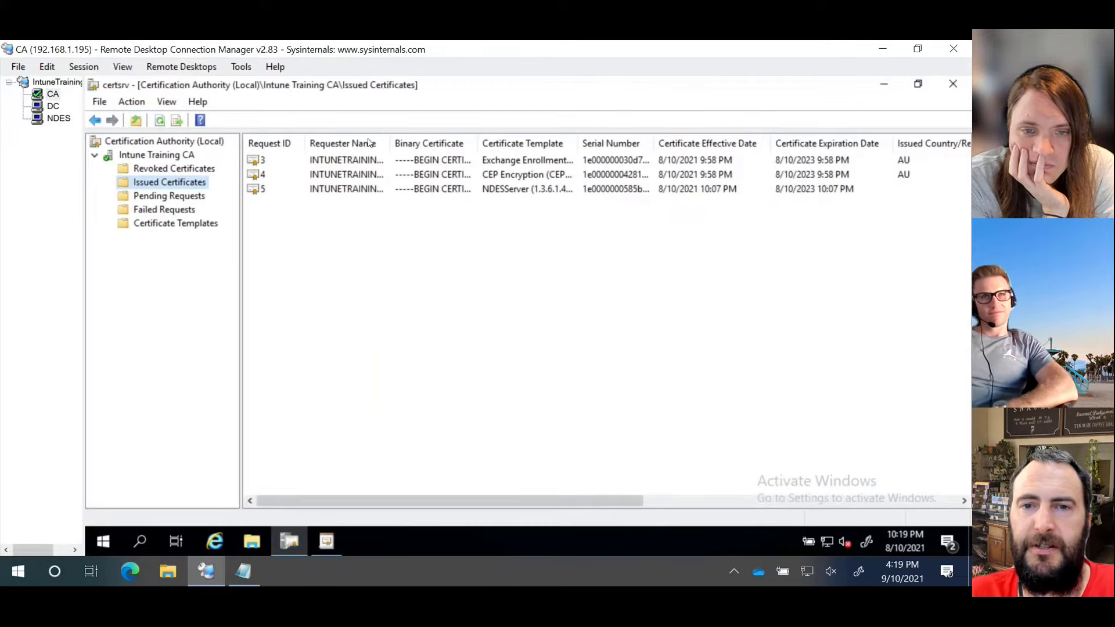
click(501, 176)
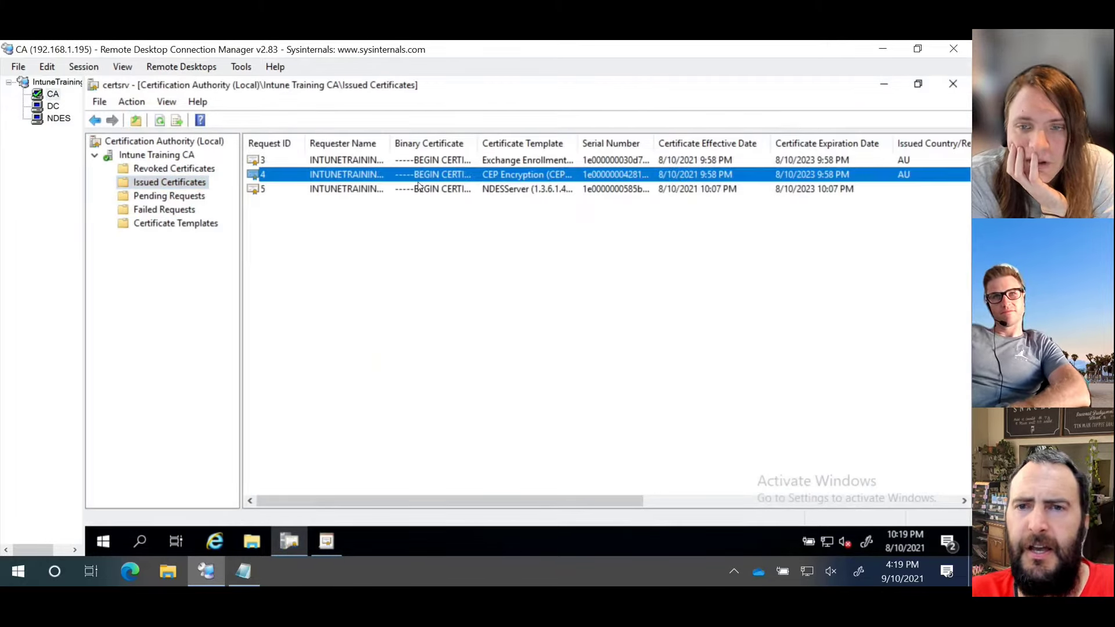
drag(615, 500, 919, 507)
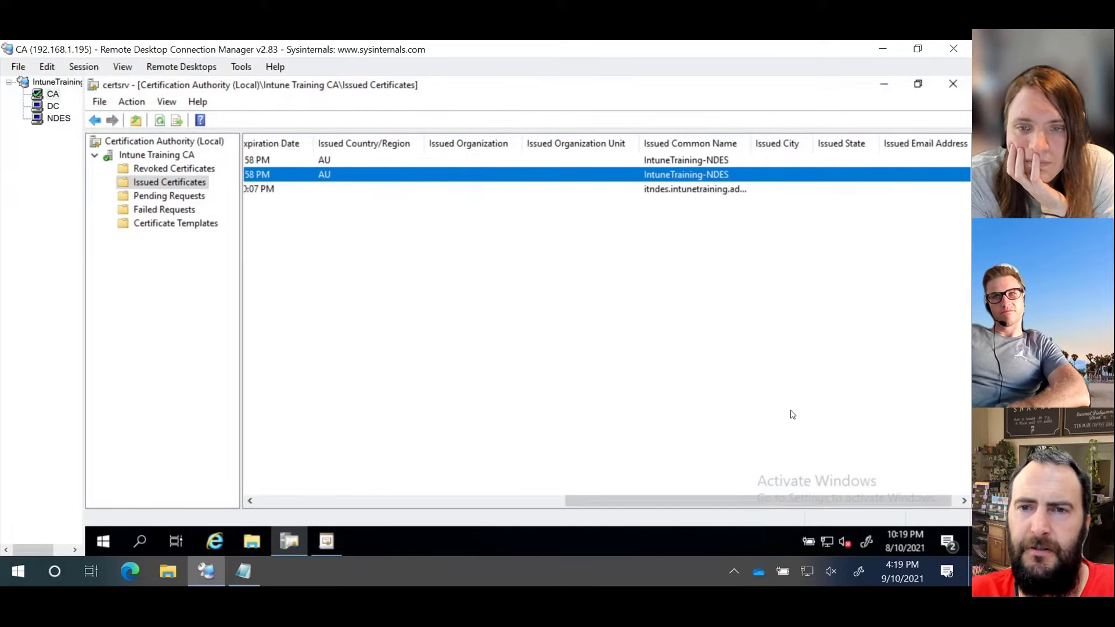
drag(760, 505, 276, 513)
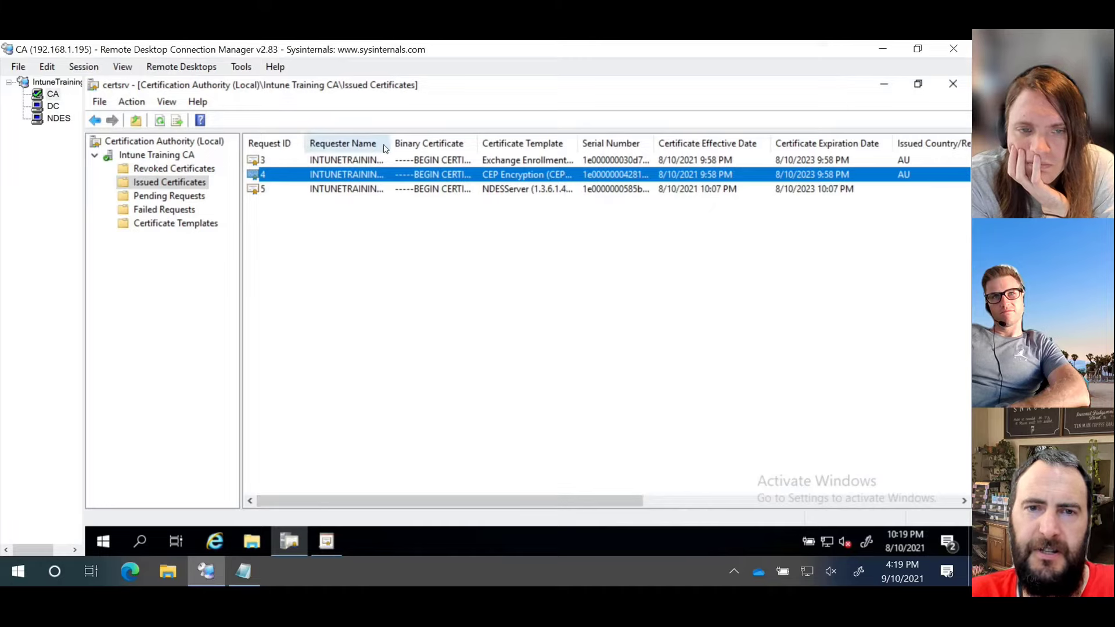
drag(388, 142, 491, 149)
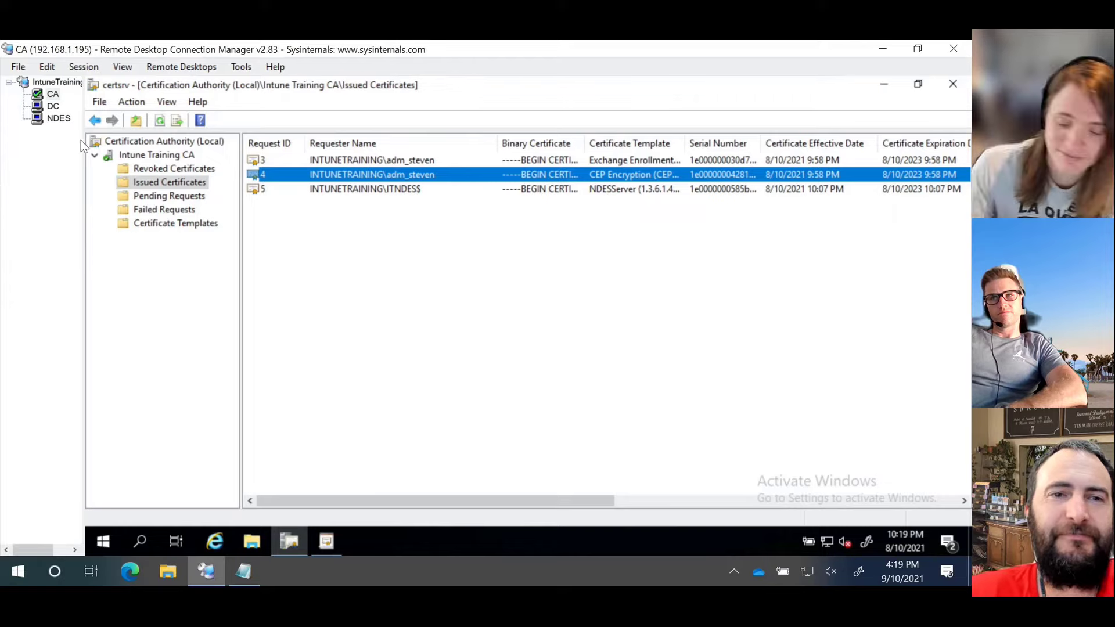
click(57, 119)
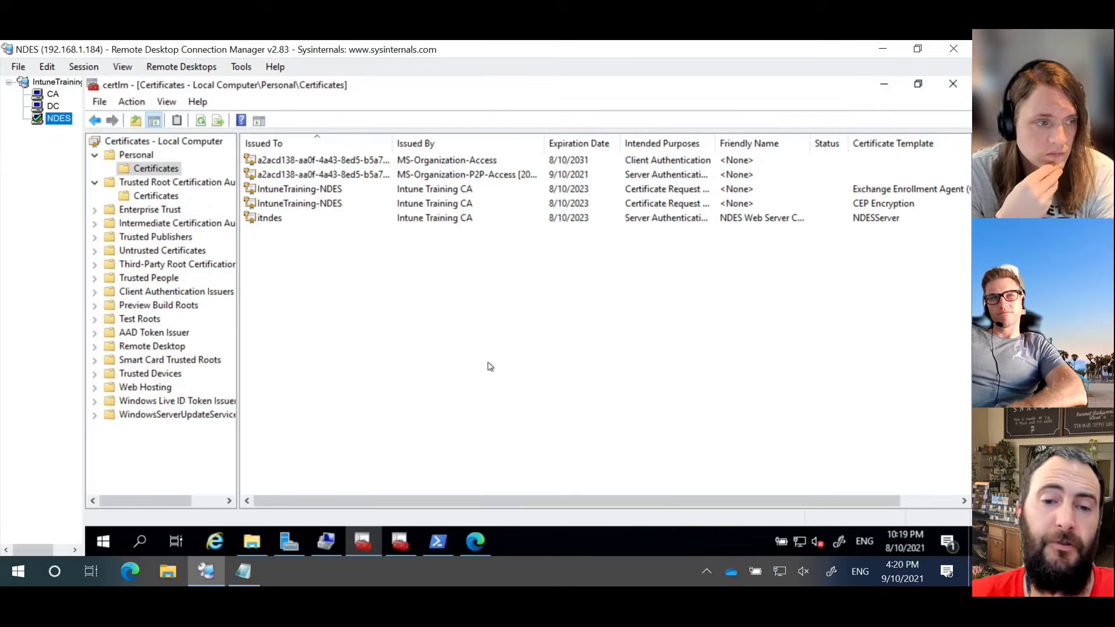
Step: Launch IIS Manager from Windows Administrative Tools on the NDES server
click(110, 539)
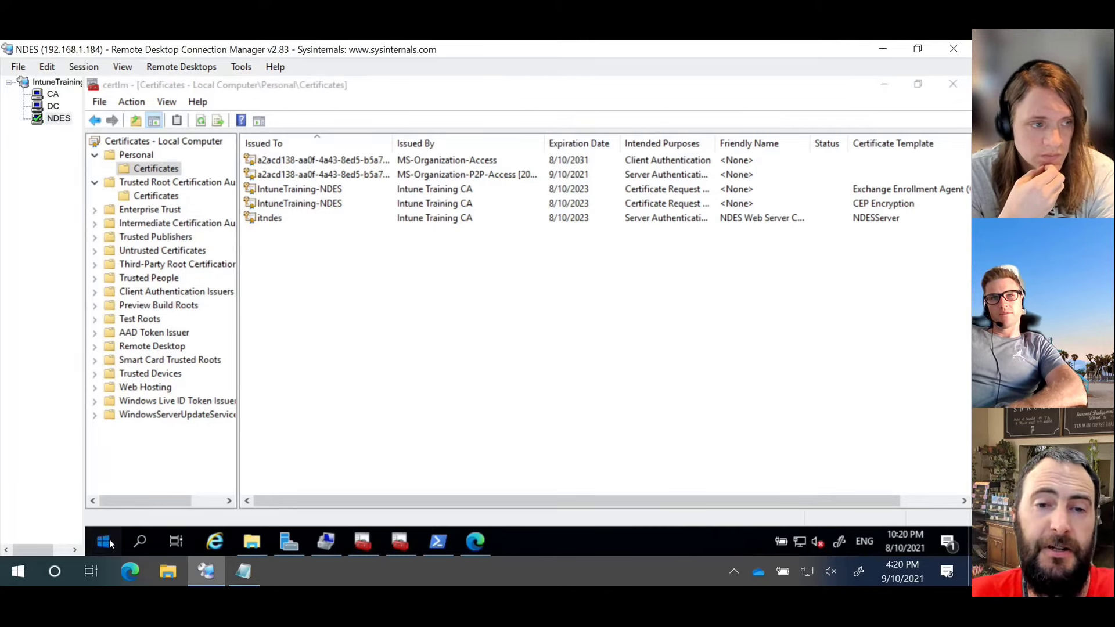
click(281, 449)
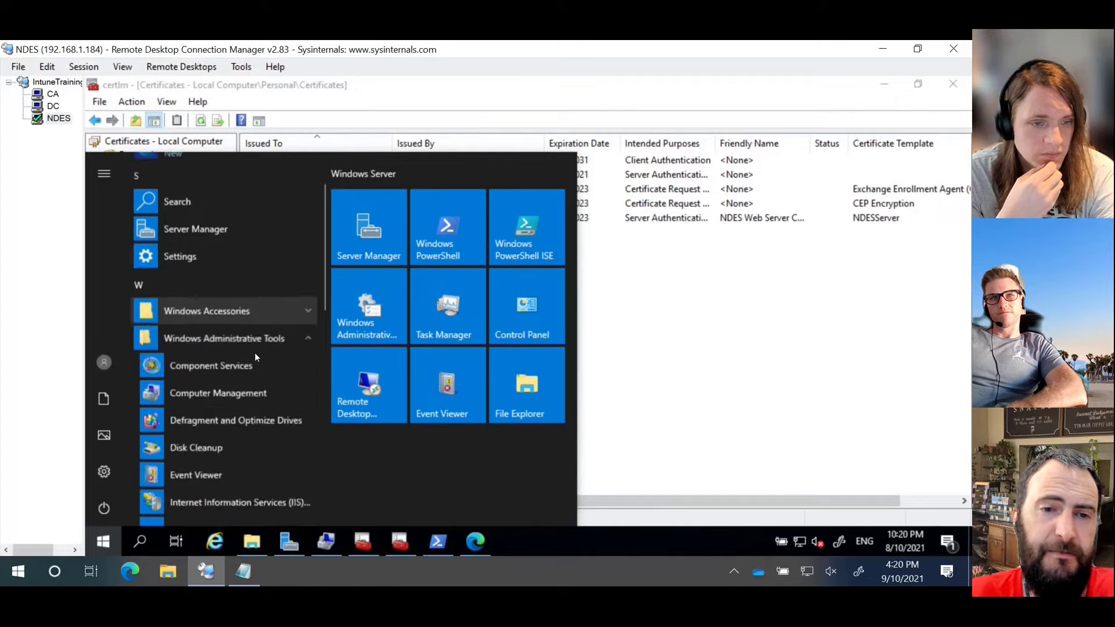
scroll(250, 363, down, 5)
scroll(257, 283, up, 1)
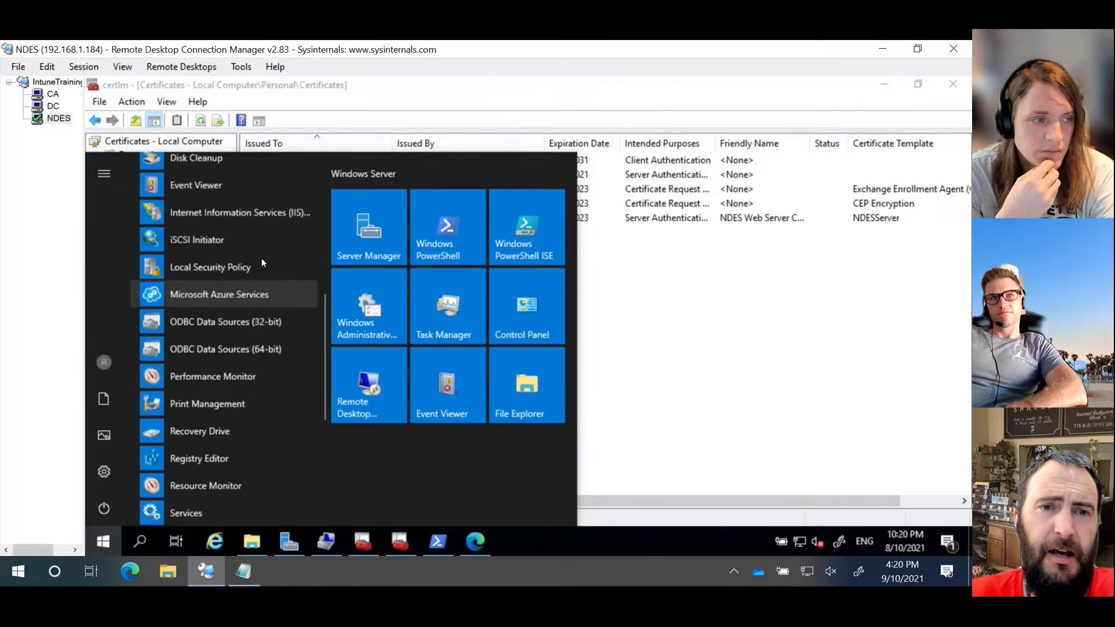
click(243, 215)
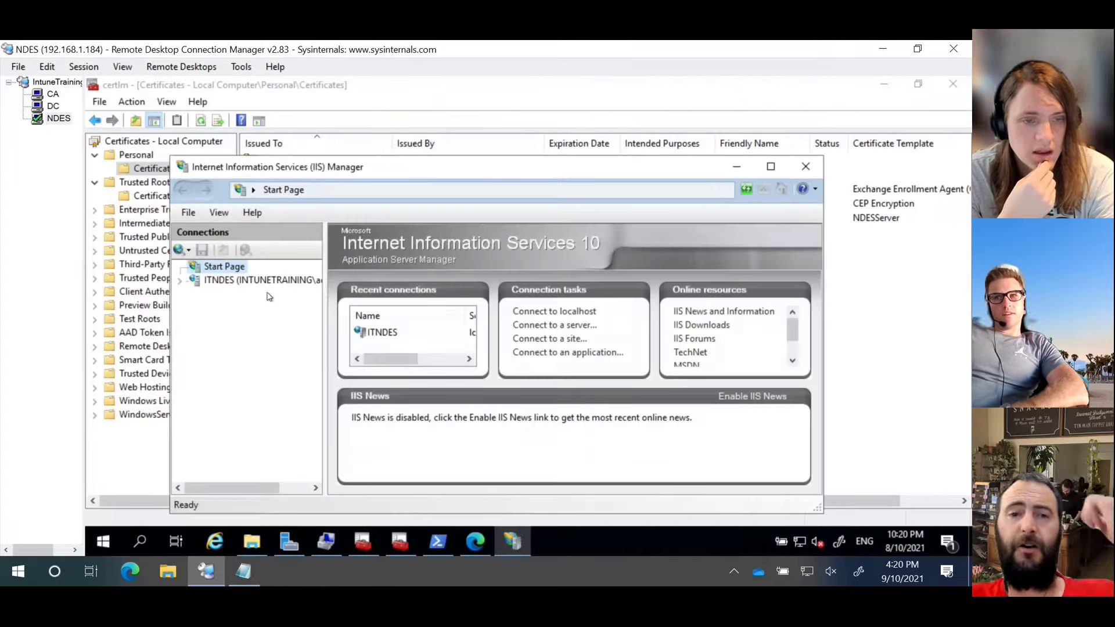
Step: List Default Web Site's applications under ITNDES and widen Virtual Path to show /CertSrv/mscep paths
click(255, 281)
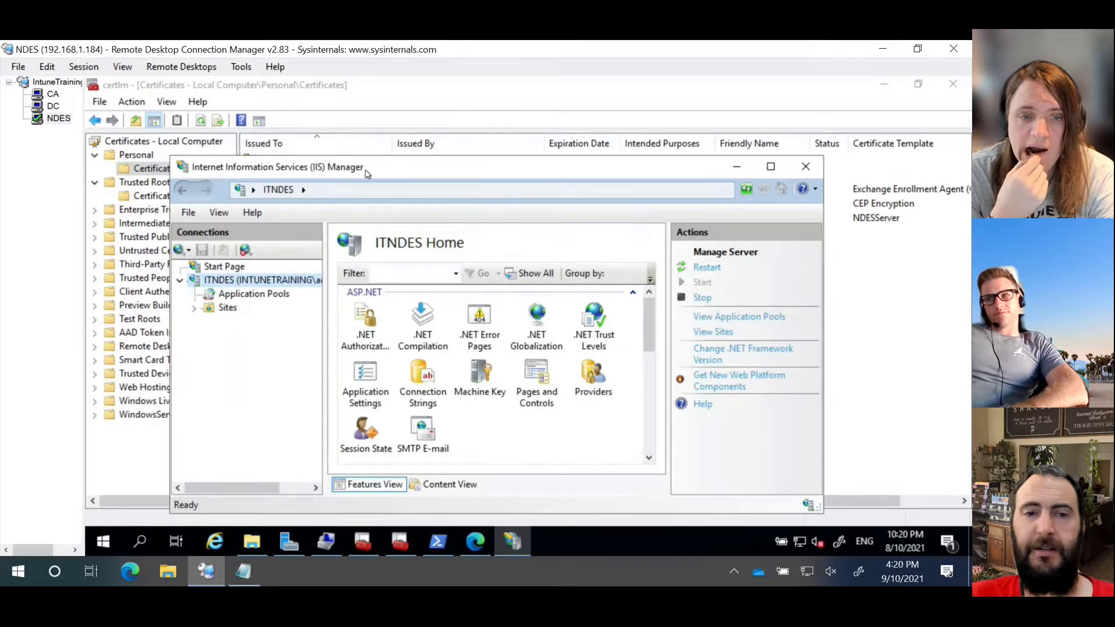
double_click(366, 173)
click(110, 223)
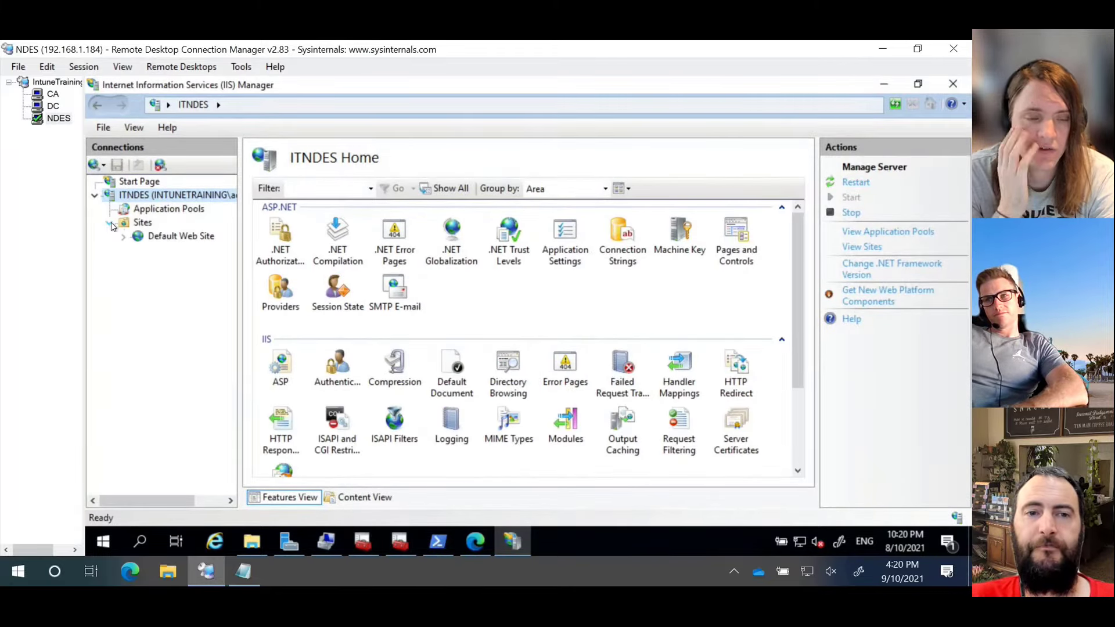
click(166, 237)
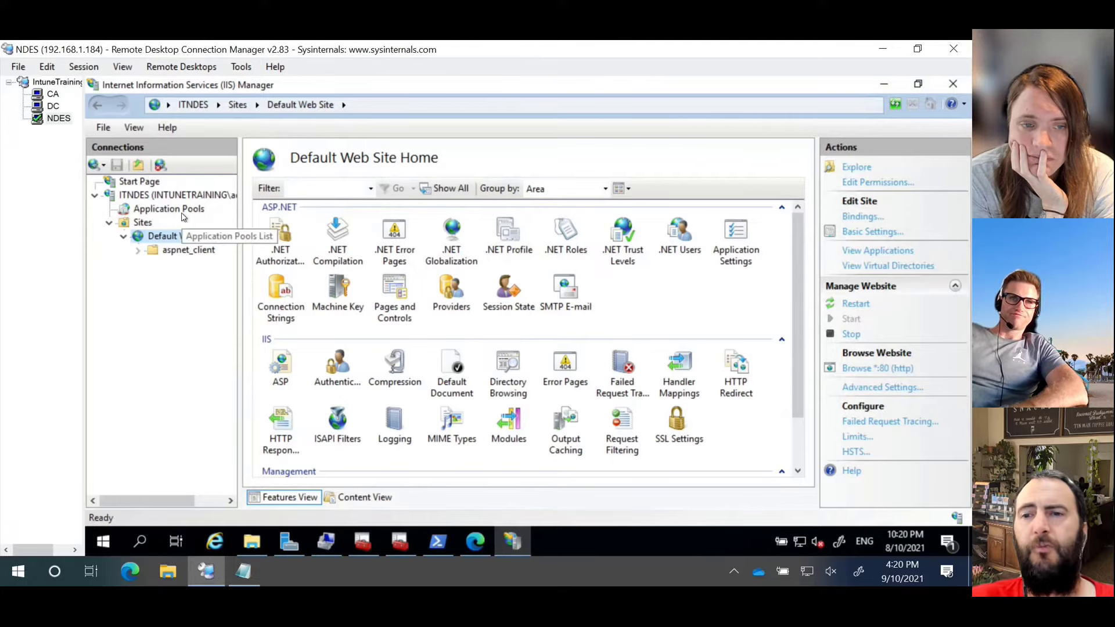
click(878, 252)
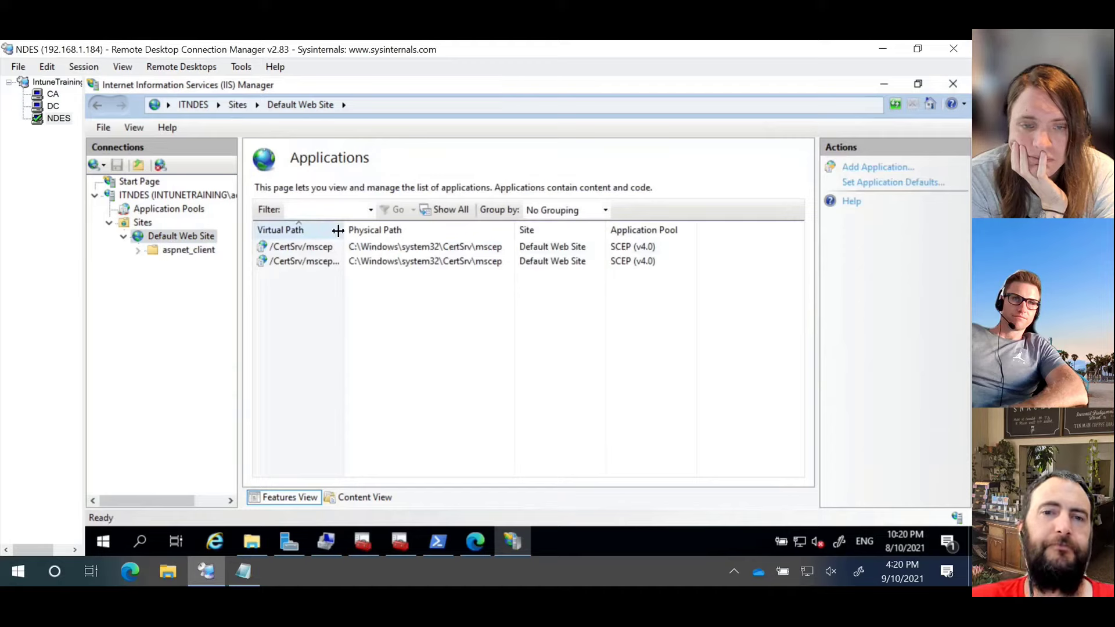
drag(339, 234, 457, 230)
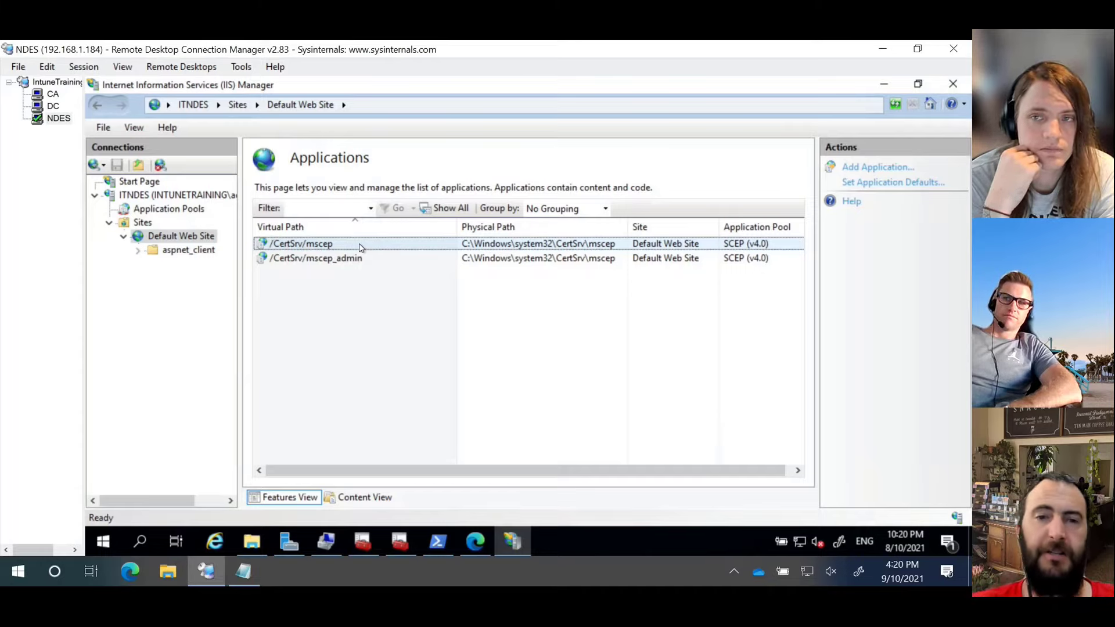
click(191, 230)
Step: Add an https binding on port 443, All Unassigned IP, using NDES Web Server Cert
right_click(167, 237)
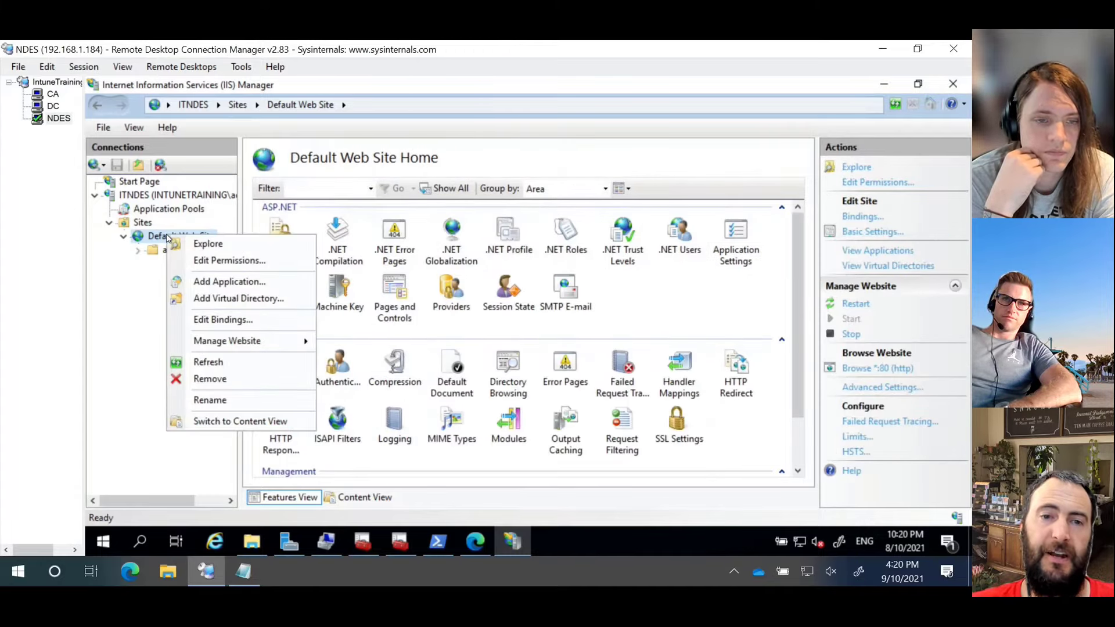
click(240, 324)
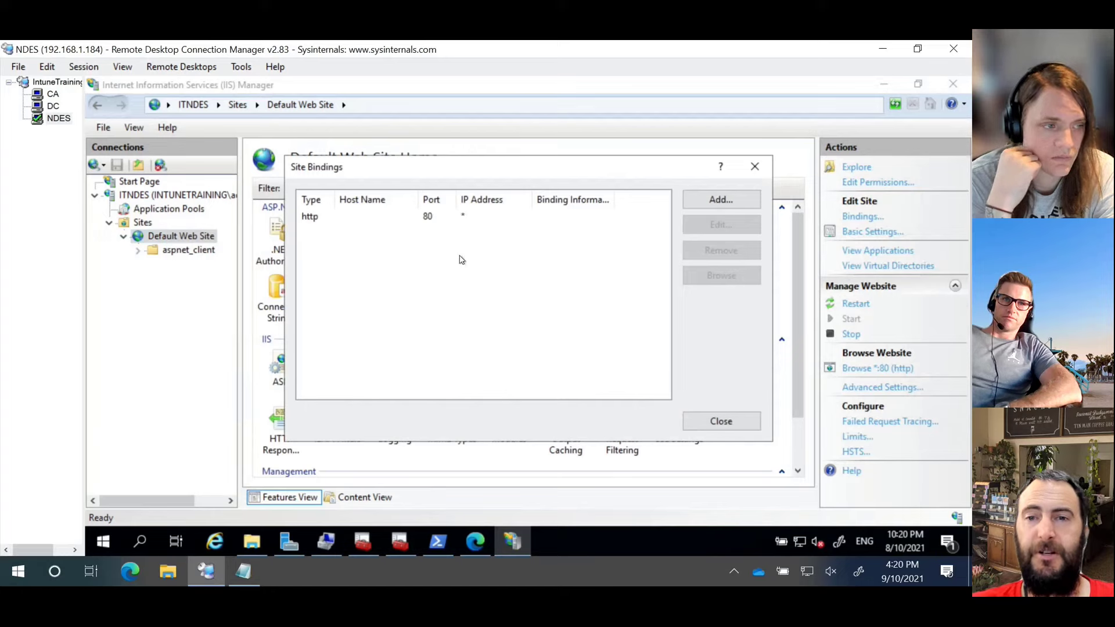
click(437, 221)
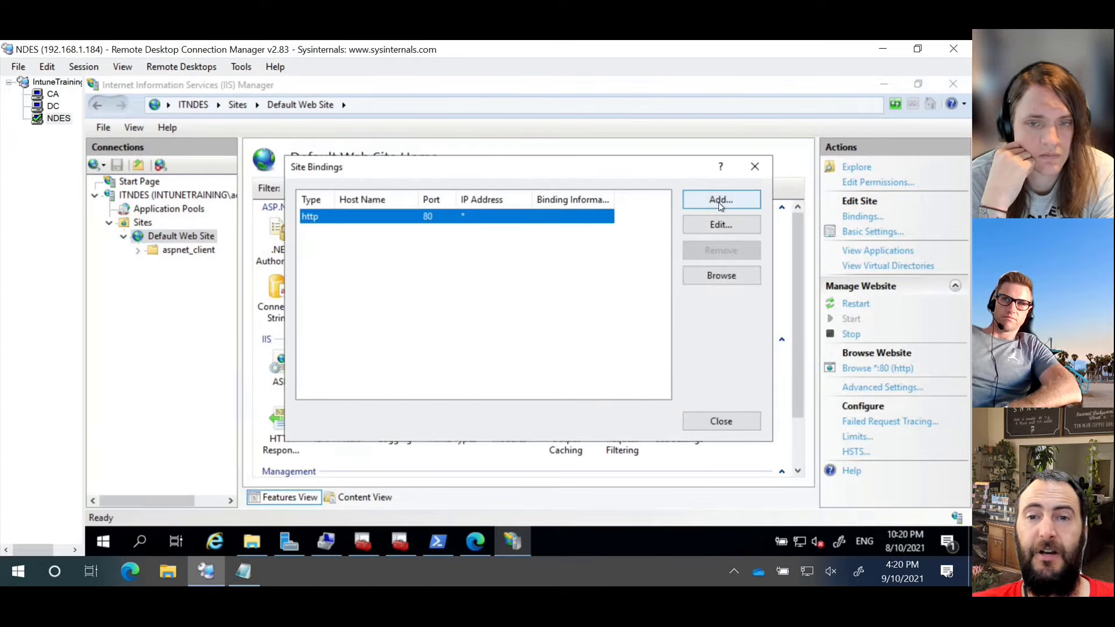
click(719, 202)
click(416, 195)
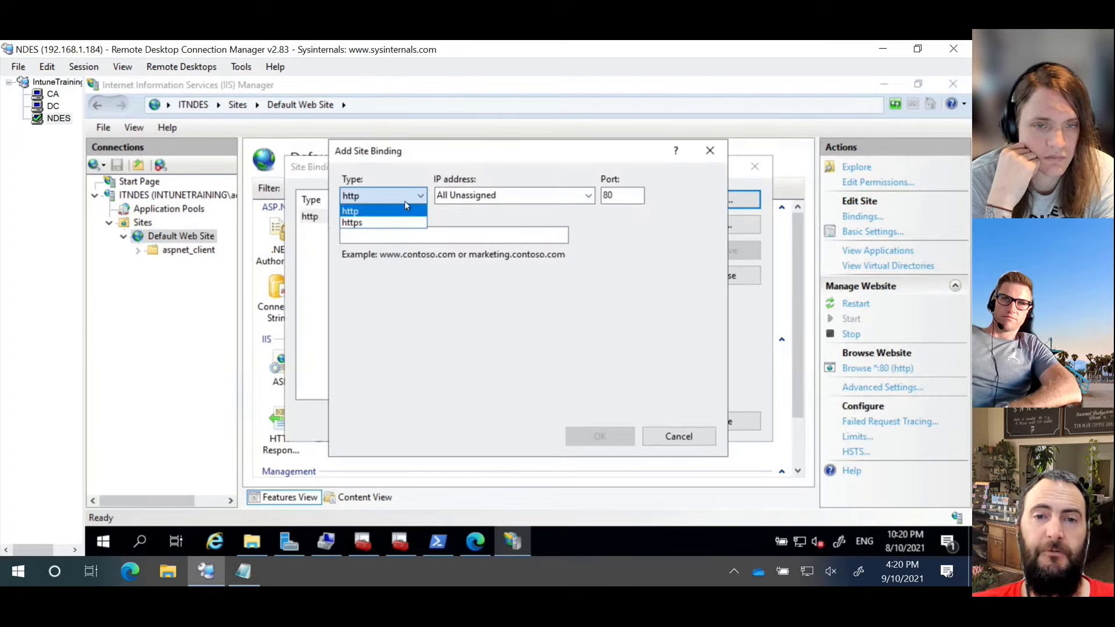
click(388, 217)
click(427, 393)
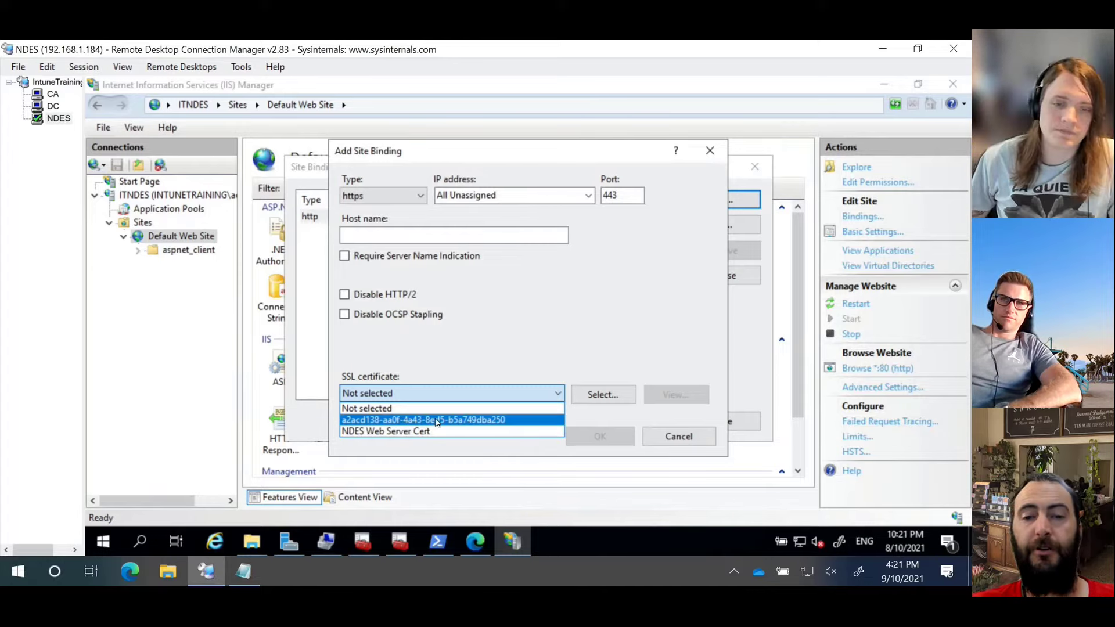
click(388, 432)
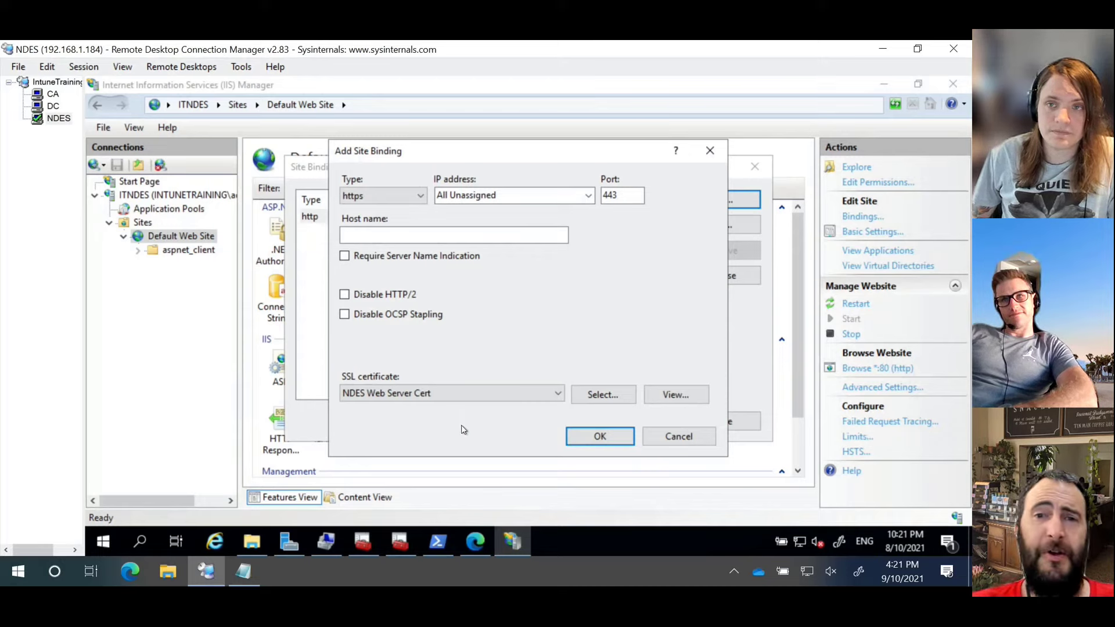
click(522, 197)
click(589, 197)
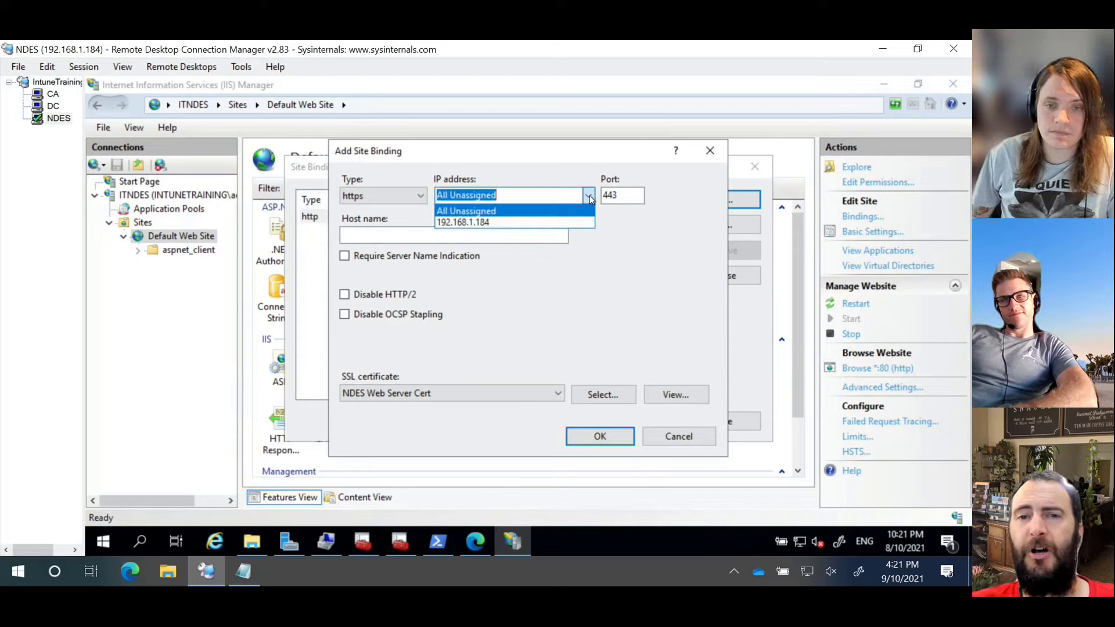
click(589, 197)
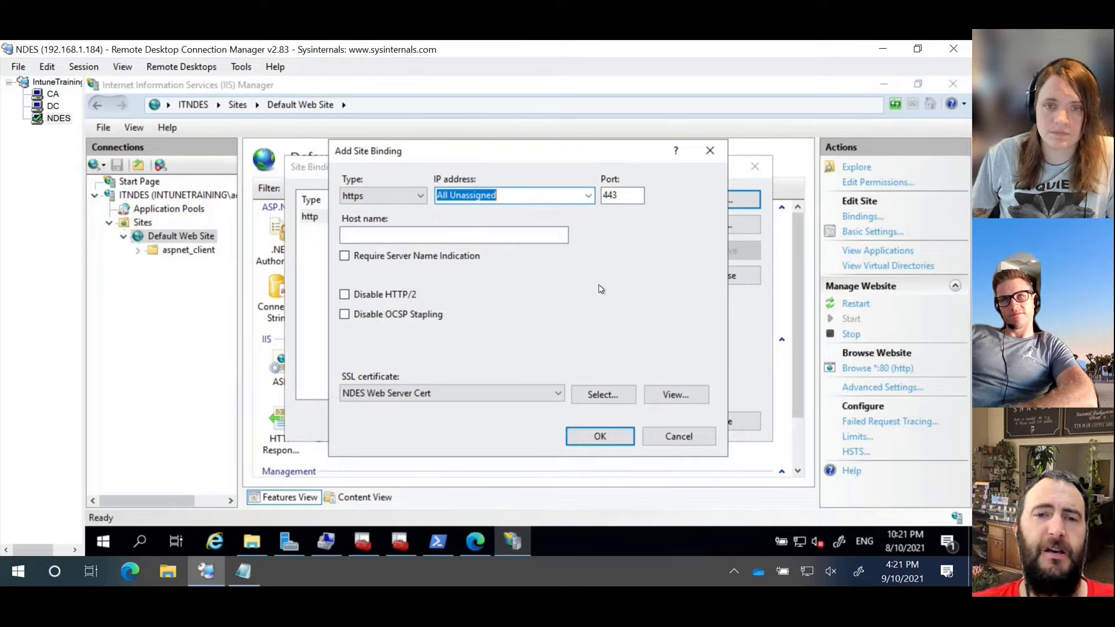
click(600, 437)
click(720, 421)
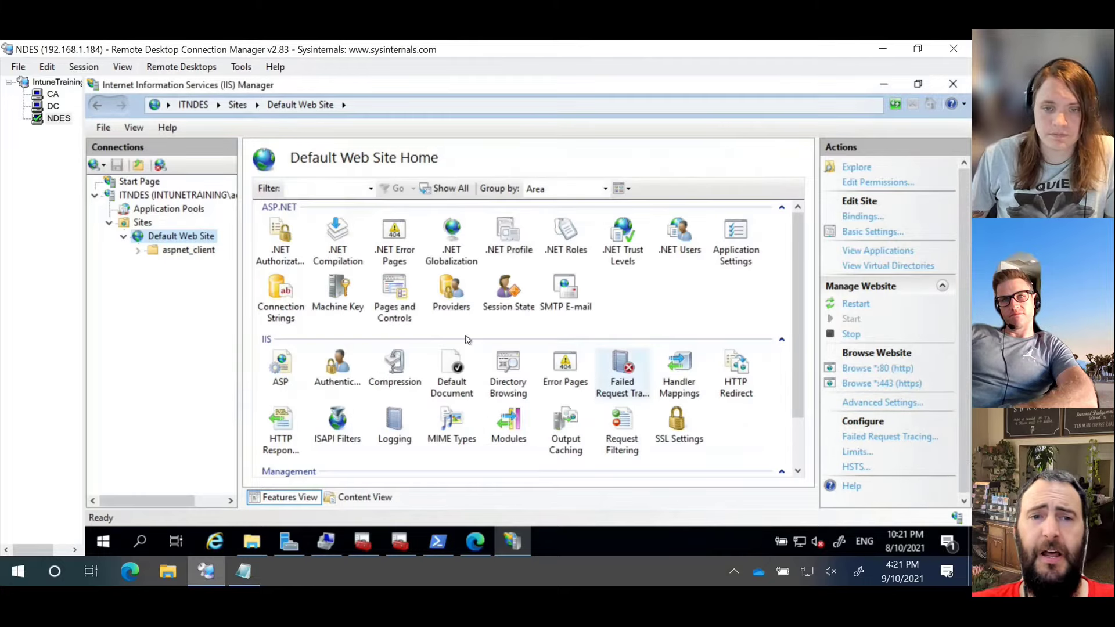
Step: Inspect the SCEP application pool's basic settings and dismiss them unchanged
click(168, 209)
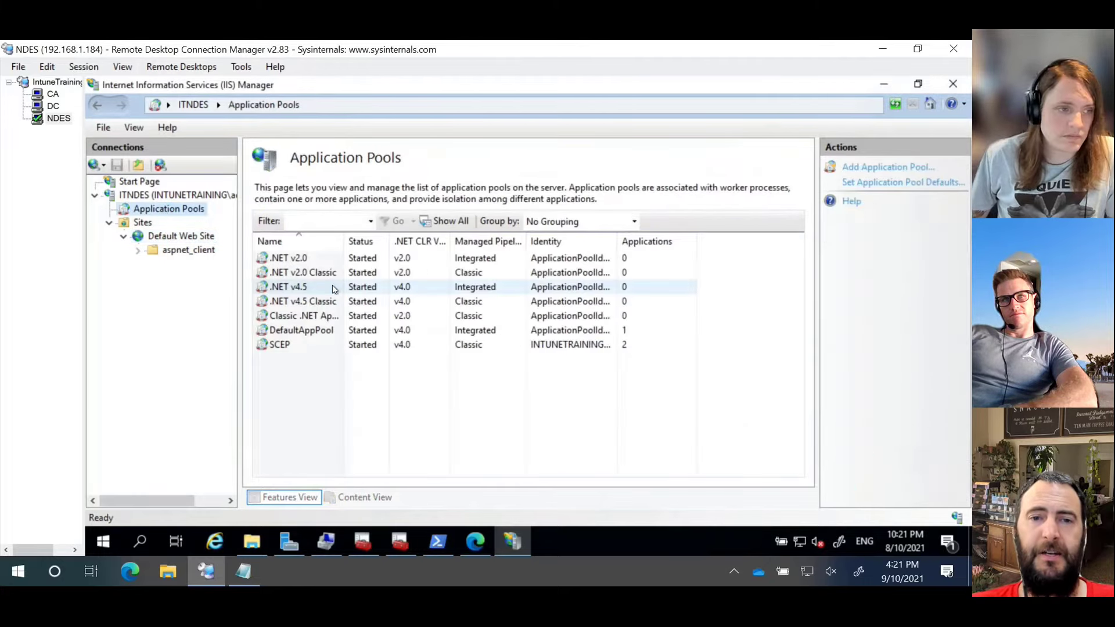
click(275, 346)
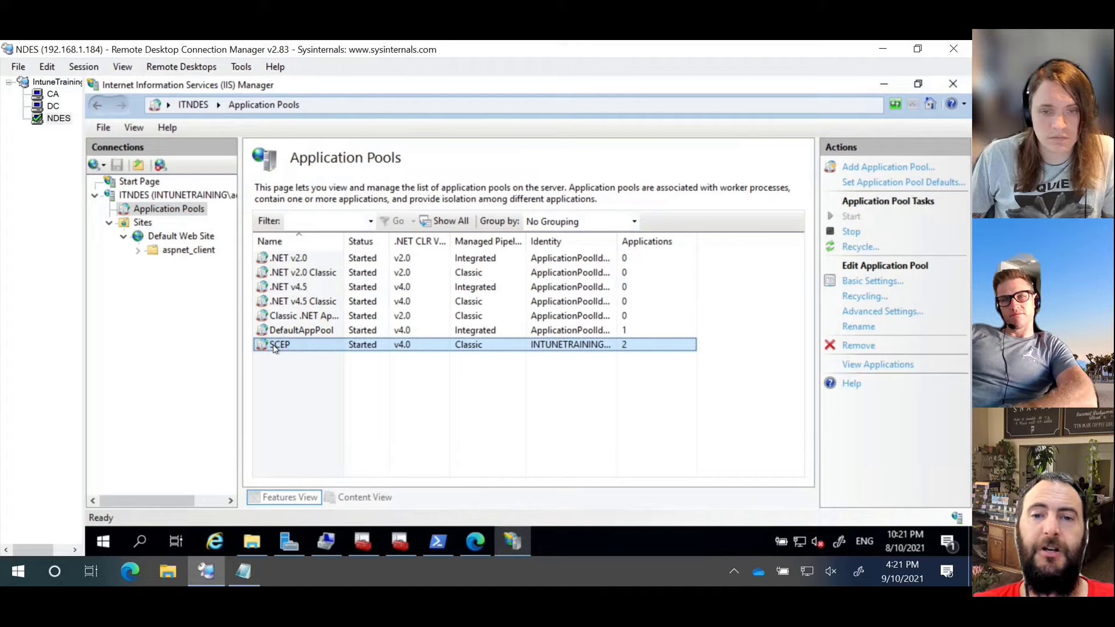
double_click(342, 346)
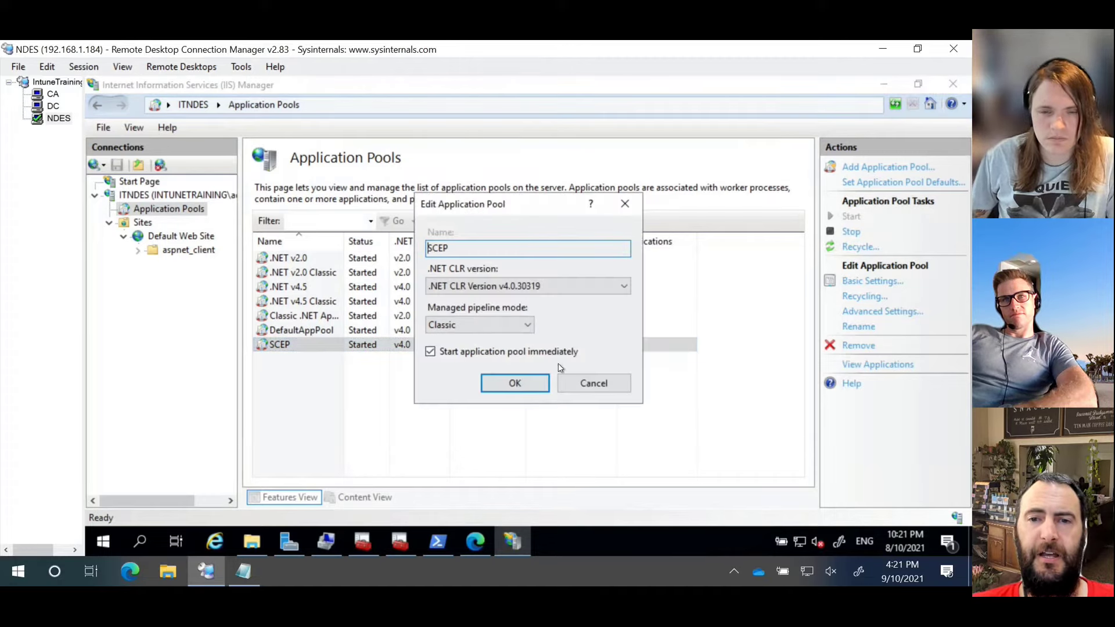
click(594, 383)
Step: Check the SCEP pool's Identity in Advanced Settings, cancel, and close IIS Manager
right_click(451, 344)
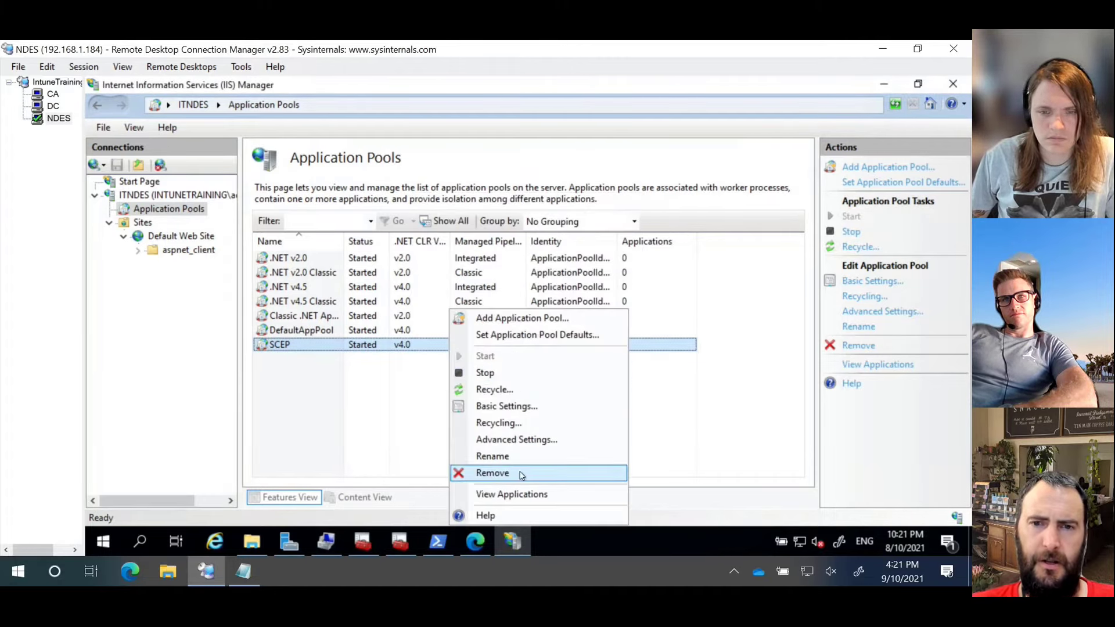
click(531, 440)
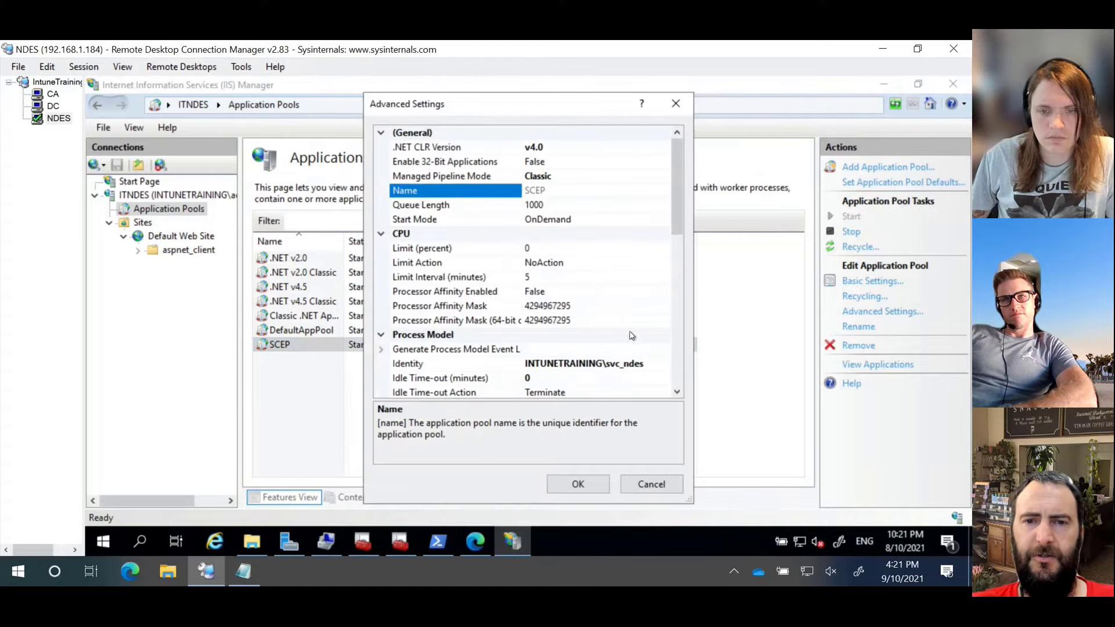
click(635, 365)
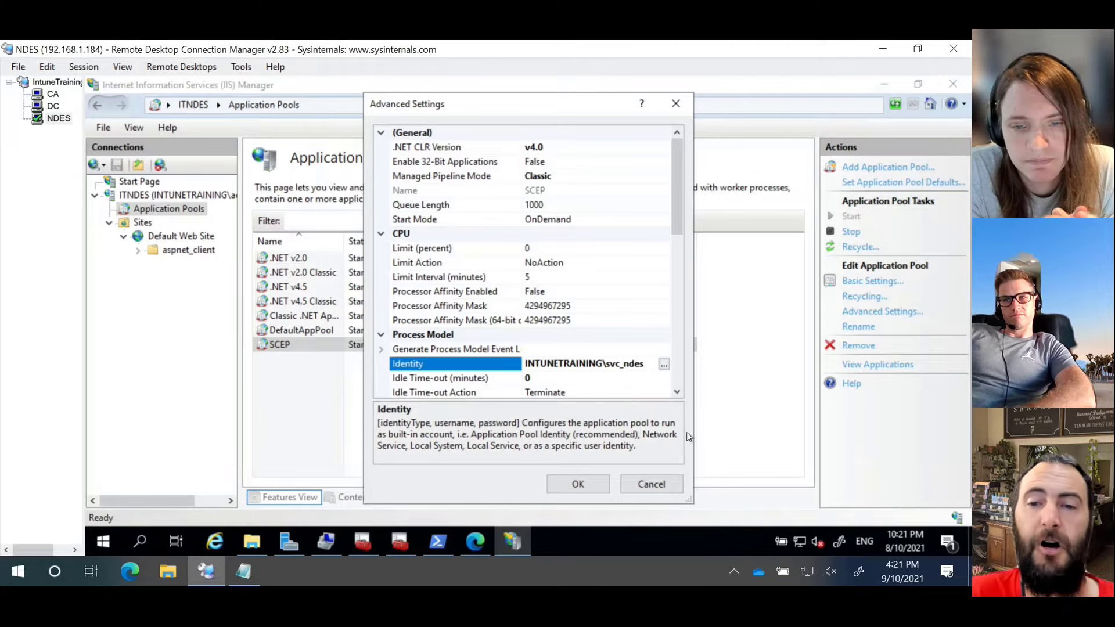
click(651, 484)
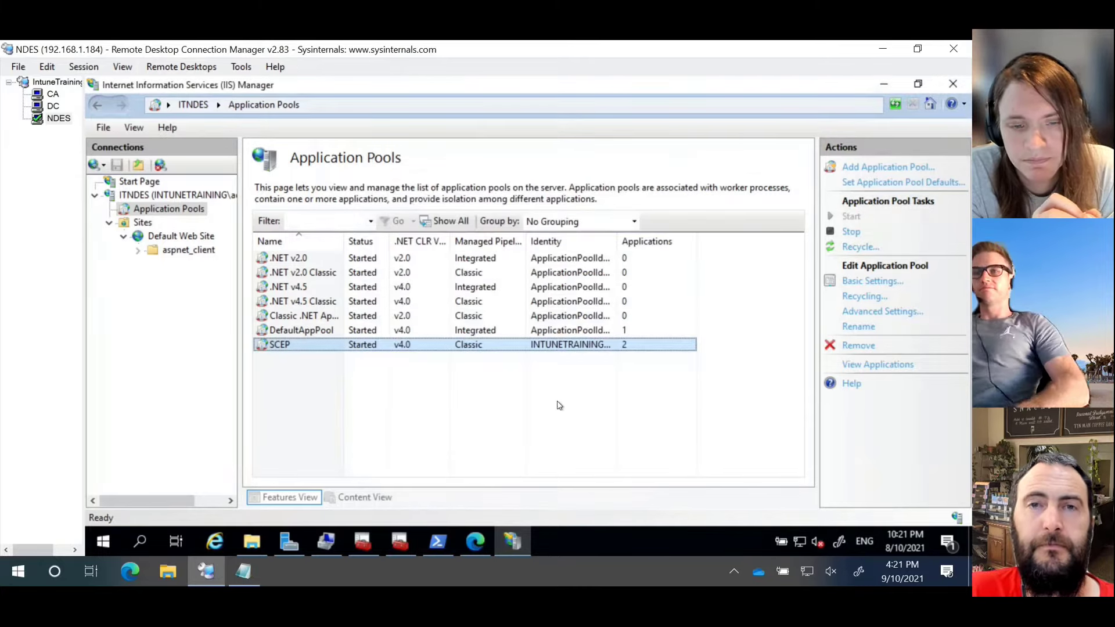
click(462, 410)
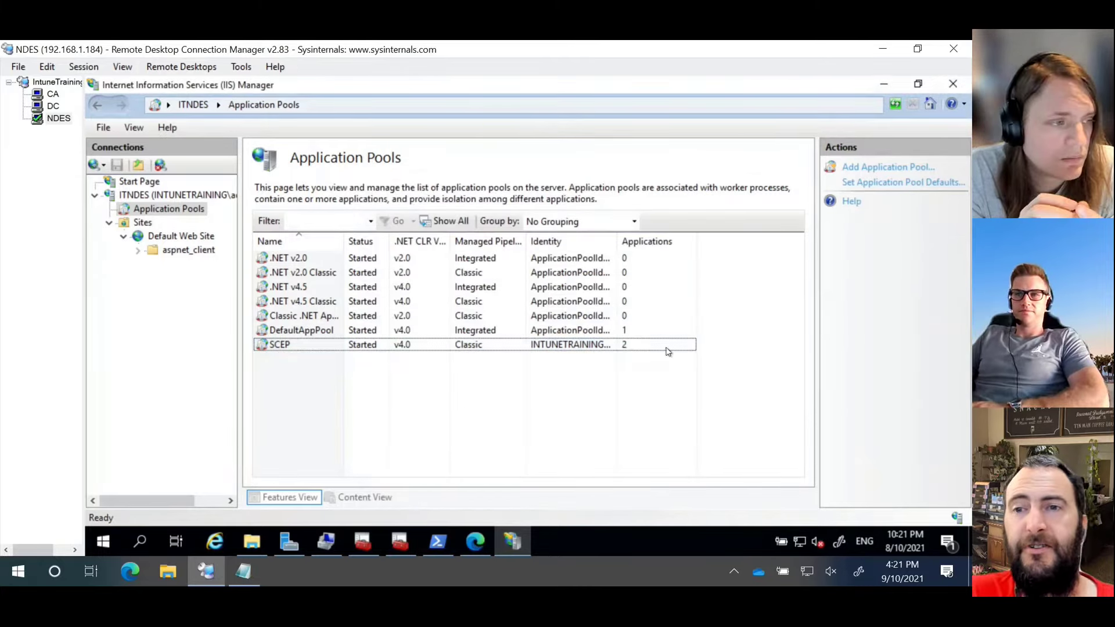
click(953, 84)
click(475, 542)
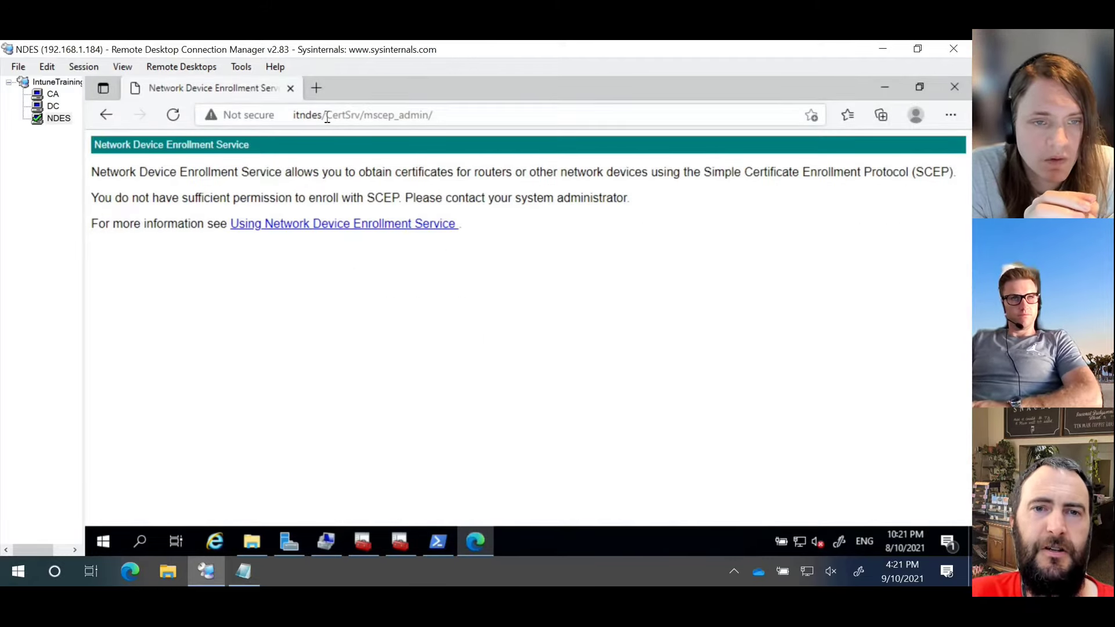
click(297, 118)
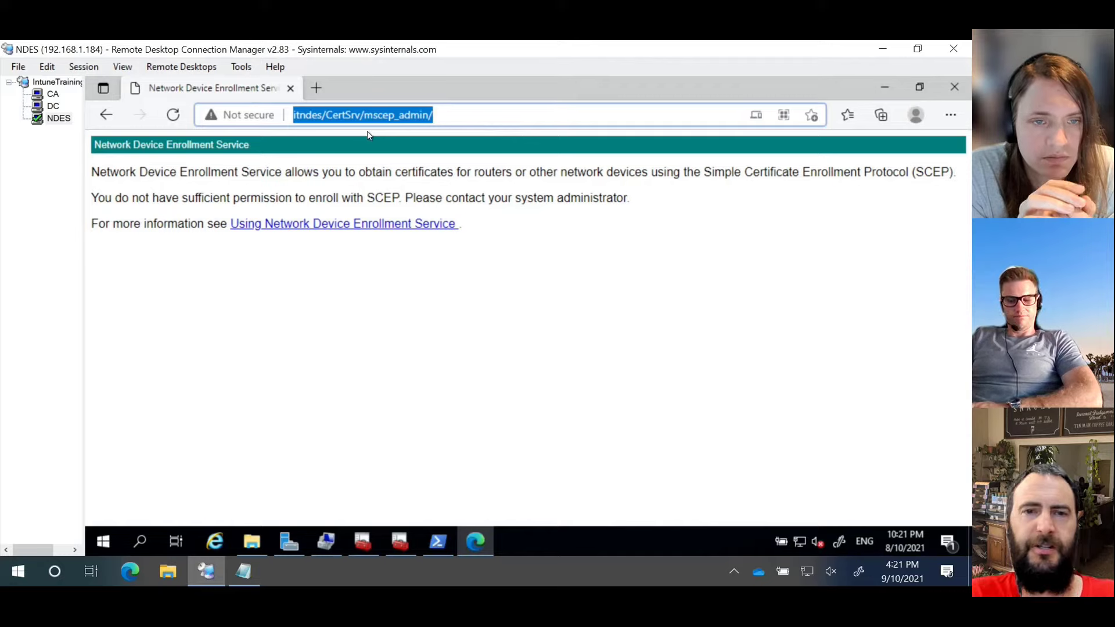
key(Home)
text(https://)
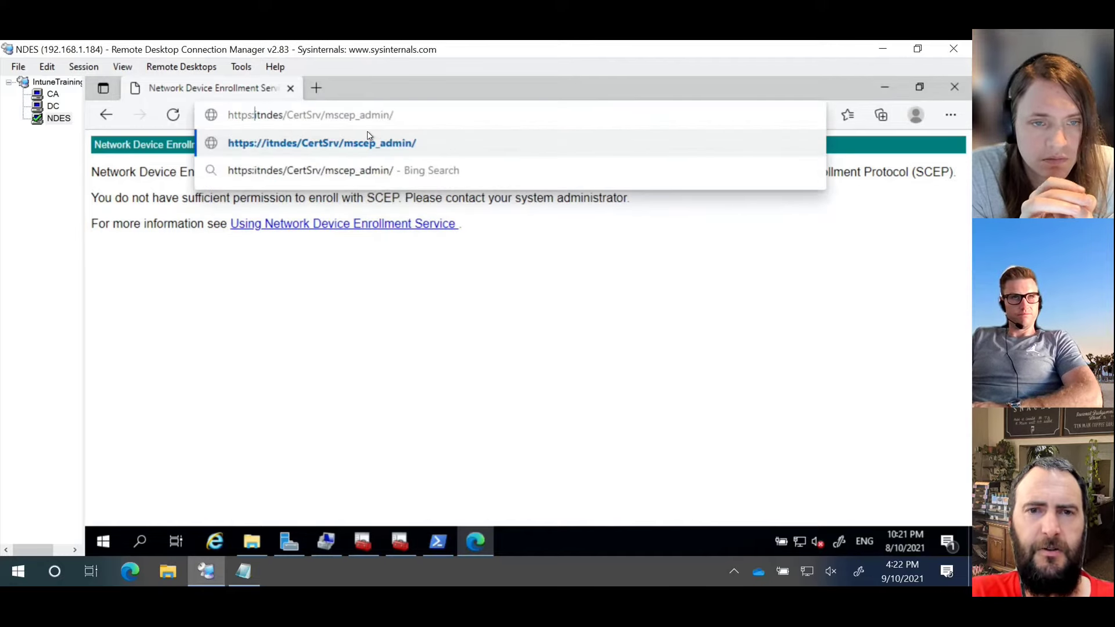
key(Return)
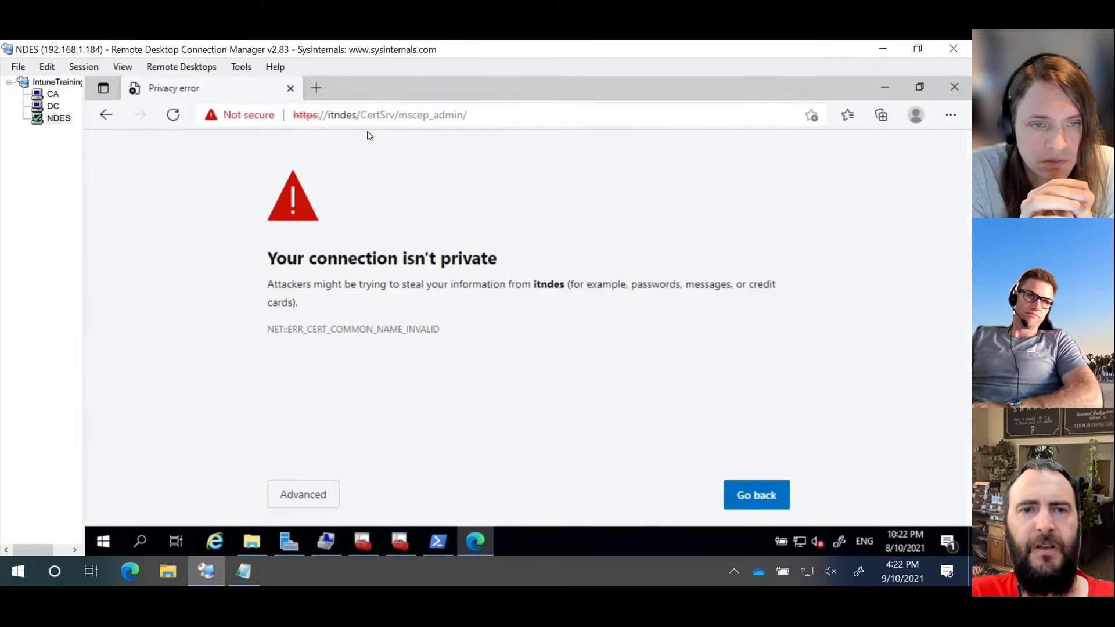
click(305, 495)
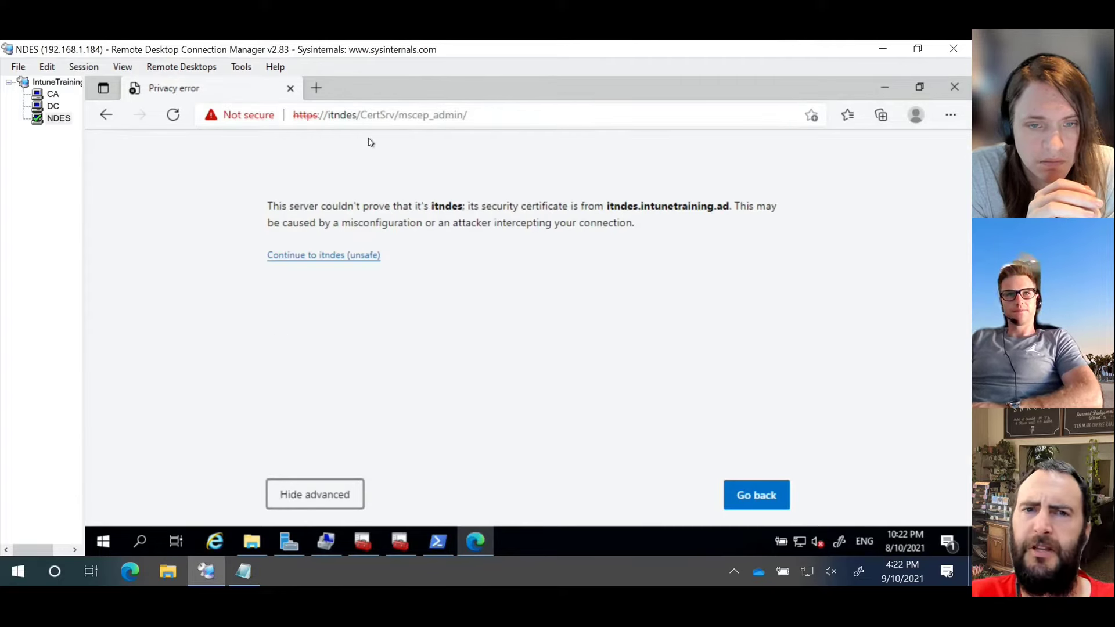
Step: Load the page at itndes.intunetraining.ad and cancel the Windows Security sign-in prompt
click(357, 115)
click(358, 115)
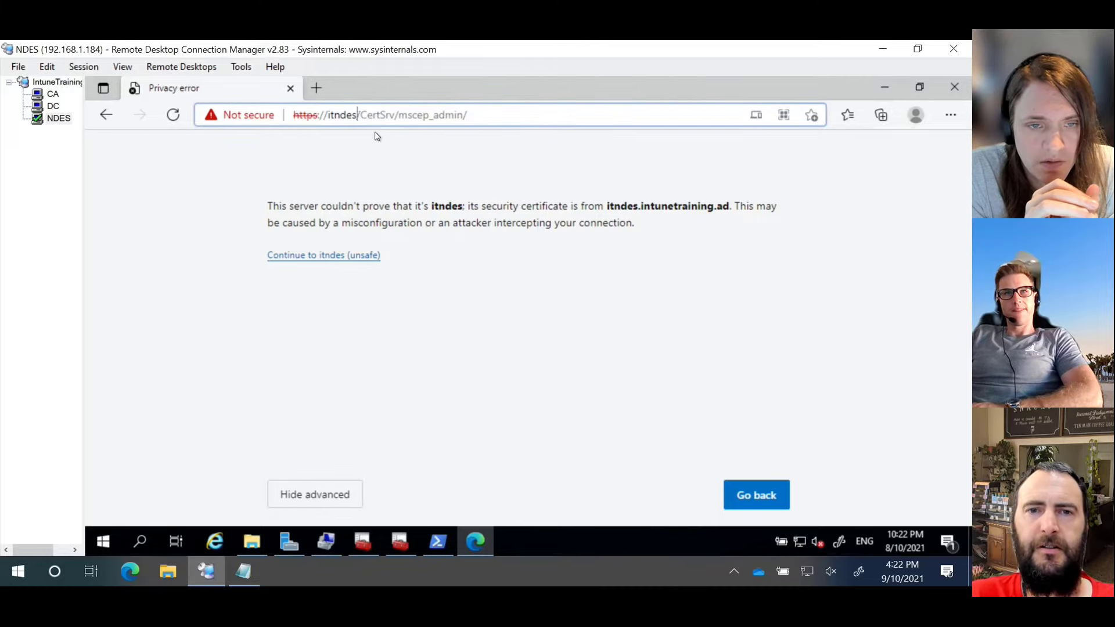
text(.intune)
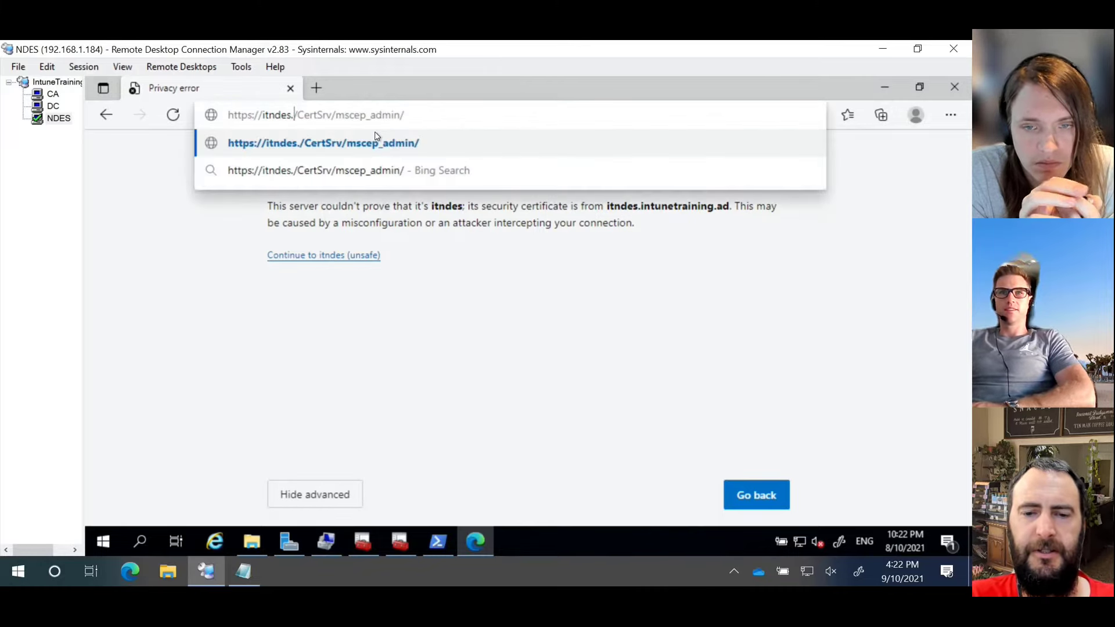
text(training)
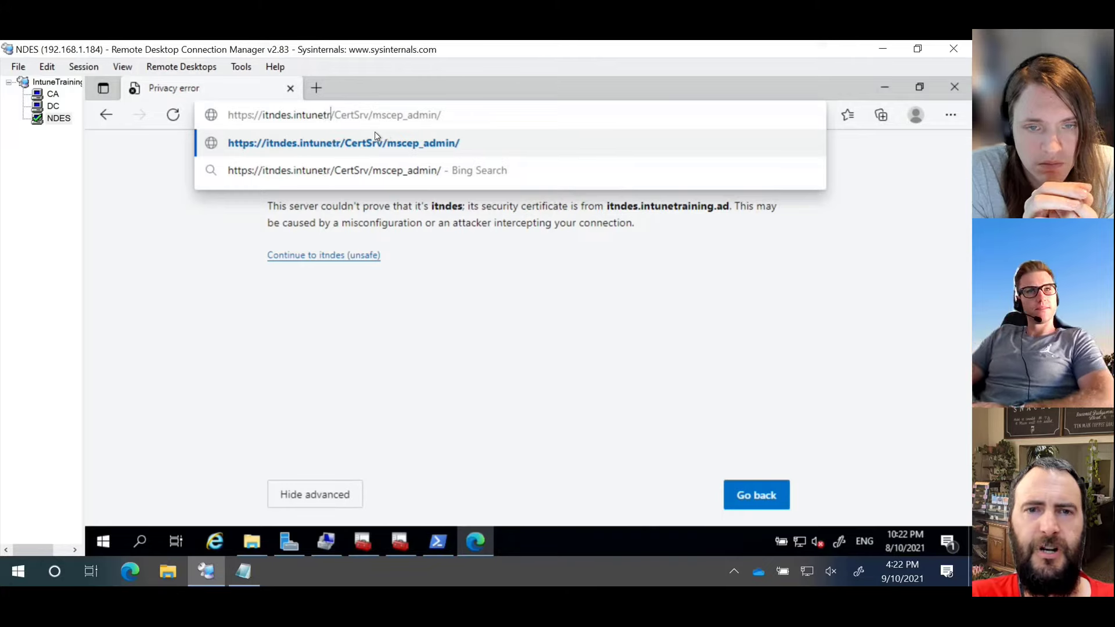
text(.ad)
key(Return)
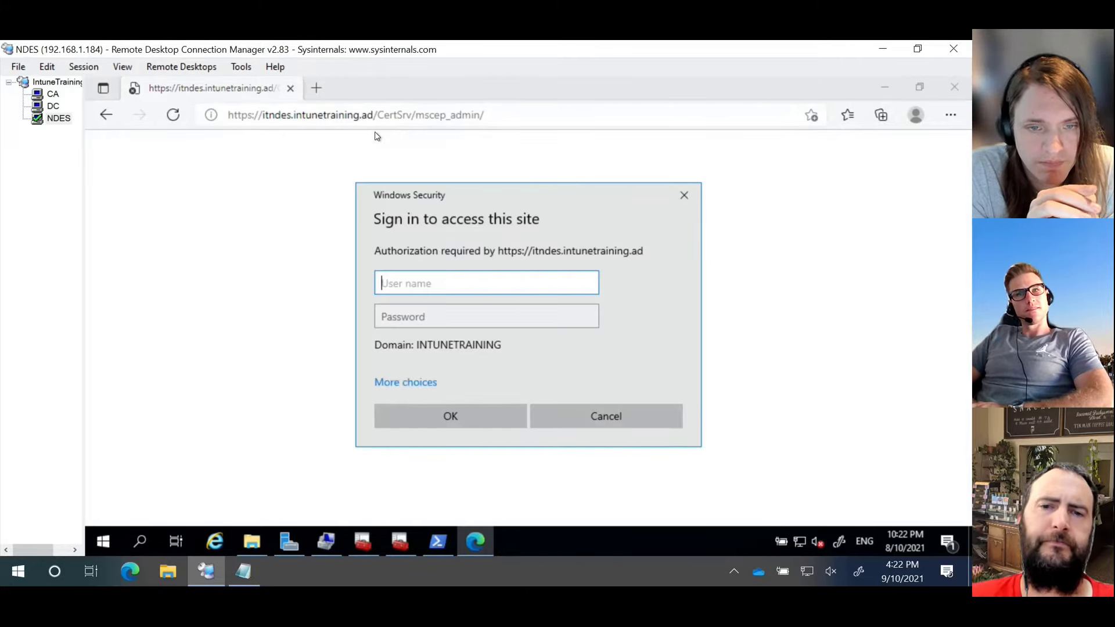
click(424, 384)
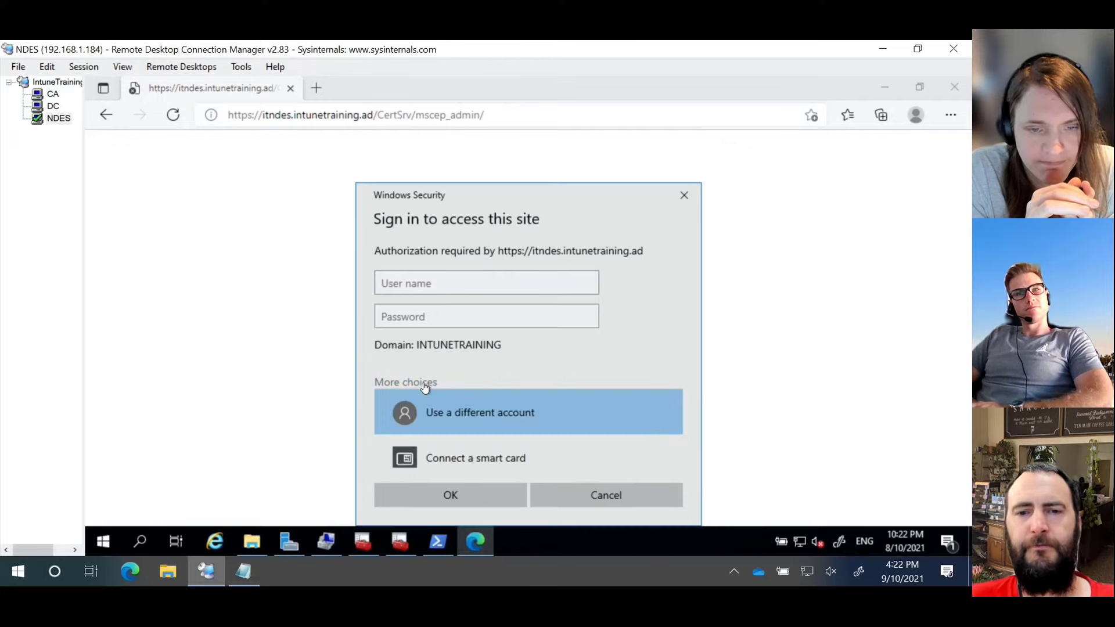
click(602, 490)
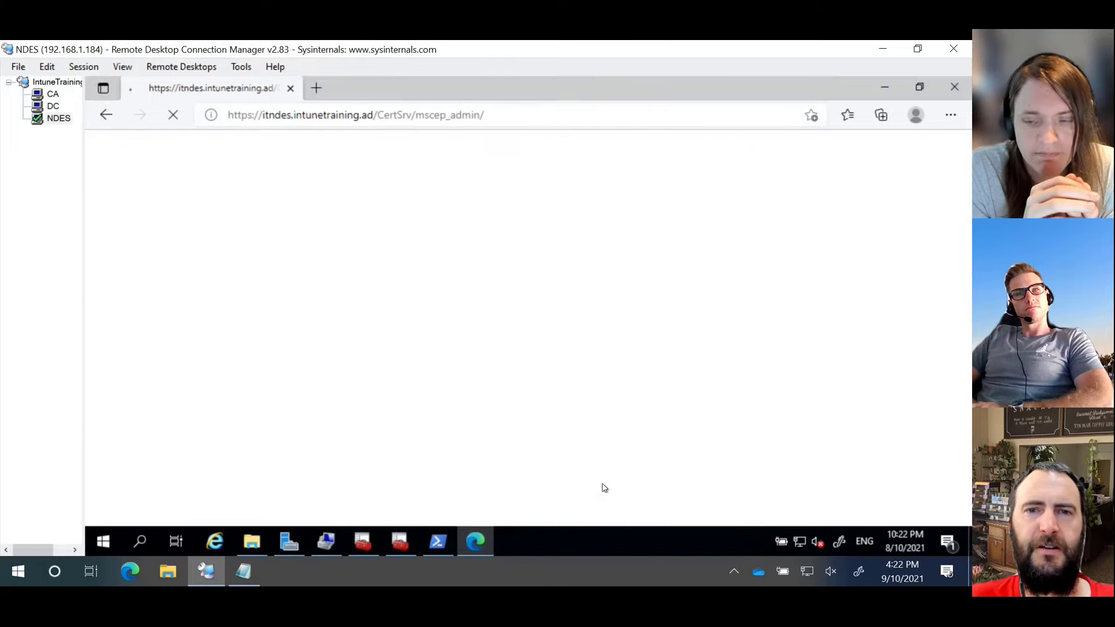
click(388, 114)
drag(411, 115, 705, 115)
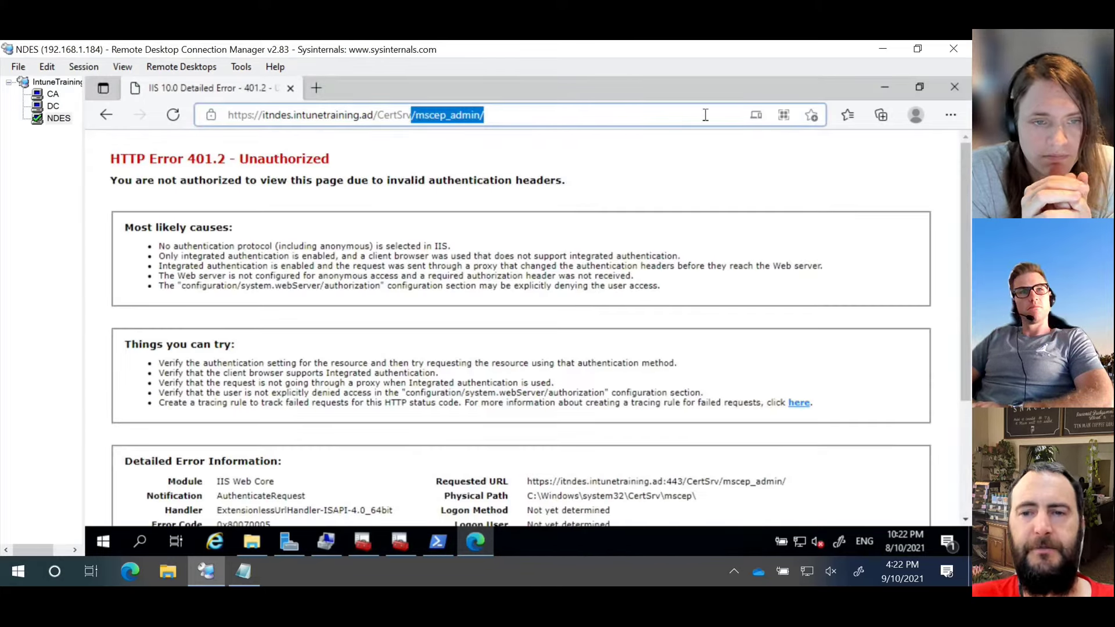
key(BackSpace)
text(/)
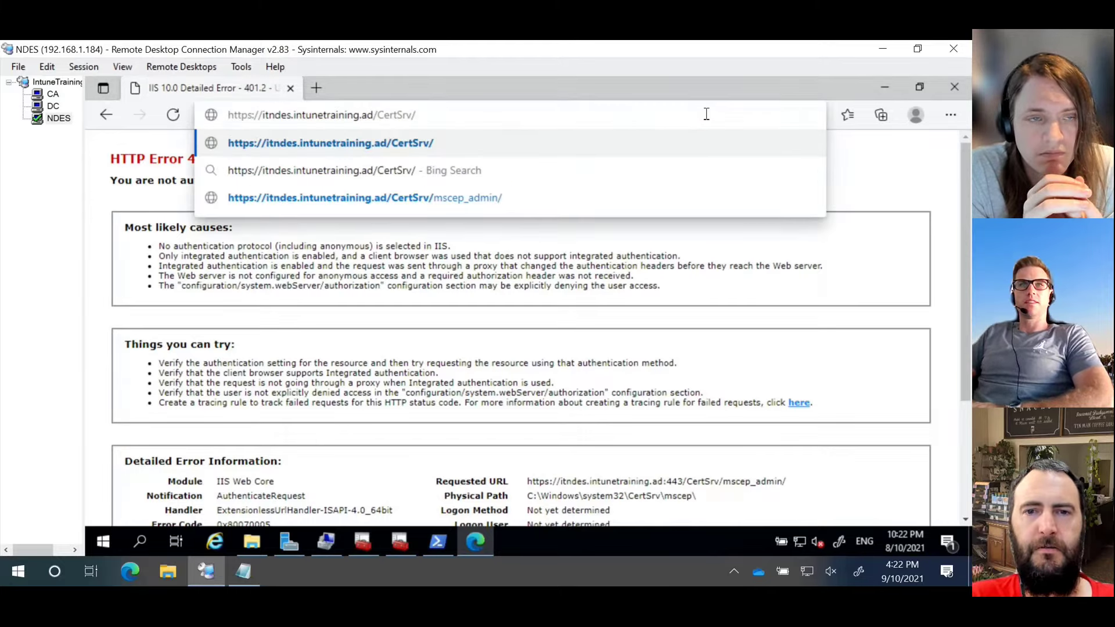
text(ms)
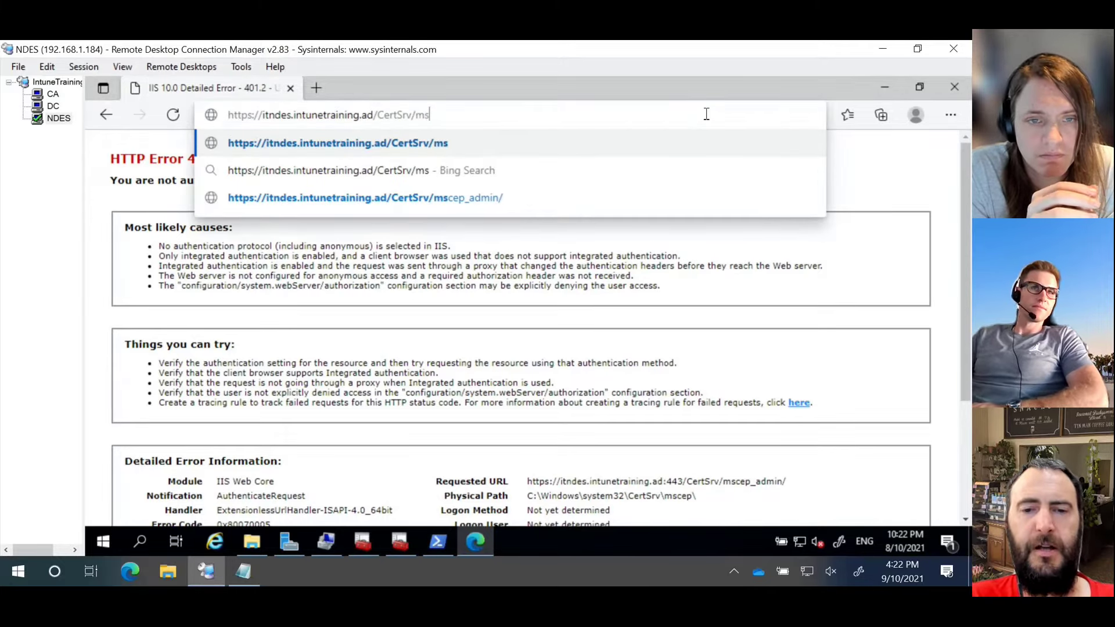
text(cep)
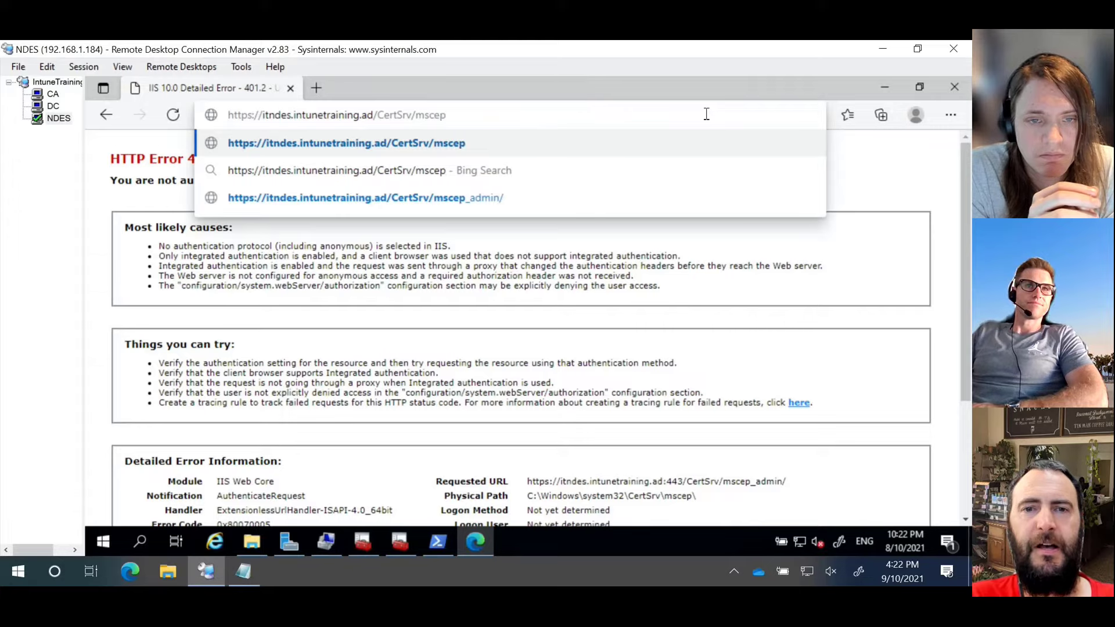
text(/msscep)
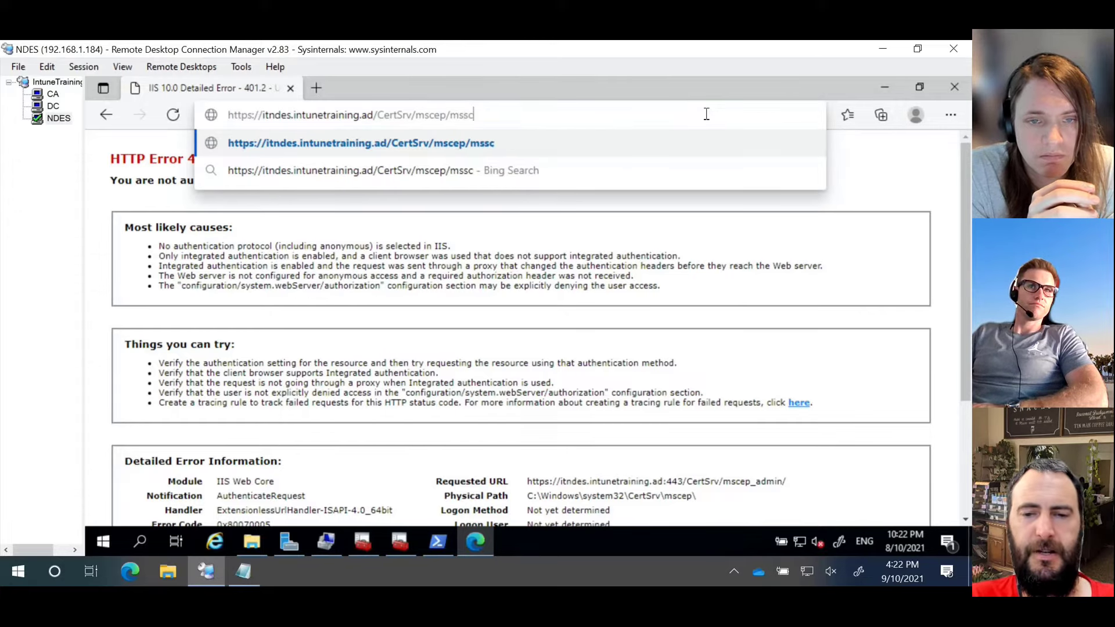
key(BackSpace)
key(BackSpace)
key(BackSpace)
key(BackSpace)
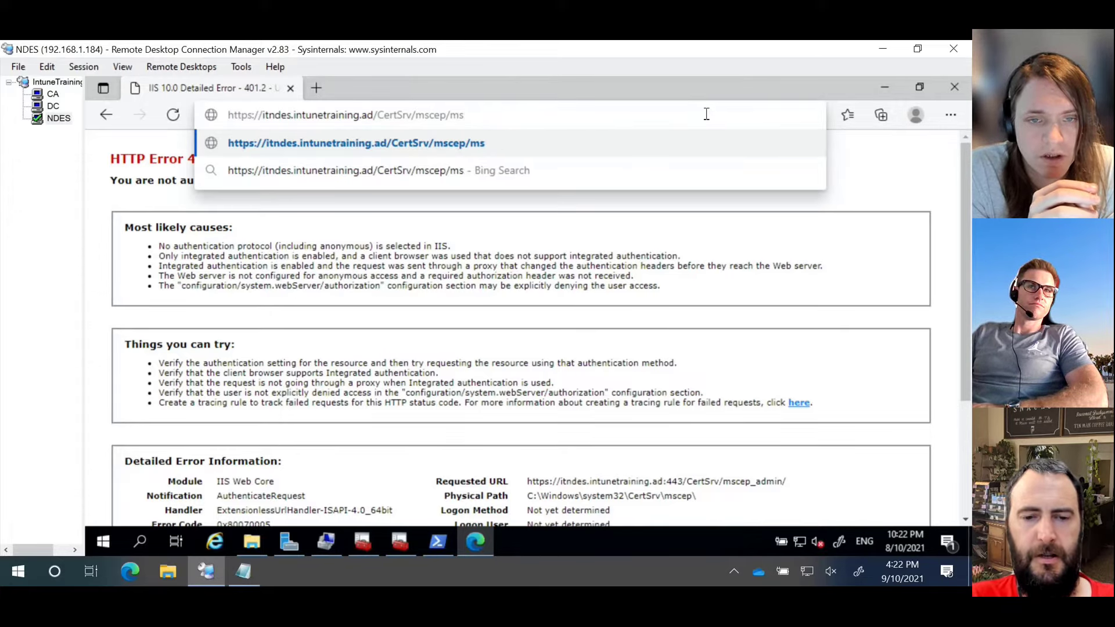
text(cep.)
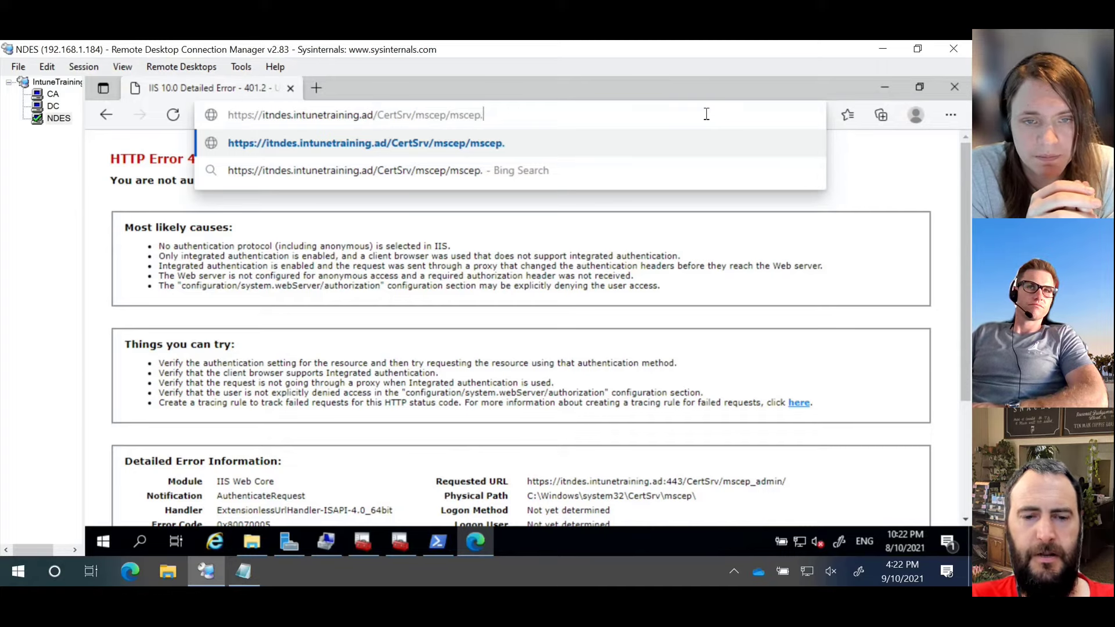
text(dll)
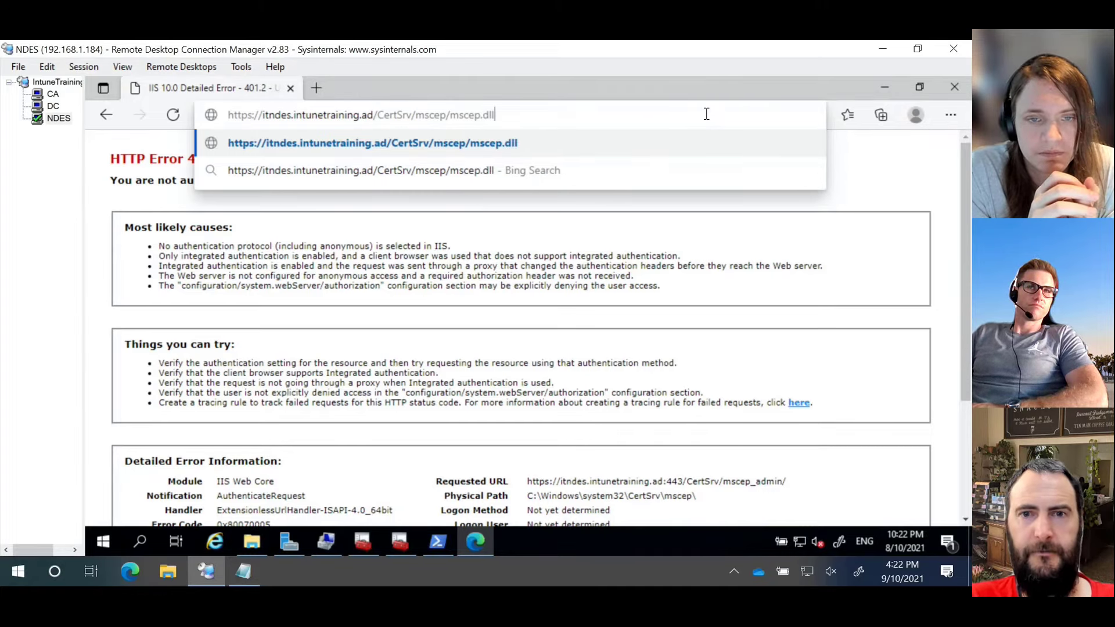
key(Return)
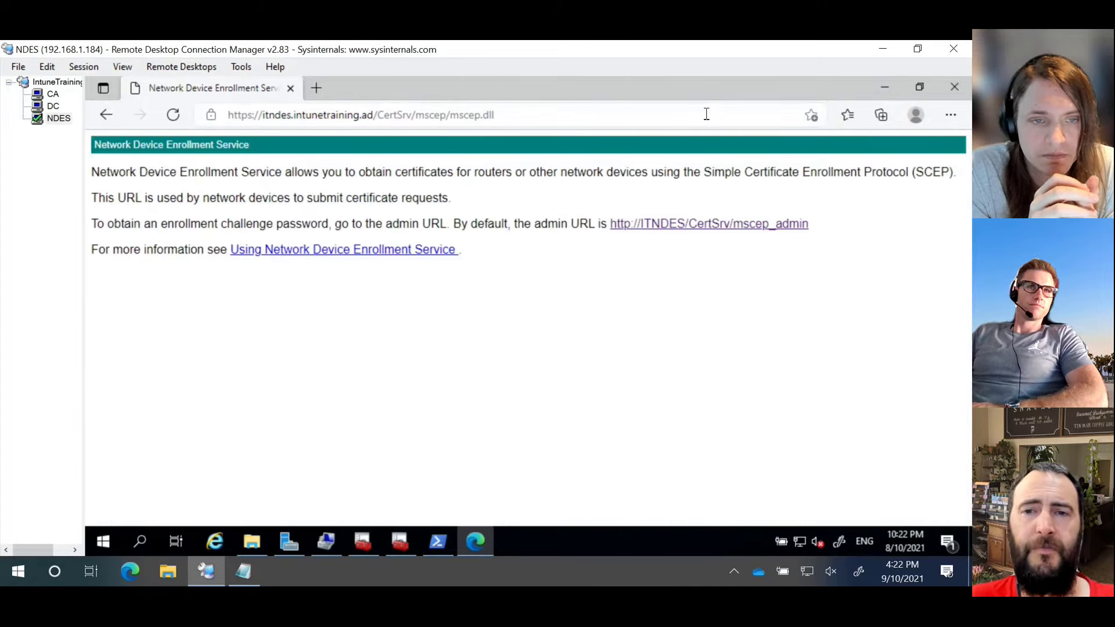
Step: Check the mscep_admin link's insufficient-permission message, then go back to mscep.dll
click(706, 225)
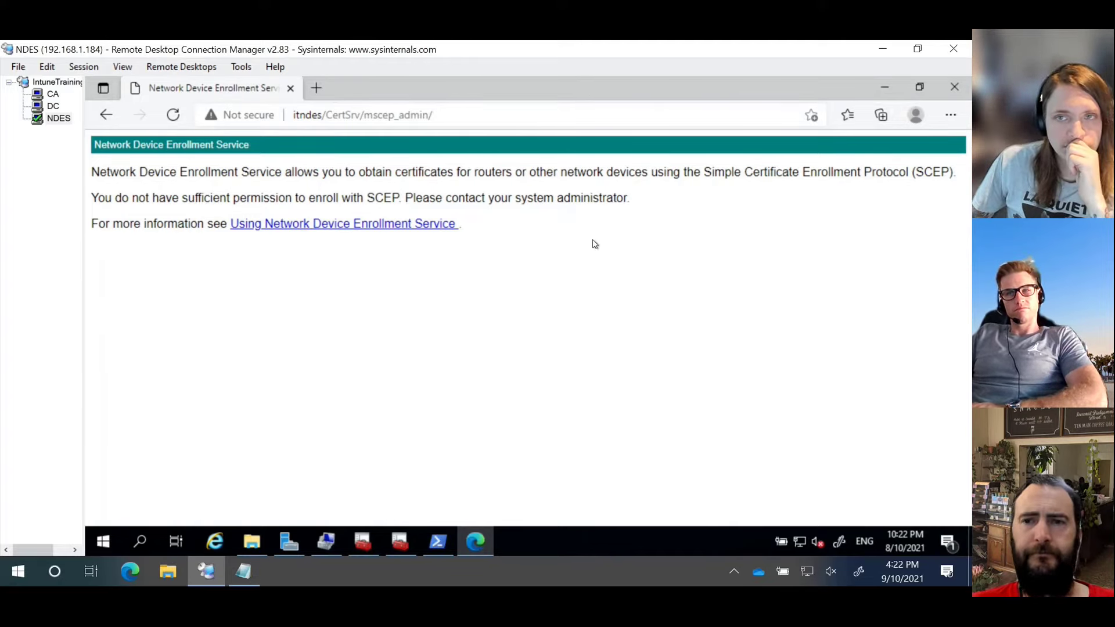
drag(107, 197, 657, 195)
click(676, 207)
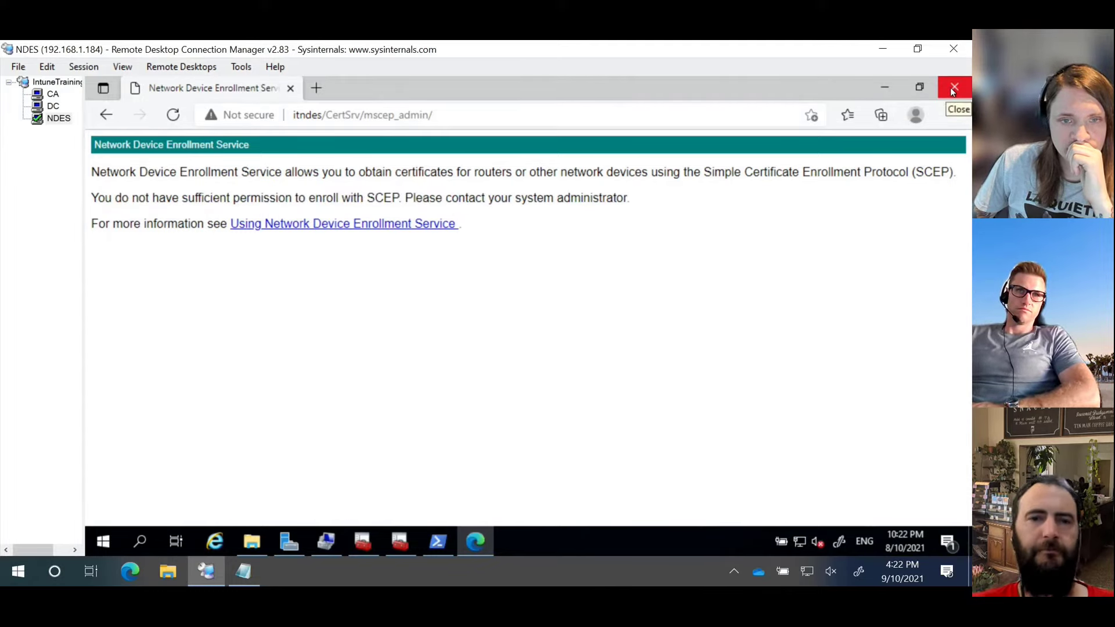
key(alt+Left)
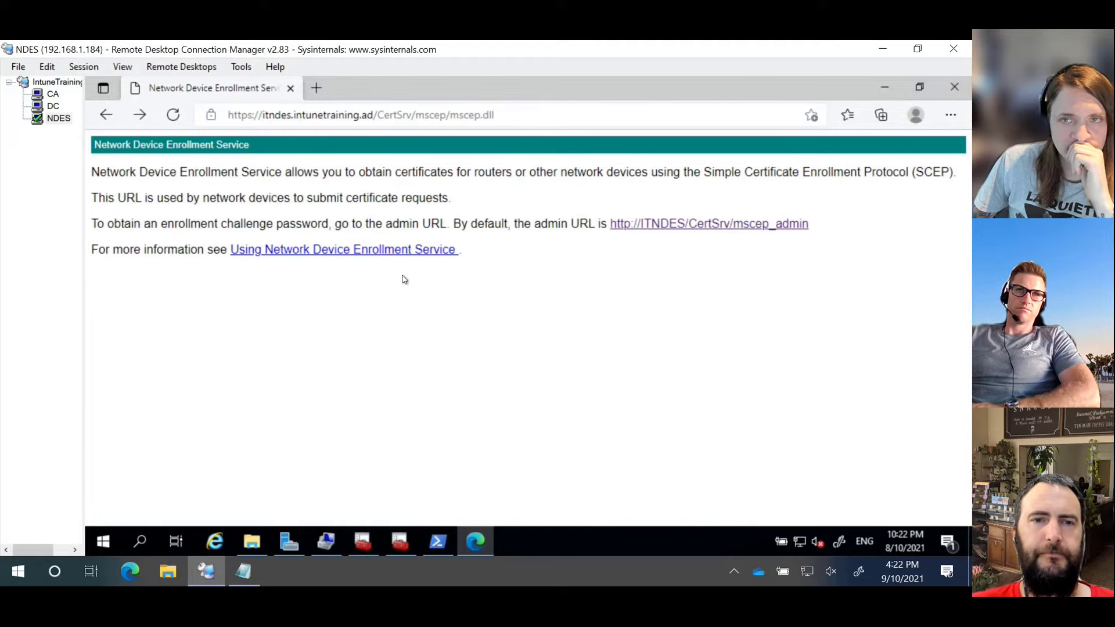
drag(190, 197, 604, 184)
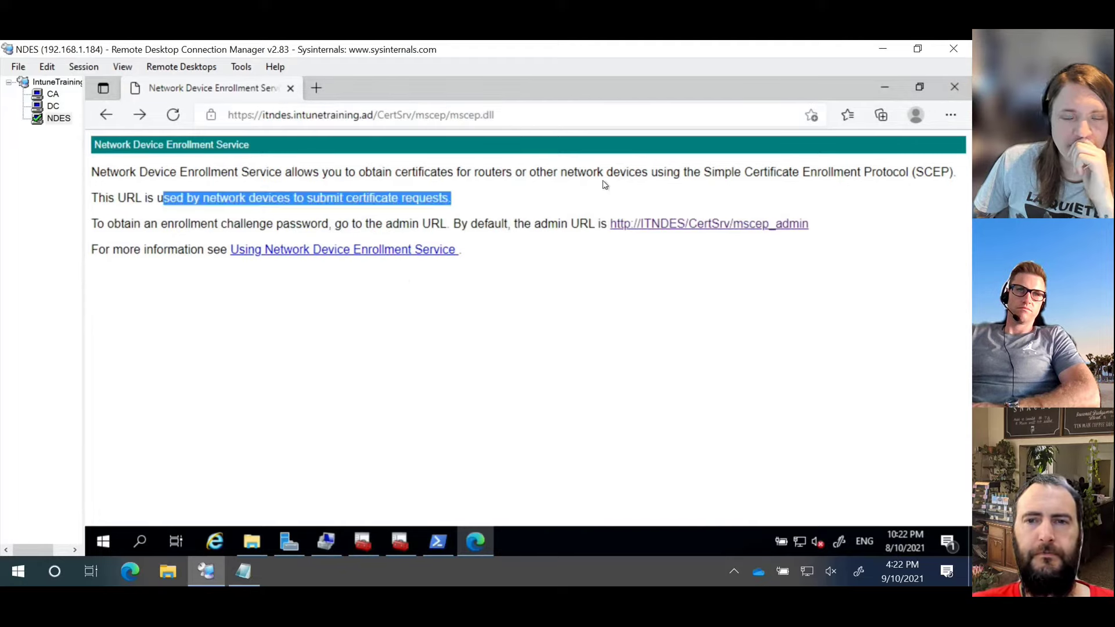
click(600, 243)
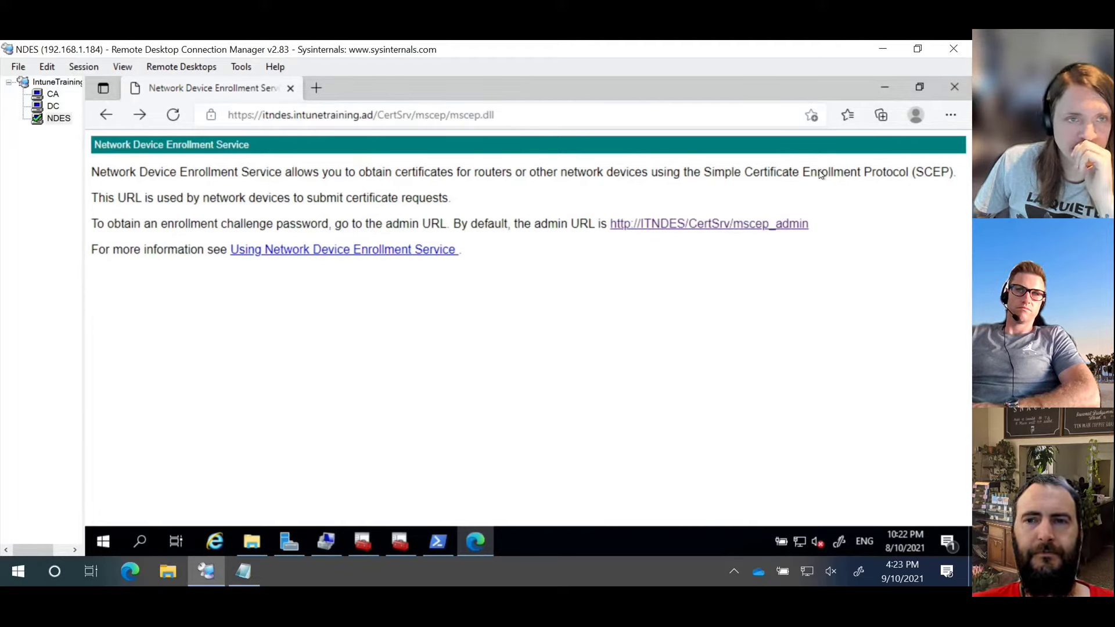
Step: Close Edge and certlm, then load portal.azure.com in a fresh Edge window
click(955, 86)
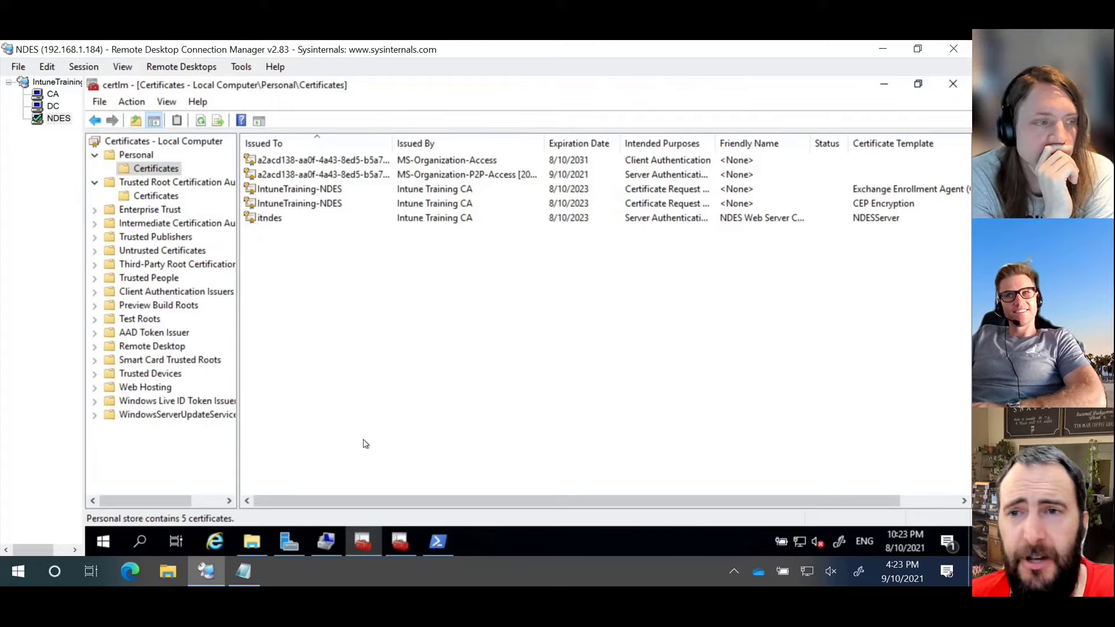
click(953, 84)
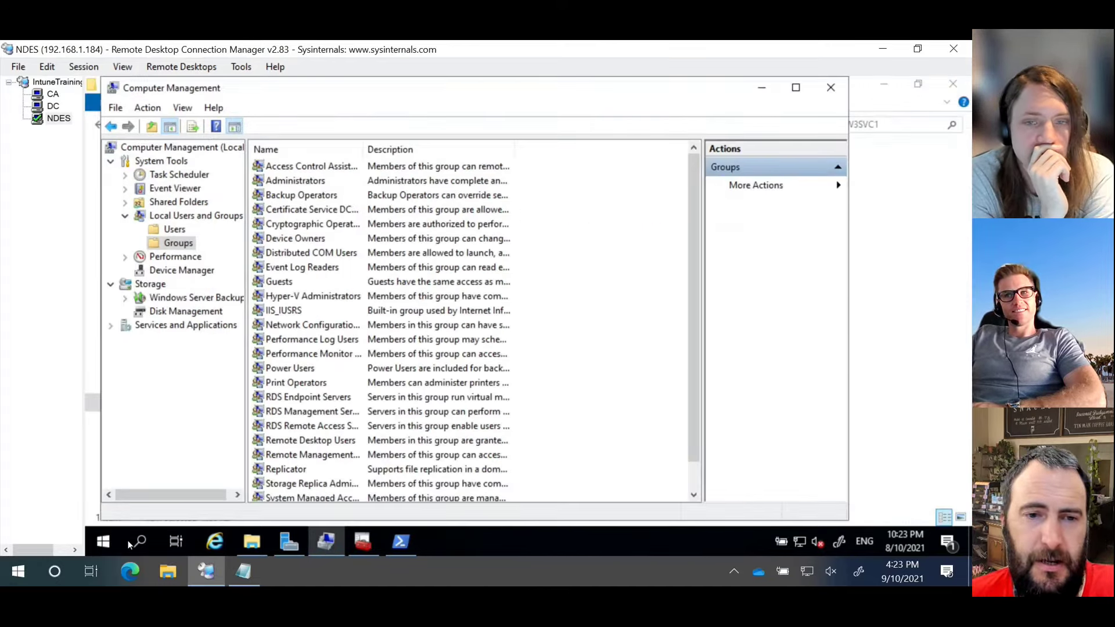
click(104, 541)
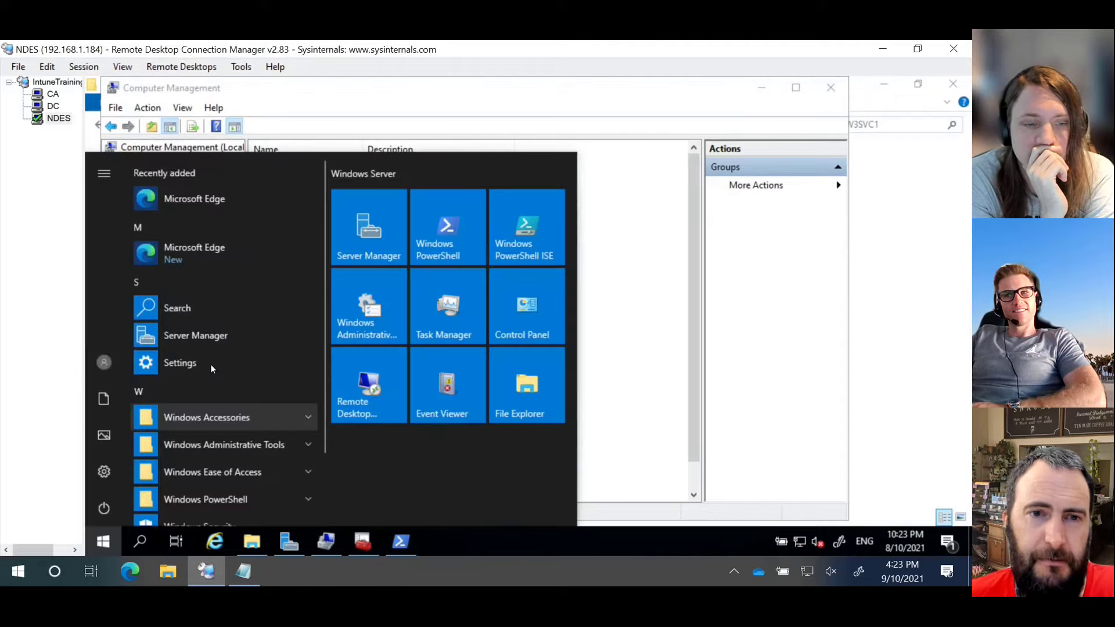
click(204, 196)
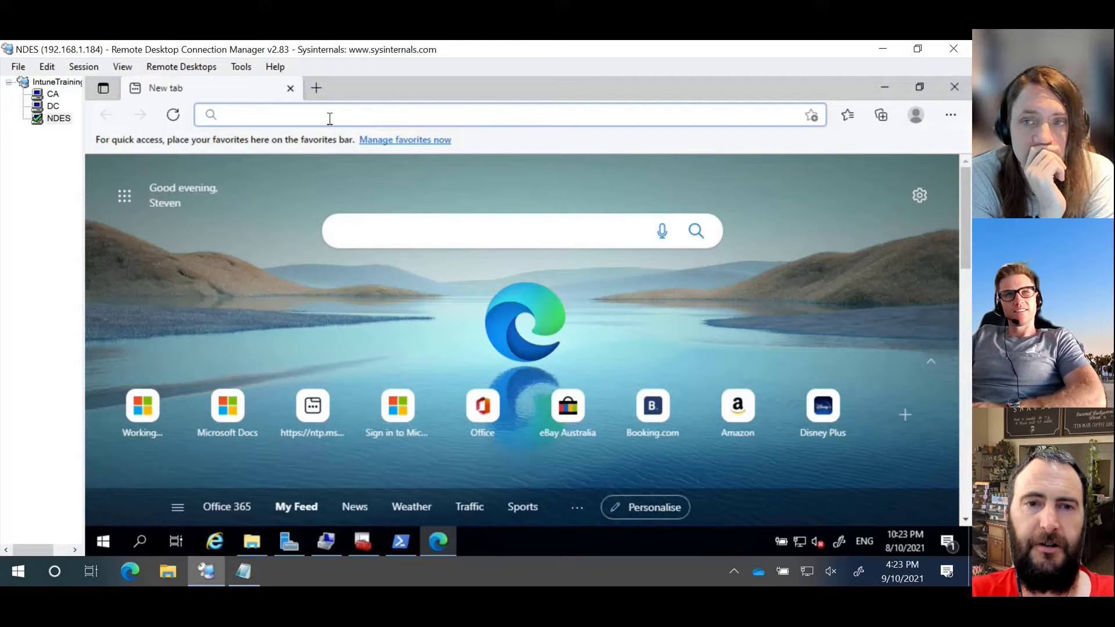
text(portal.azure.com)
key(Return)
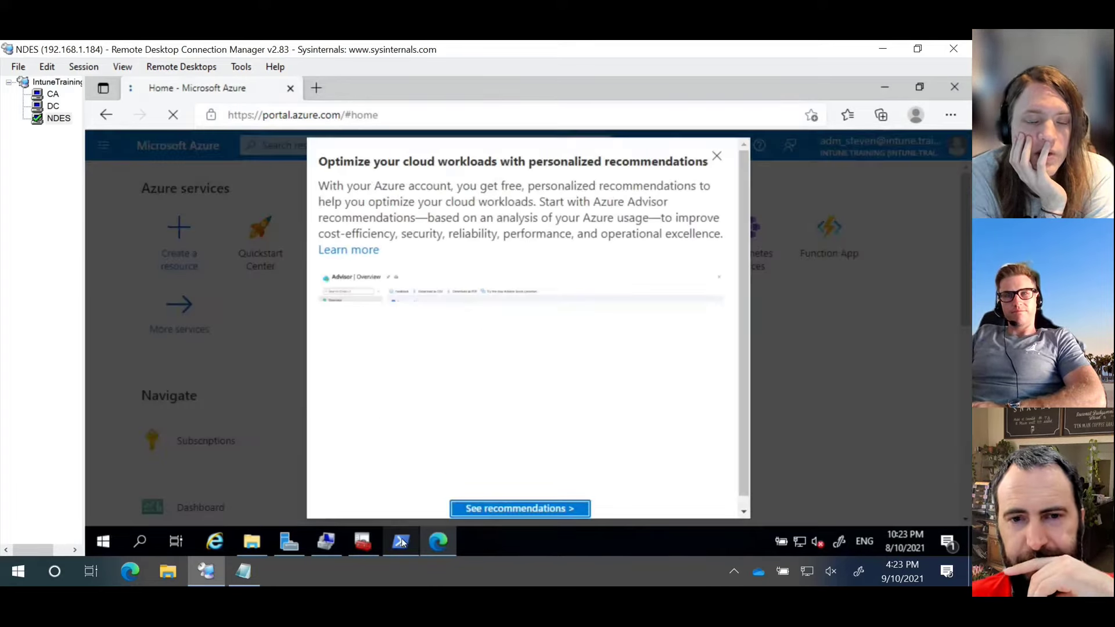
Step: Launch Registry Editor by running regedit in the PowerShell session
click(401, 541)
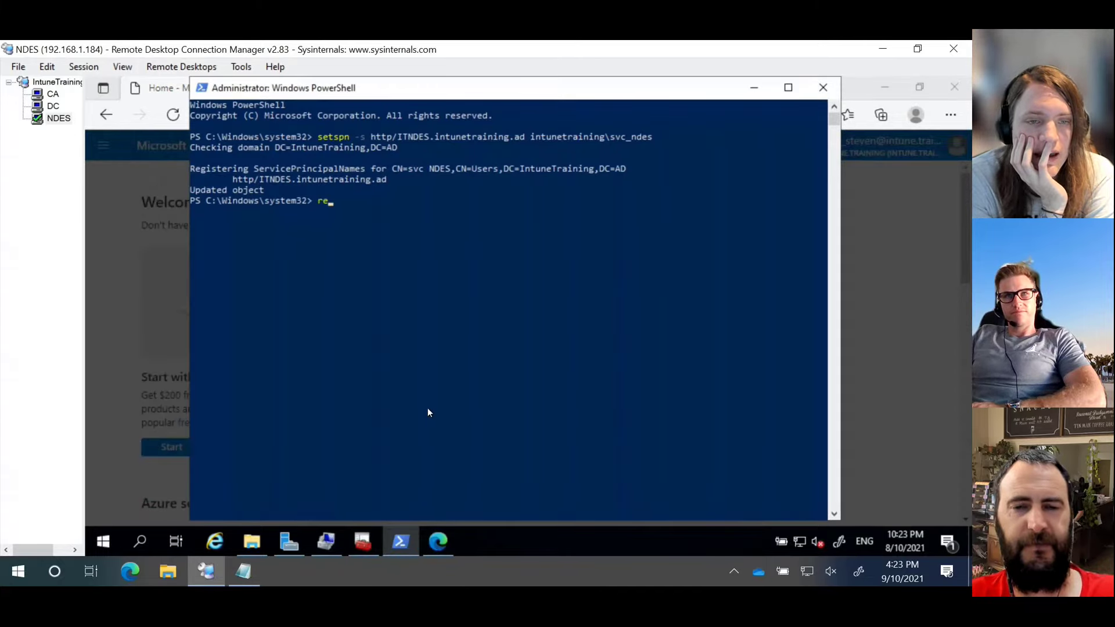
text(regedit)
key(Return)
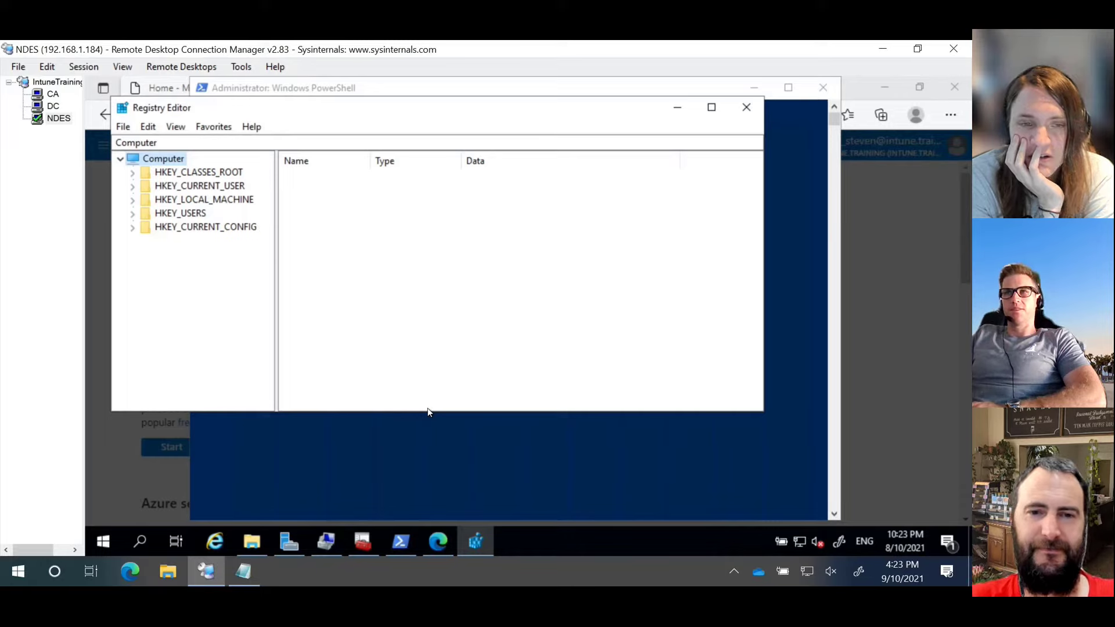
Step: Navigate Registry Editor to HKLM\SOFTWARE\Microsoft\Cryptography\MSCEP using the path copied from Notepad
click(244, 571)
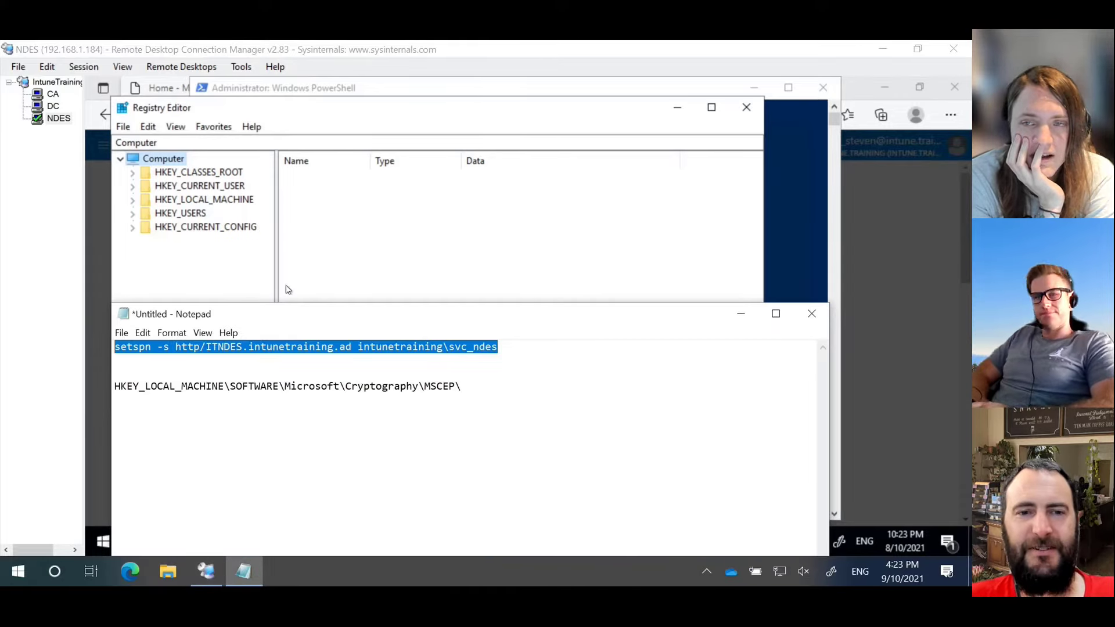
drag(480, 387, 117, 386)
right_click(117, 386)
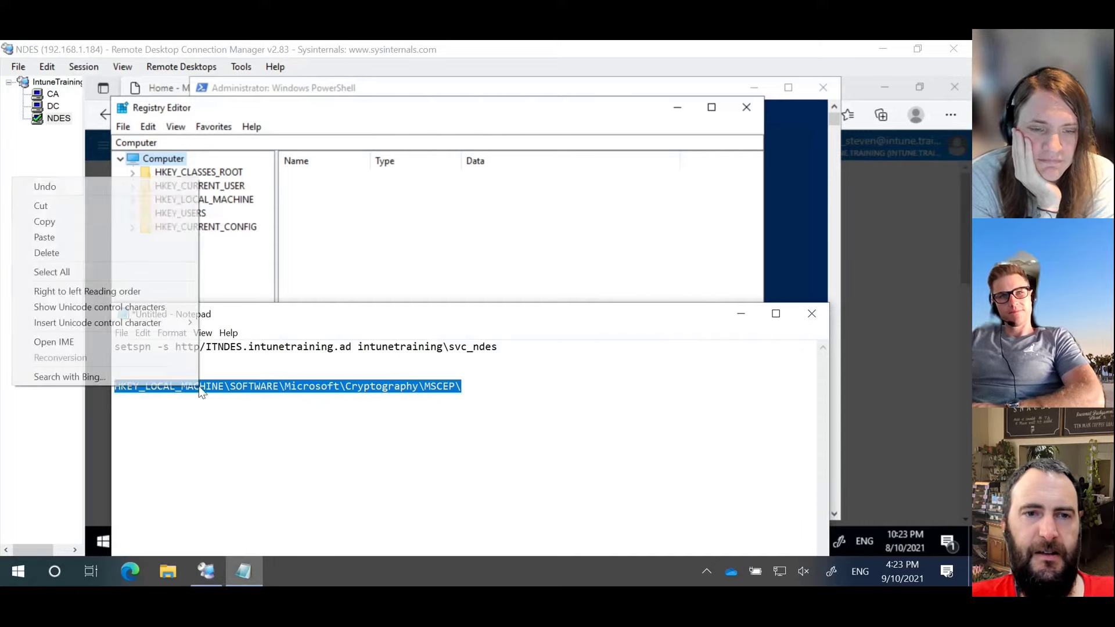
click(130, 220)
click(198, 142)
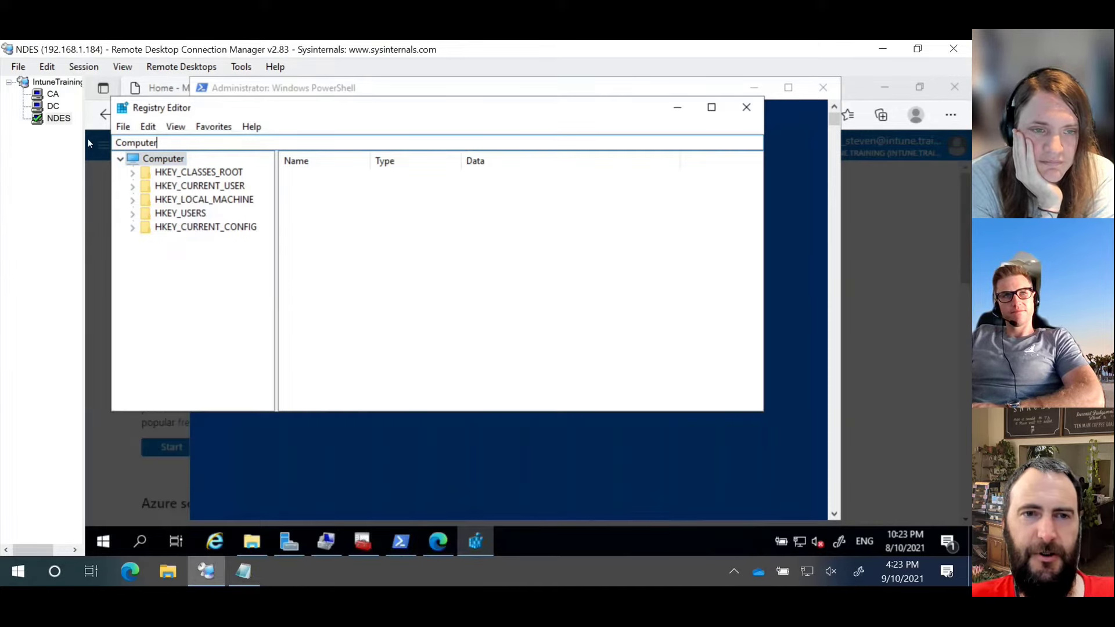
drag(169, 143, 112, 143)
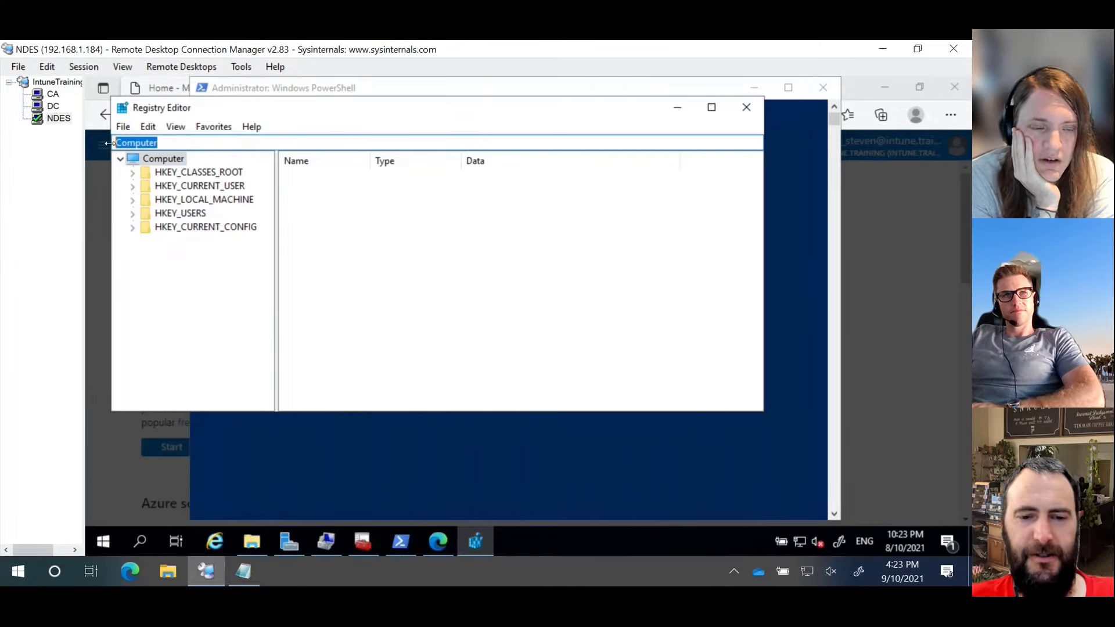
key(ctrl+v)
key(Return)
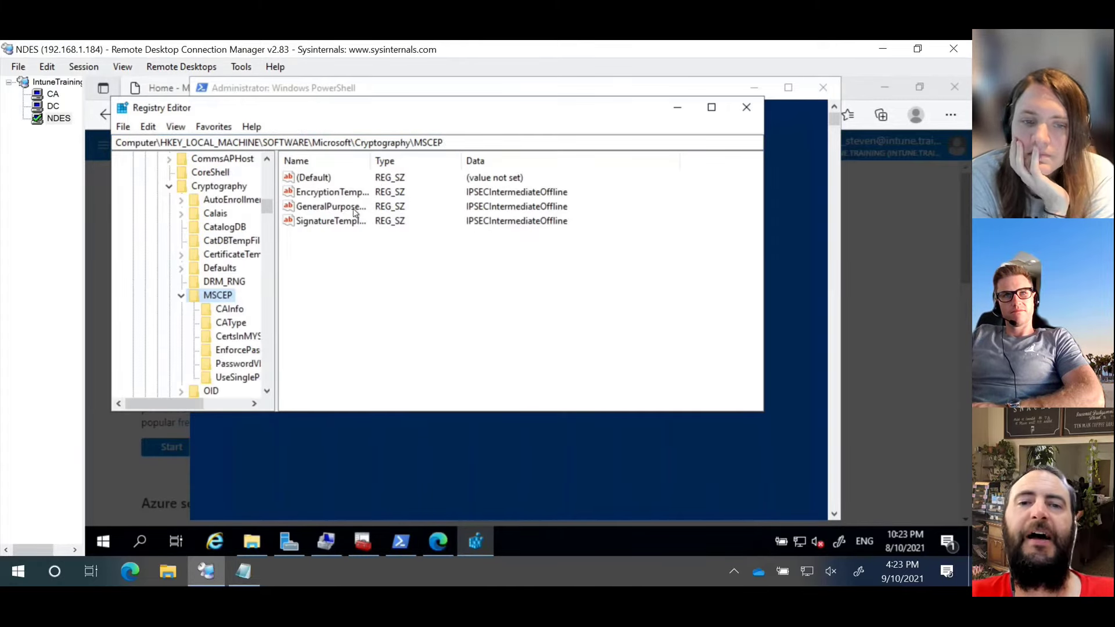
drag(367, 167, 435, 163)
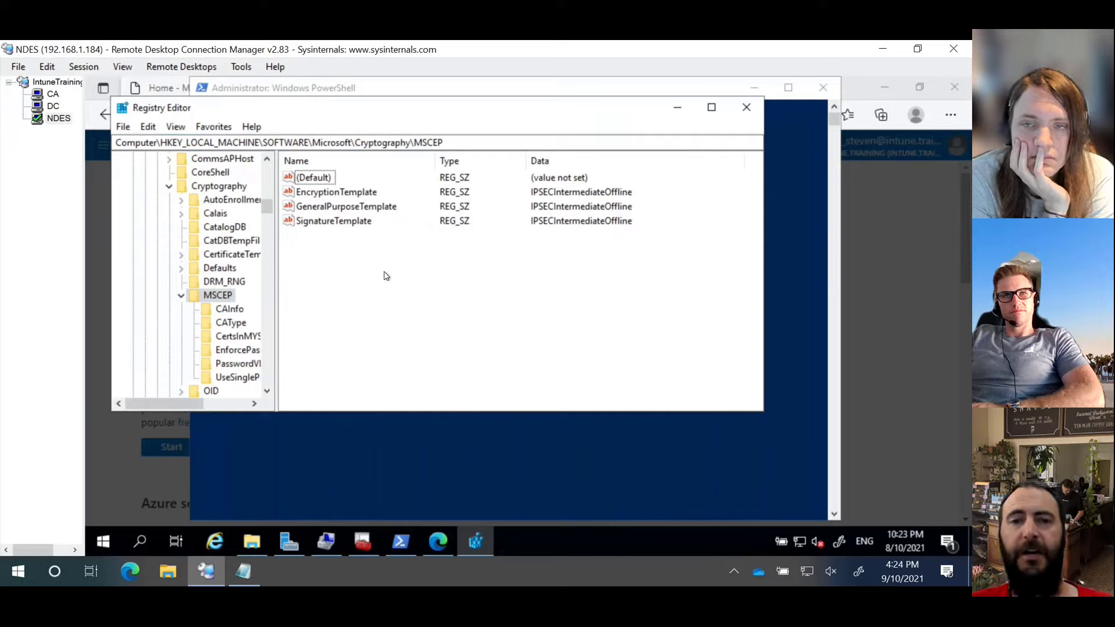
Step: Set EncryptionTemplate, GeneralPurposeTemplate and SignatureTemplate values to NDESUser
double_click(350, 197)
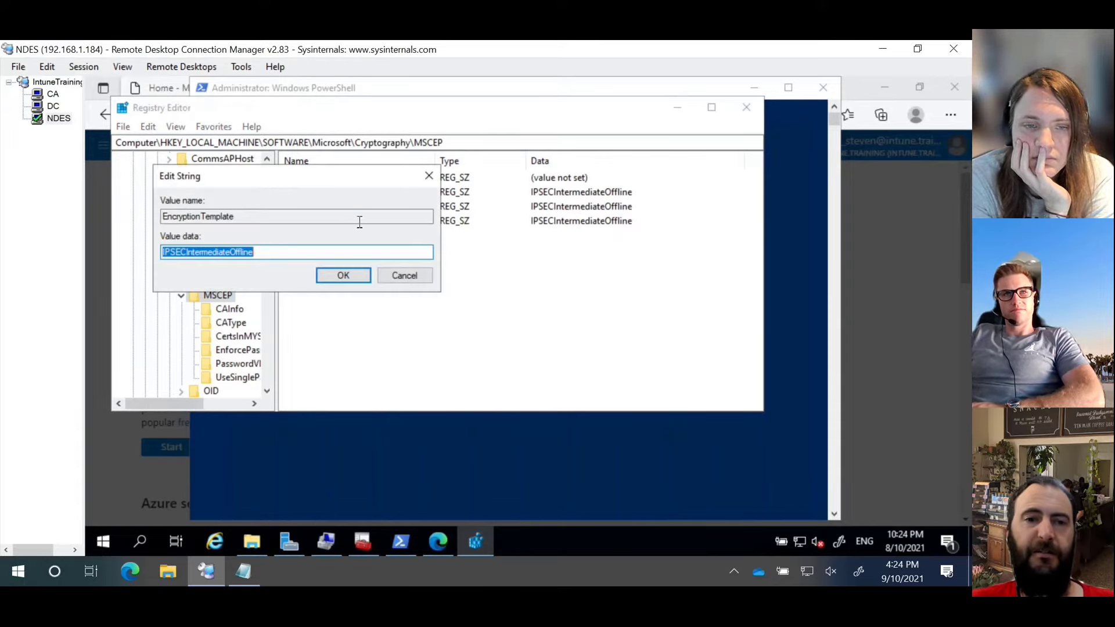
text(NDES)
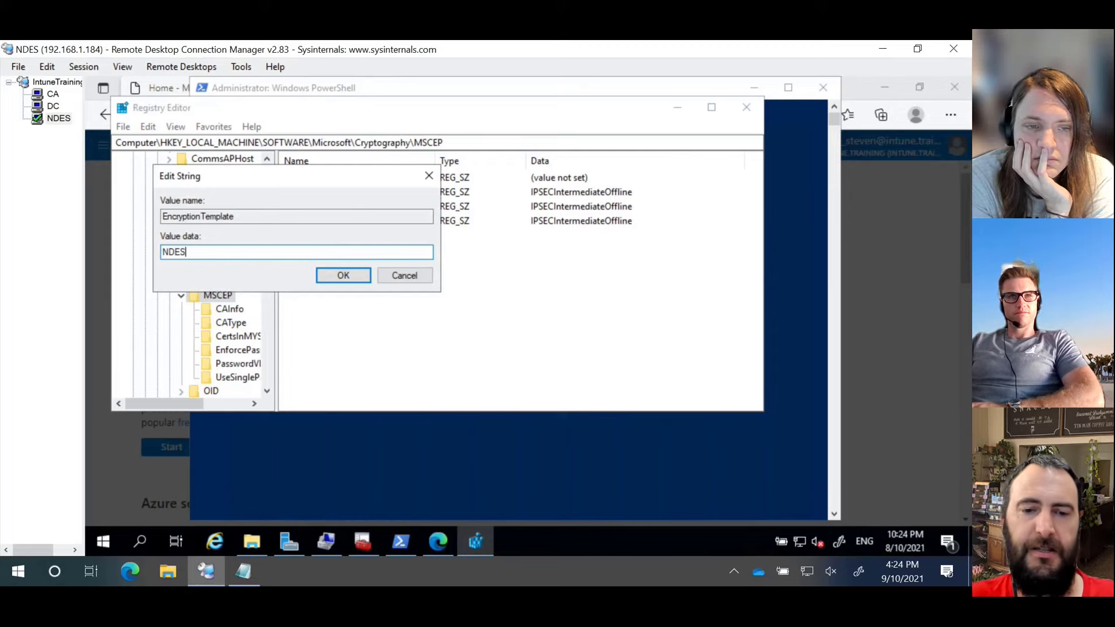
text(User)
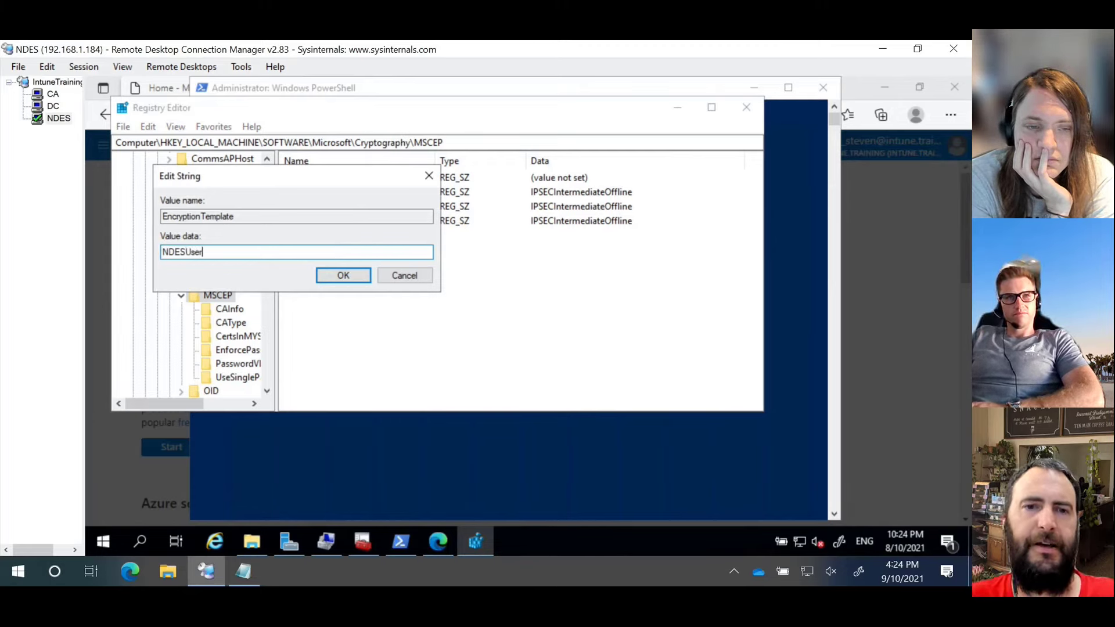
drag(203, 252, 129, 253)
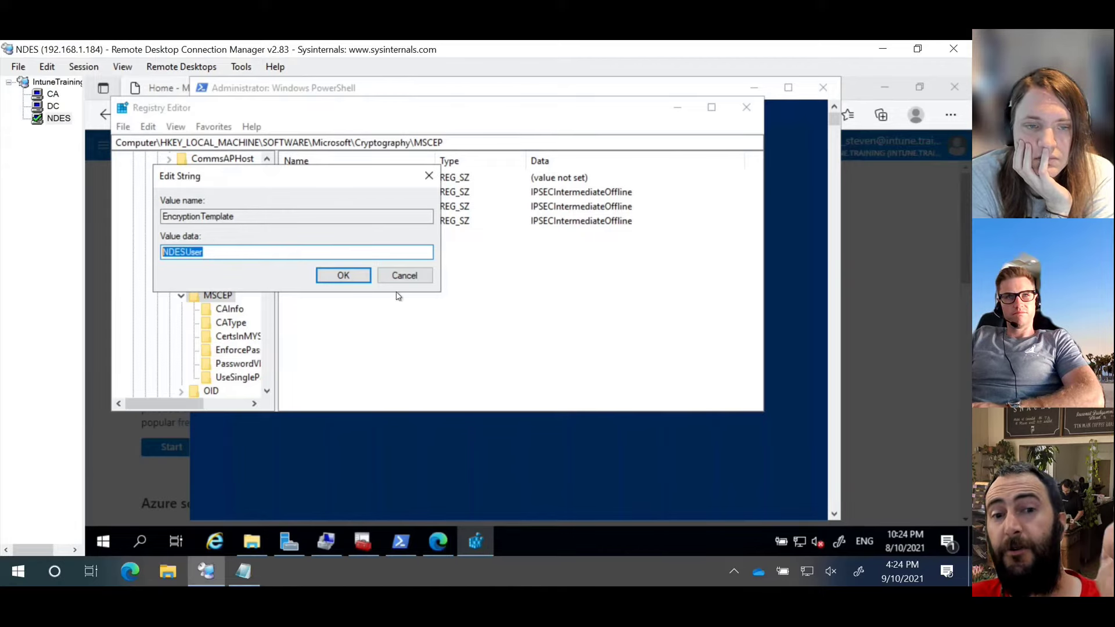
click(355, 279)
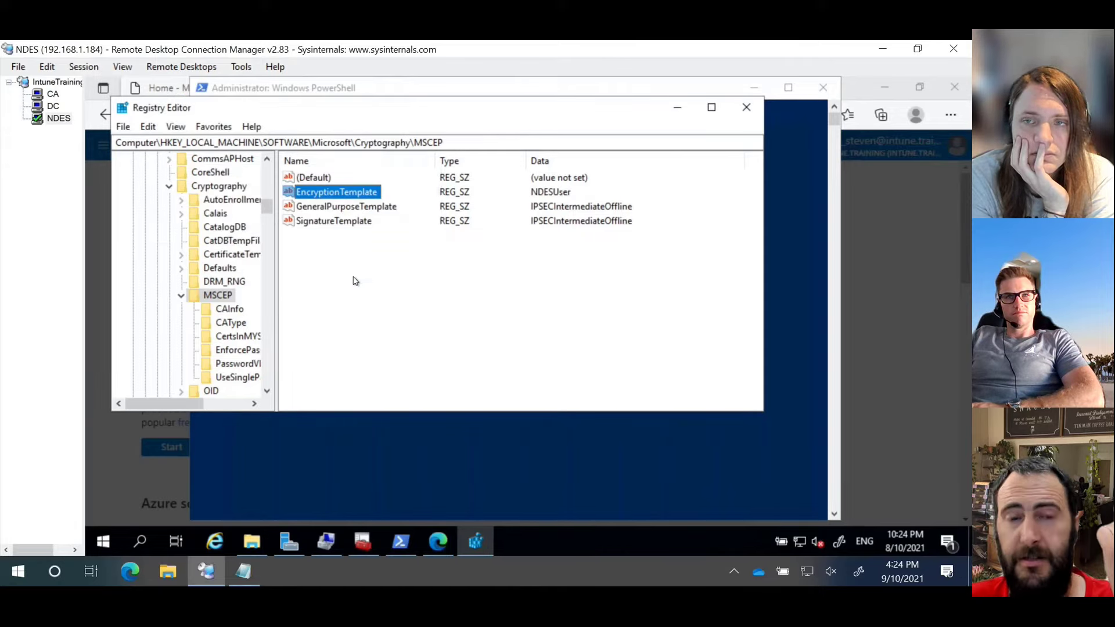
double_click(354, 213)
key(ctrl+v)
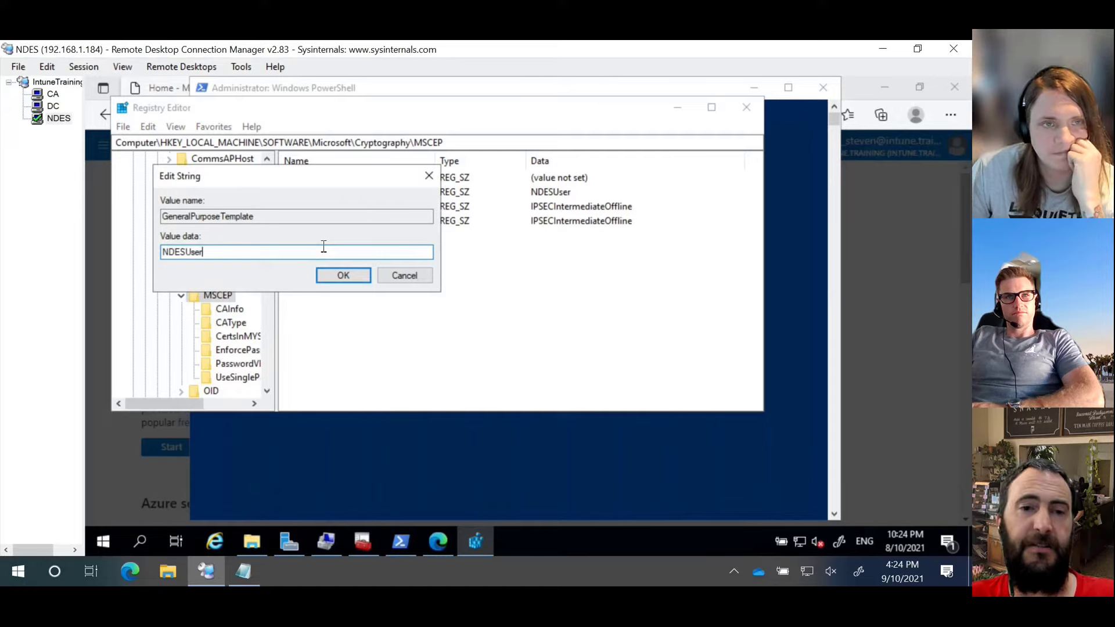
click(343, 276)
double_click(347, 220)
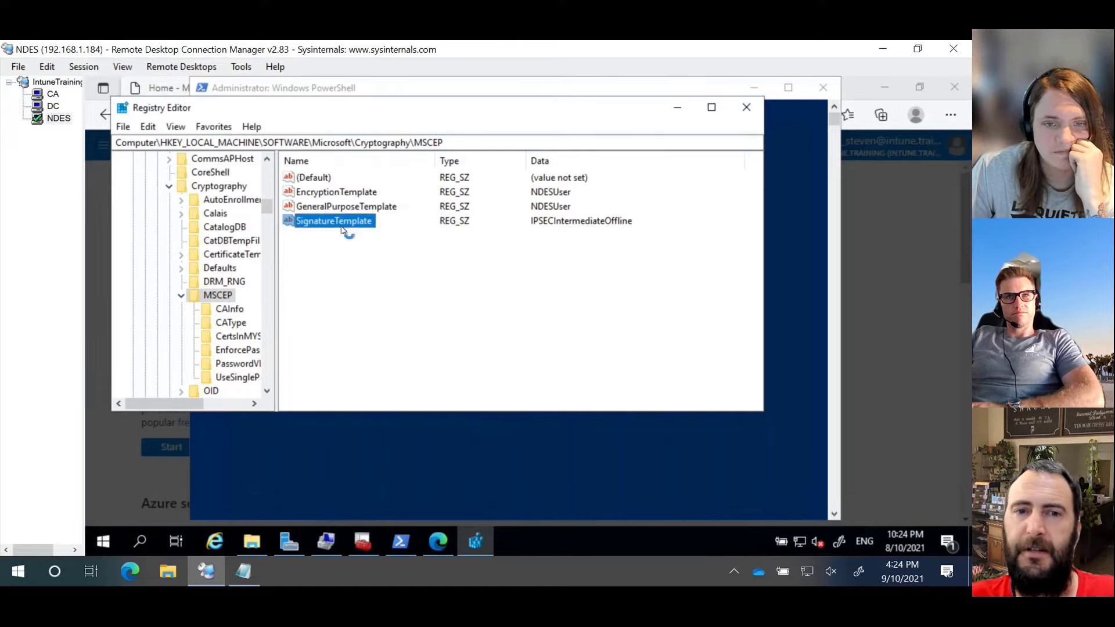
key(ctrl+v)
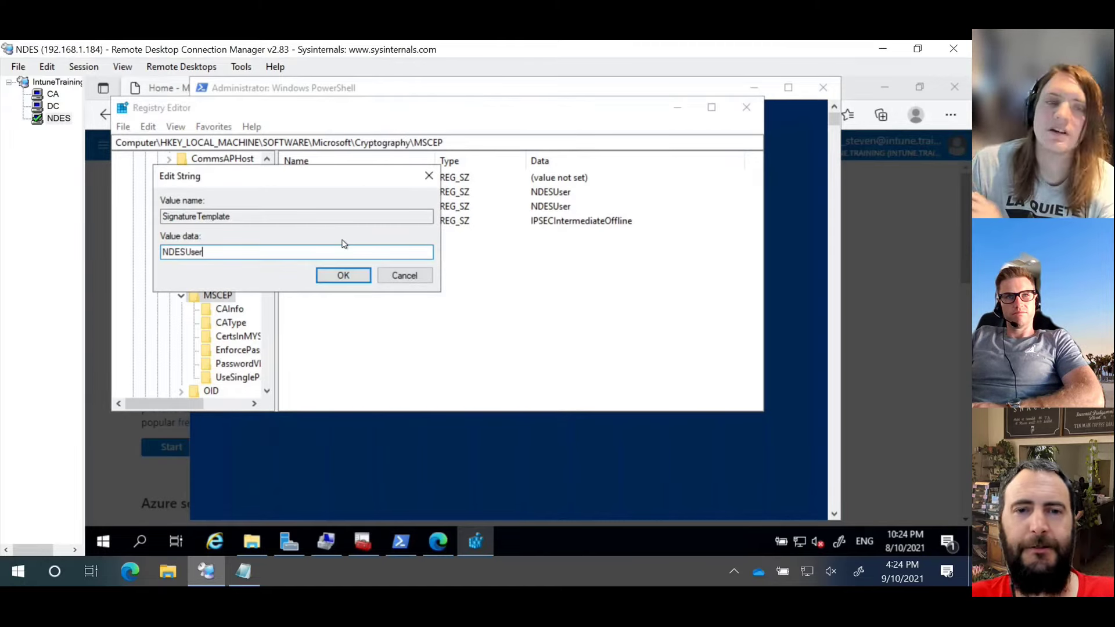
click(342, 276)
click(388, 329)
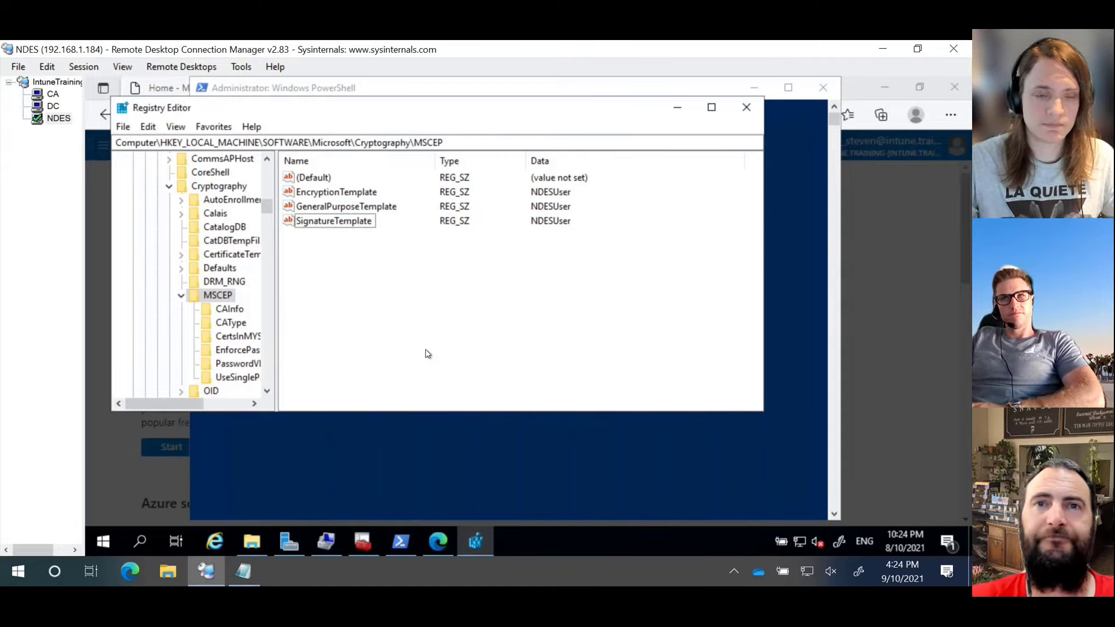
Step: Restart the NDES server from Start's Shut down or sign out menu and confirm
right_click(106, 543)
mouse_move(190, 503)
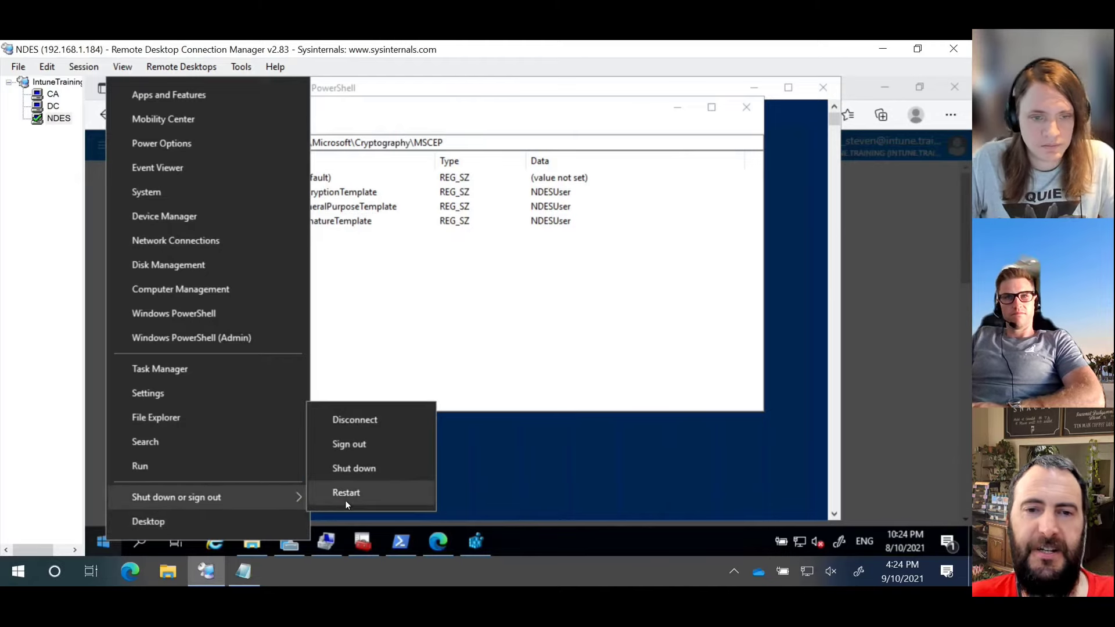
click(345, 500)
click(340, 516)
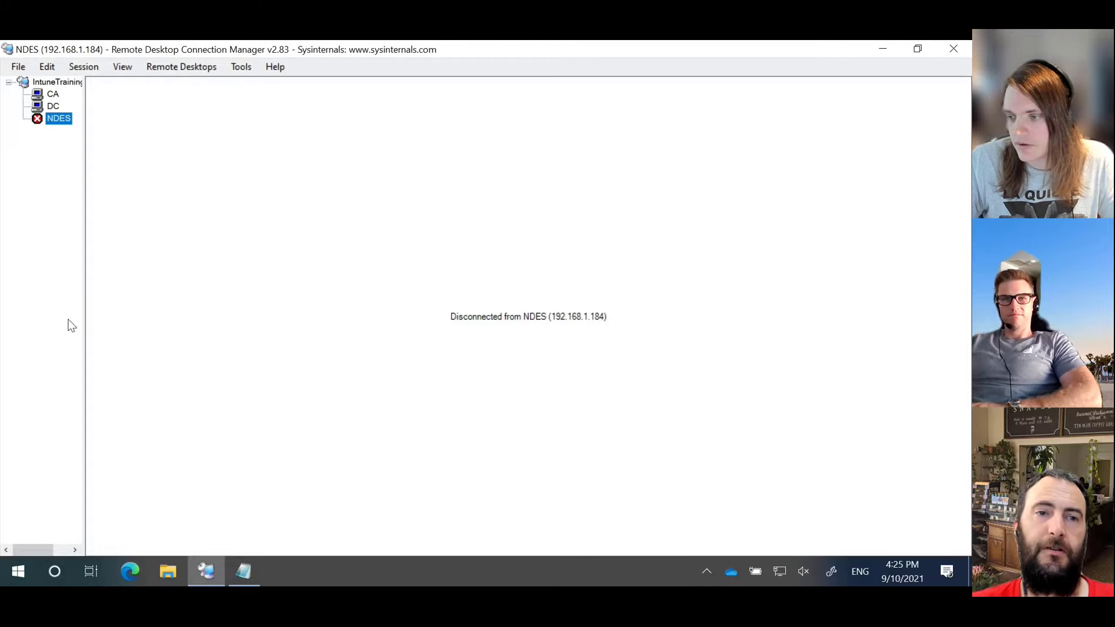
right_click(49, 120)
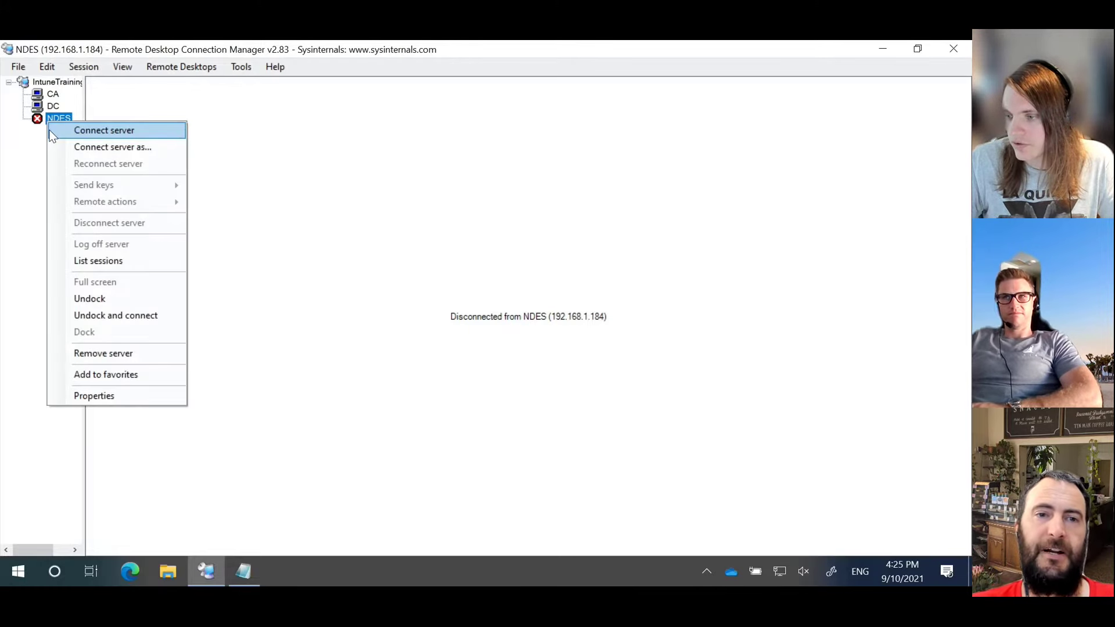
Step: Reconnect to NDES, close Server Manager, and browse the Downloads folder
click(80, 131)
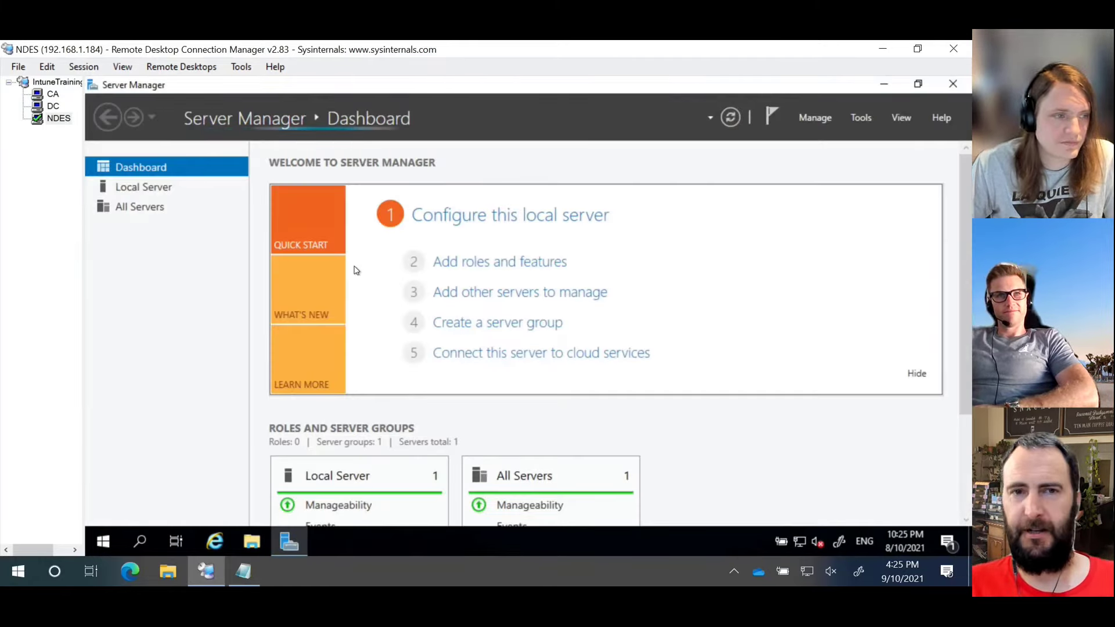
click(953, 84)
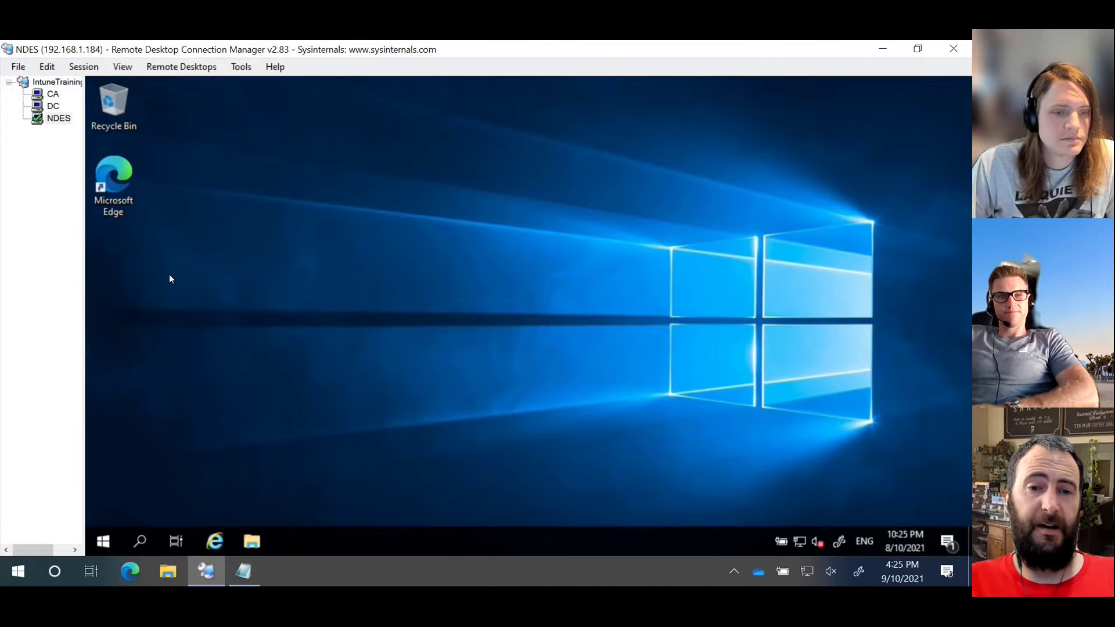
click(260, 545)
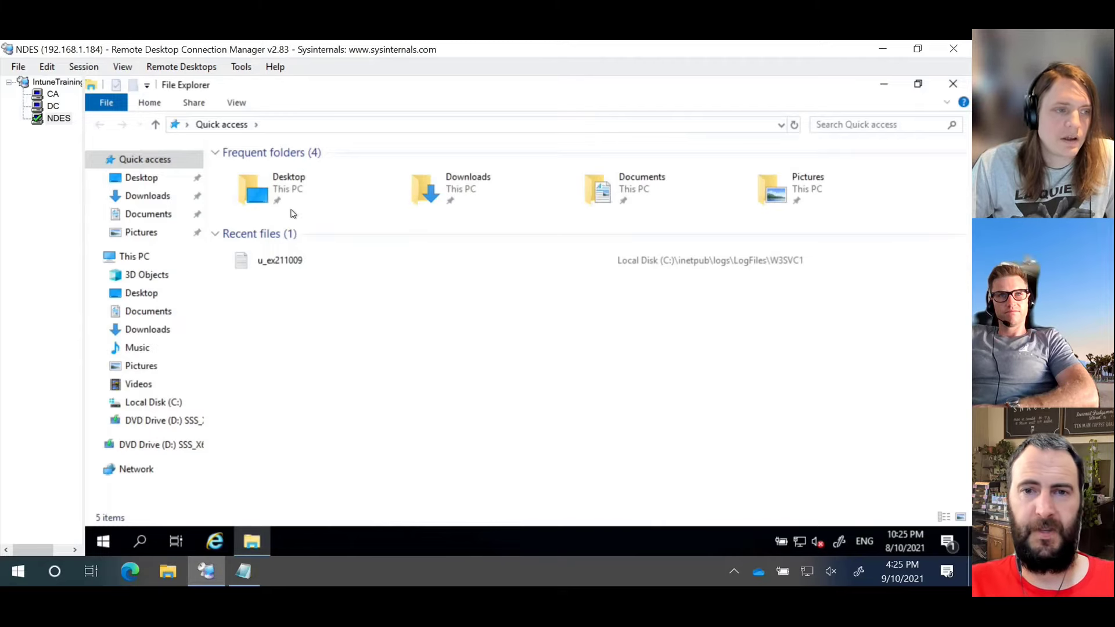
double_click(476, 196)
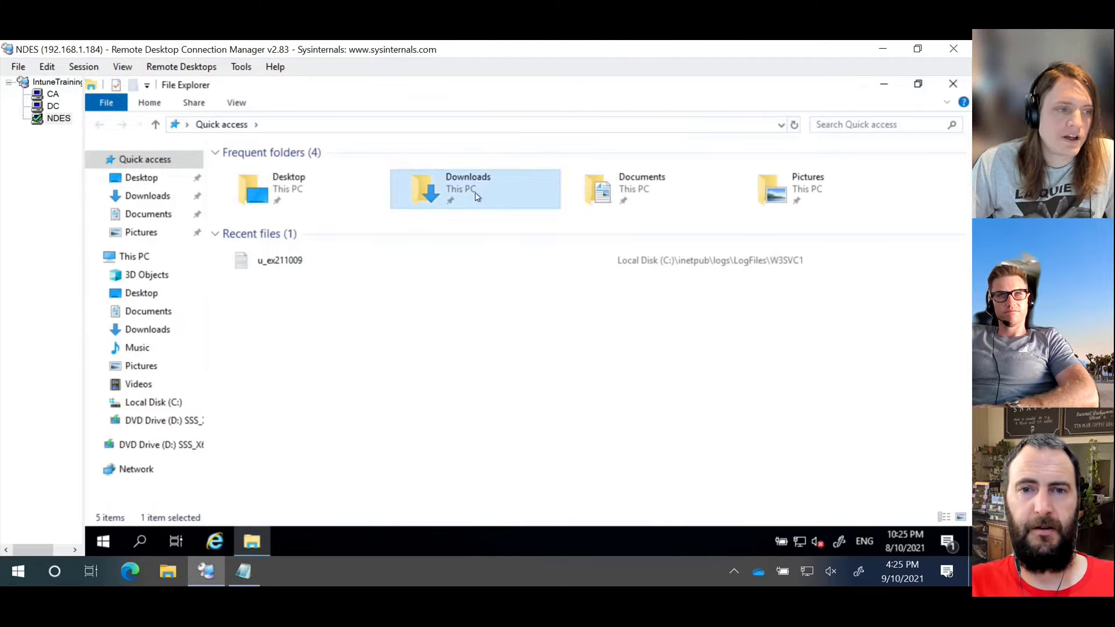
Step: Open and close Internet Explorer, then launch Microsoft Edge from Start
click(216, 543)
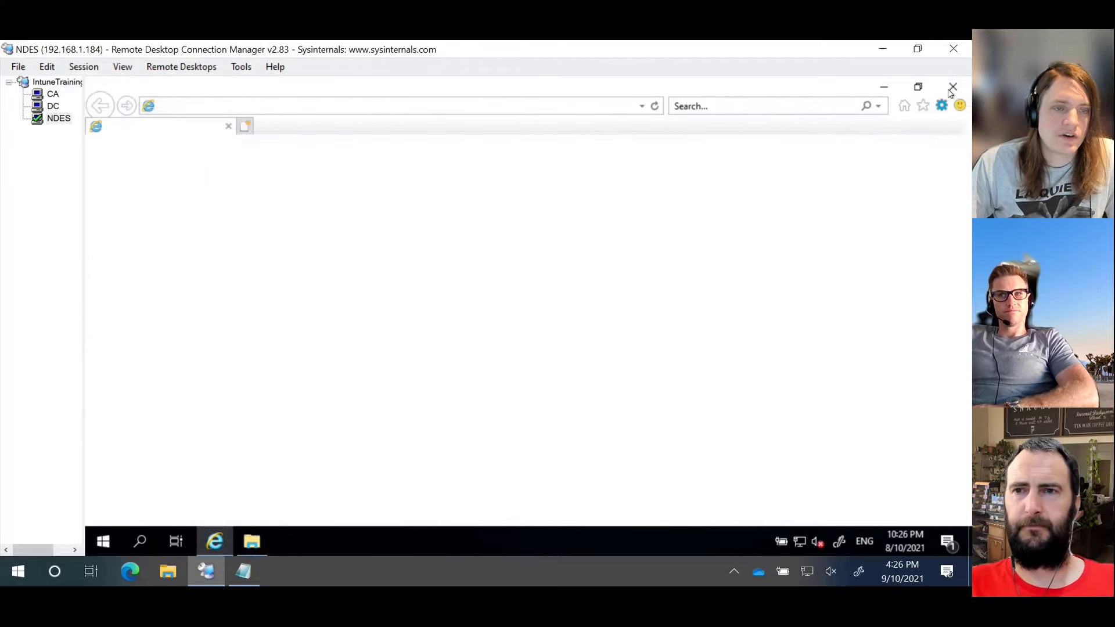
click(956, 85)
click(103, 543)
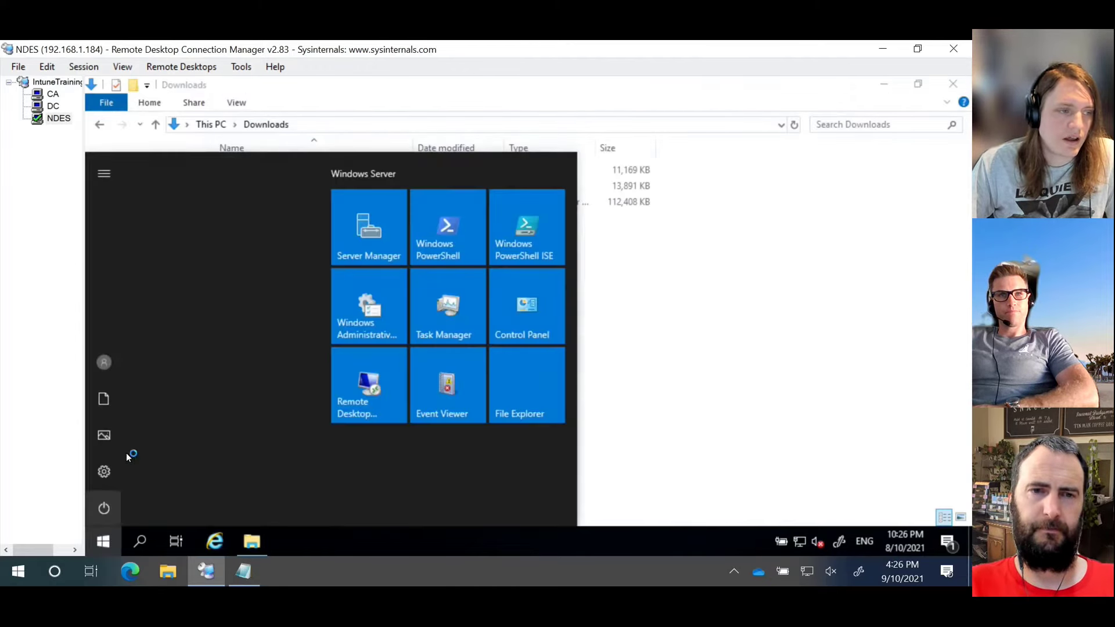
click(204, 201)
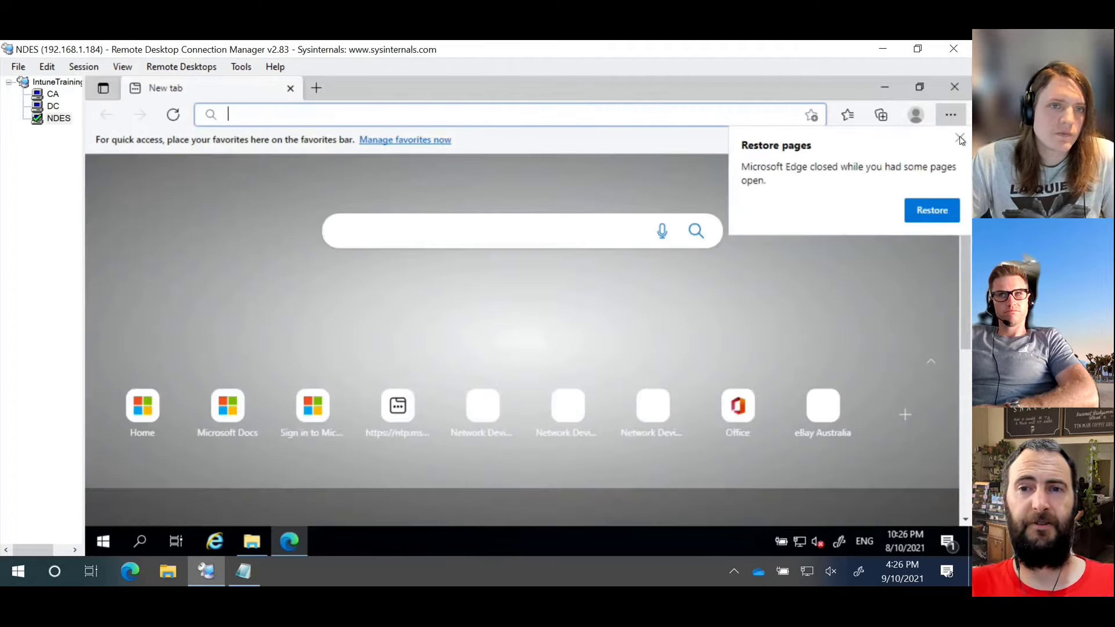
Step: Dismiss the restore pages prompt and go to portal.azure.com in Edge
click(960, 137)
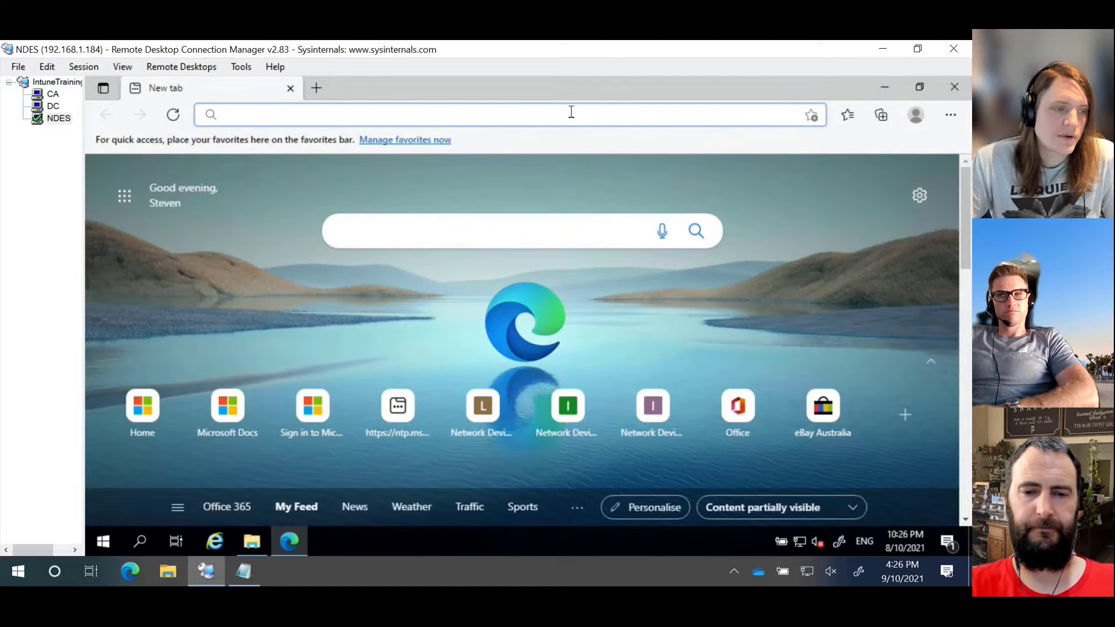
text(portal)
key(Return)
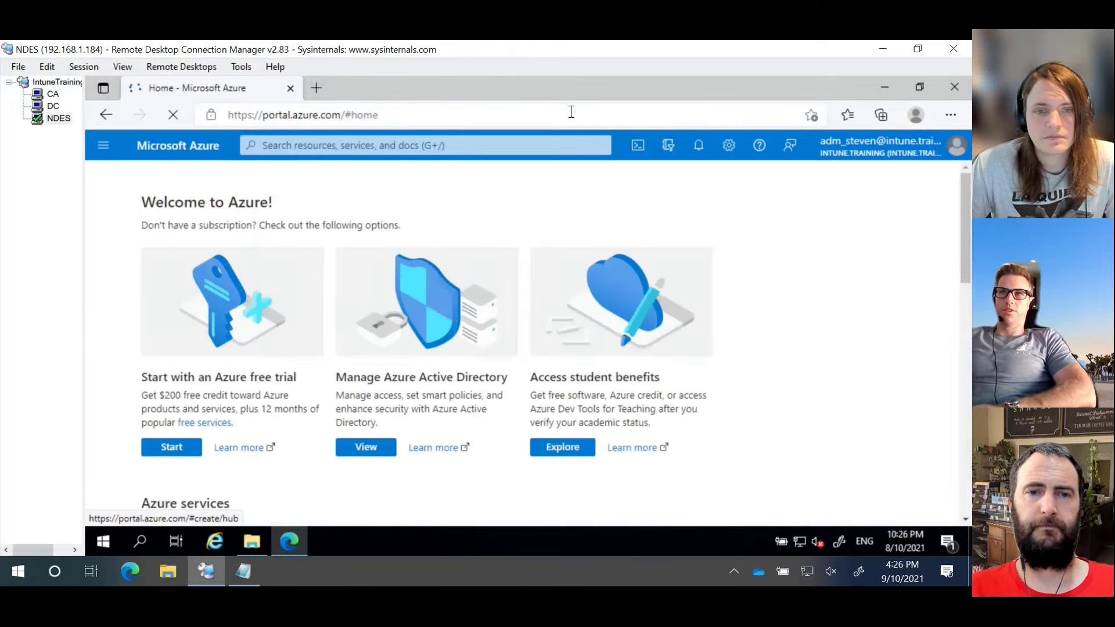
Step: Sign in to the Azure portal with the Intune.Training tenant account and its password
scroll(349, 369, down, 3)
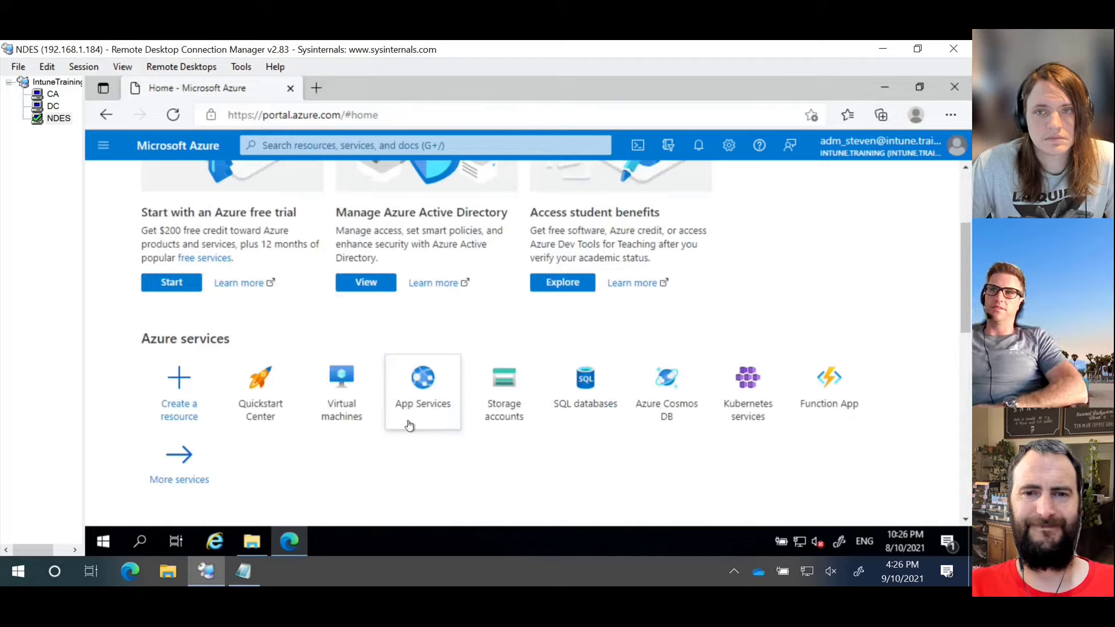
scroll(418, 346, up, 3)
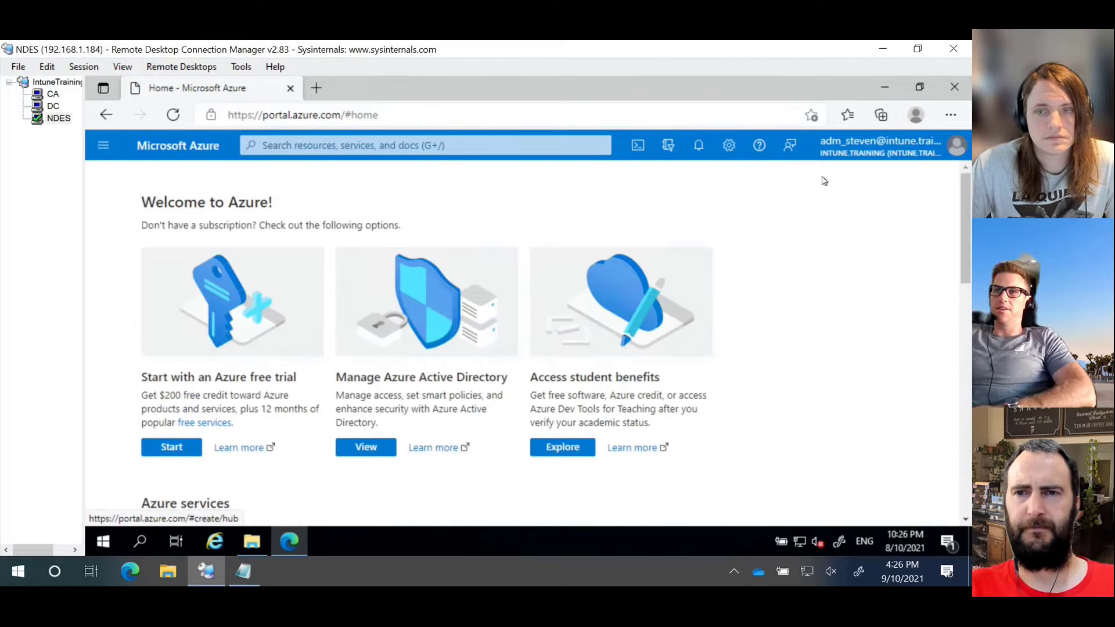
click(859, 148)
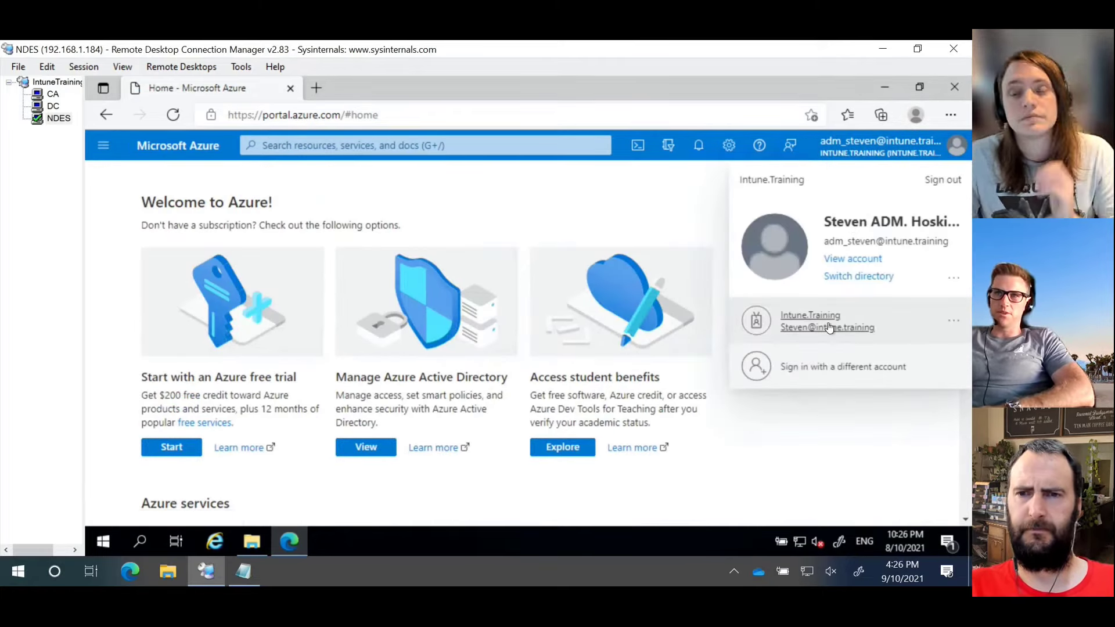
click(828, 326)
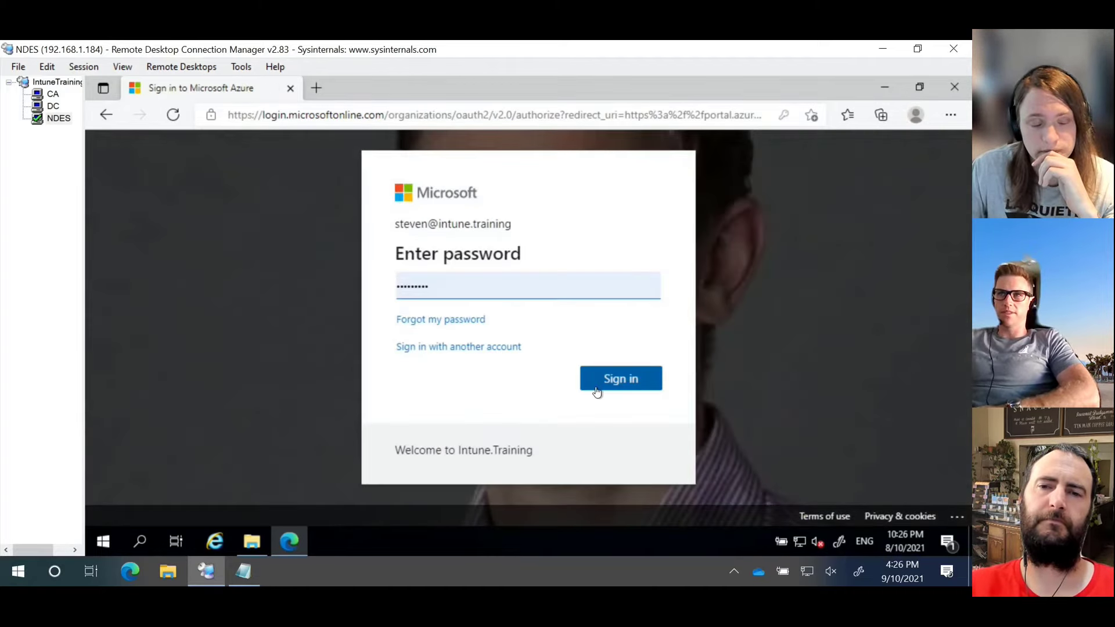
click(606, 386)
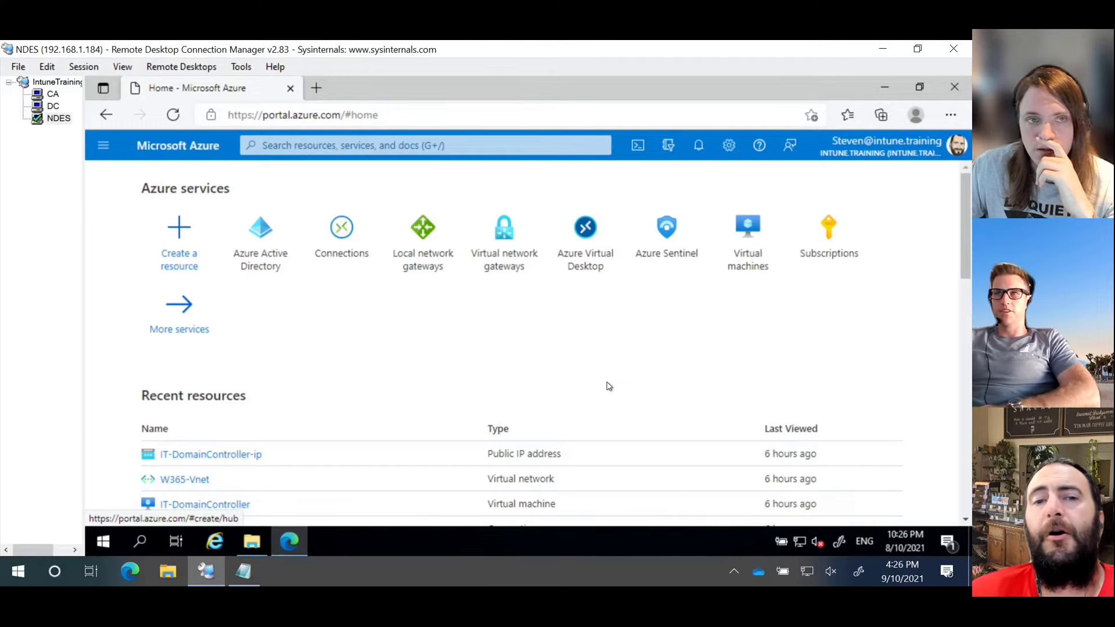
Step: Open Intune.Training's Azure Active Directory and go to its Application proxy page
click(250, 267)
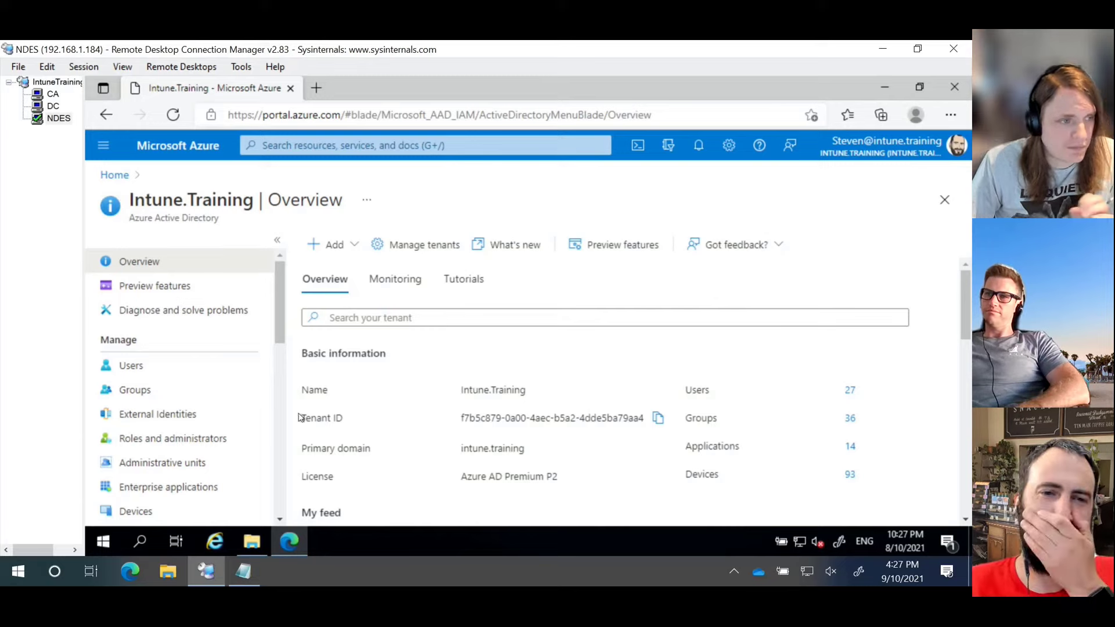
scroll(215, 357, down, 4)
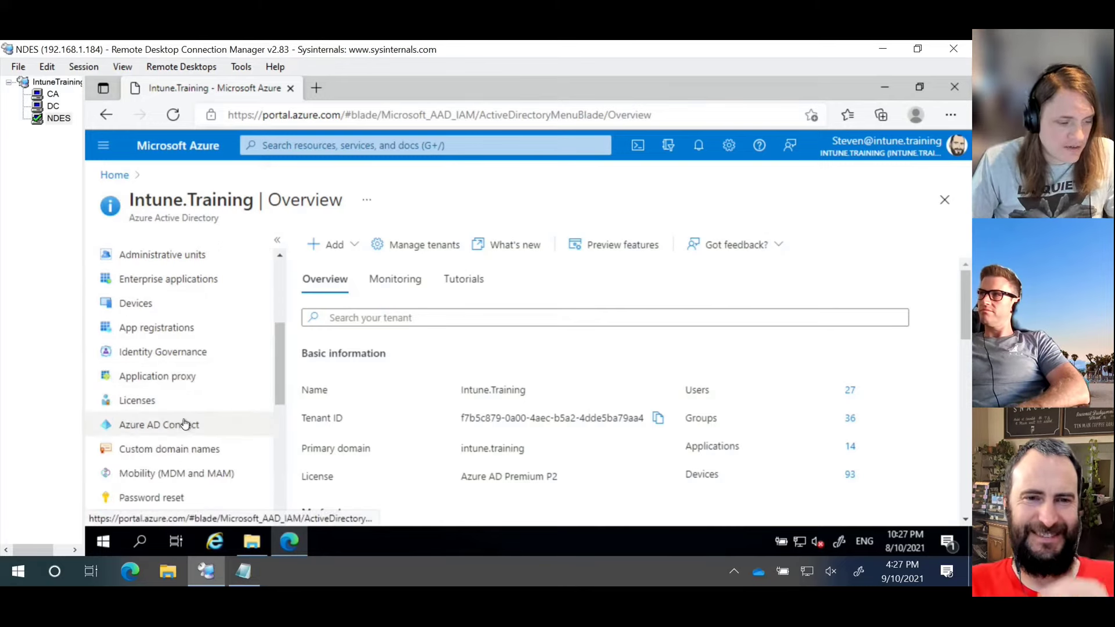
click(184, 381)
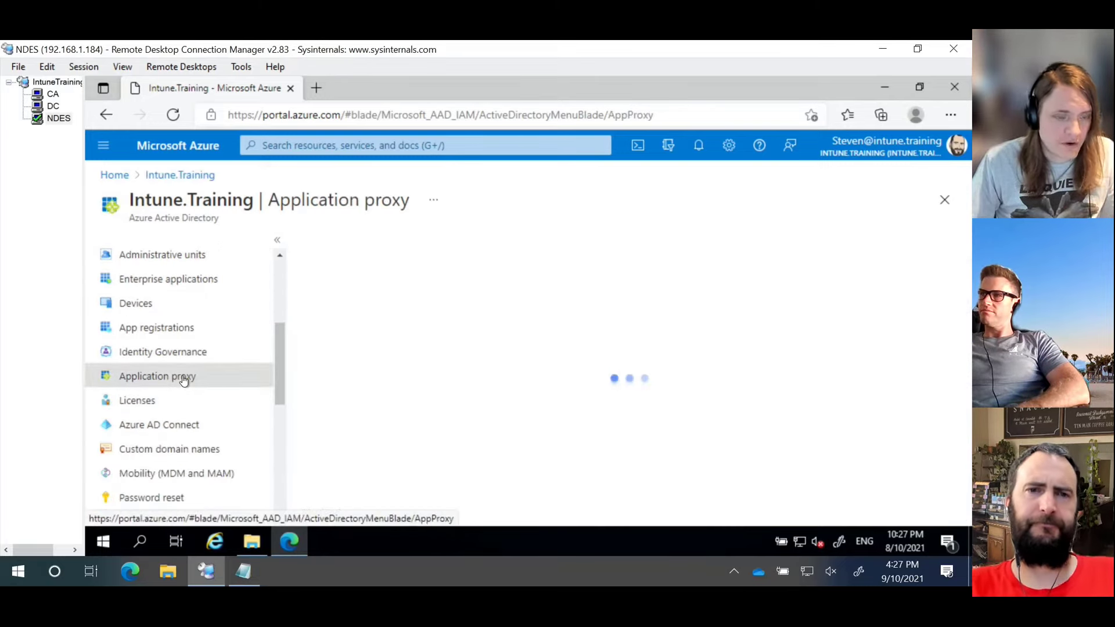
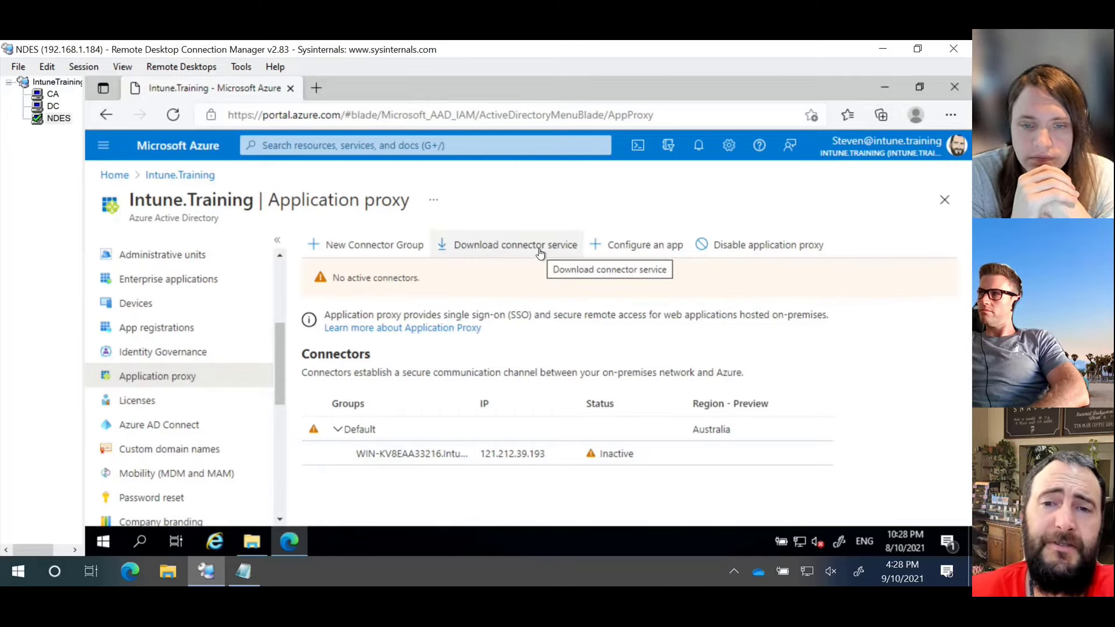
Step: Run AADApplicationProxyConnectorInstaller from Downloads, accept the licence terms and approve the install
click(255, 542)
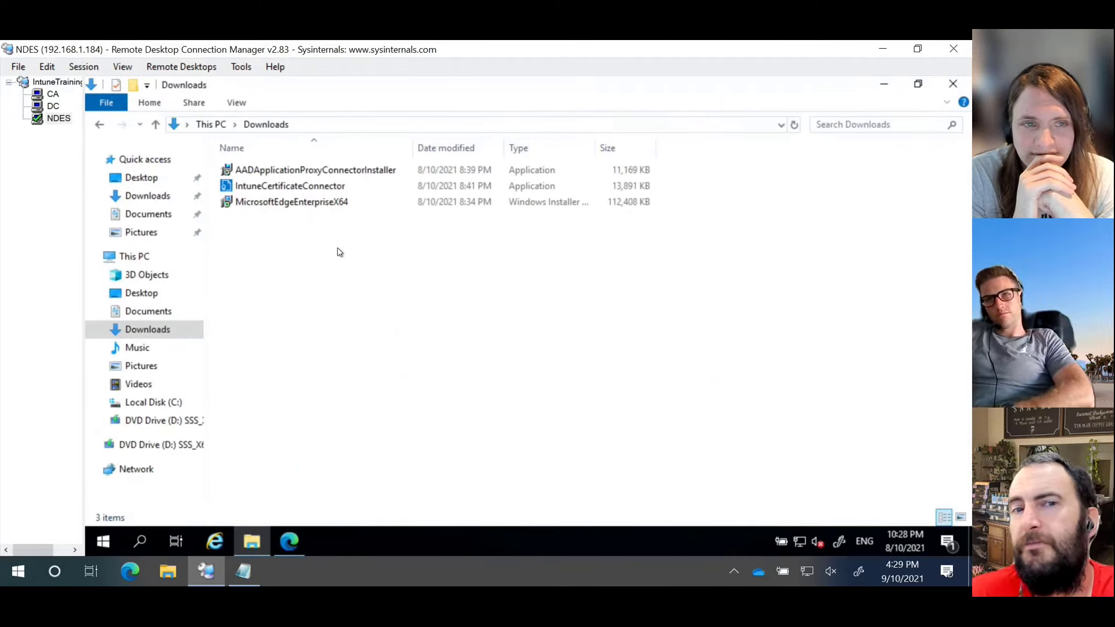
click(277, 173)
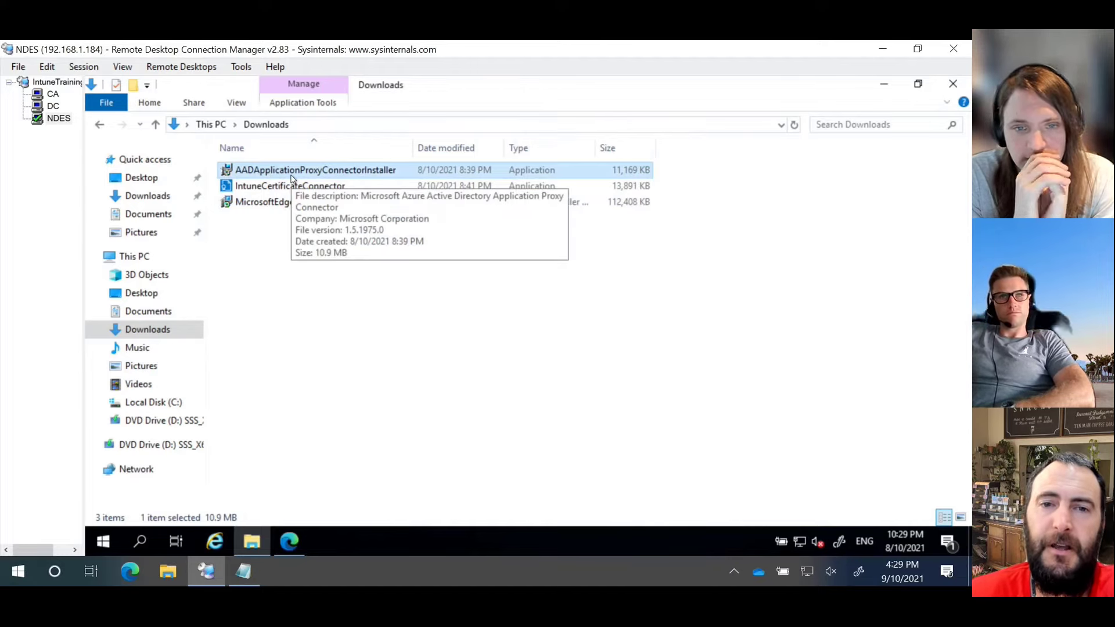
double_click(292, 177)
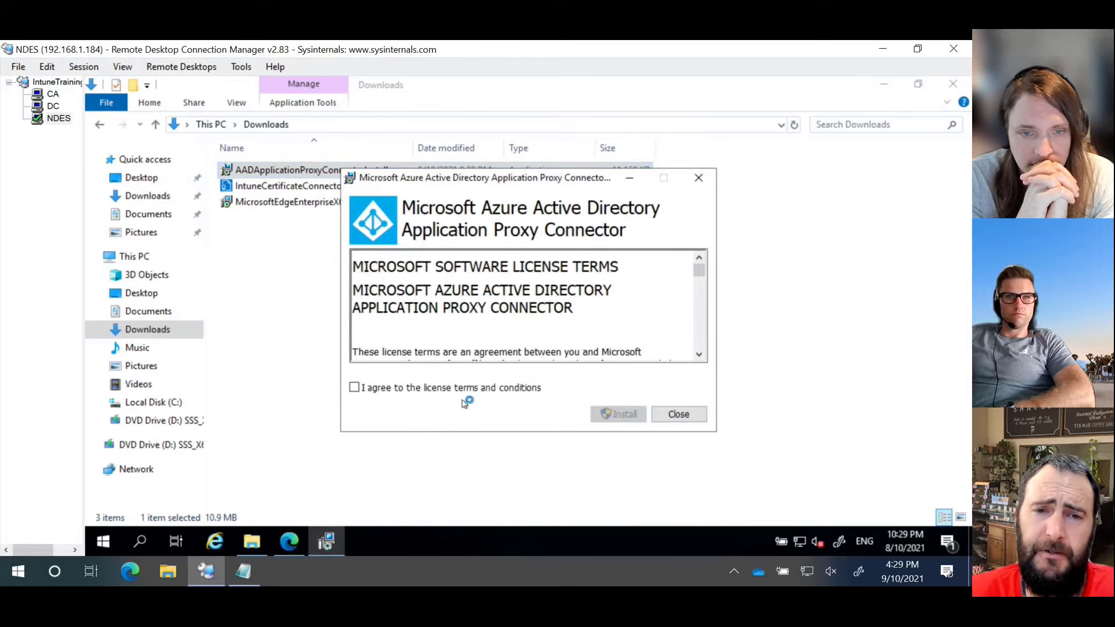
click(468, 388)
click(619, 414)
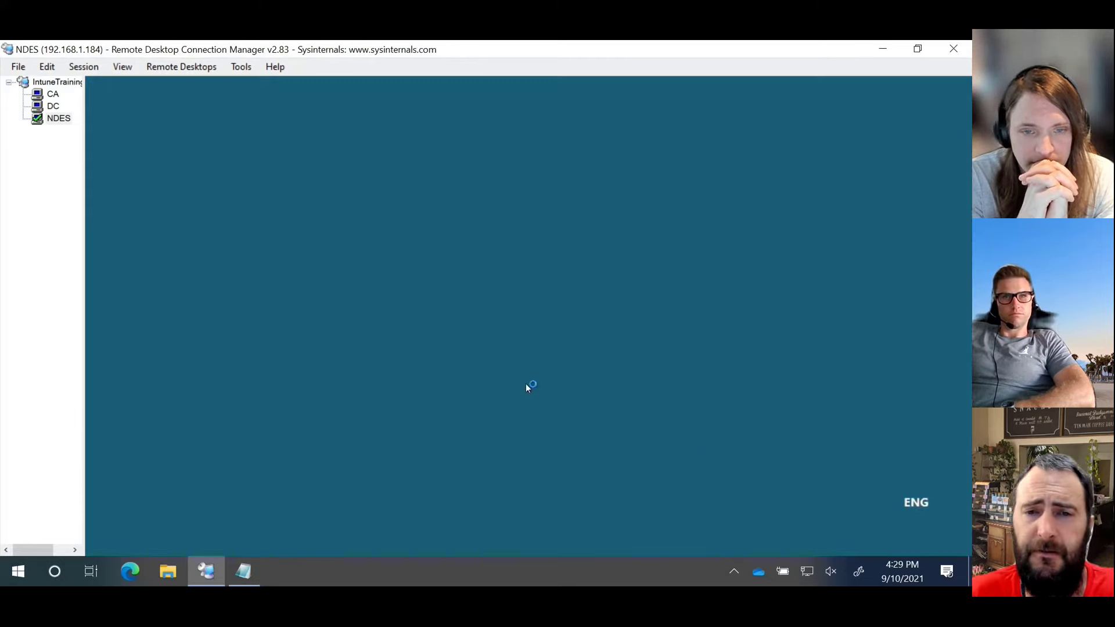
click(485, 407)
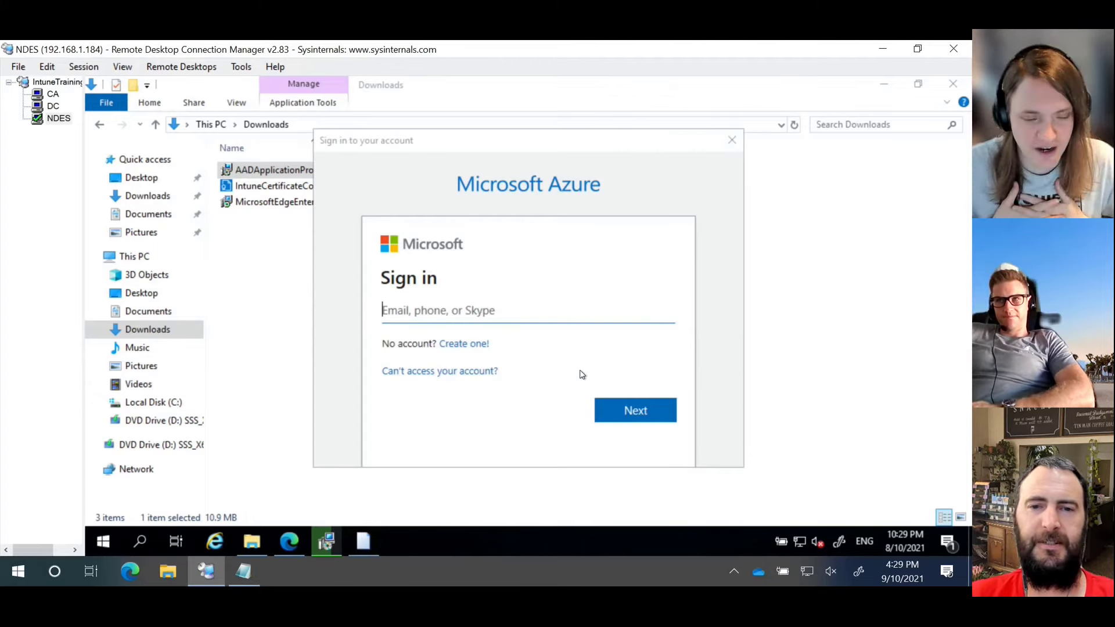
Step: Register the connector by signing in with the tenant admin account and its password
click(524, 313)
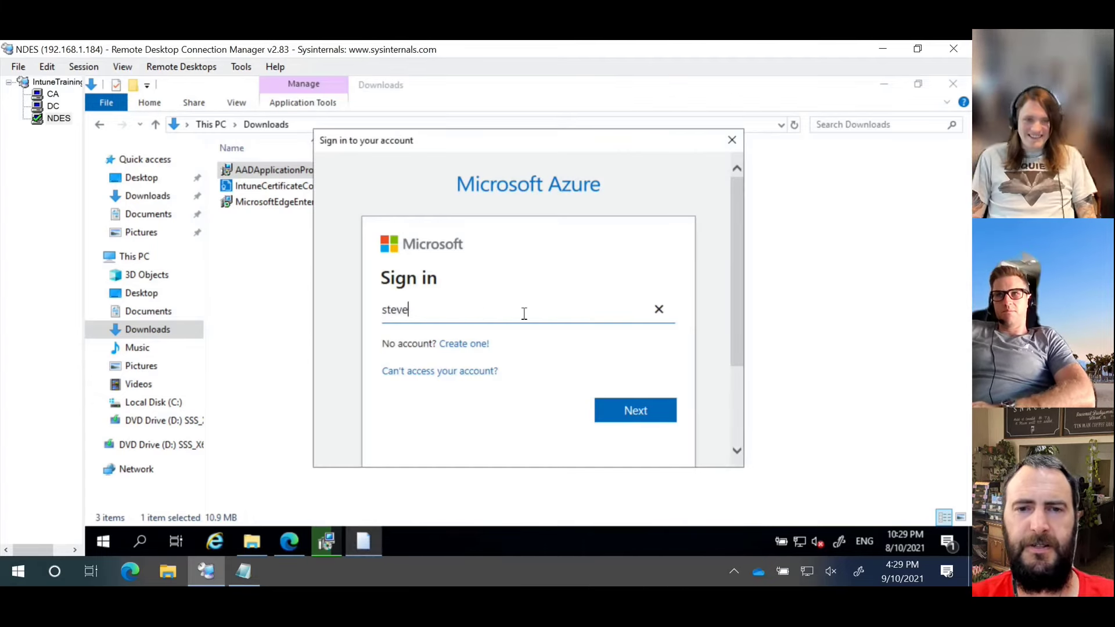
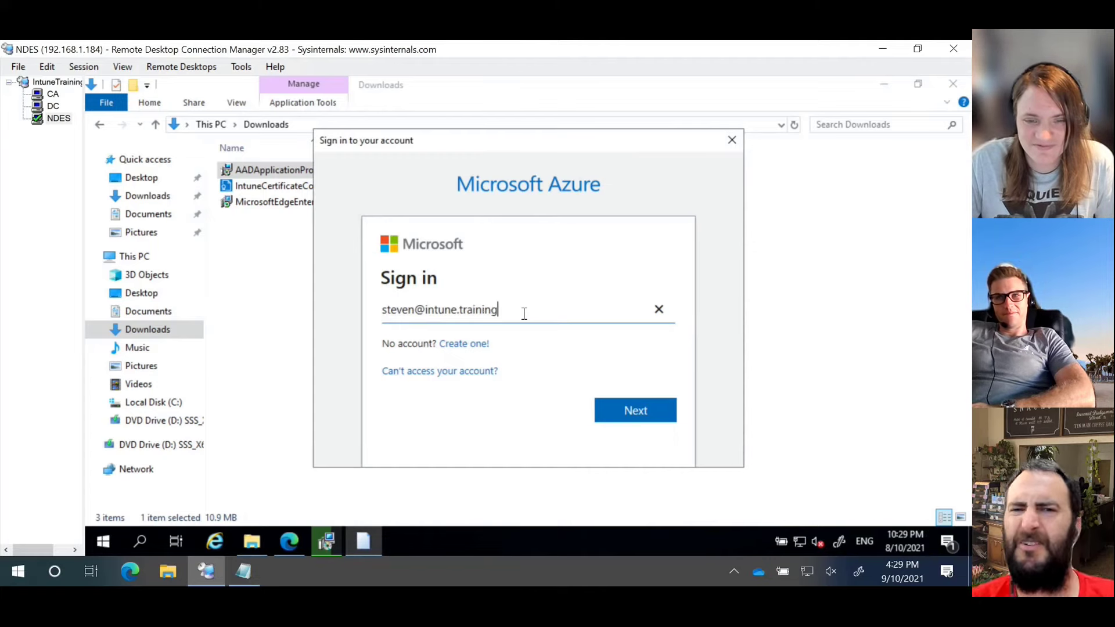
key(Return)
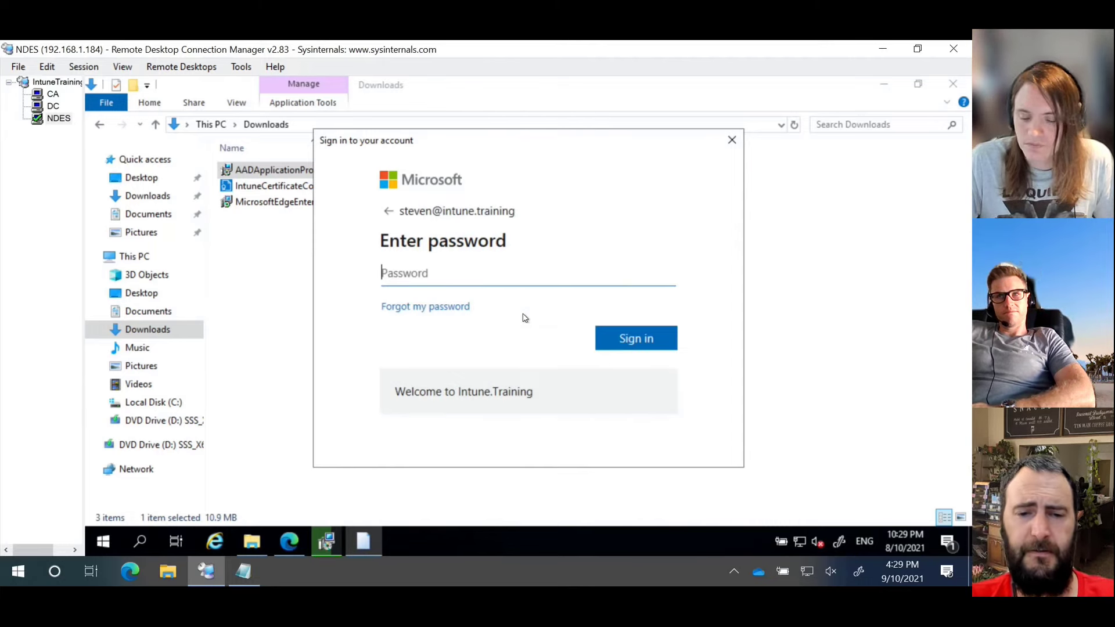
text(••••••••••)
key(Return)
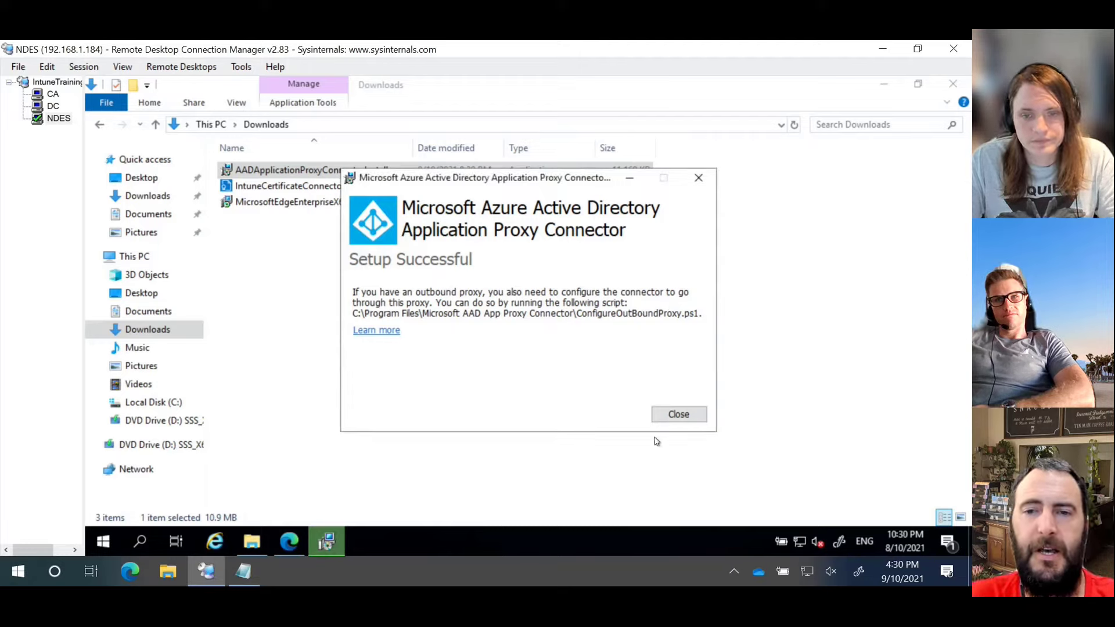
Step: Close the finished connector installer and return to the Azure portal in Edge
click(679, 414)
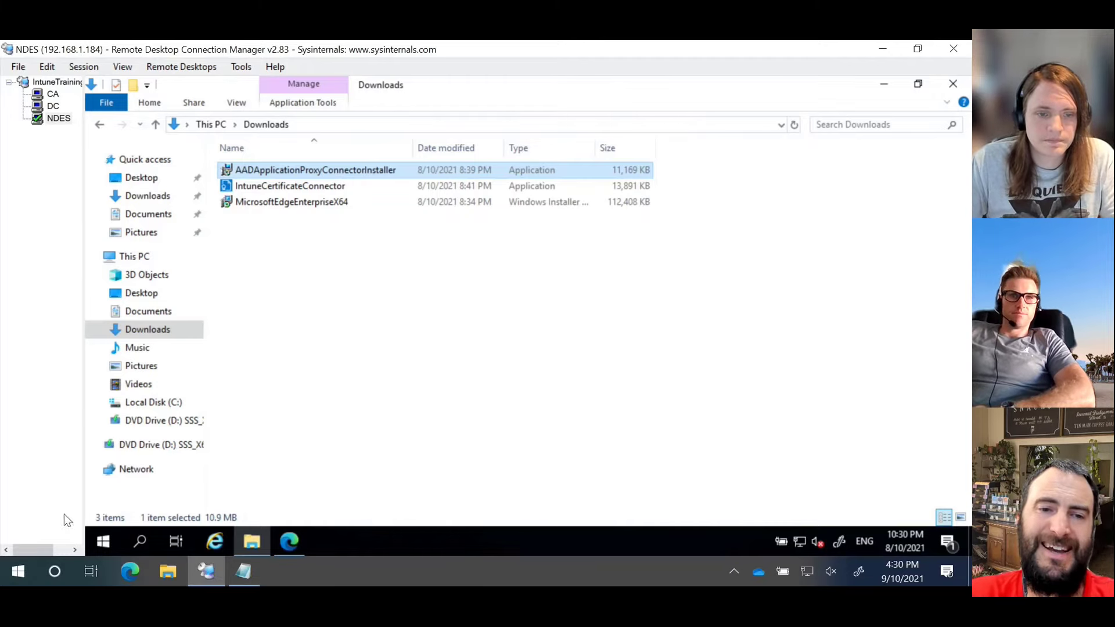
click(111, 542)
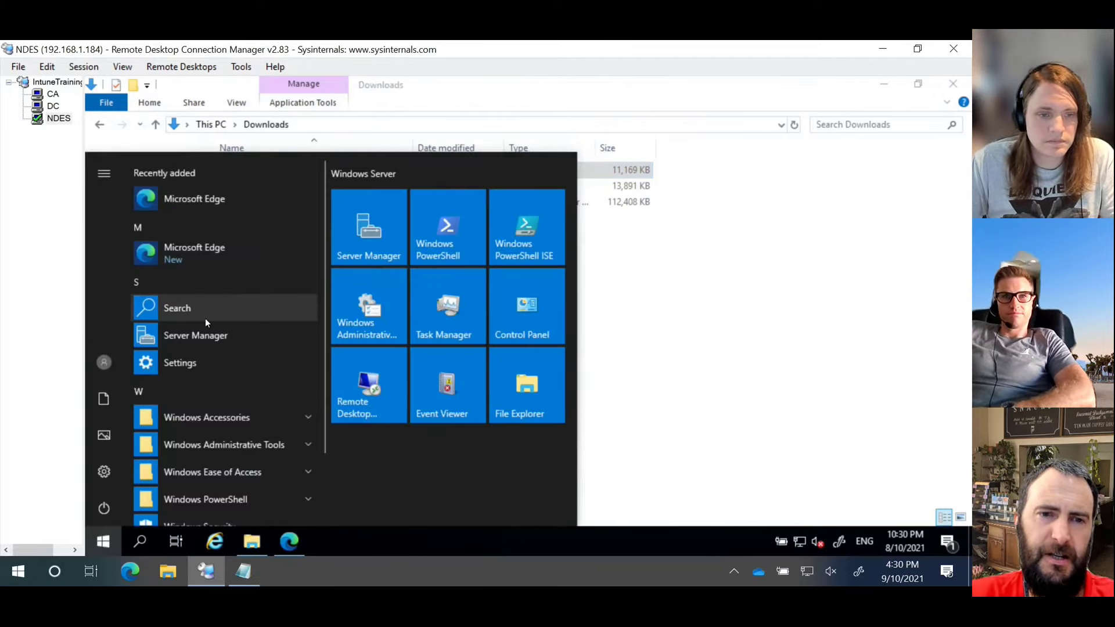
click(725, 373)
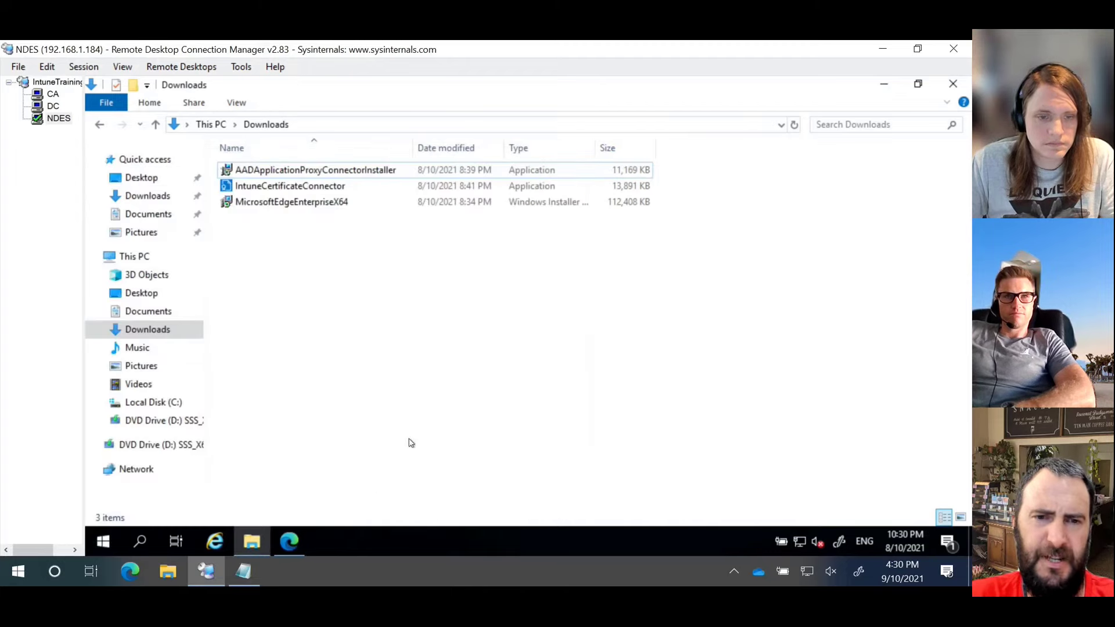
click(288, 537)
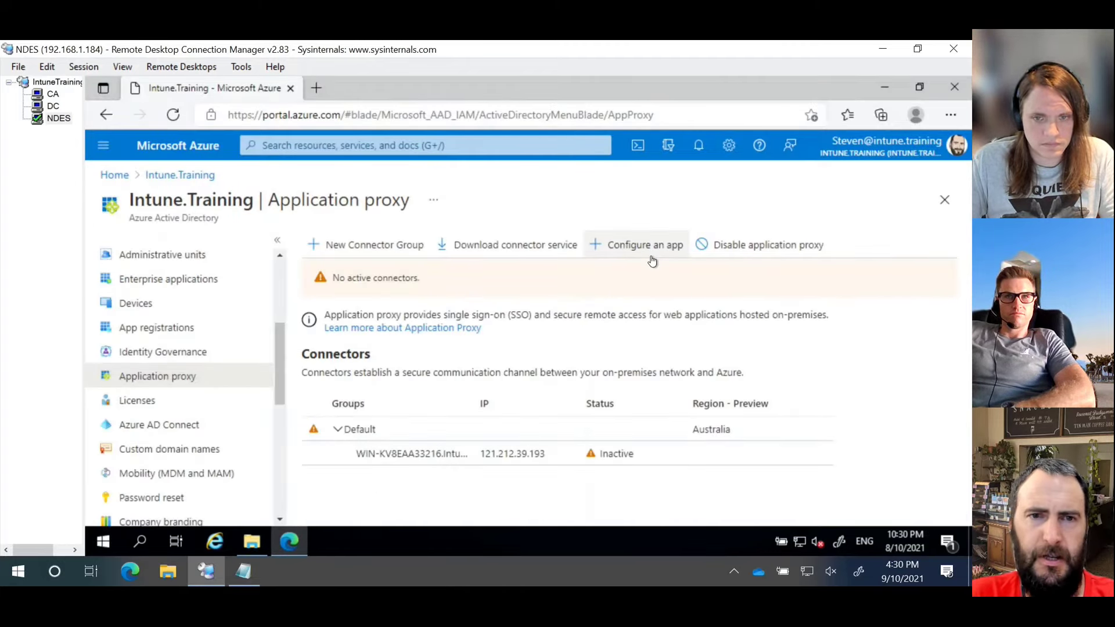
Step: Reload the Application proxy page and view the inactive WIN-KV8EAA33216 connector's details
click(152, 400)
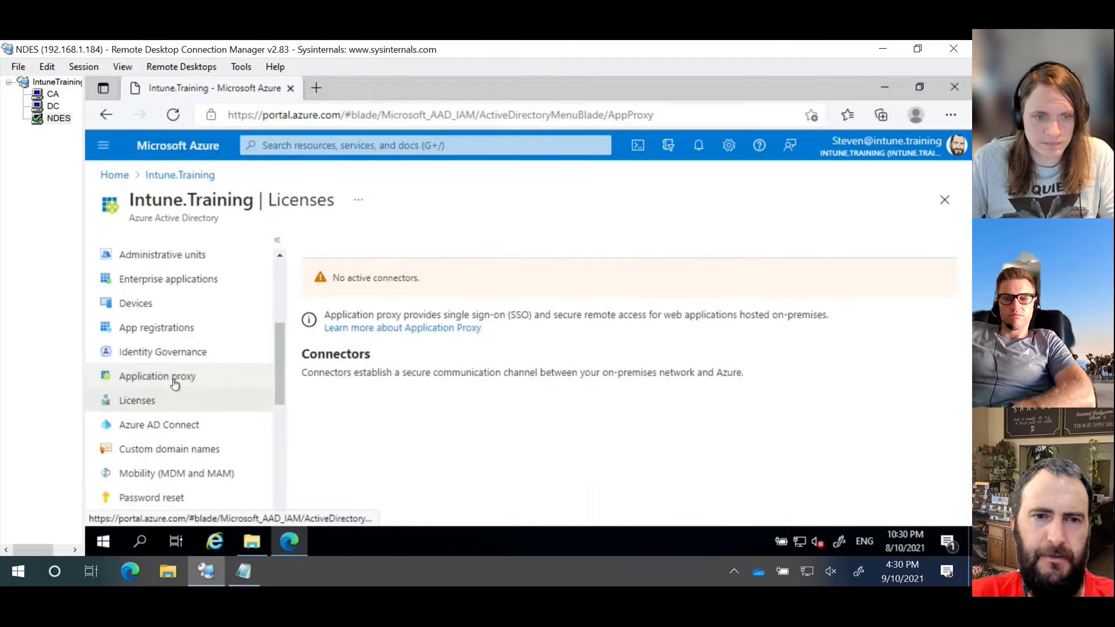
key(alt+Left)
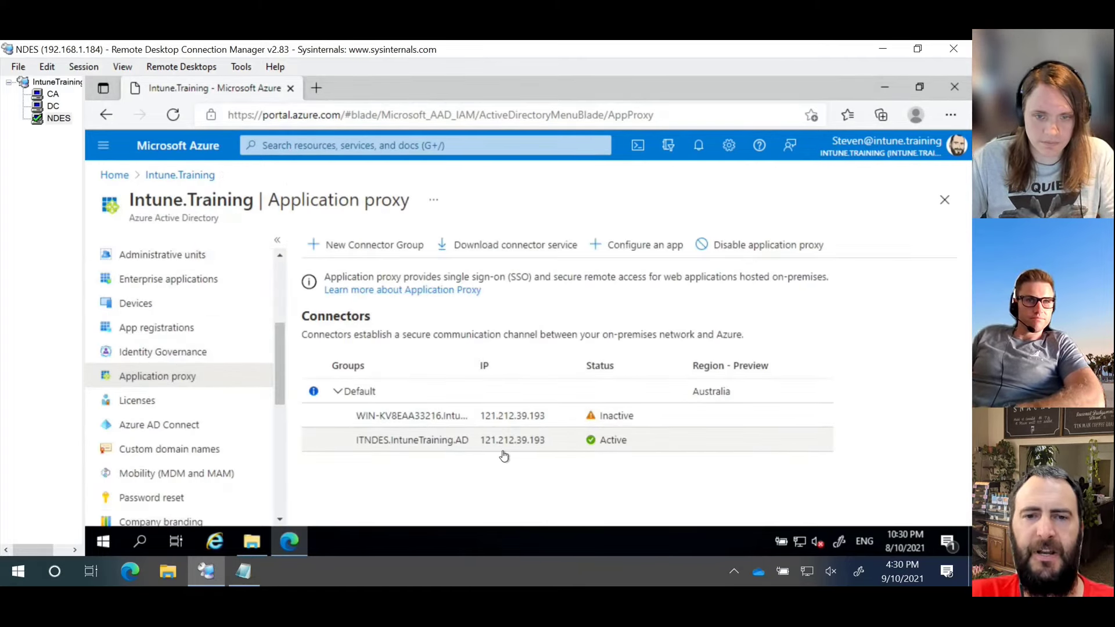
click(450, 416)
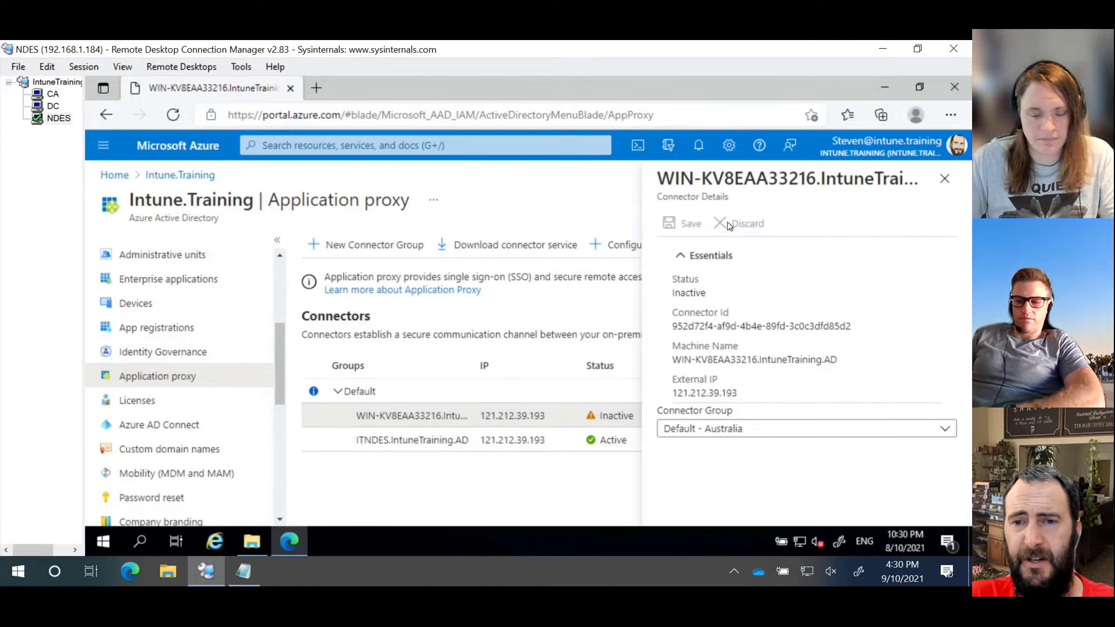
click(945, 179)
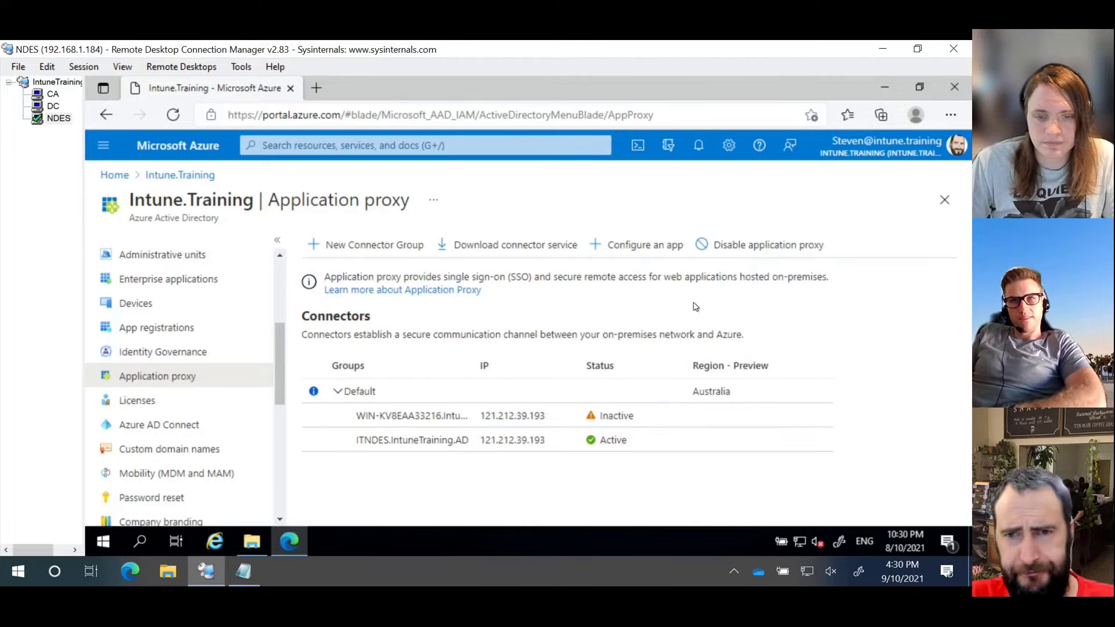
click(652, 244)
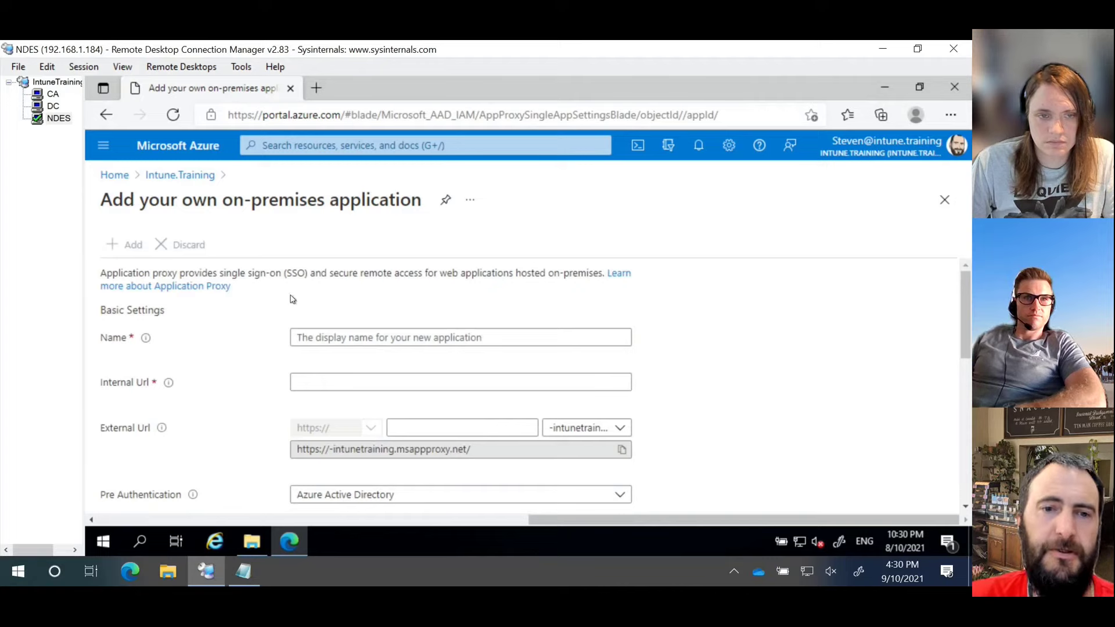
click(367, 342)
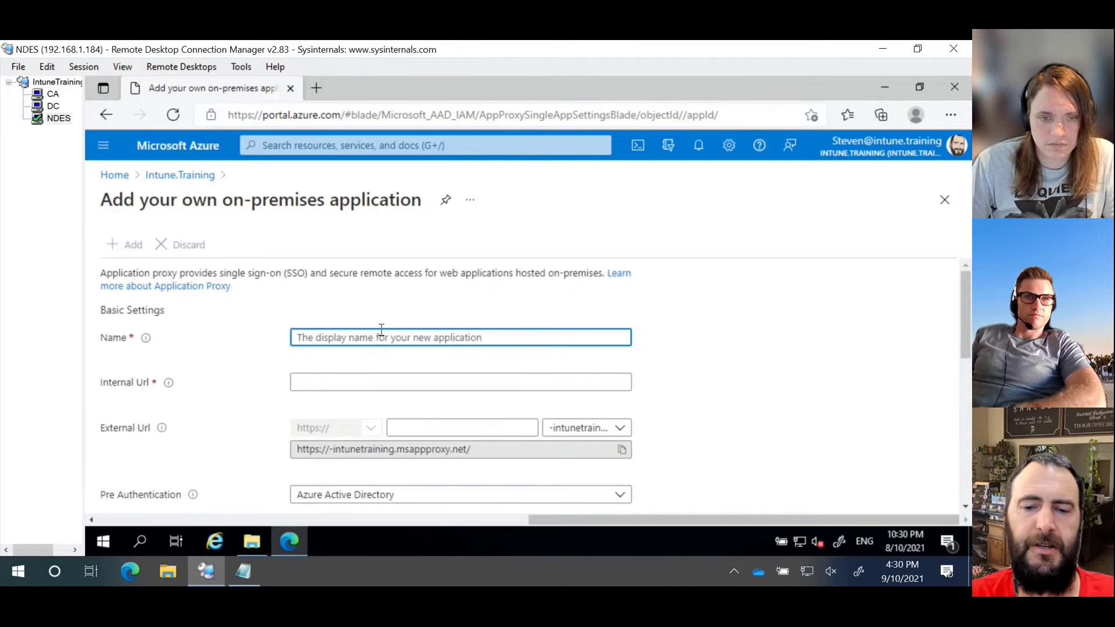
text(Intune trai)
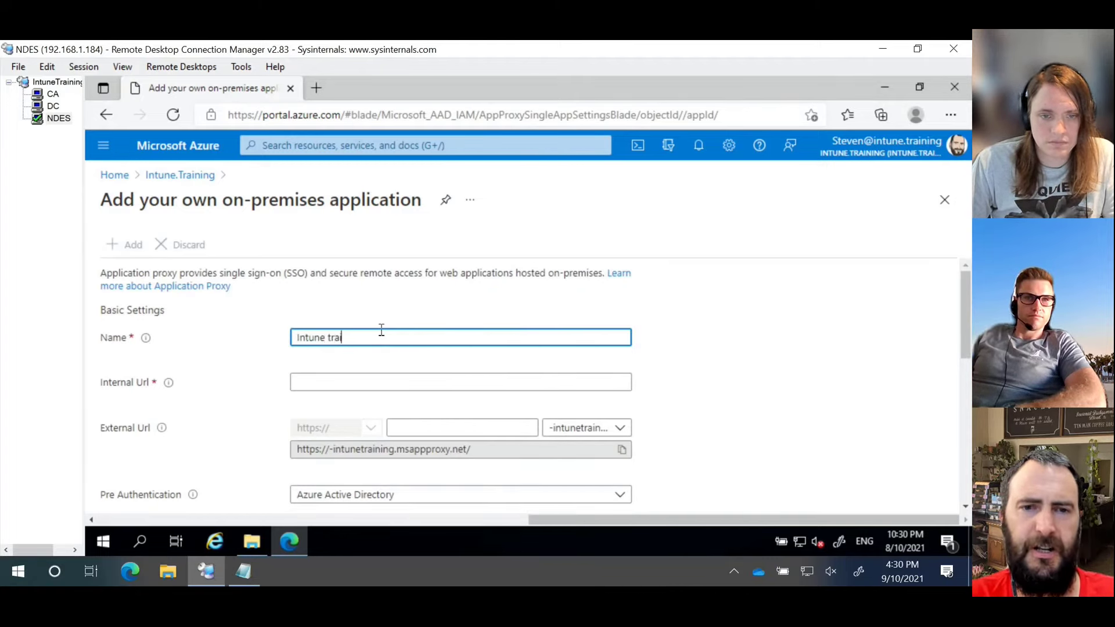
text(ning NDES)
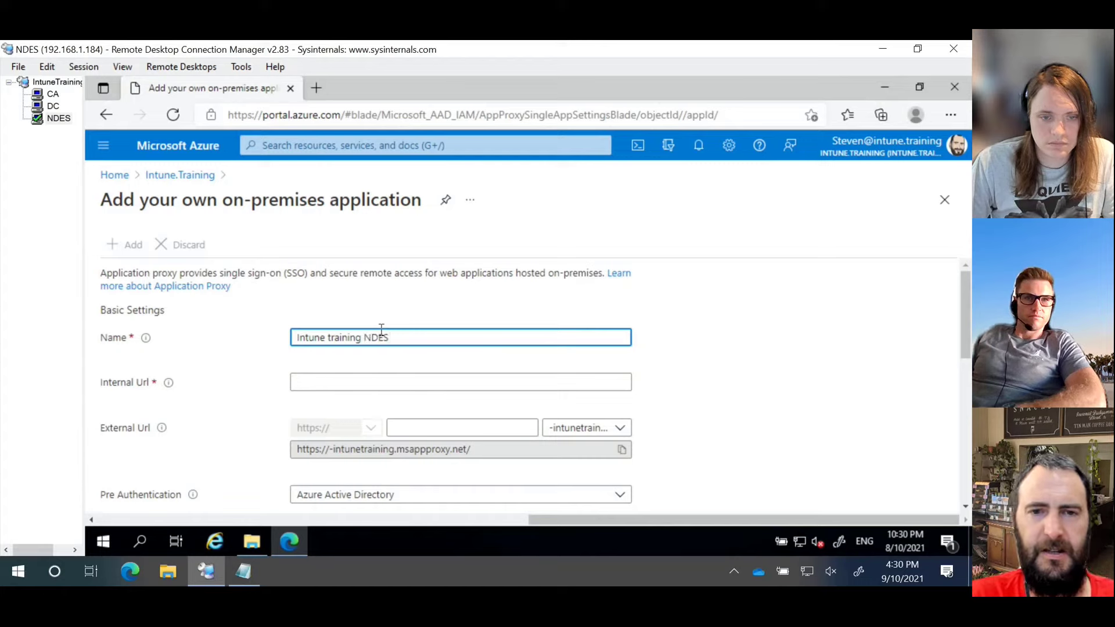
key(BackSpace)
key(BackSpace)
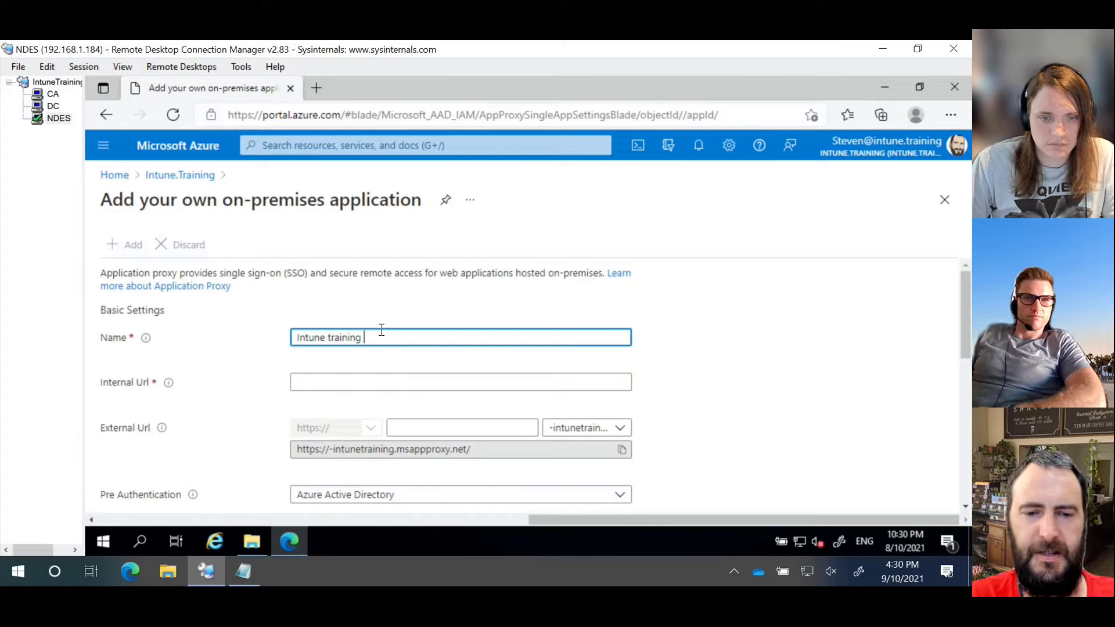
text(SCEP)
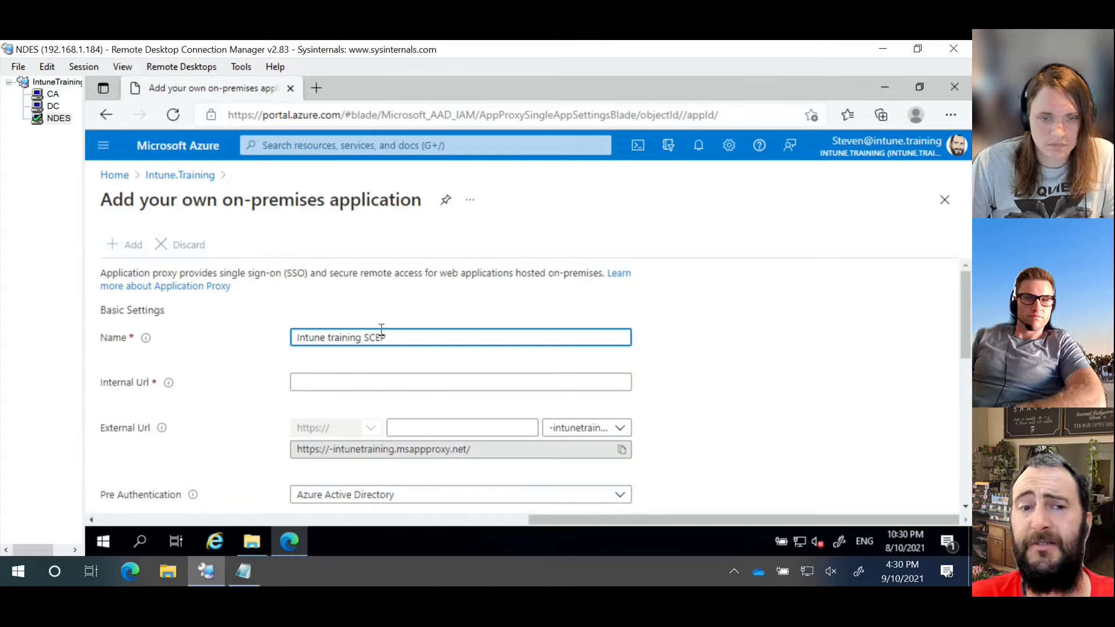
click(429, 383)
scroll(735, 387, down, 2)
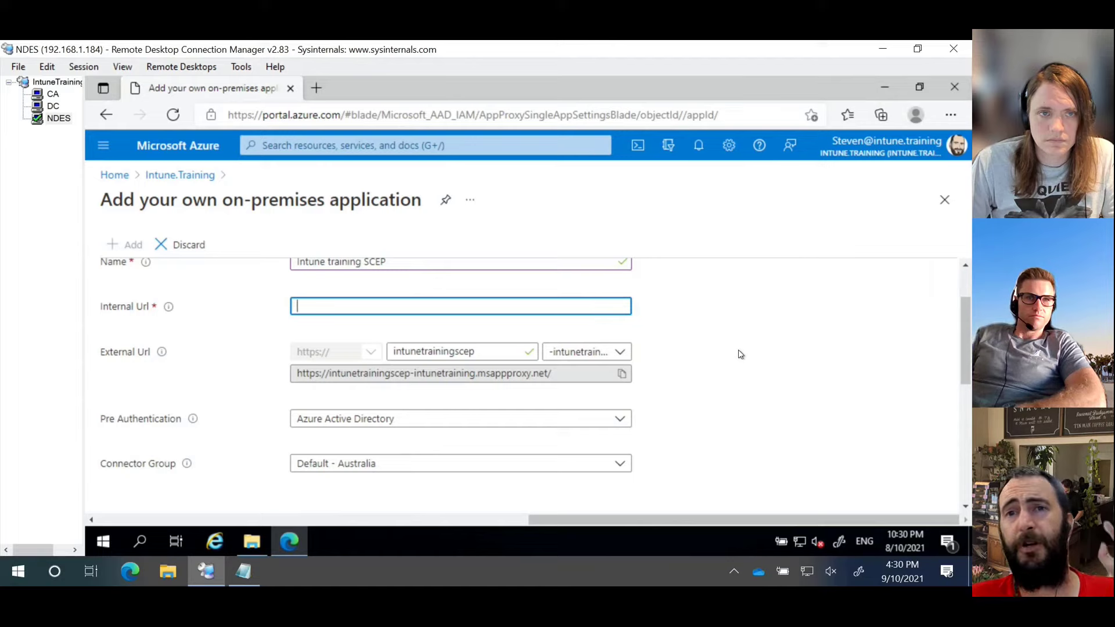
text(h)
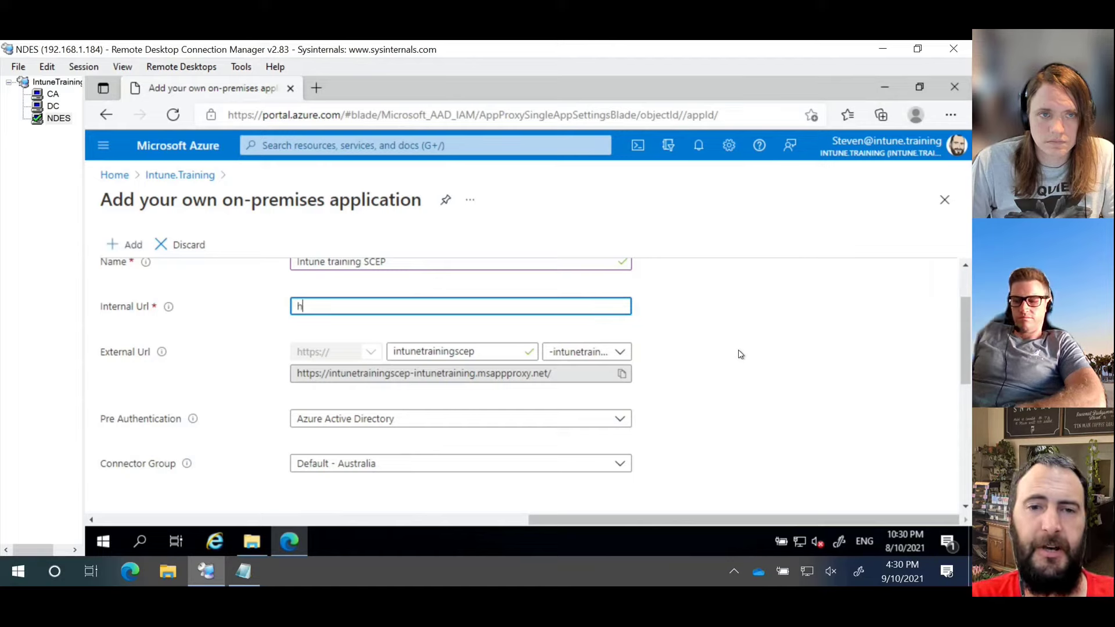
text(ttps://)
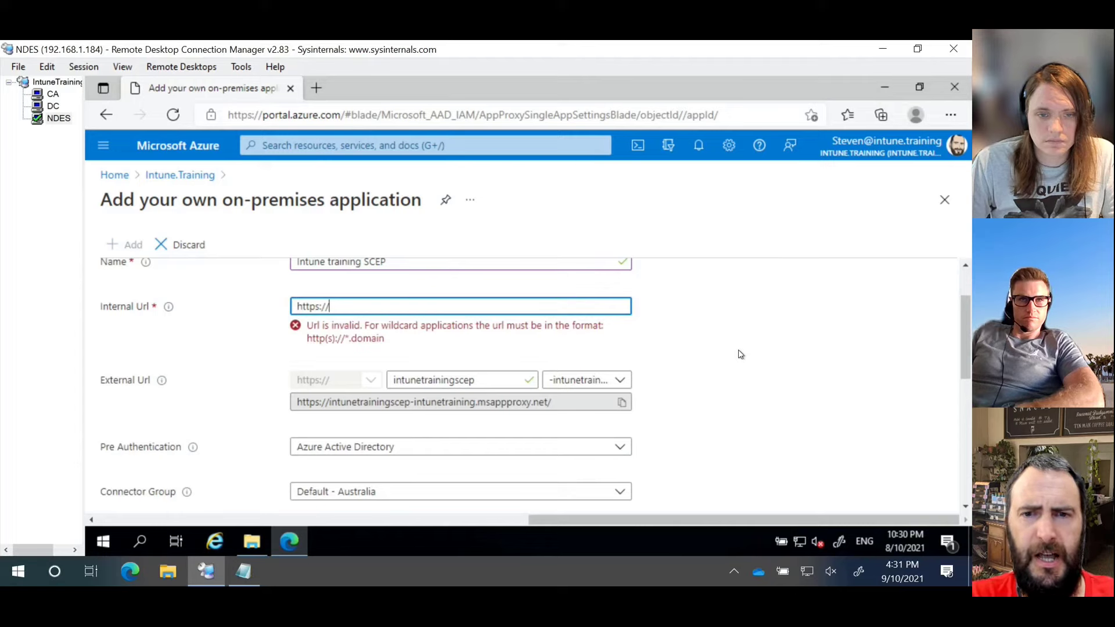
text(it)
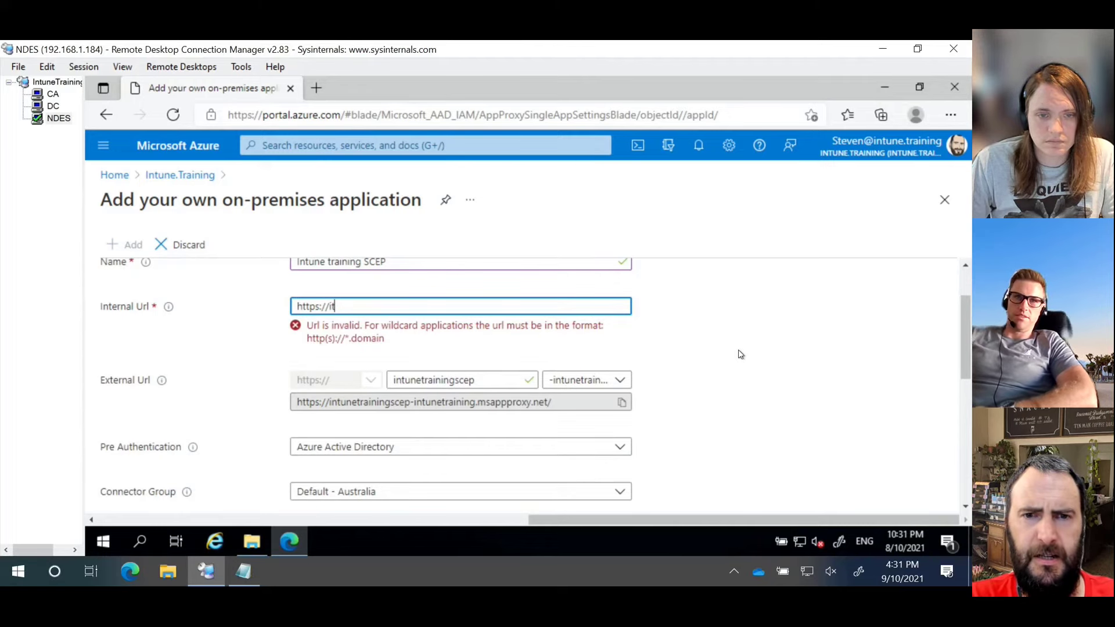
text(nd)
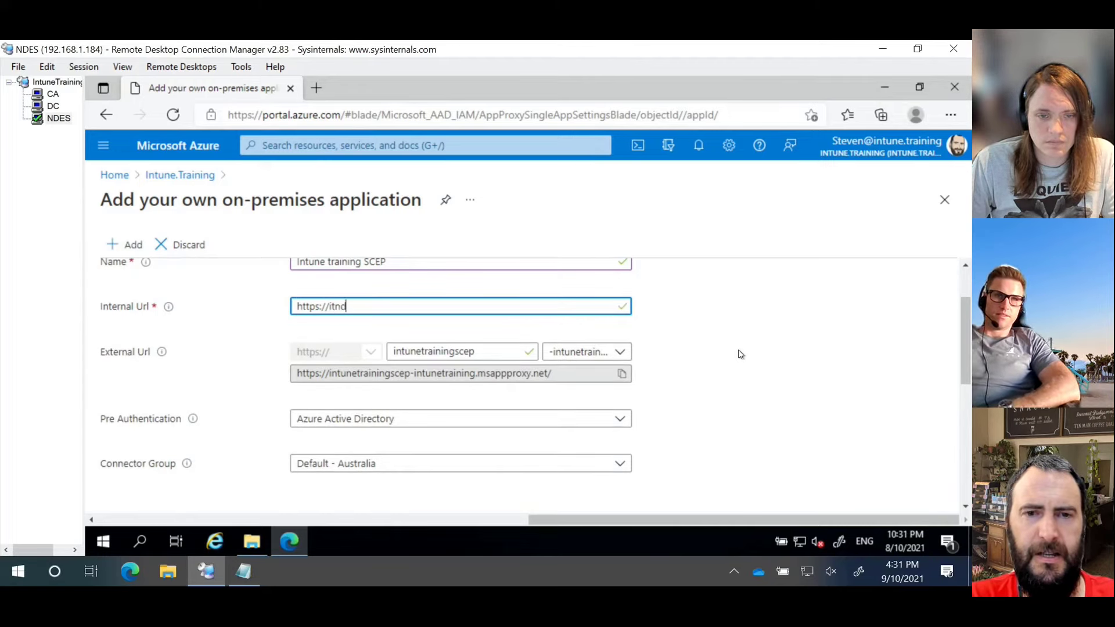
text(es.intune)
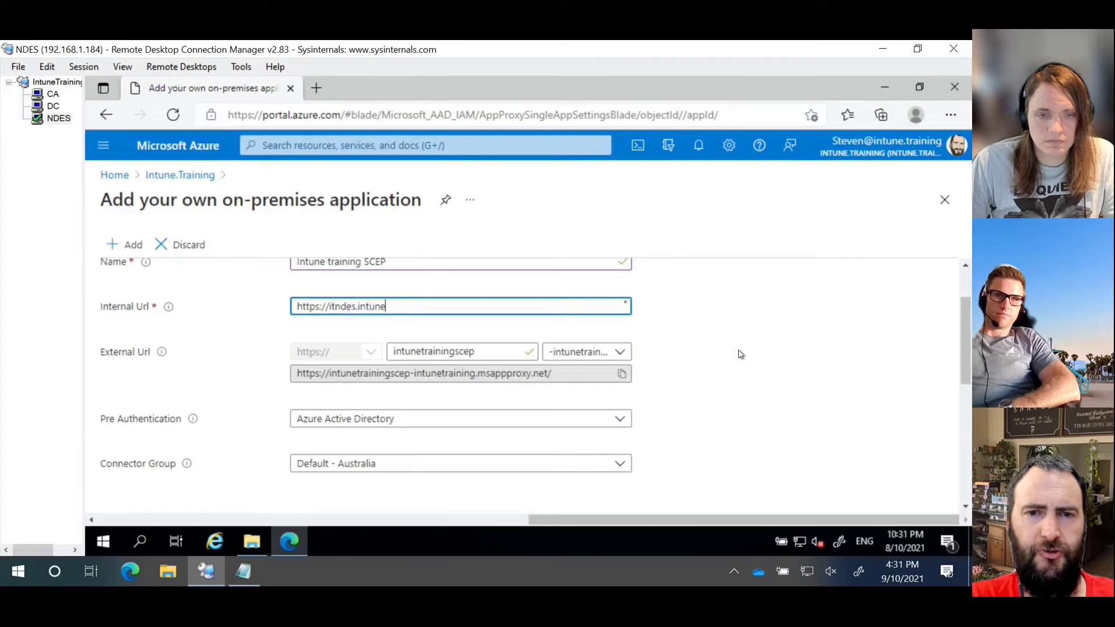
text(training.ad)
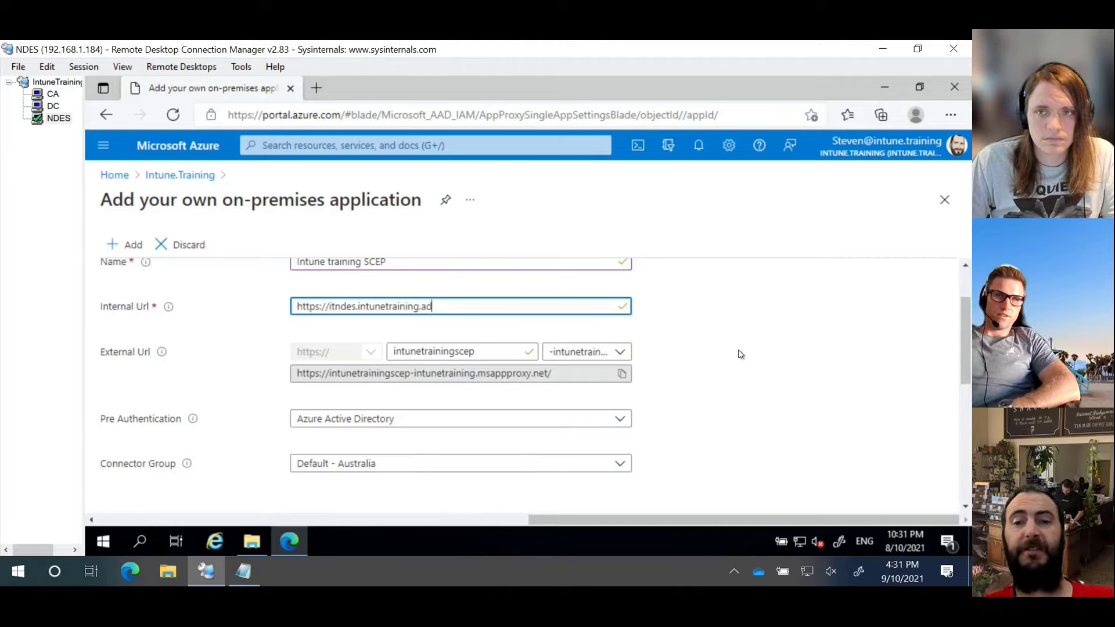
Step: Keep the default external domain and paste the generated external URL into the Notepad notes
click(630, 352)
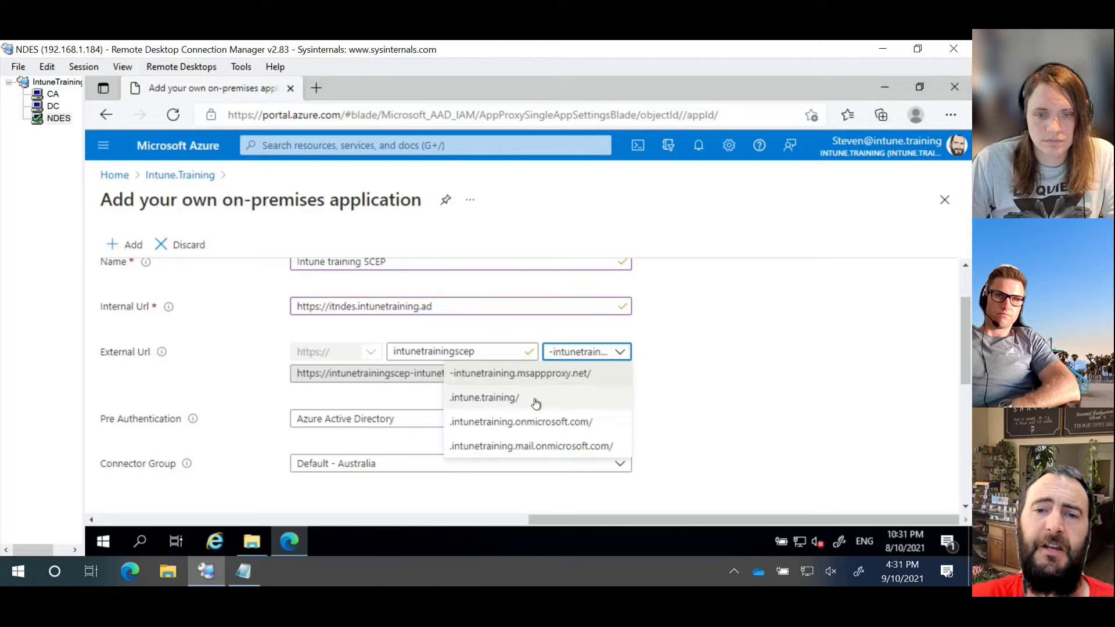
click(740, 323)
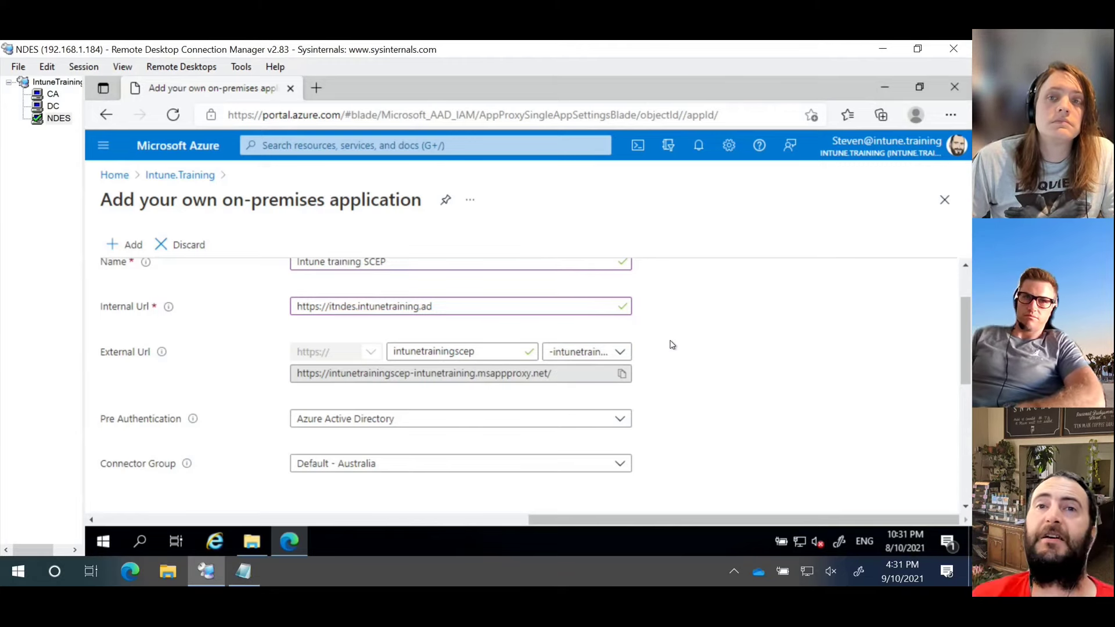
click(623, 376)
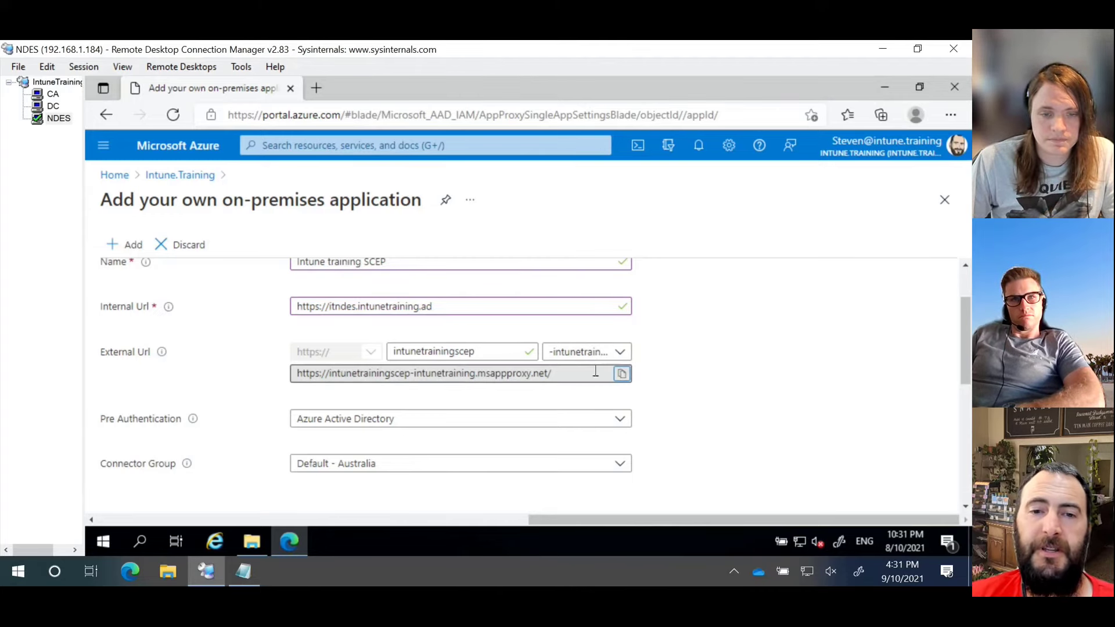
click(260, 572)
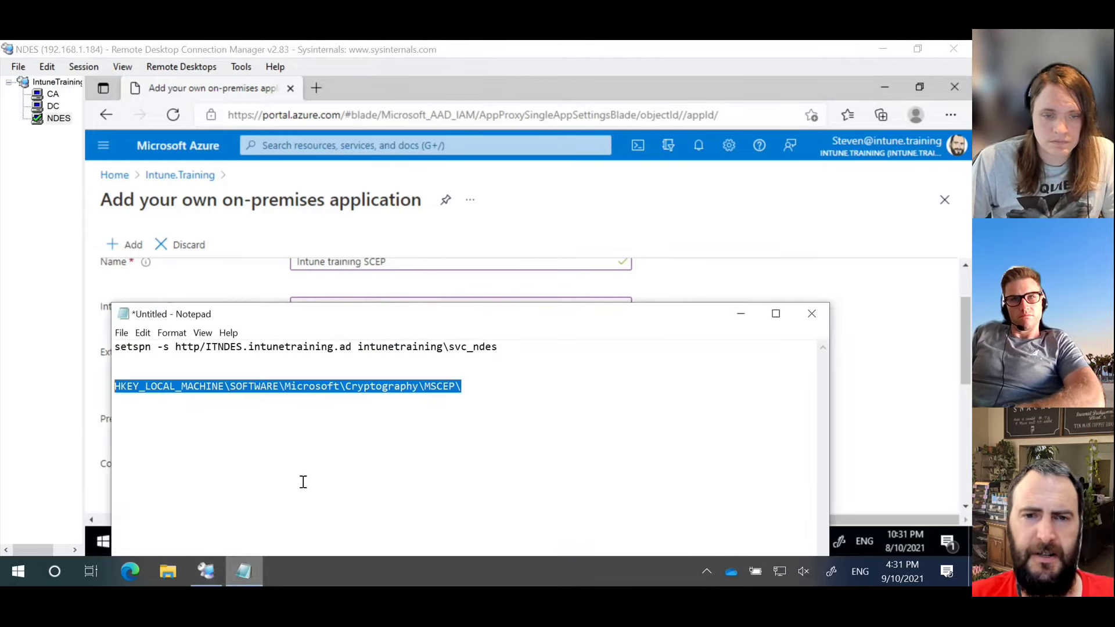
click(539, 392)
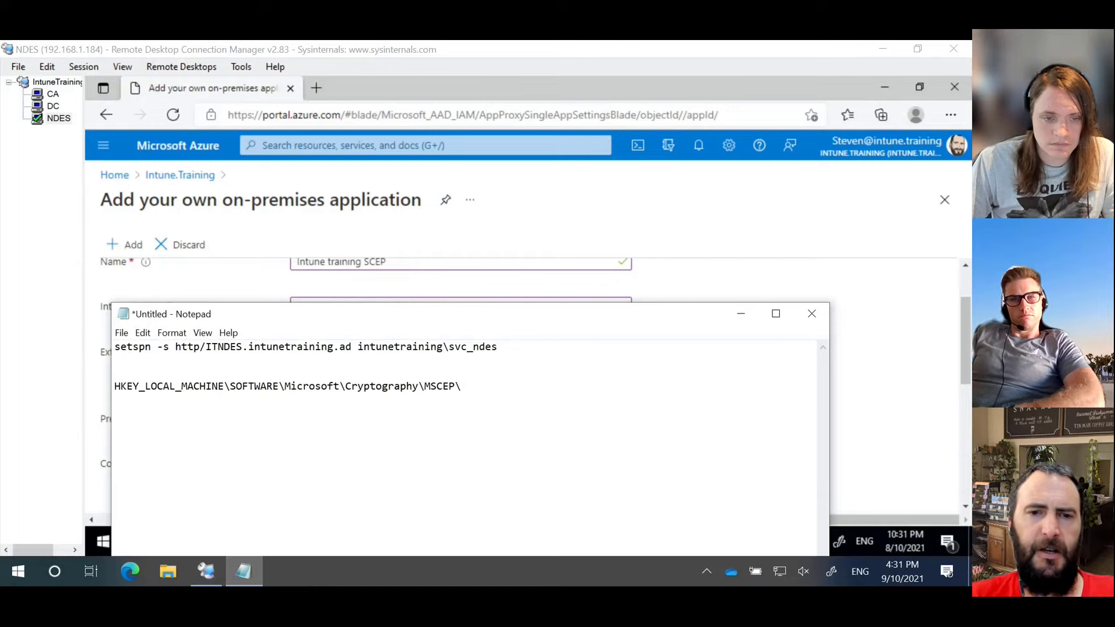
key(ctrl+v)
click(582, 77)
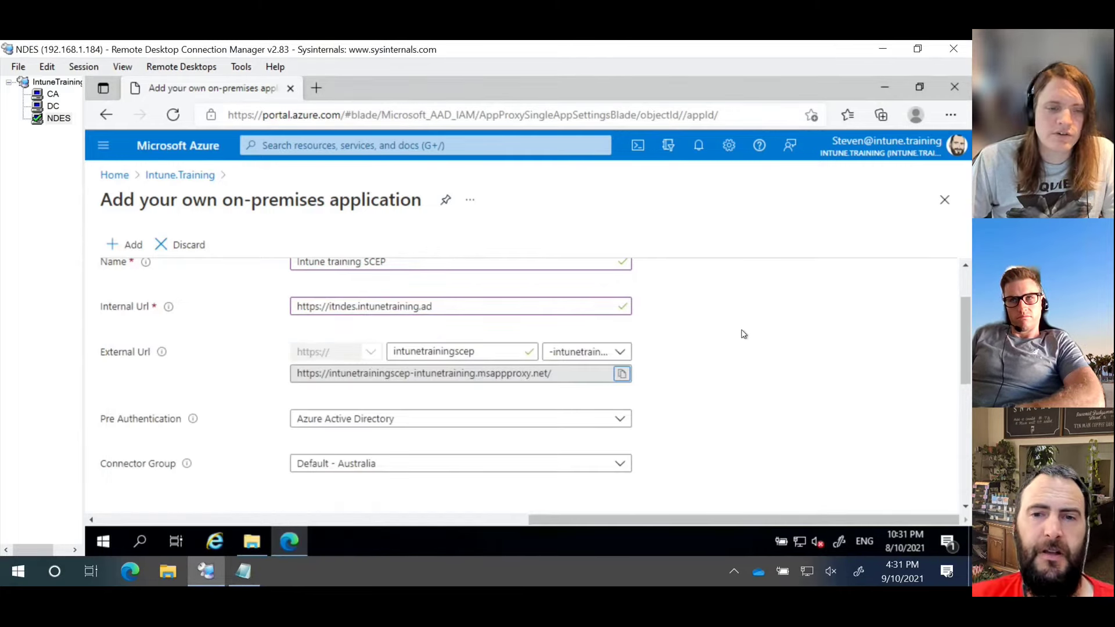
Step: Set the application's pre-authentication to Passthrough
scroll(735, 318, down, 1)
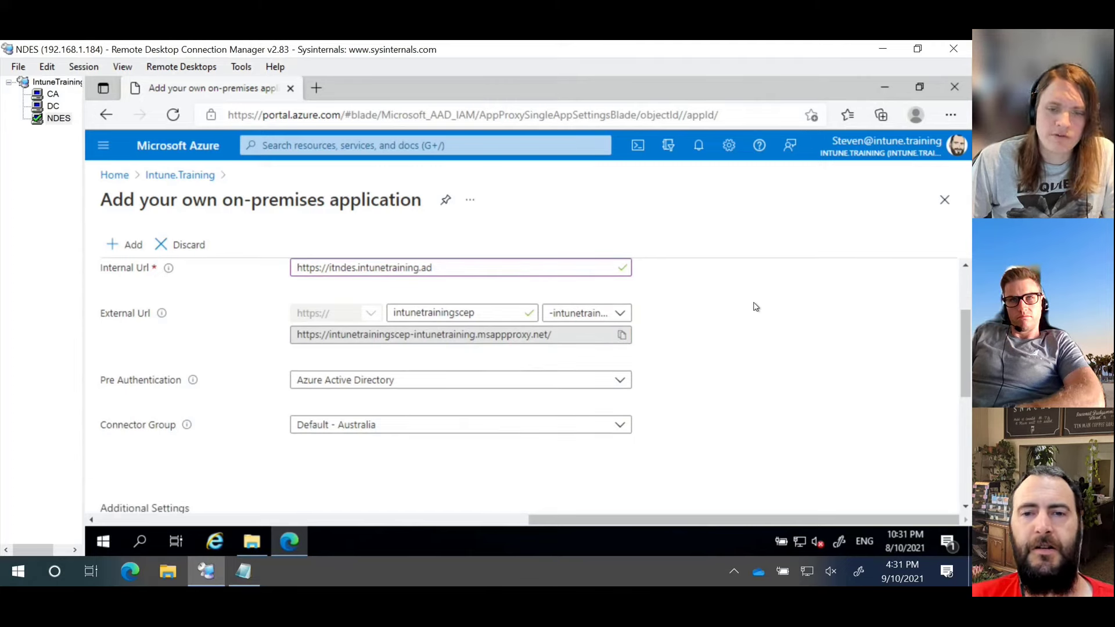
click(624, 382)
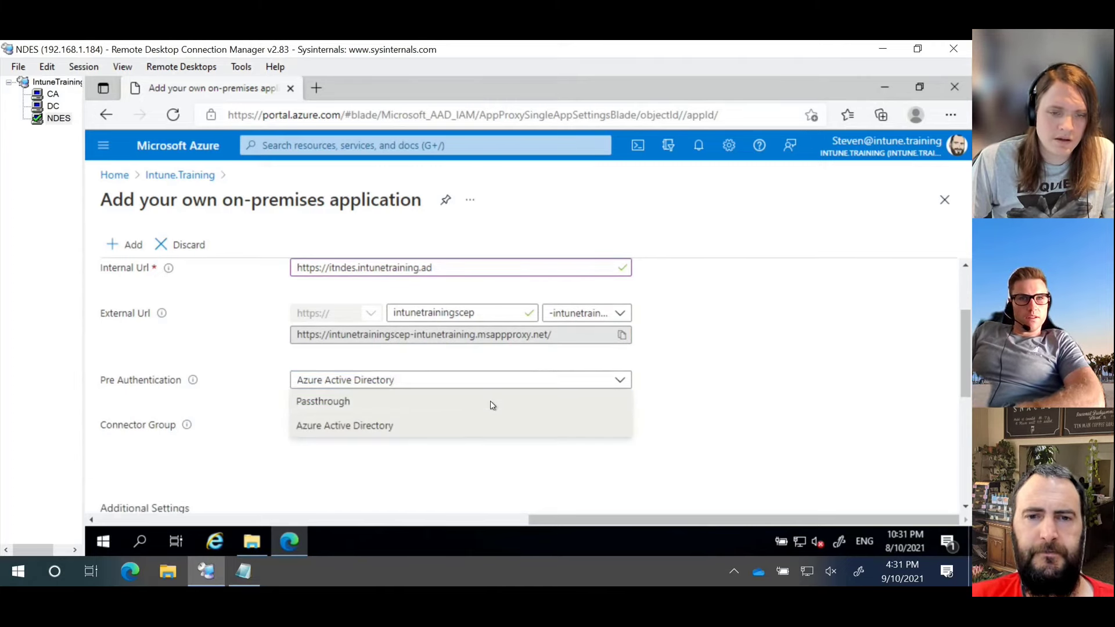
click(493, 405)
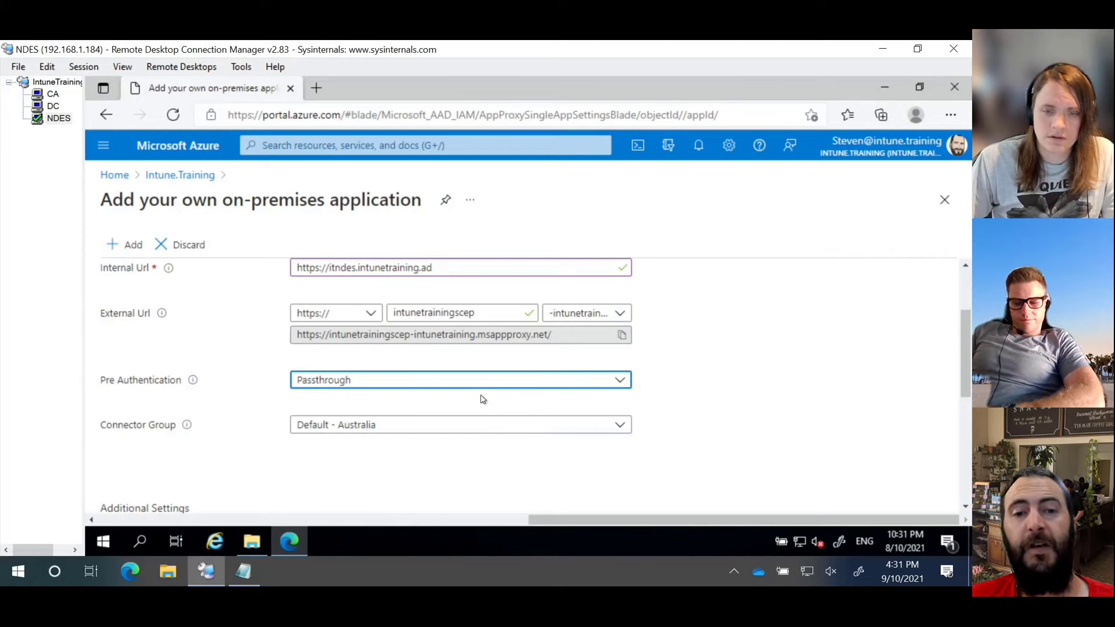
click(611, 382)
click(586, 422)
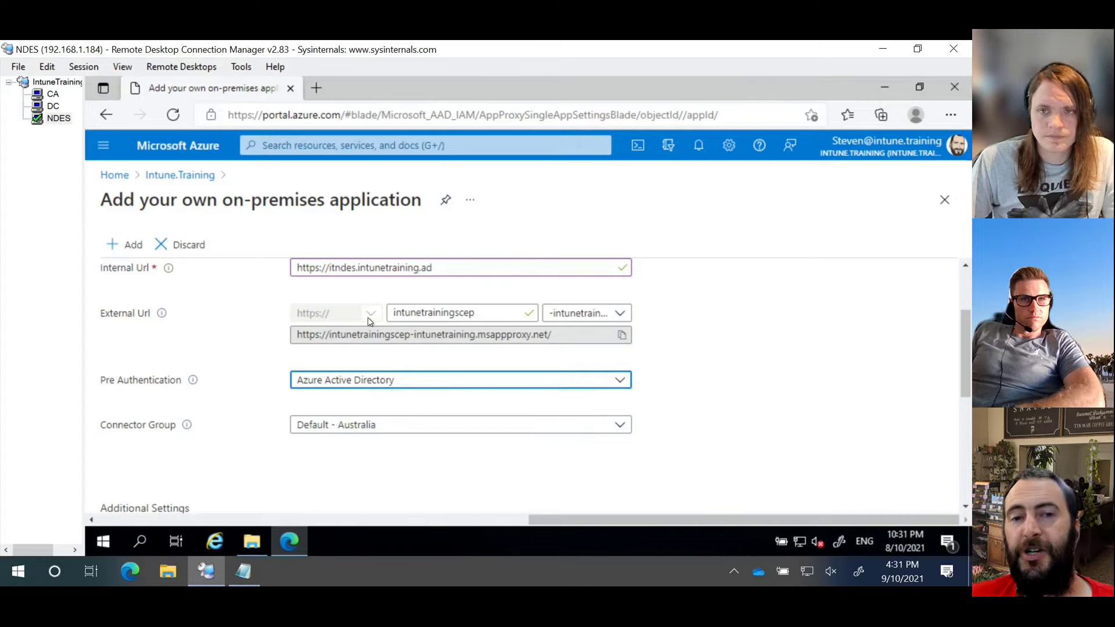
click(360, 387)
click(346, 400)
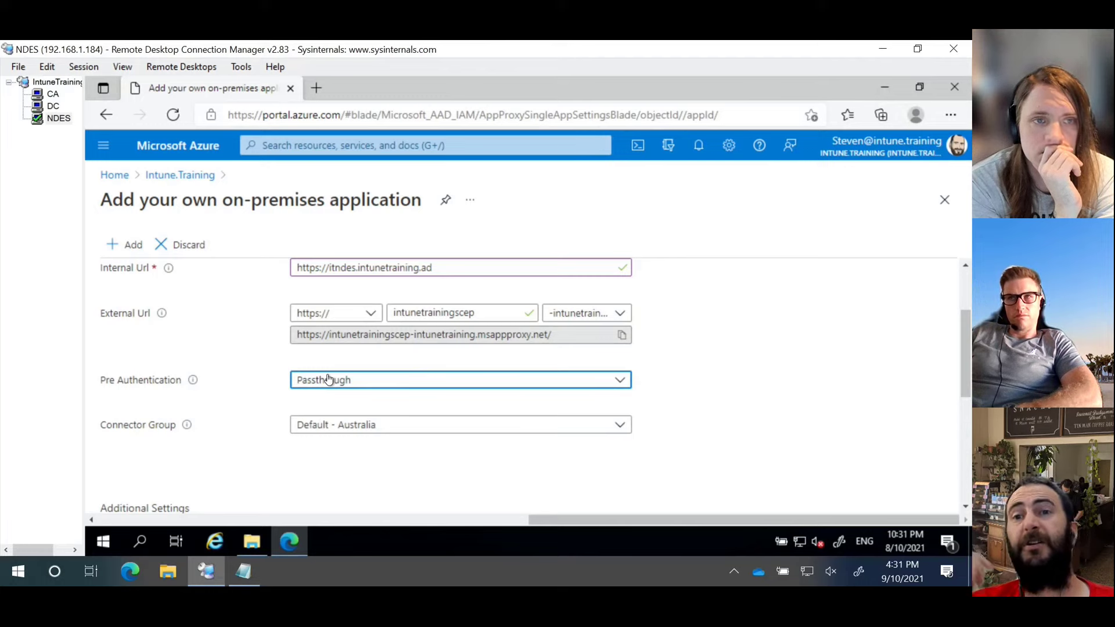
click(351, 313)
click(352, 314)
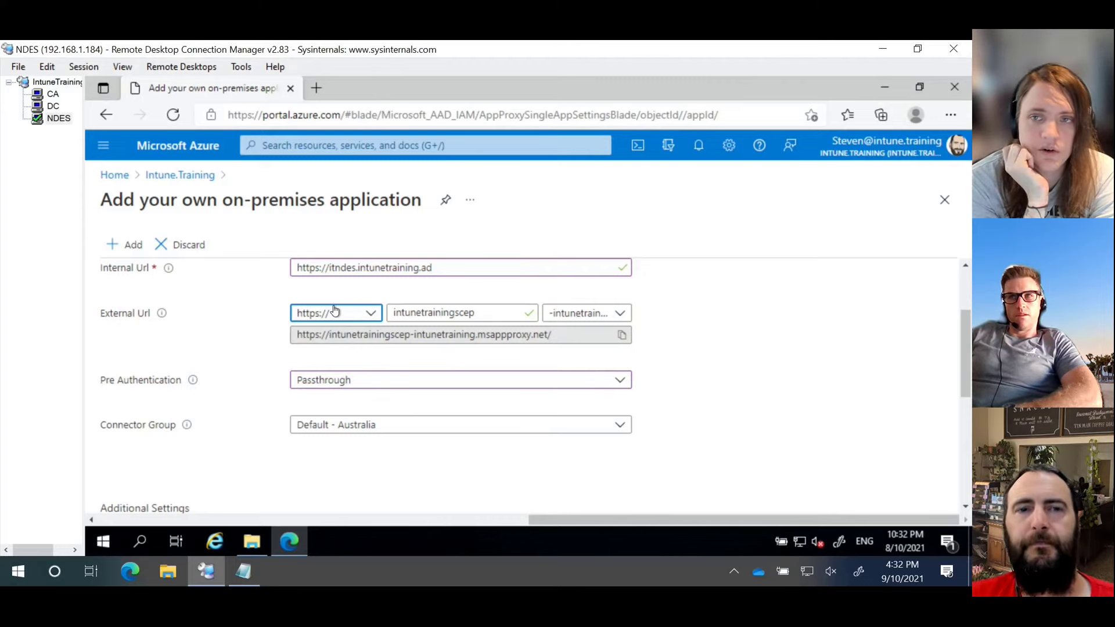
click(235, 302)
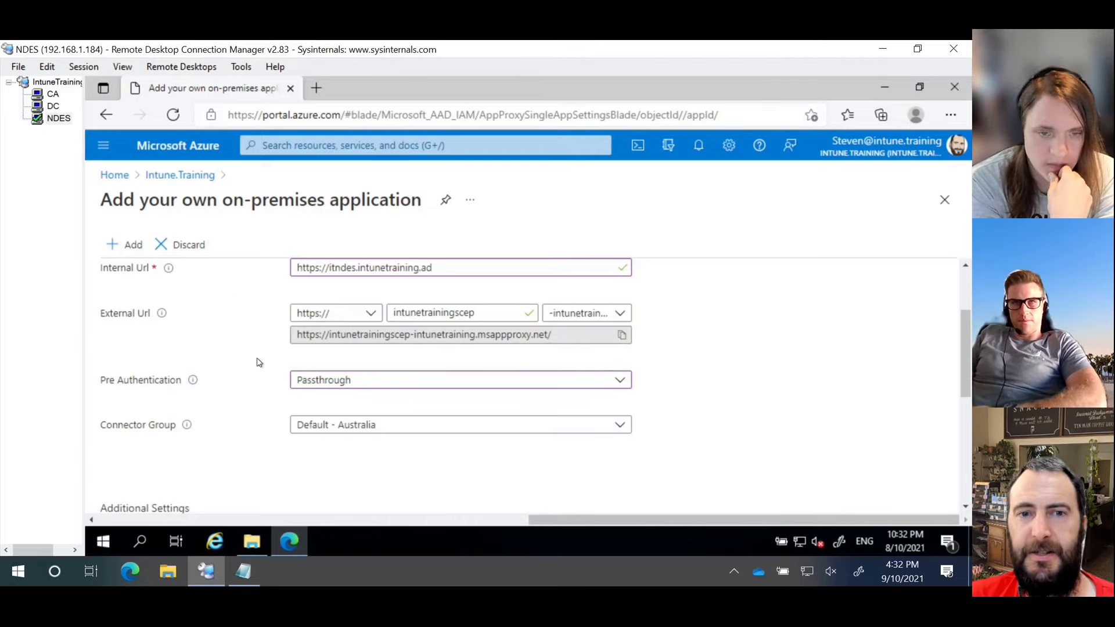
scroll(259, 347, down, 2)
scroll(259, 348, up, 2)
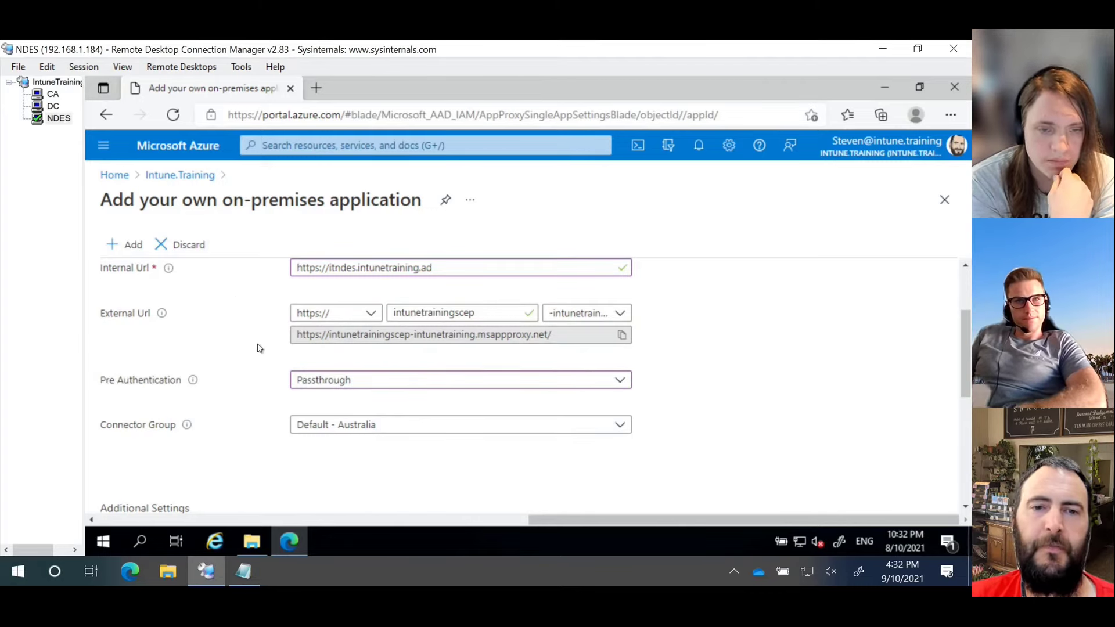
scroll(259, 347, up, 1)
click(335, 356)
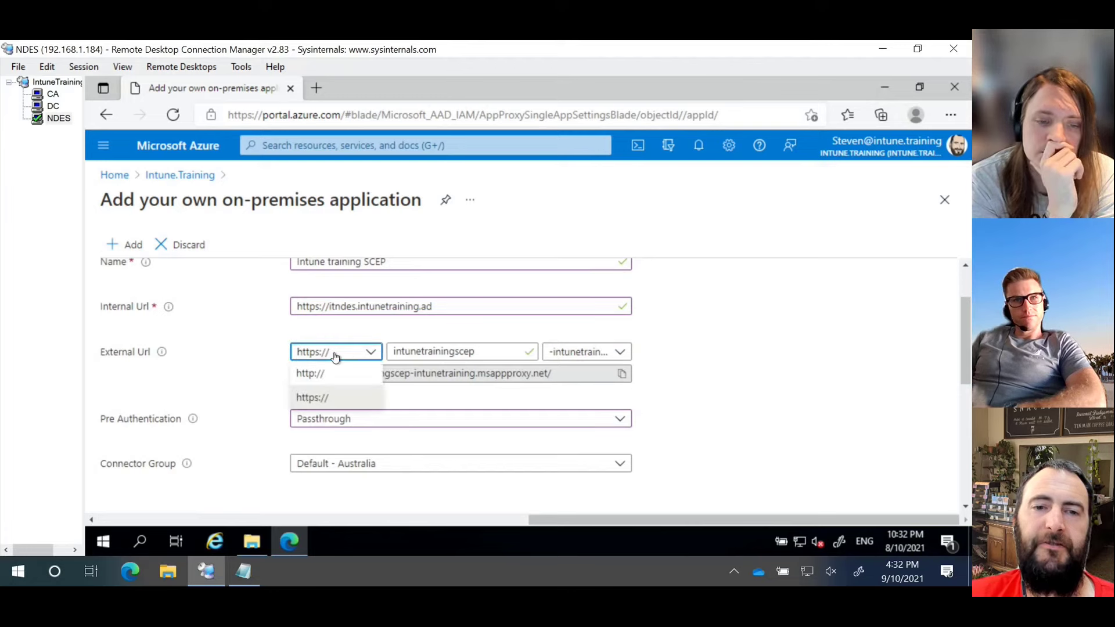
click(336, 352)
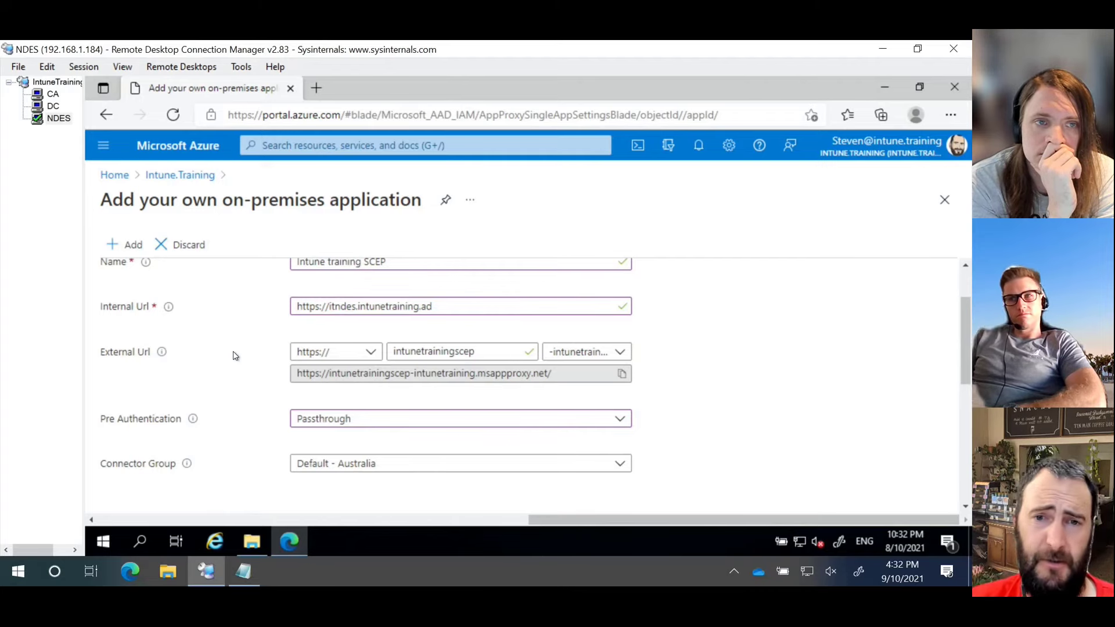
scroll(230, 344, down, 3)
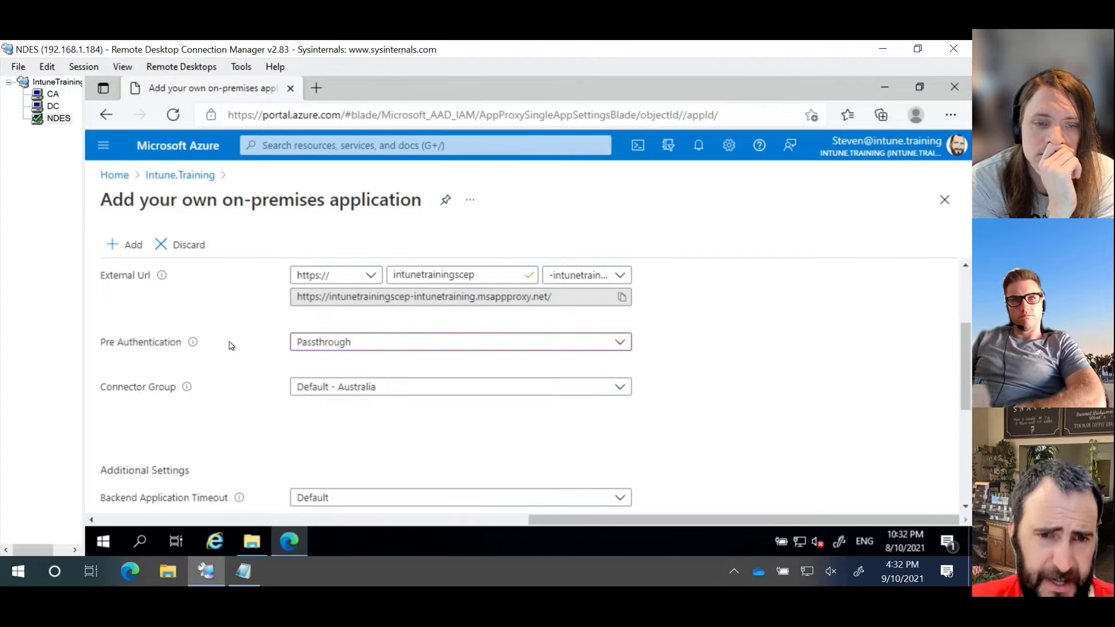
scroll(244, 291, down, 3)
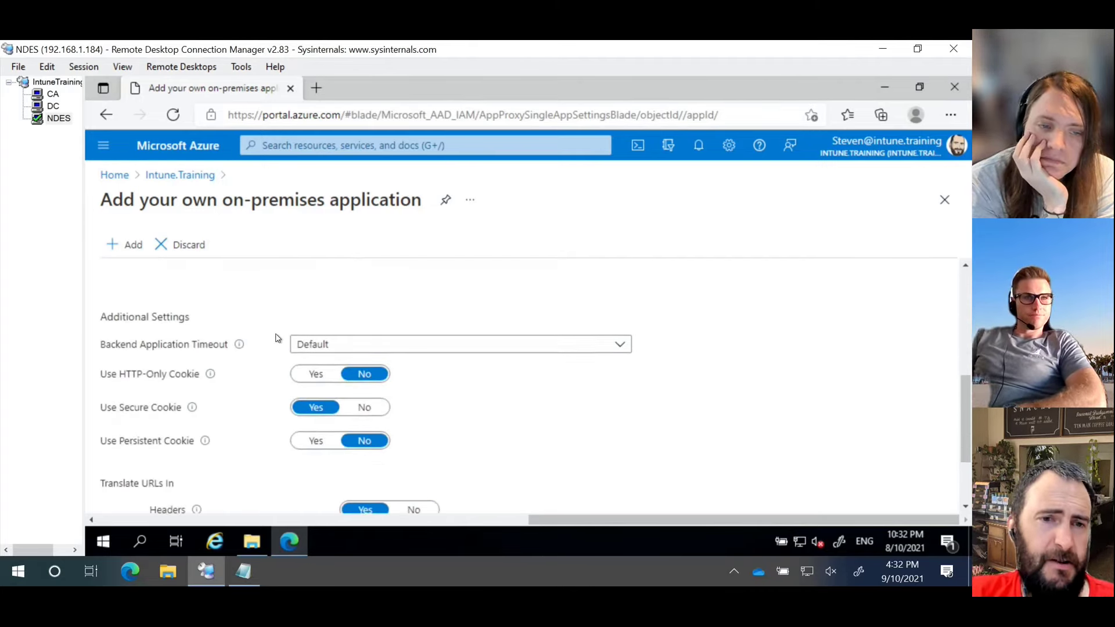
scroll(259, 334, down, 3)
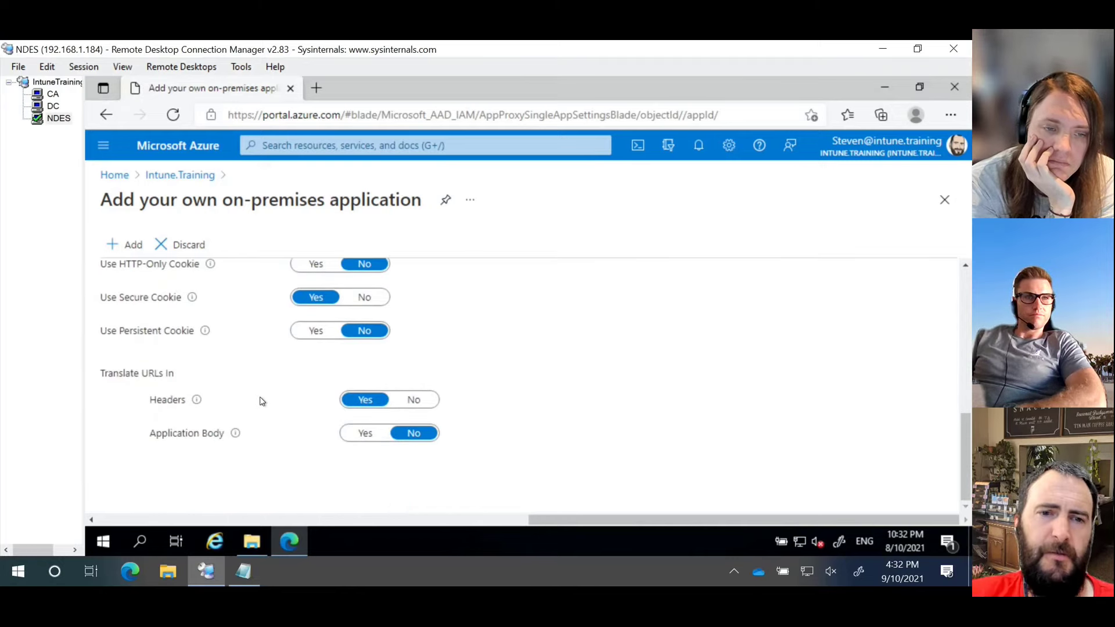
scroll(262, 383, up, 15)
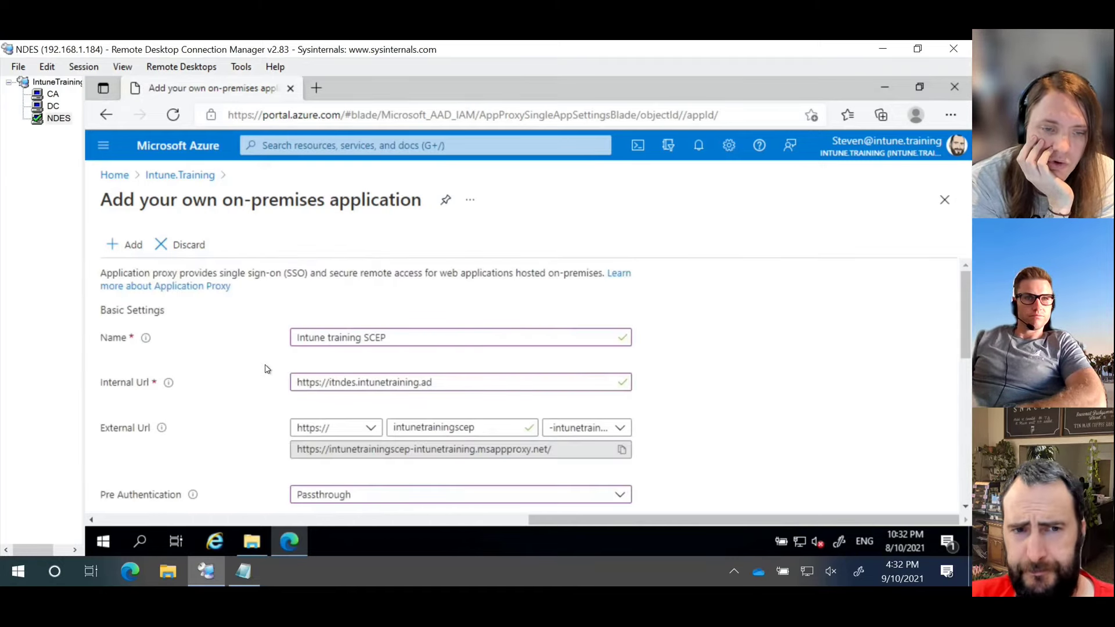
click(133, 254)
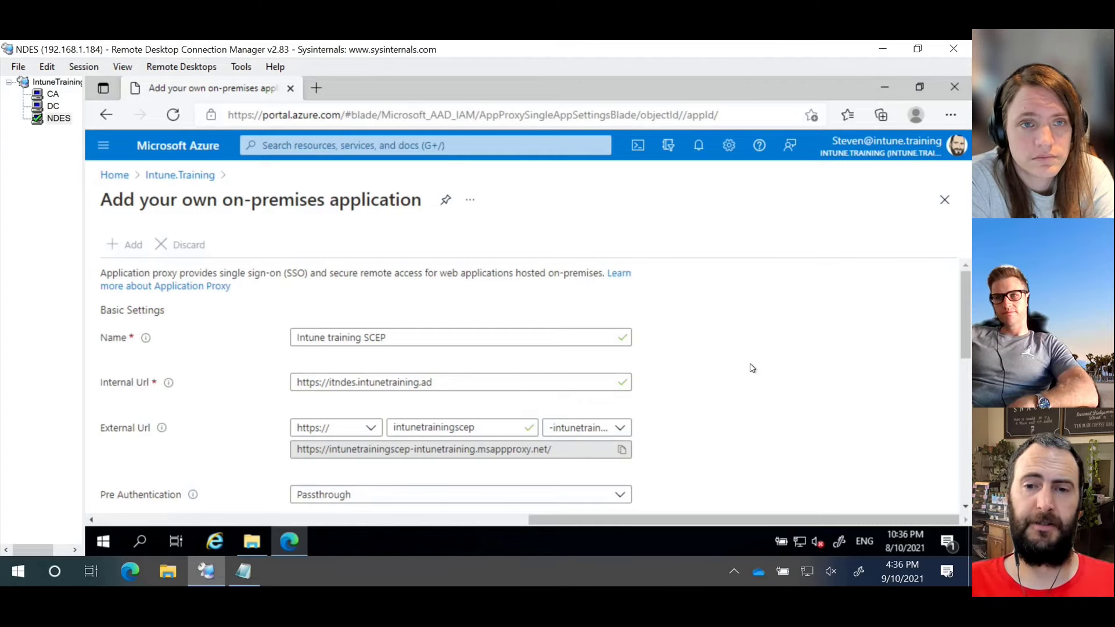
Step: Open the copied external msappproxy URL in a new Edge tab
click(621, 450)
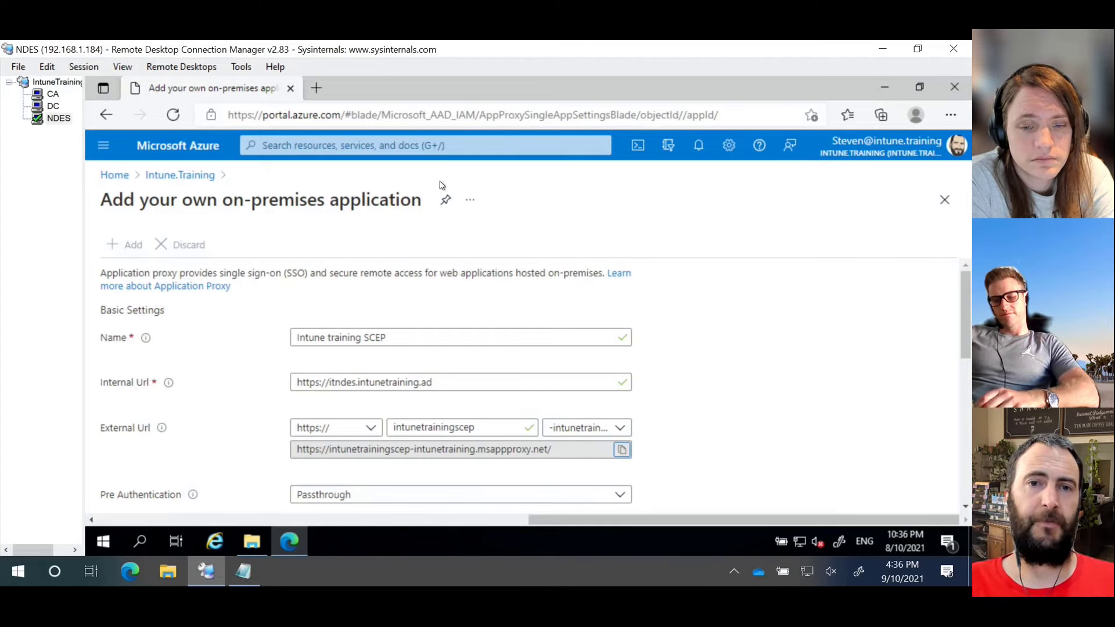
click(314, 87)
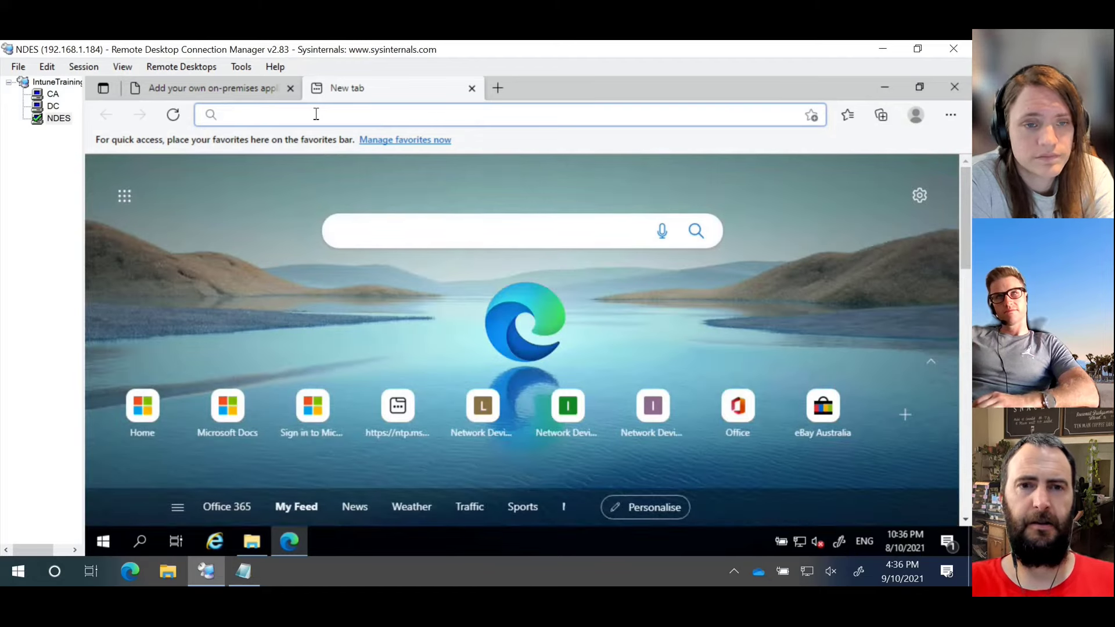
key(ctrl+v)
key(Return)
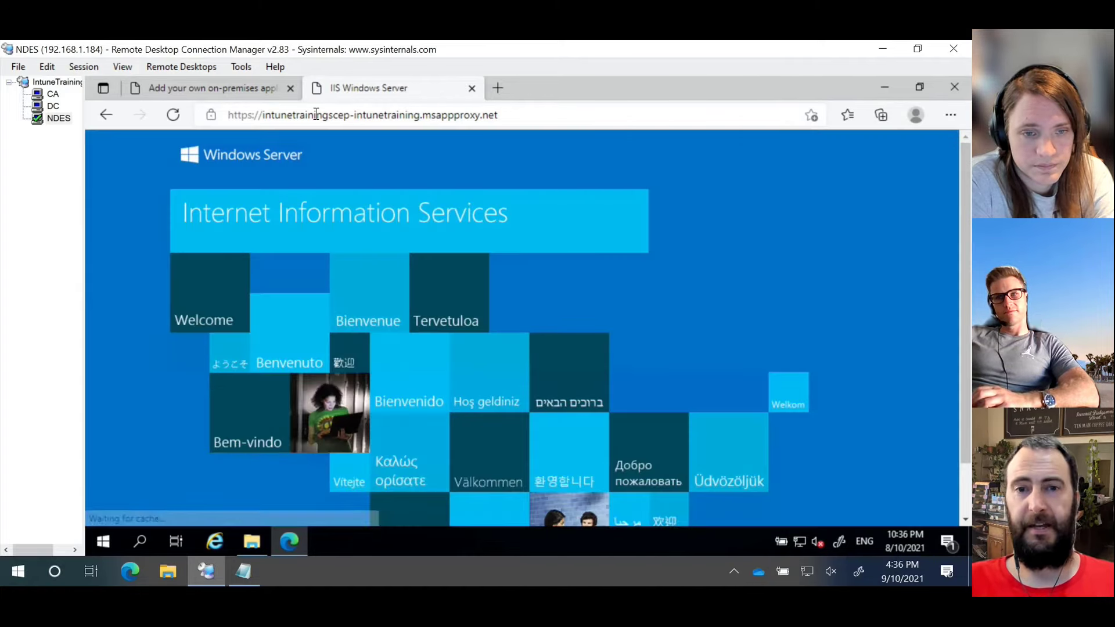
Step: Append /certsrv/mscep/mscep.dll to the address, fixing the certsvr typo, and load it
click(553, 116)
click(553, 116)
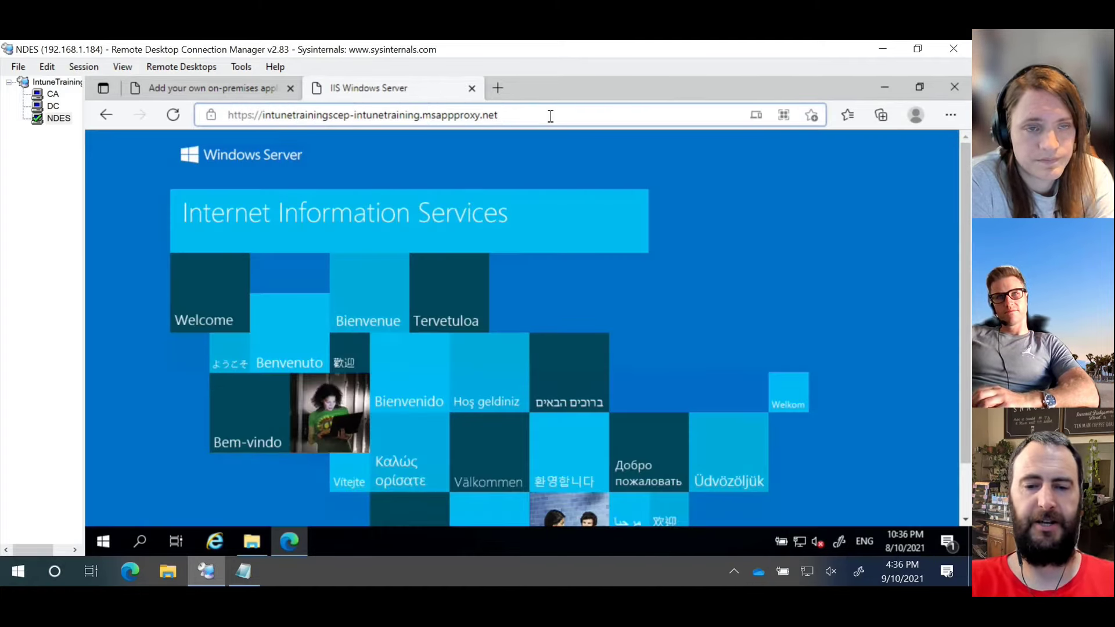
text(/certsvr/)
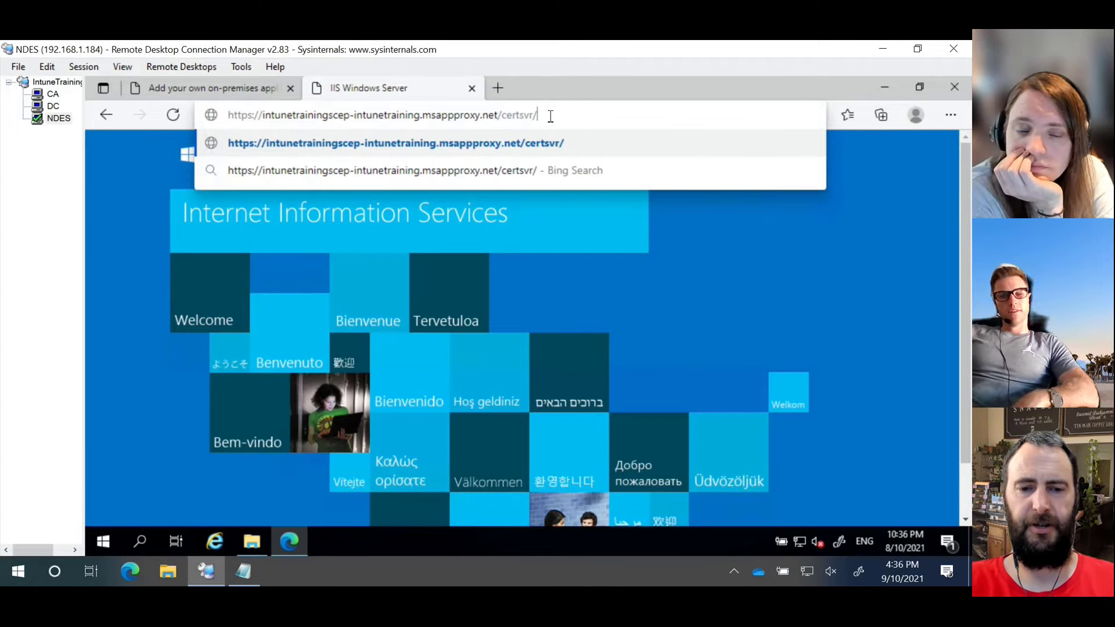
text(mscep)
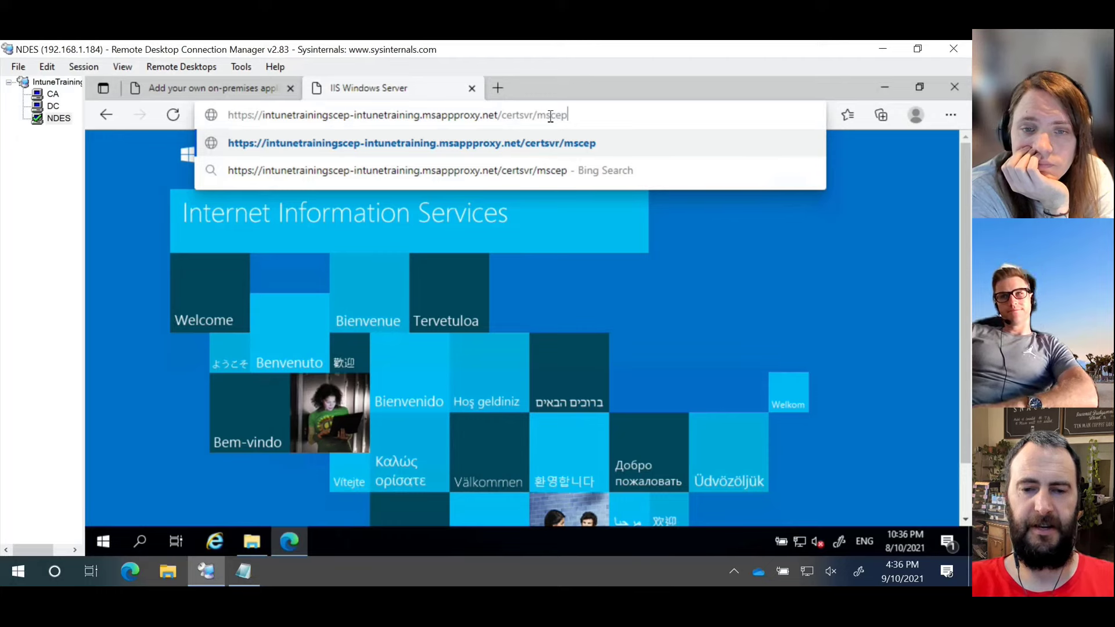
text(/mscep.)
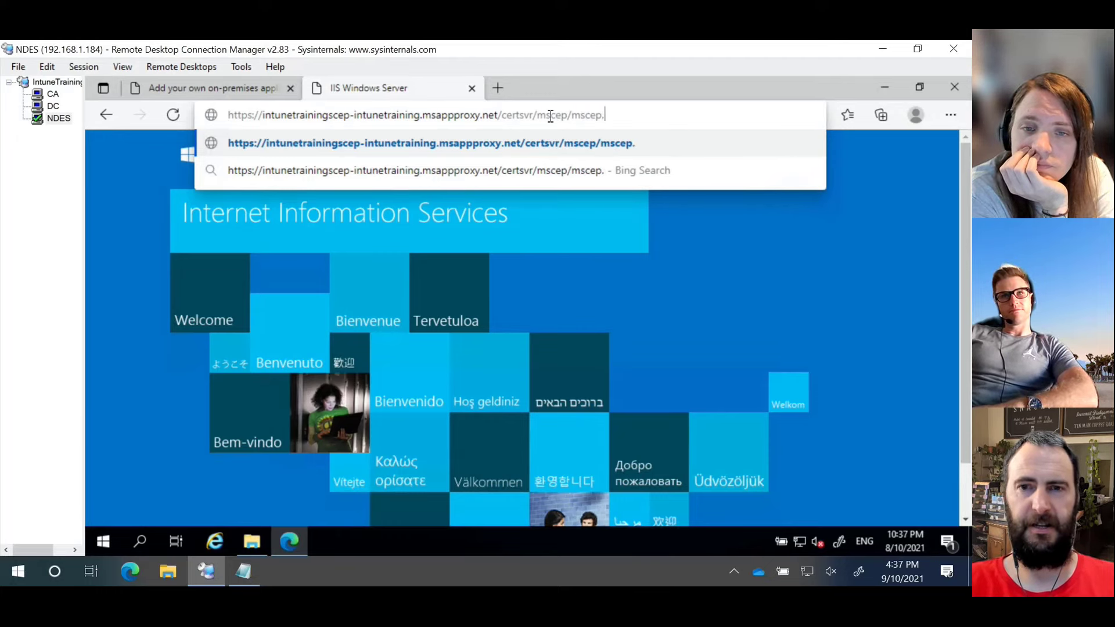
text(dll)
key(Return)
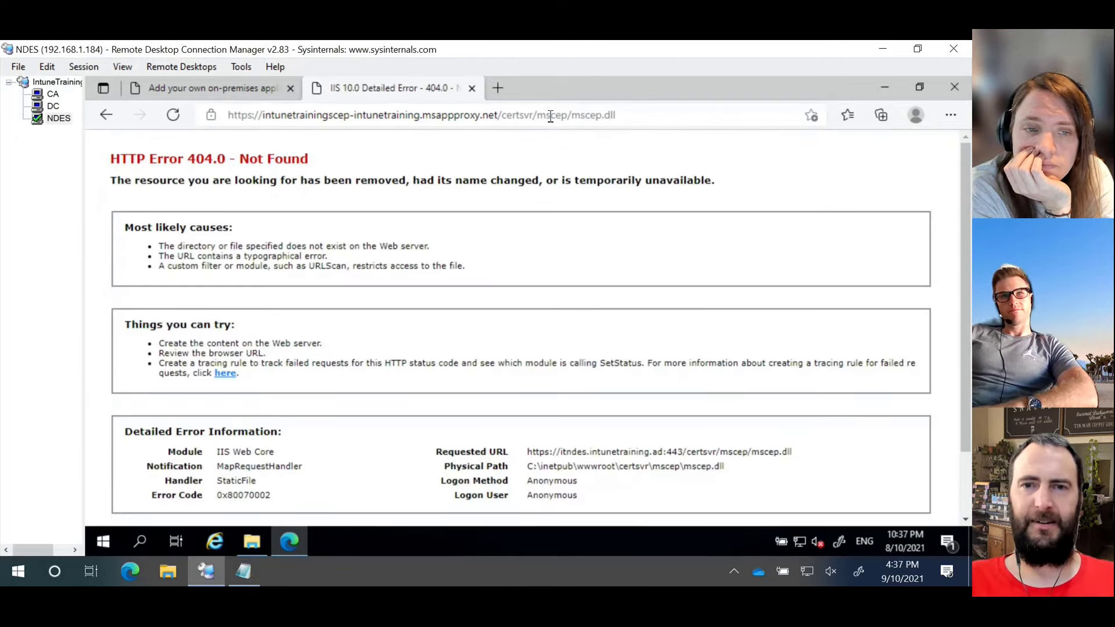
click(528, 116)
click(533, 117)
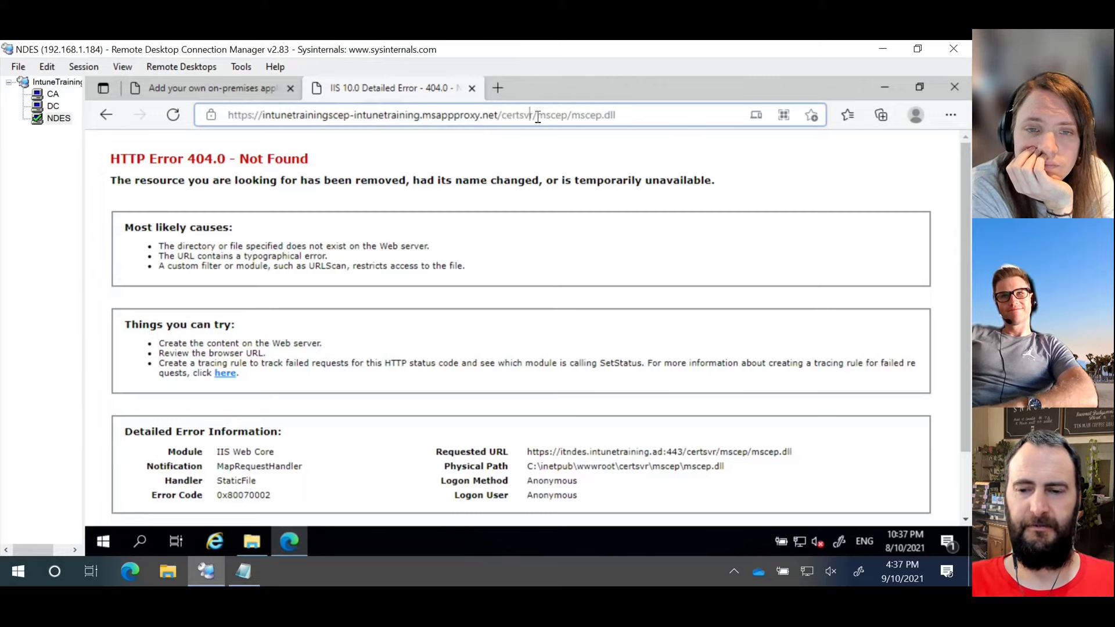
key(BackSpace)
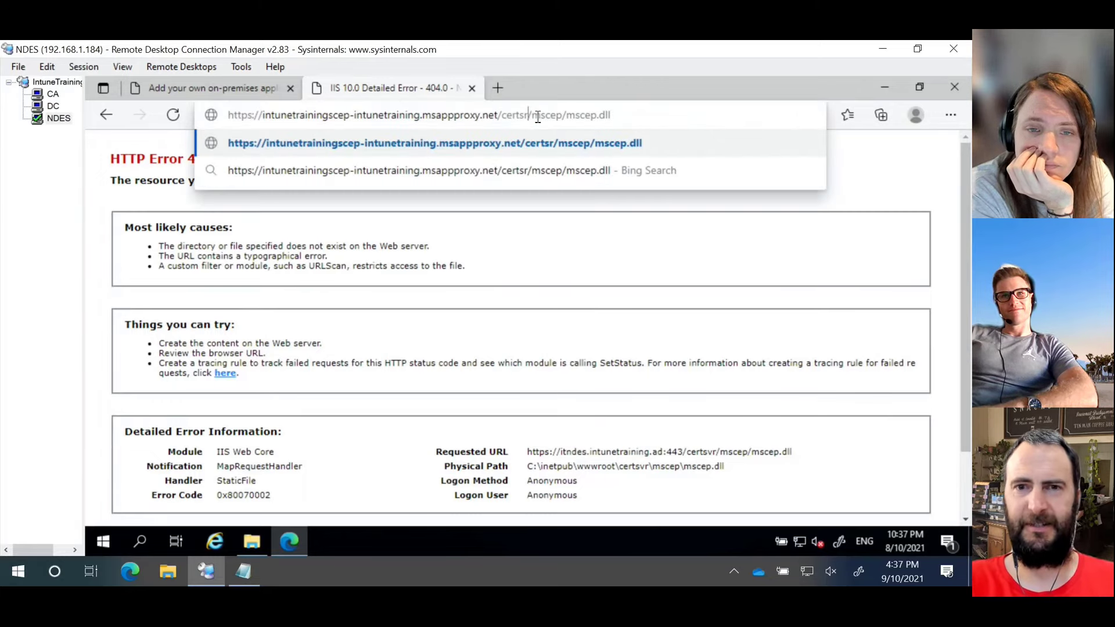
text(v)
key(Return)
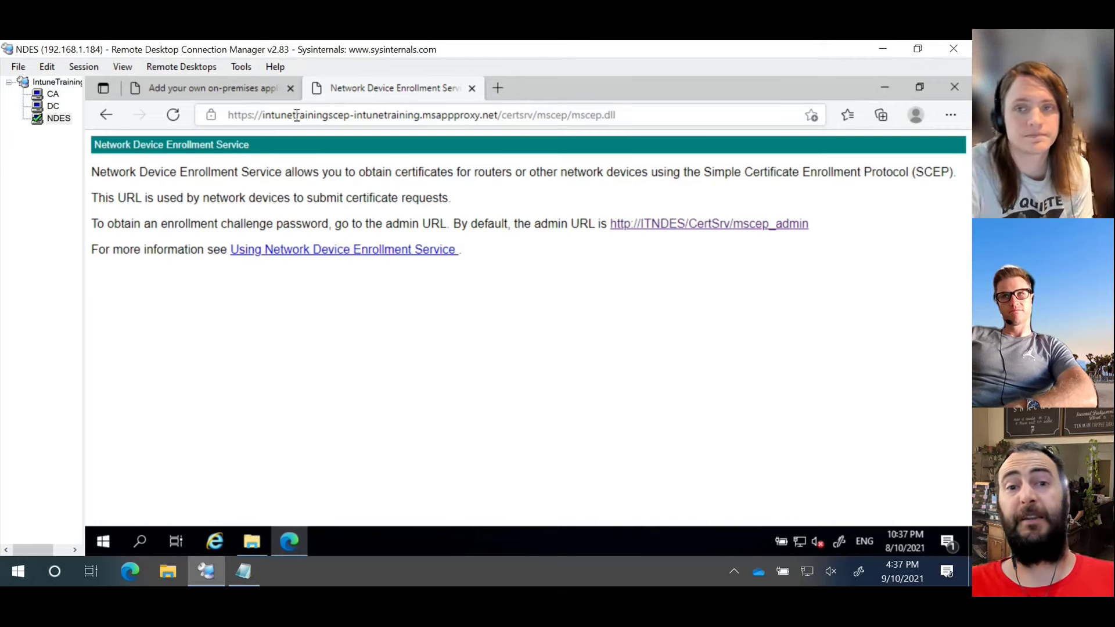
click(220, 121)
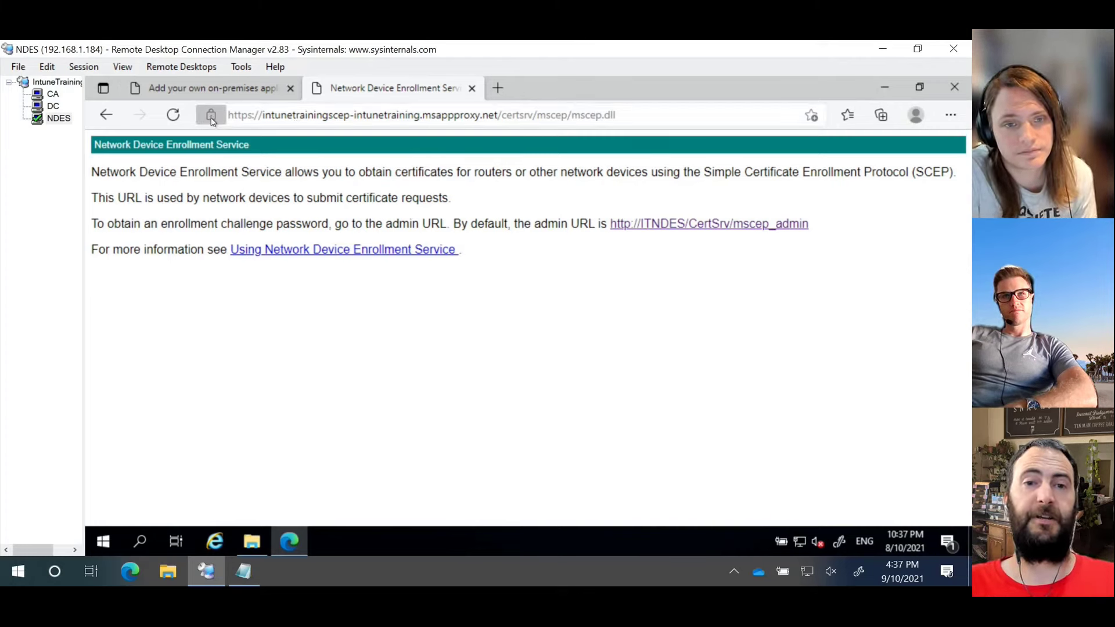
click(355, 170)
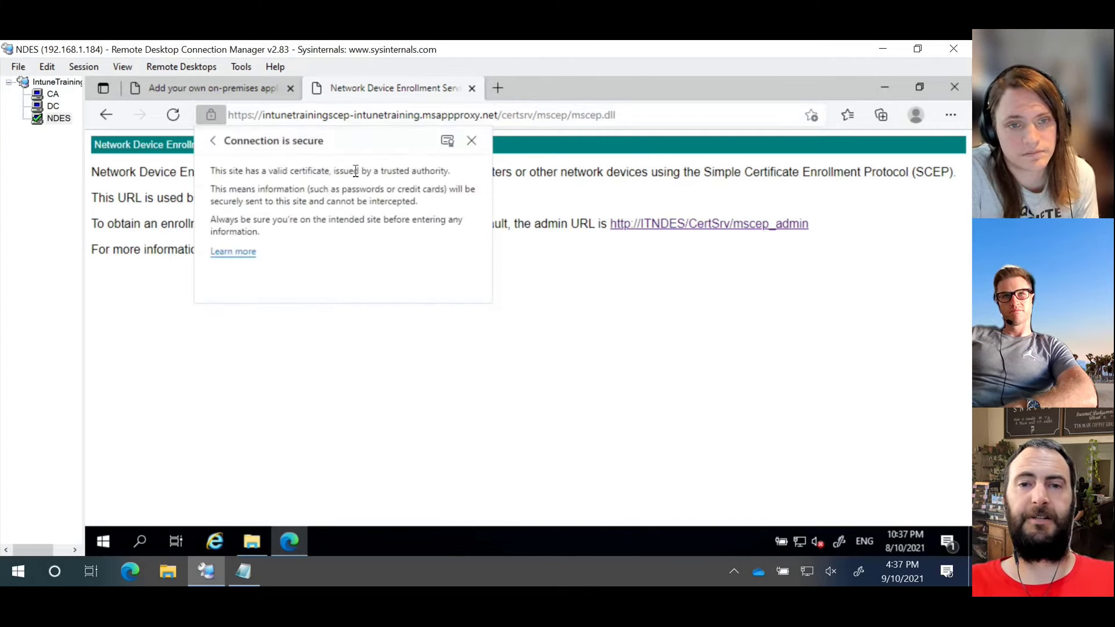
click(447, 141)
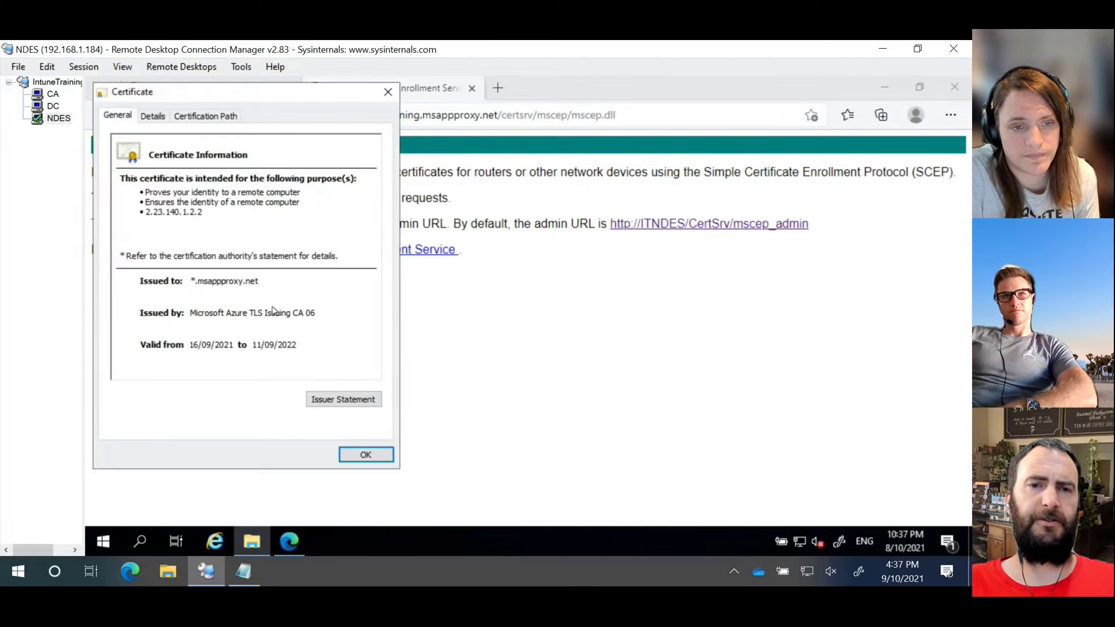
click(388, 92)
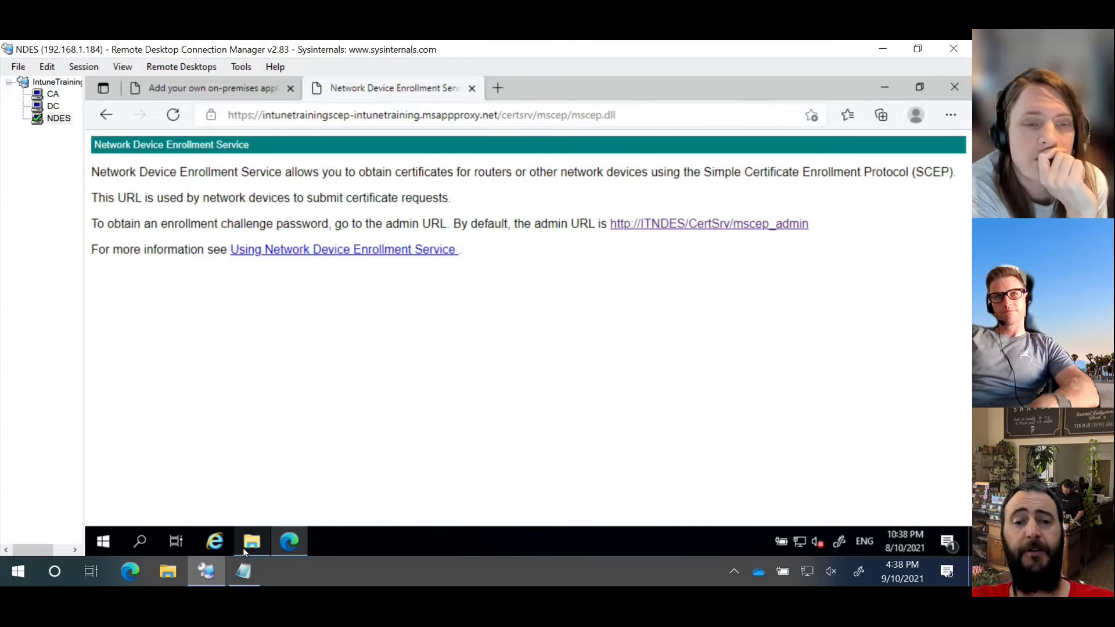
Step: Run IntuneCertificateConnector from Downloads as administrator, accept the licence and install it
mouse_move(246, 548)
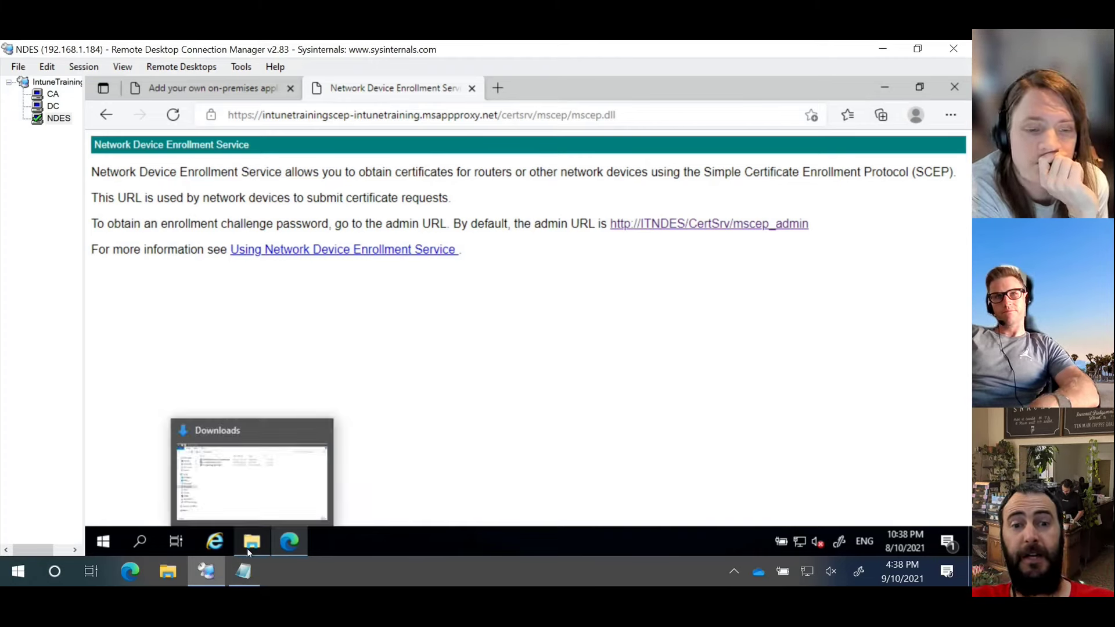
click(254, 509)
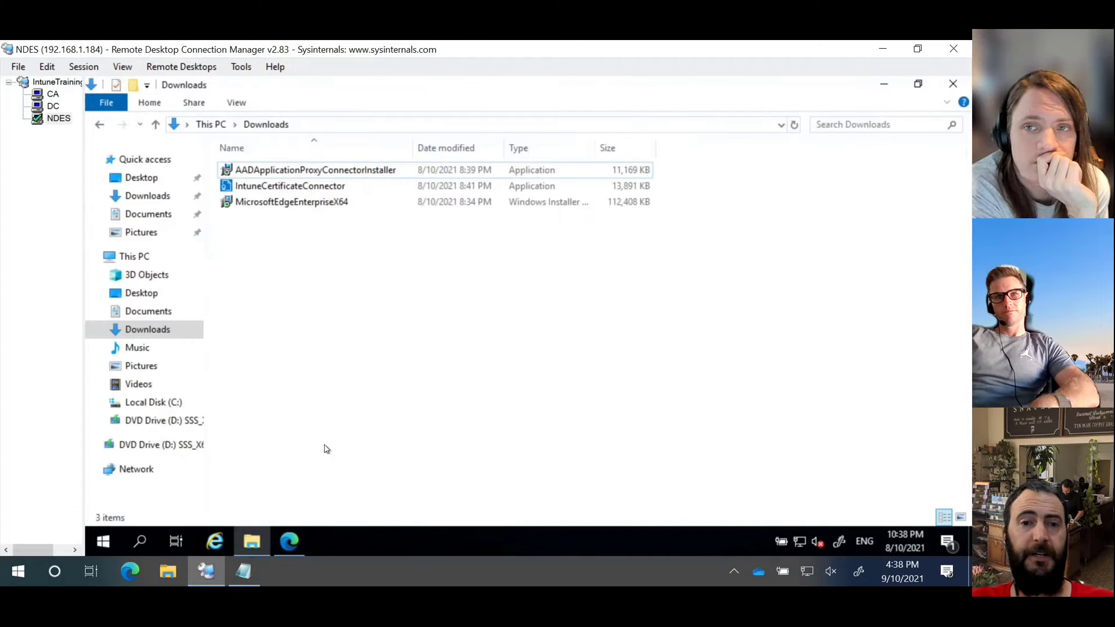
right_click(323, 194)
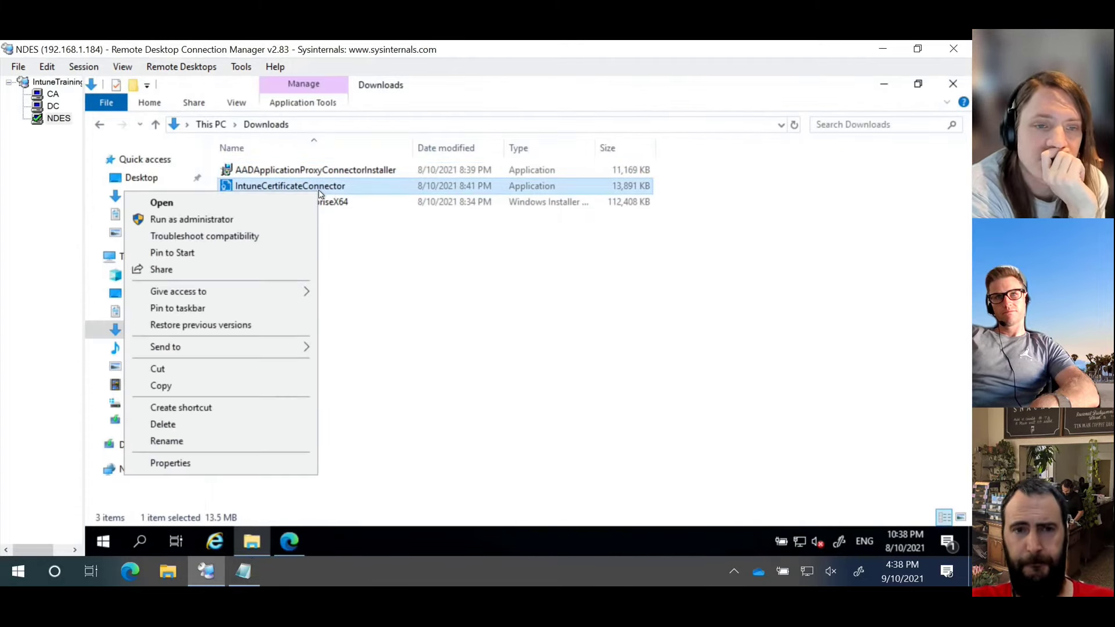
click(292, 219)
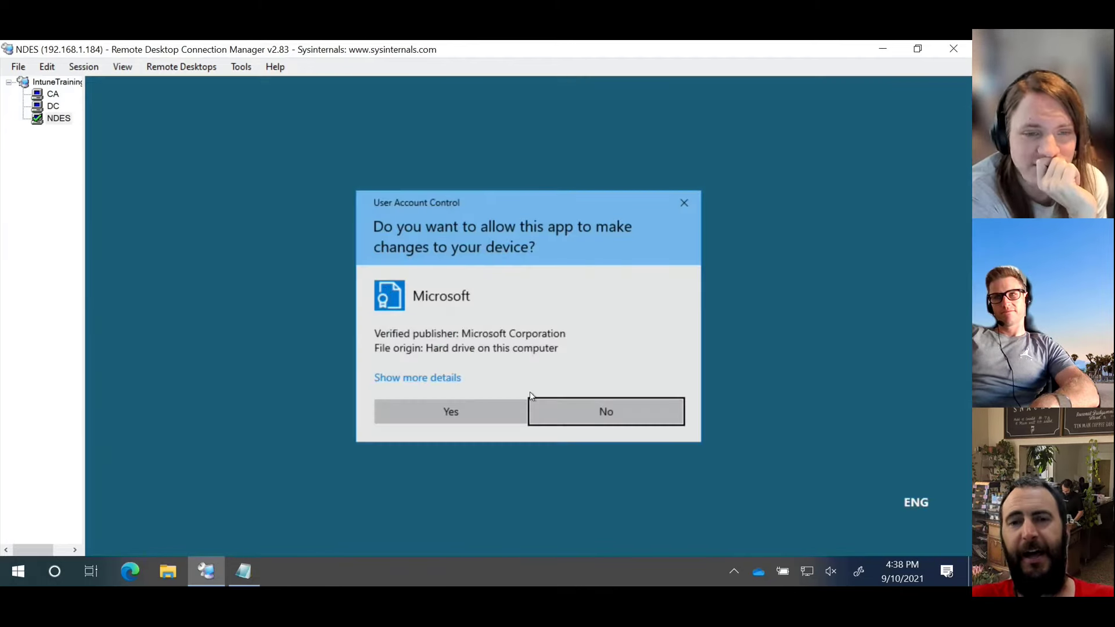
click(509, 405)
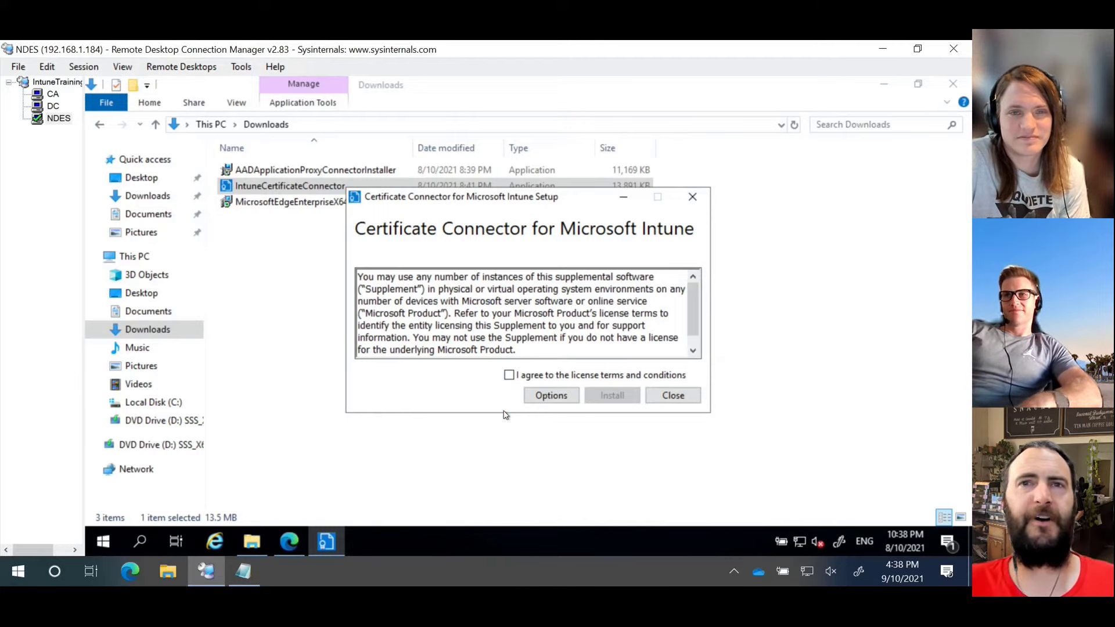
click(510, 375)
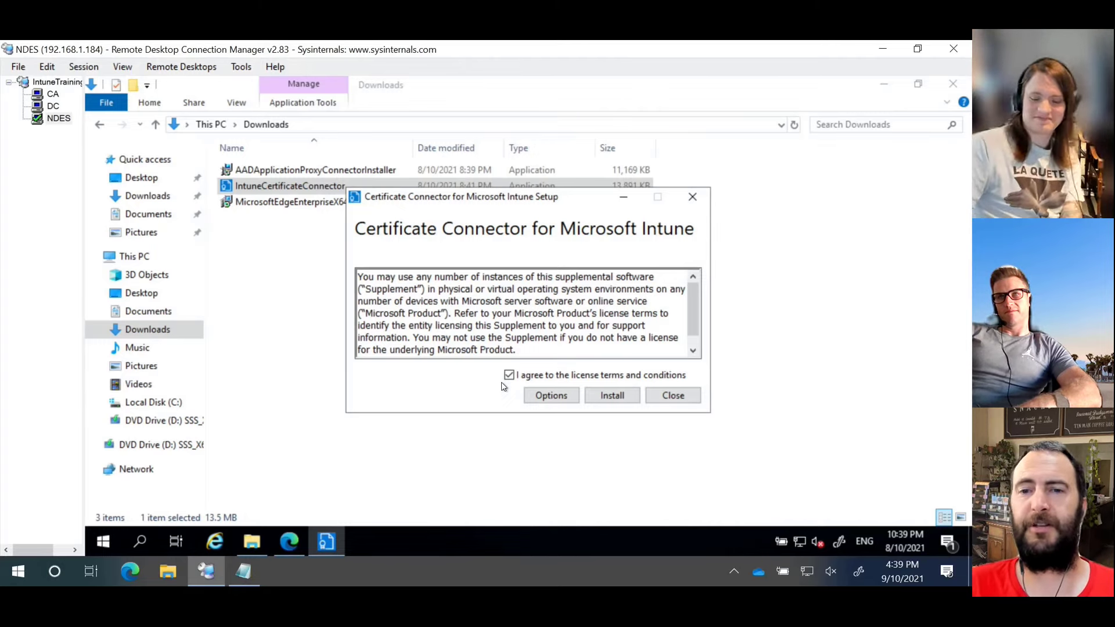
click(614, 397)
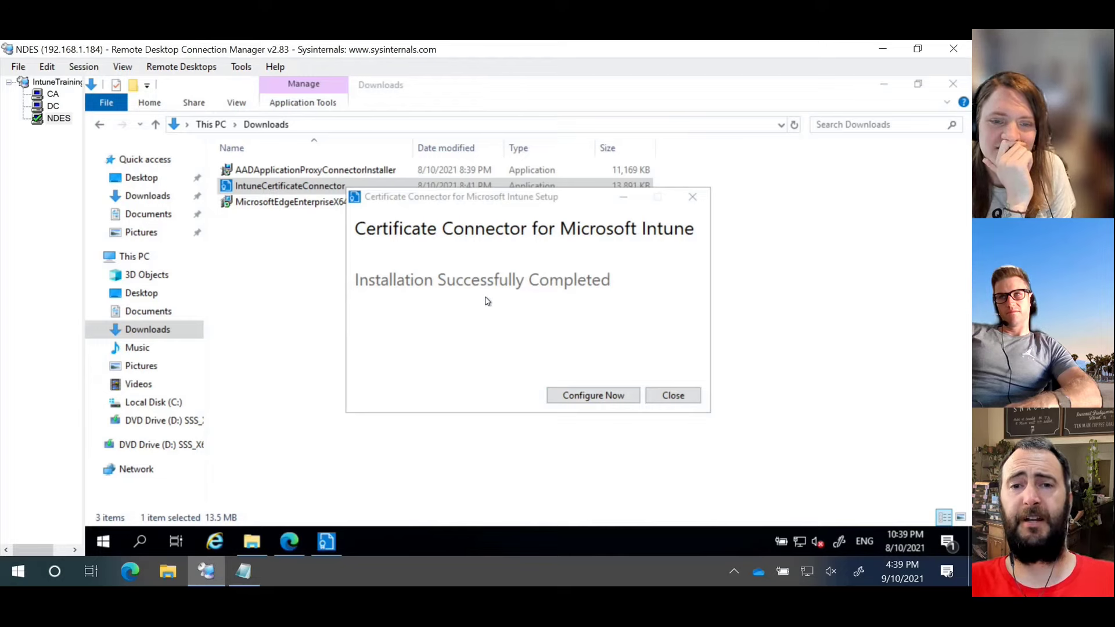
Step: Launch Configure Now, reposition the wizard window and switch the NDES session to full screen
click(603, 400)
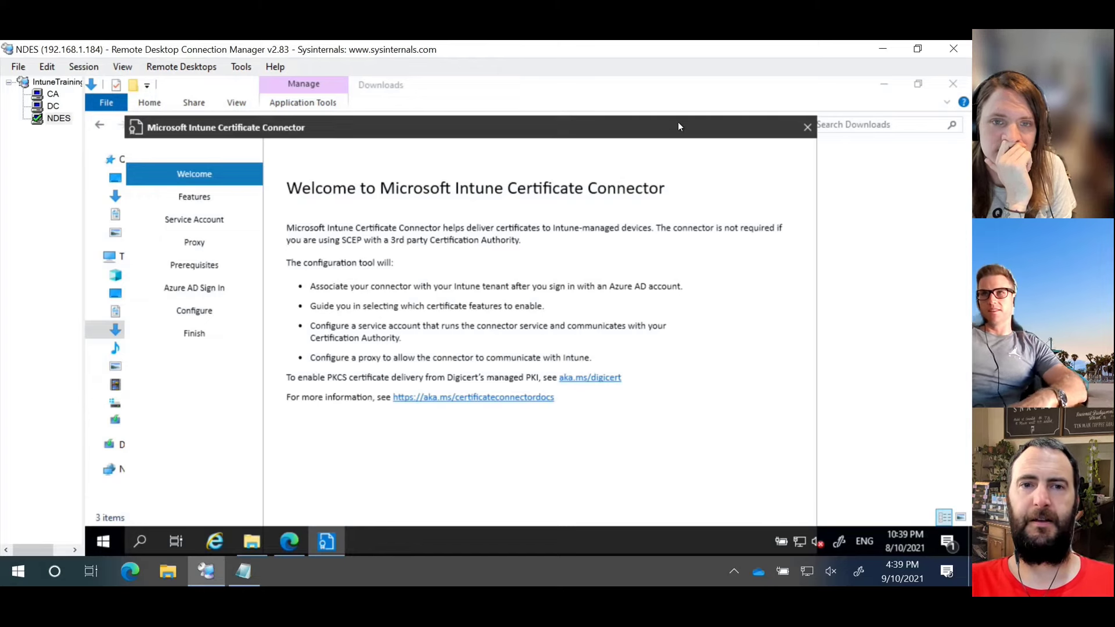
drag(678, 123, 679, 88)
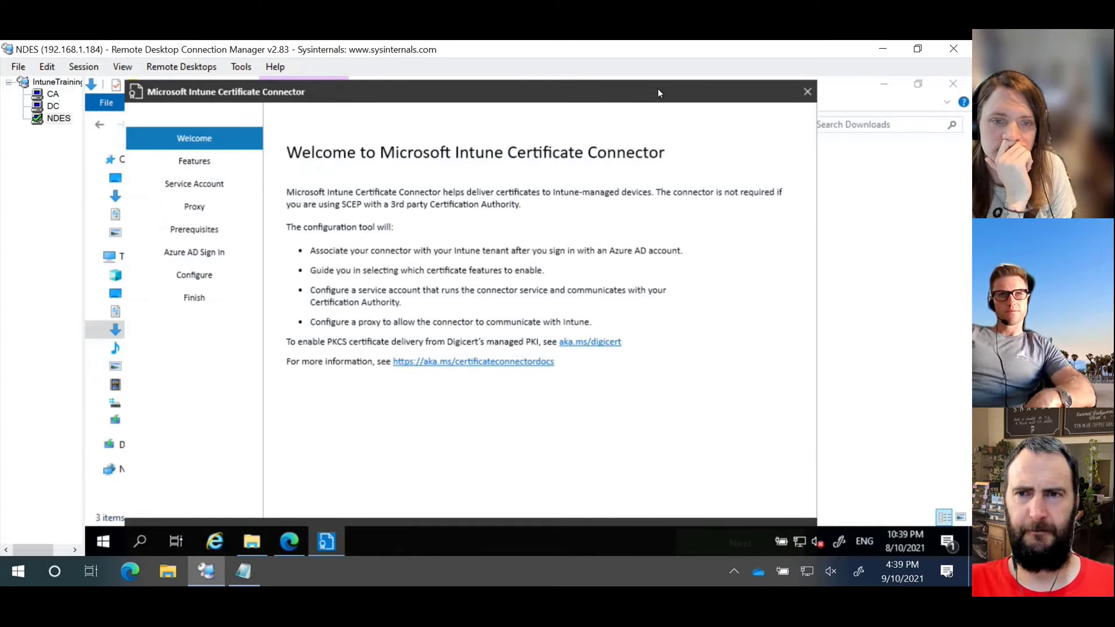
drag(657, 88, 655, 85)
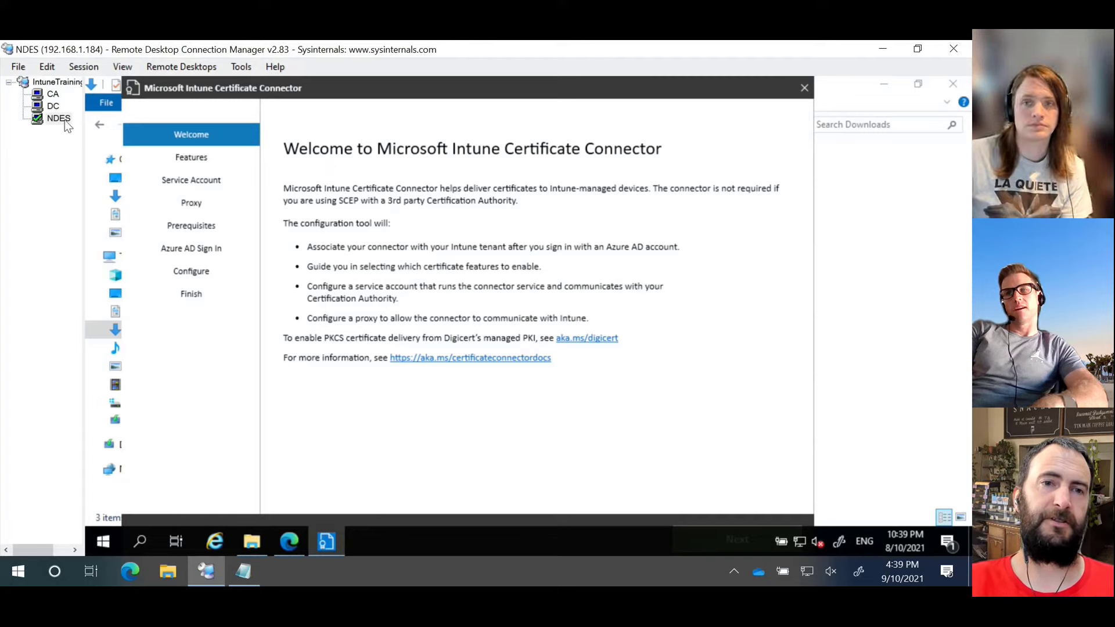
right_click(48, 121)
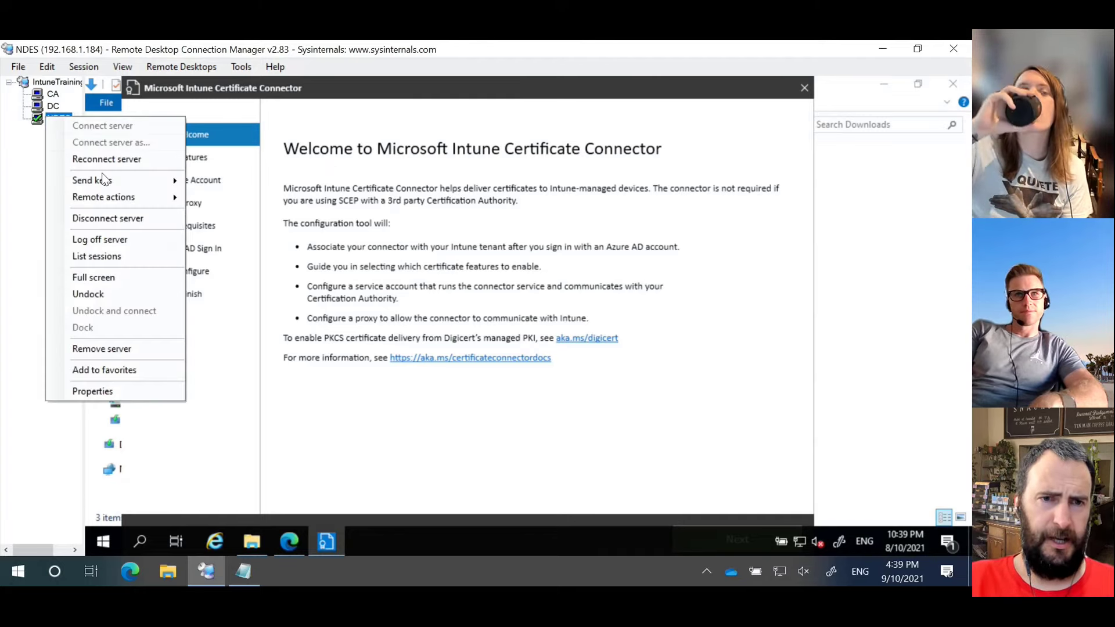
click(119, 276)
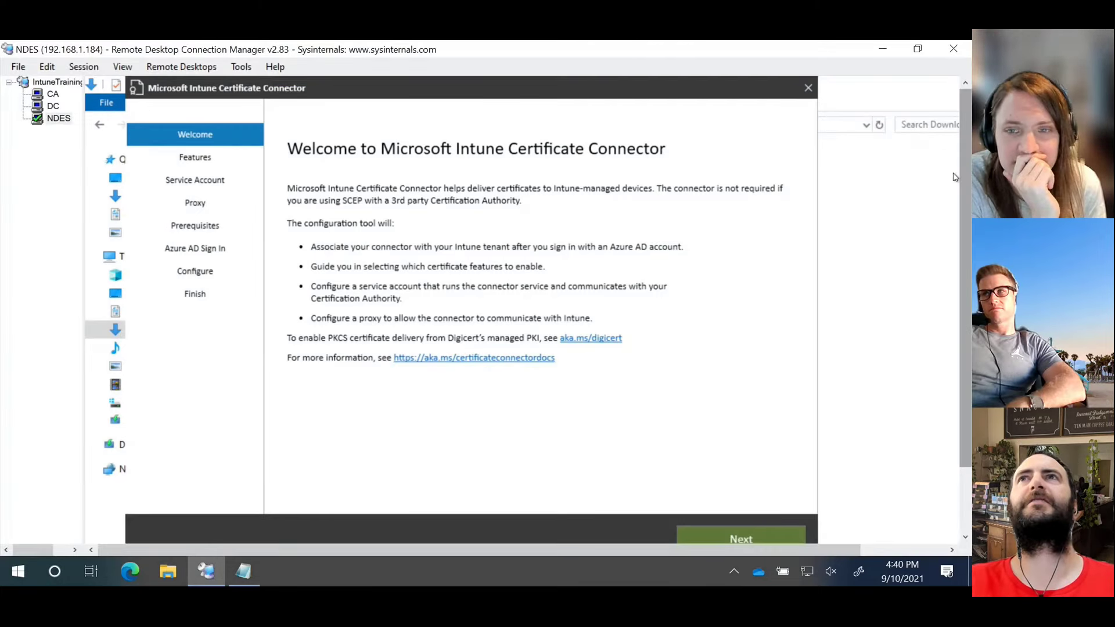
drag(968, 166, 969, 195)
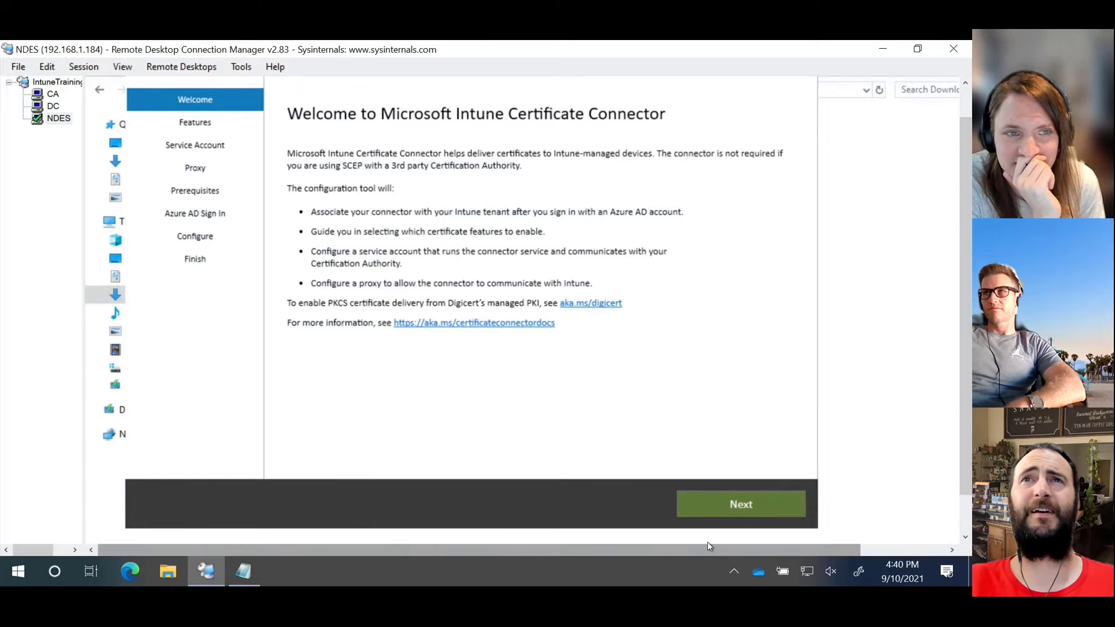
Step: Untick both PKCS options and tick SCEP, checking the imported-certificates and revocation help
click(717, 508)
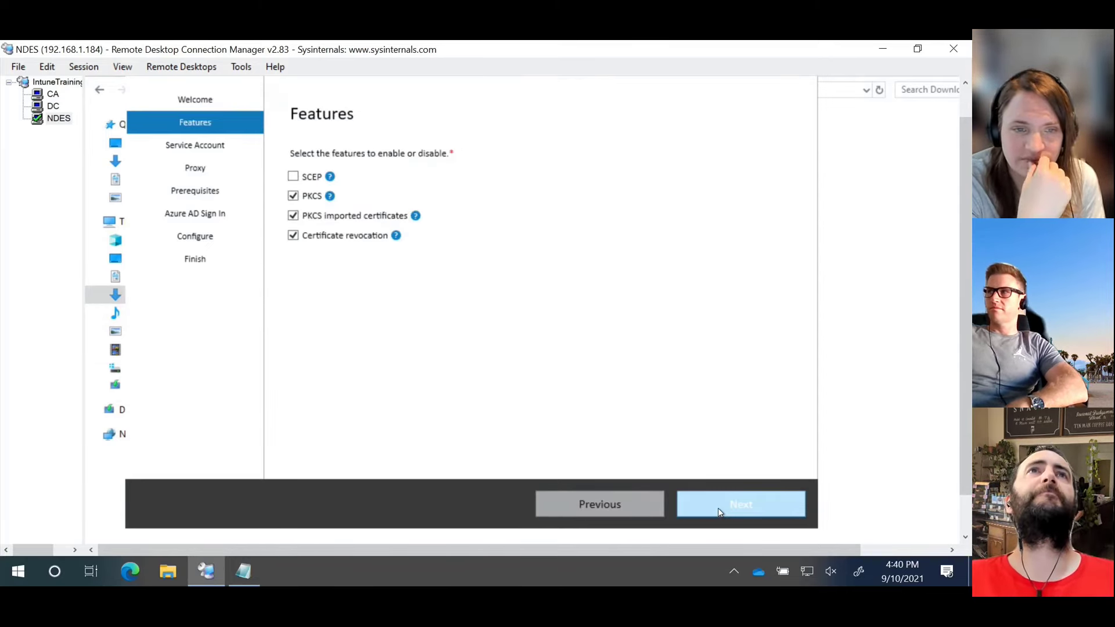
click(294, 196)
click(293, 216)
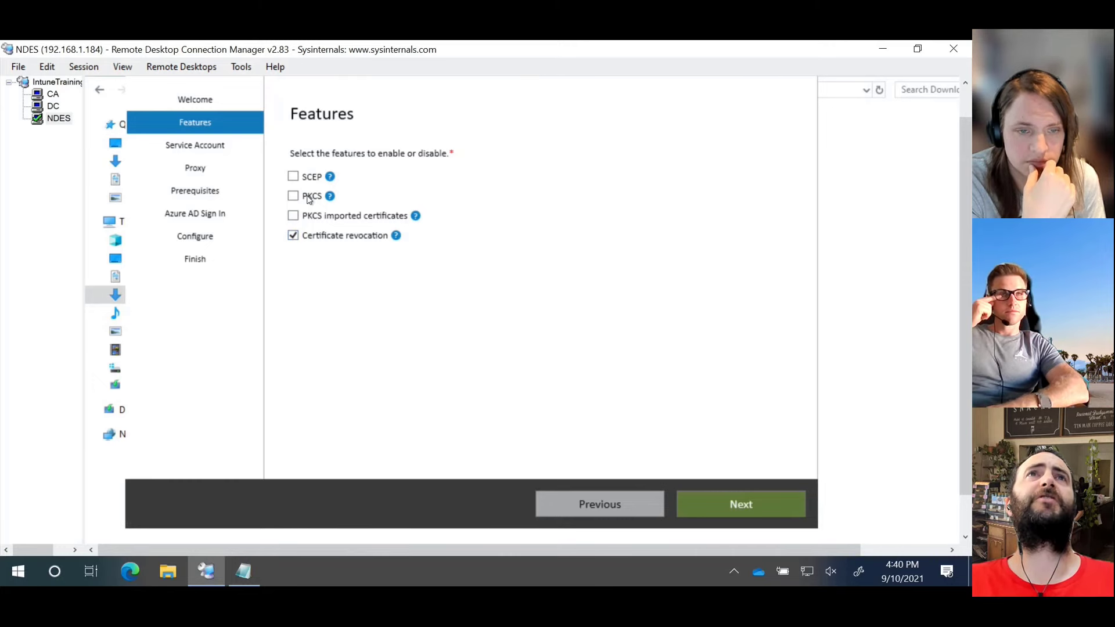
click(294, 178)
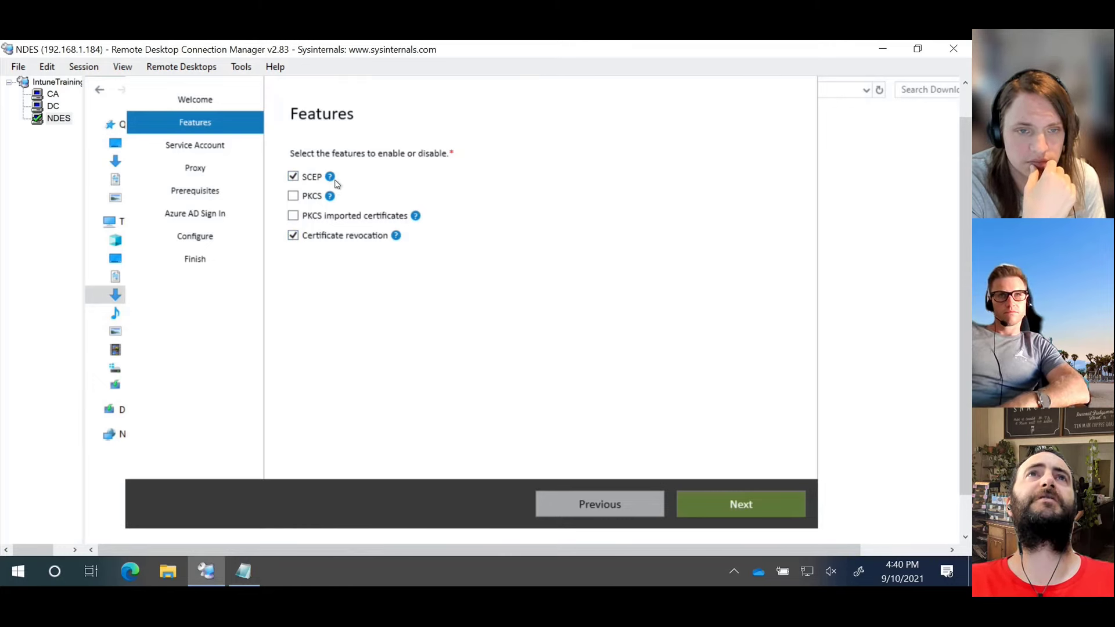
mouse_move(329, 179)
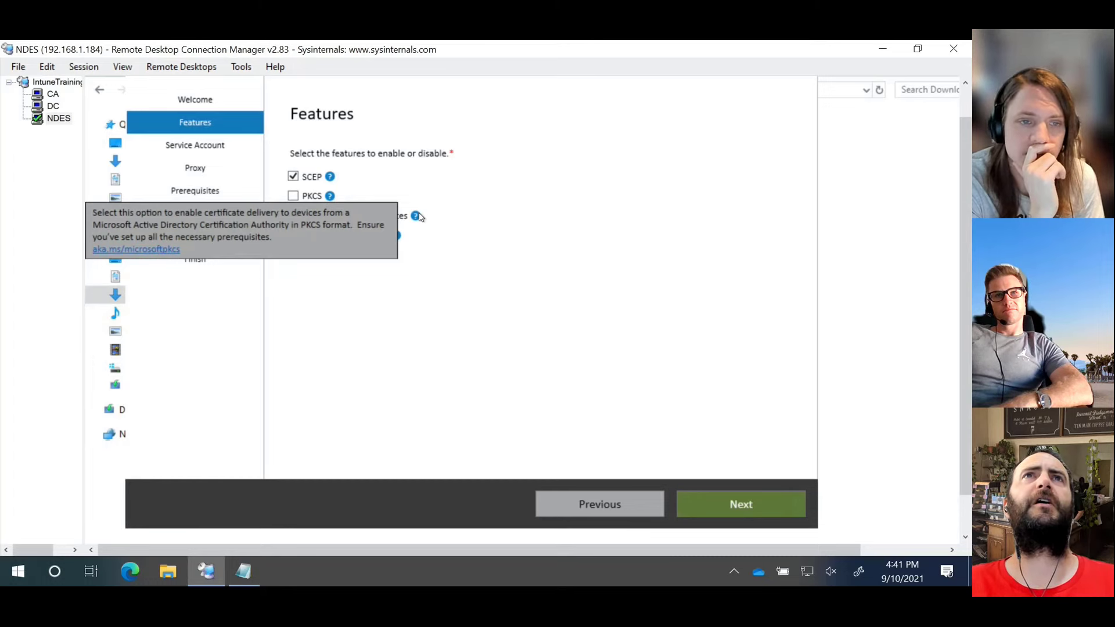
mouse_move(417, 216)
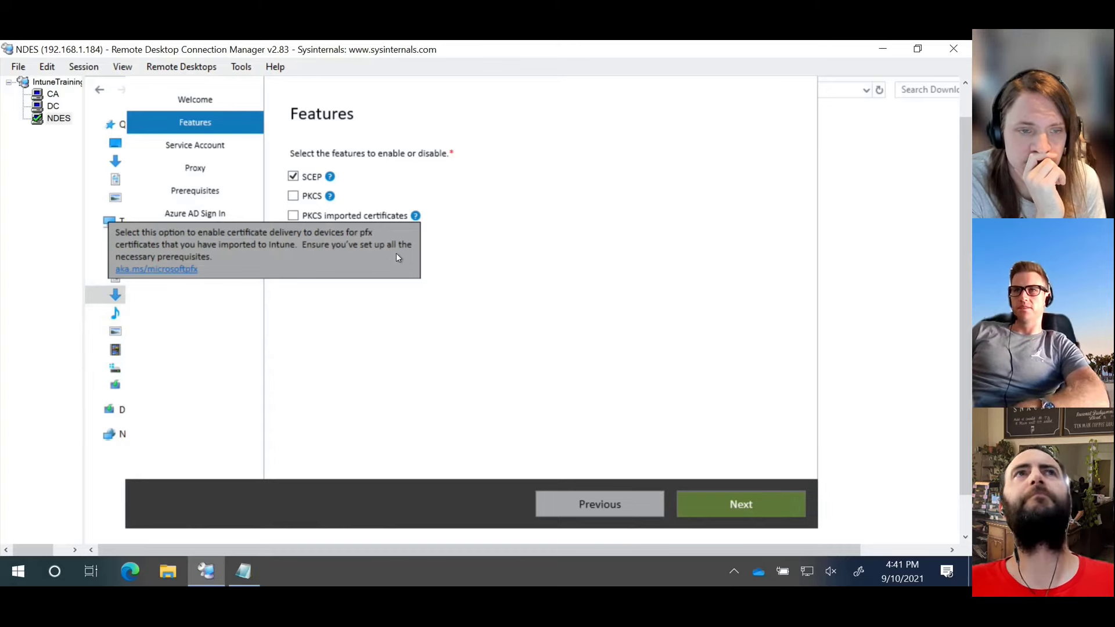
click(484, 250)
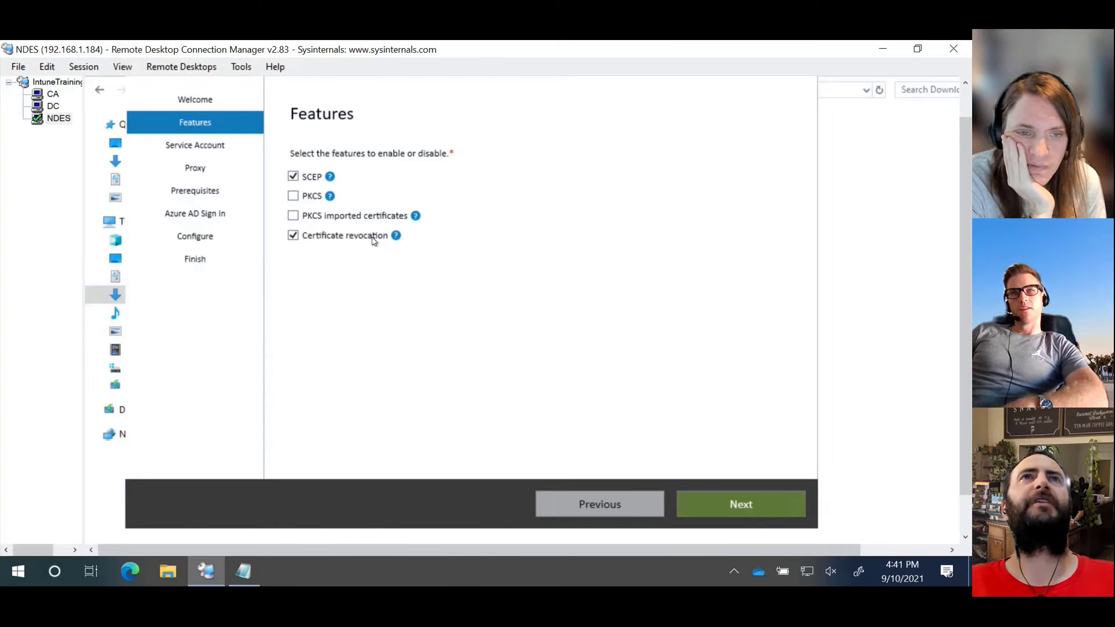
click(396, 237)
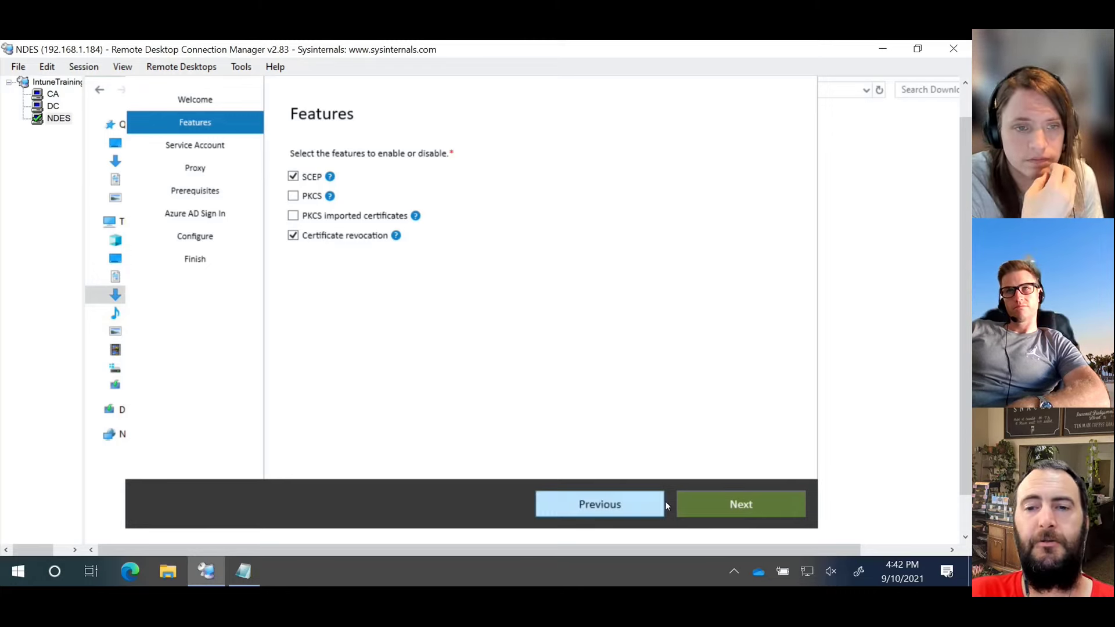
Step: Continue with the SYSTEM service account and blank proxy settings to run prerequisite checks
click(731, 506)
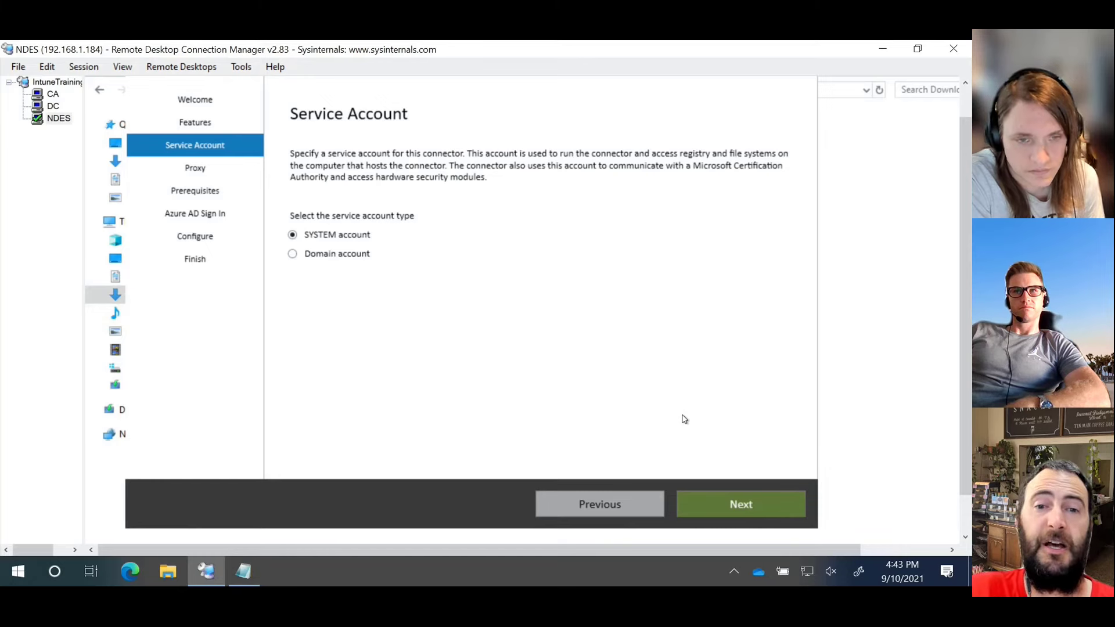
click(726, 507)
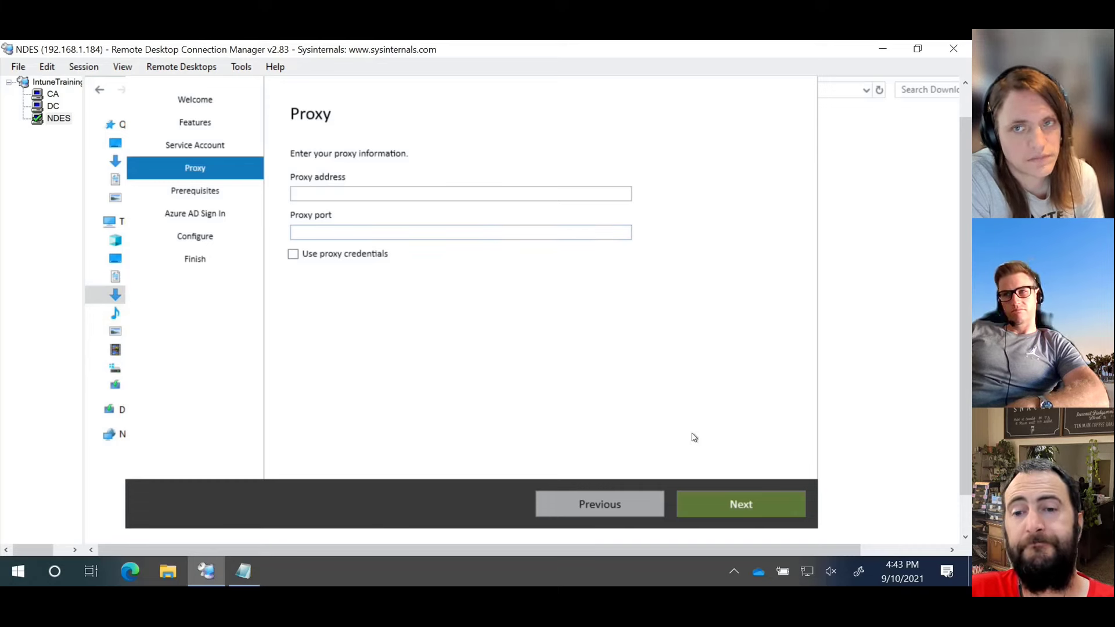
click(727, 505)
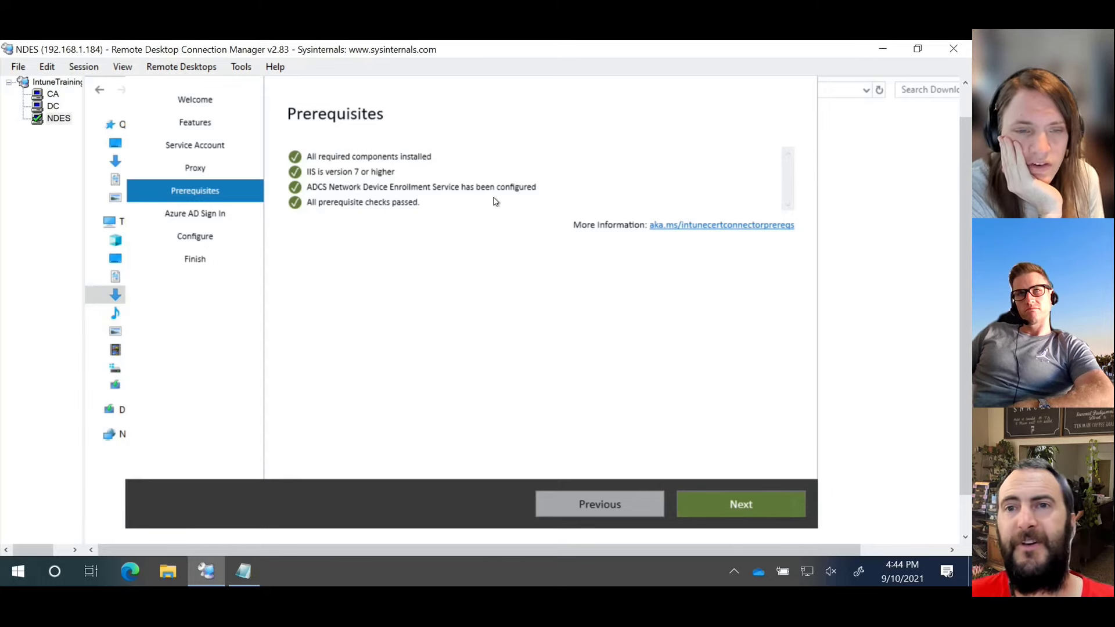
Step: Continue from Prerequisites and leave the Environment dropdown on Public Commercial Cloud
click(713, 503)
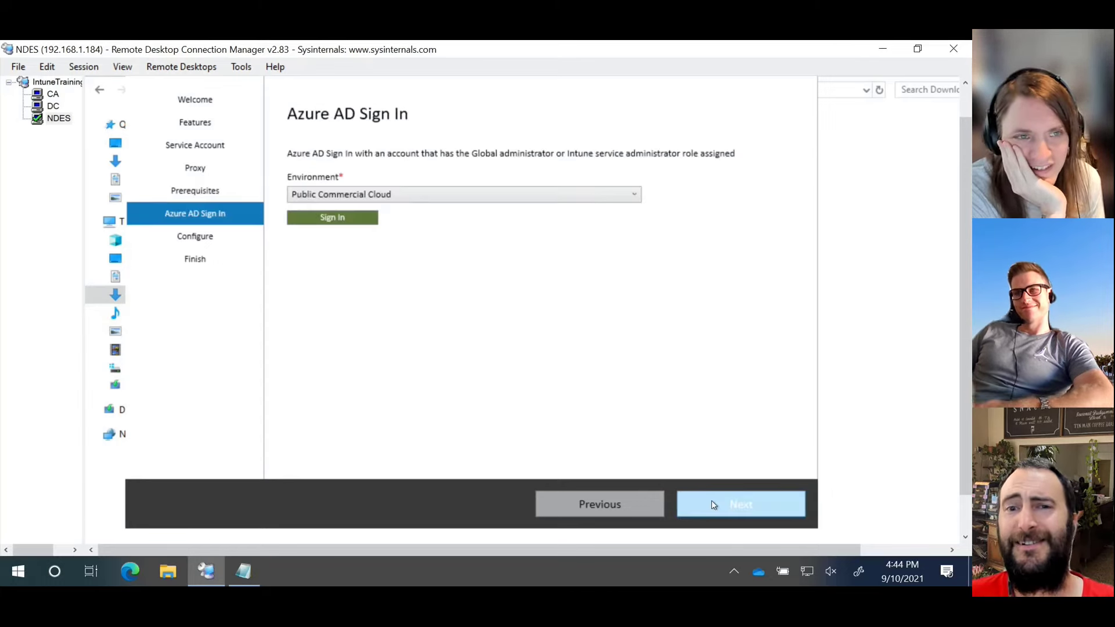
click(627, 195)
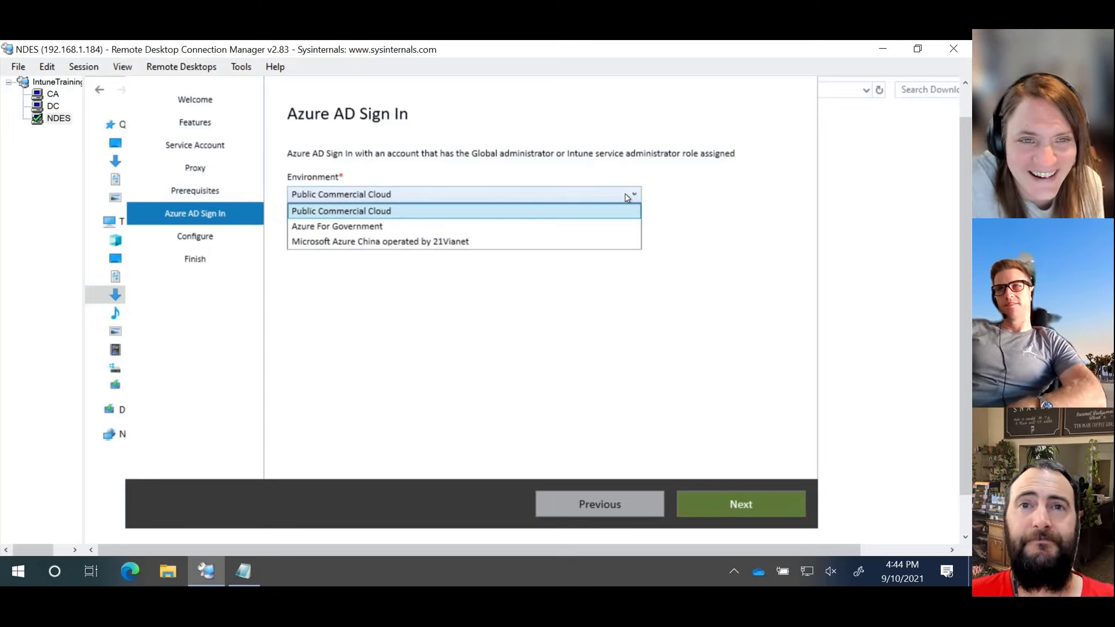
click(627, 197)
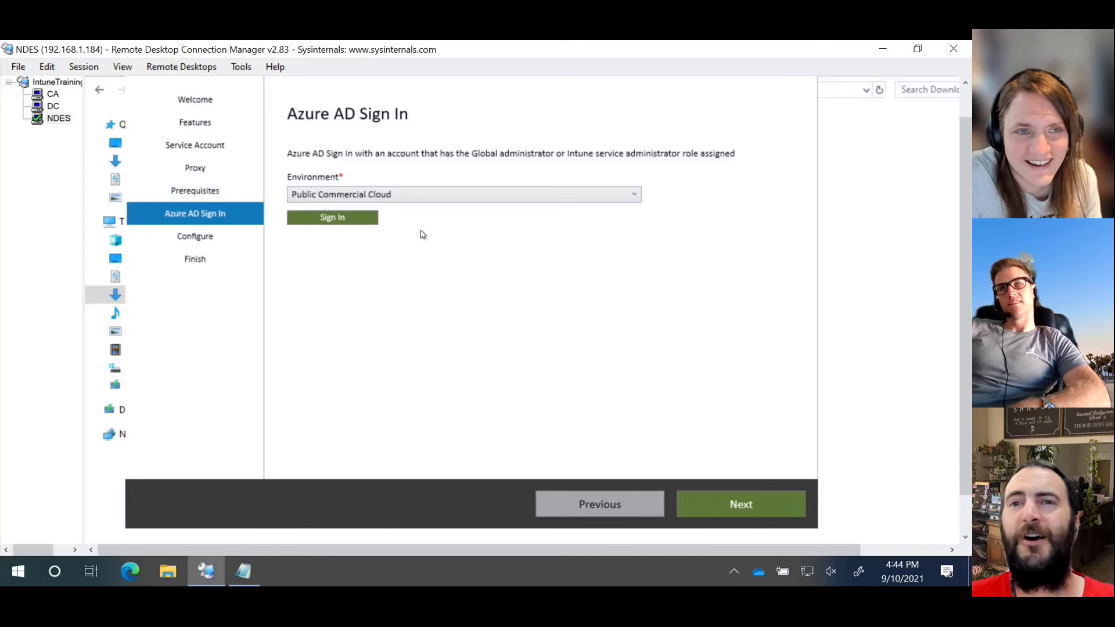
click(444, 201)
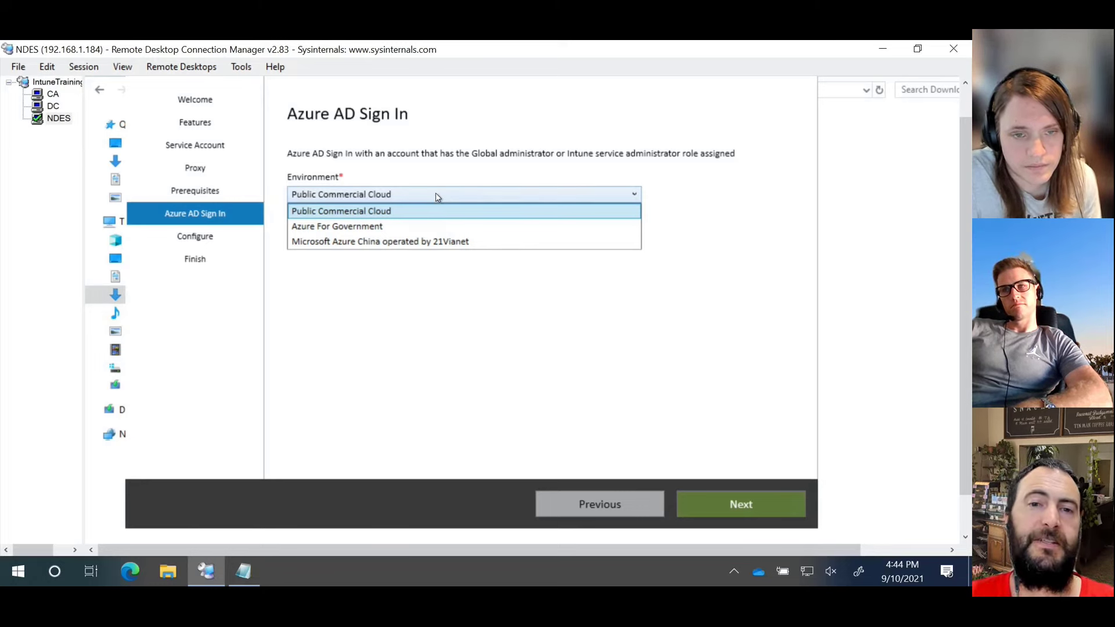
click(436, 195)
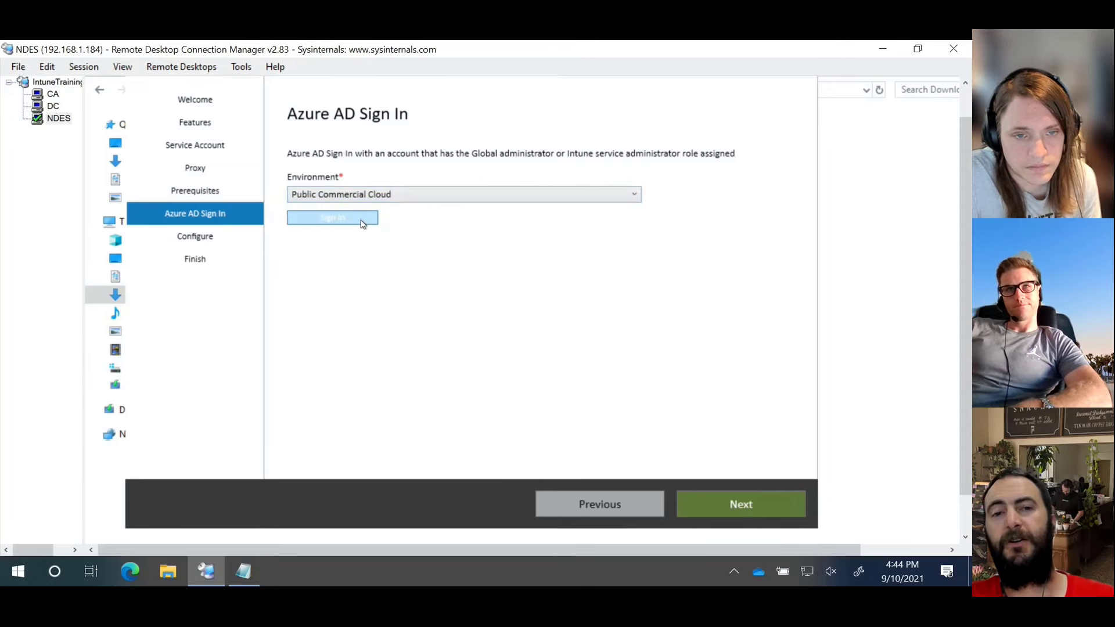
Step: Sign in to Azure AD with the tenant admin account, finish the certificate connector configuration, and exit
click(361, 223)
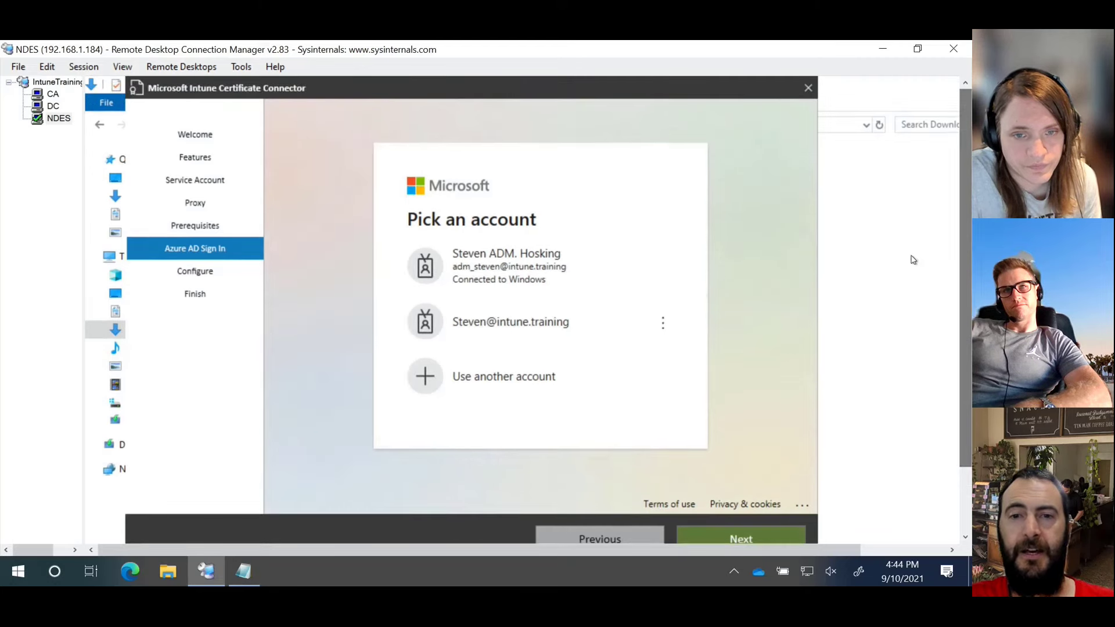
click(554, 330)
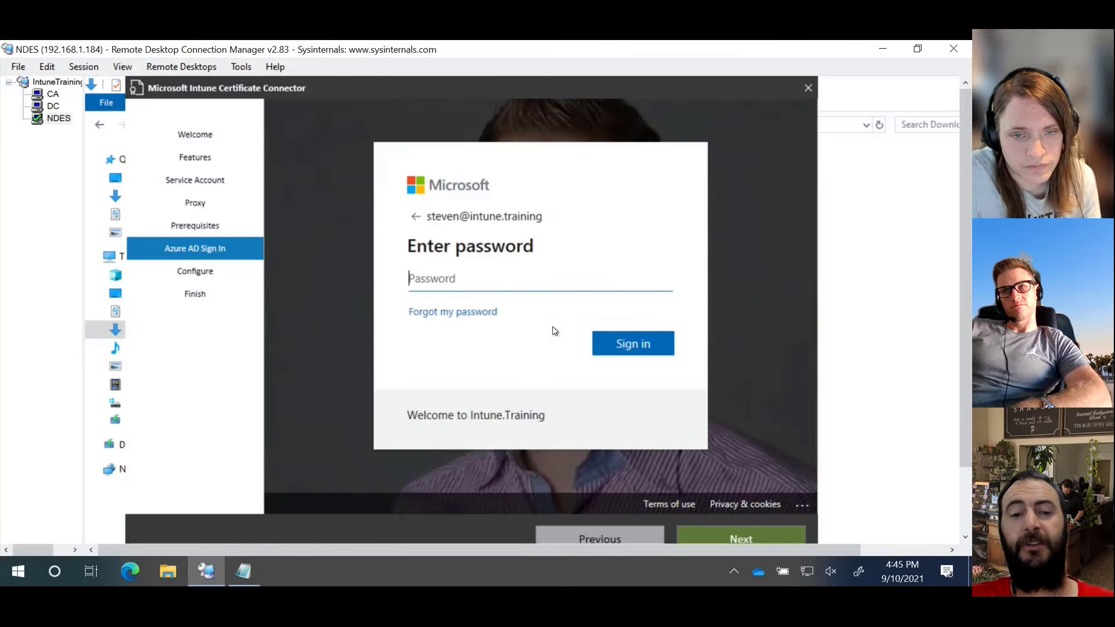
text(********)
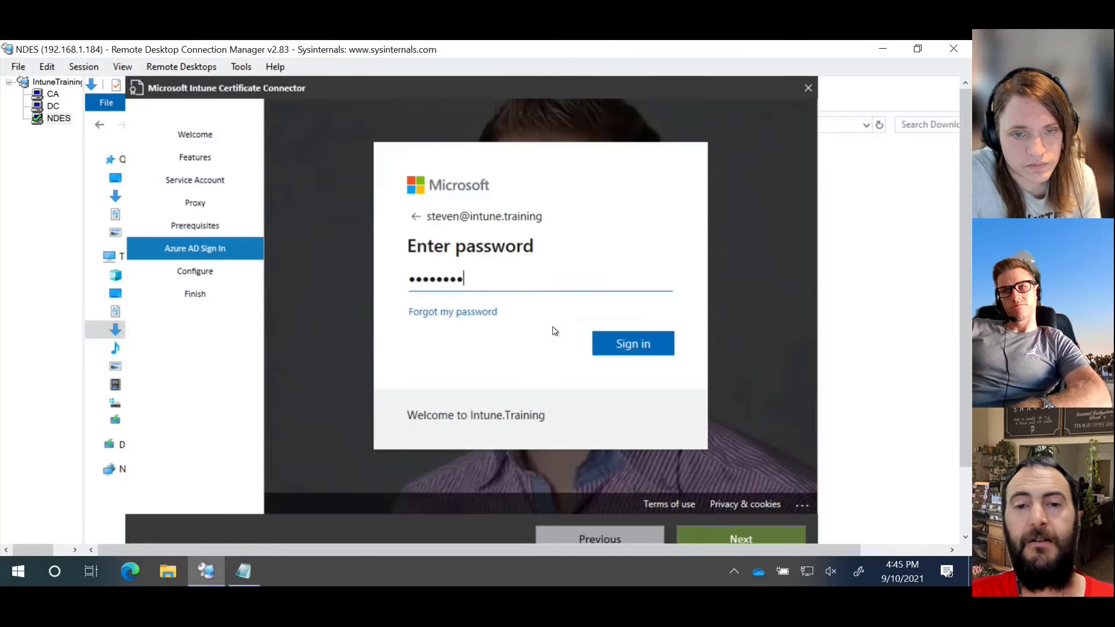
text(*)
key(Return)
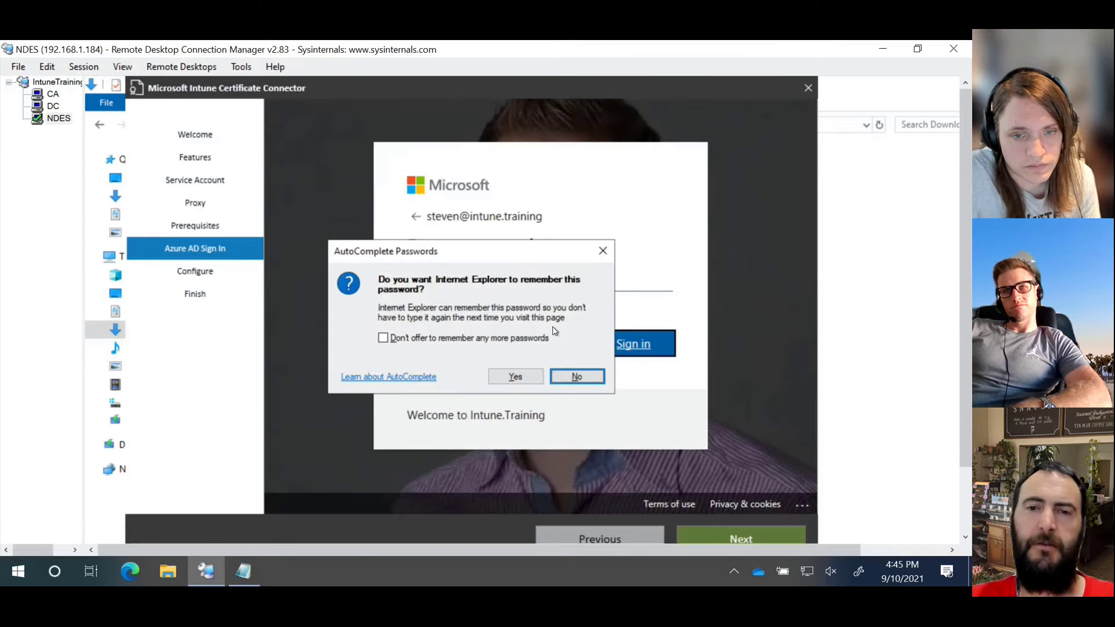
click(576, 377)
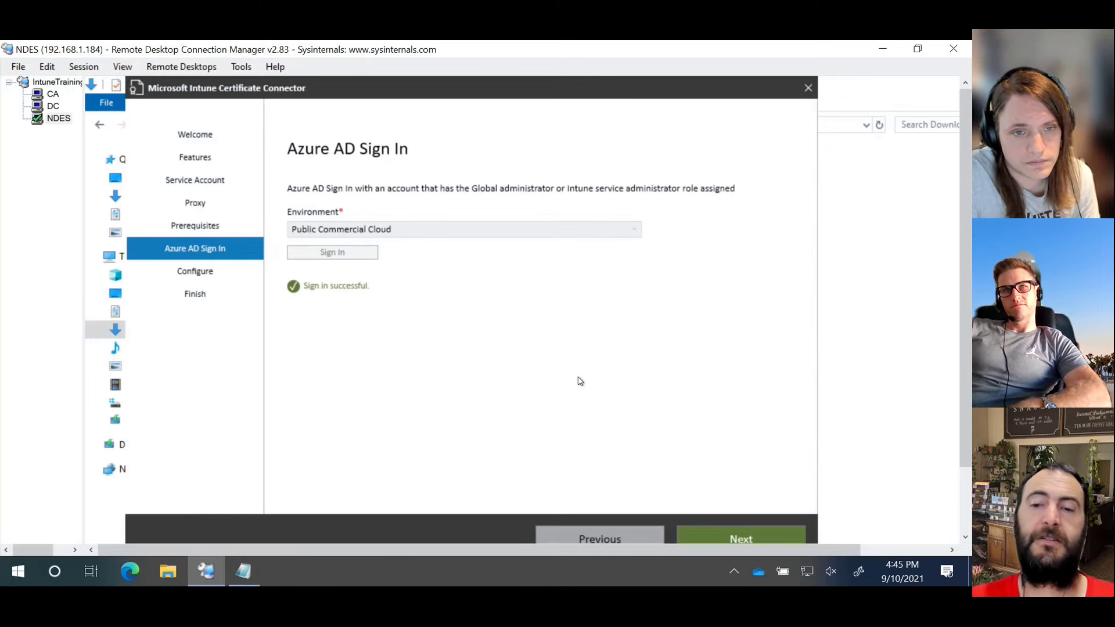
click(720, 536)
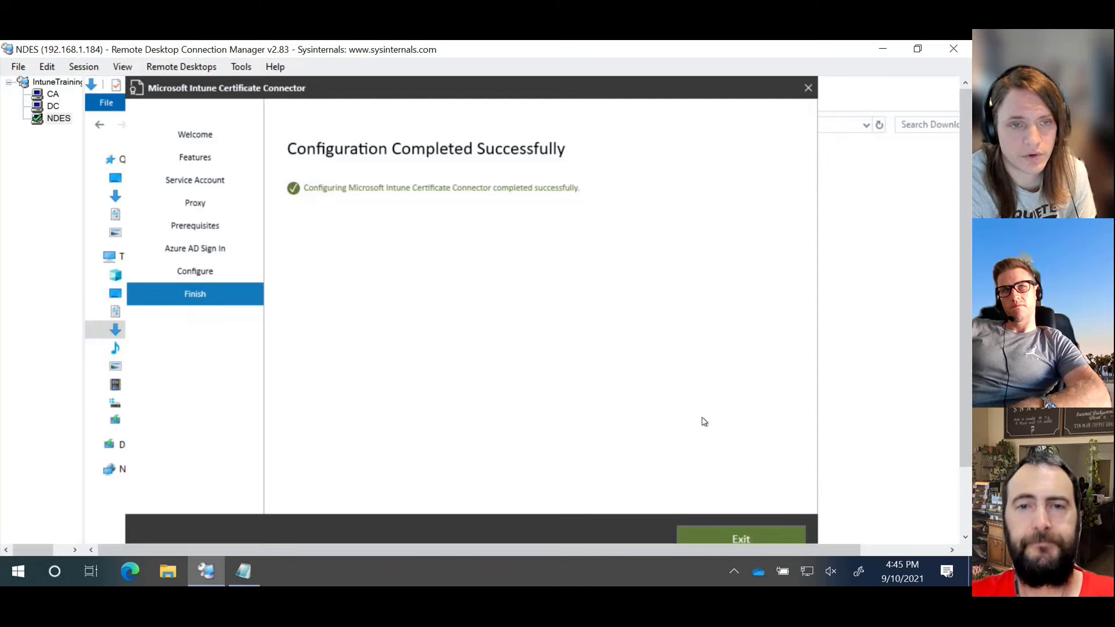
click(737, 540)
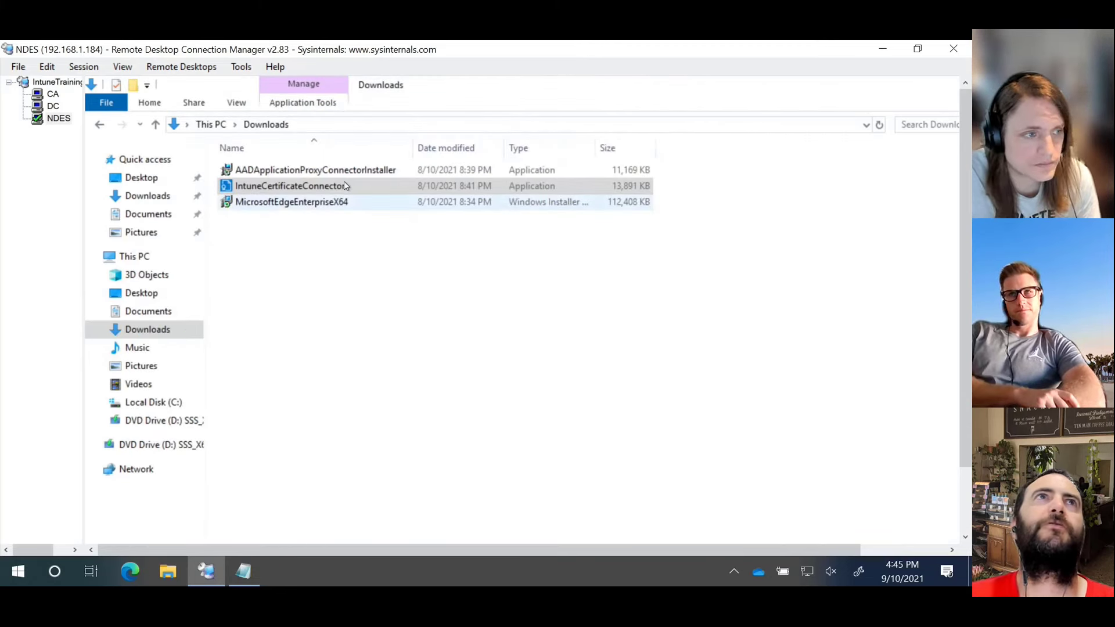
Step: Set the NDES server's remote desktop size to Same as client area and reconnect to NDES
right_click(44, 121)
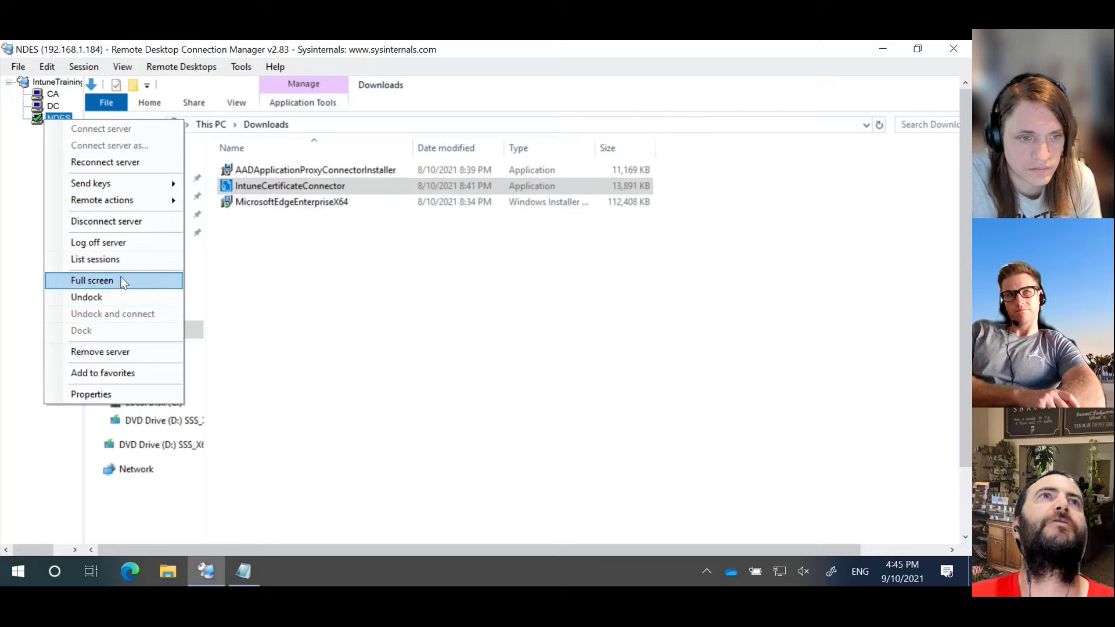
click(111, 398)
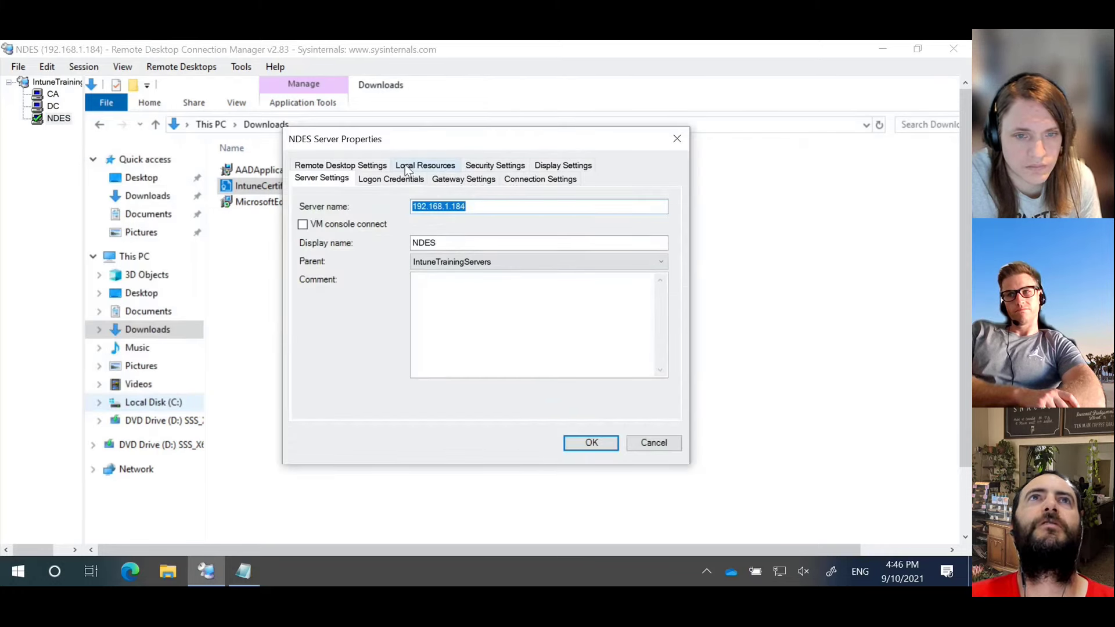
click(381, 165)
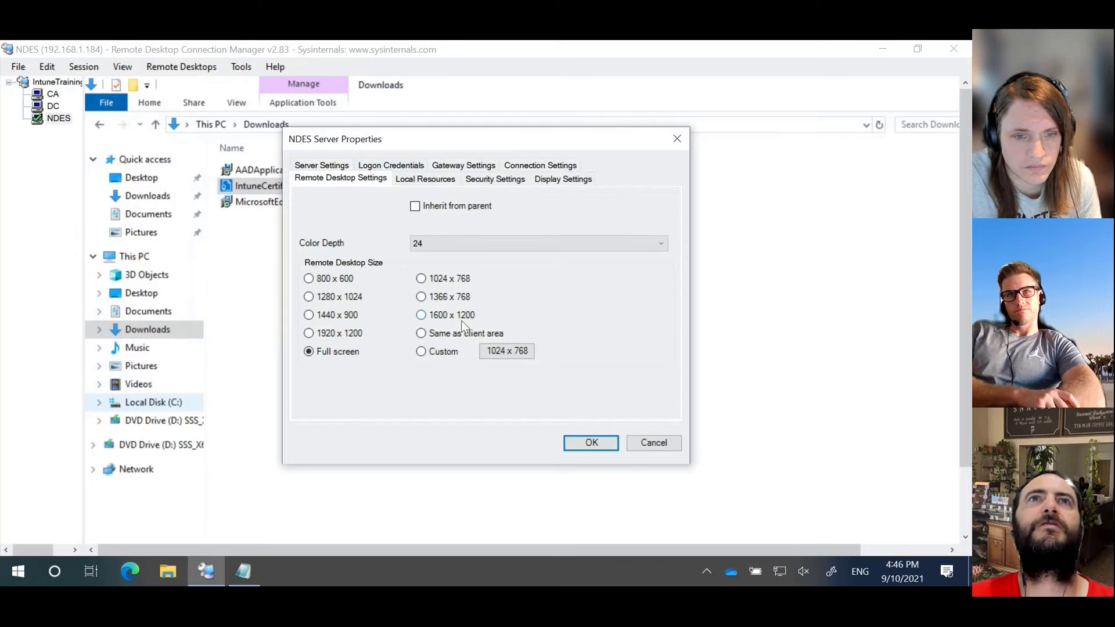
click(459, 337)
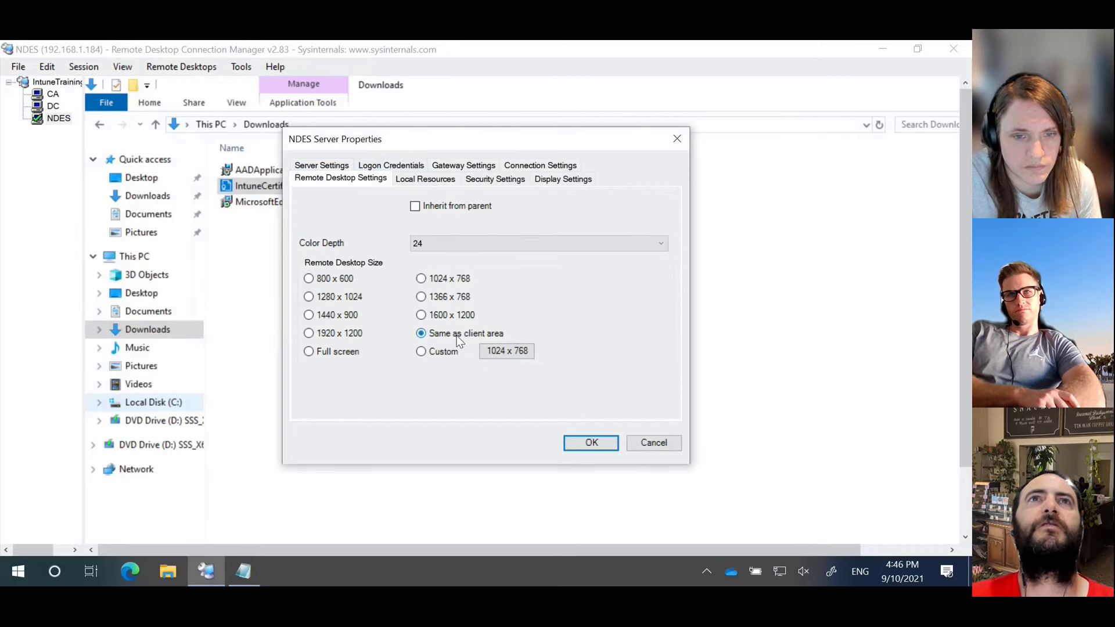
click(592, 448)
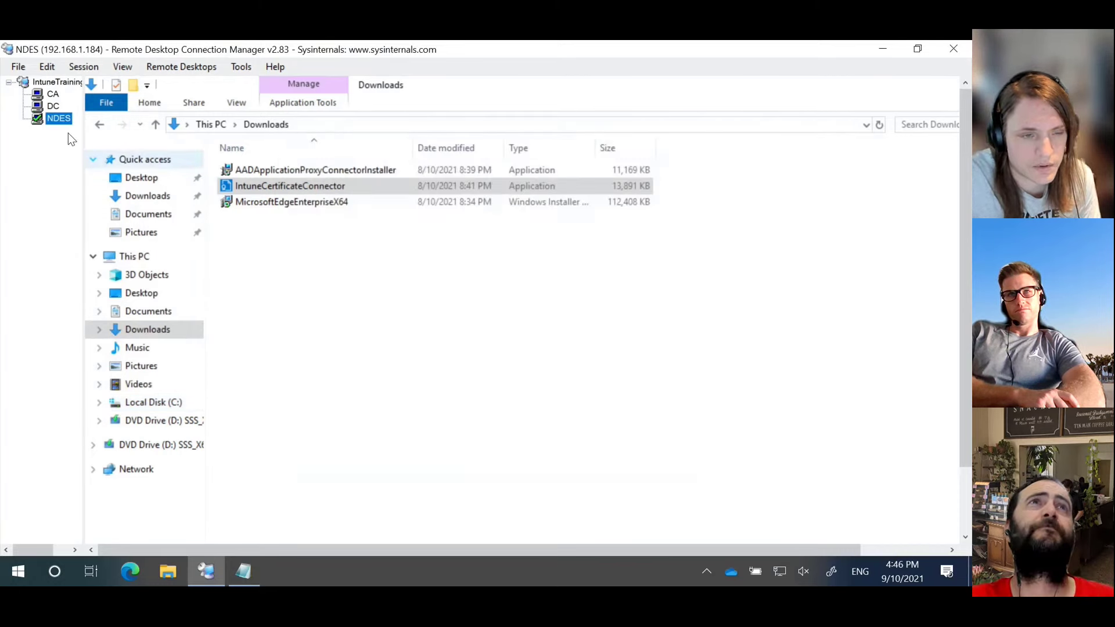
right_click(58, 119)
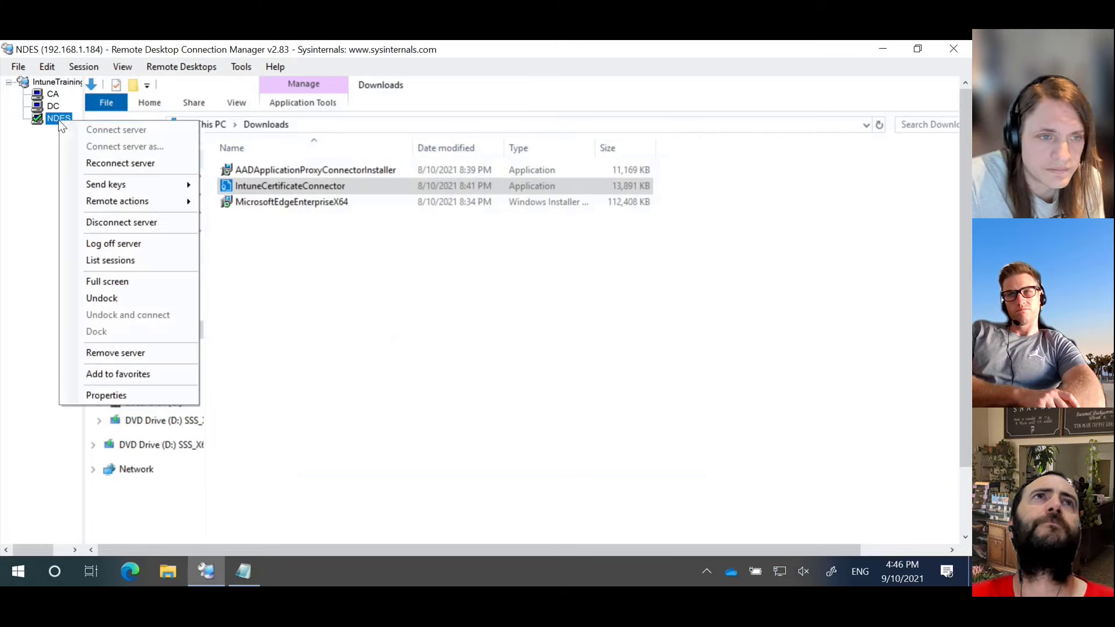
click(100, 165)
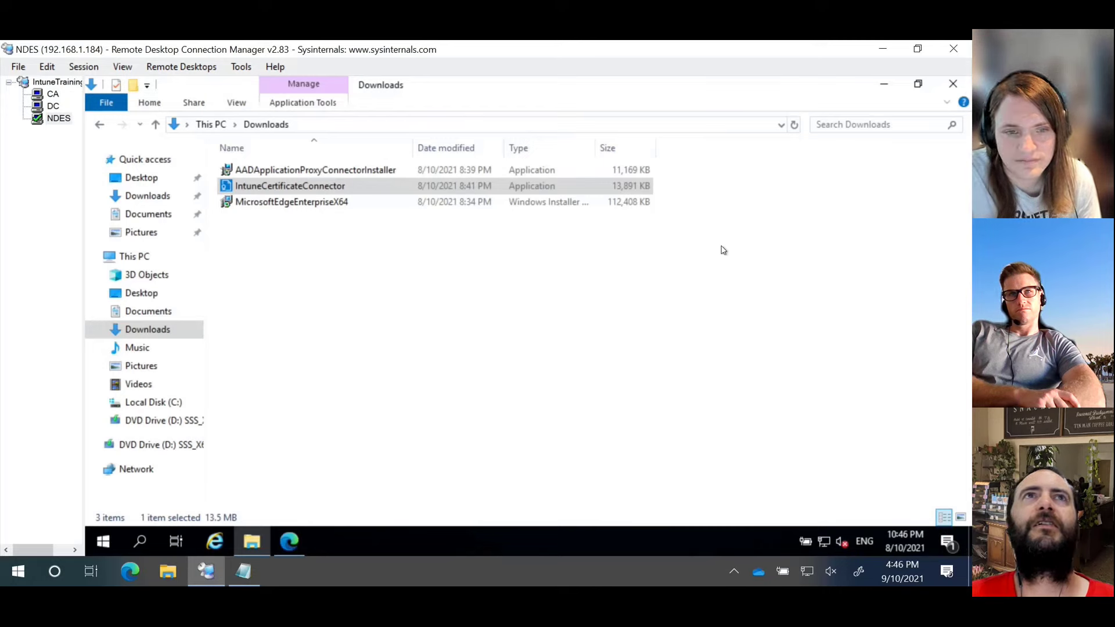
Step: Reload the proxied mscep.dll SCEP URL in Edge, getting HTTP 403.0 Forbidden, then return to Downloads
click(424, 428)
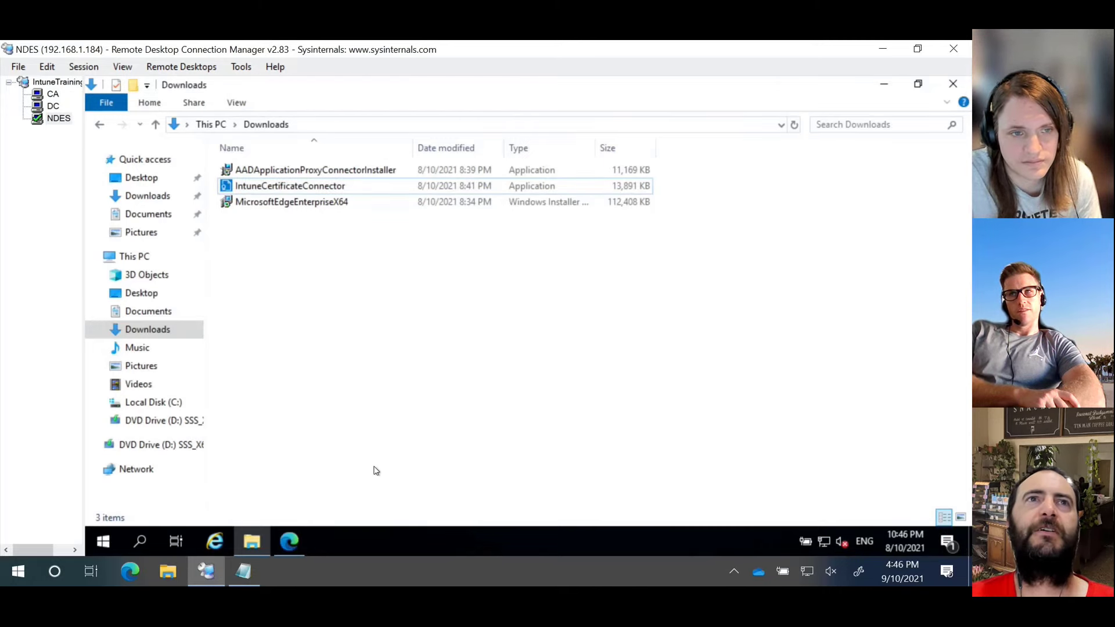
click(284, 549)
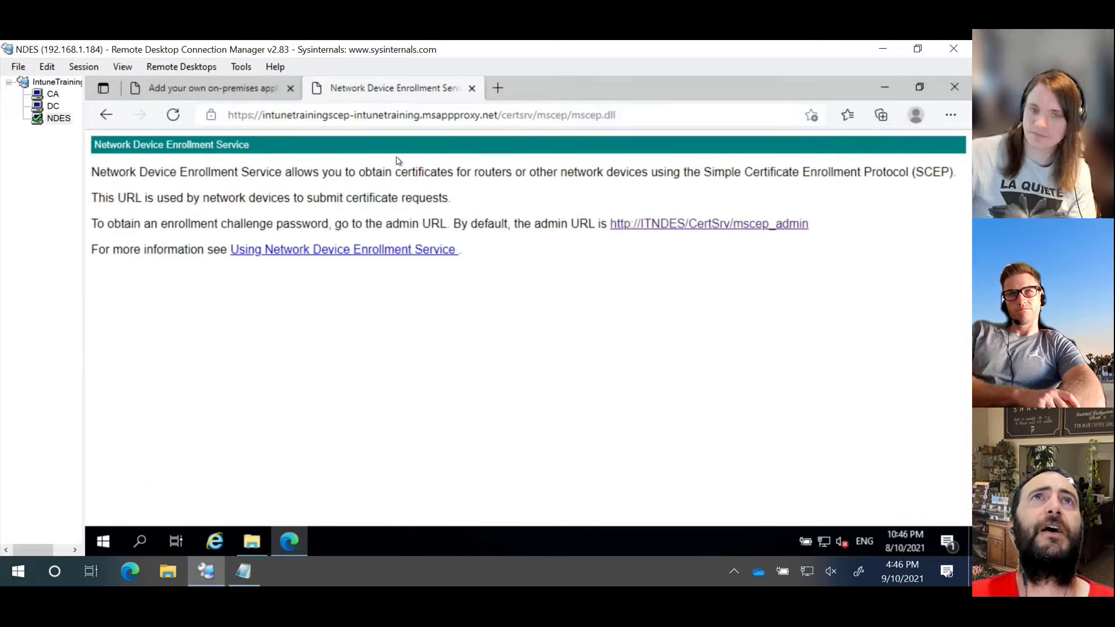
click(420, 115)
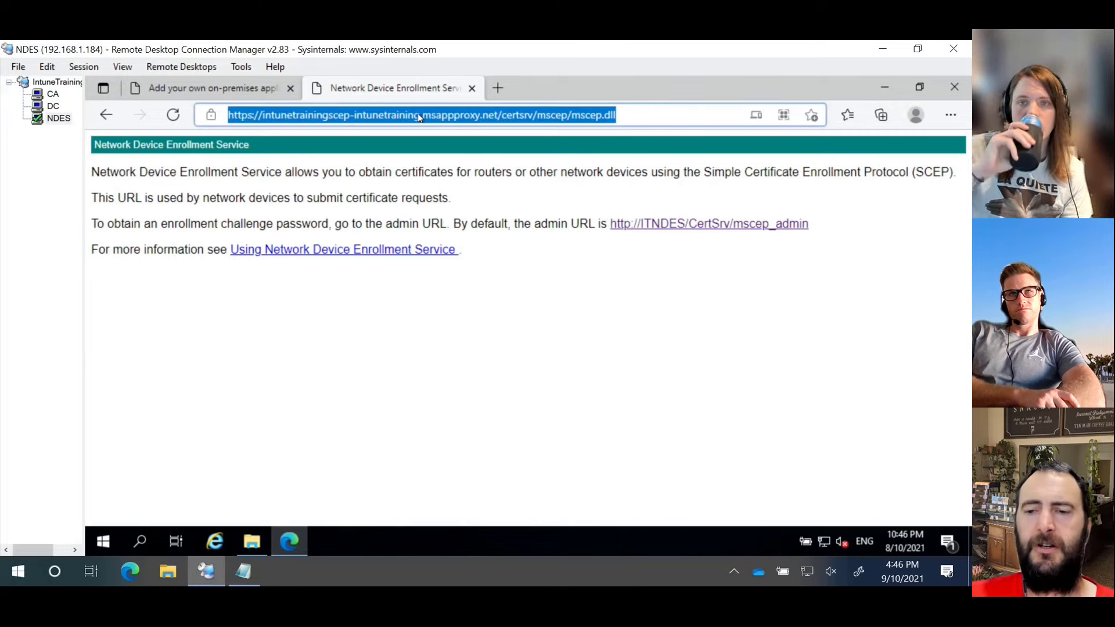
key(Return)
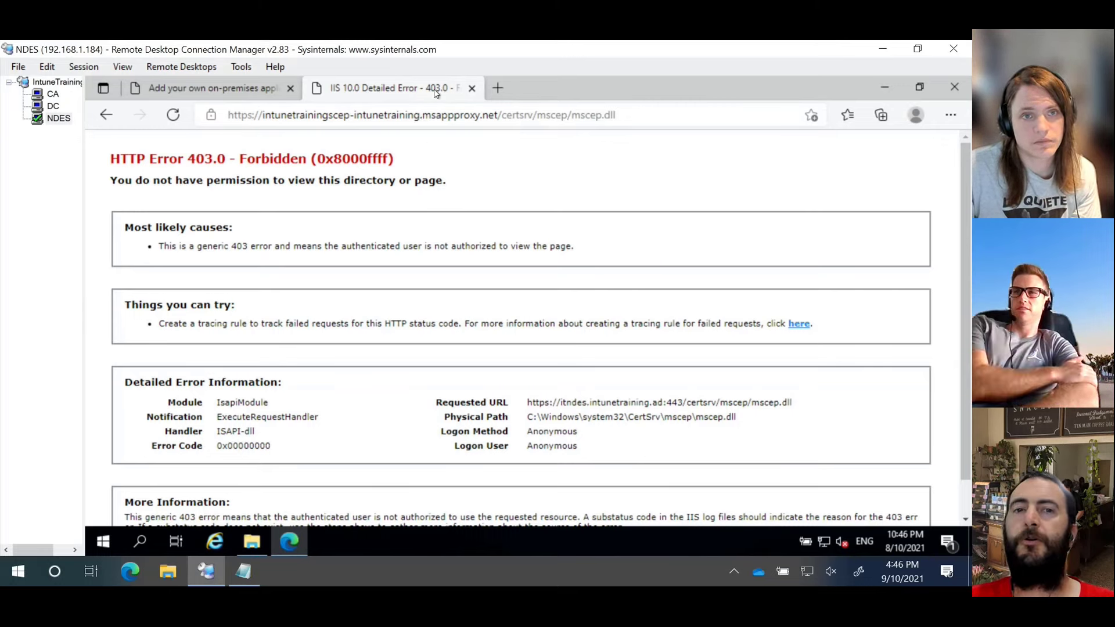
click(433, 115)
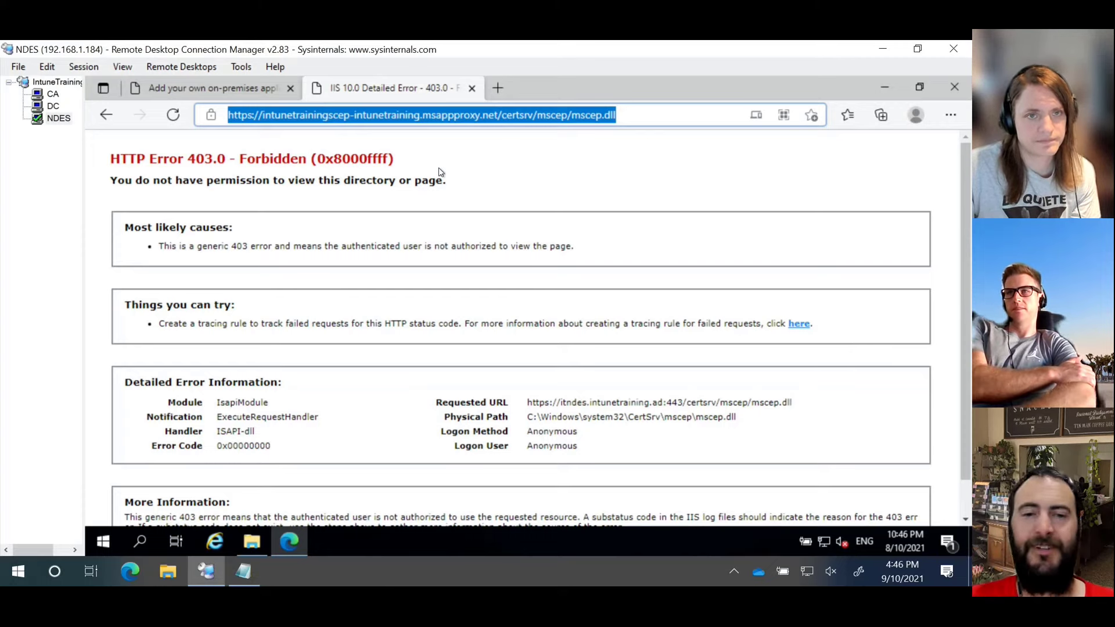
click(250, 544)
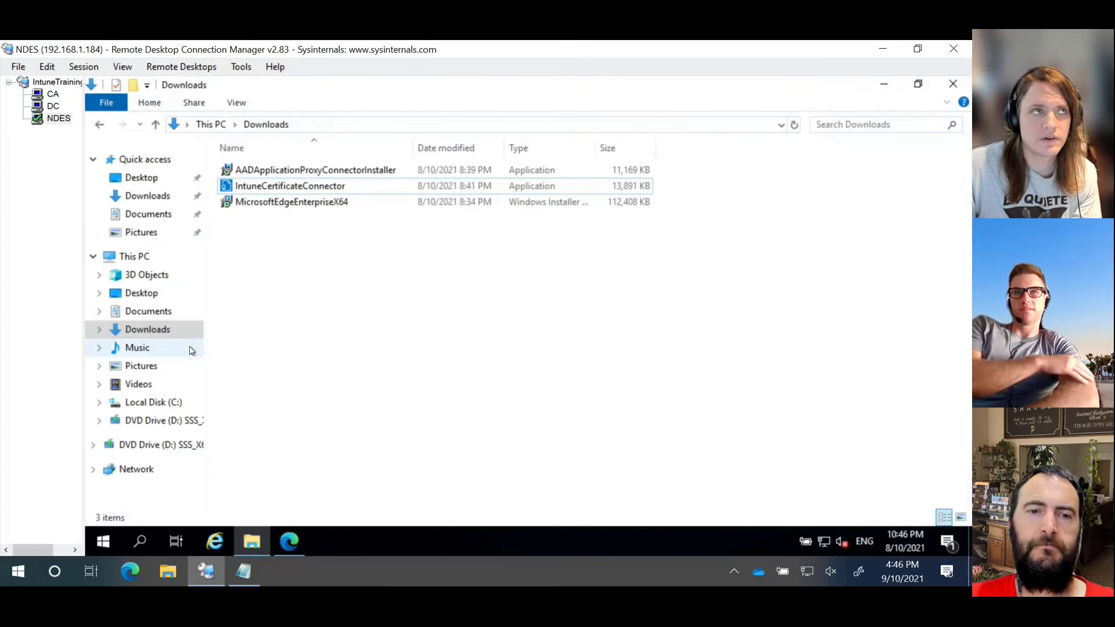
Step: Open the u_ex211009 log from C:\inetpub\logs\LogFiles\W3SVC1 in Notepad, read it maximized, and close it
click(178, 402)
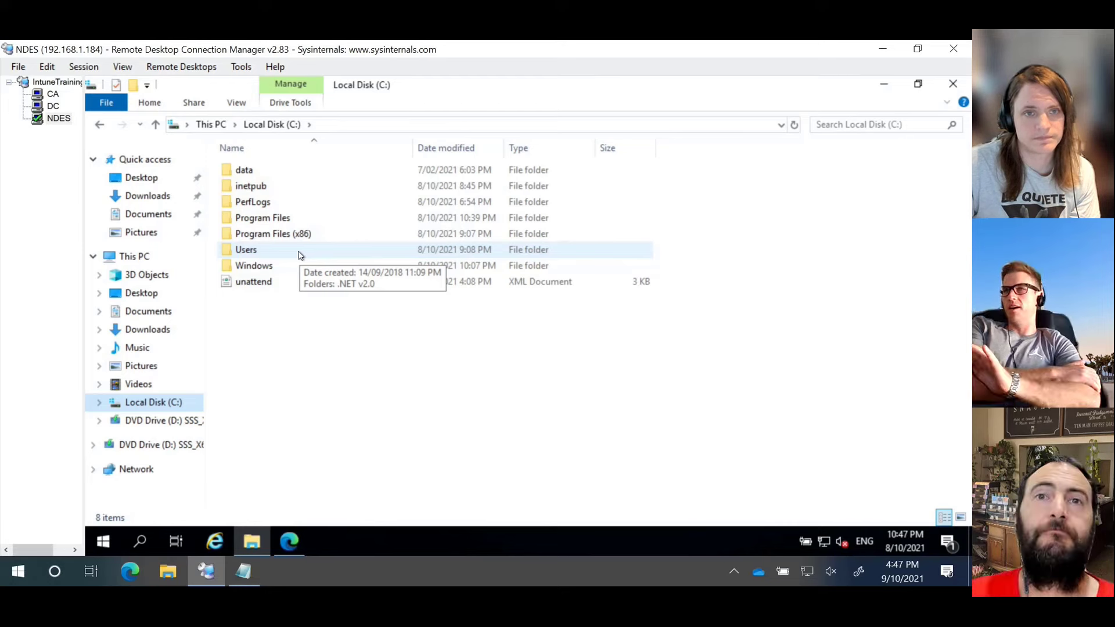
double_click(283, 187)
double_click(283, 204)
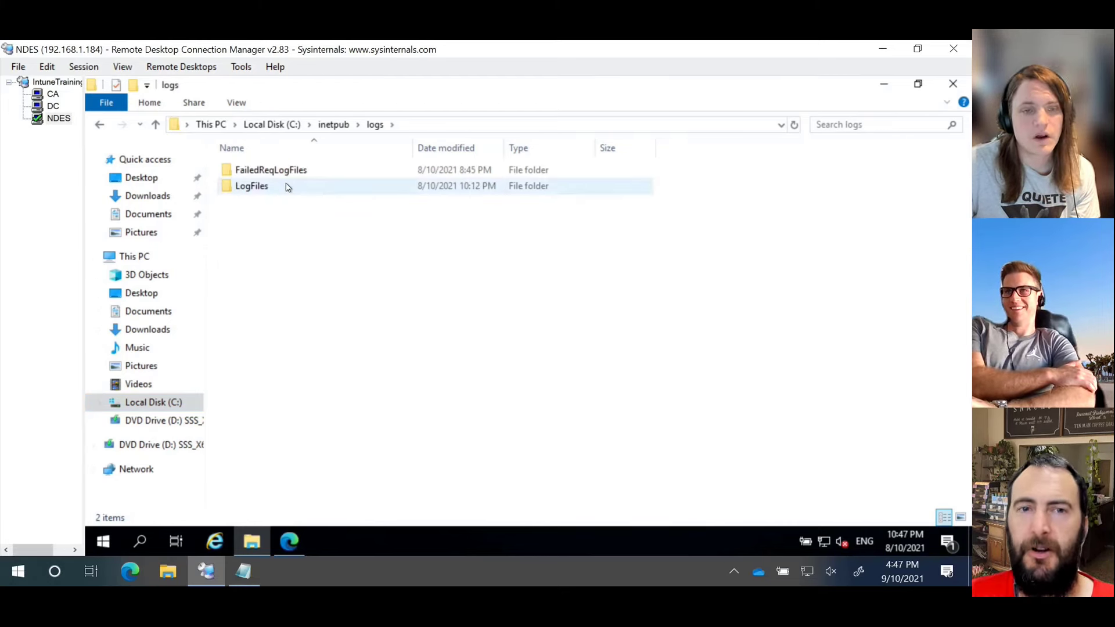
double_click(287, 185)
double_click(311, 173)
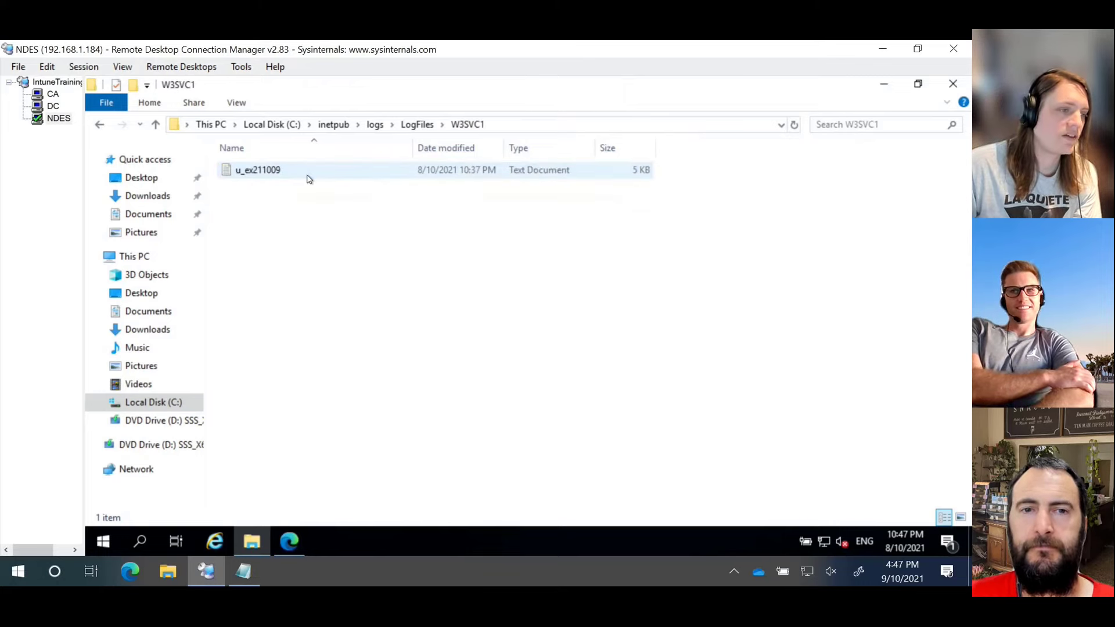
double_click(310, 176)
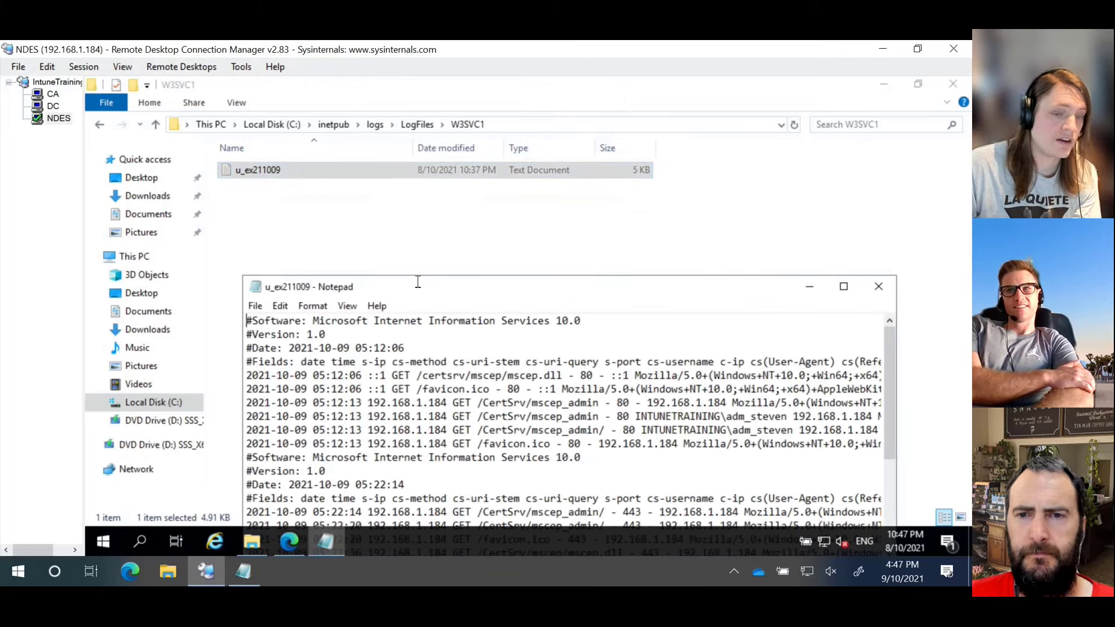
double_click(417, 284)
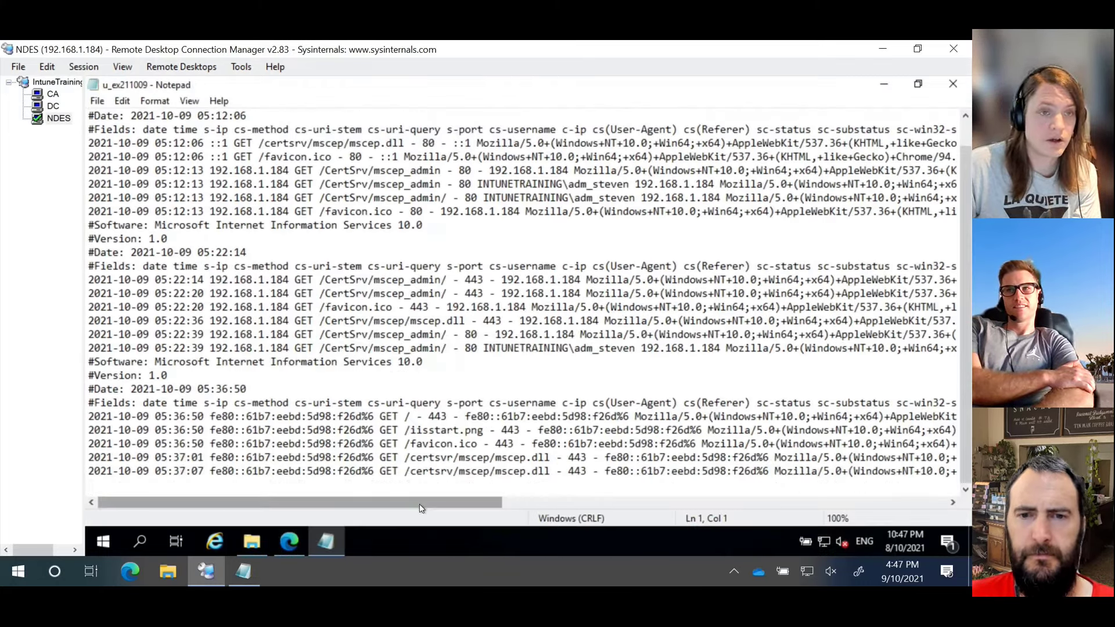
drag(423, 503, 518, 506)
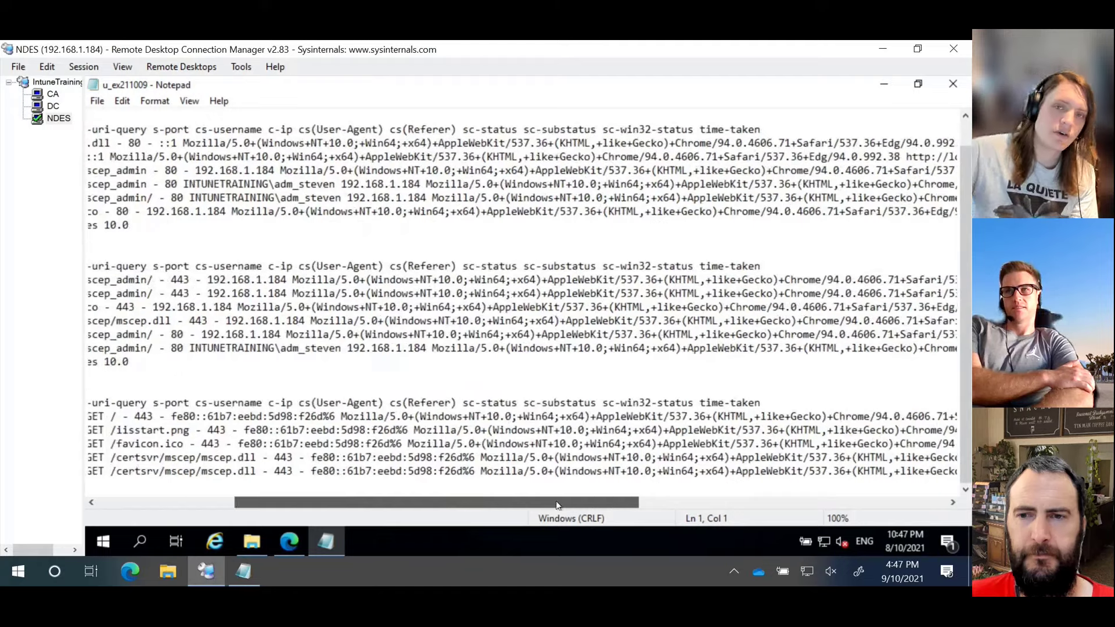
click(953, 83)
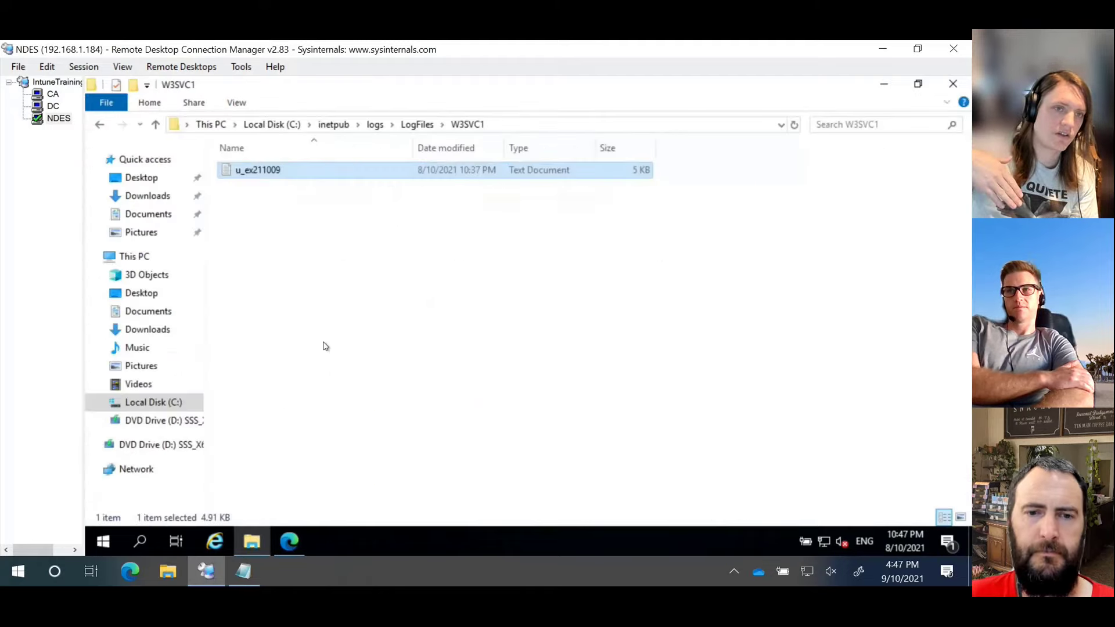
Step: Open aka.ms/memac in a new Edge tab, sign in with the current account, and return to the 403 tab
click(298, 540)
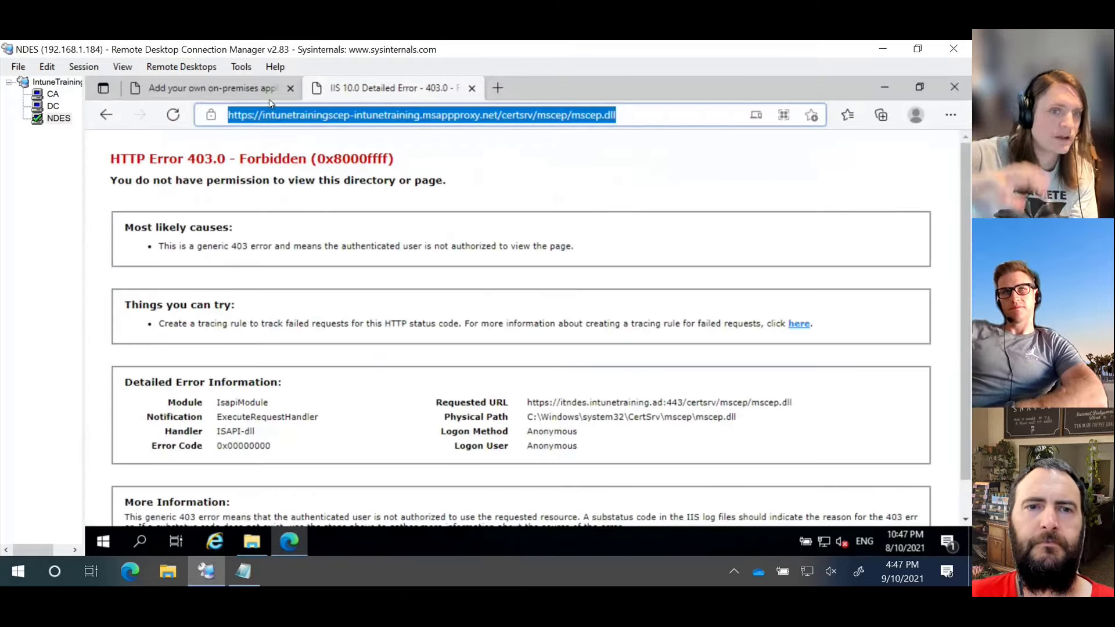
click(244, 90)
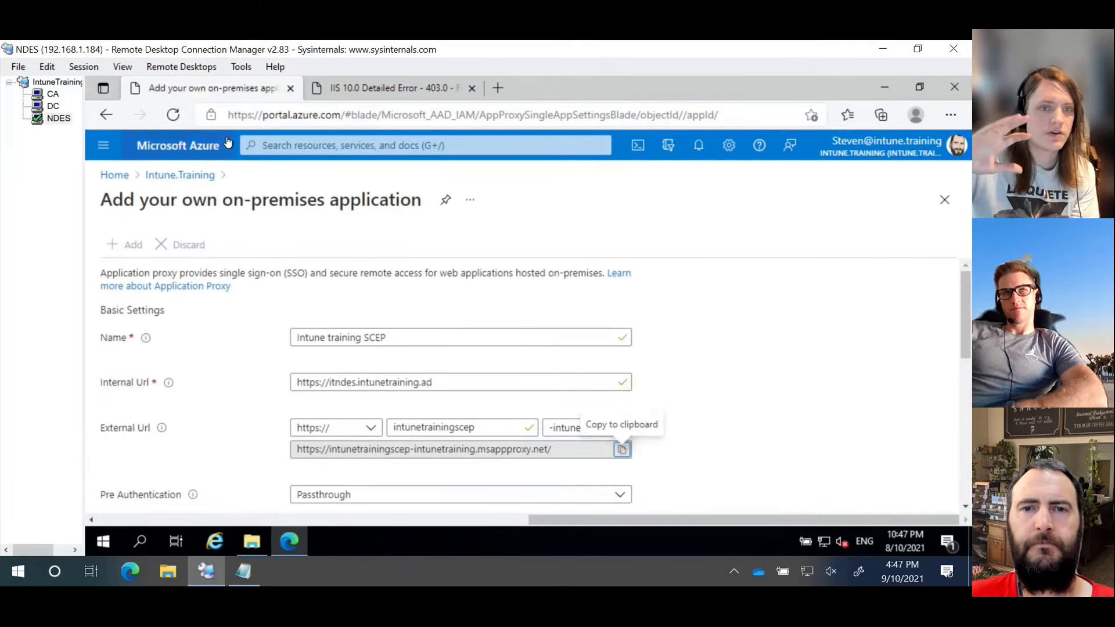
click(493, 88)
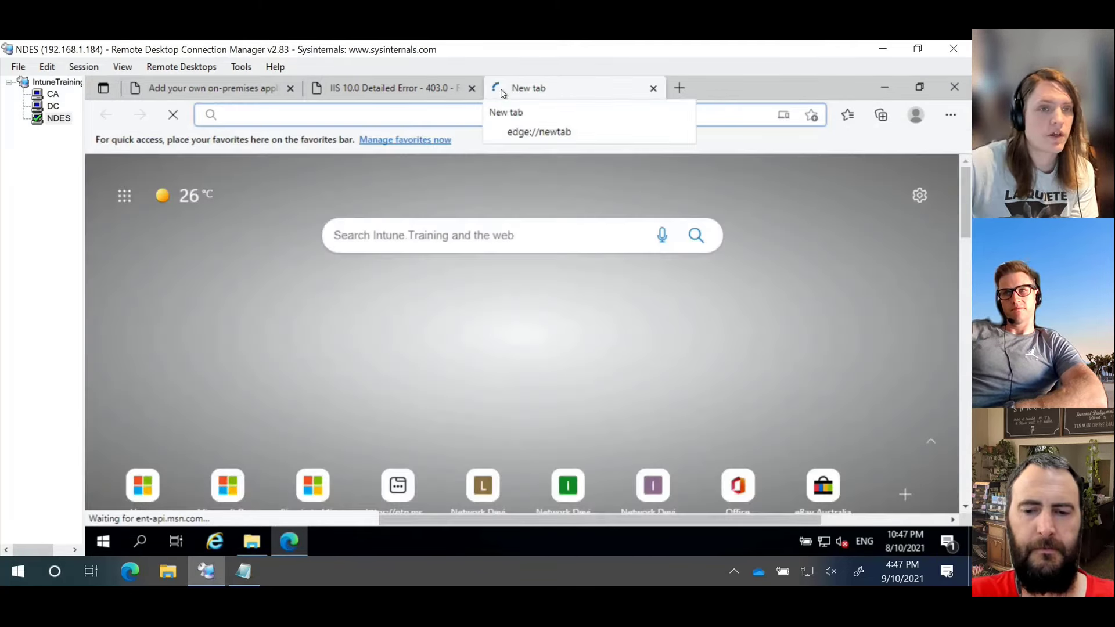
text(aka.ms/memac)
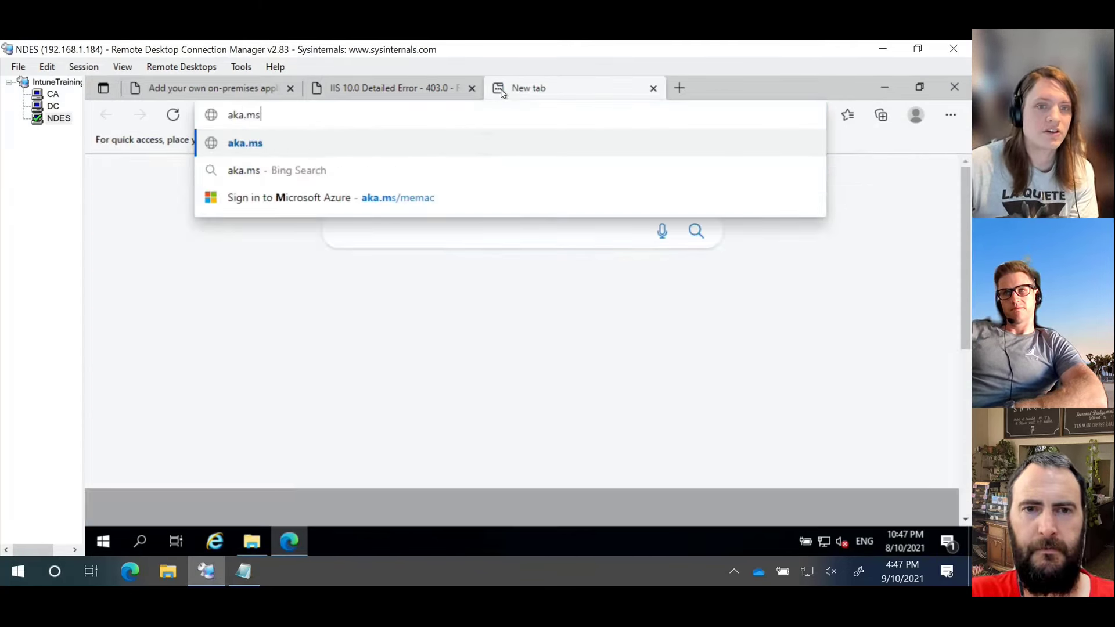
key(Return)
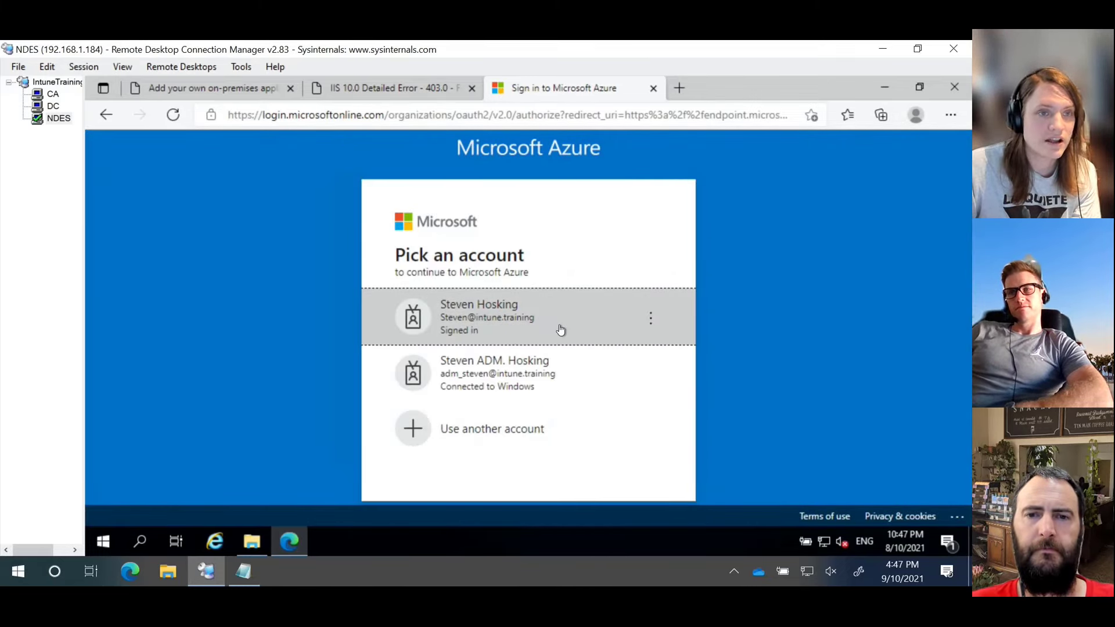
click(560, 330)
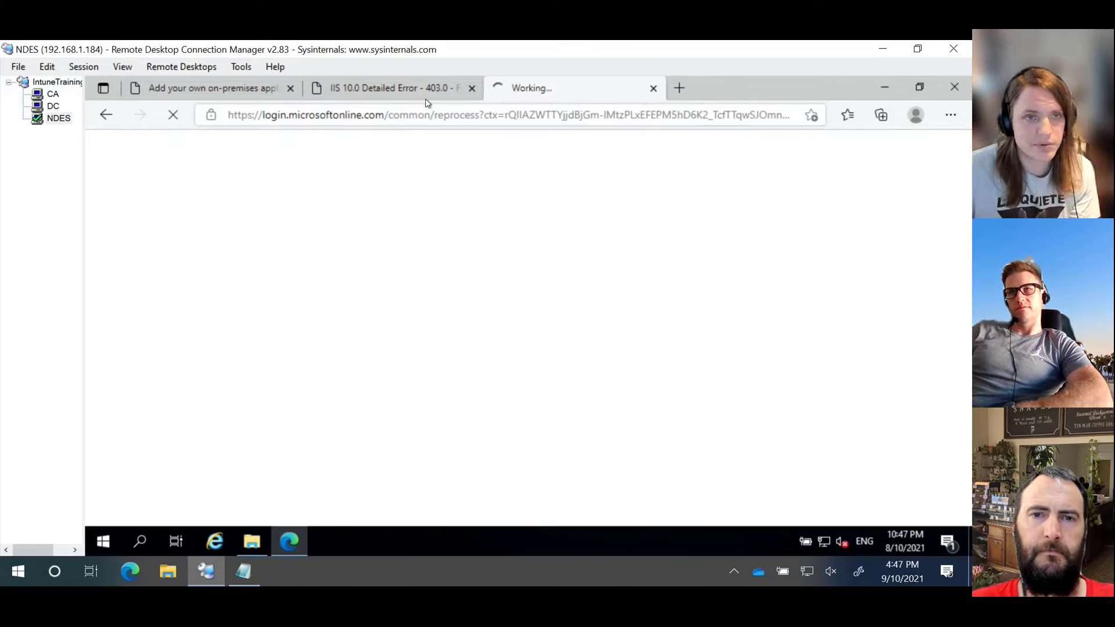
click(426, 93)
click(426, 114)
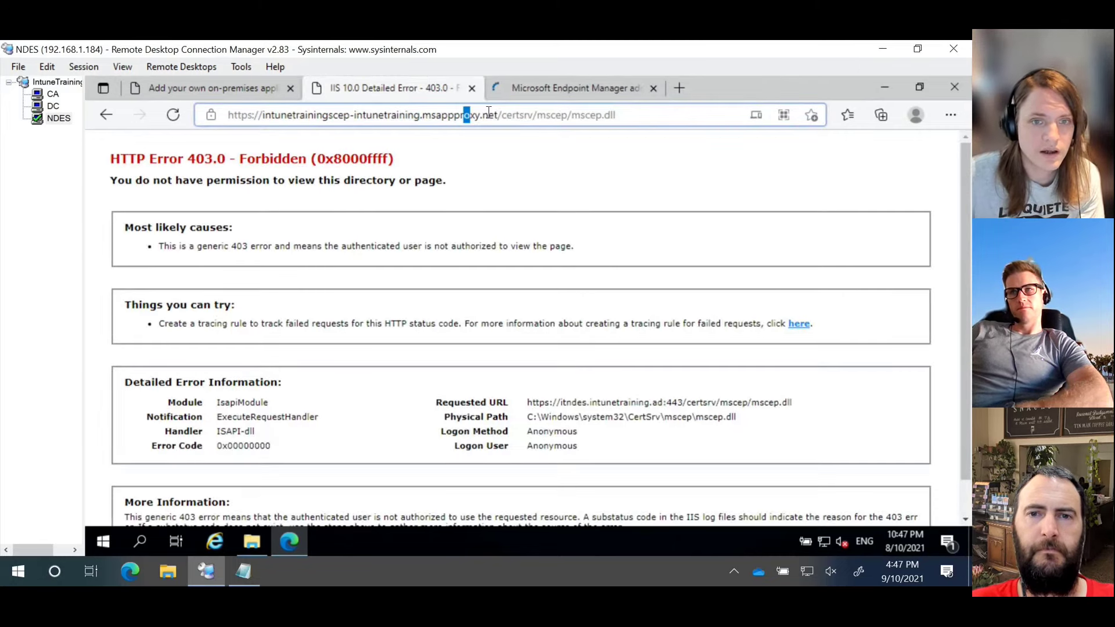
Step: Load the App Proxy root address without certsrv/mscep/mscep.dll to see the IIS welcome page, then switch to Endpoint Manager
drag(501, 115, 697, 117)
key(BackSpace)
key(Return)
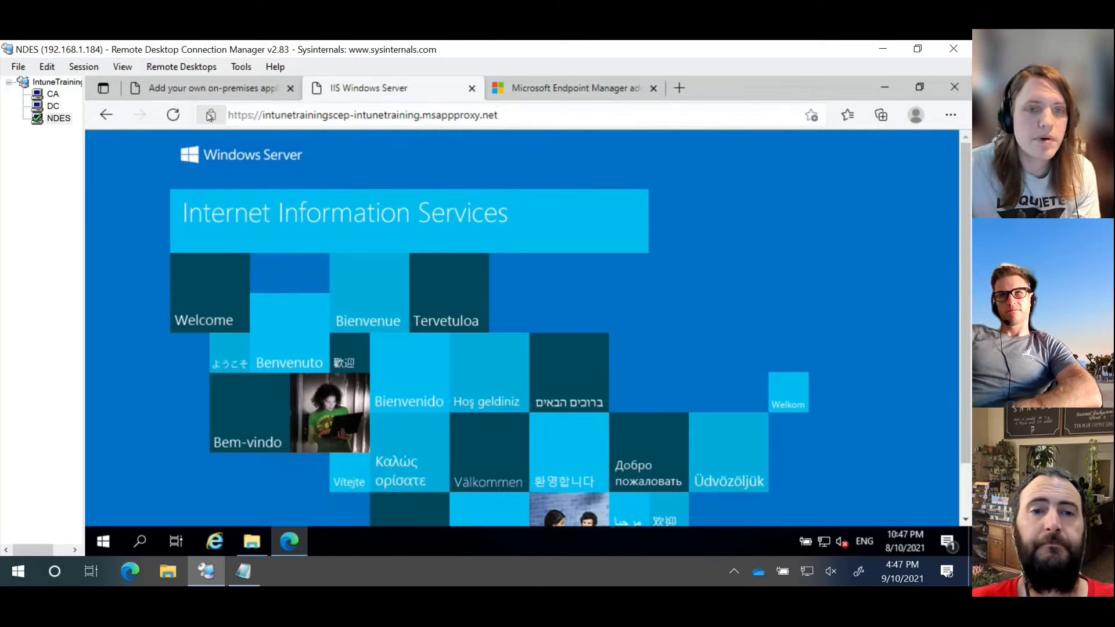
click(106, 115)
click(553, 94)
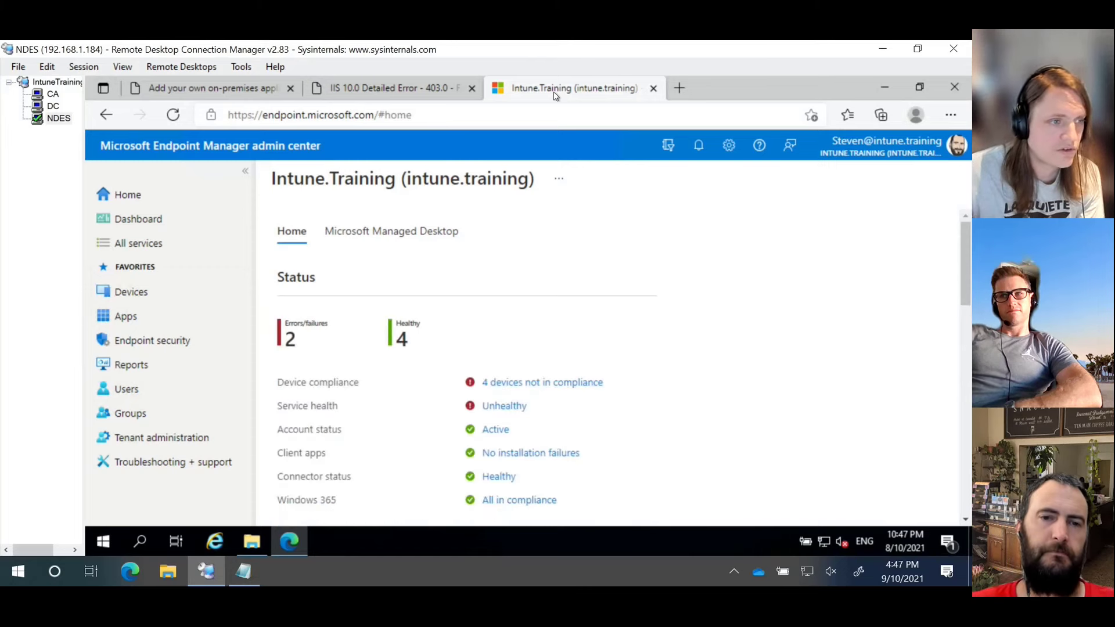
Step: Go to Tenant administration > Connectors and tokens > Certificate connectors to see the Active PFX connector
click(206, 437)
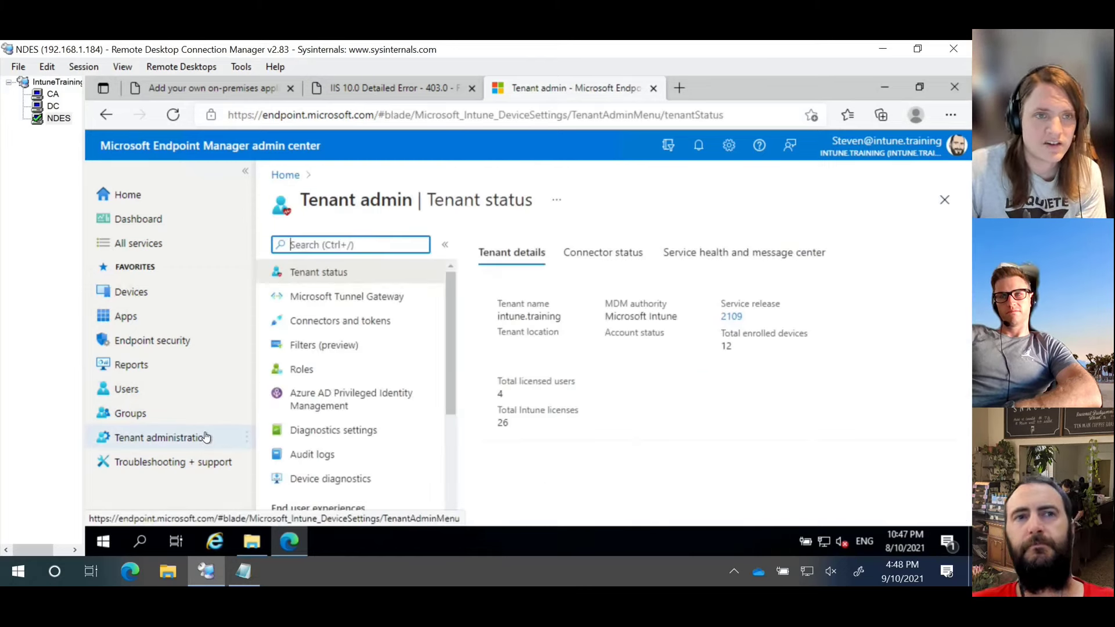
click(158, 201)
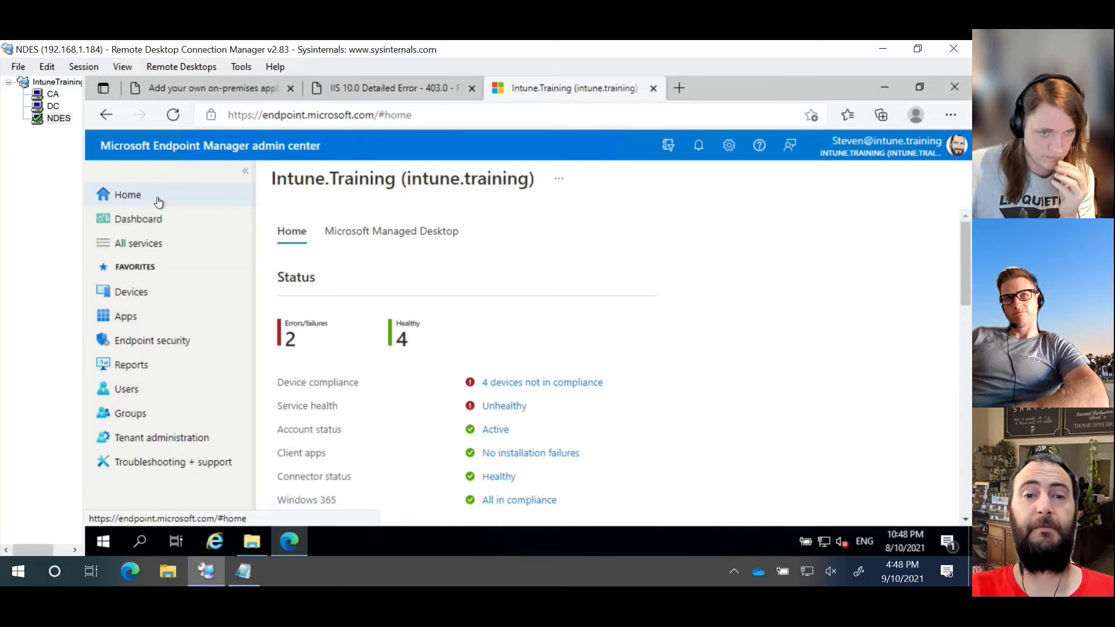
click(168, 437)
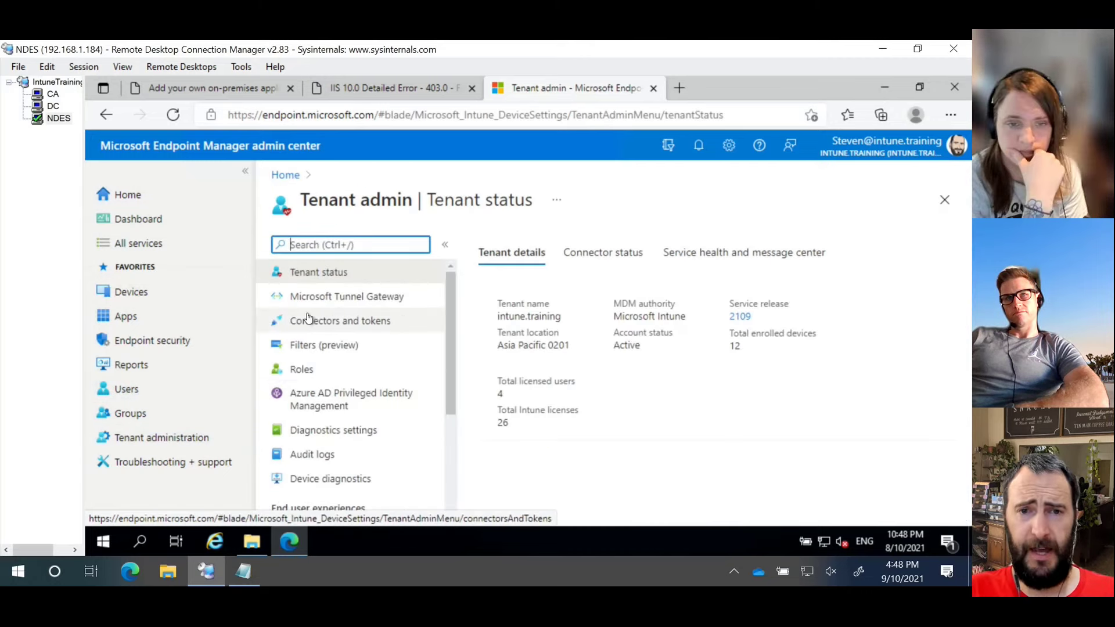
click(331, 325)
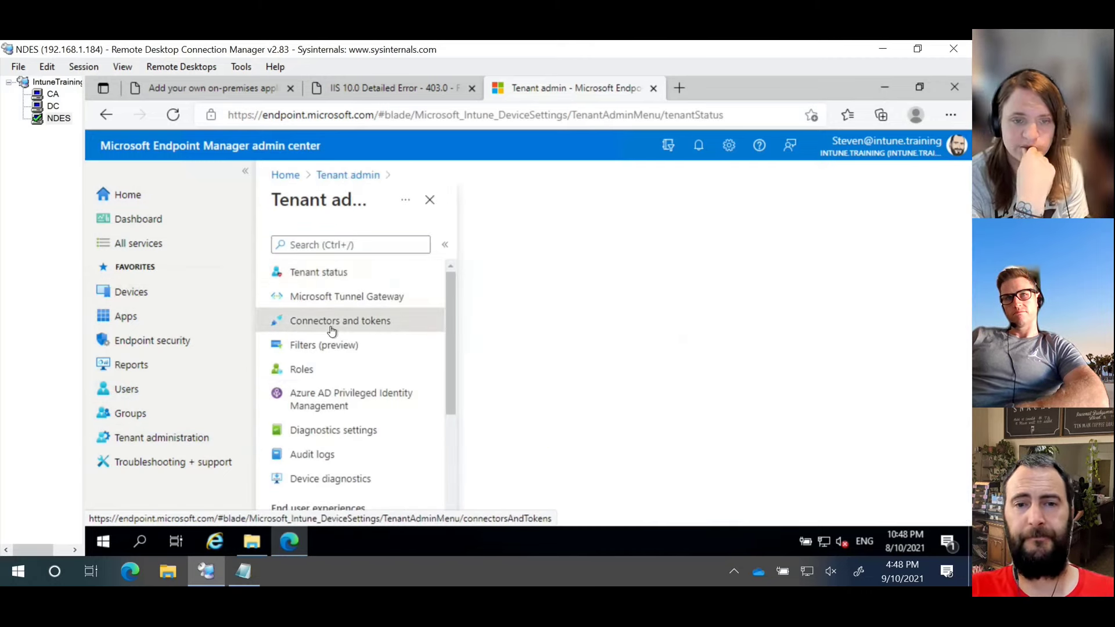
scroll(389, 337, down, 5)
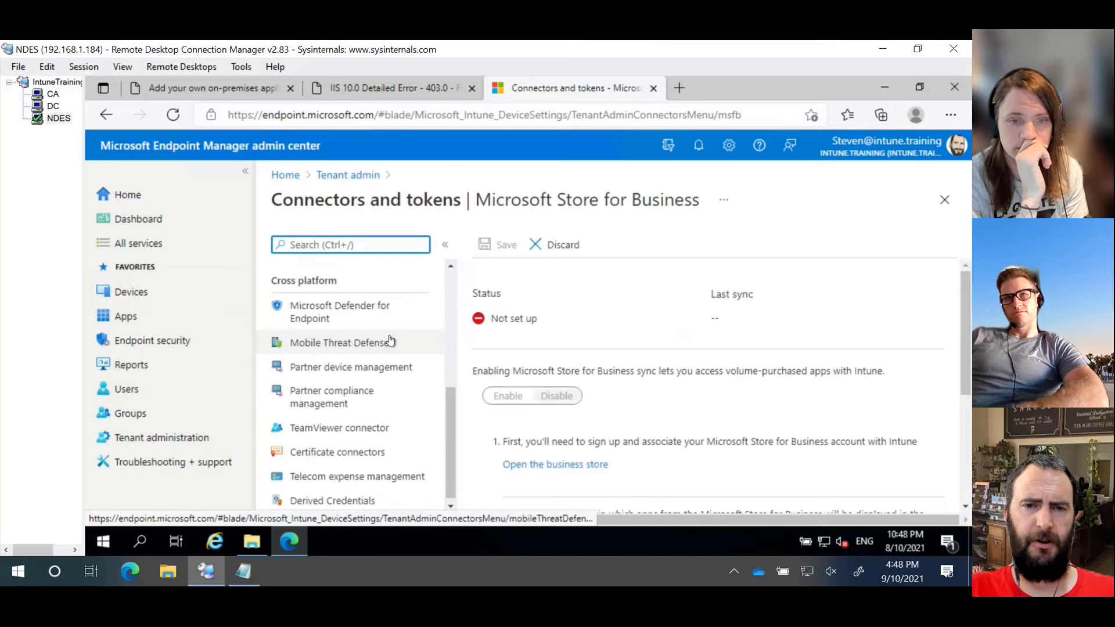
click(306, 459)
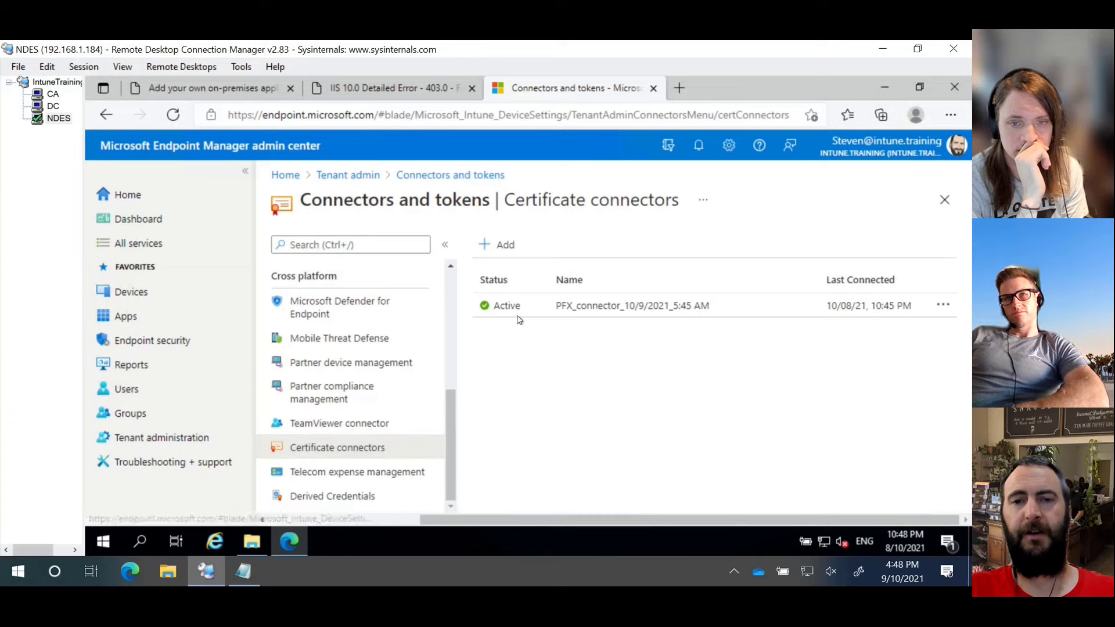
Step: Collapse the menus and look over the PFX connector's install guidance, settings and extra options
click(442, 242)
click(245, 170)
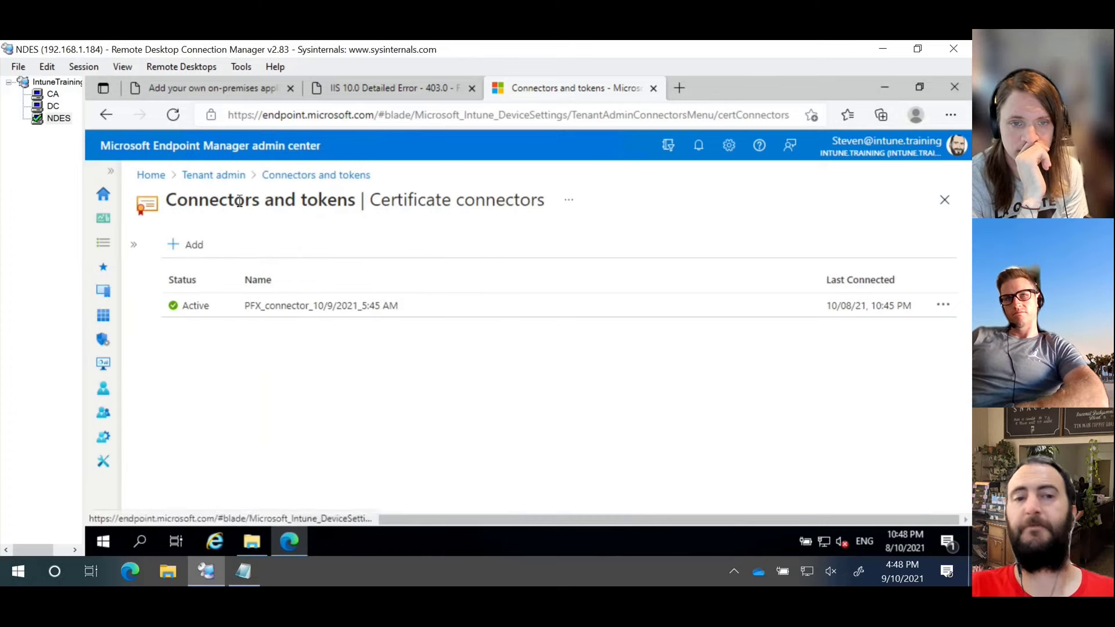
click(195, 245)
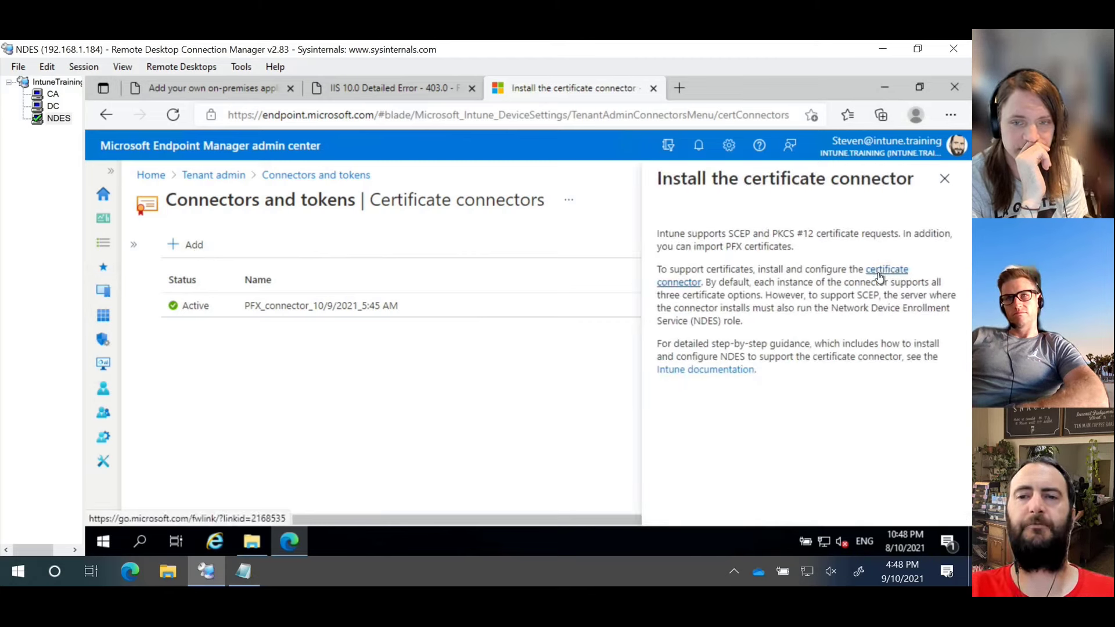
click(944, 178)
click(342, 306)
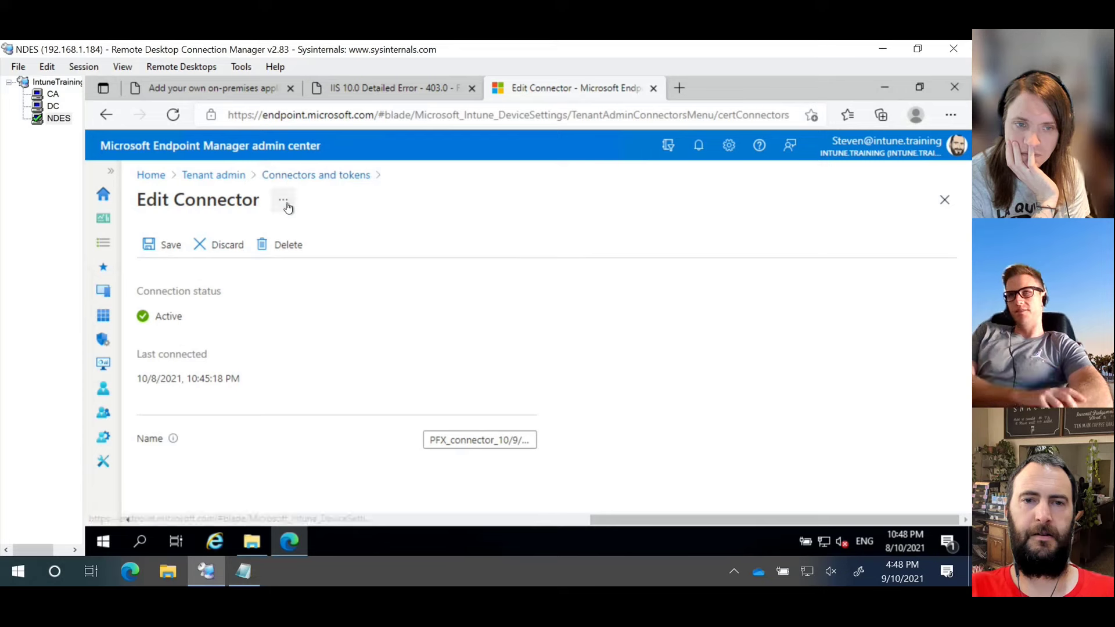
click(296, 177)
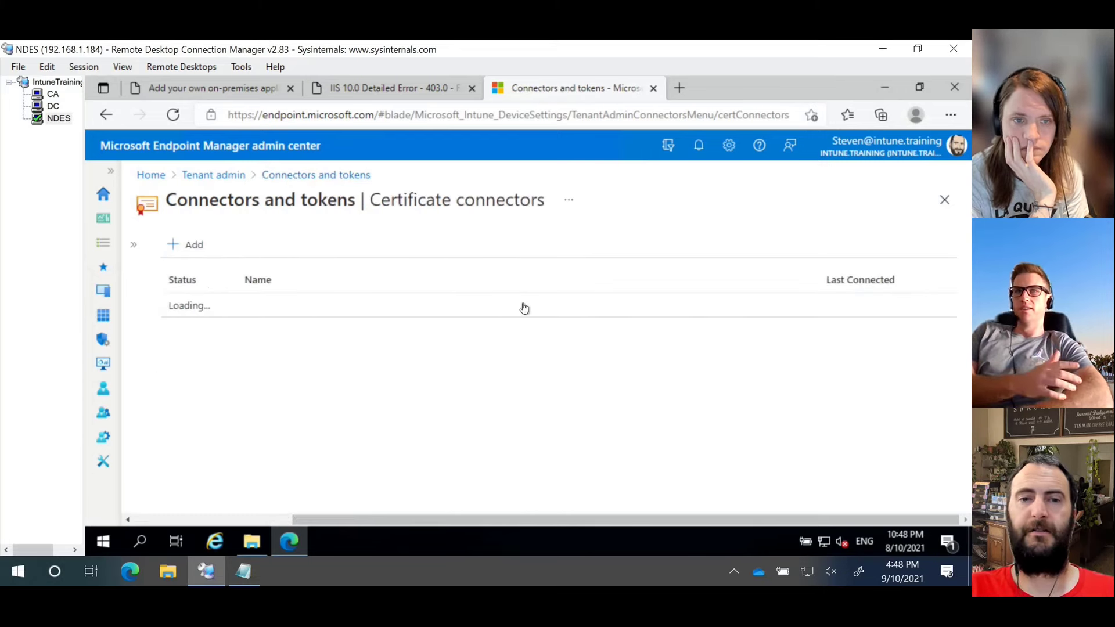
click(943, 307)
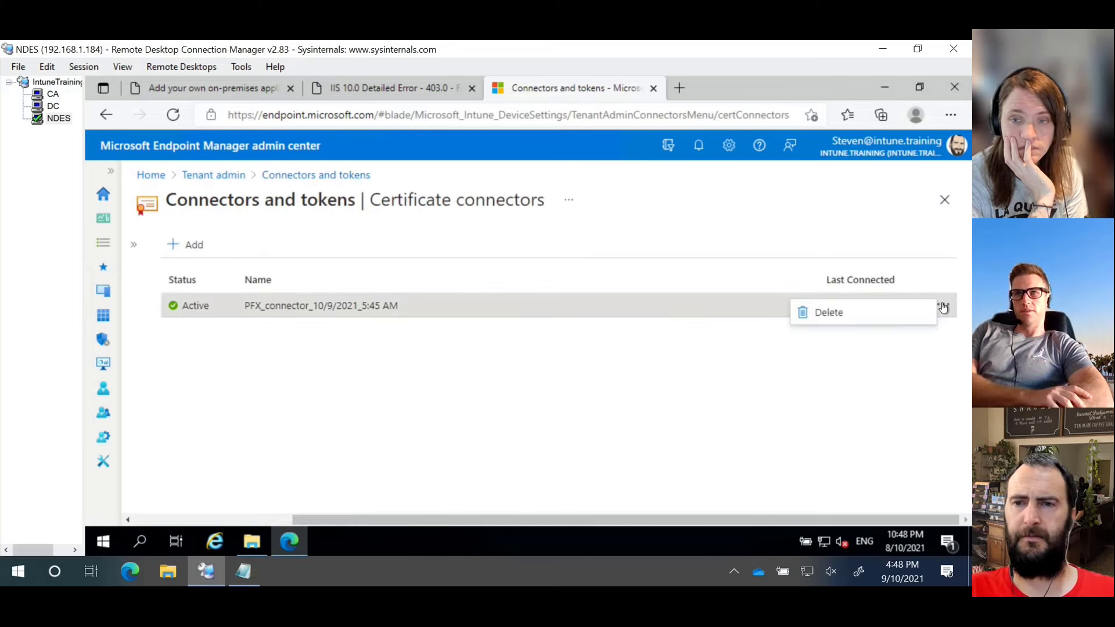
click(588, 305)
Step: Rename the PFX connector to ITNDES and save it
click(589, 306)
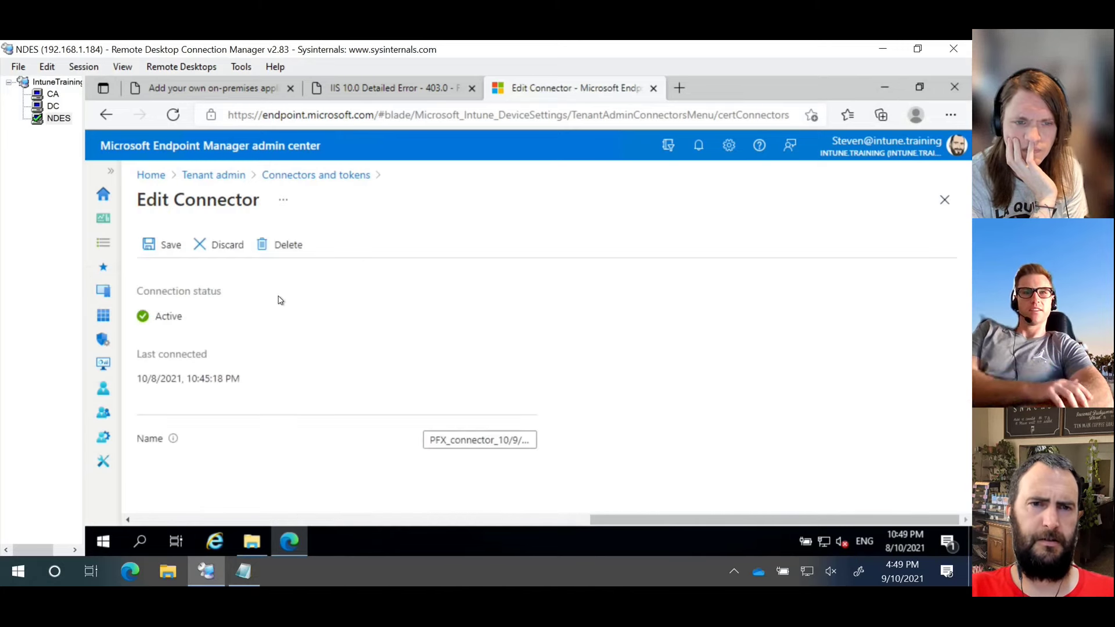
click(517, 440)
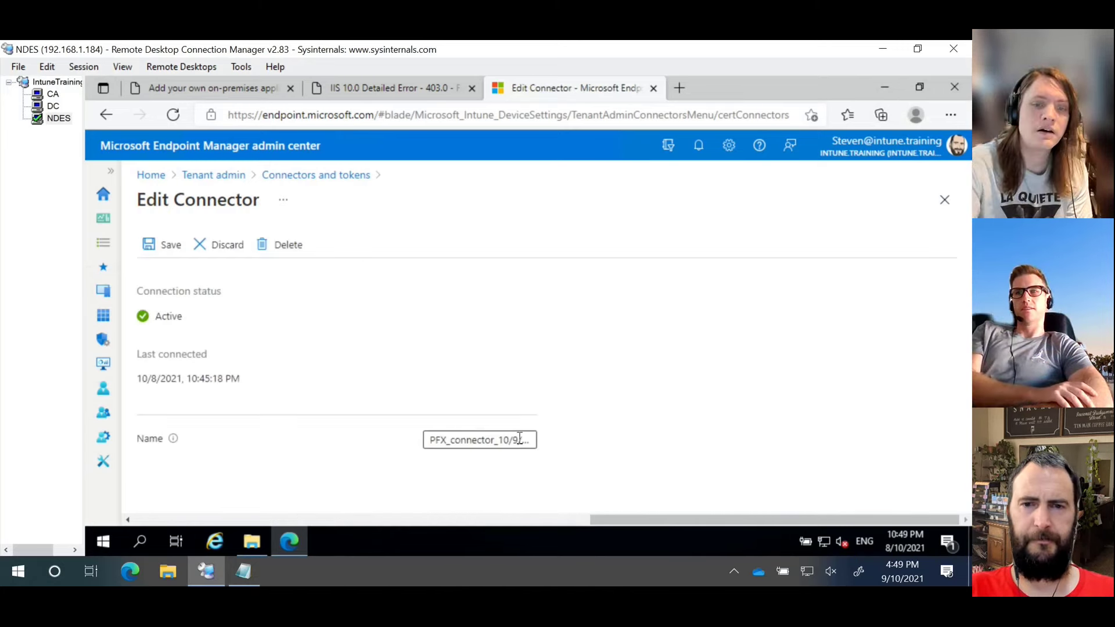
key(End)
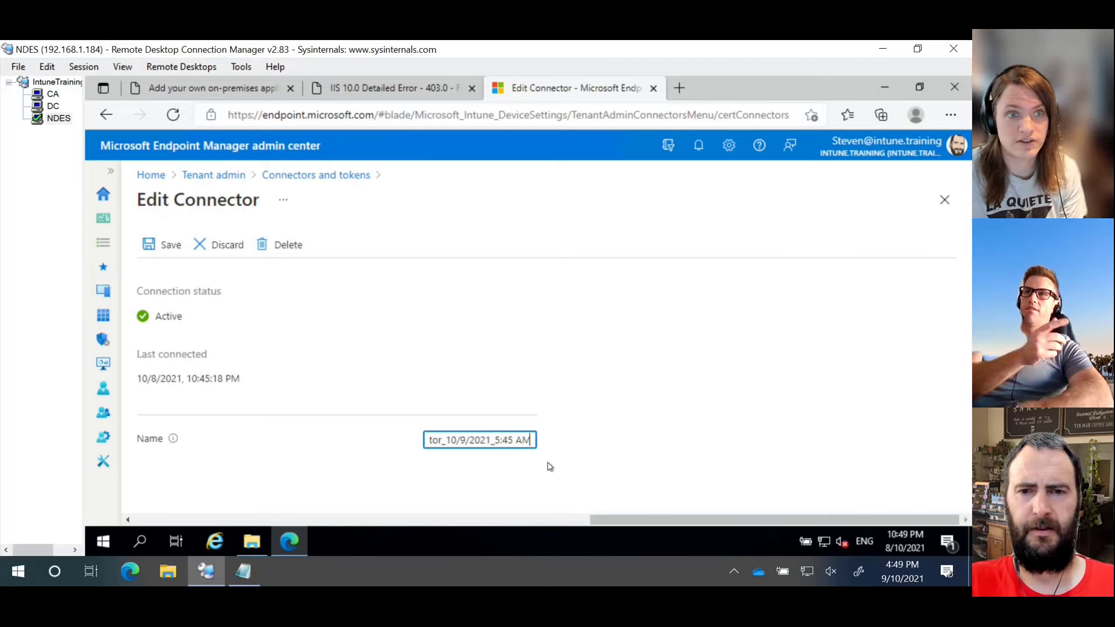
key(BackSpace)
key(BackSpace)
key(BackSpace)
key(BackSpace)
key(BackSpace)
key(BackSpace)
key(BackSpace)
key(BackSpace)
key(BackSpace)
key(BackSpace)
key(BackSpace)
key(BackSpace)
key(BackSpace)
key(BackSpace)
key(BackSpace)
key(BackSpace)
key(BackSpace)
key(BackSpace)
key(BackSpace)
key(BackSpace)
key(BackSpace)
key(BackSpace)
key(BackSpace)
key(BackSpace)
key(BackSpace)
key(BackSpace)
key(BackSpace)
key(BackSpace)
key(BackSpace)
key(BackSpace)
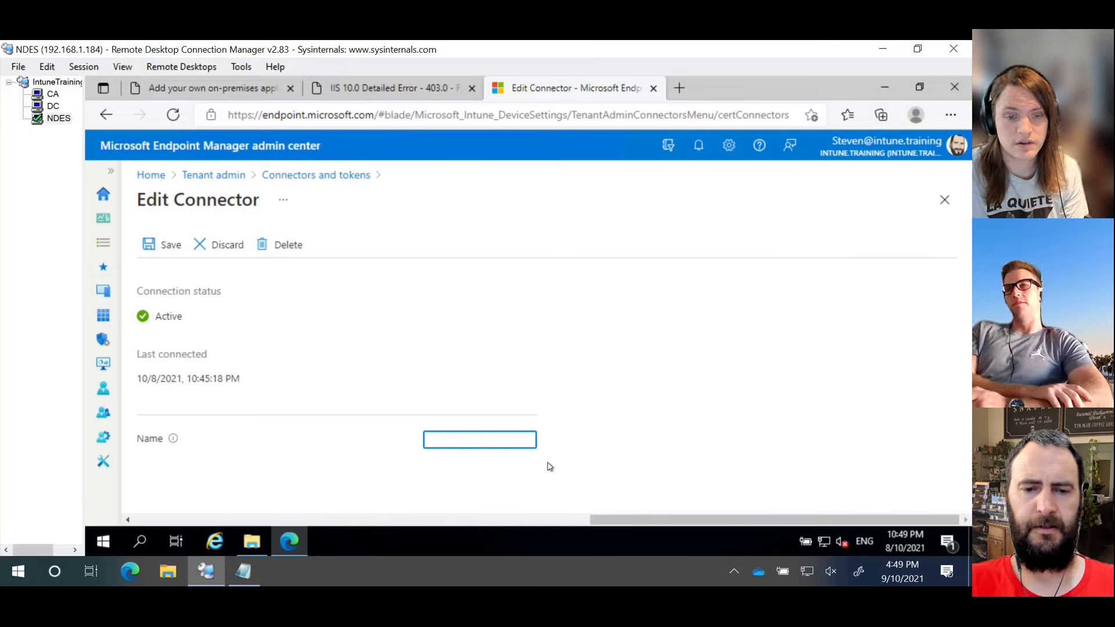
text(ITNDES)
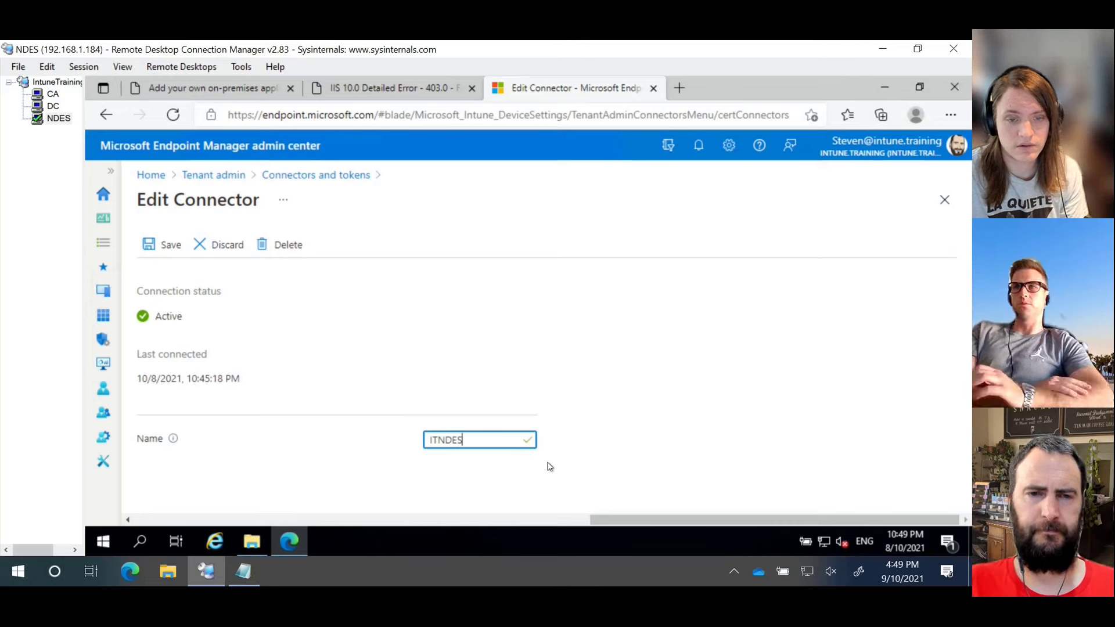
click(164, 249)
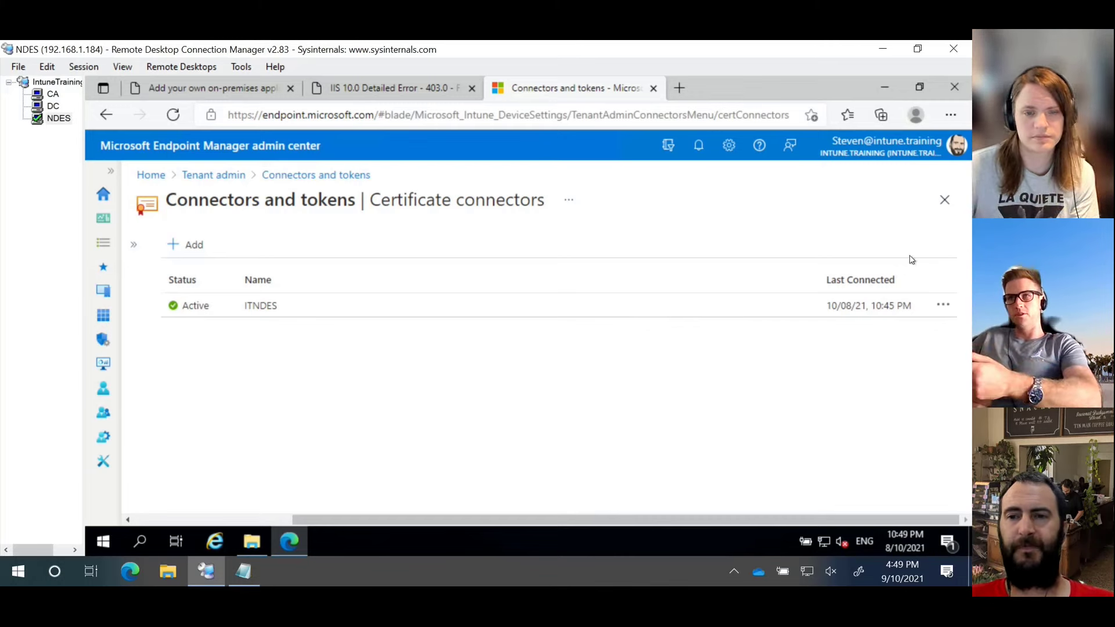
click(944, 306)
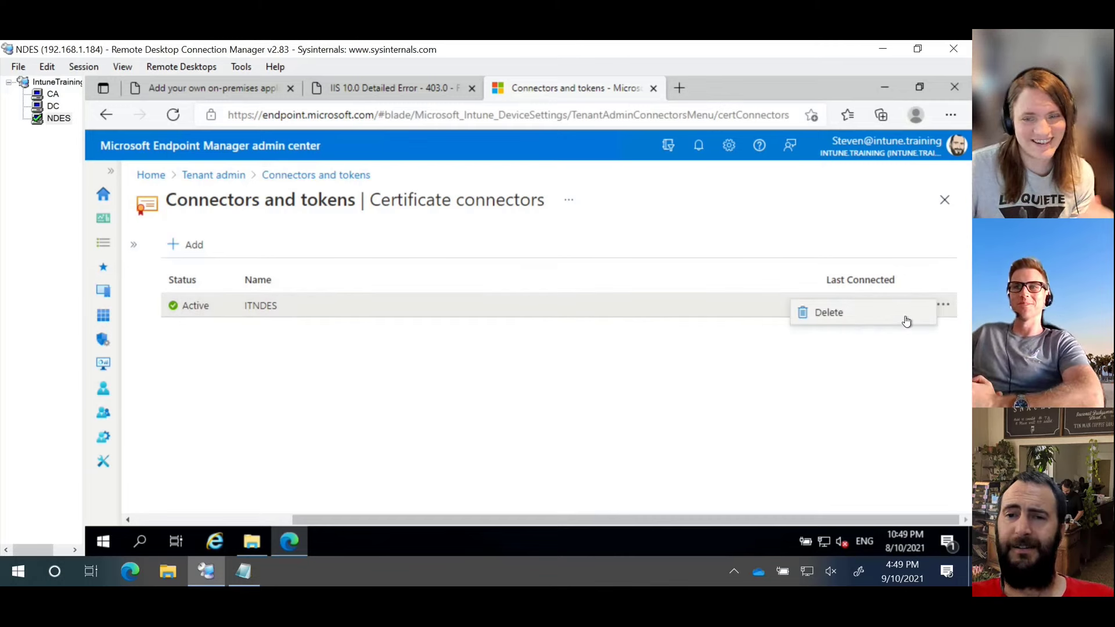
click(398, 343)
click(227, 304)
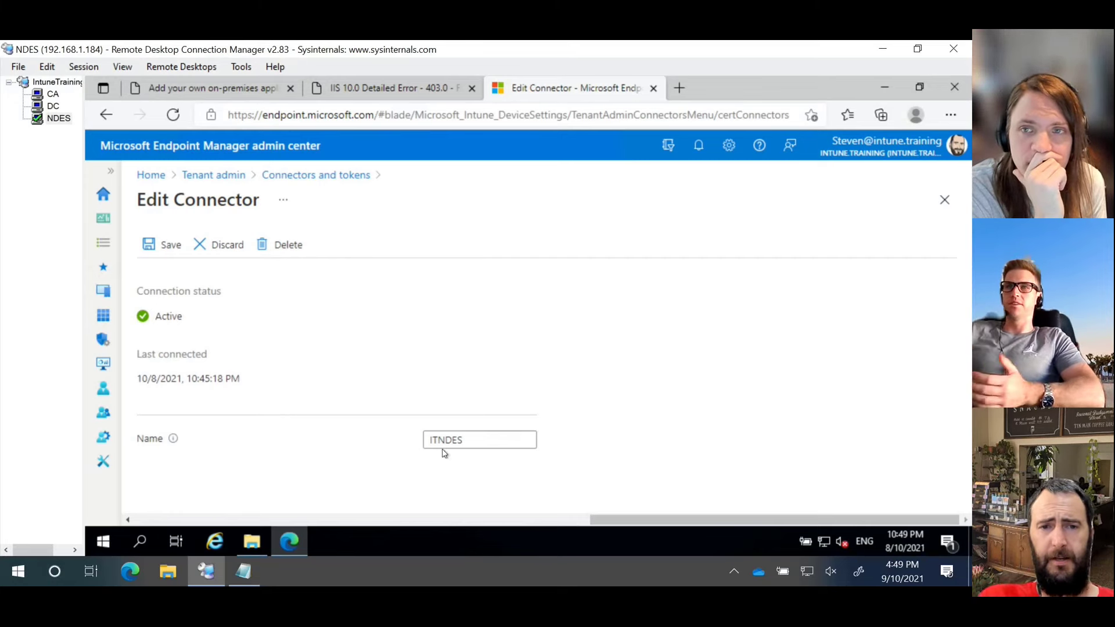
click(319, 174)
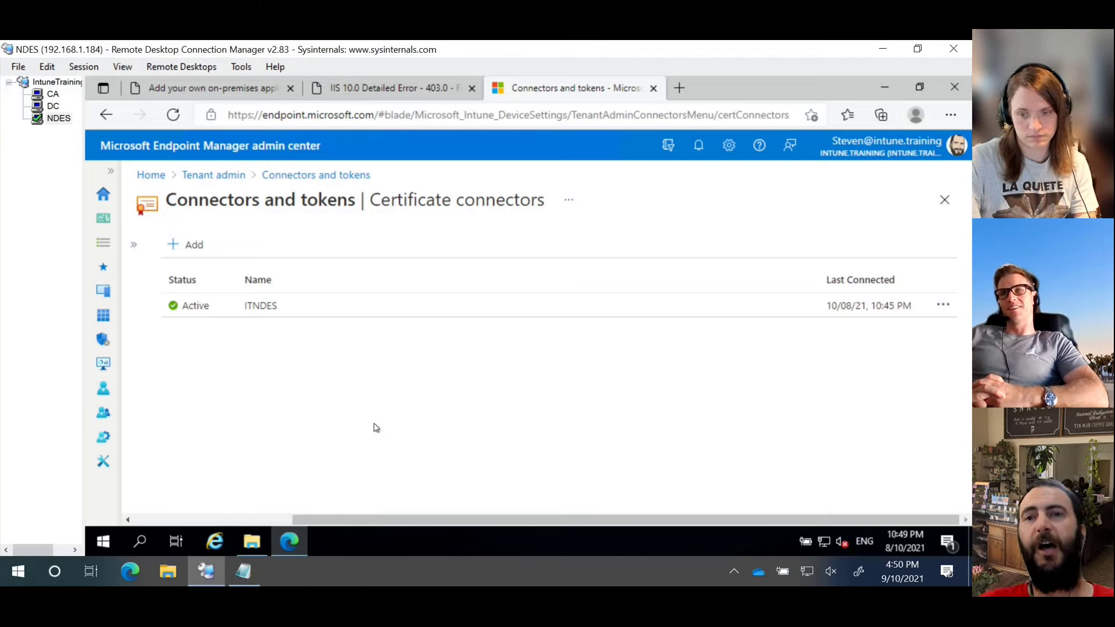
Step: Review the on-premises app's internal URL, then go to the Intune.Training Application proxy page
click(198, 88)
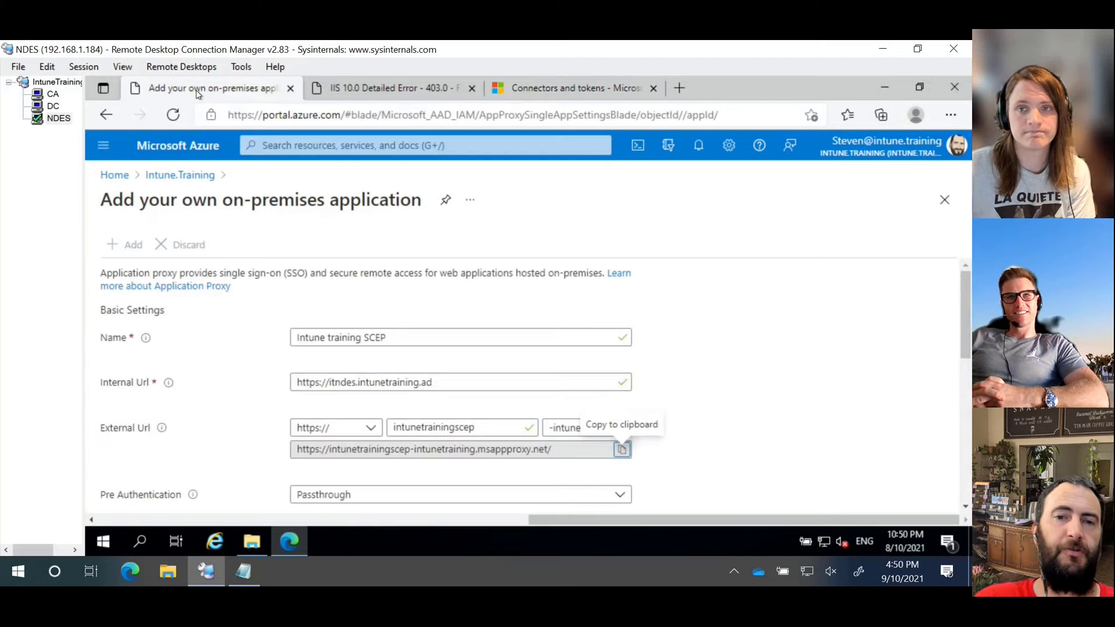
drag(464, 384, 196, 388)
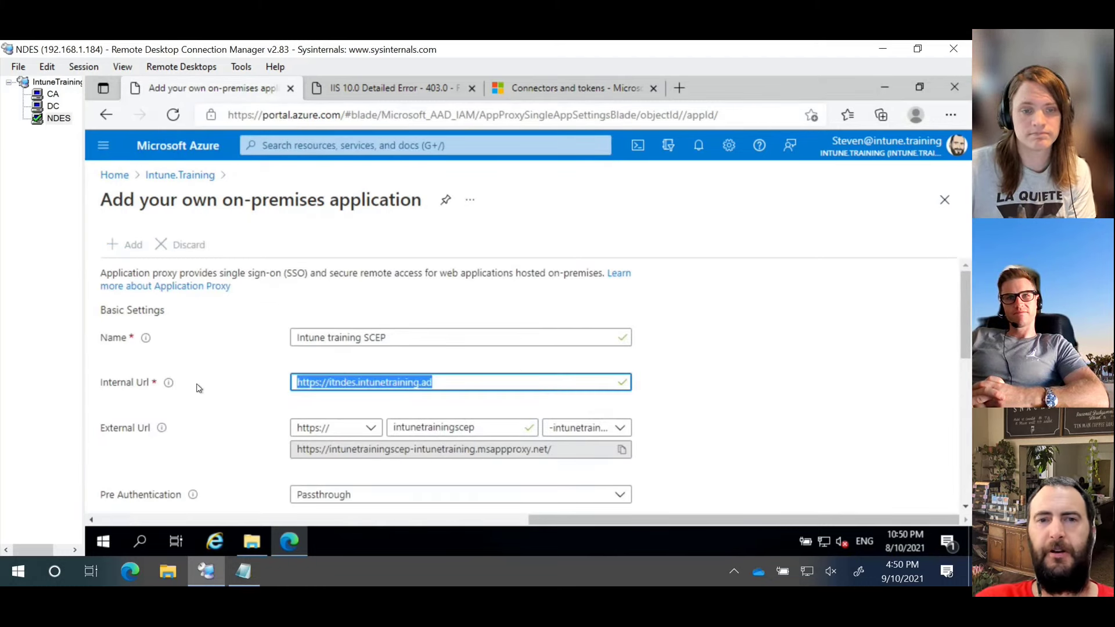
click(739, 309)
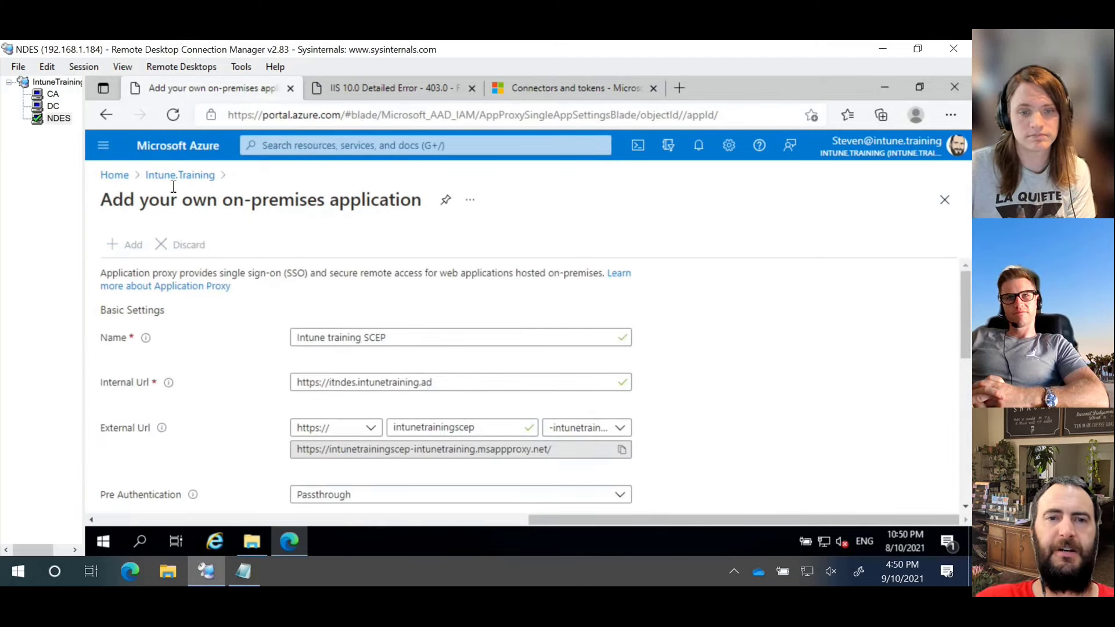
click(181, 182)
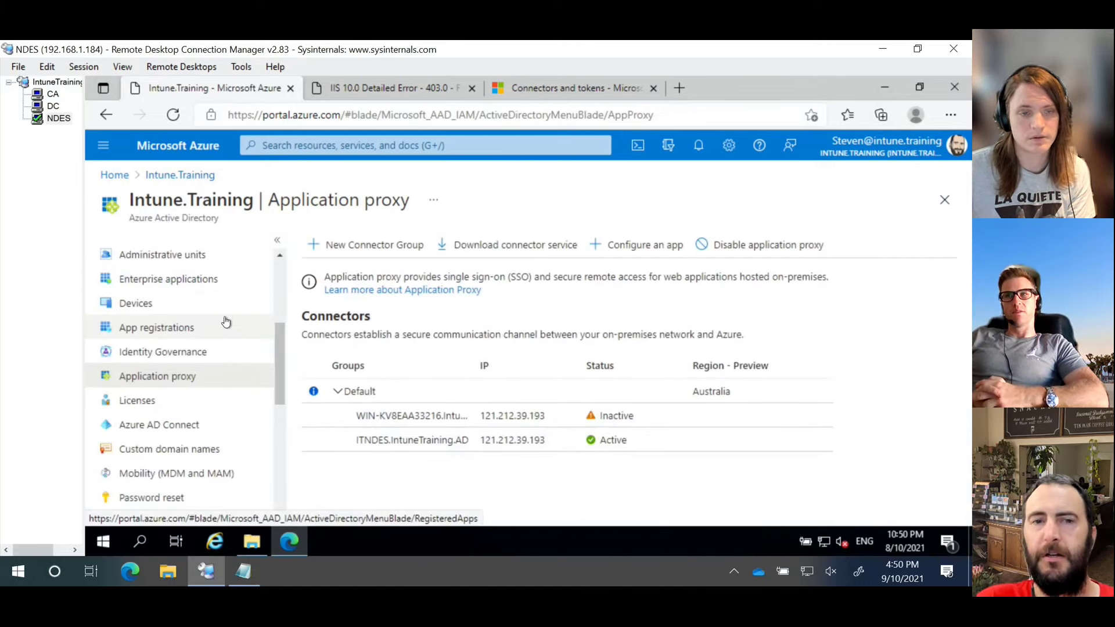
scroll(195, 329, up, 3)
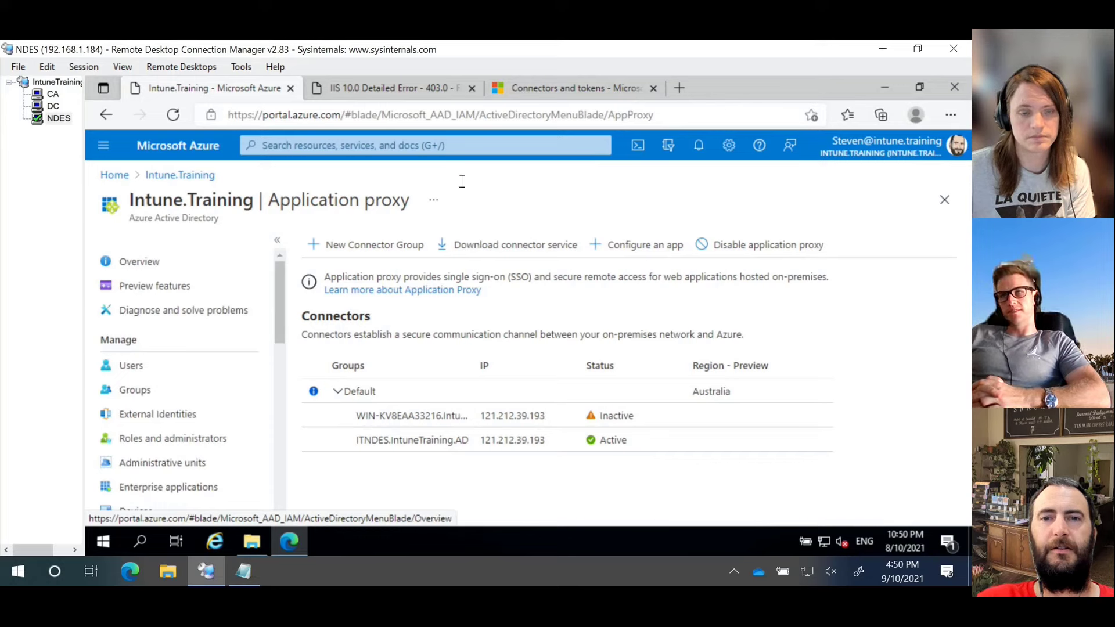
click(569, 89)
click(227, 89)
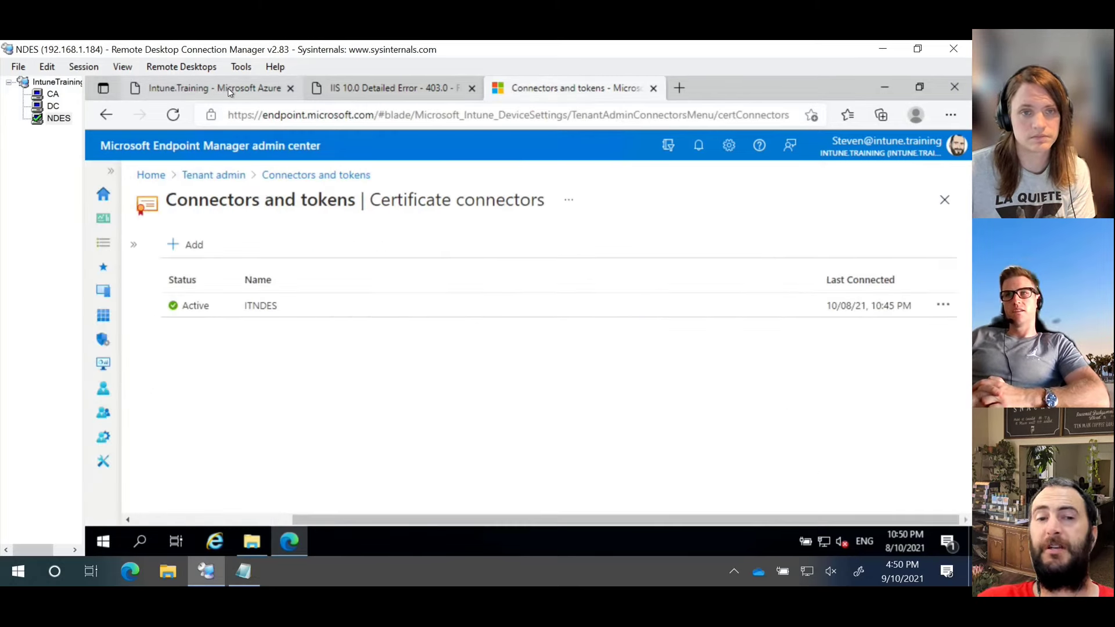
scroll(197, 401, down, 3)
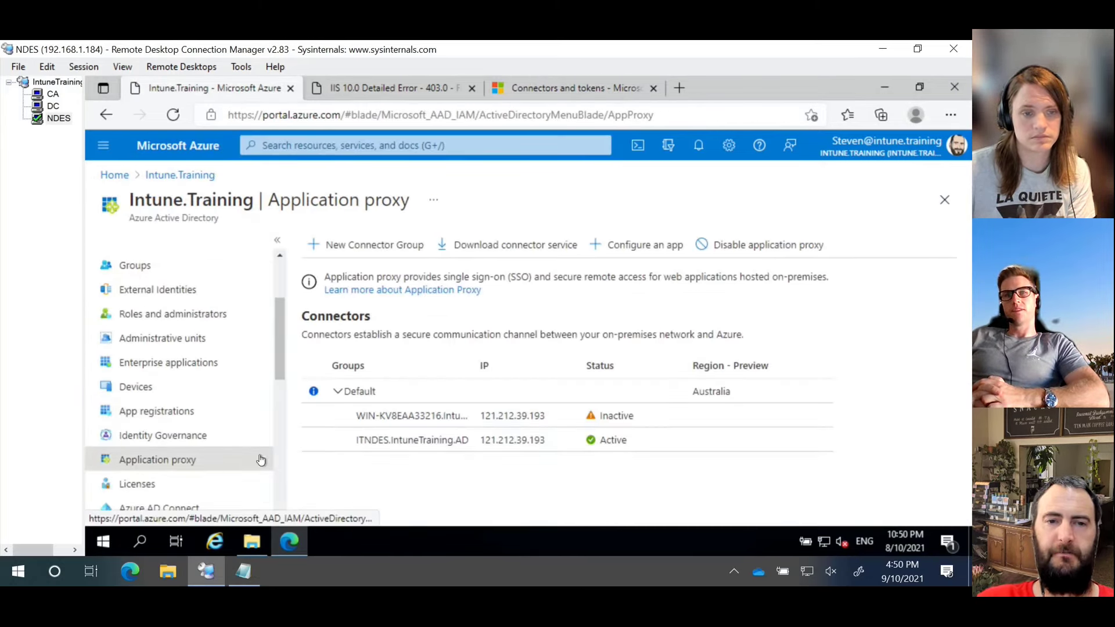
Step: Browse App registrations, then open Enterprise applications for the Intune.Training directory
click(192, 419)
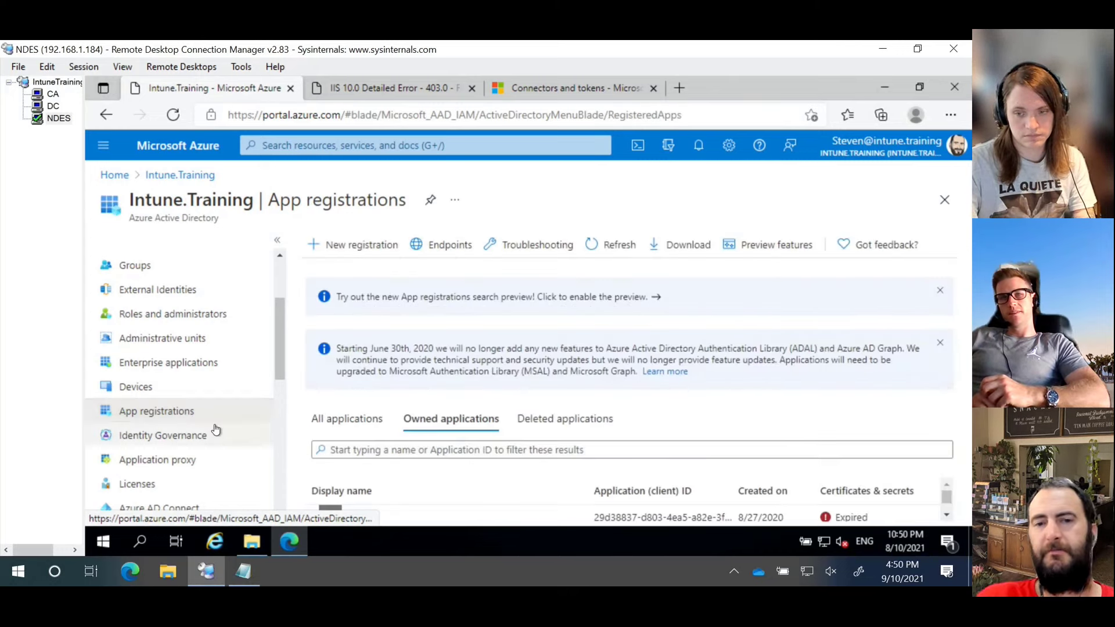
click(219, 366)
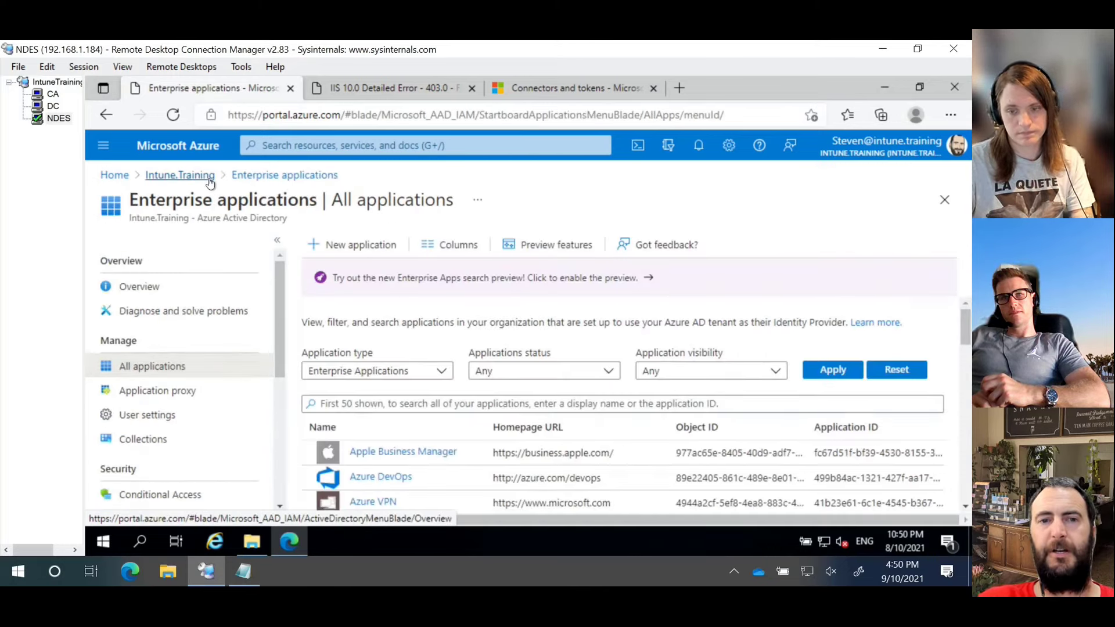
click(210, 183)
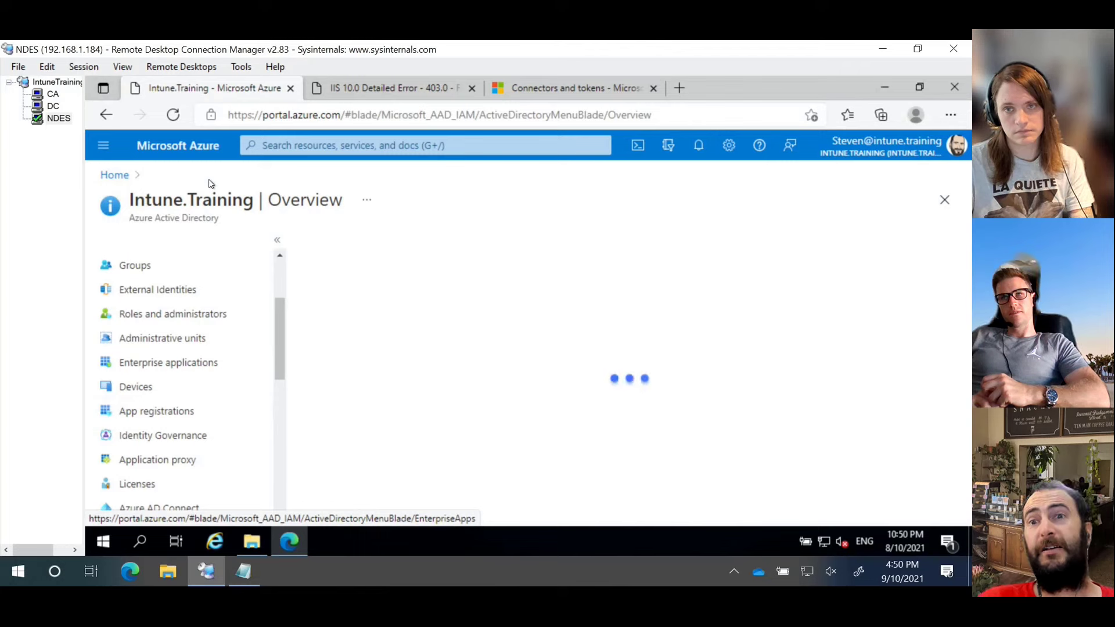
click(199, 362)
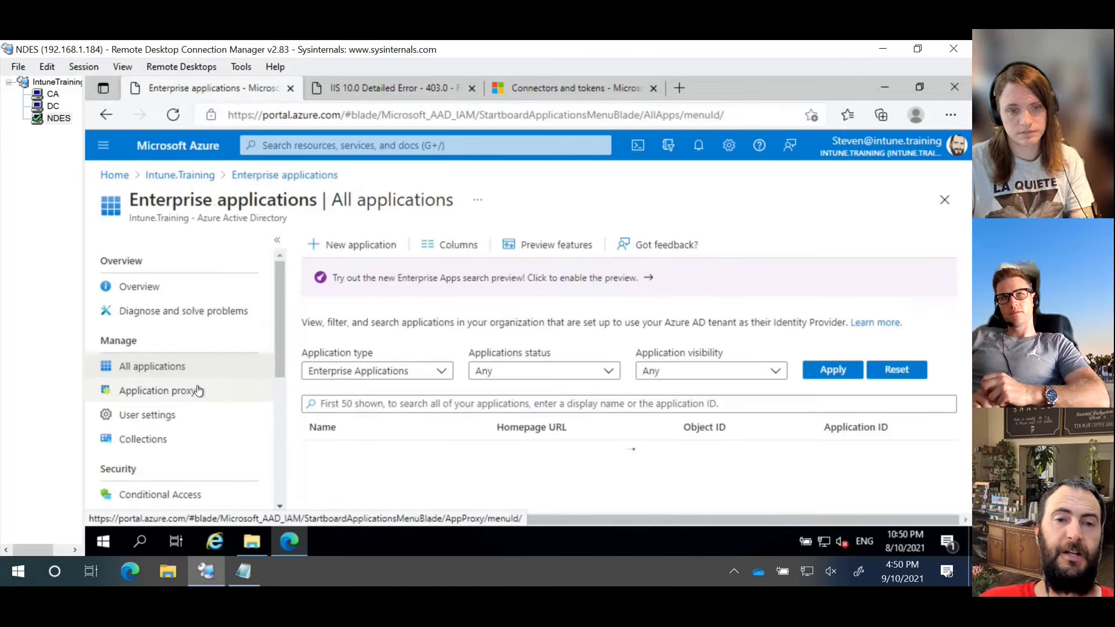
Step: Inspect the Application proxy connectors, including the ITNDES.IntuneTraining.AD connector details
click(199, 391)
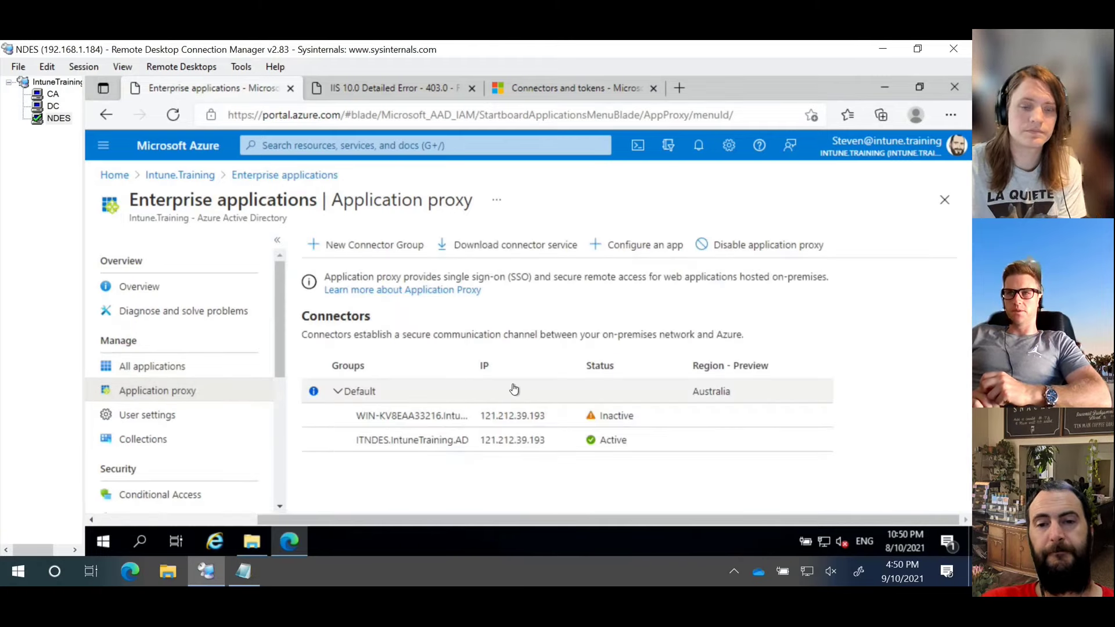
click(427, 443)
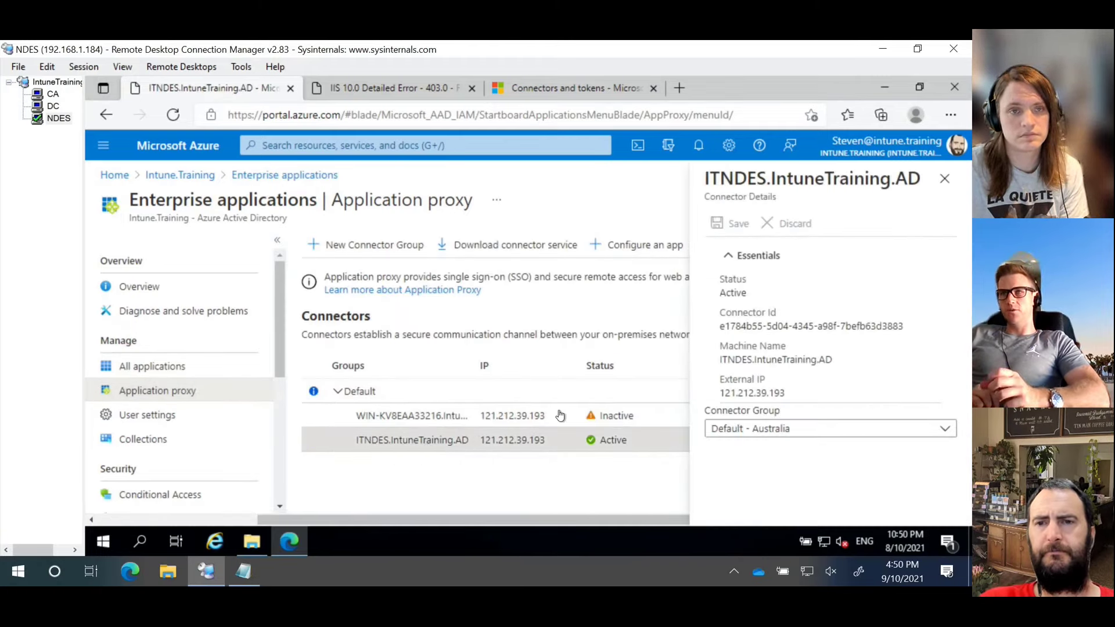
click(943, 179)
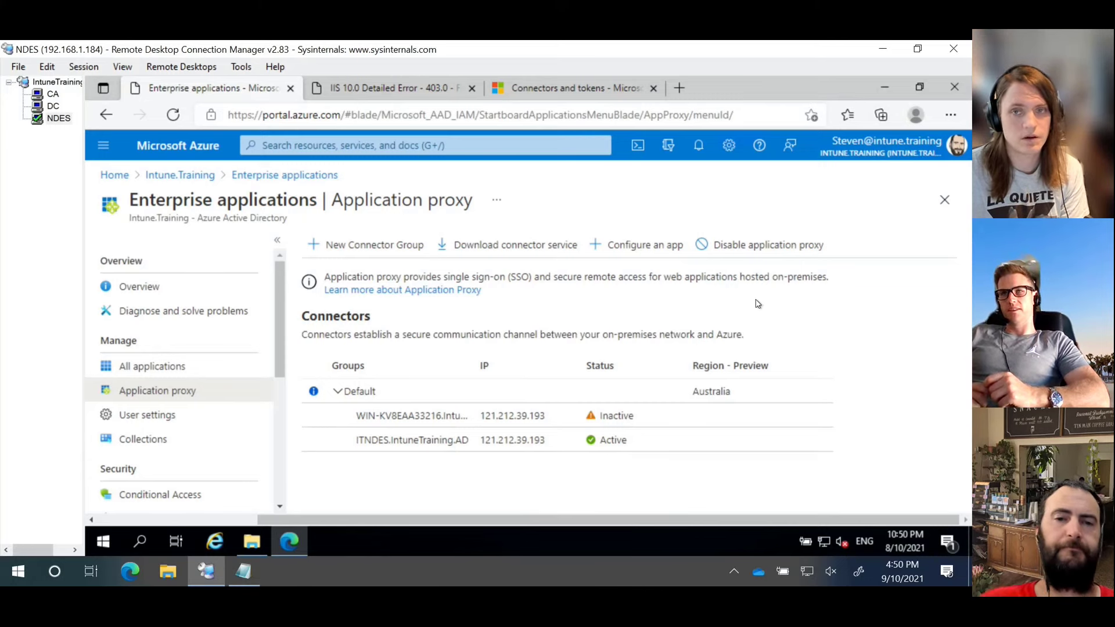
Step: List all enterprise applications, search 'nde' and clear it, then return to the certificate connectors tab
click(226, 365)
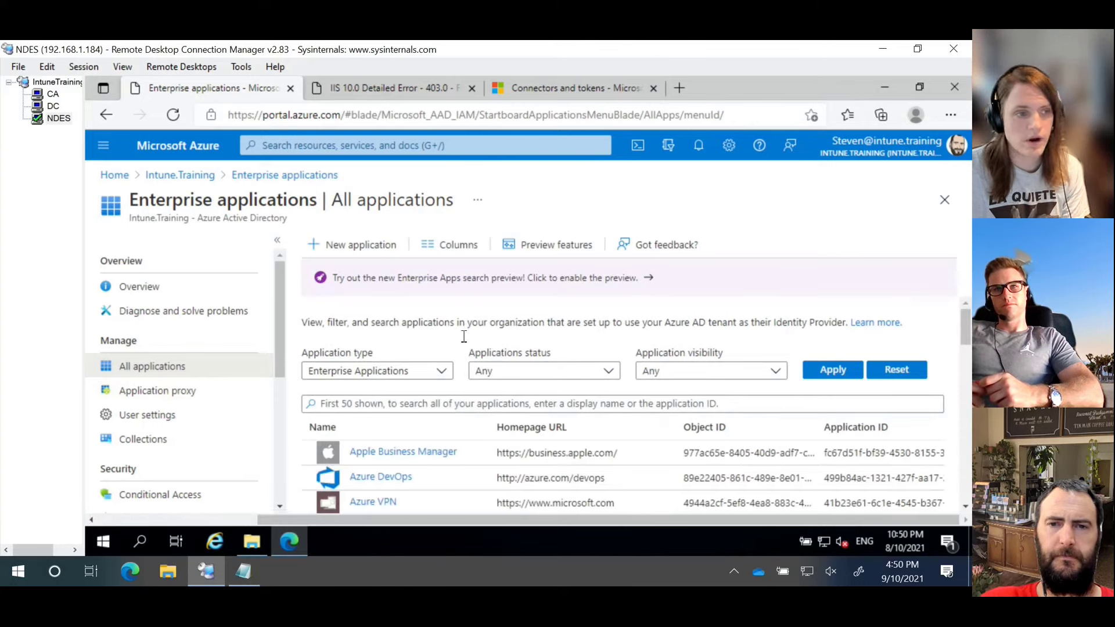
scroll(464, 339, down, 1)
scroll(464, 340, down, 3)
scroll(465, 343, up, 2)
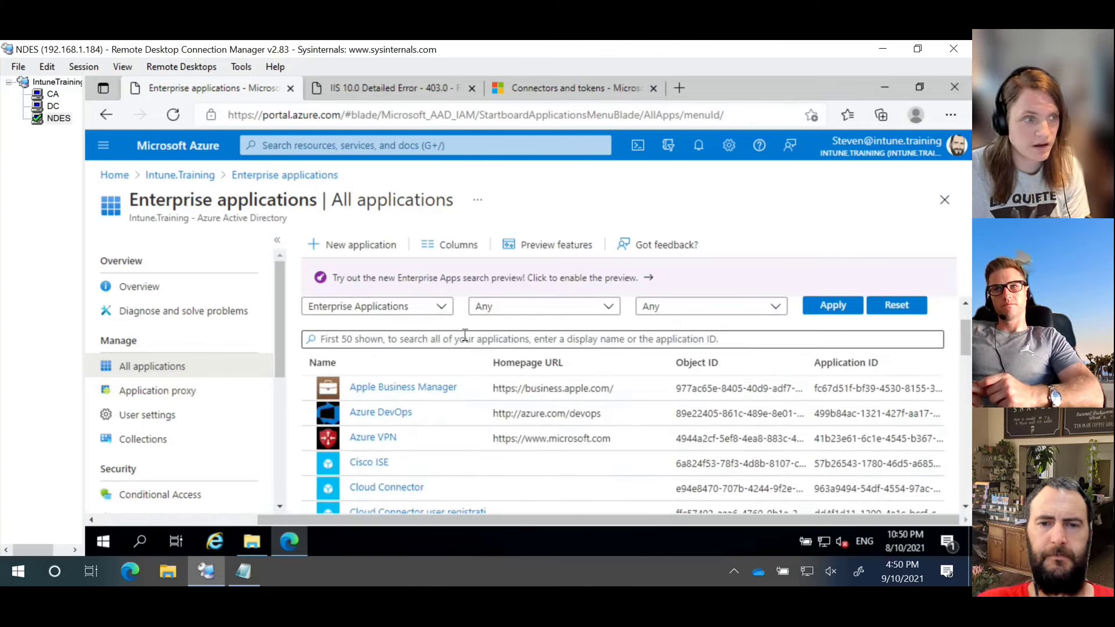
click(464, 335)
text(nde)
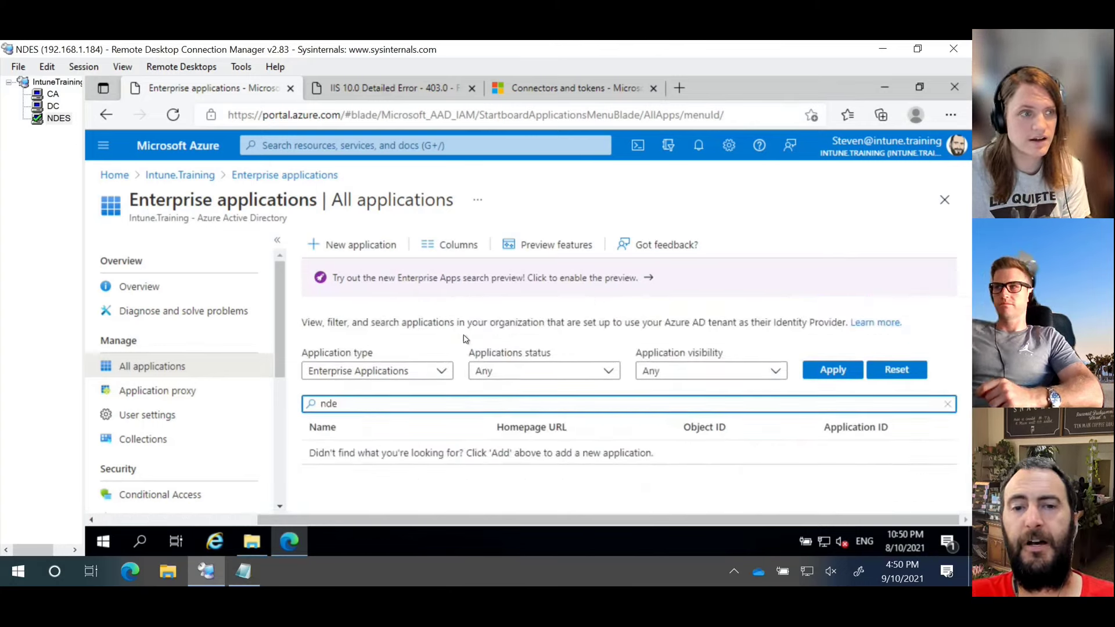
key(BackSpace)
key(BackSpace)
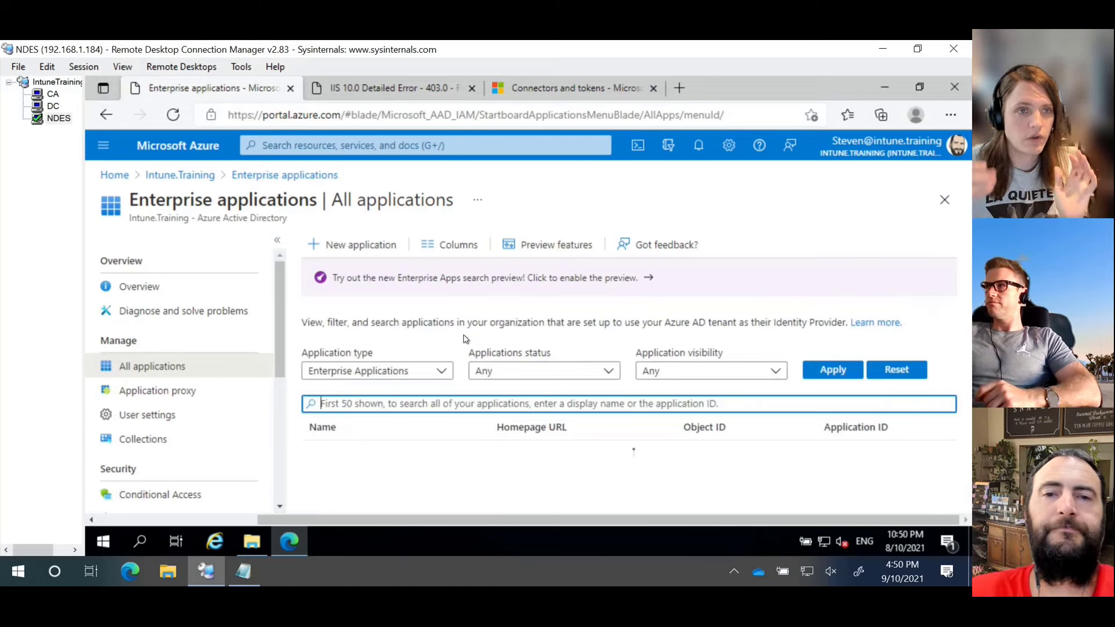
click(546, 92)
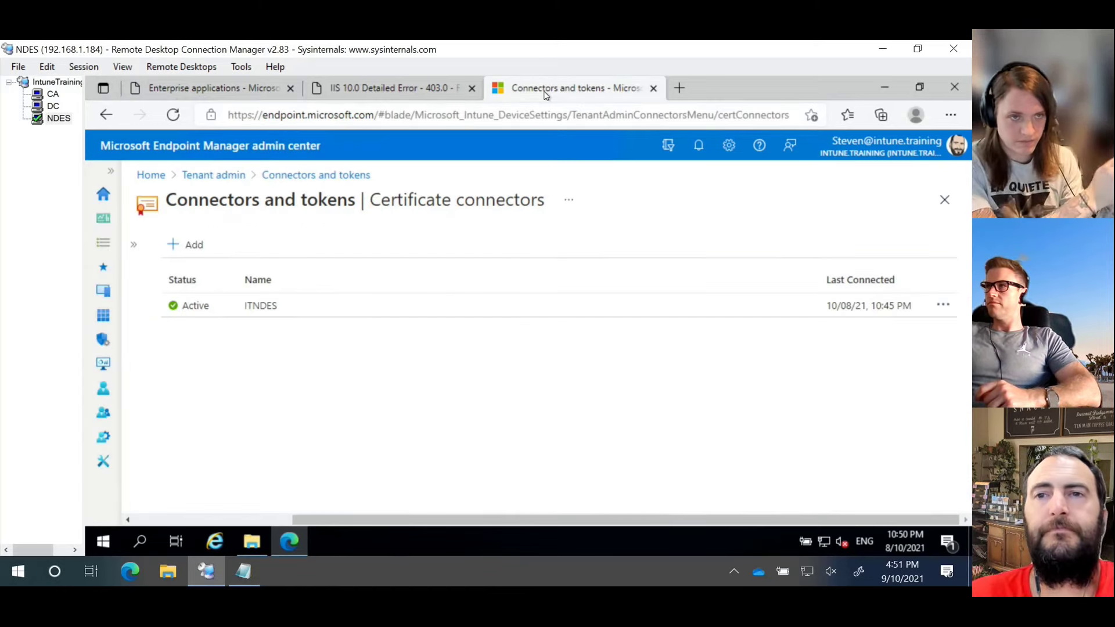